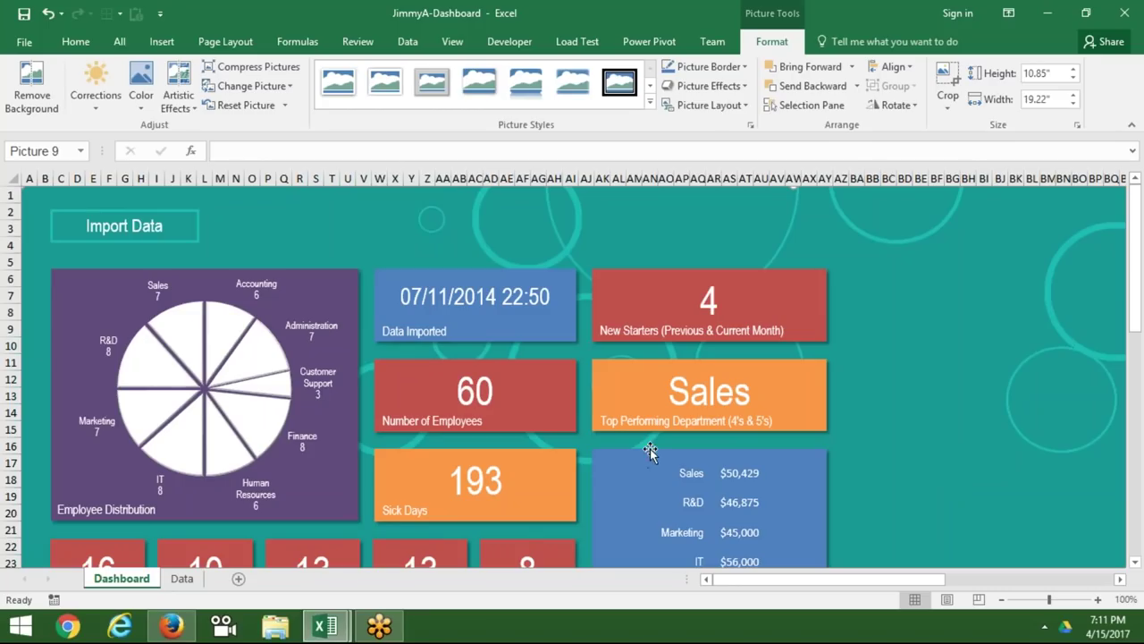
On the Data sheet, scan the headings from Full Name across to Overtime and back.
click(771, 420)
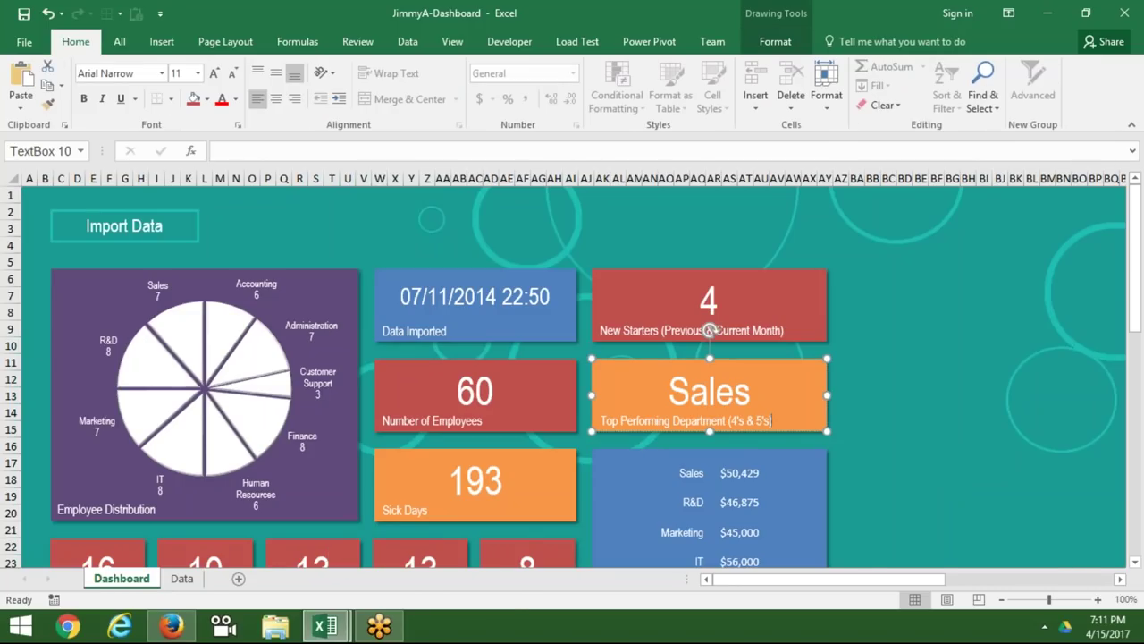
click(181, 578)
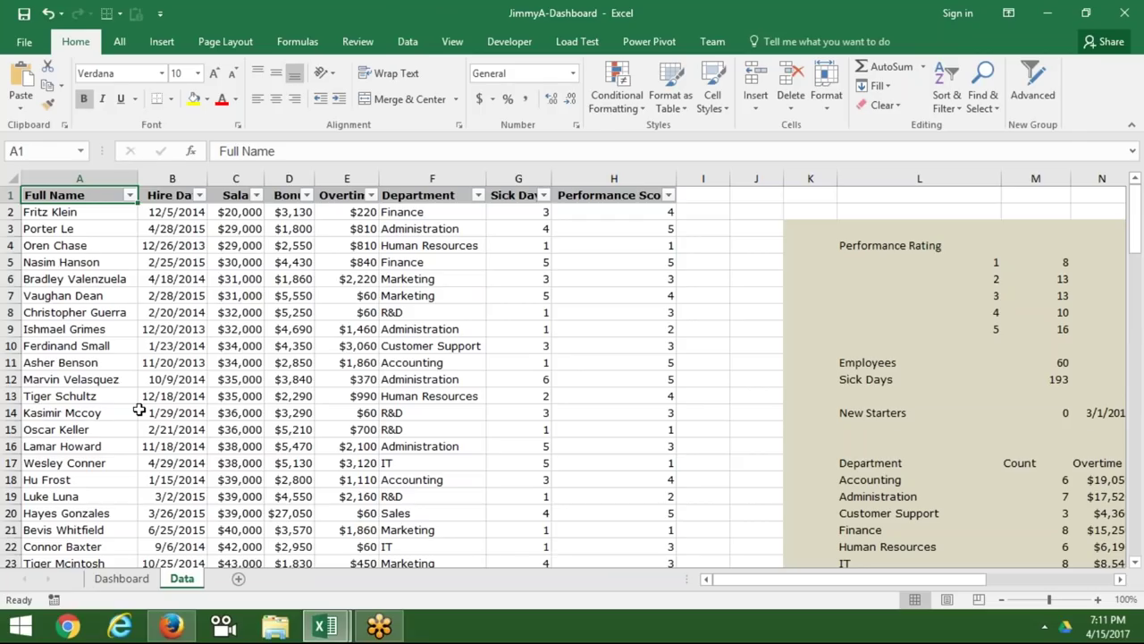
key(Right)
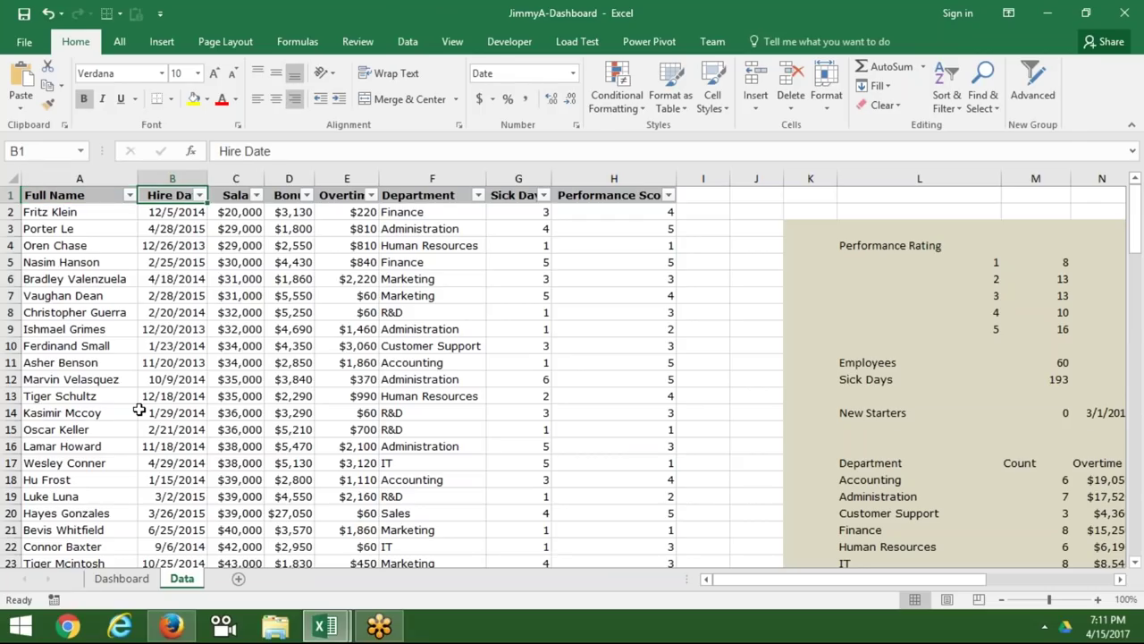
key(Right)
key(Right)
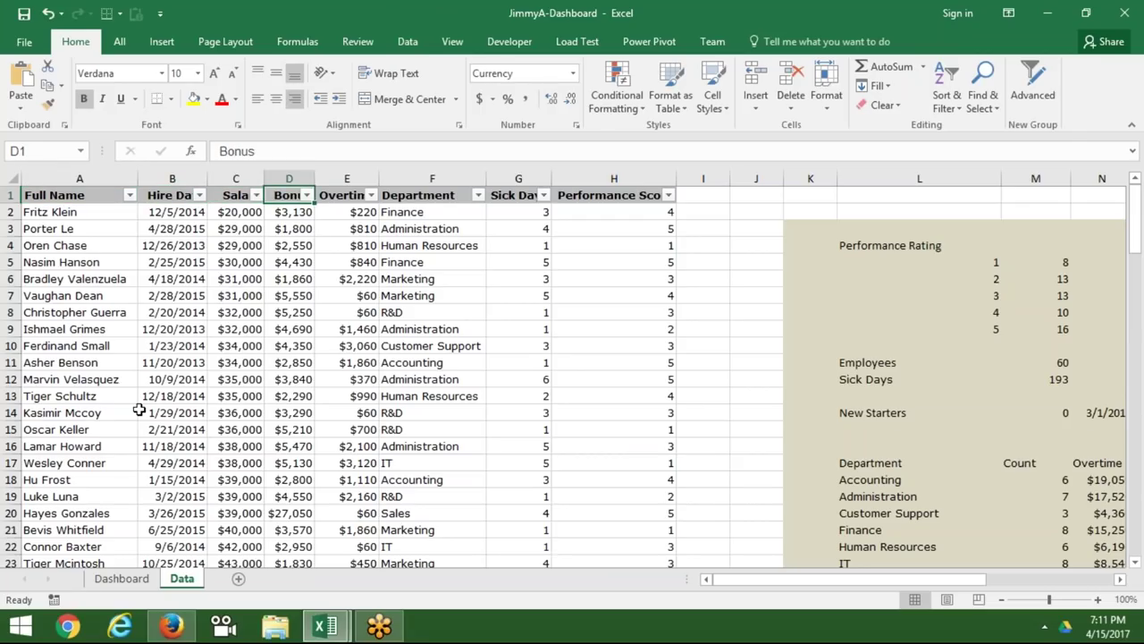
key(Right)
key(Right)
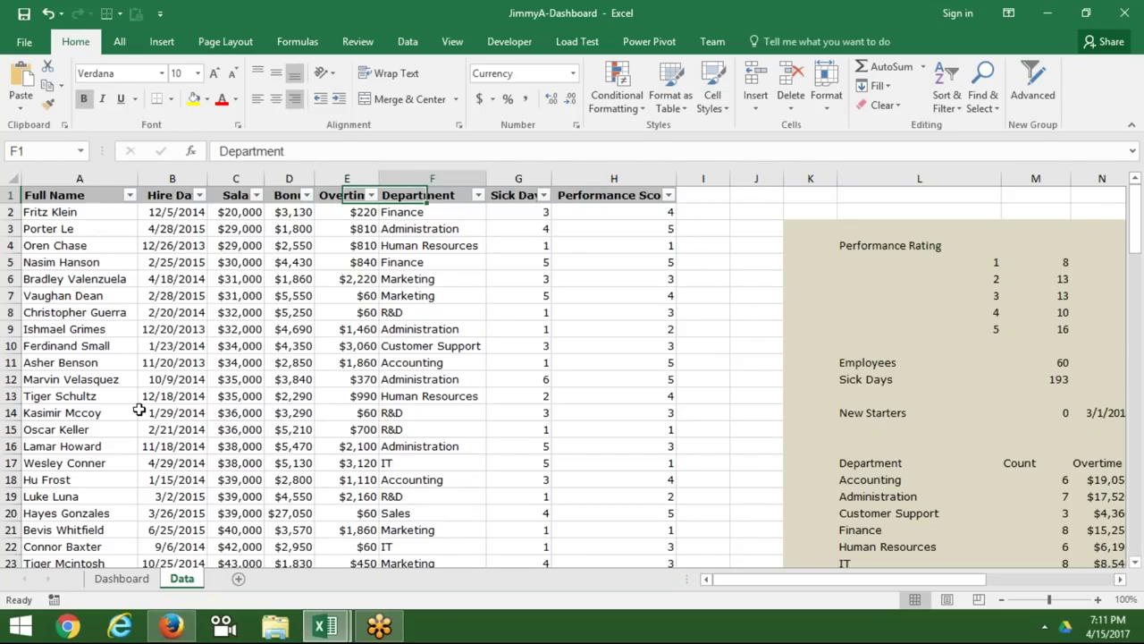
key(Right)
key(Right)
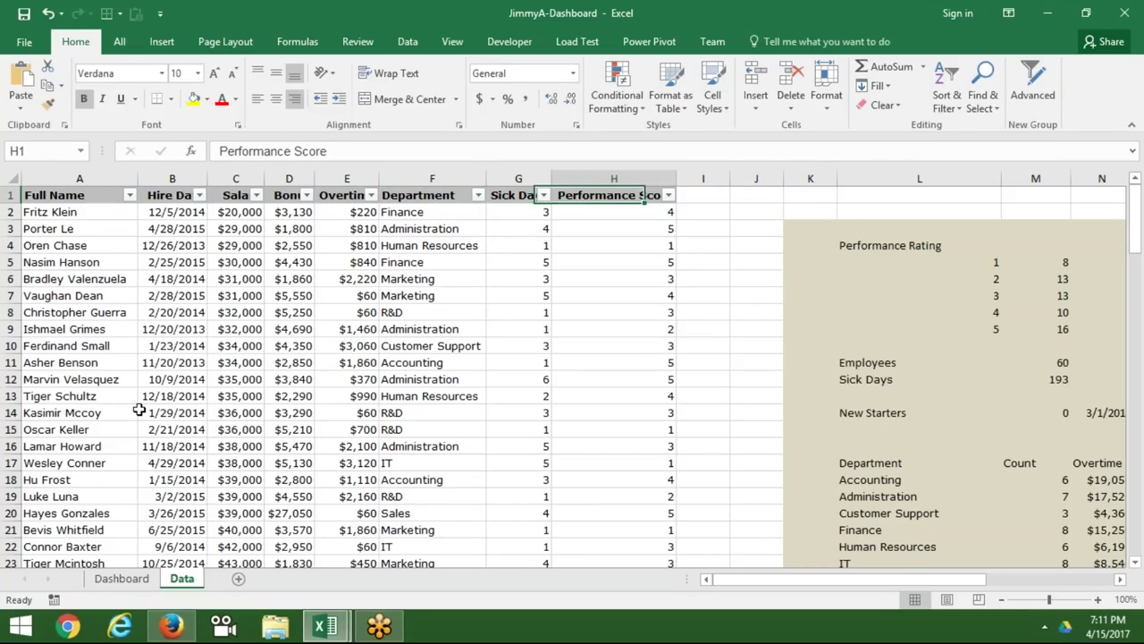
key(Left)
key(Left)
key(Left)
key(Left)
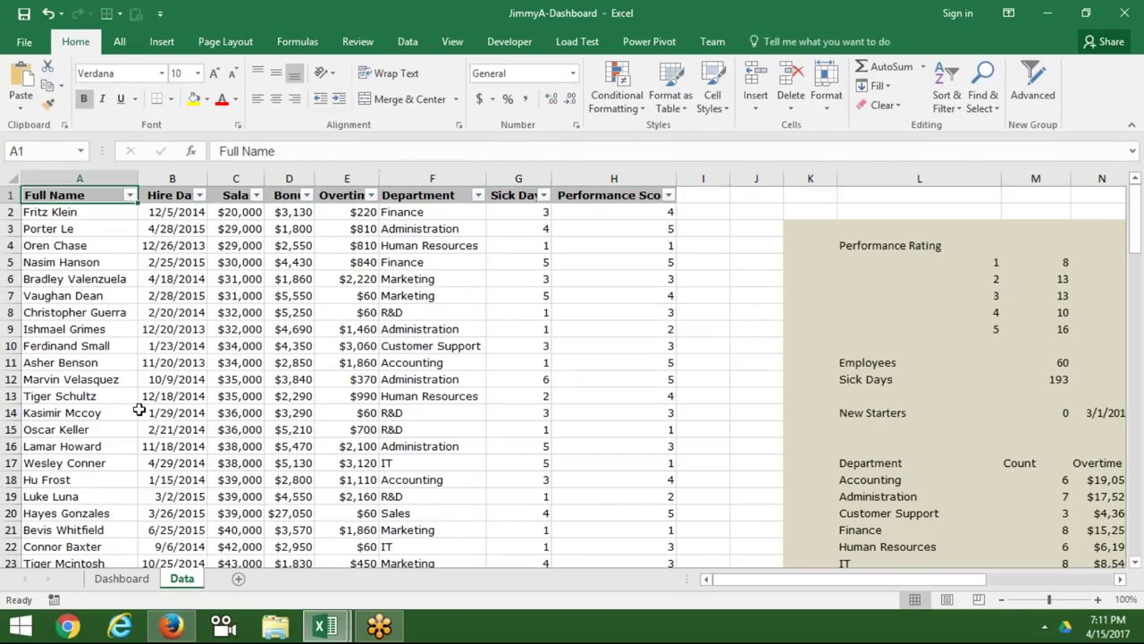
Back on the Dashboard, select the Employee Distribution pie chart, then the Data Imported and New Starters tiles.
click(116, 579)
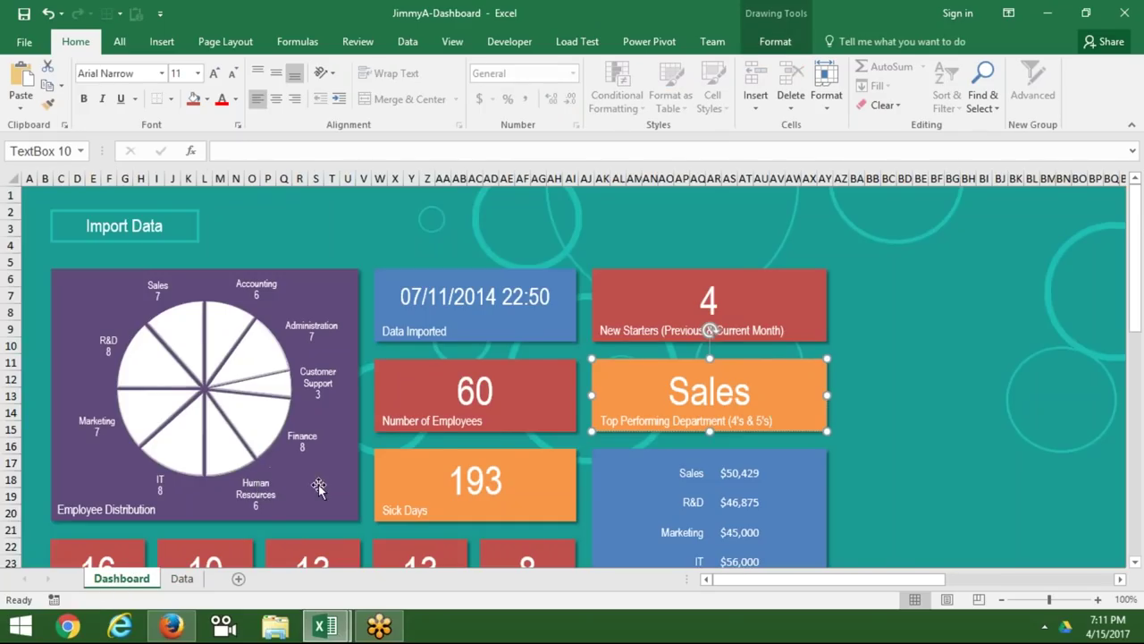
click(468, 438)
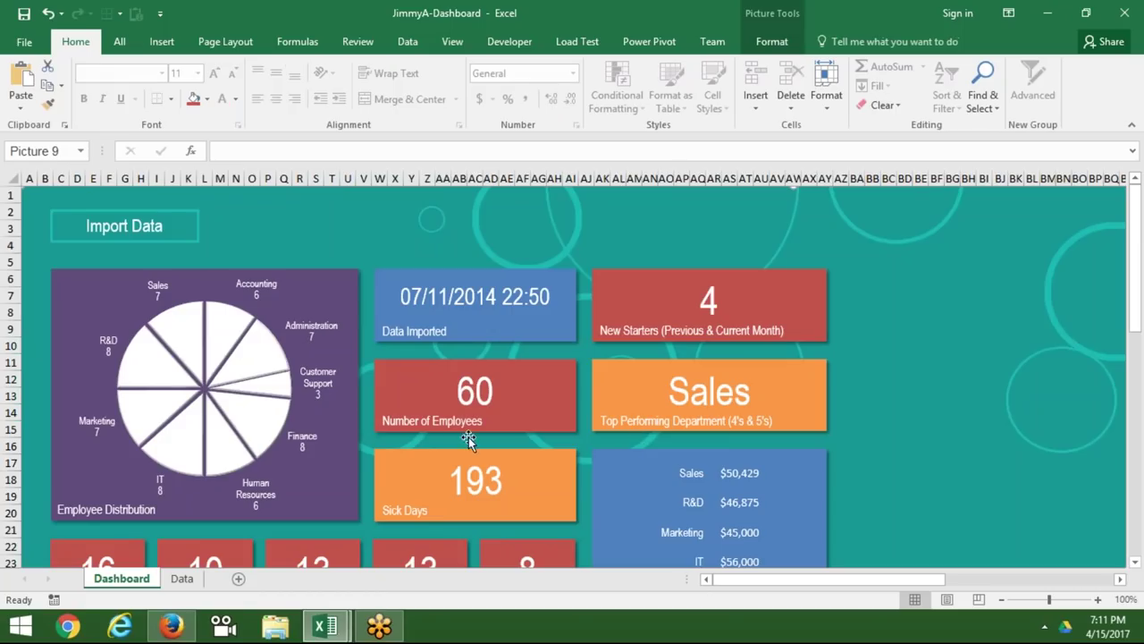
click(329, 492)
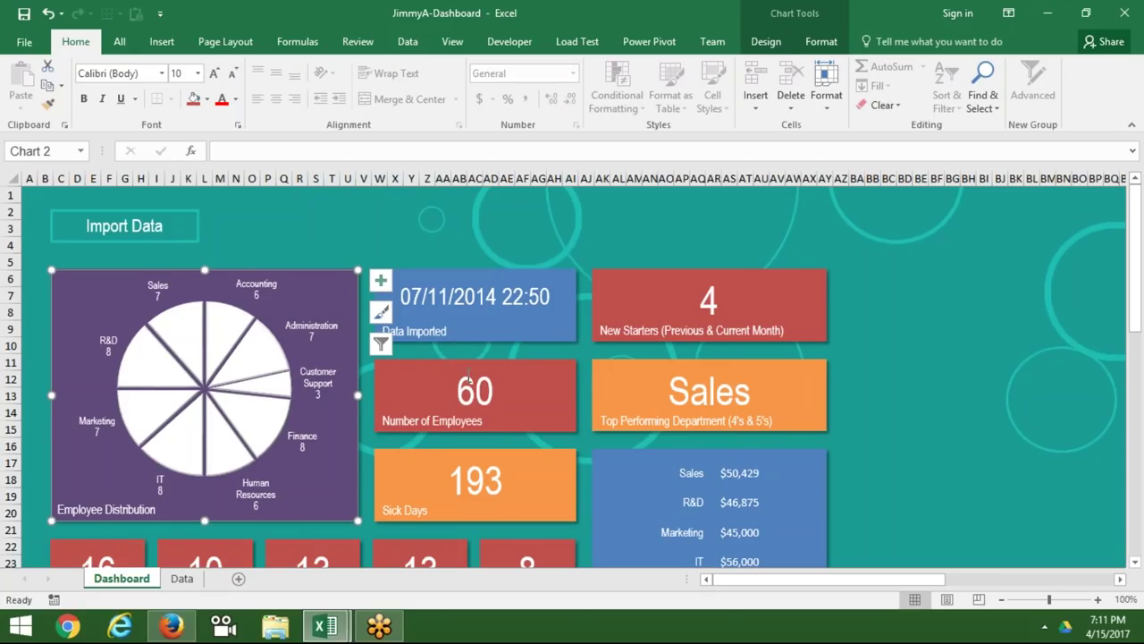
click(563, 233)
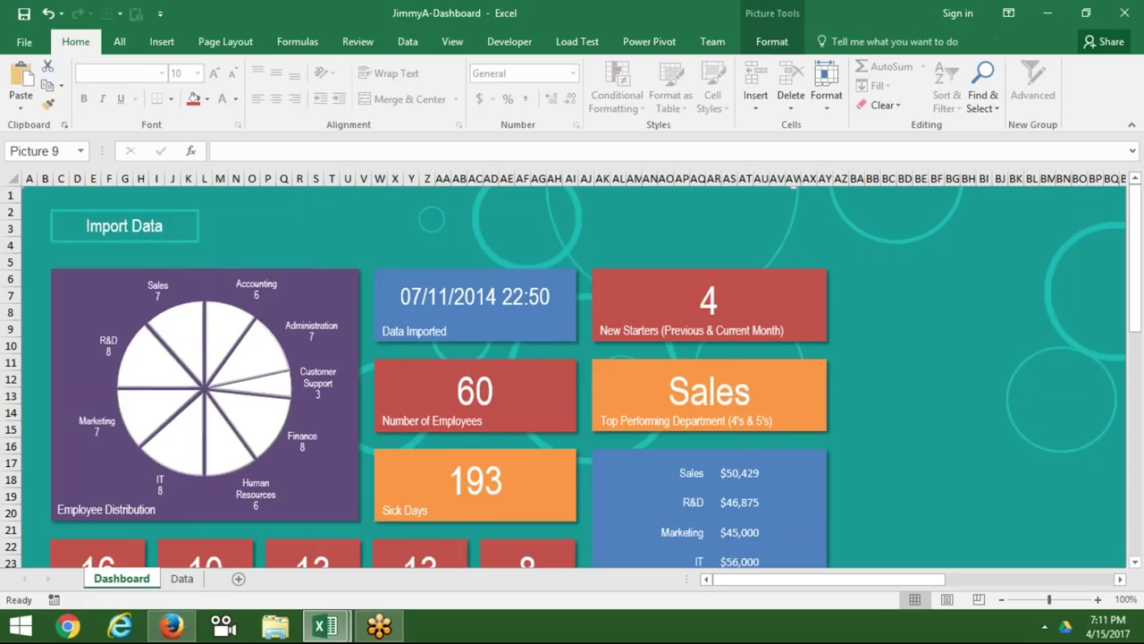
click(517, 337)
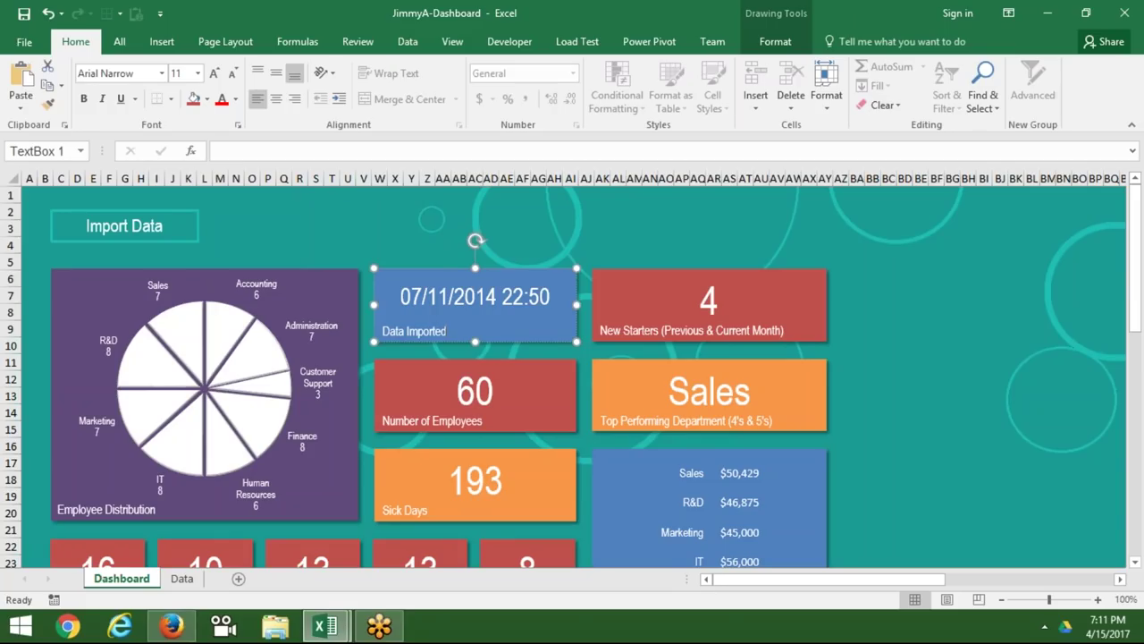
click(599, 340)
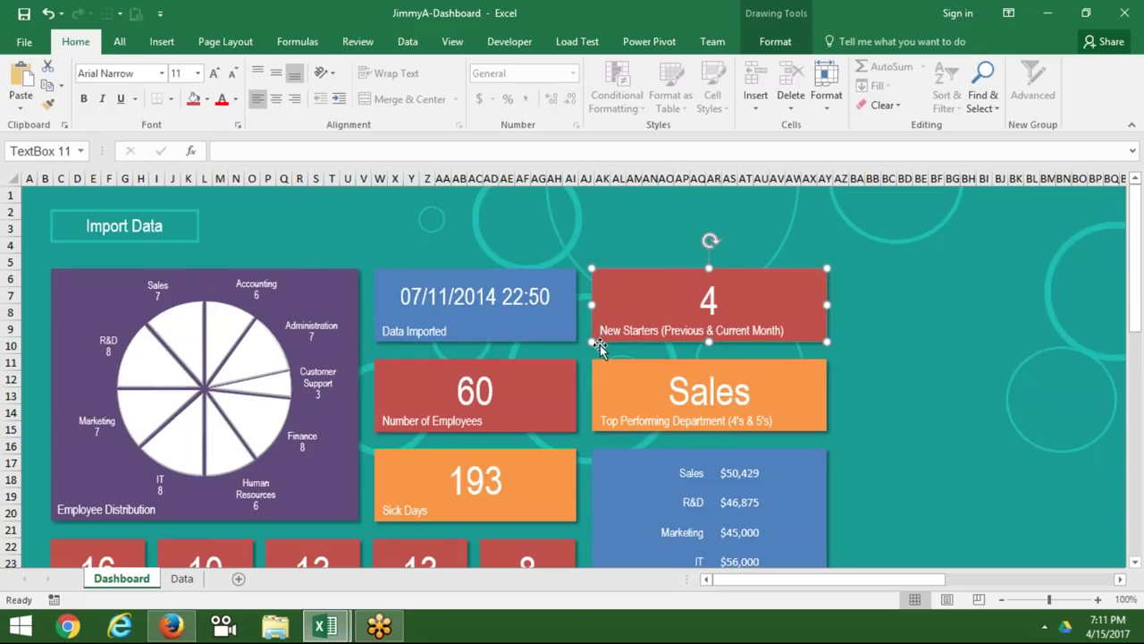
click(599, 349)
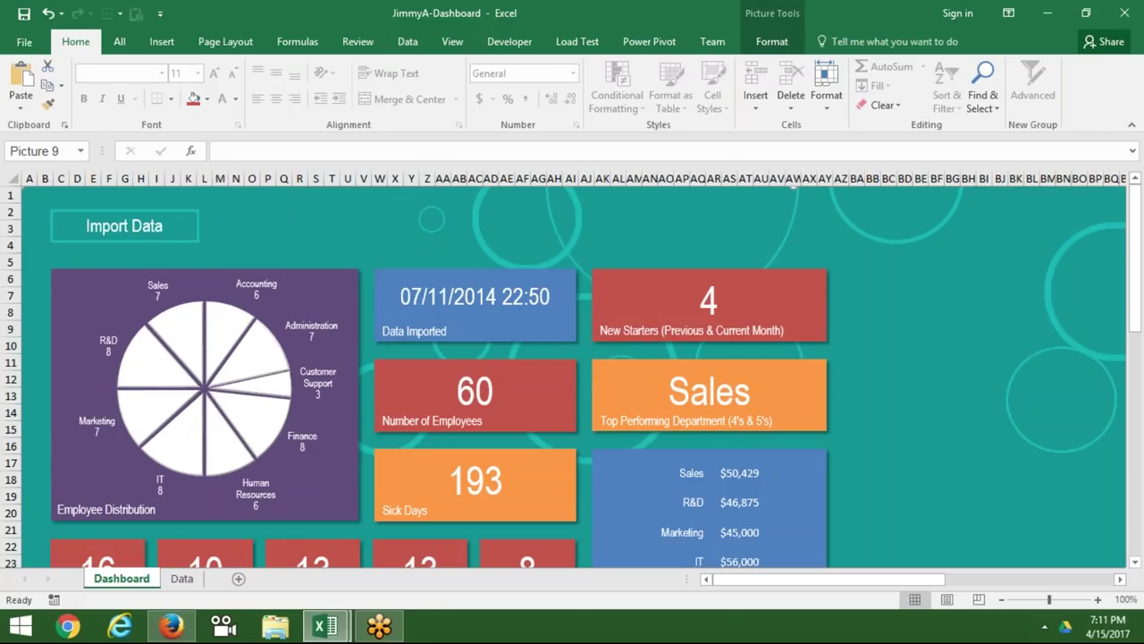
Select the Number of Employees, Sales, Sick Days, Score 5 and Score 4 tiles in turn.
click(525, 412)
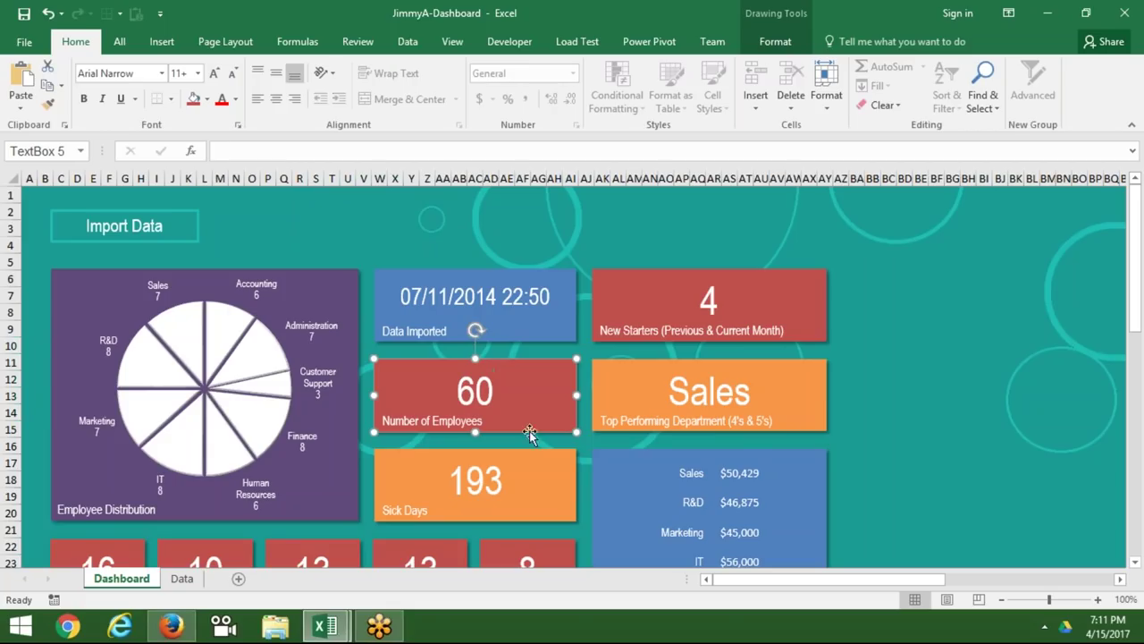
click(614, 424)
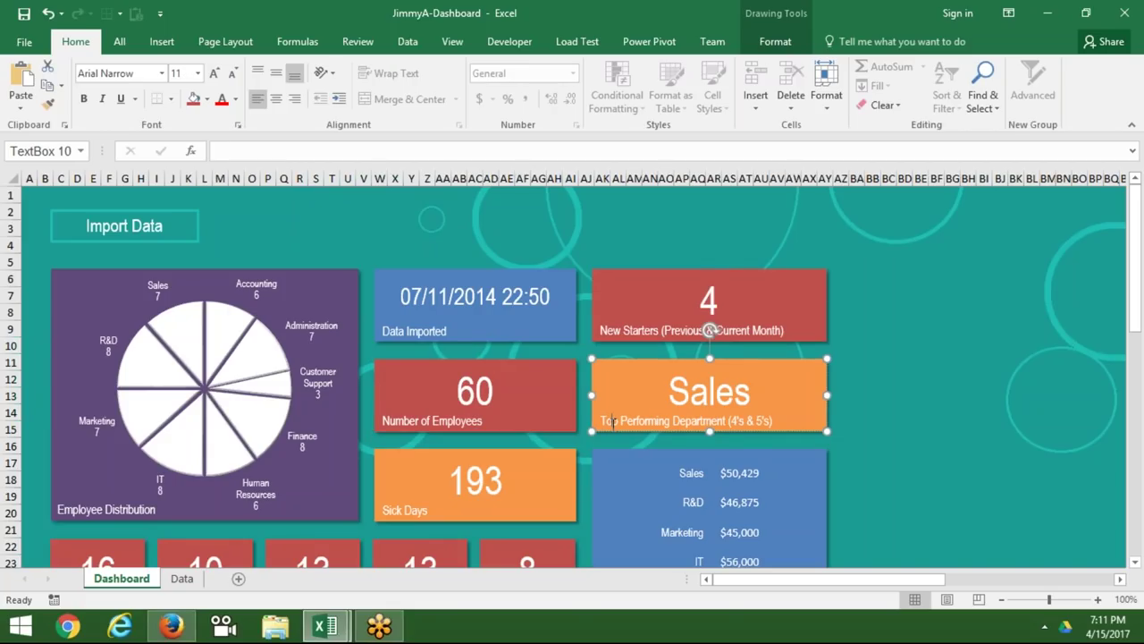
click(516, 512)
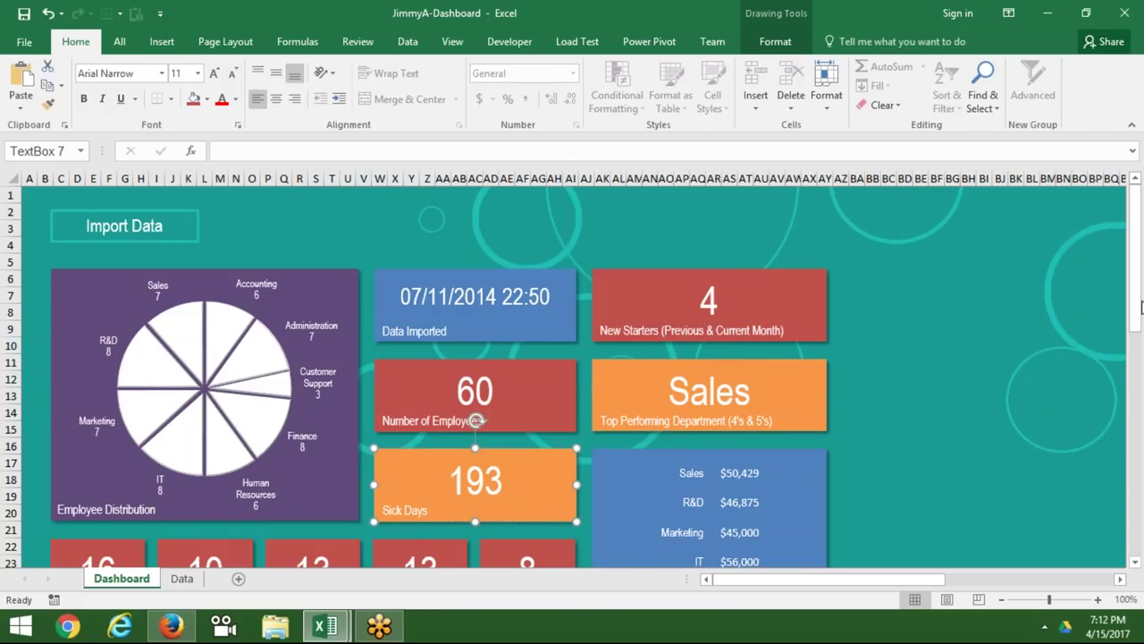
drag(1133, 310, 1143, 393)
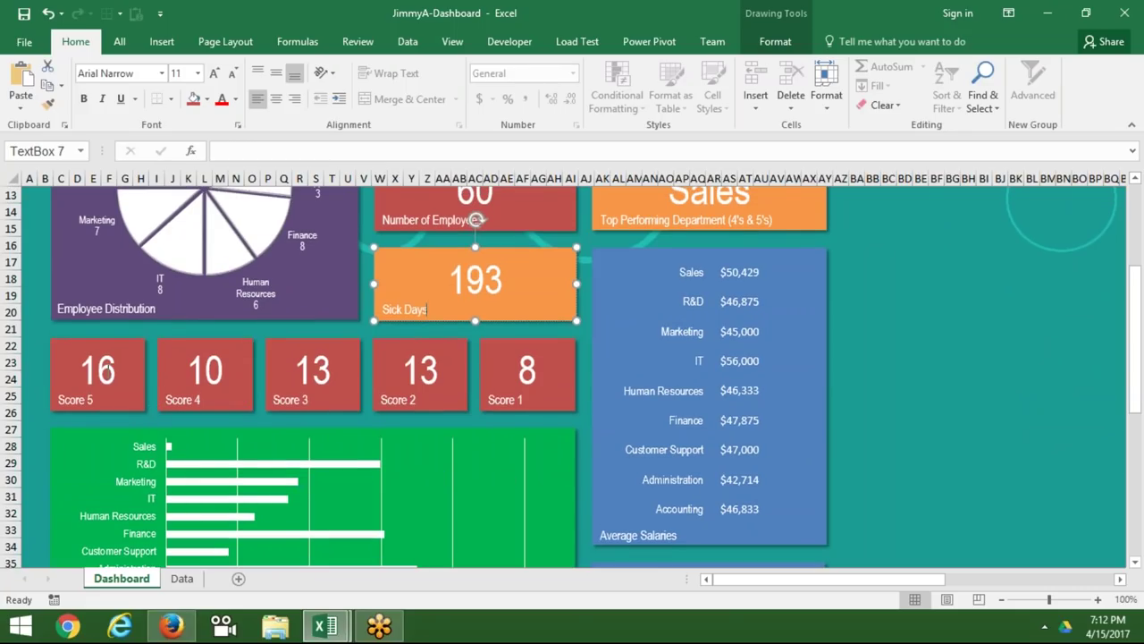
click(135, 397)
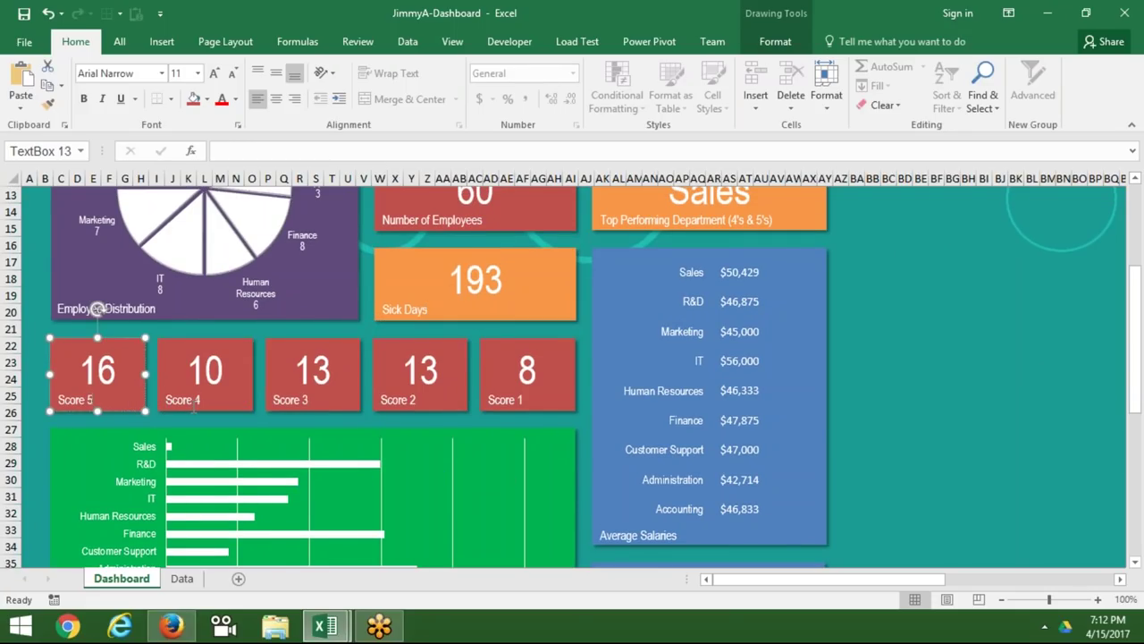
click(194, 404)
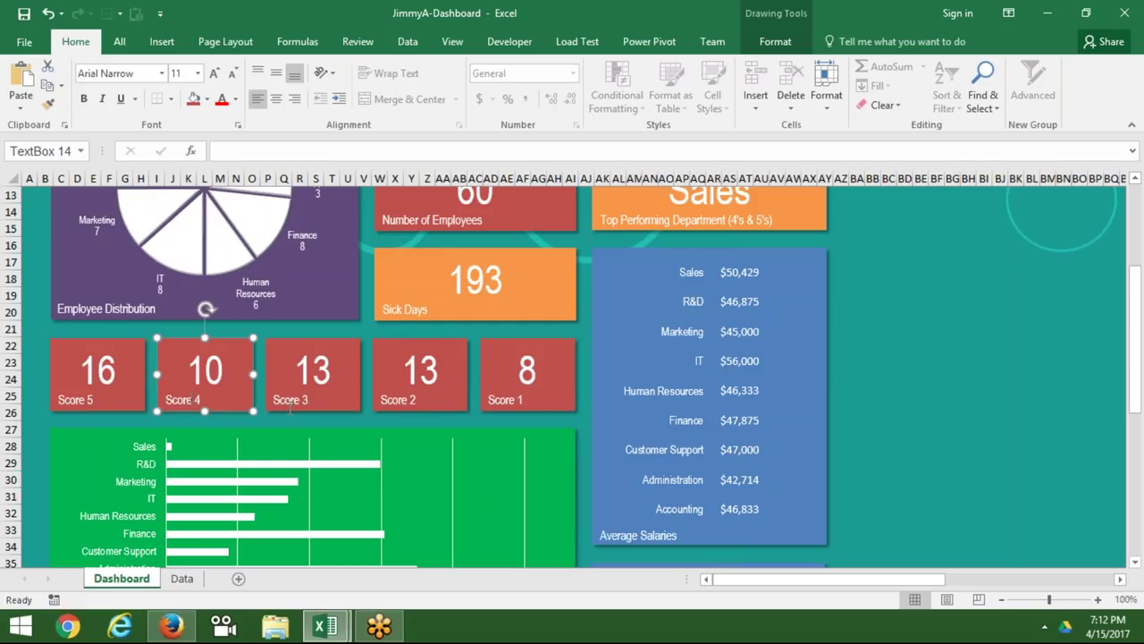
Check the Performance Score column on the Data sheet, then select the Dashboard's Import Data box.
click(181, 578)
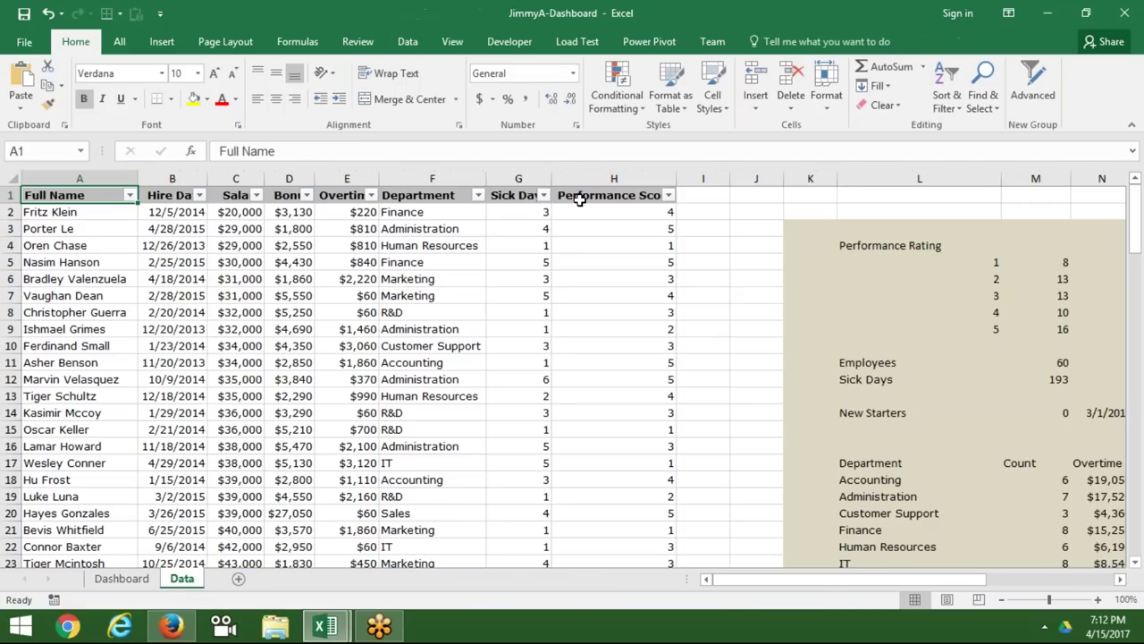
click(614, 178)
click(122, 578)
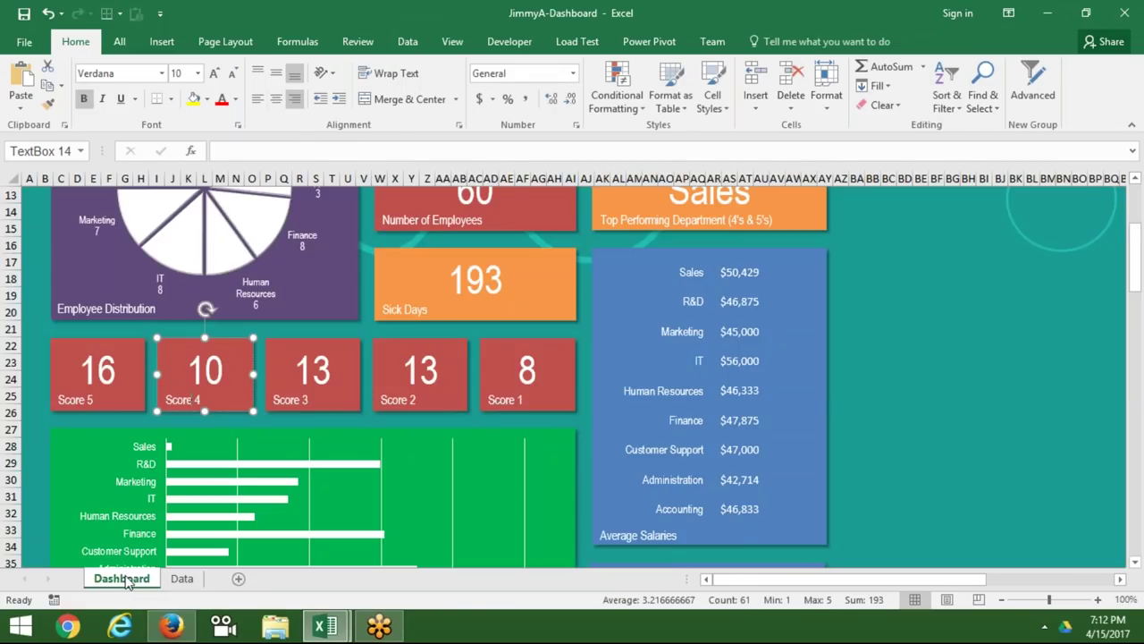
mouse_move(1136, 275)
mouse_down()
mouse_move(1141, 322)
mouse_move(1143, 161)
mouse_up()
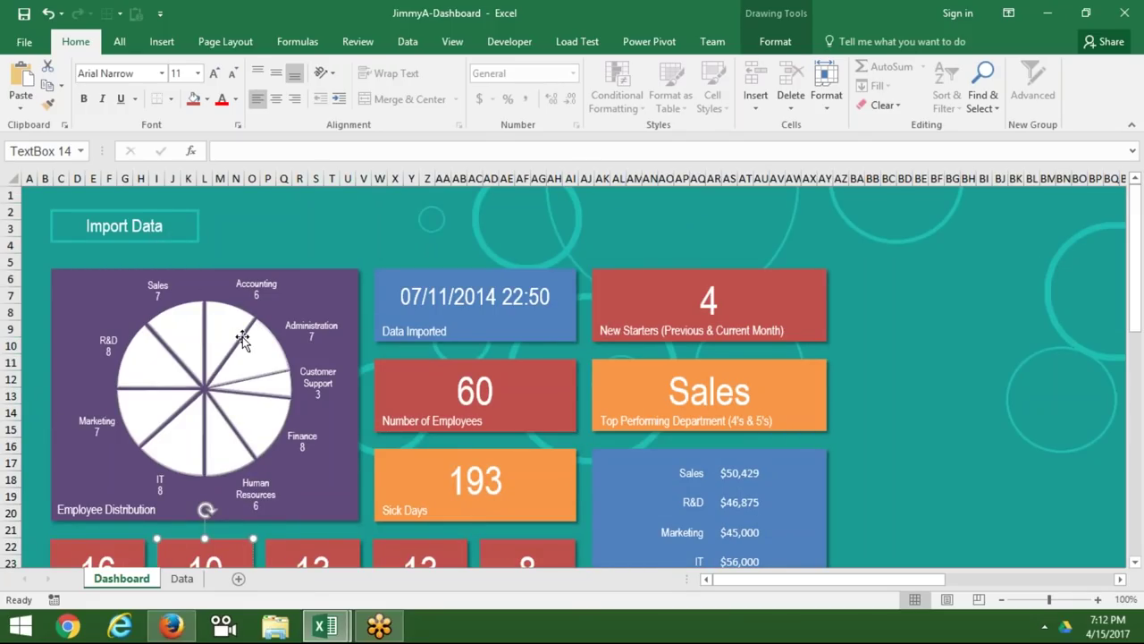
mouse_move(243, 340)
click(150, 226)
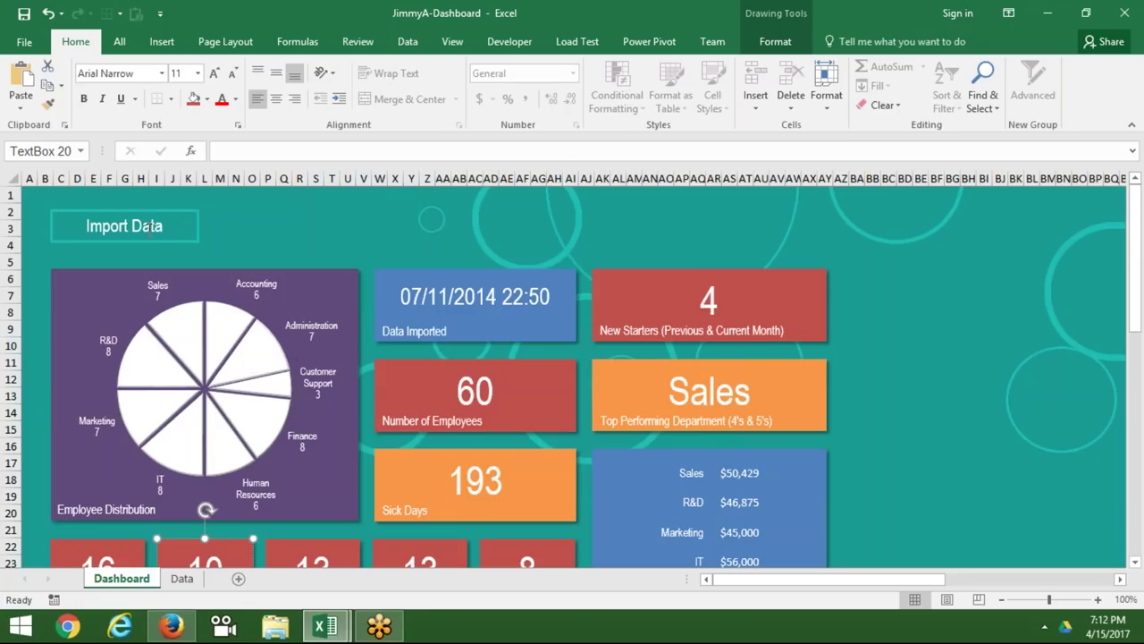
click(150, 242)
click(135, 243)
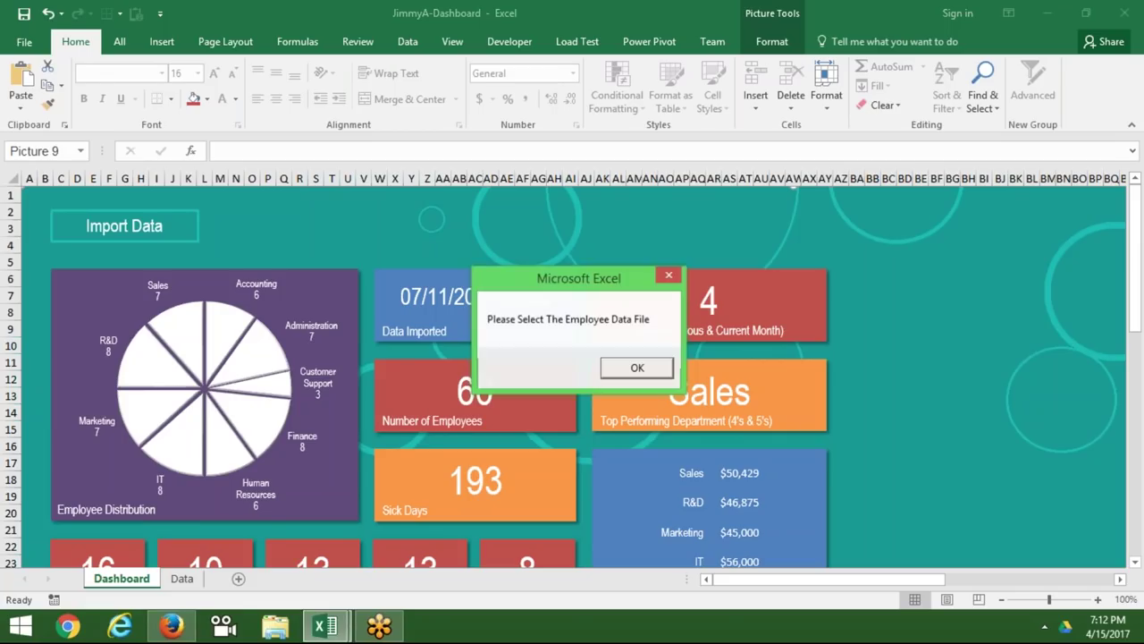
click(614, 369)
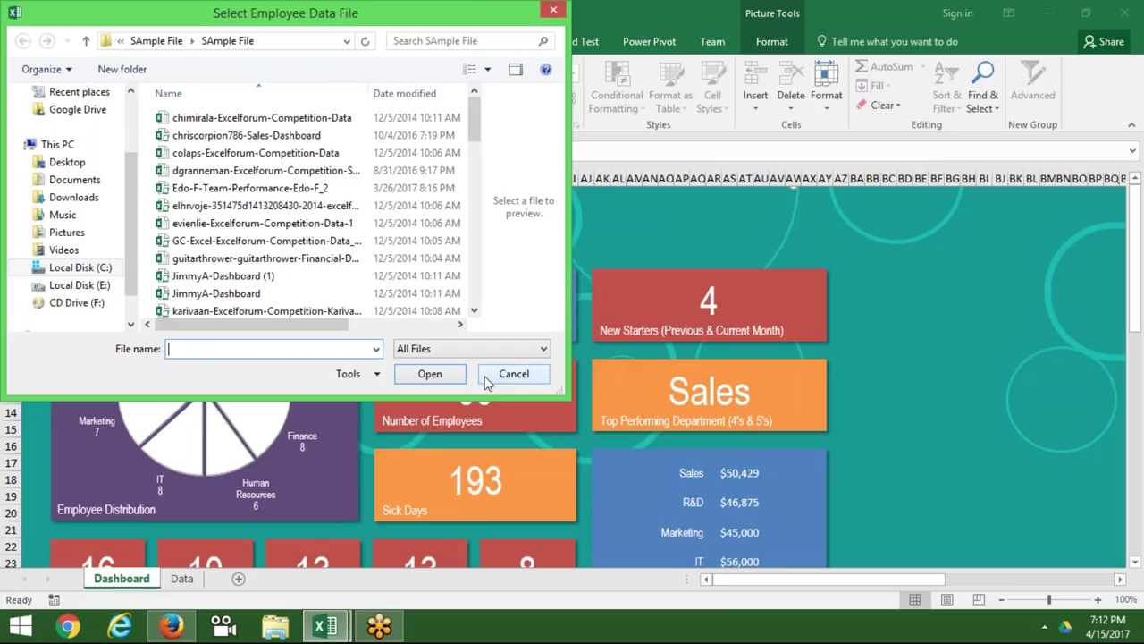
click(488, 382)
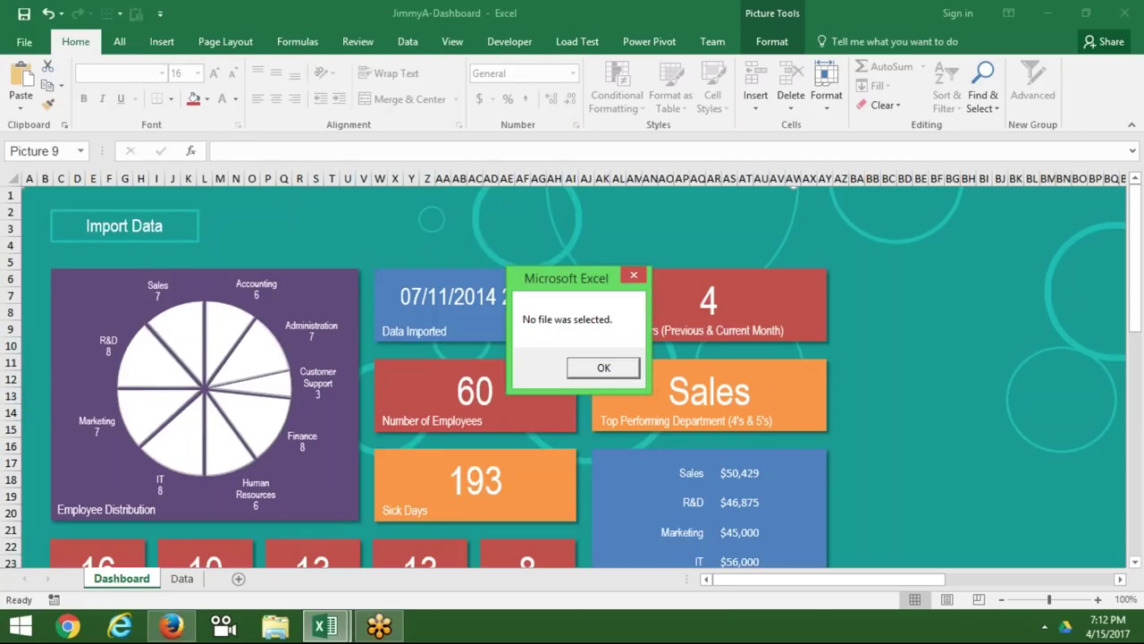
click(604, 372)
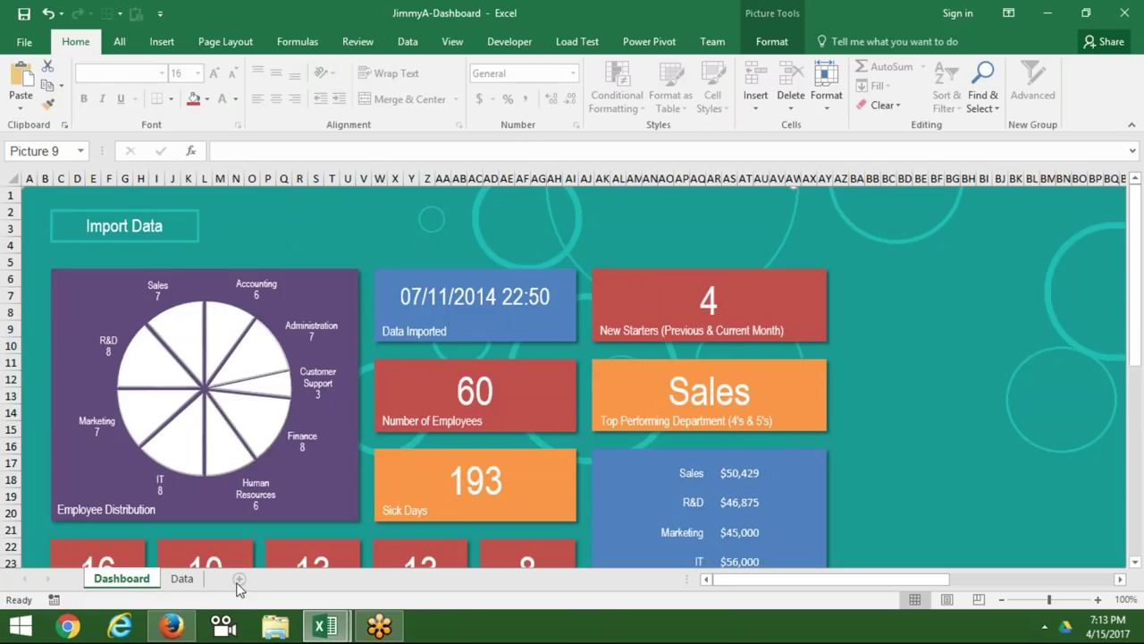
Add two new blank worksheets to the workbook.
click(237, 580)
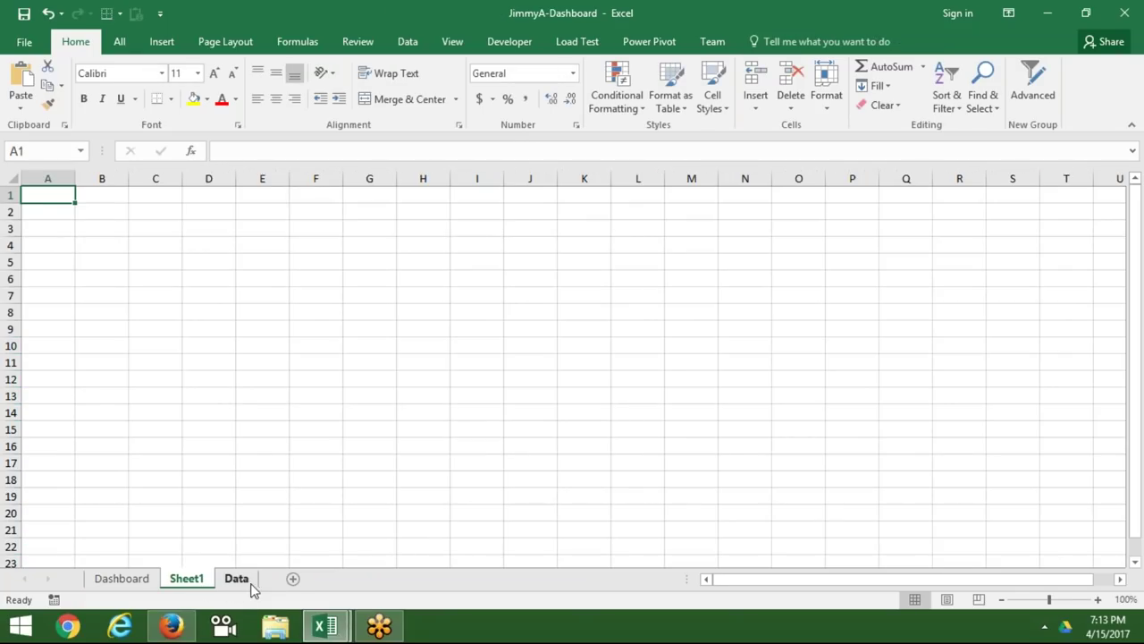
click(294, 580)
click(199, 579)
Rename Sheet1 to Data1.
double_click(198, 579)
text(dATA)
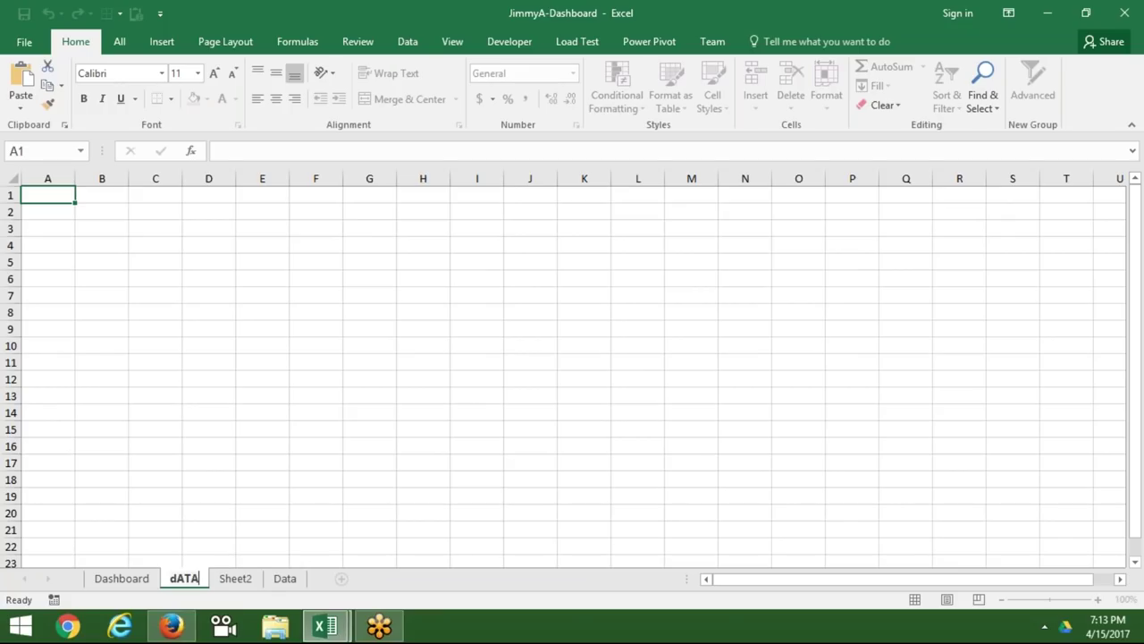
key(BackSpace)
key(BackSpace)
key(BackSpace)
key(BackSpace)
text(da)
key(BackSpace)
key(BackSpace)
text(D)
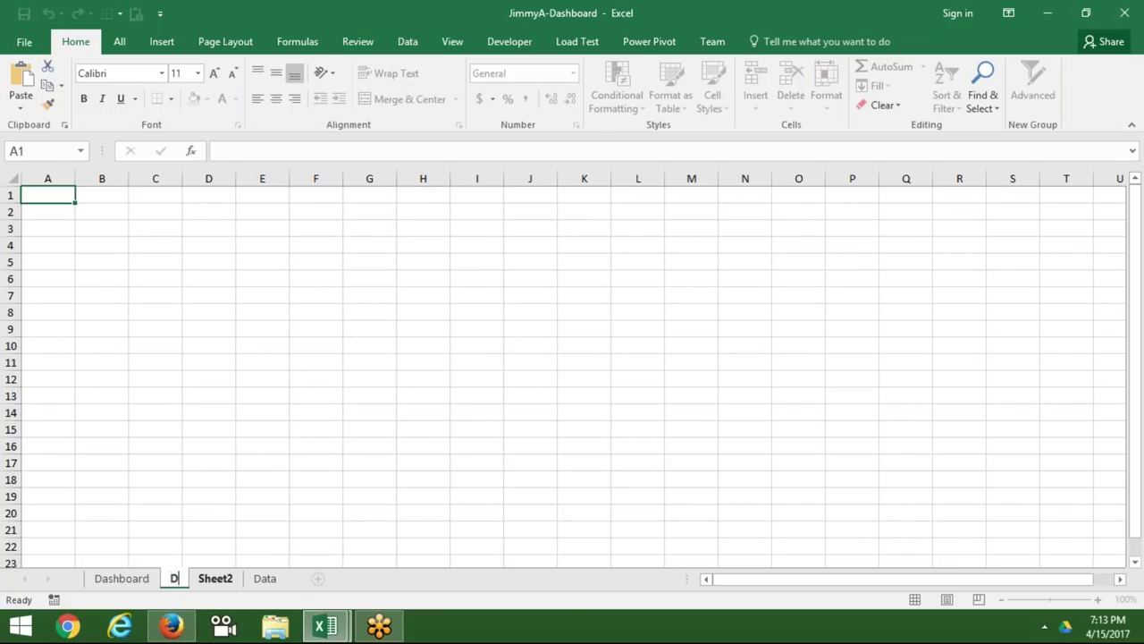
text(ata)
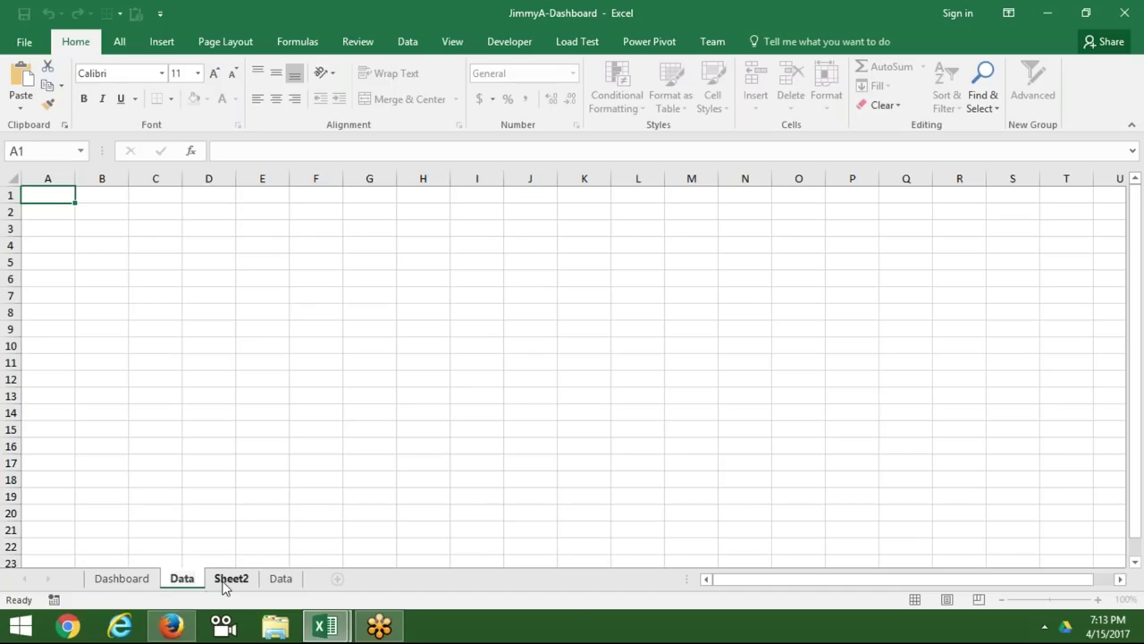
key(Return)
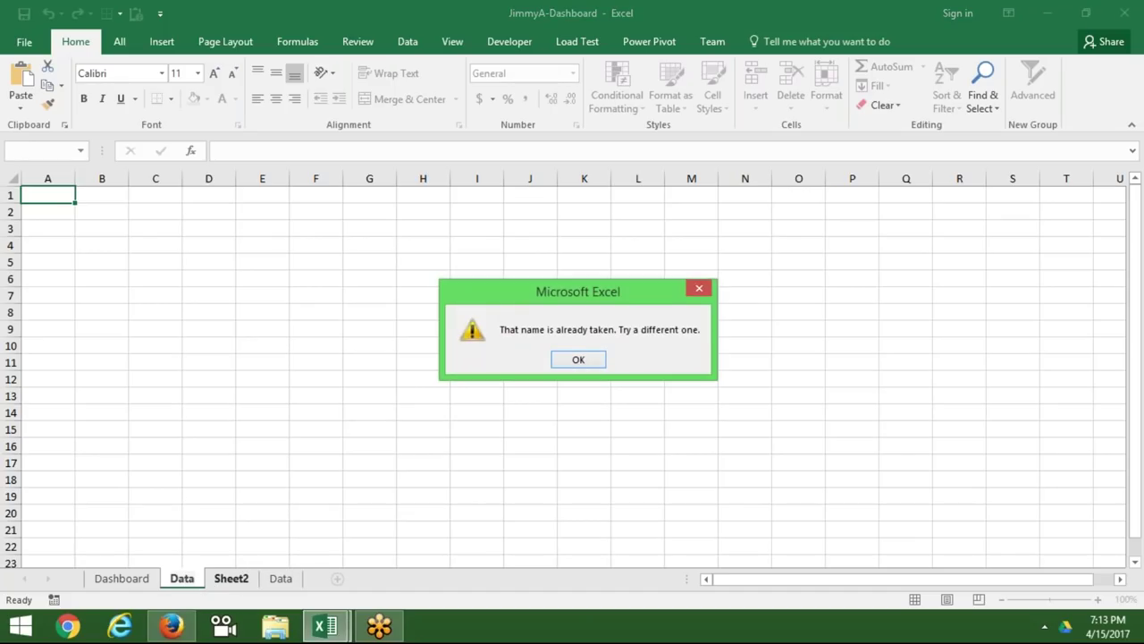
key(Return)
text(1)
click(230, 581)
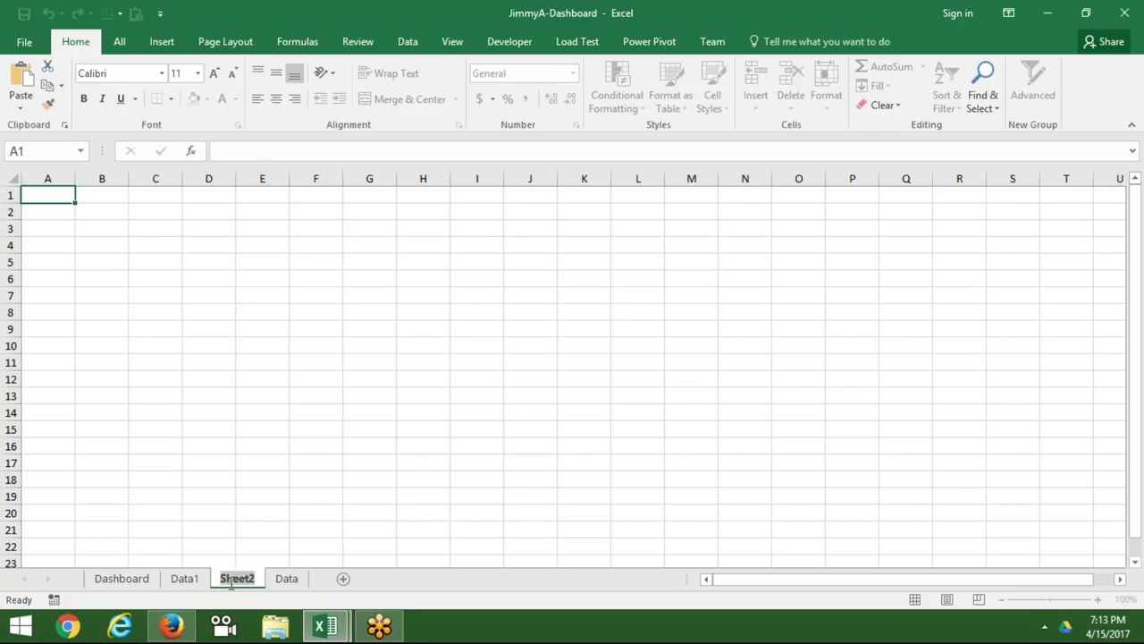
Rename Sheet2 to Summary, then return to the Data sheet.
double_click(231, 581)
key(BackSpace)
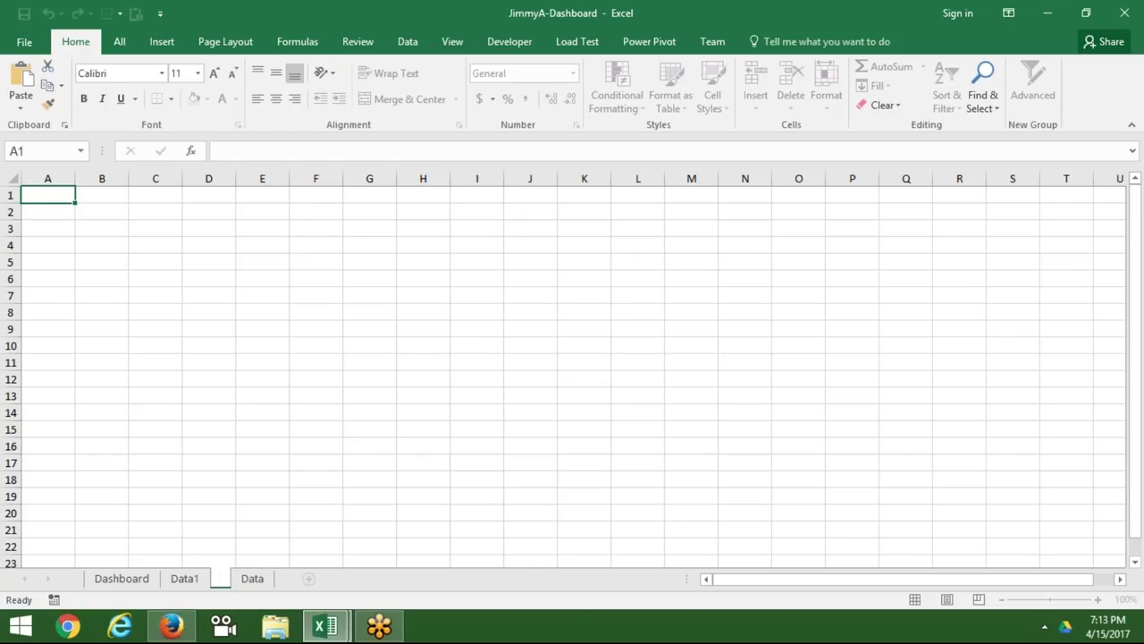
text(Summary)
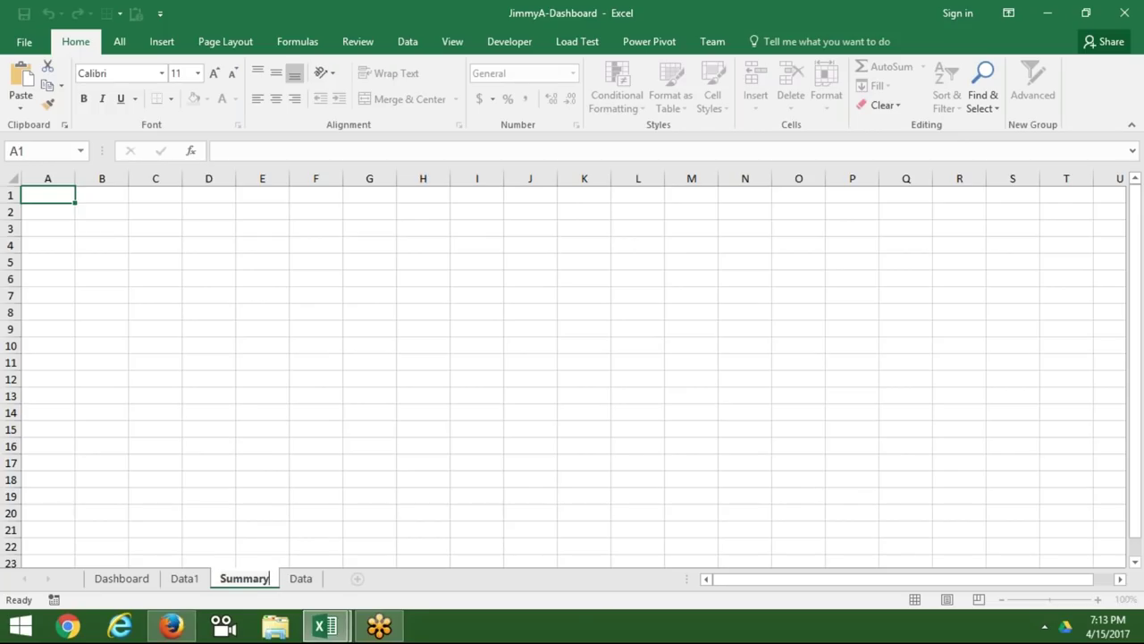
click(268, 509)
click(164, 358)
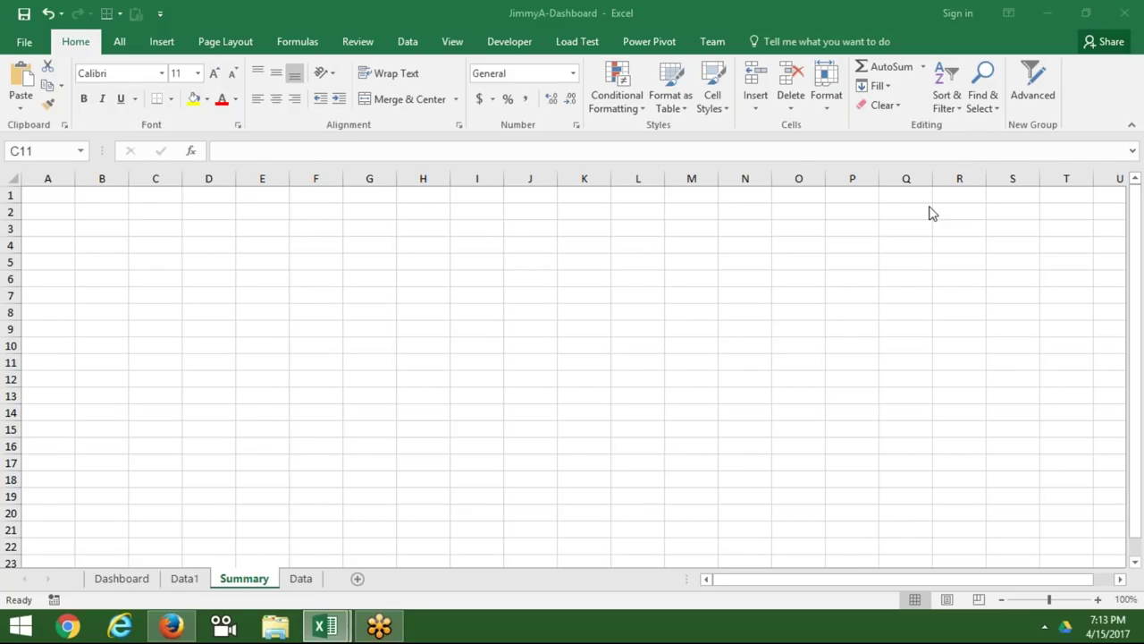
click(304, 579)
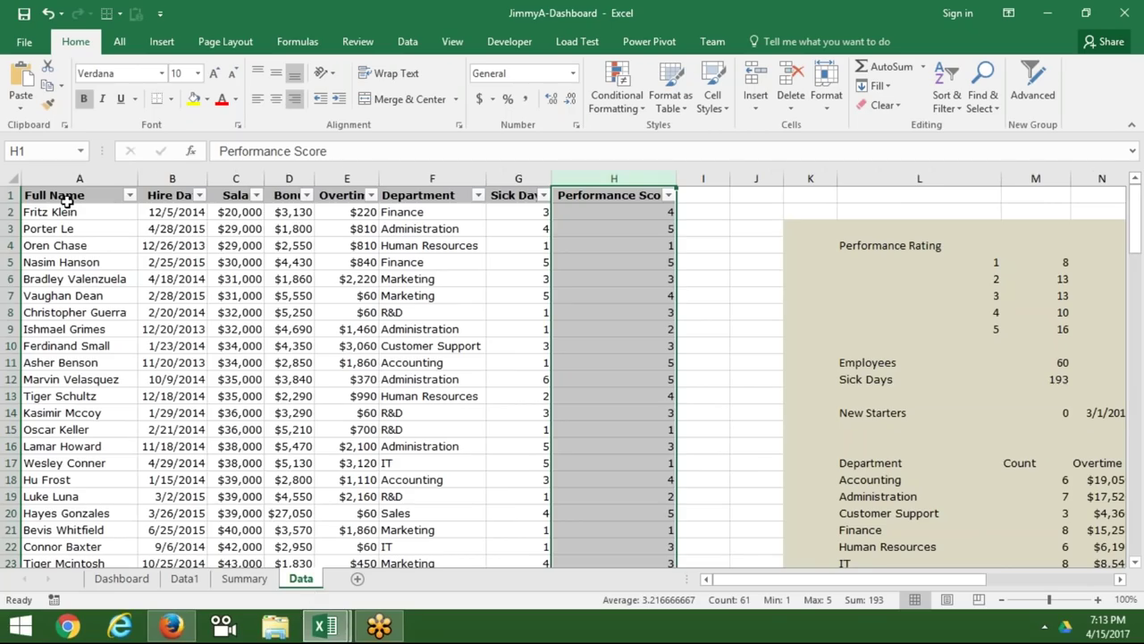
Copy the A1:H61 employee table from Data, paste it into Data1, then show the Dashboard.
click(67, 202)
key(ctrl+shift+Right)
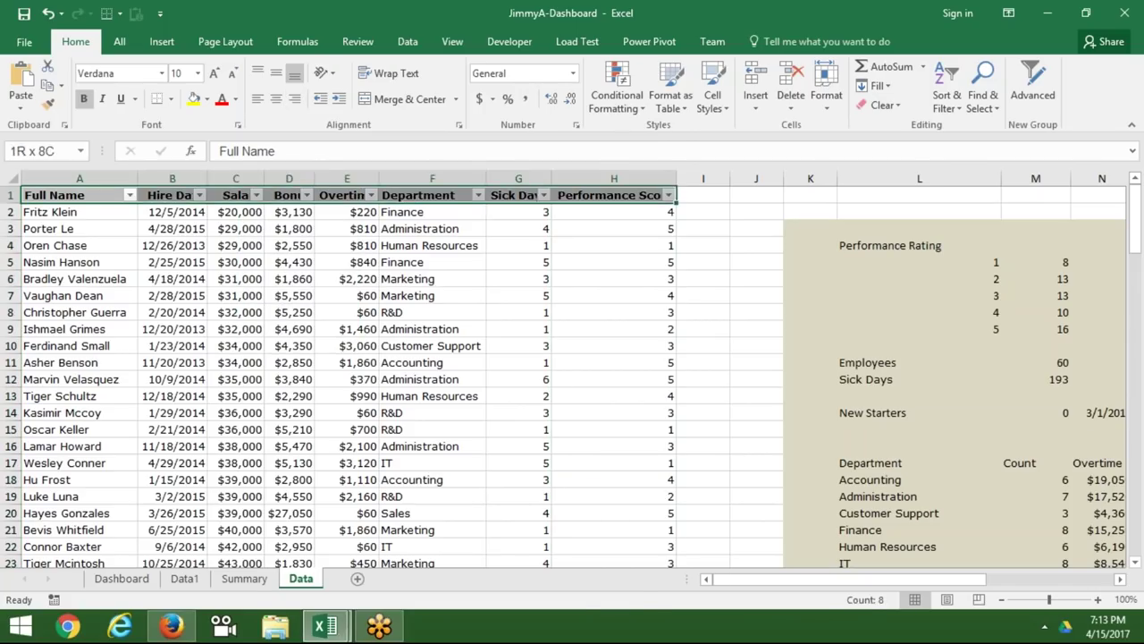
key(ctrl+shift+Down)
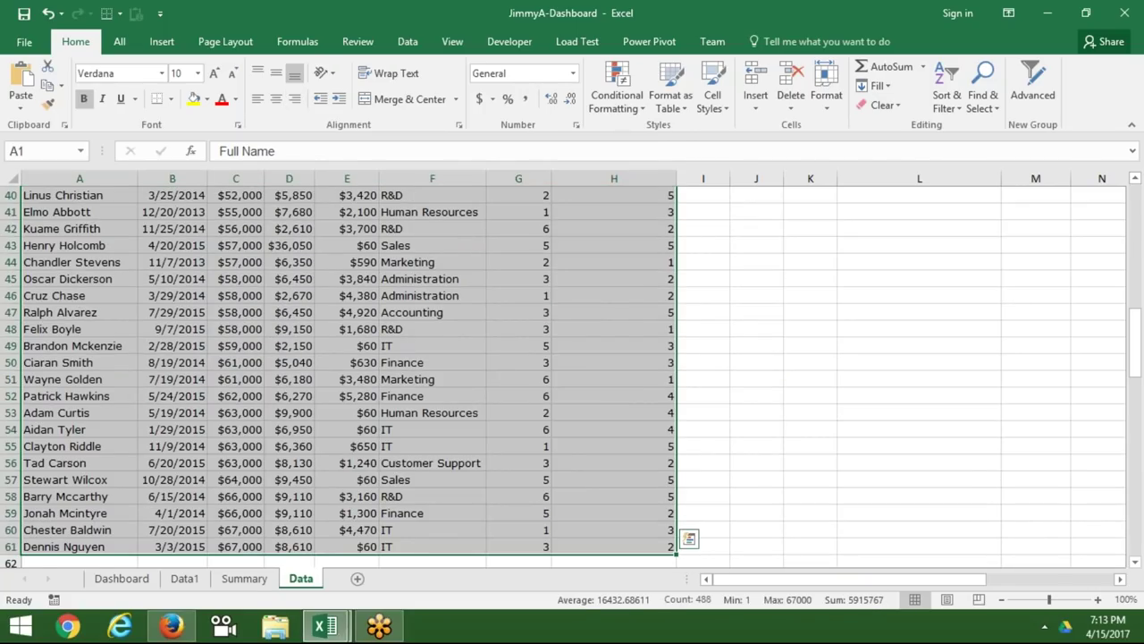
key(ctrl+c)
click(185, 579)
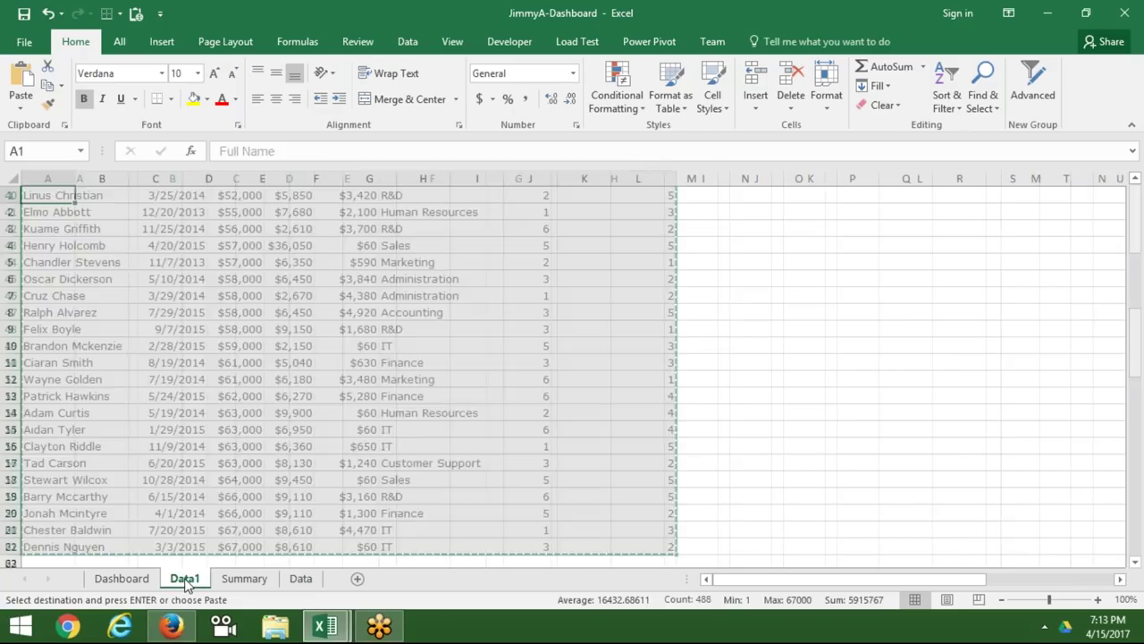
key(ctrl+v)
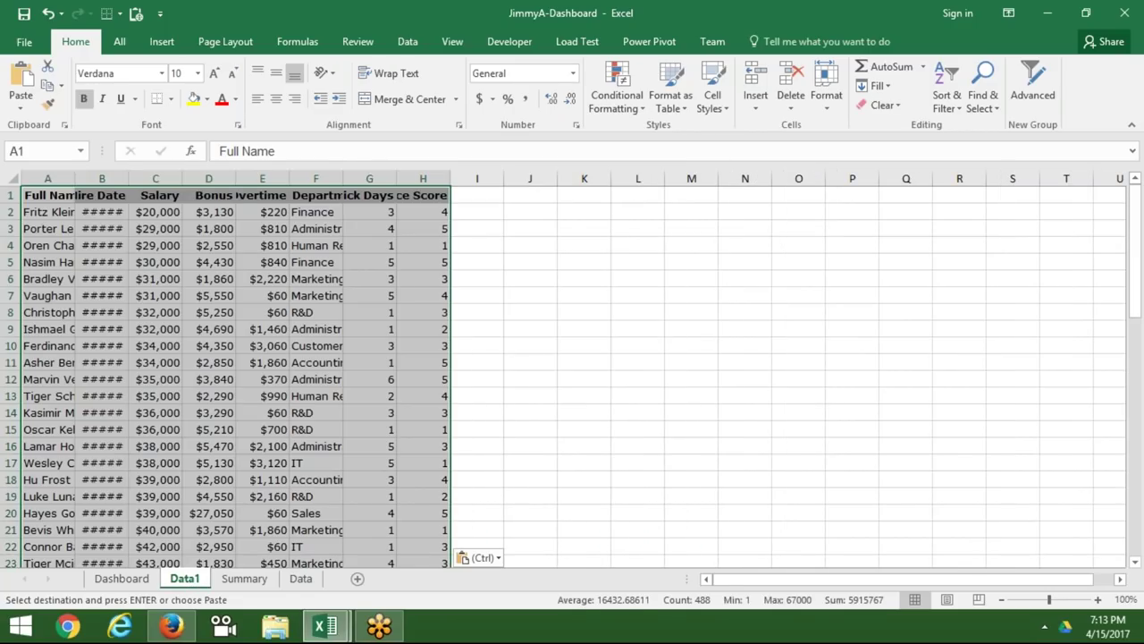
click(265, 446)
click(121, 578)
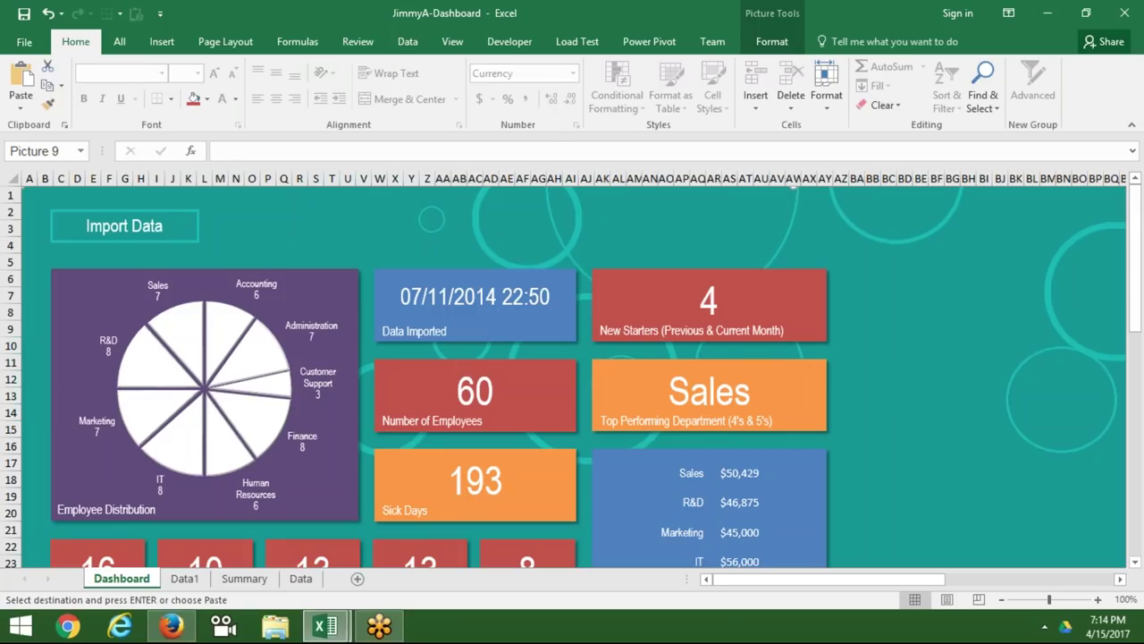
key(Escape)
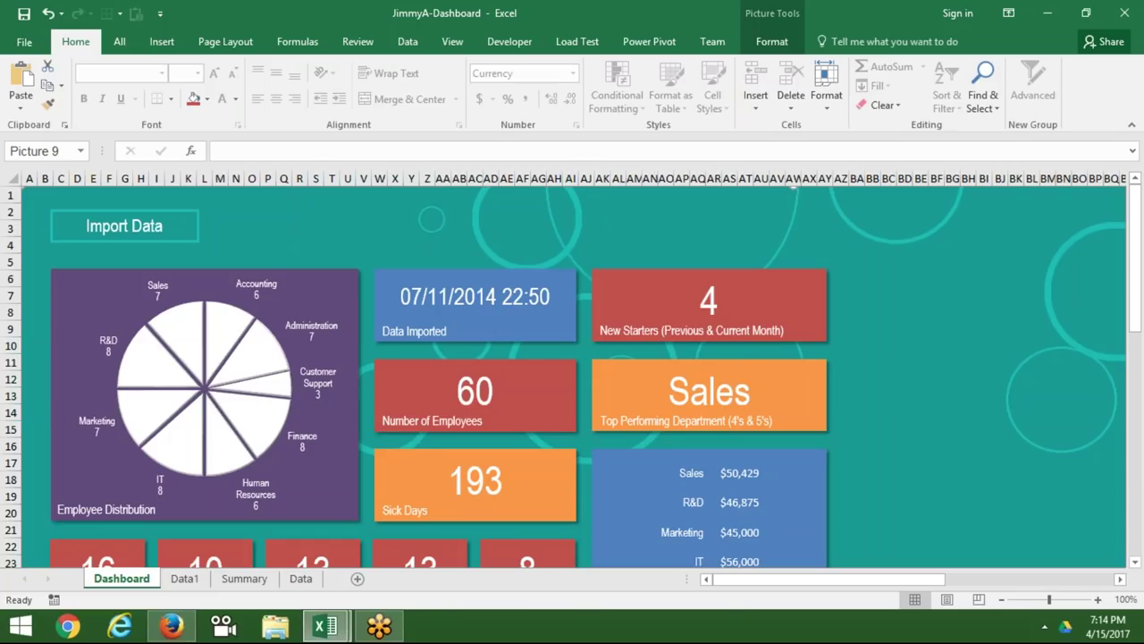
Paste the teal background picture at cell A1 of the Summary sheet.
click(243, 579)
click(50, 197)
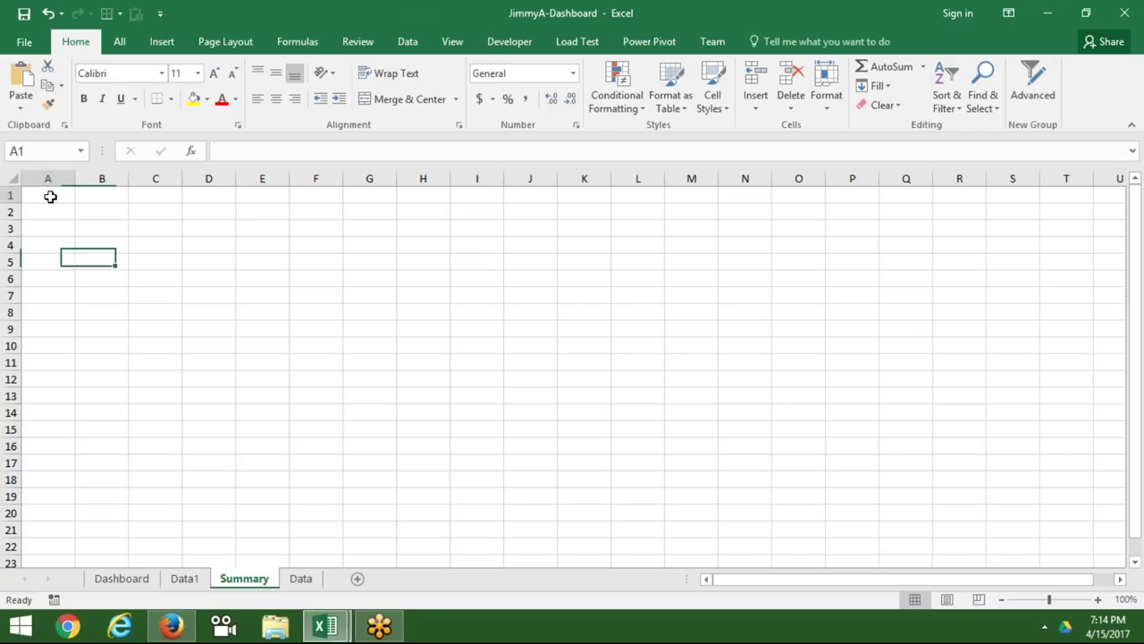
key(ctrl+v)
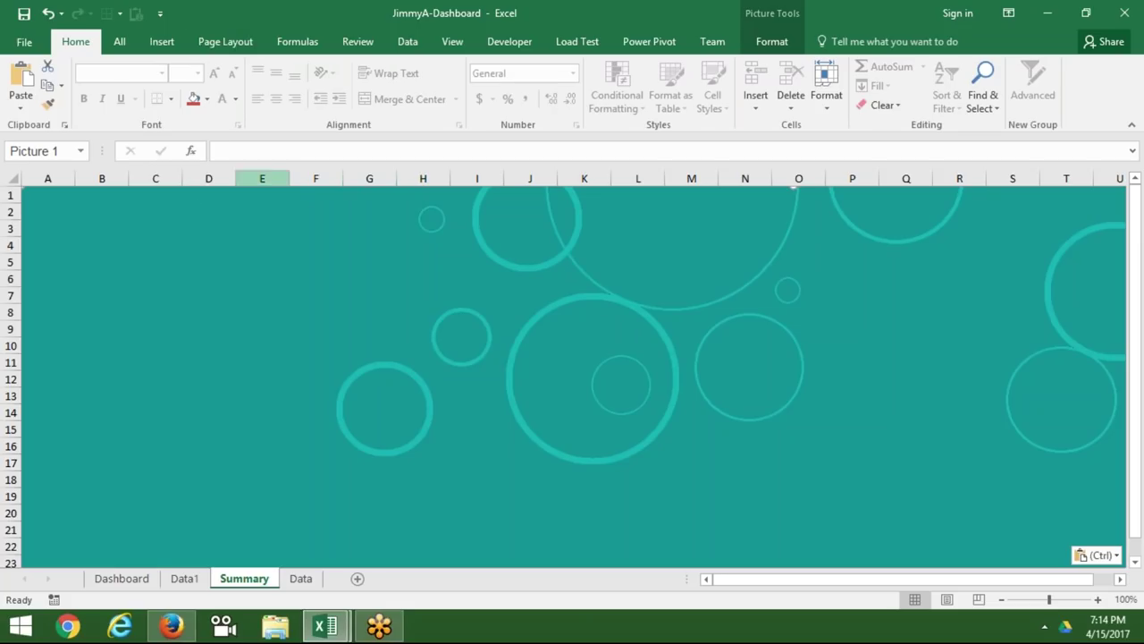
Insert Sheet3 and set the Desktop image bg as its sheet background.
click(357, 578)
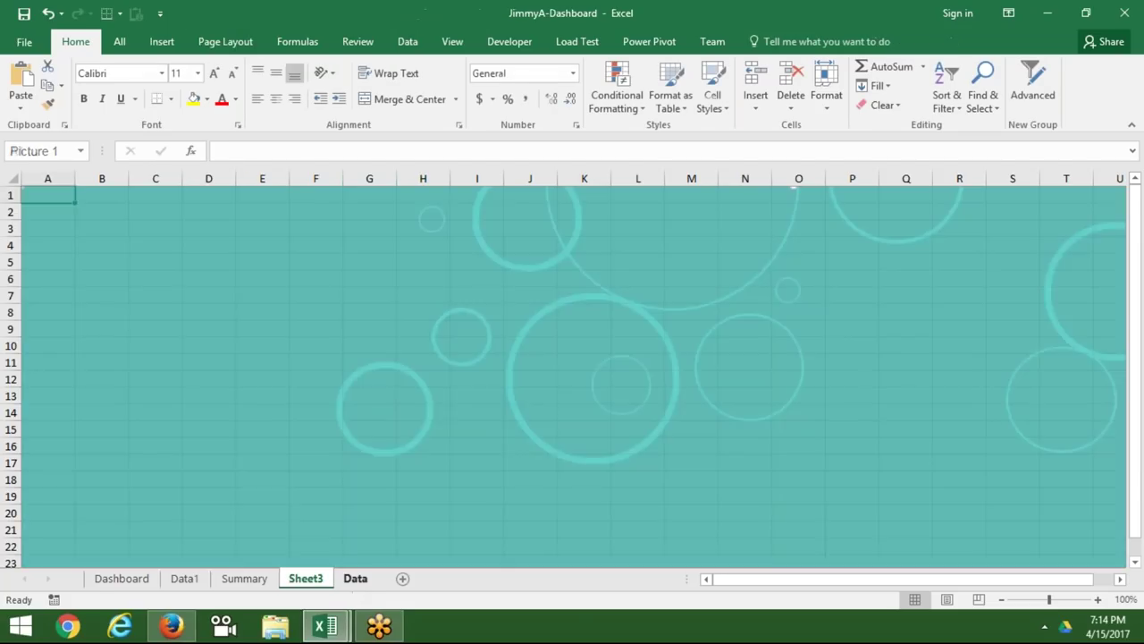
click(239, 52)
click(339, 102)
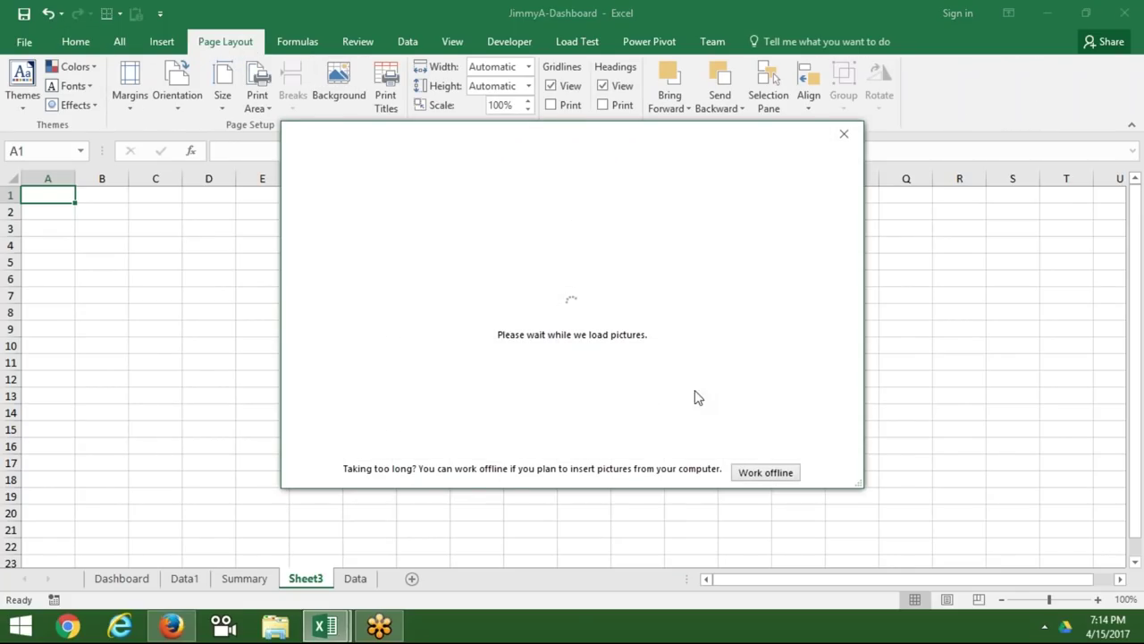
click(761, 472)
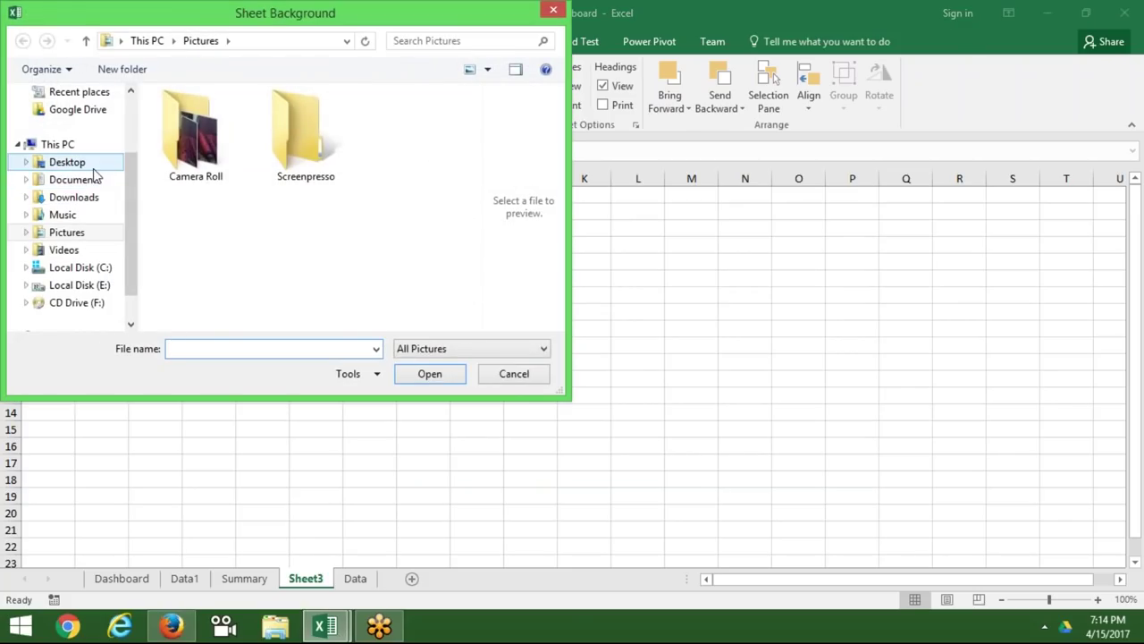
click(72, 162)
click(188, 294)
scroll(170, 300, down, 3)
key(Down)
key(Down)
key(Down)
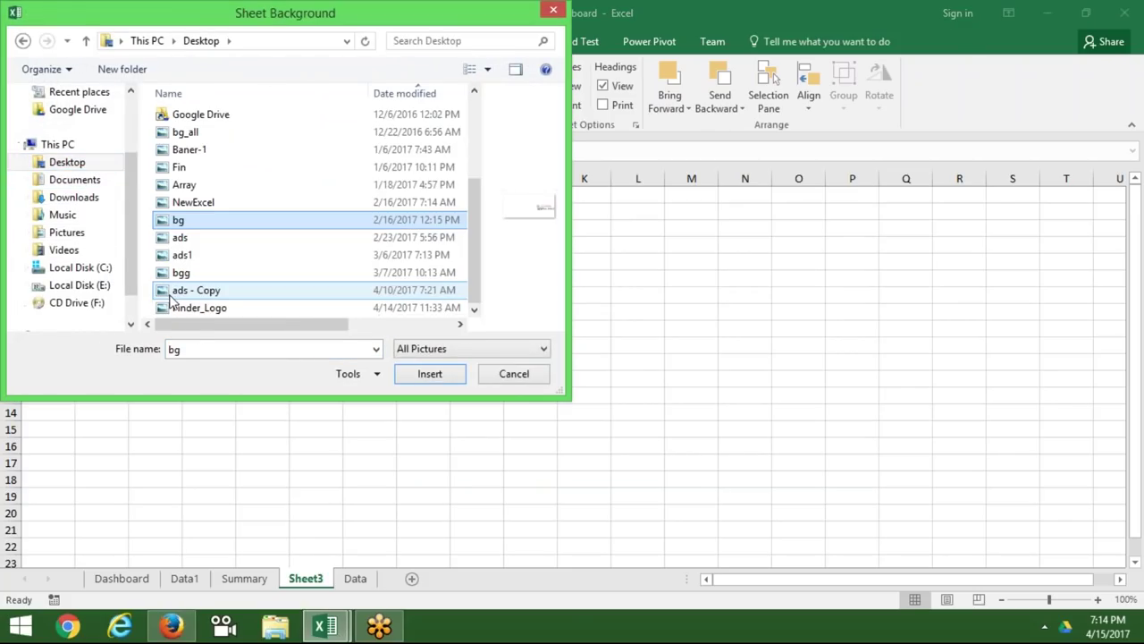
double_click(205, 223)
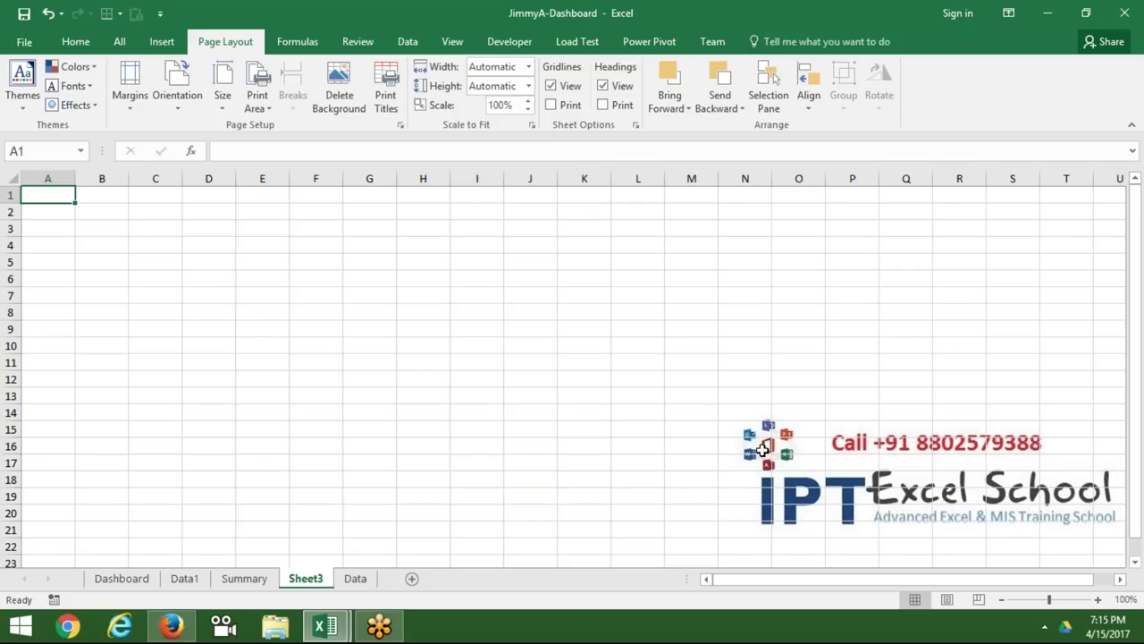
click(761, 449)
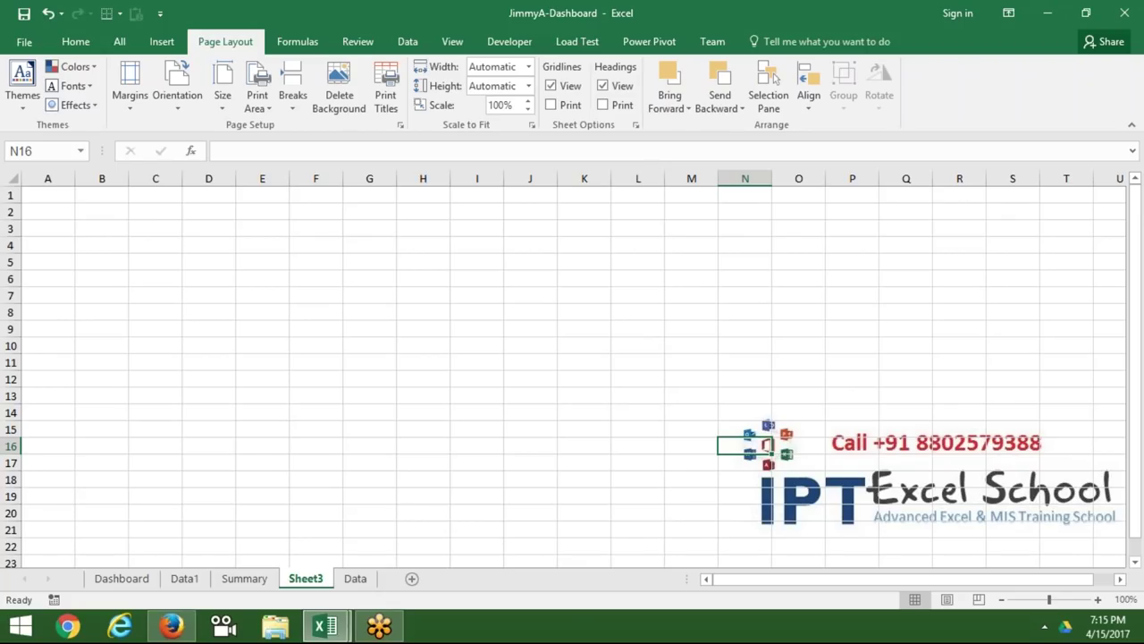
Delete the Sheet3 tab, confirming the permanent deletion.
right_click(302, 581)
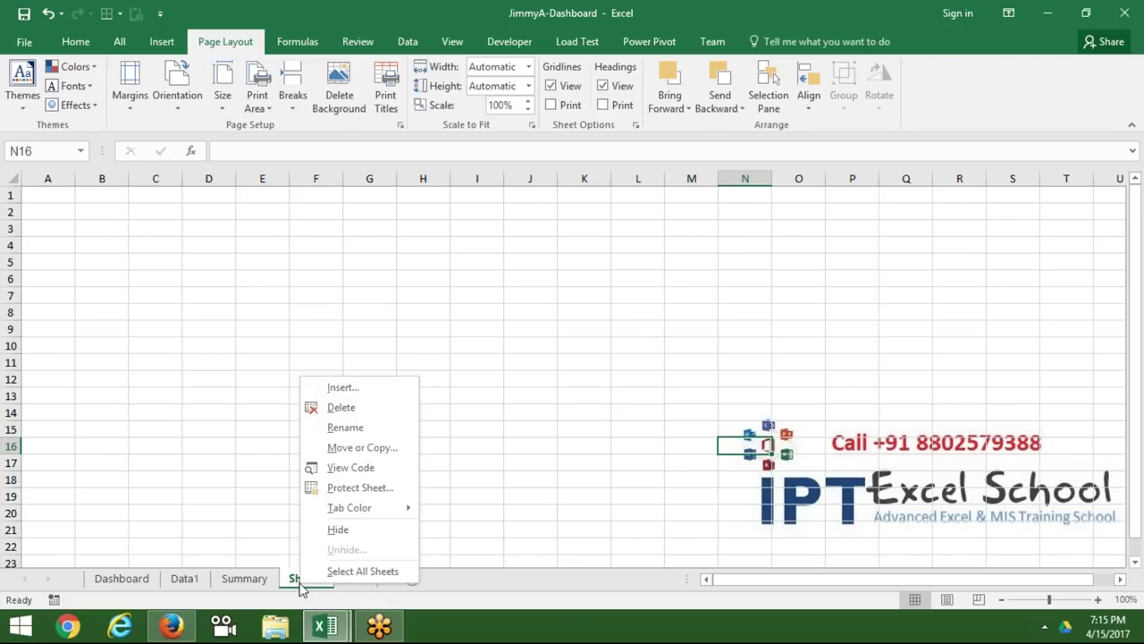
click(360, 408)
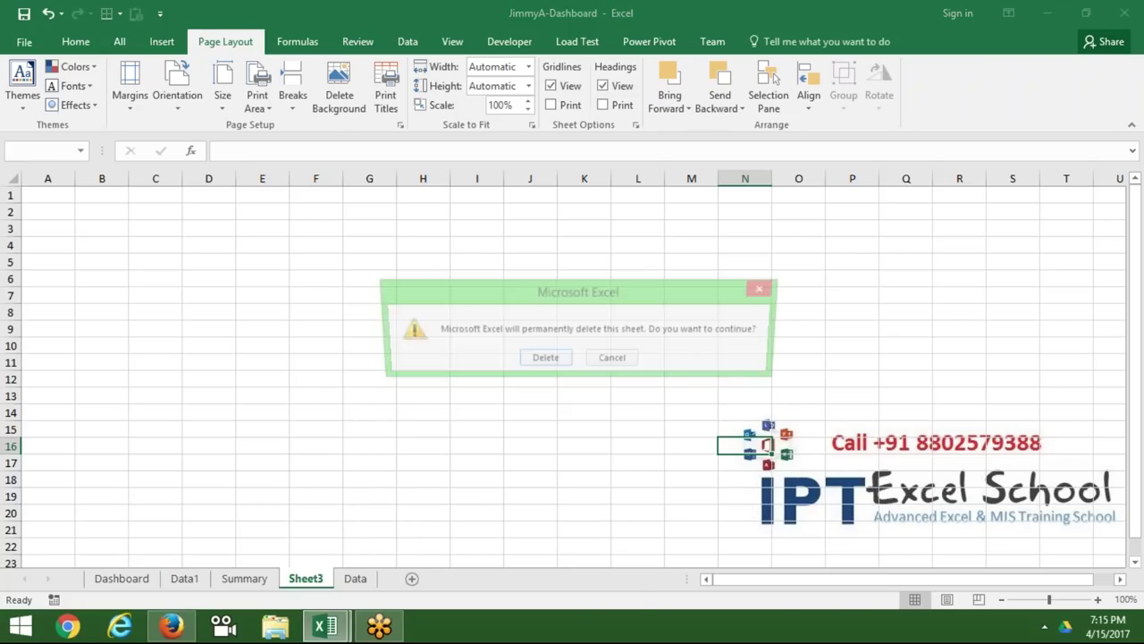
click(549, 360)
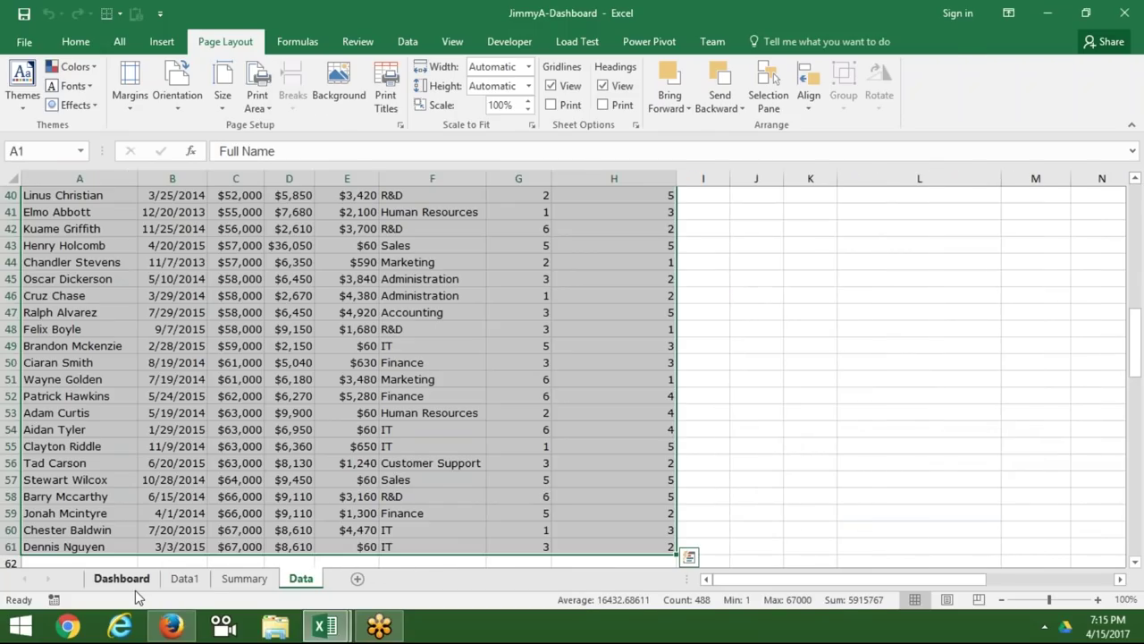
click(132, 583)
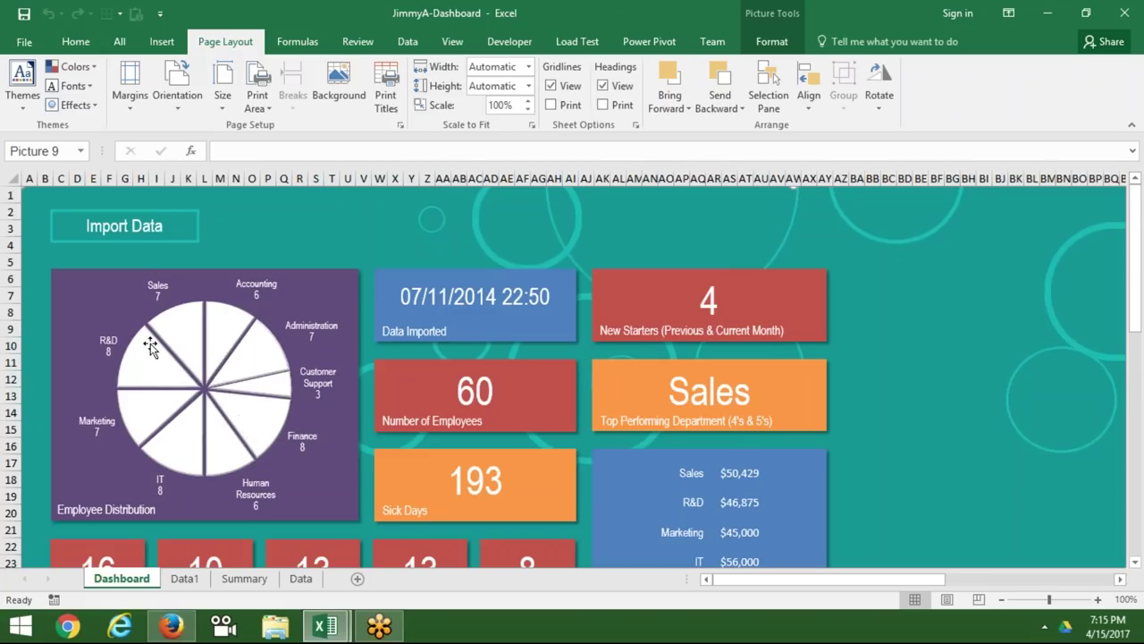
click(302, 580)
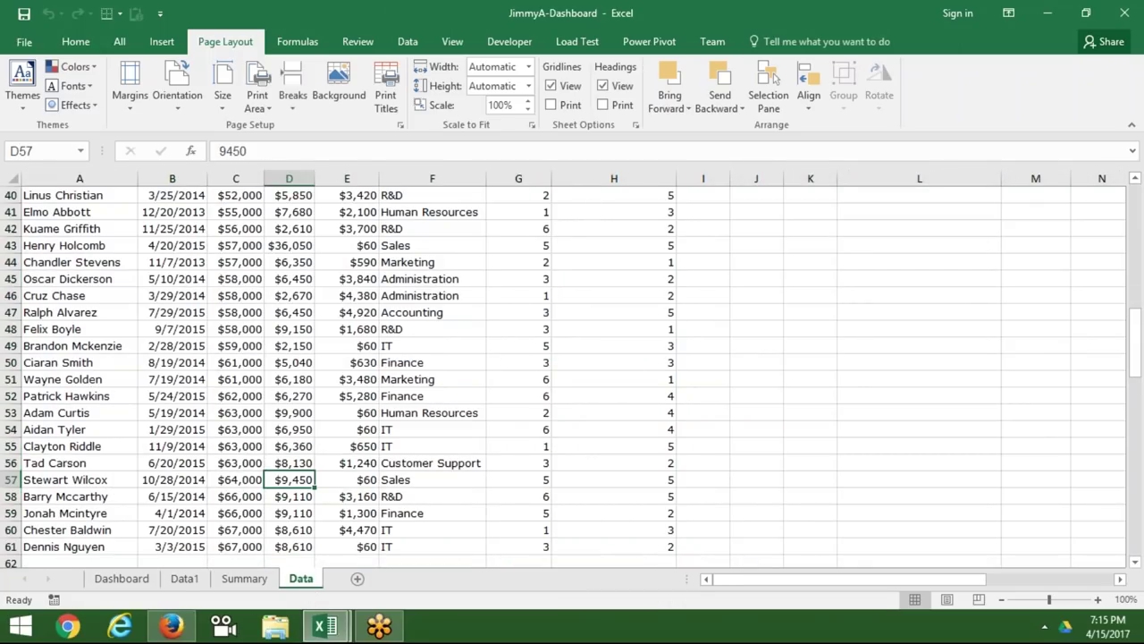
key(ctrl+Up)
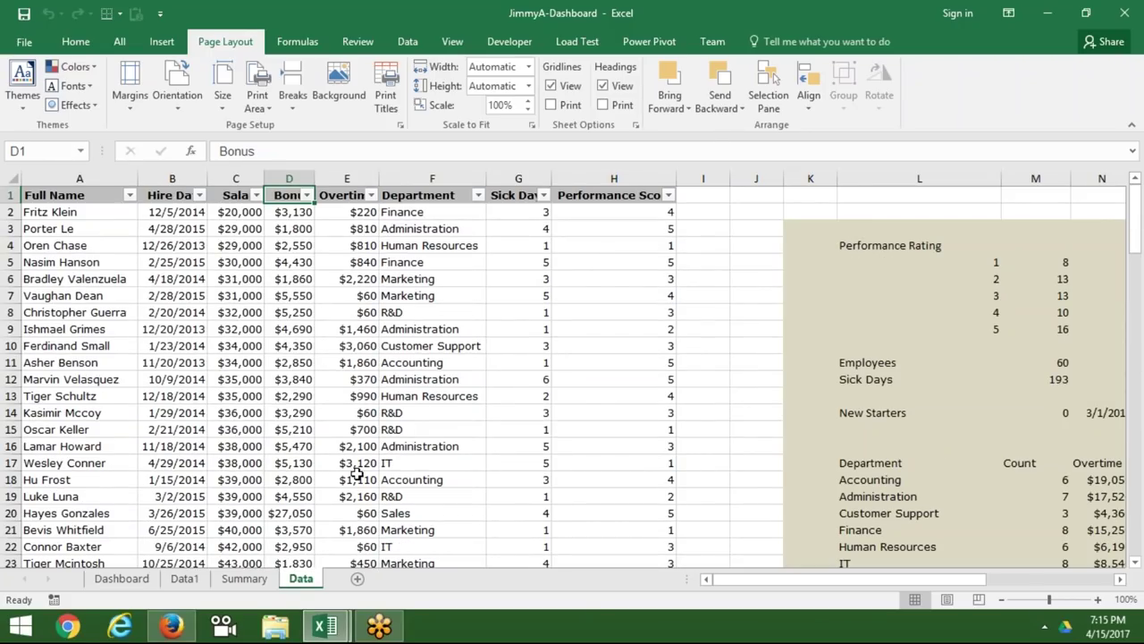
click(1112, 44)
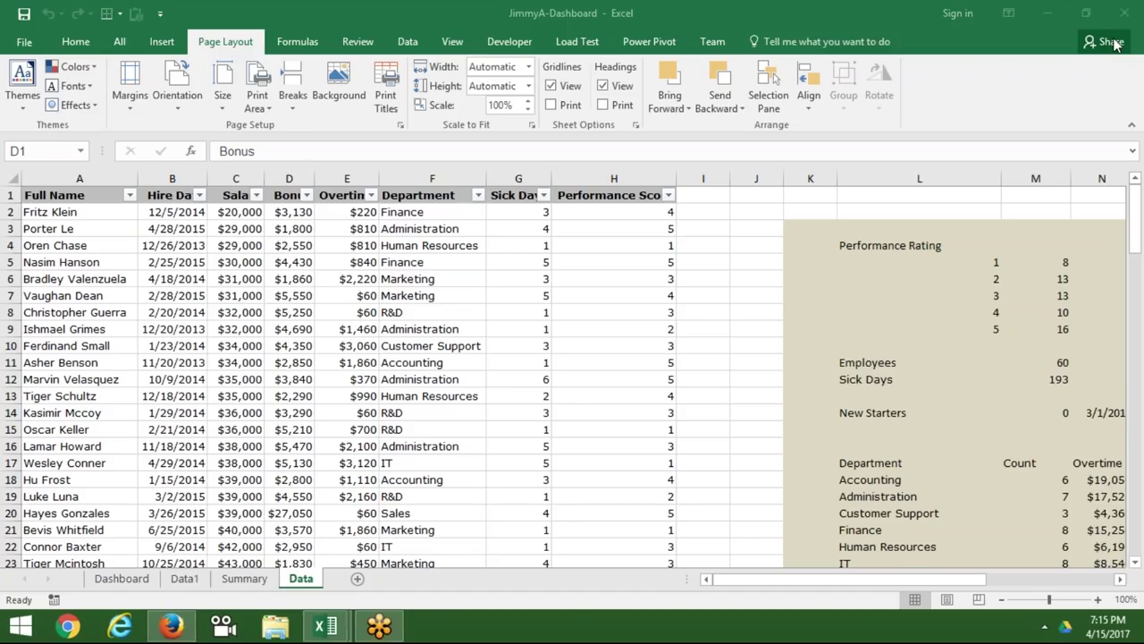
click(844, 424)
key(Down)
key(Down)
key(Down)
key(Right)
key(Right)
key(Right)
key(Right)
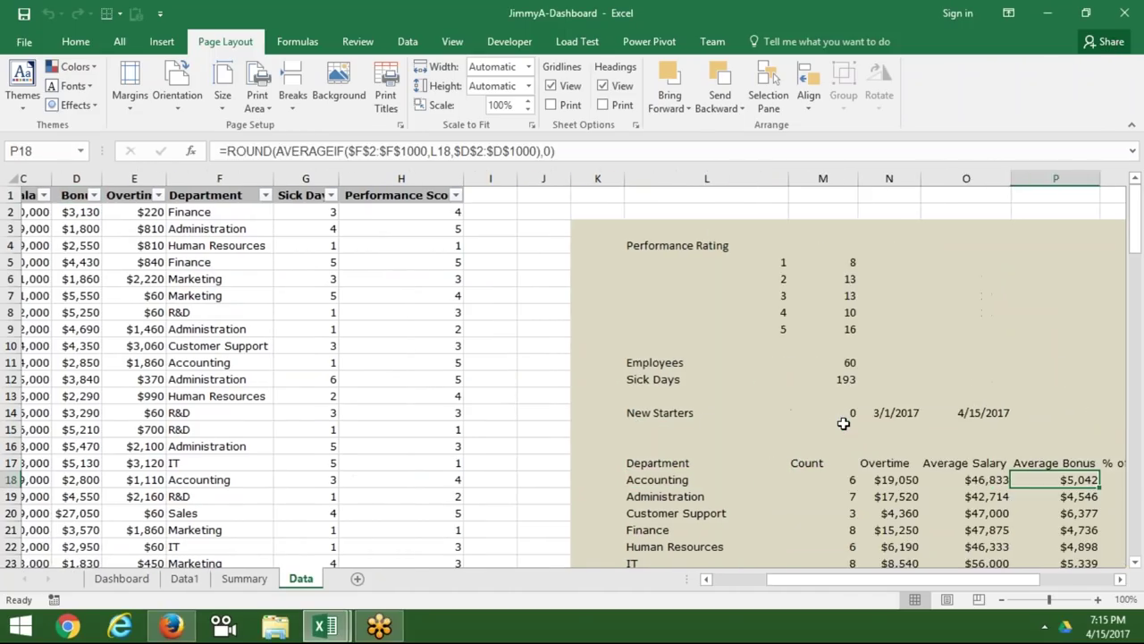
key(Right)
key(Left)
key(Left)
key(Left)
key(Down)
key(Down)
key(Down)
key(Down)
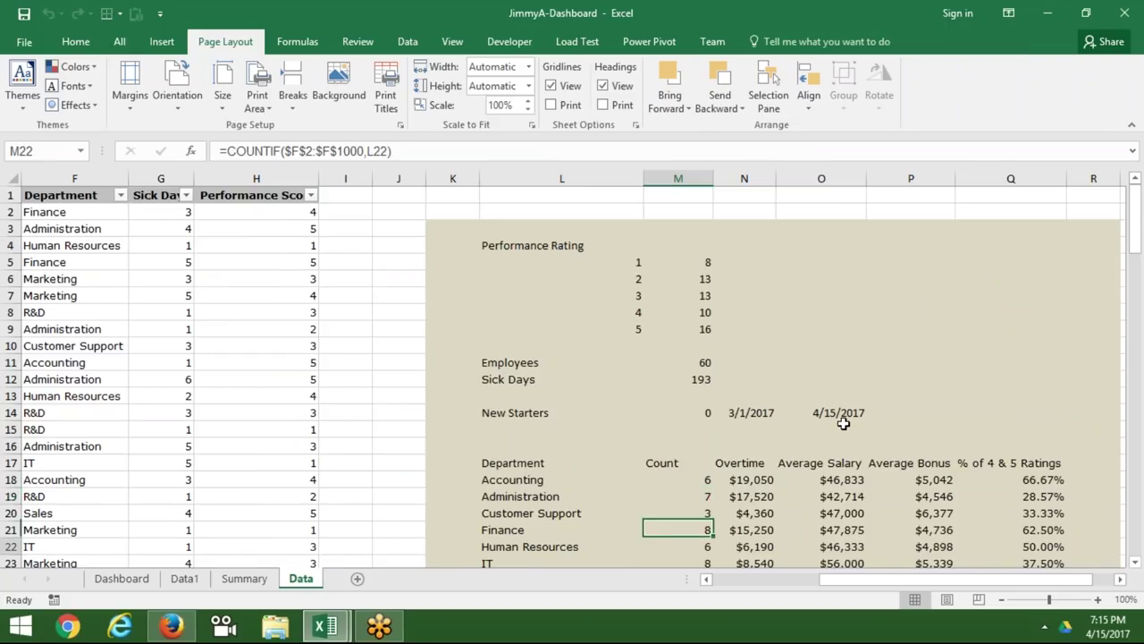
key(Down)
key(Down)
key(Down)
key(Up)
key(Up)
key(Up)
key(Up)
key(Up)
key(Left)
key(Left)
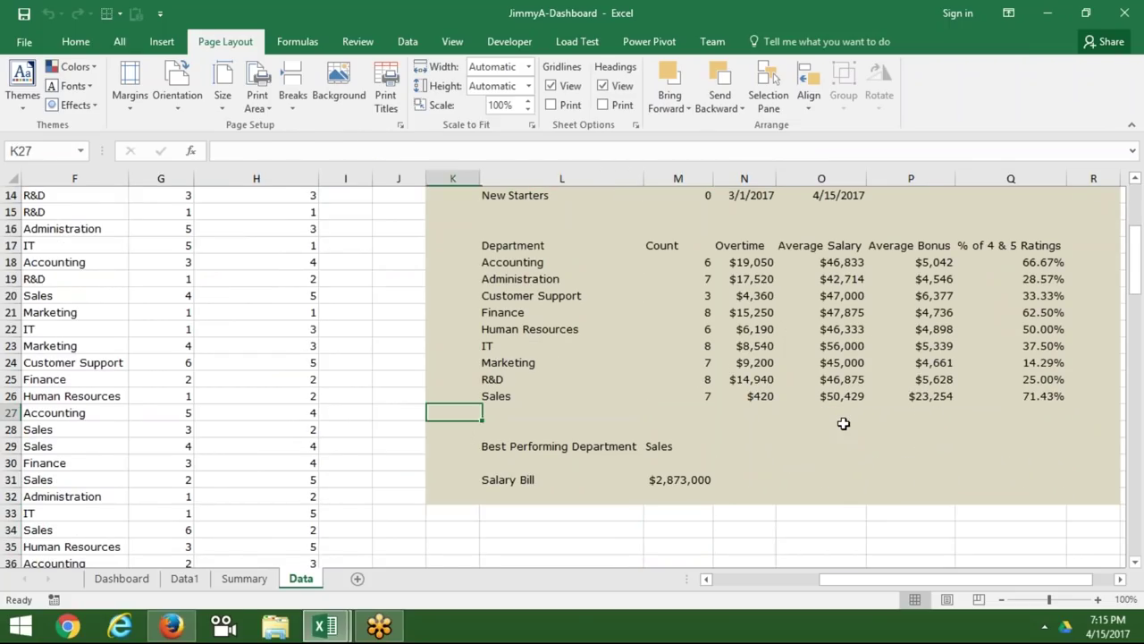
key(Up)
key(Right)
key(Up)
key(Up)
key(Up)
key(Up)
key(Up)
key(Up)
key(Up)
key(Right)
key(Right)
key(Right)
key(Right)
key(Right)
key(Right)
key(Right)
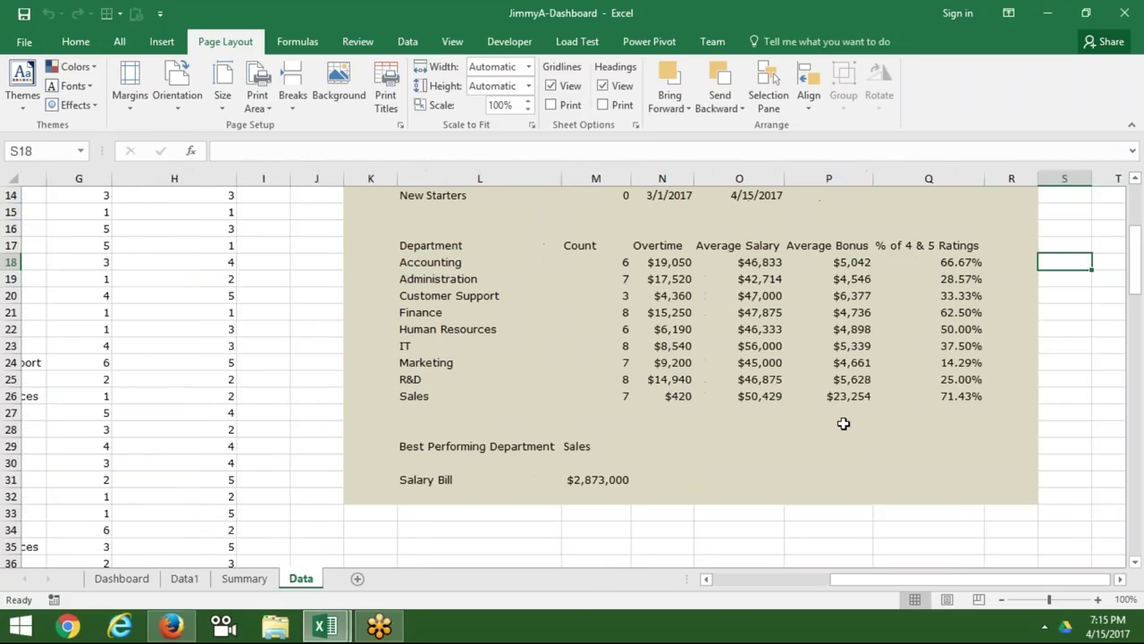
key(Left)
key(Left)
key(Left)
key(Left)
key(Left)
key(Up)
key(Right)
key(Up)
key(Up)
key(Up)
key(Up)
key(Up)
key(Up)
key(Up)
key(Down)
key(Down)
key(Down)
key(Down)
key(Down)
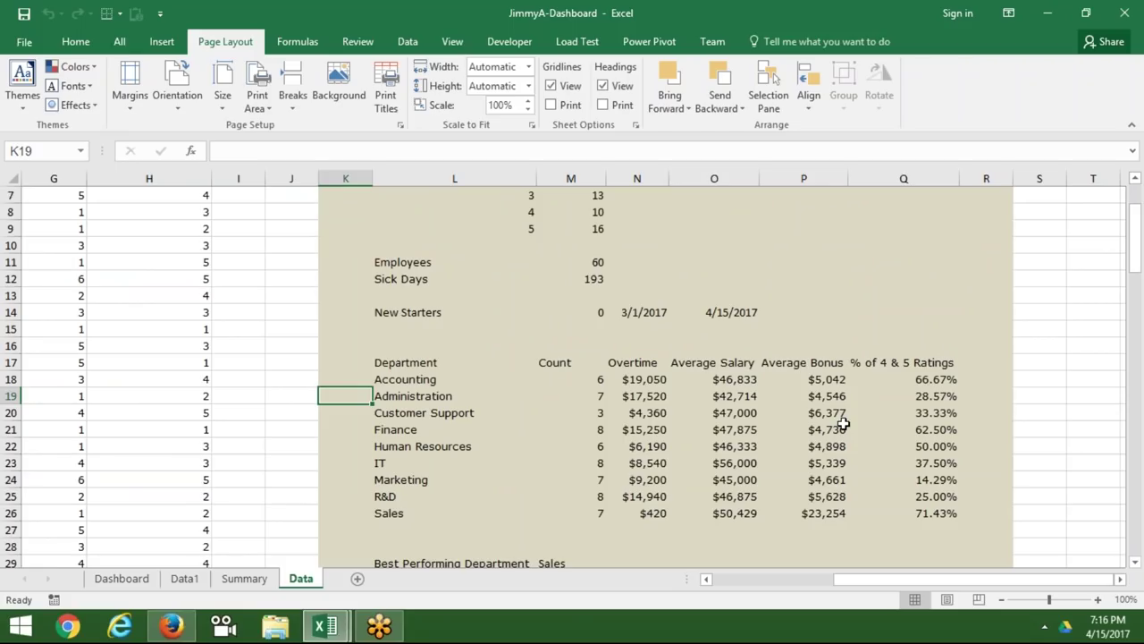
On Data1, copy the Department column F into column M.
click(184, 581)
click(312, 173)
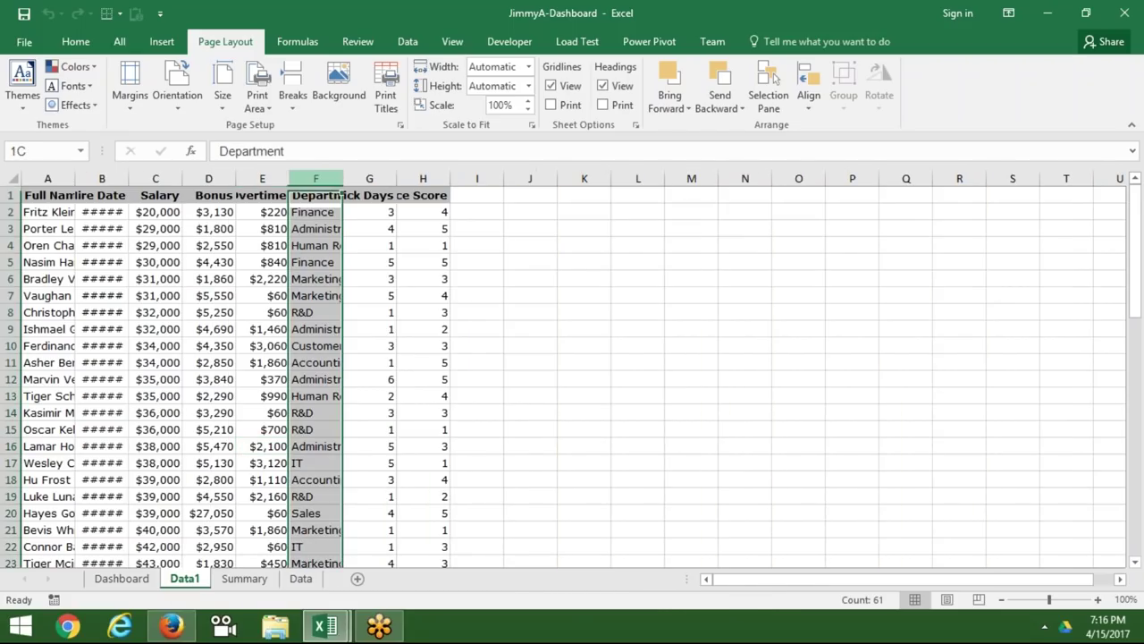
key(ctrl+c)
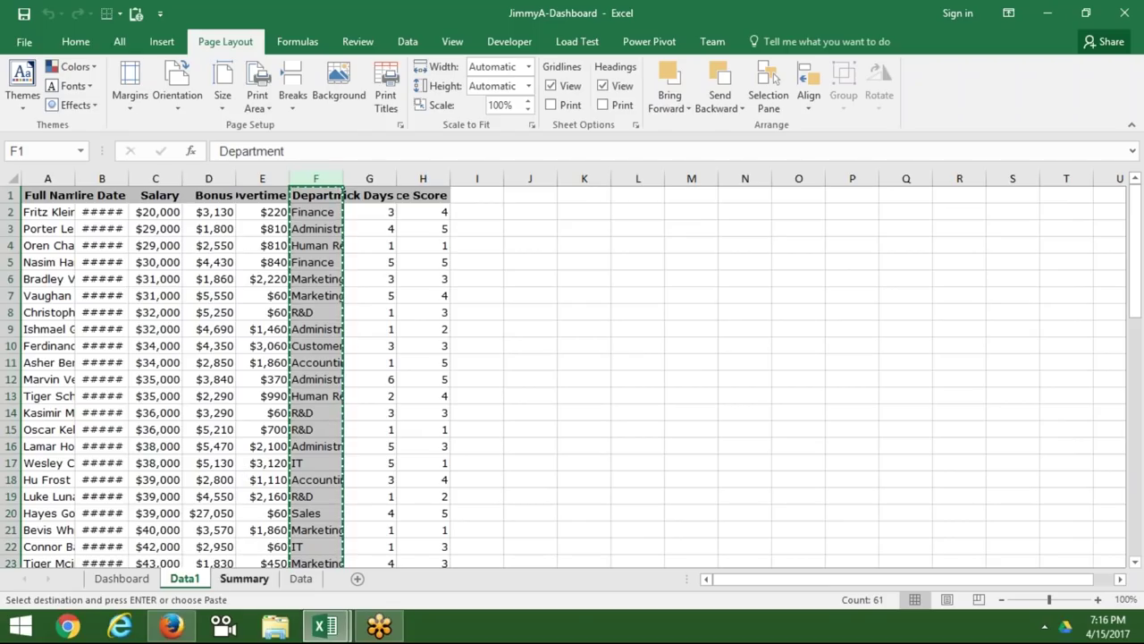
click(696, 297)
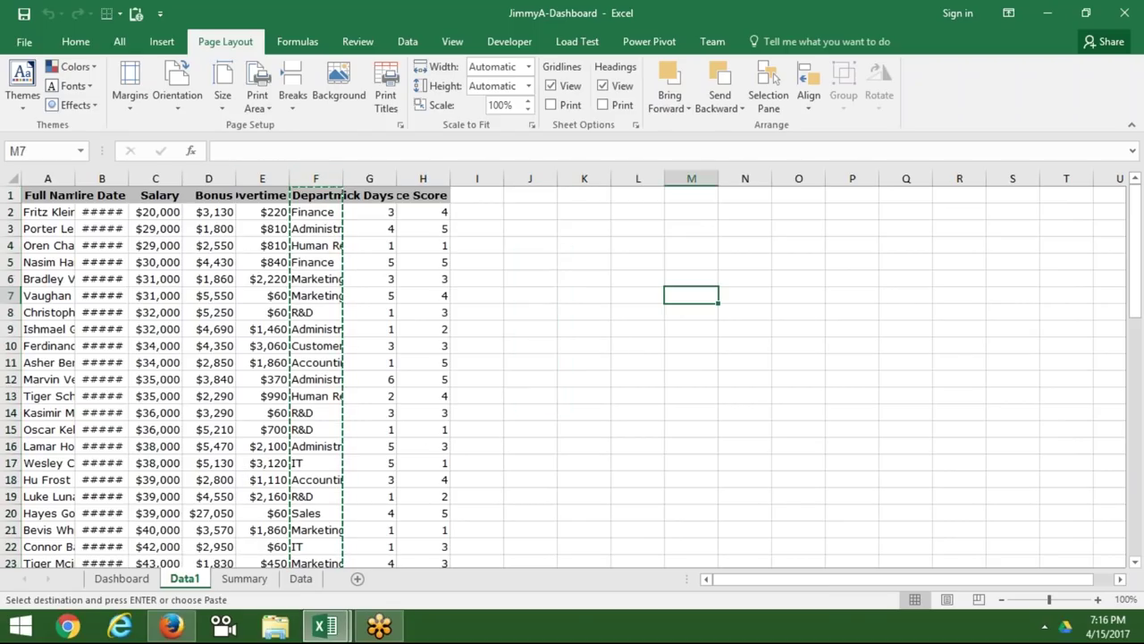
click(676, 199)
key(ctrl+v)
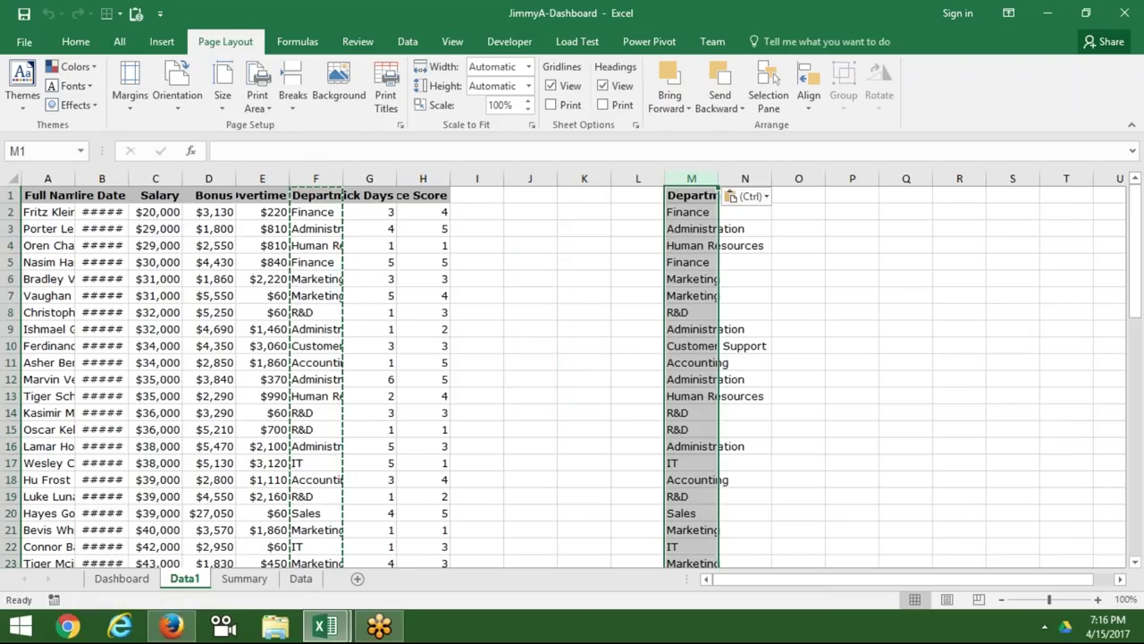
Remove duplicate departments from column M and autofit the column width.
click(414, 43)
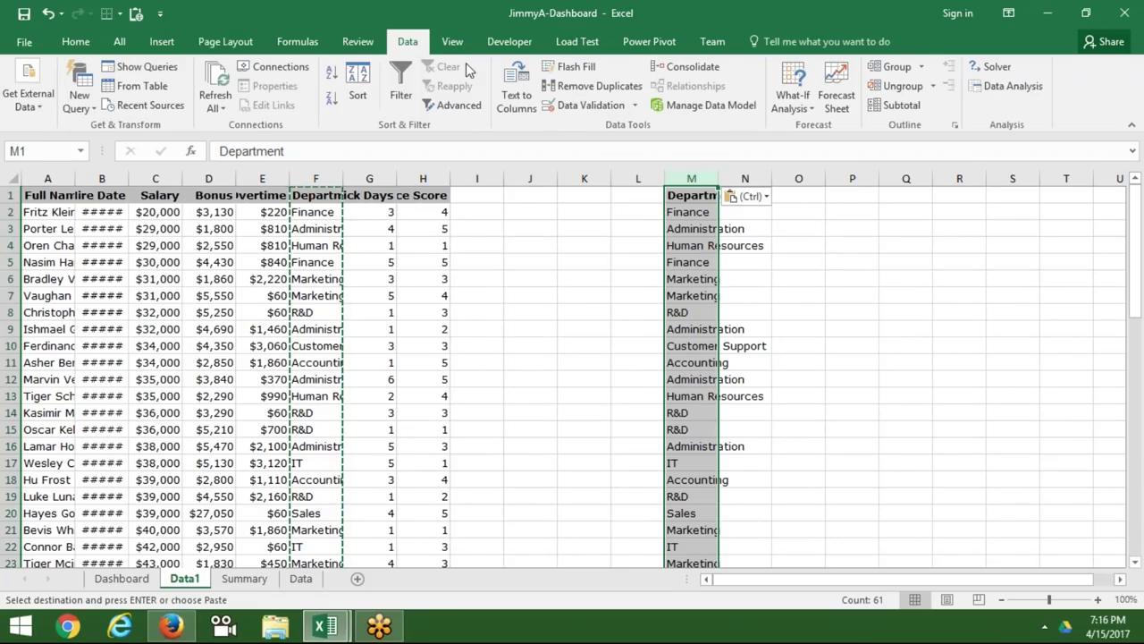
click(575, 85)
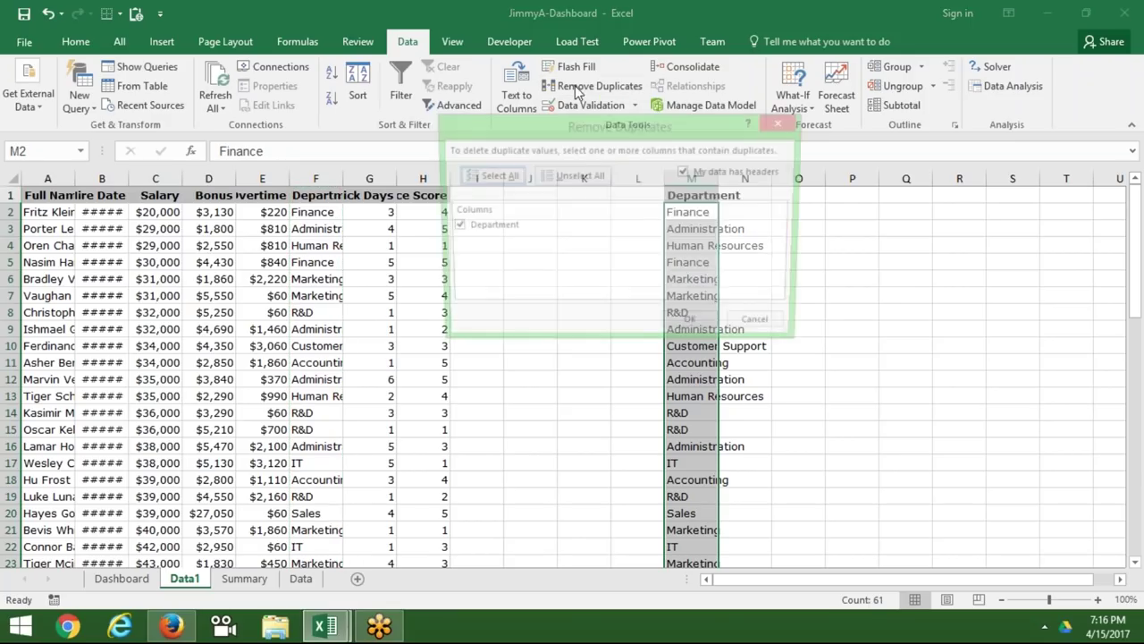
click(695, 327)
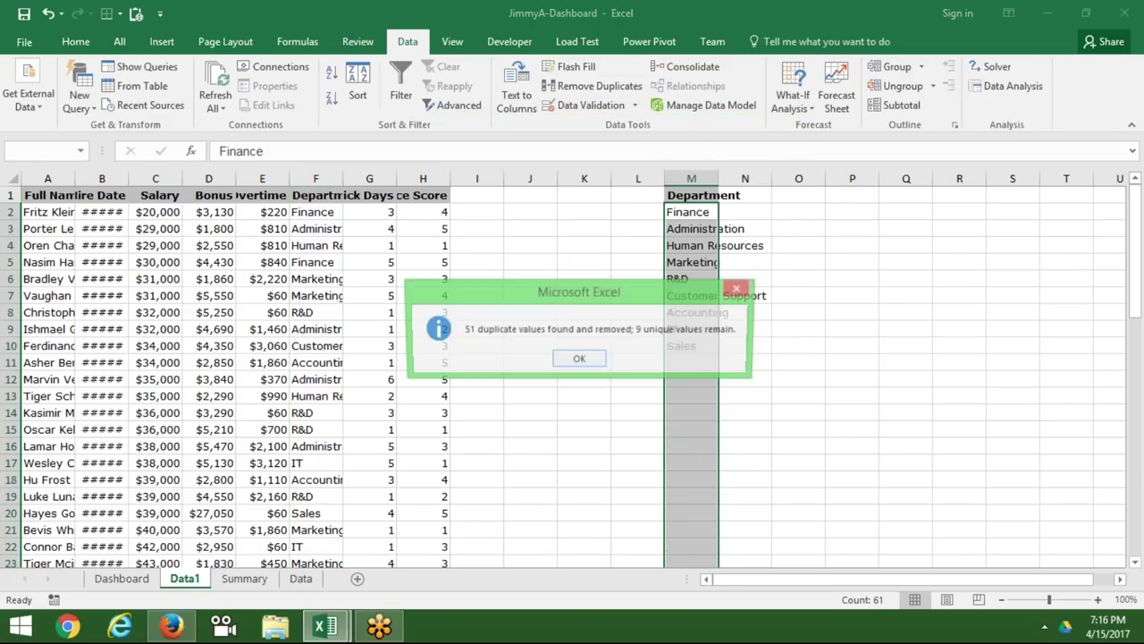
click(580, 360)
drag(585, 329, 735, 169)
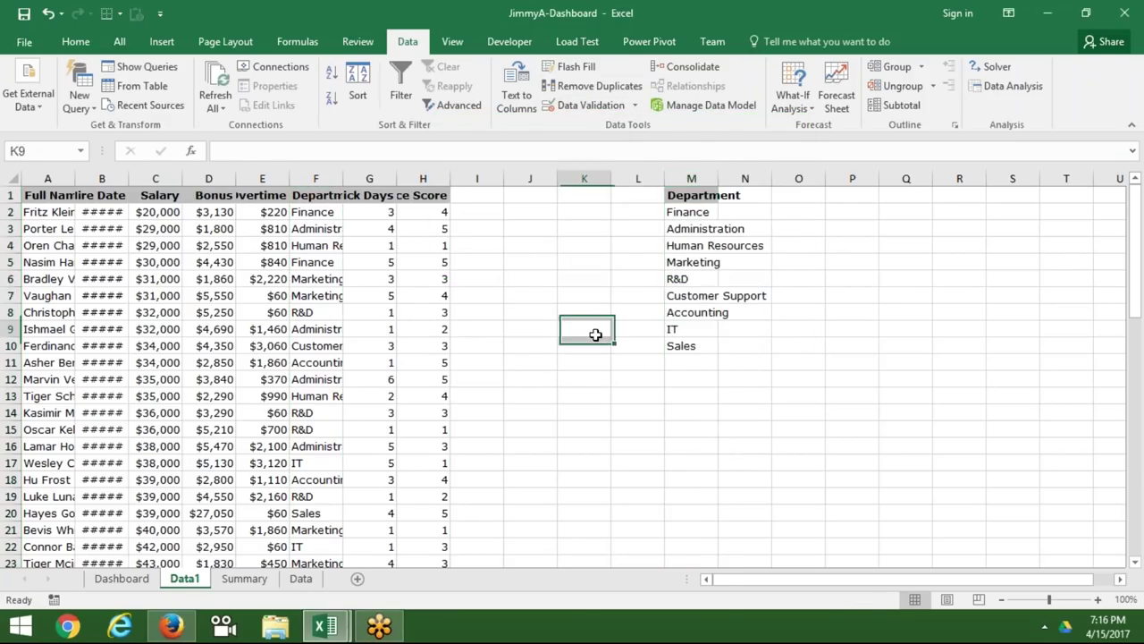
click(708, 214)
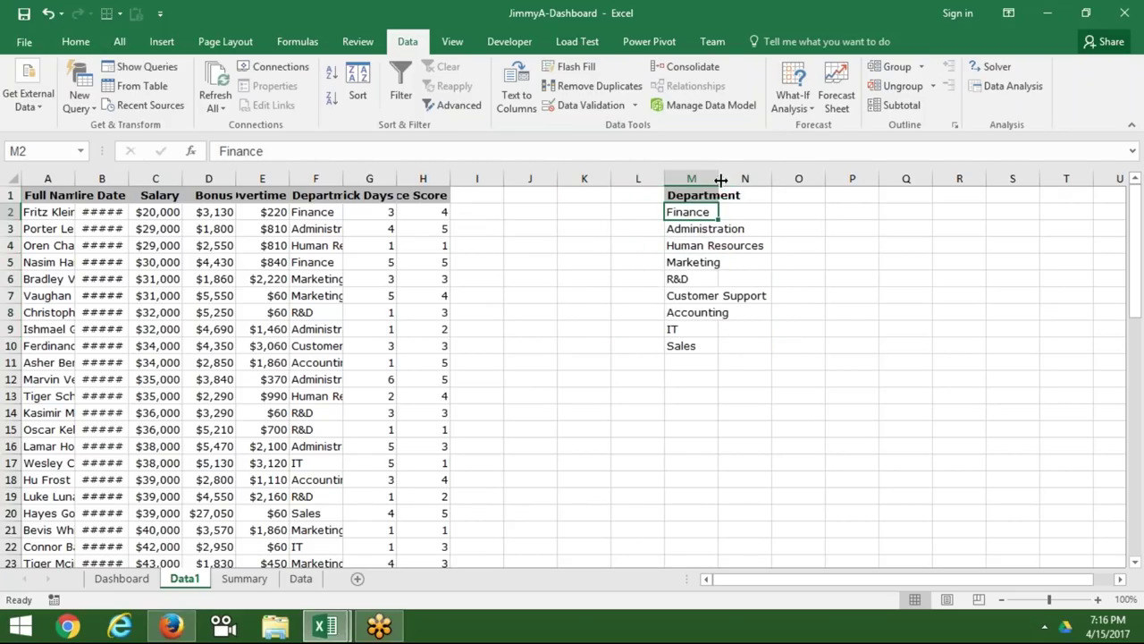
double_click(719, 179)
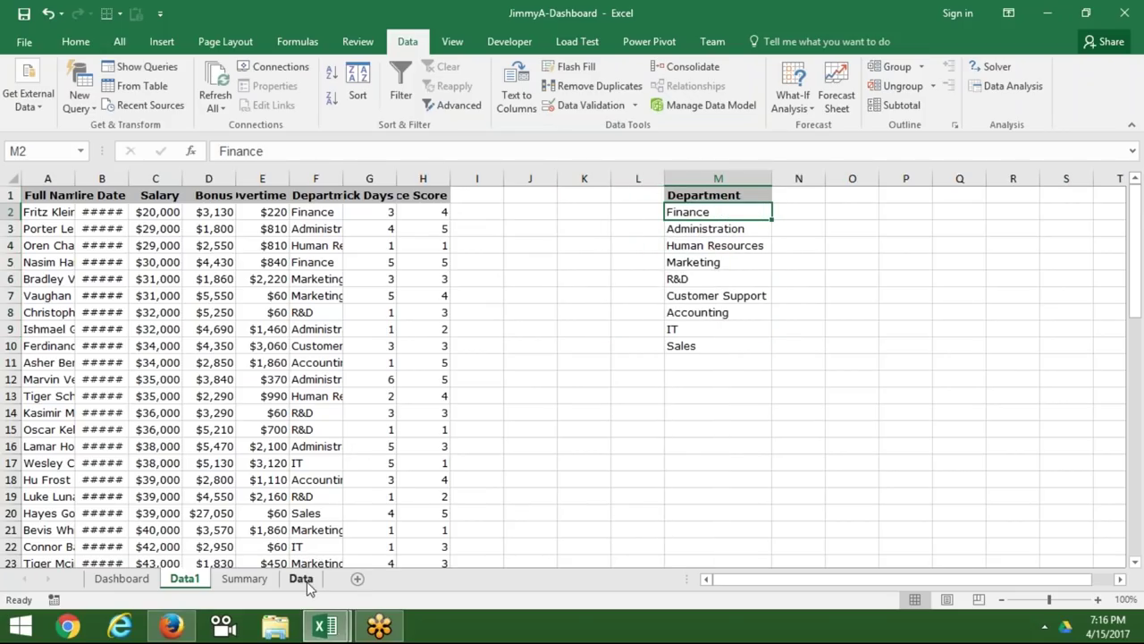
Copy the Data sheet's summary header row, Count through ratings, then go back to Data1.
click(303, 579)
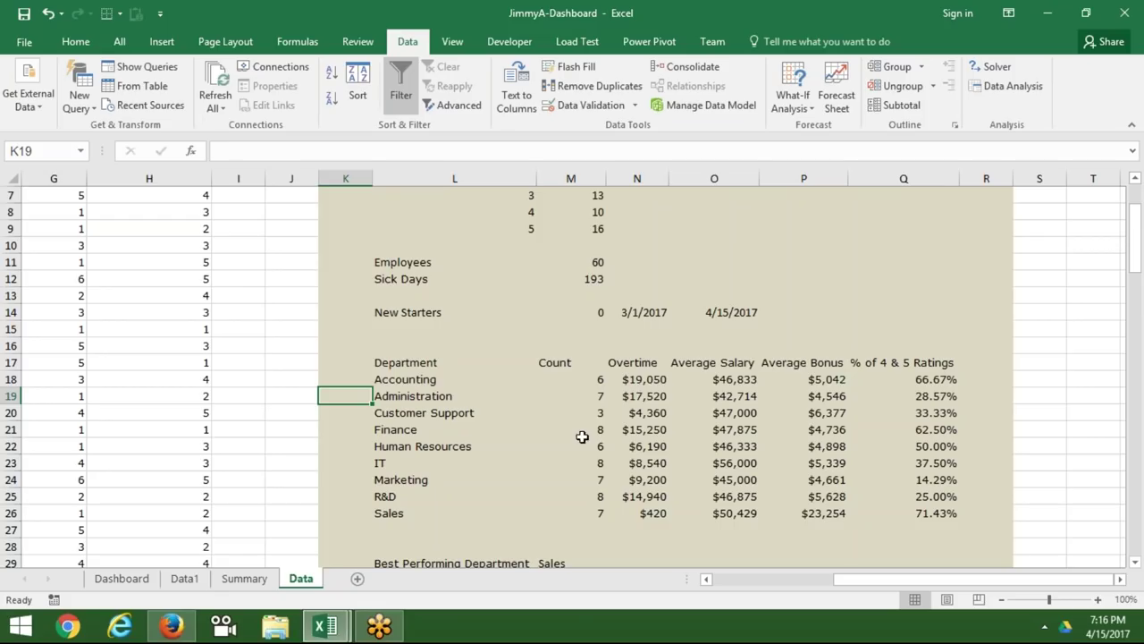
click(642, 382)
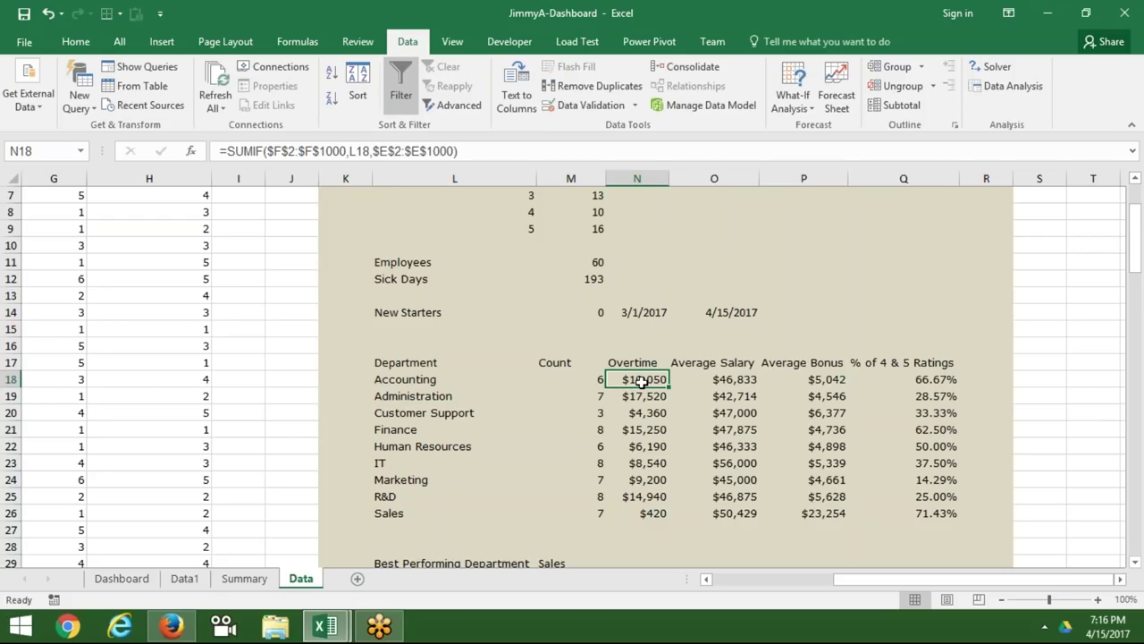
click(696, 379)
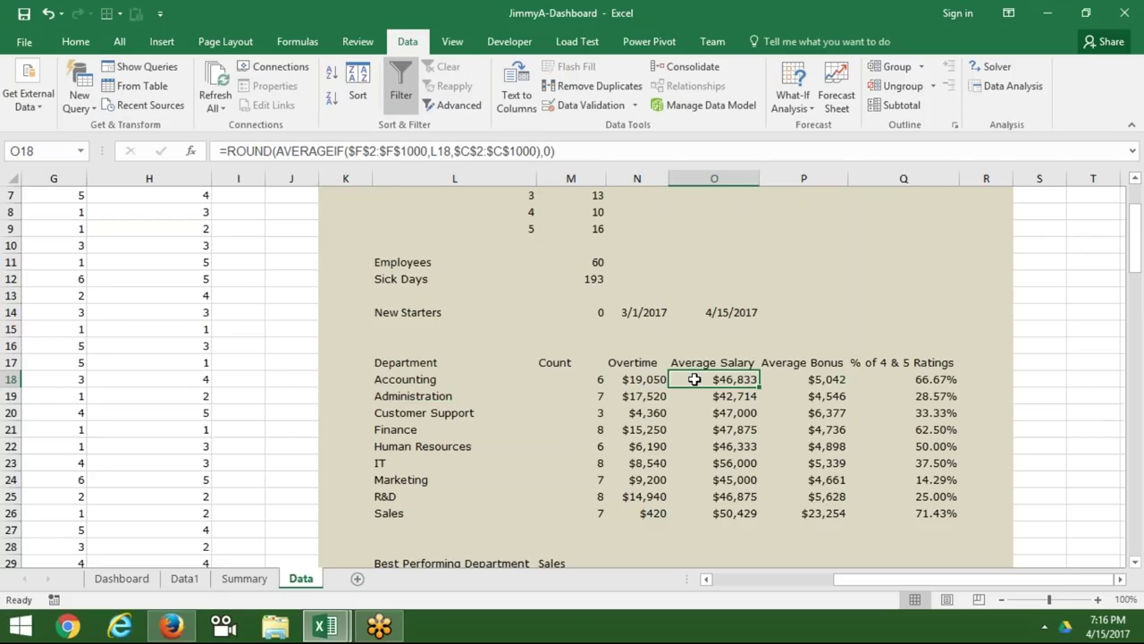
click(572, 363)
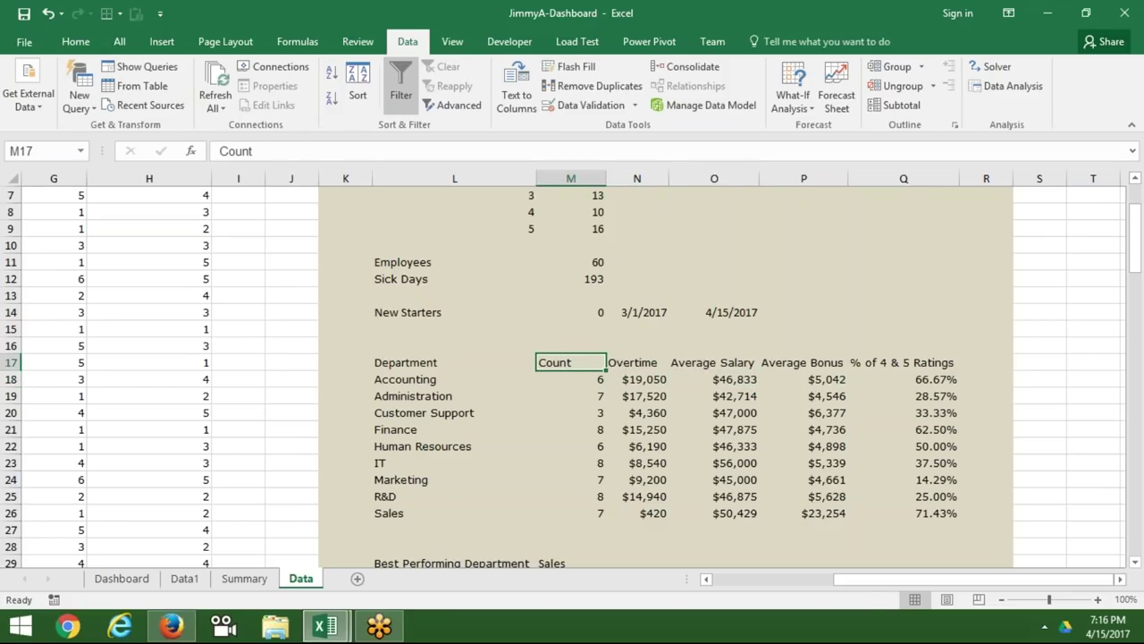
drag(572, 363, 903, 363)
key(ctrl+c)
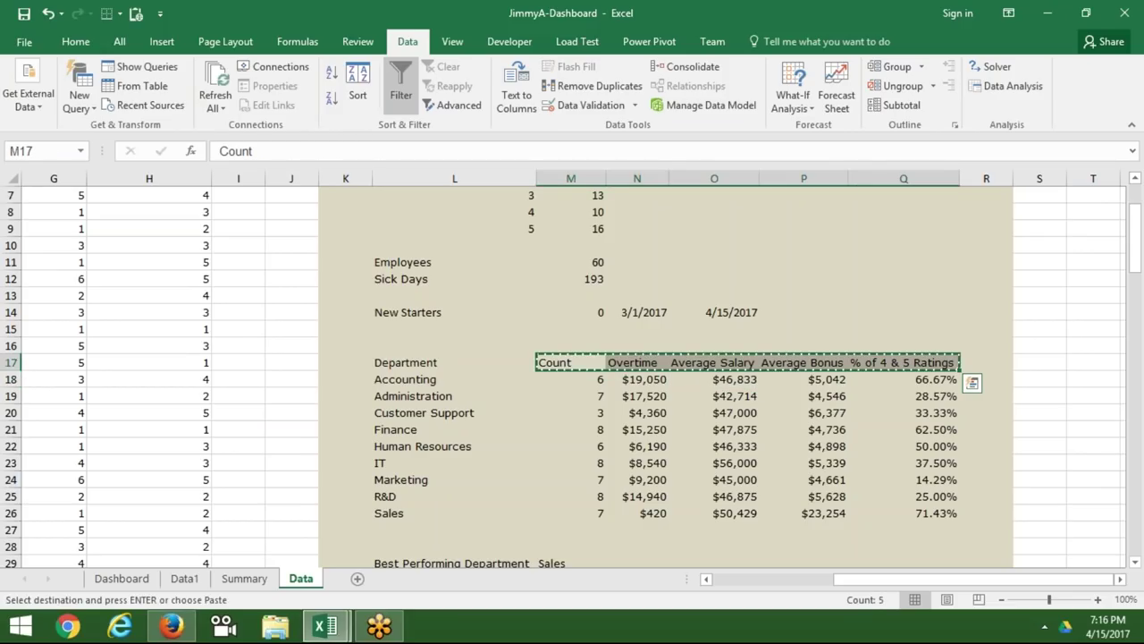
click(633, 311)
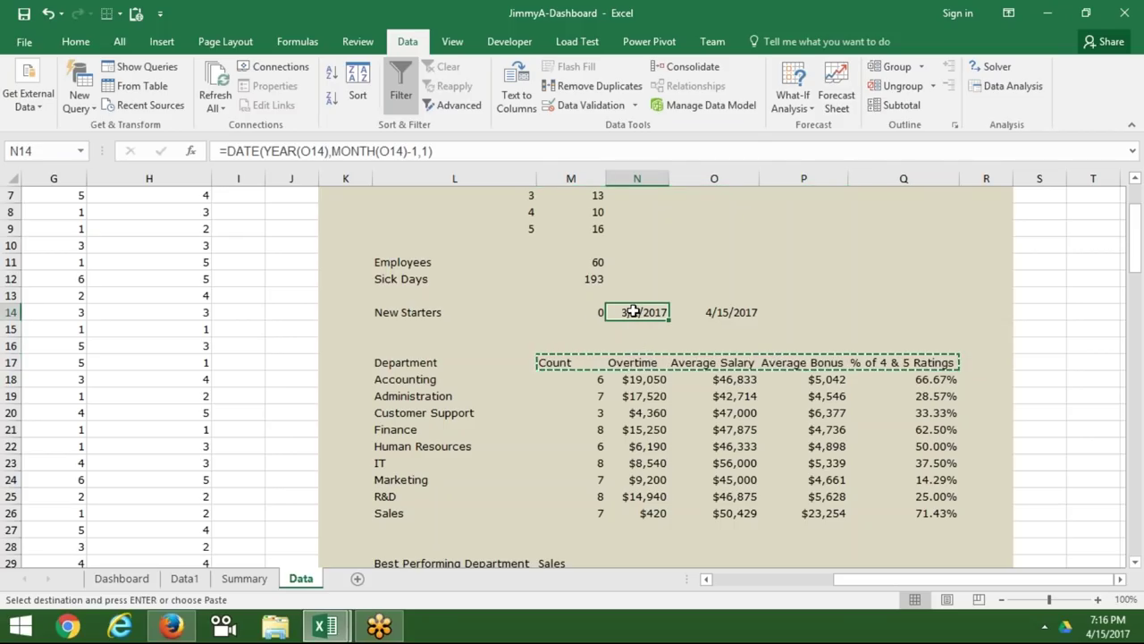
click(720, 318)
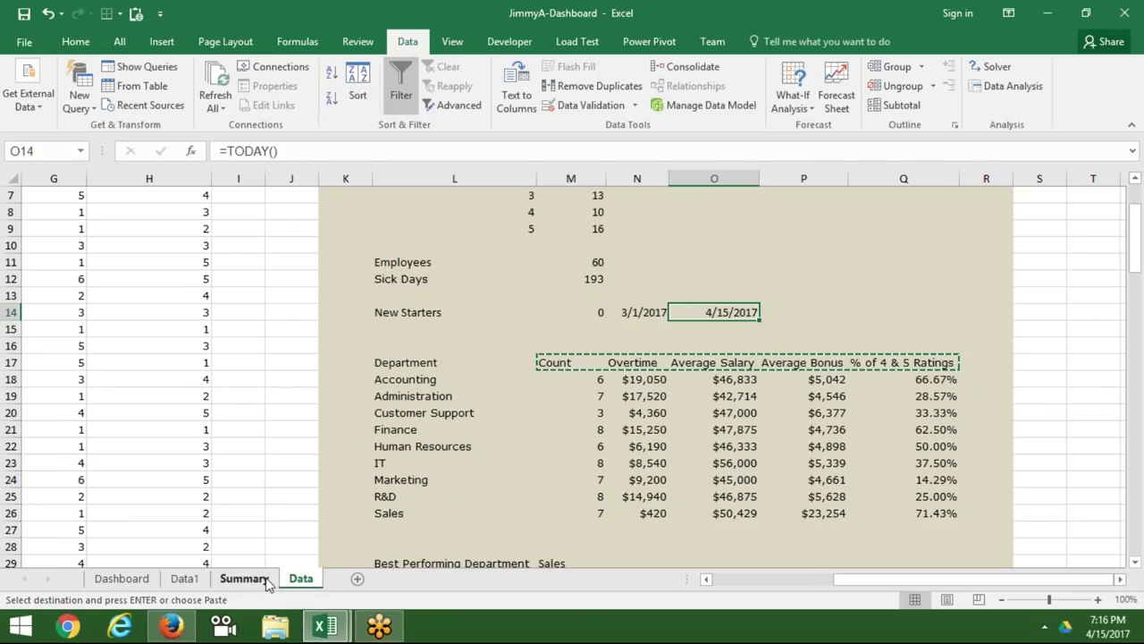
click(184, 579)
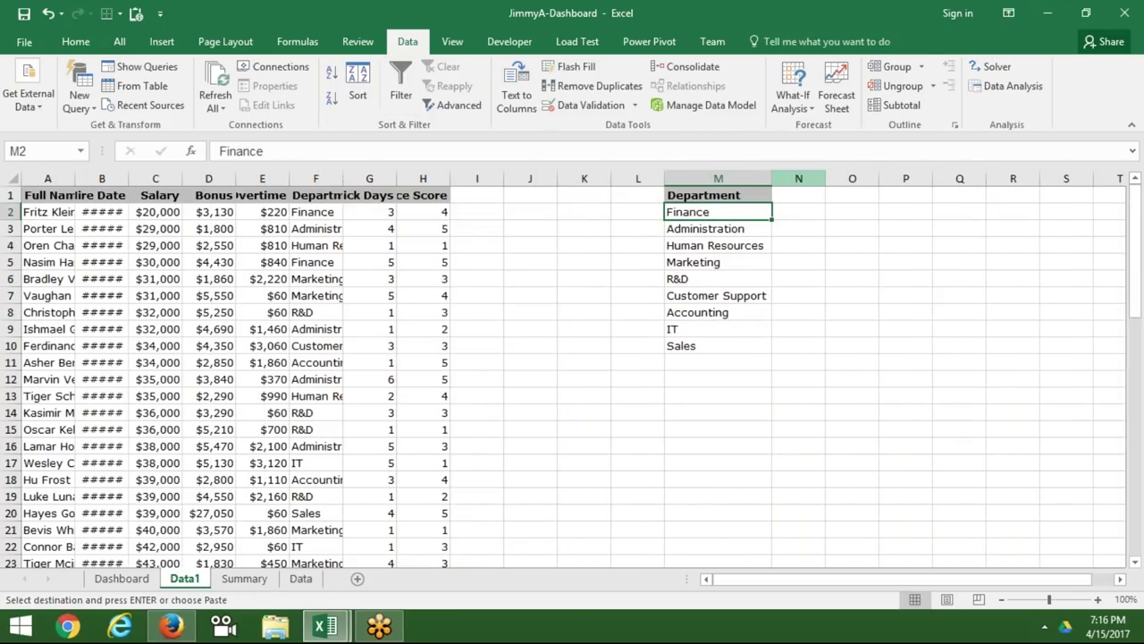
Paste the headers into N1 and fill Count with =COUNTIF(F:F,M2) for every department.
click(796, 195)
key(ctrl+v)
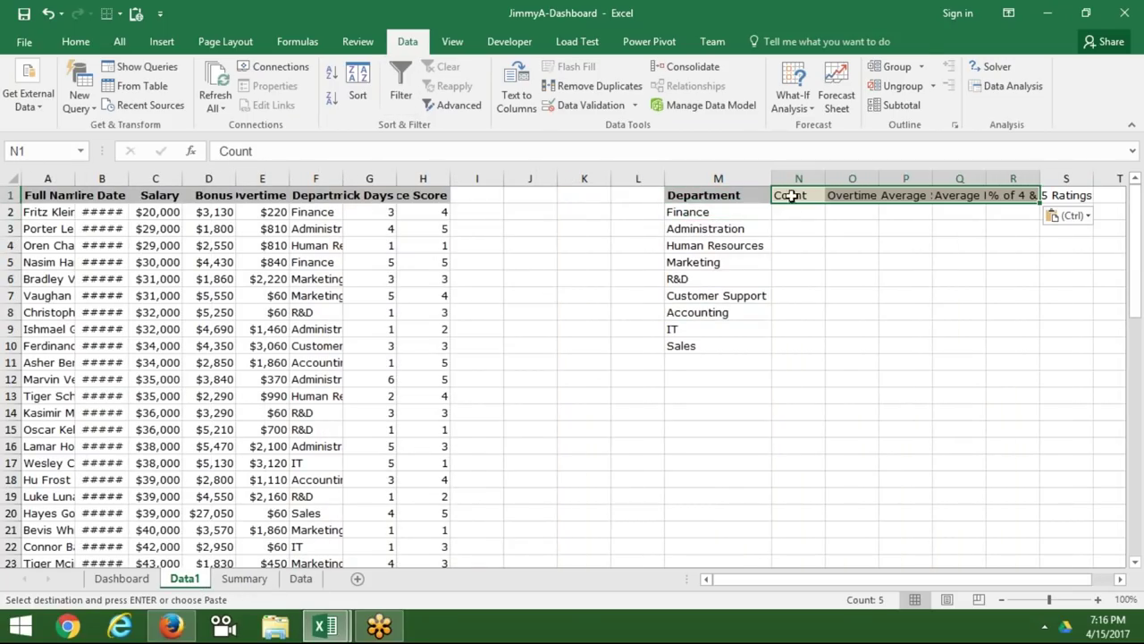
click(791, 212)
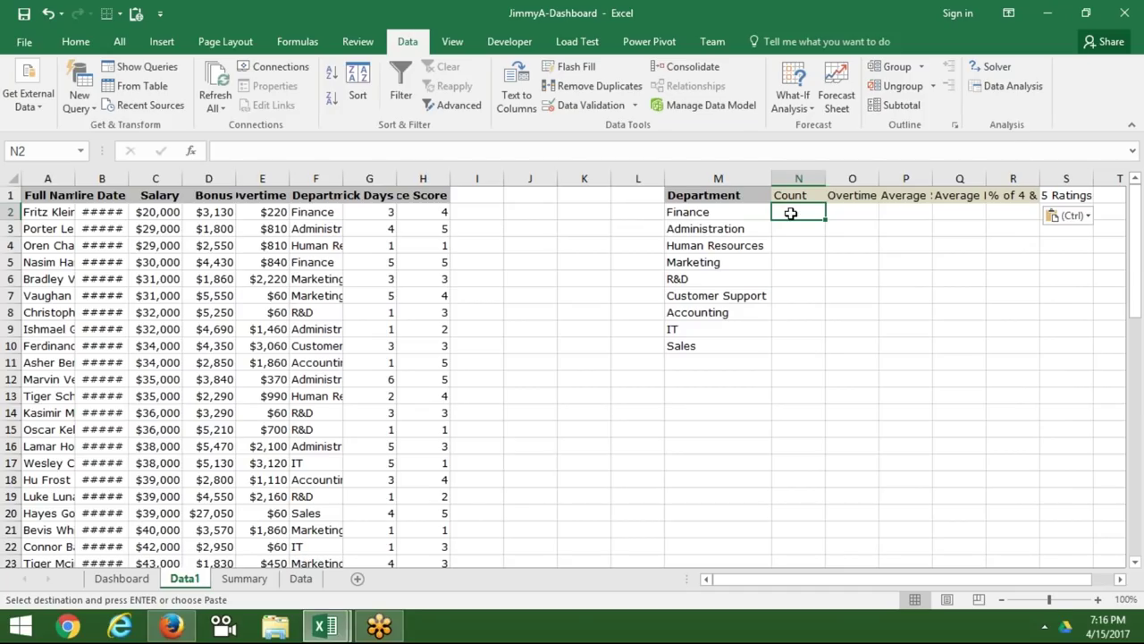
text(=cou)
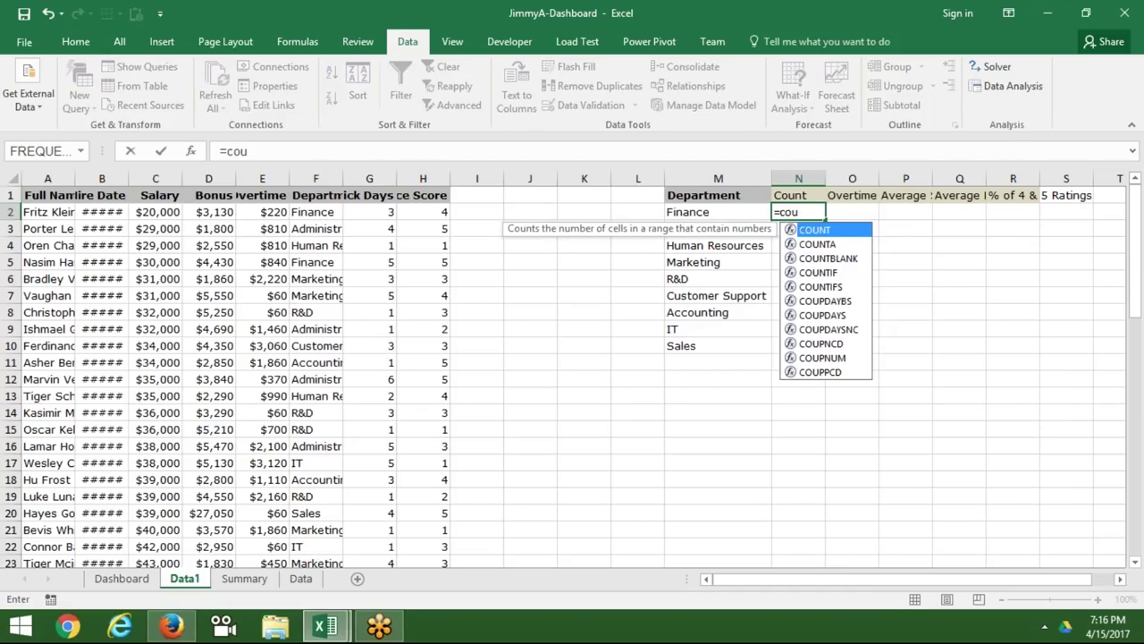
key(Down)
key(Down)
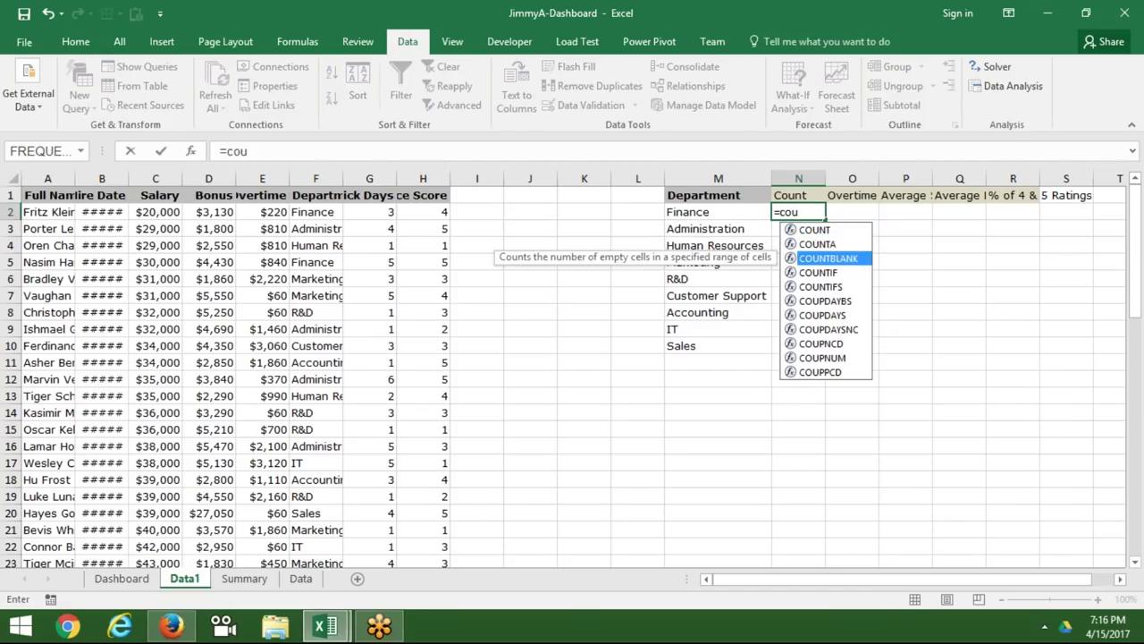
key(Down)
key(Tab)
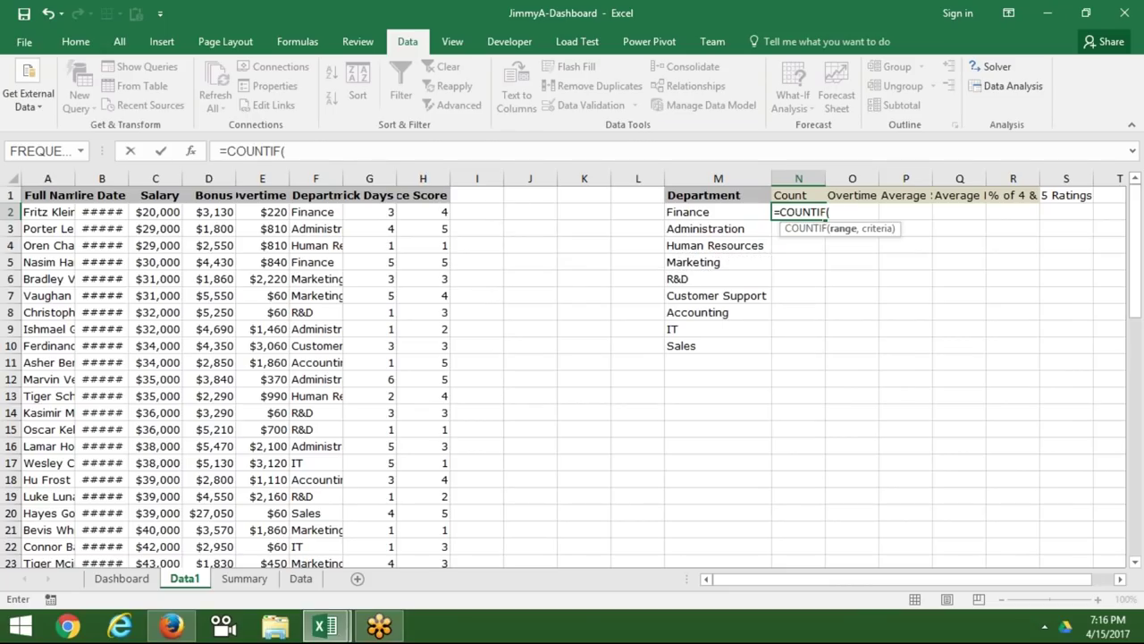
click(331, 177)
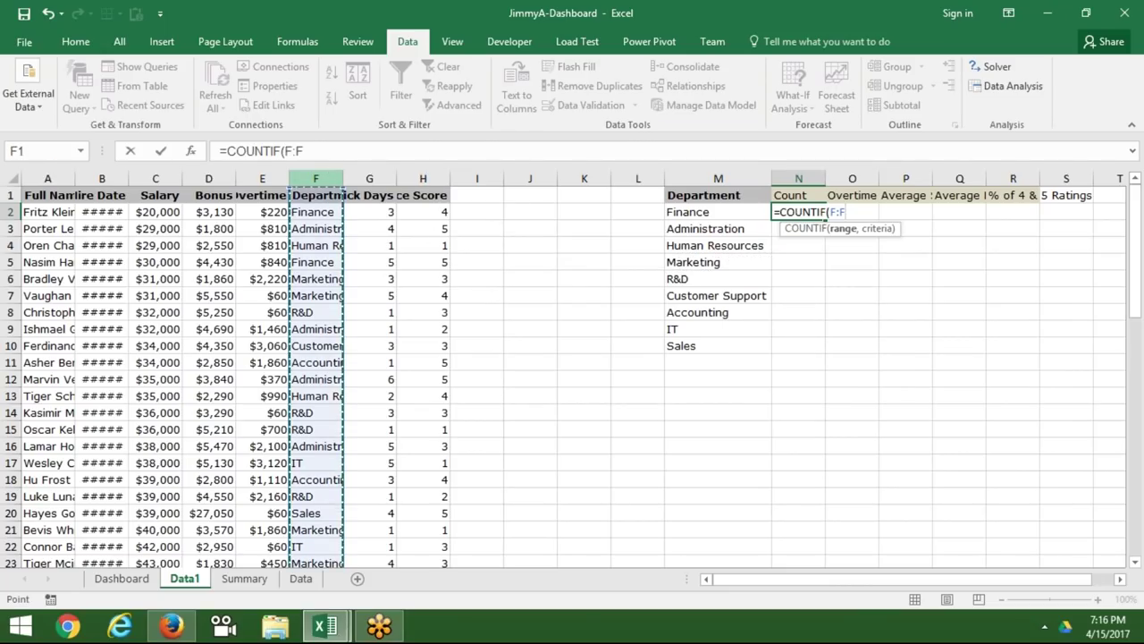
text(,)
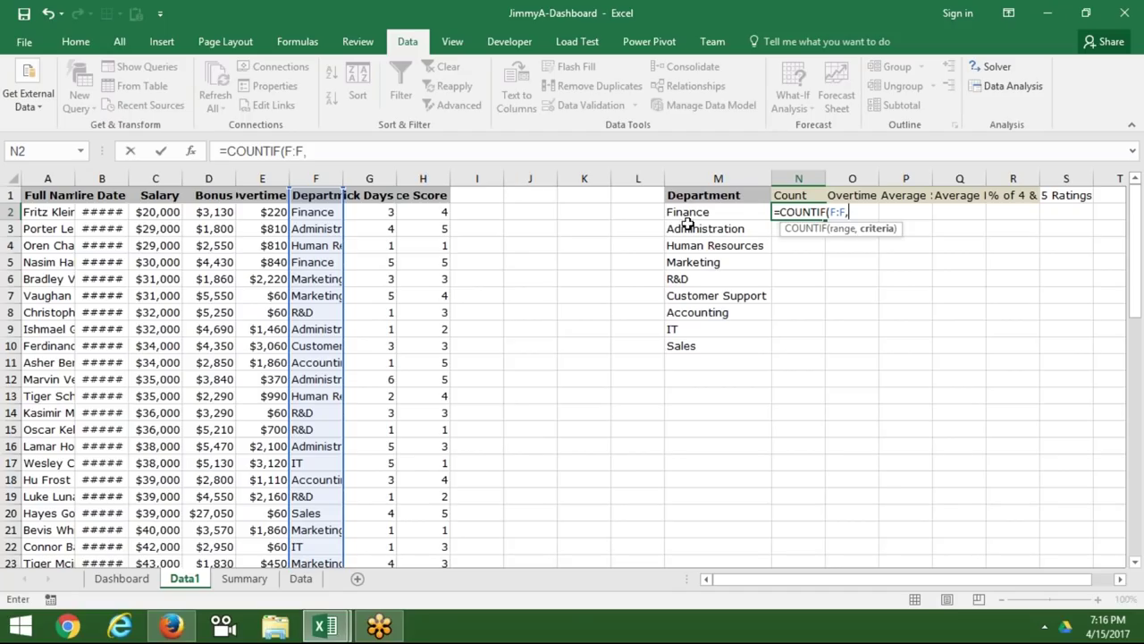
click(693, 216)
key(Return)
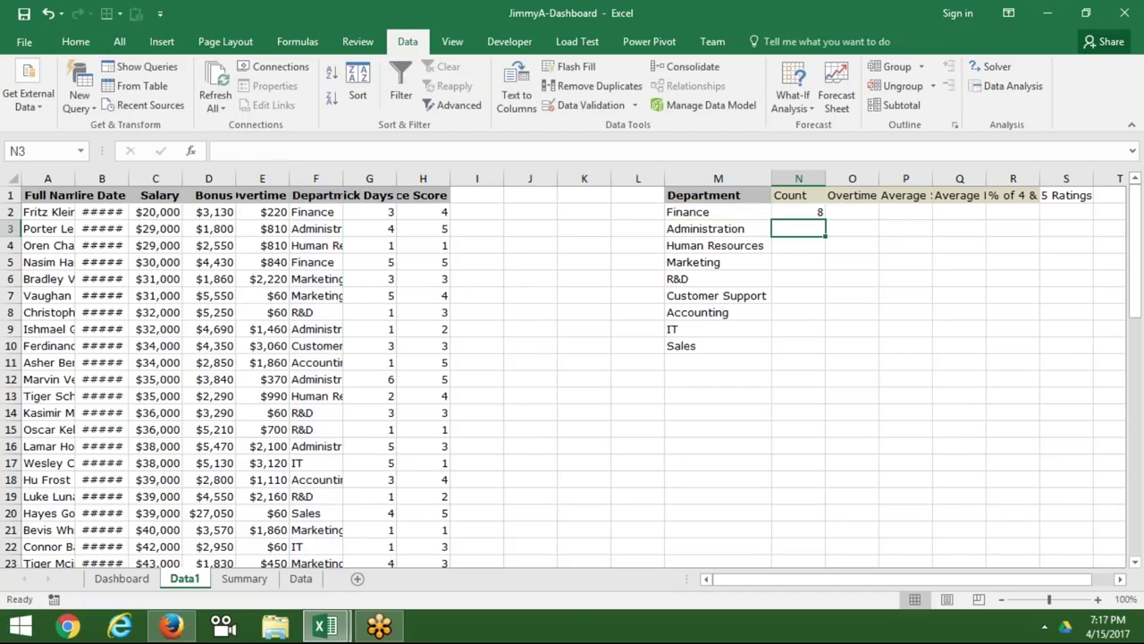
drag(798, 212, 798, 362)
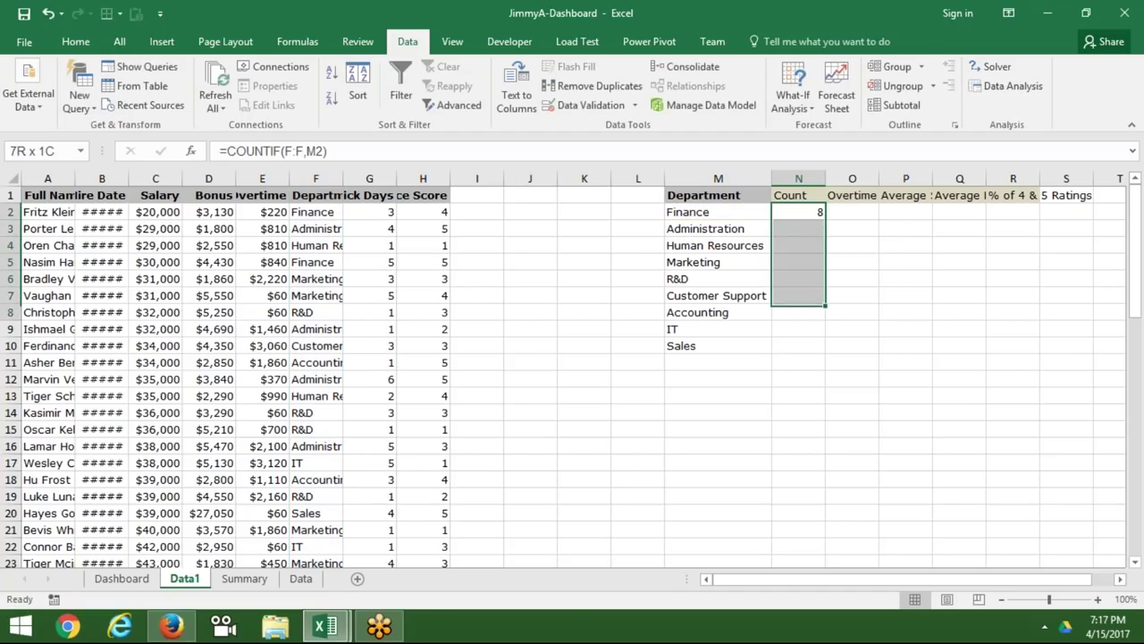
key(ctrl+d)
Begin a SUMIF overtime formula in O2 for Finance.
click(851, 212)
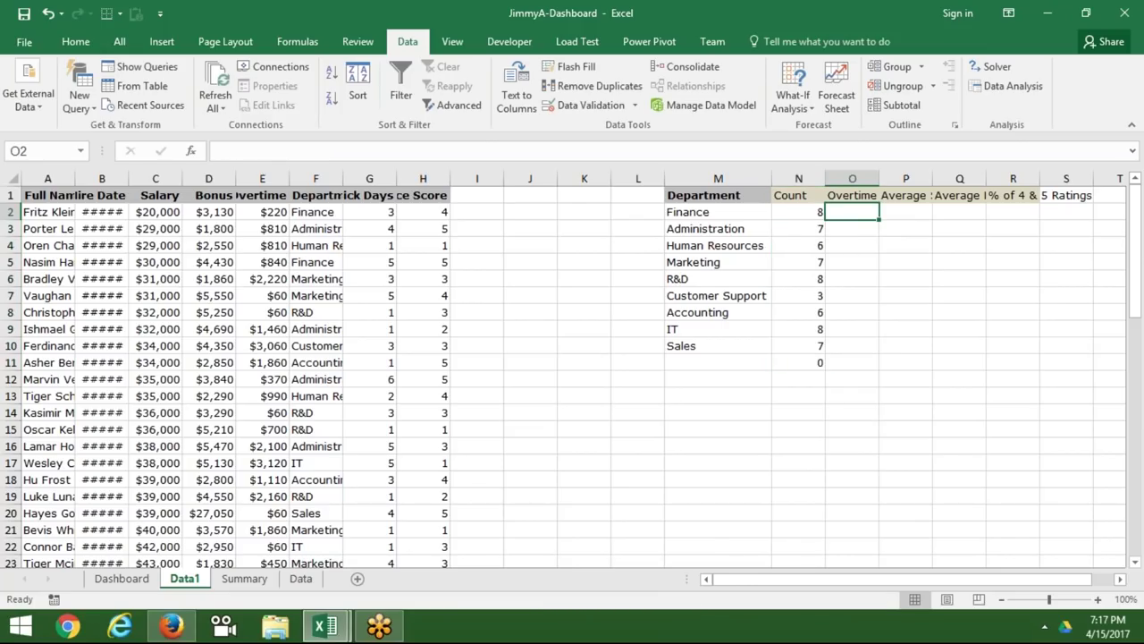
text(=)
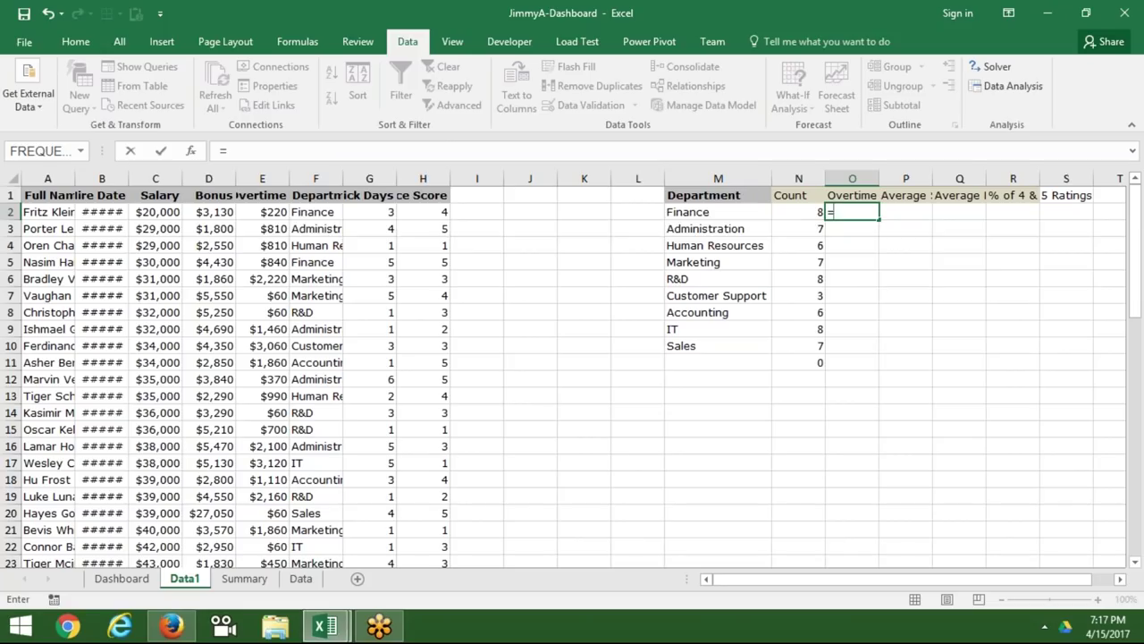
text(sum)
key(Down)
key(Tab)
key(Left)
key(Left)
key(Left)
key(Left)
key(Left)
key(Left)
key(Left)
key(Left)
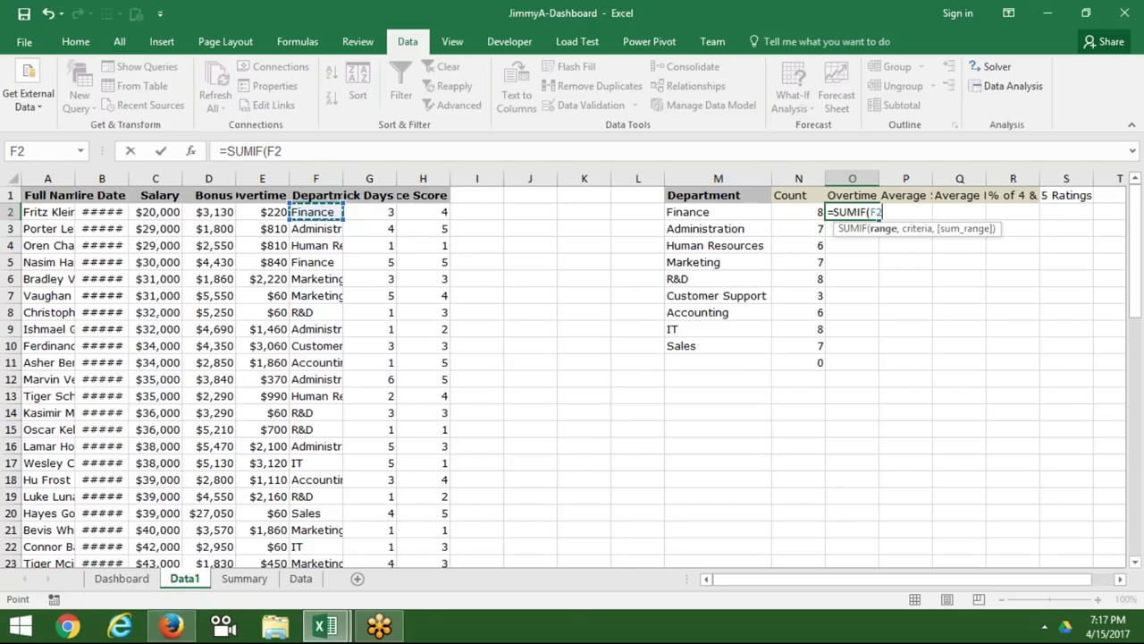
Complete =SUMIF(F:F,M2,E:E) in O2, giving Finance 15250 overtime.
key(ctrl+space)
text(,)
key(Left)
key(Left)
key(Left)
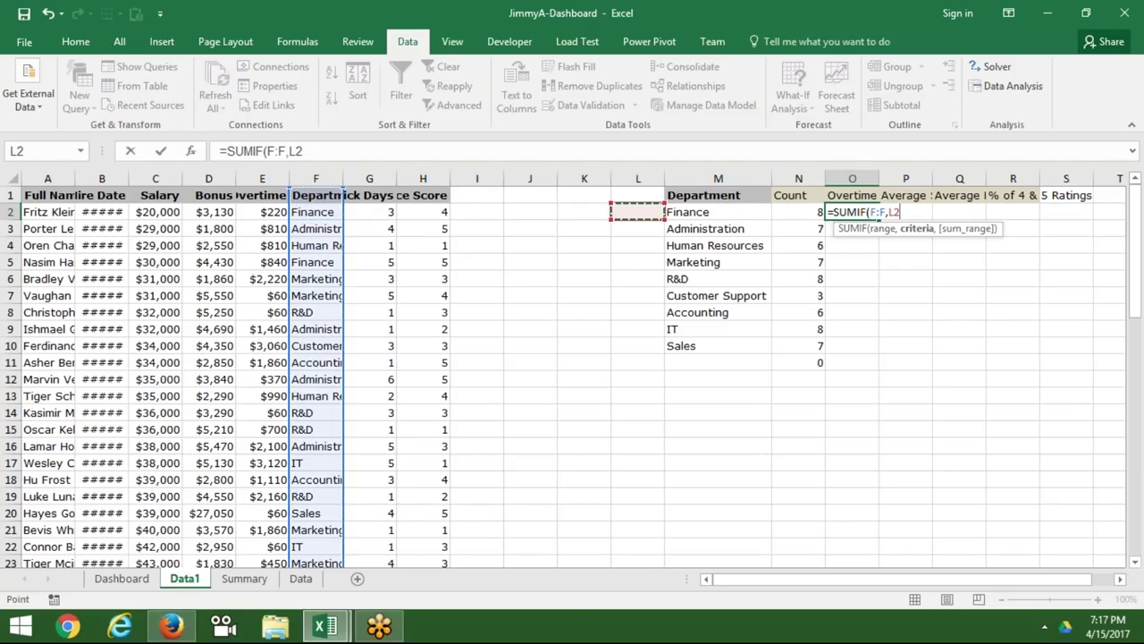
key(Right)
text(,)
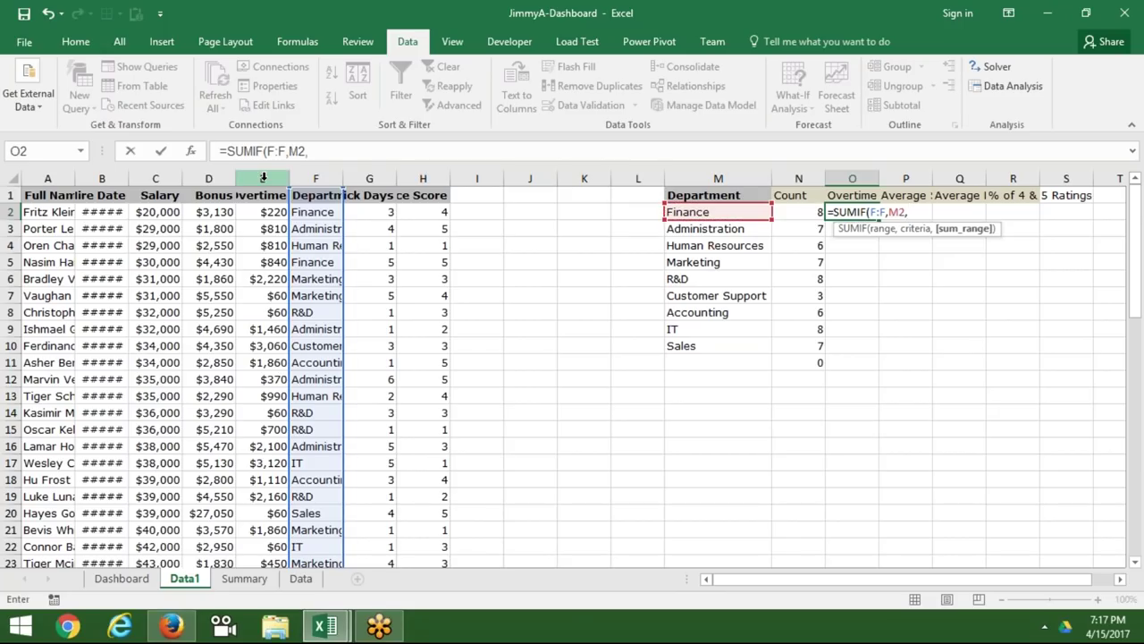
click(263, 178)
key(Return)
Enter =AVERAGEIF(F:F,M2,C:C) in P2 for Finance's average salary of 47875.
key(Up)
key(Right)
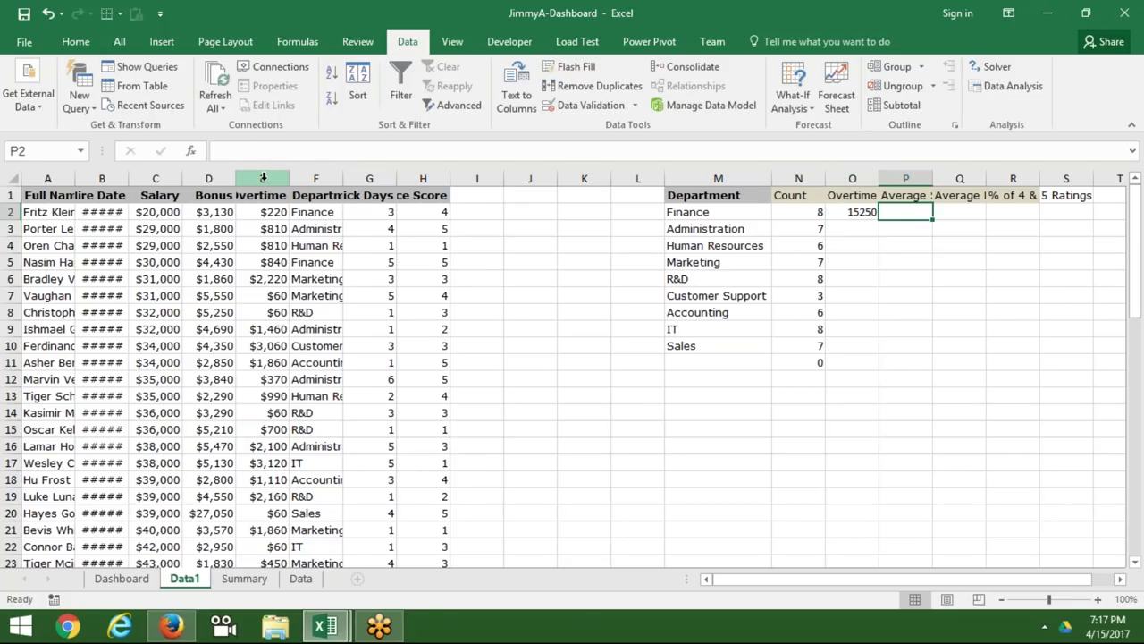
key(Up)
key(Down)
text(=)
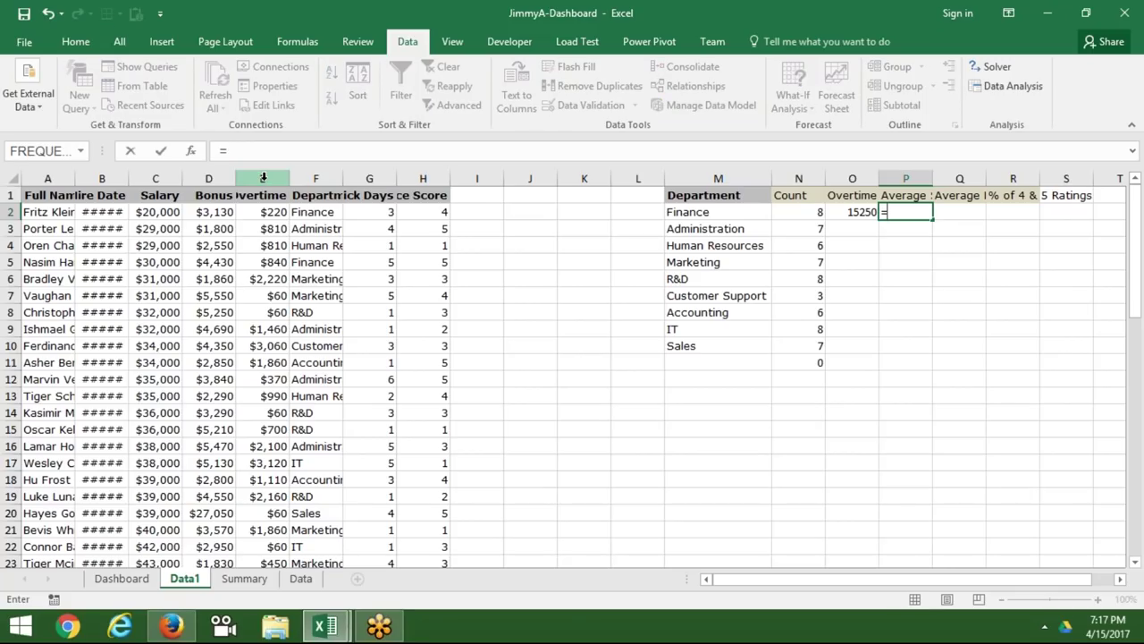
text(av)
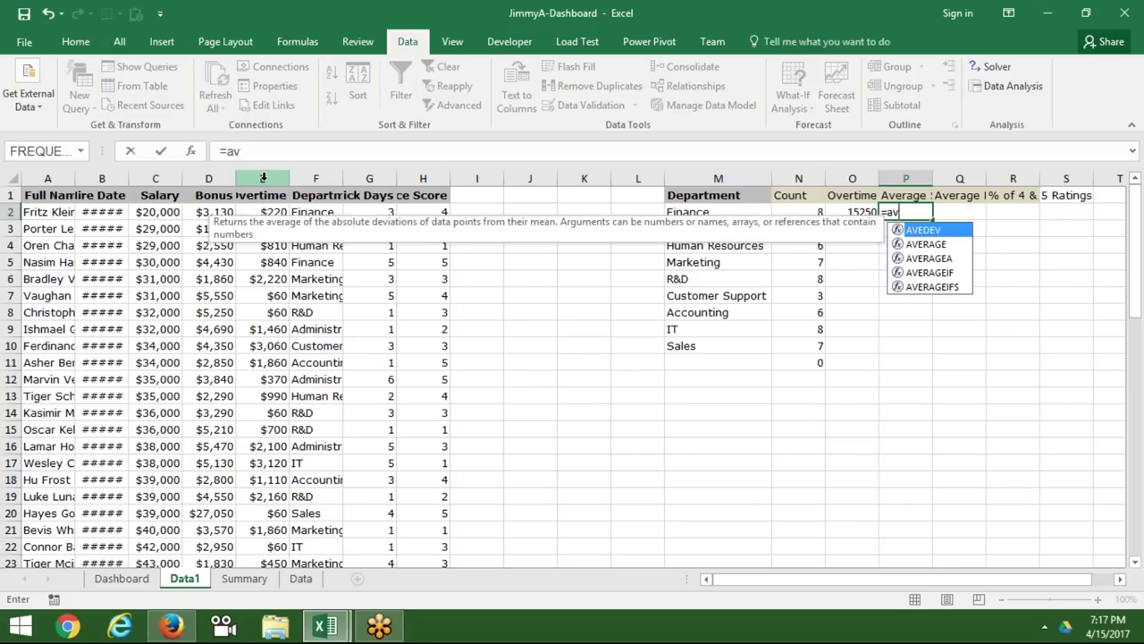
key(Down)
key(Down)
key(Down)
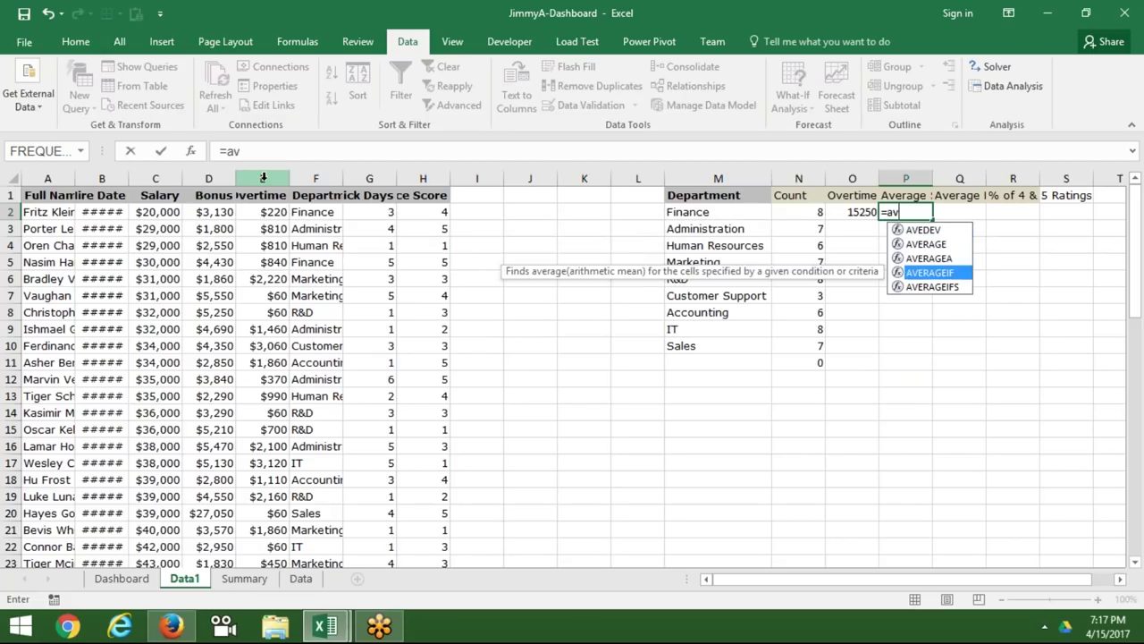
key(Tab)
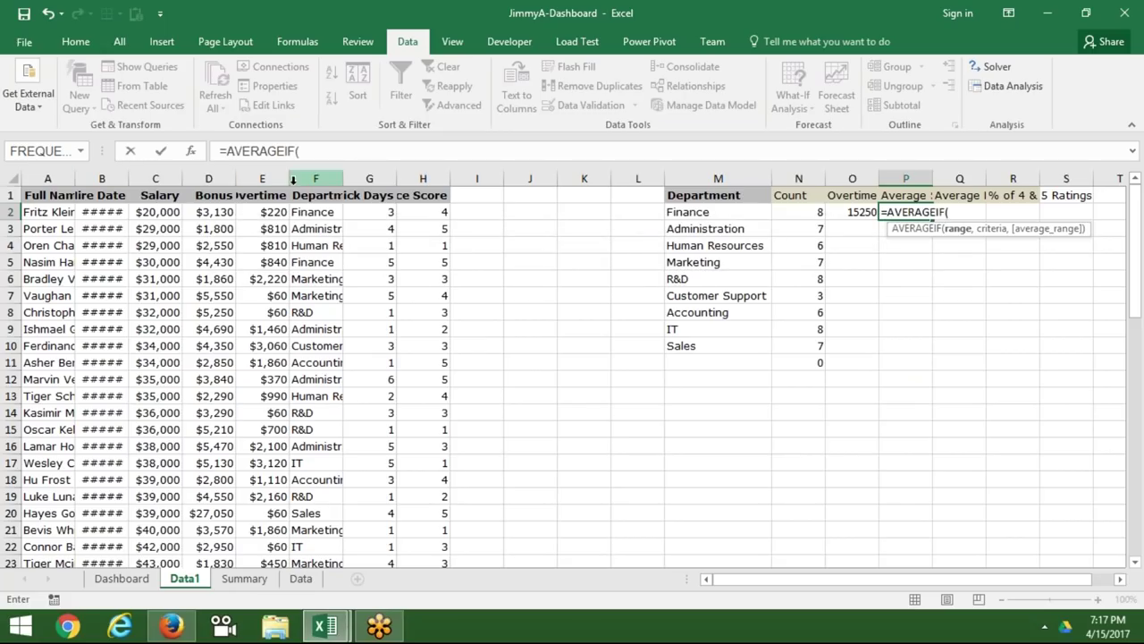
click(299, 180)
text(,)
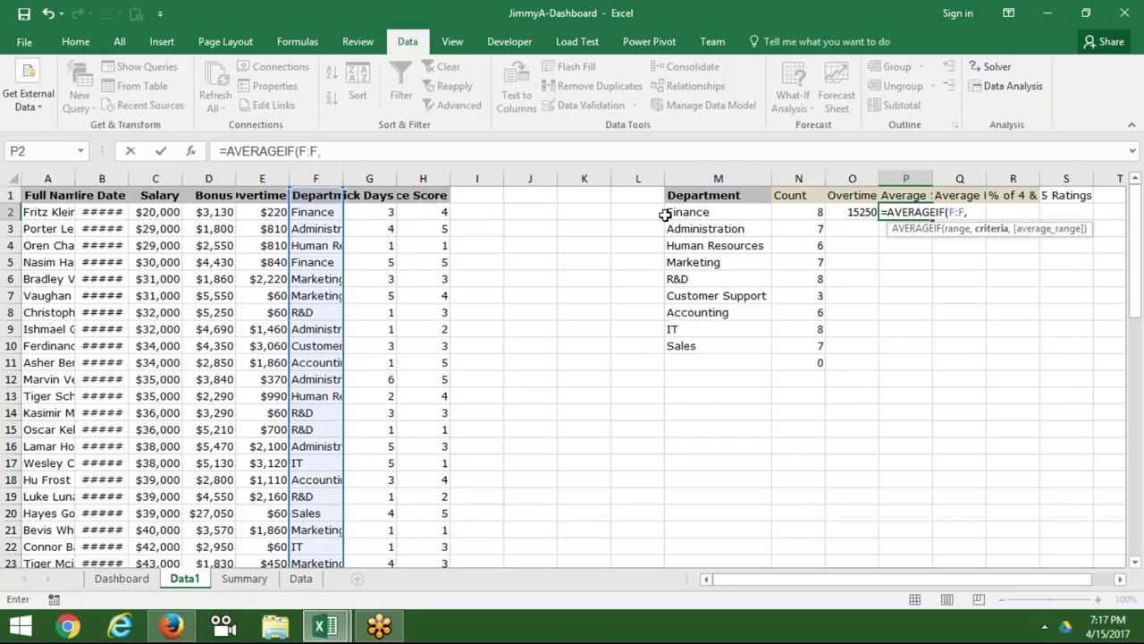
click(666, 215)
text(,)
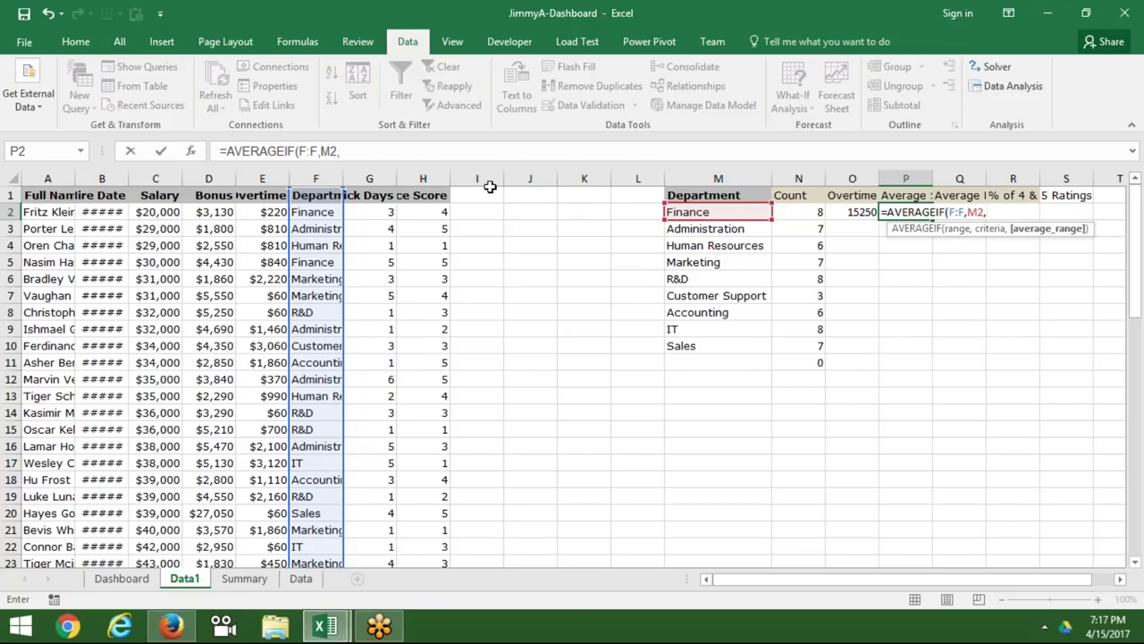
click(155, 179)
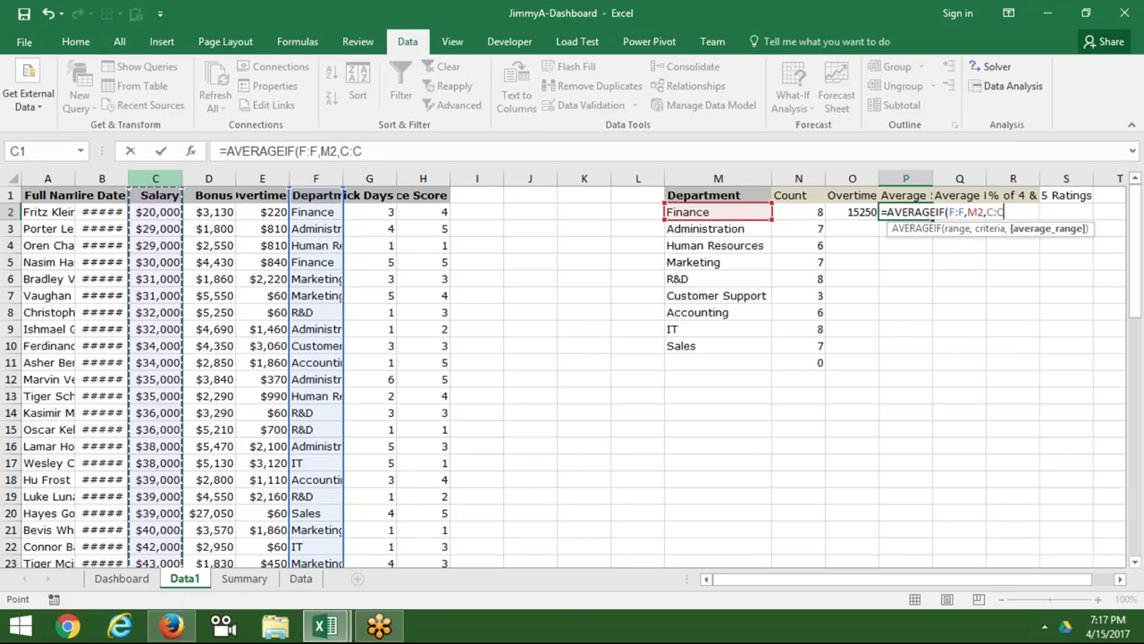
text(+)
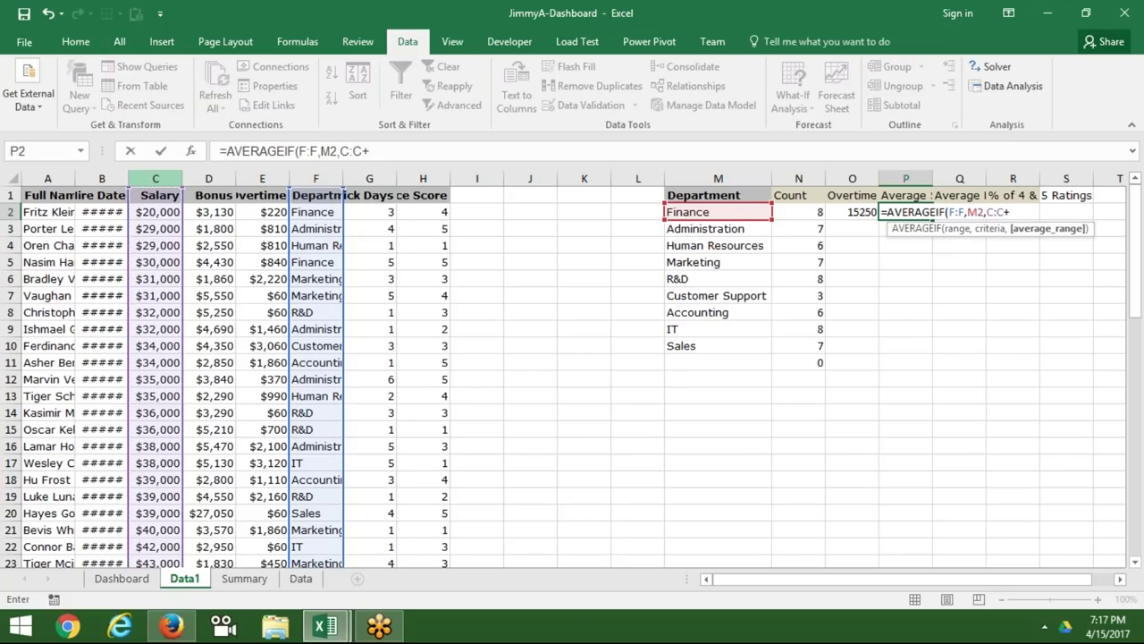
key(BackSpace)
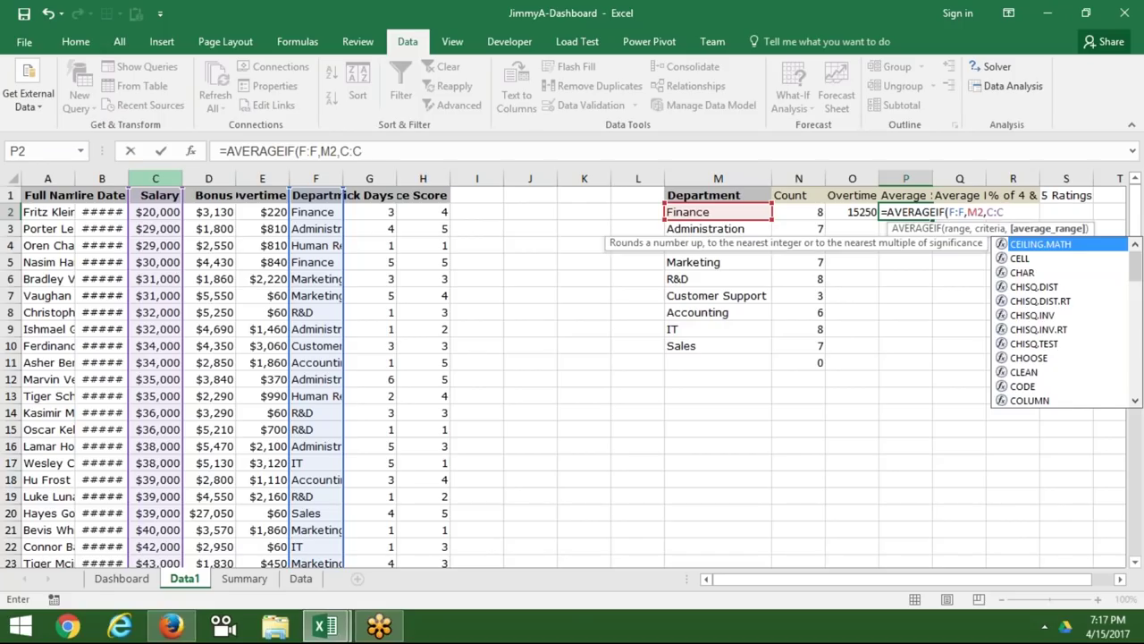
key(Return)
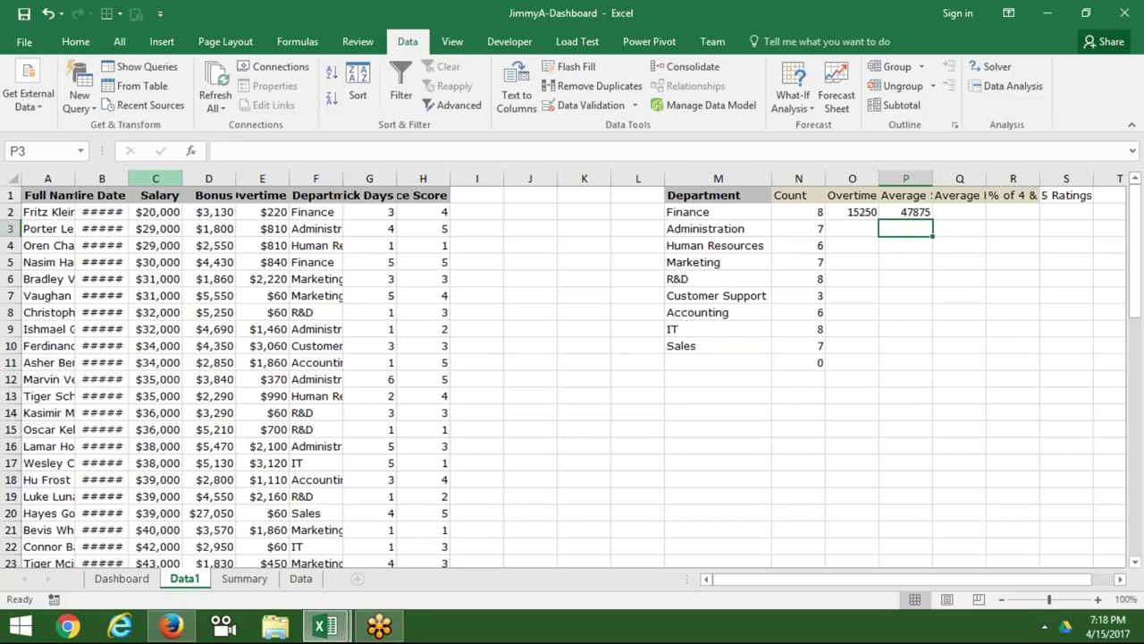
Enter =AVERAGEIF(F:F,M2,D:D) in Q2, giving Finance an average bonus of 4736.25.
click(960, 195)
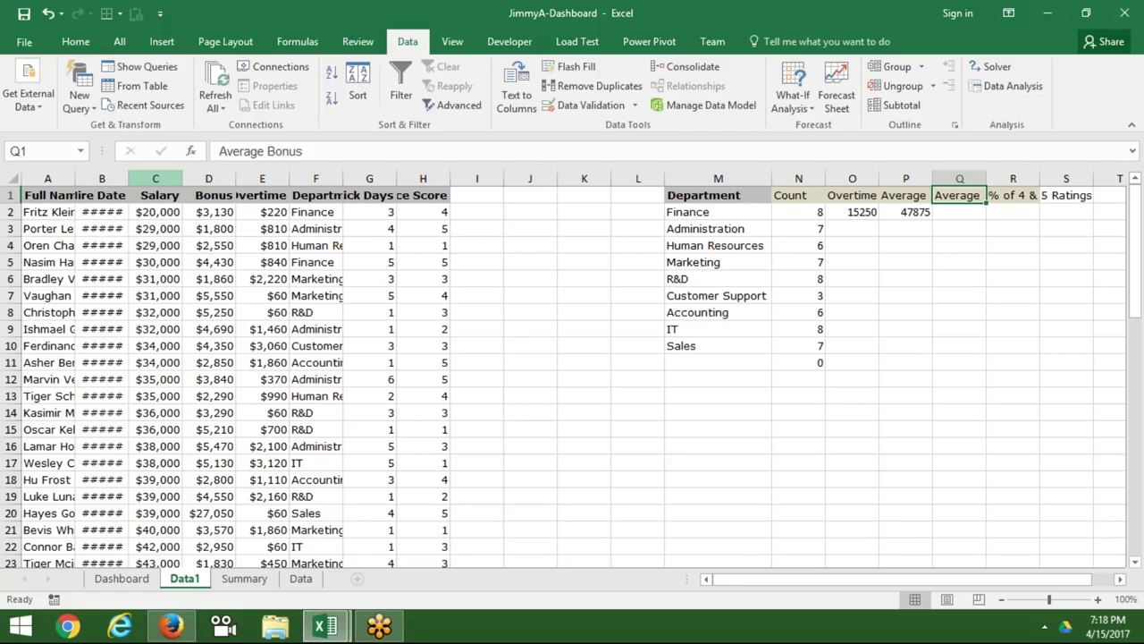
click(959, 212)
text(=)
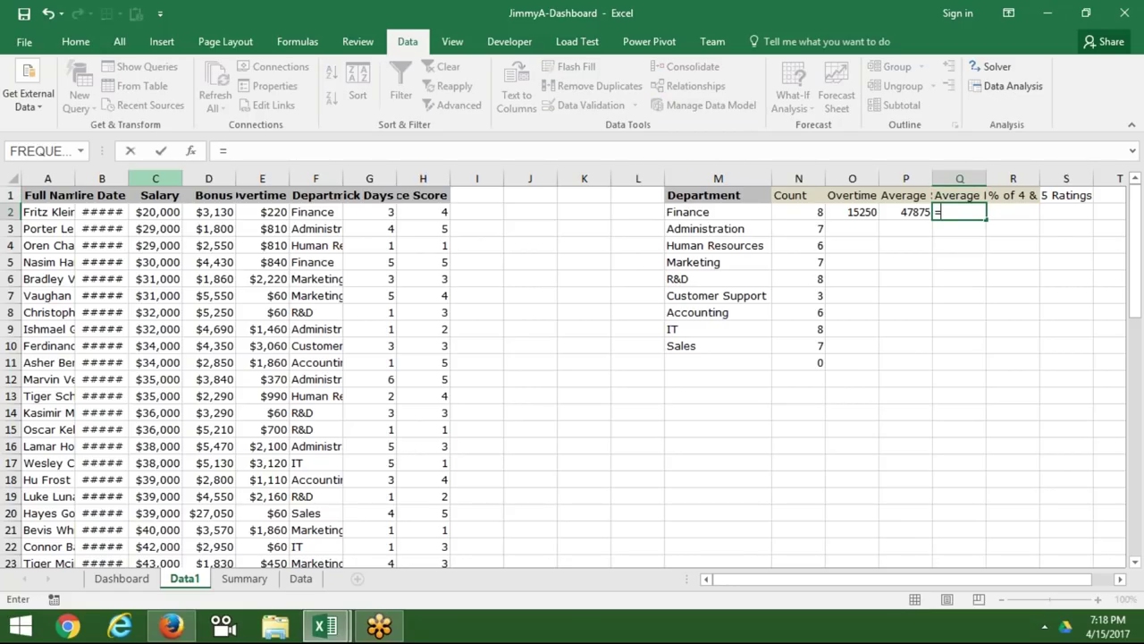
text(av)
key(Down)
key(Down)
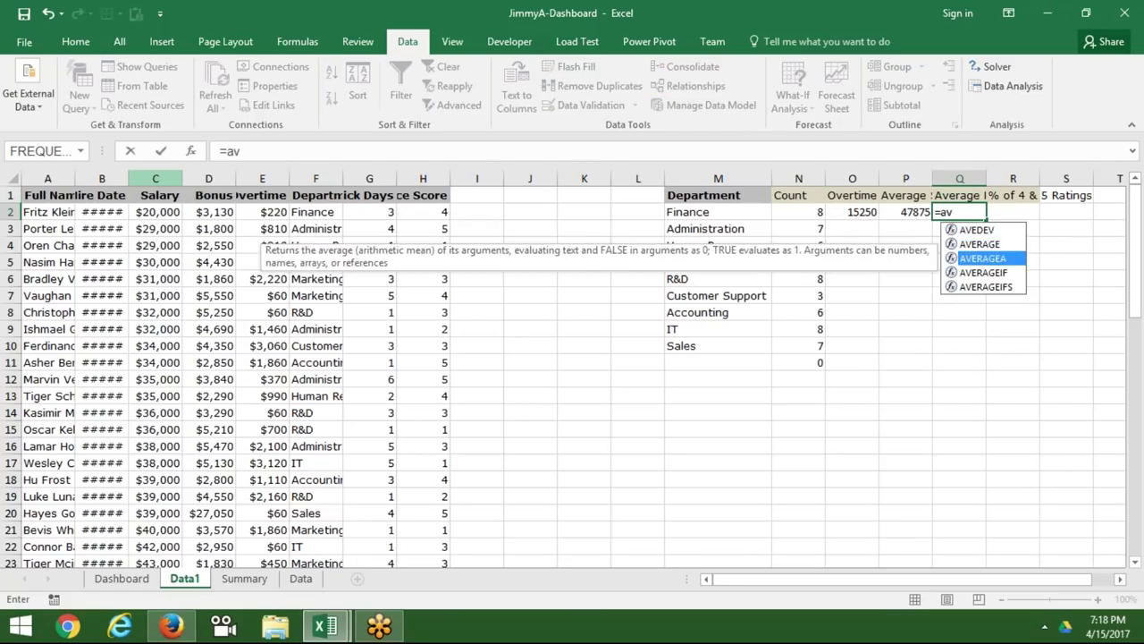
key(Down)
key(Tab)
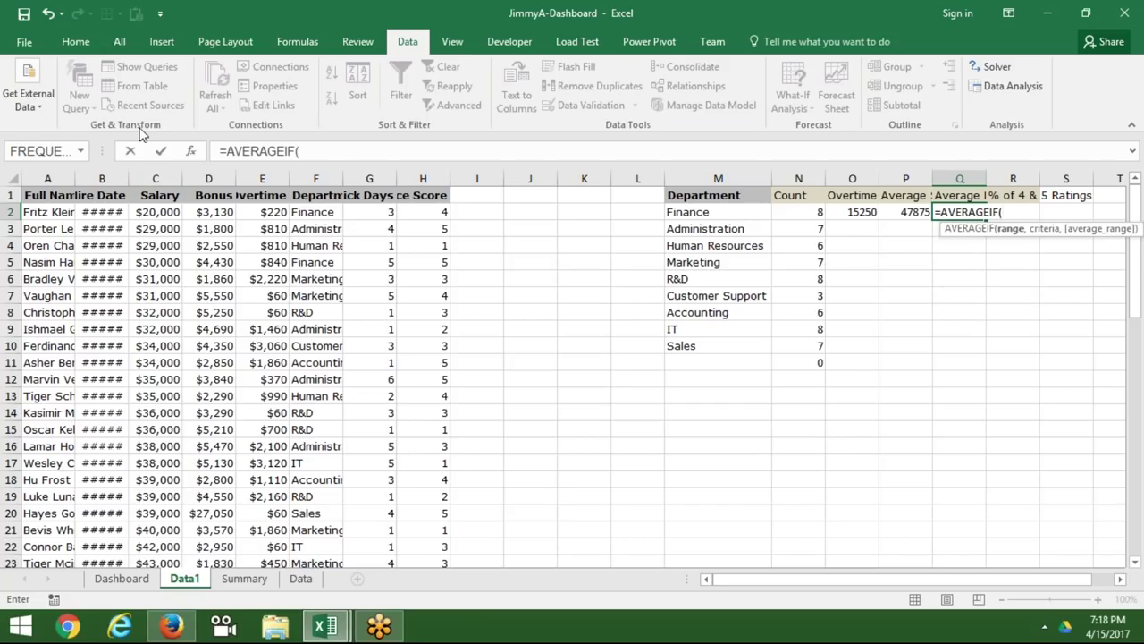
click(310, 178)
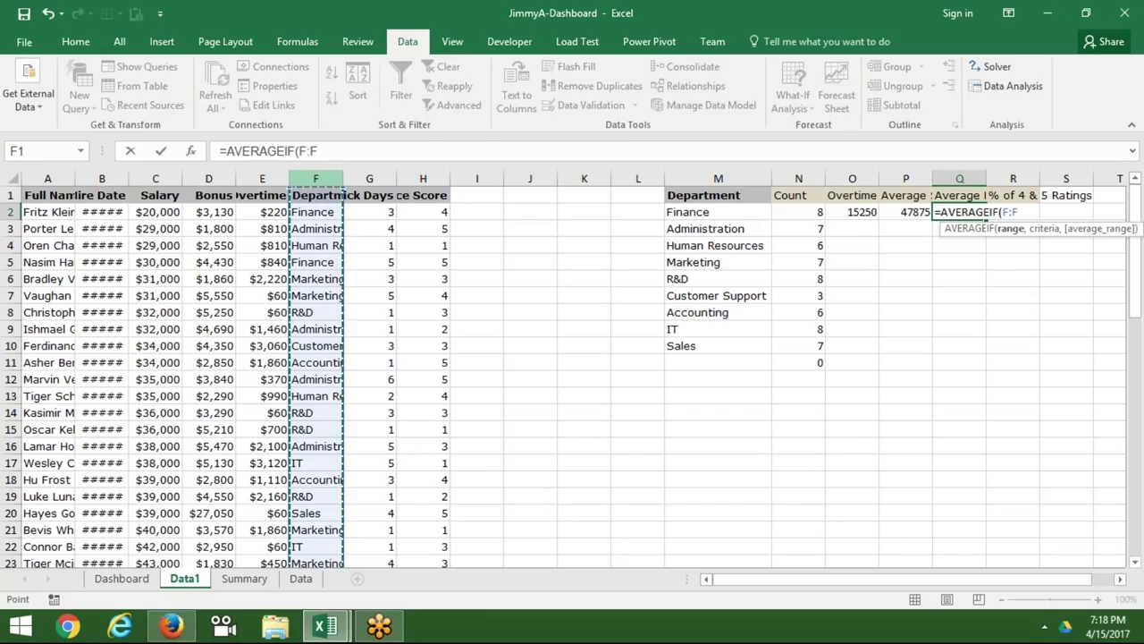
text(,)
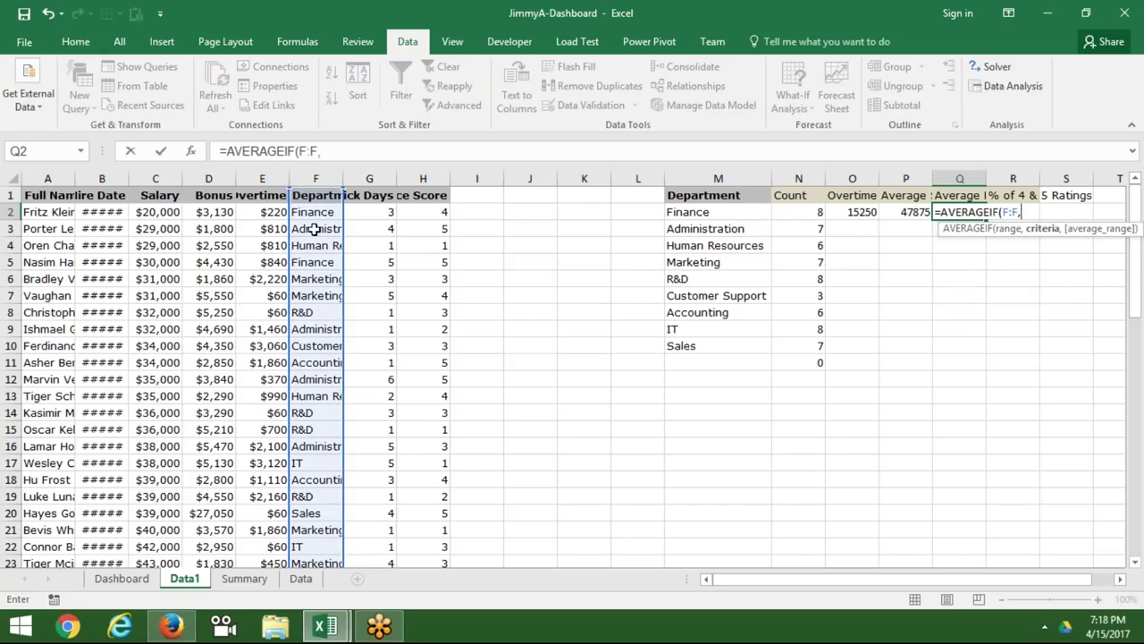
click(676, 209)
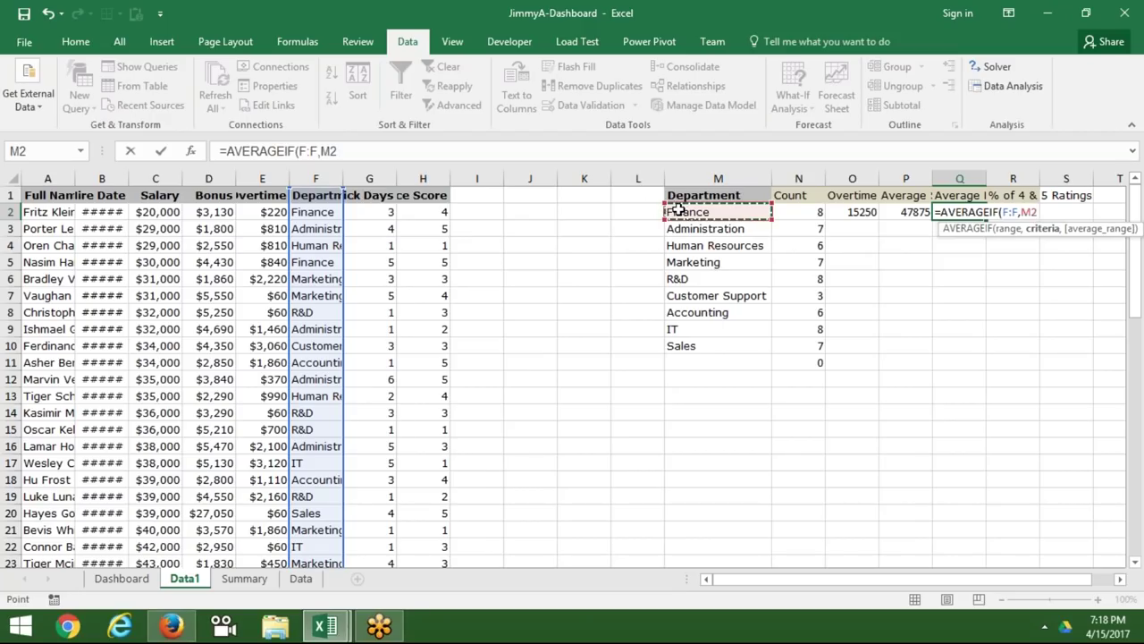
text(,)
click(210, 178)
key(Return)
click(959, 212)
click(959, 195)
click(1013, 194)
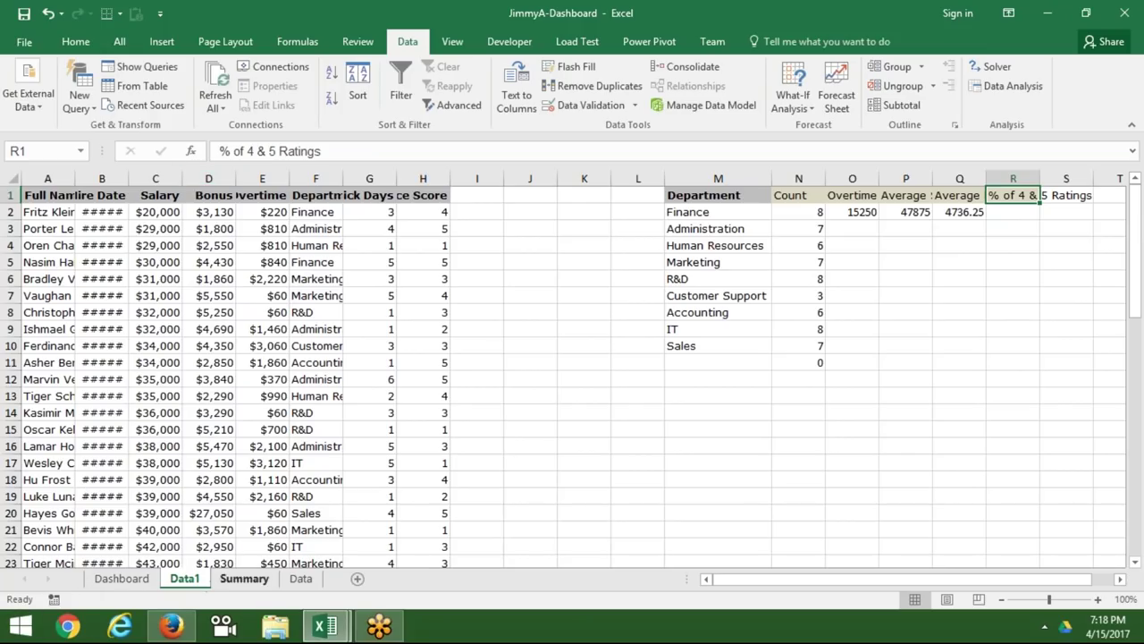
click(308, 583)
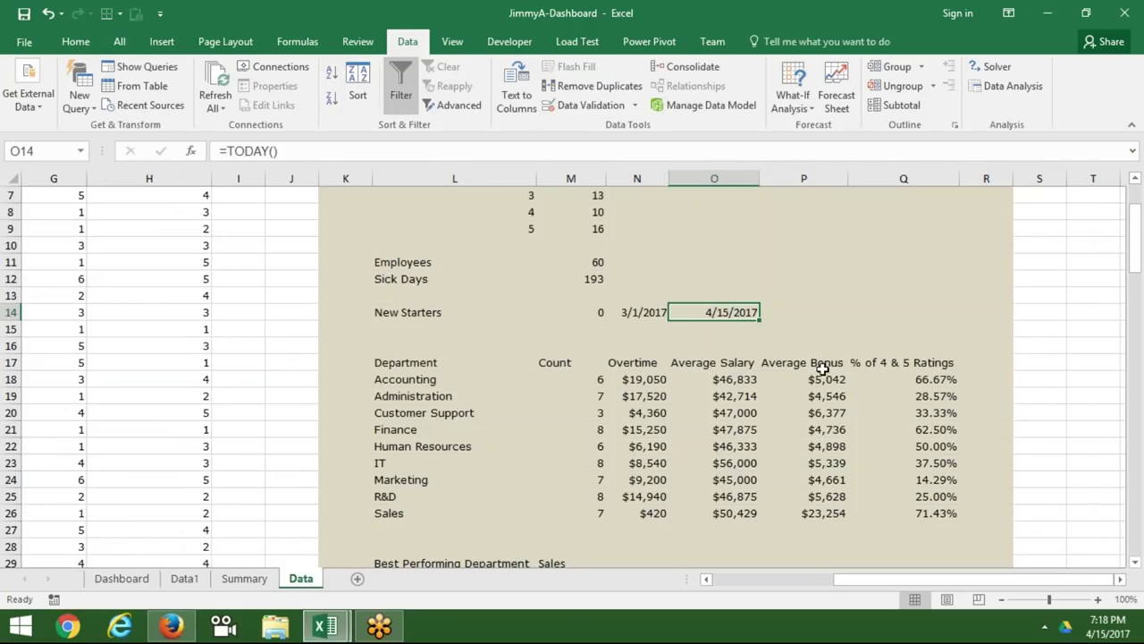
click(851, 369)
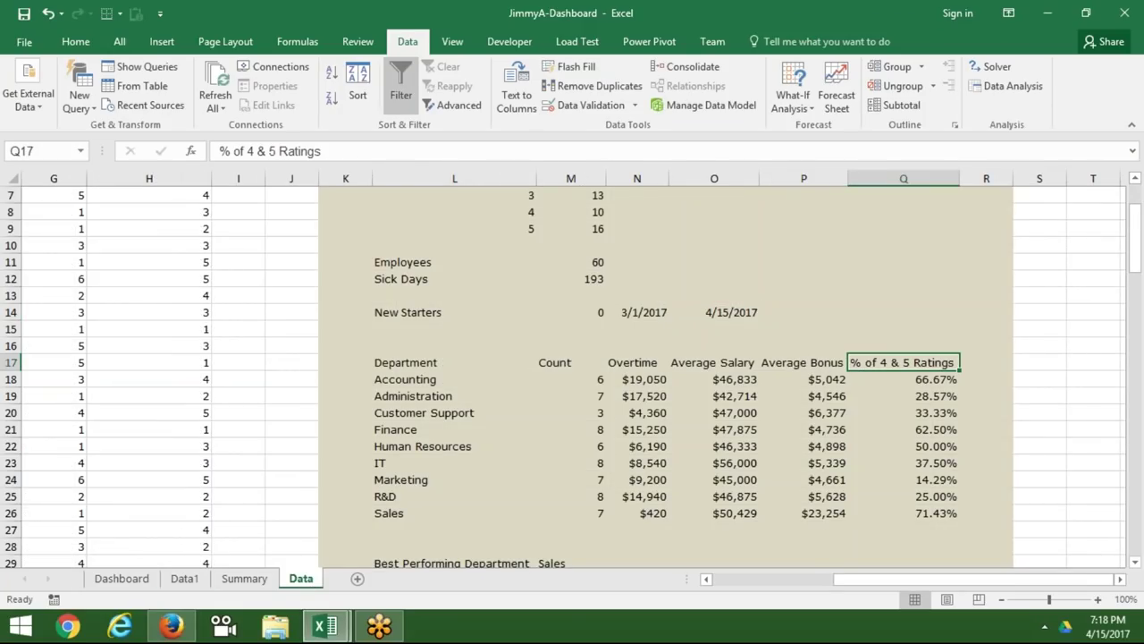
click(903, 379)
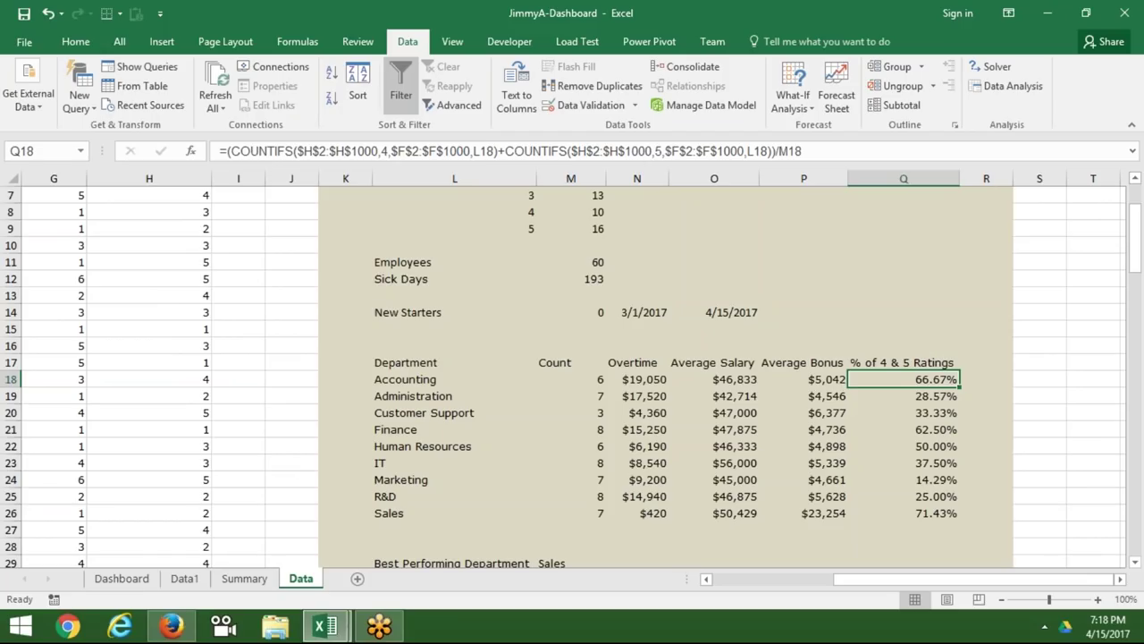
click(790, 153)
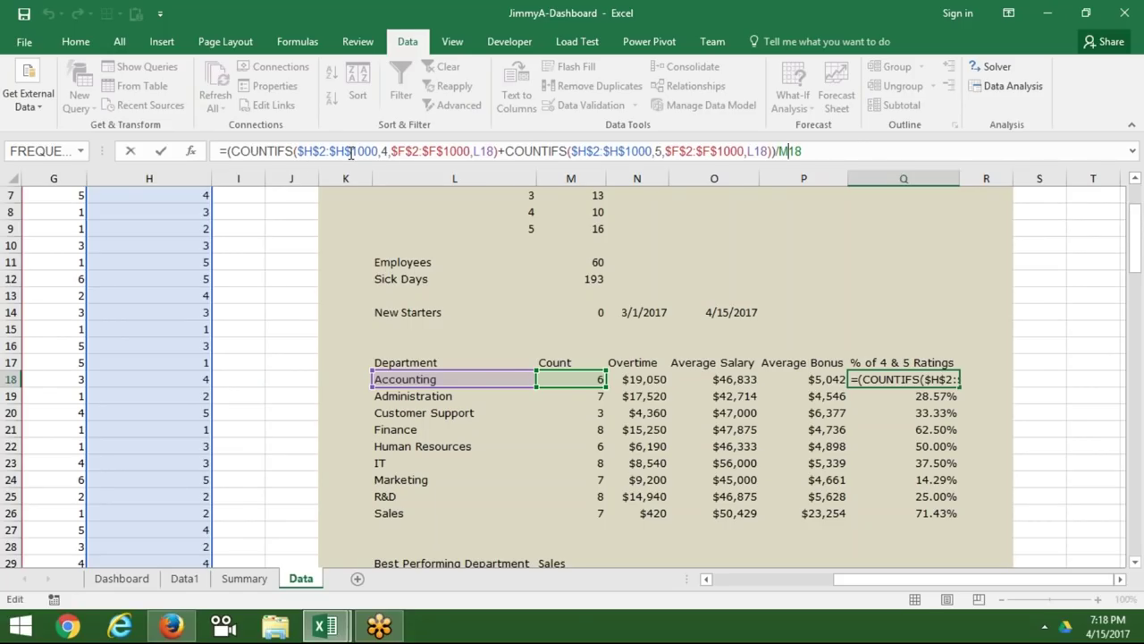
click(385, 151)
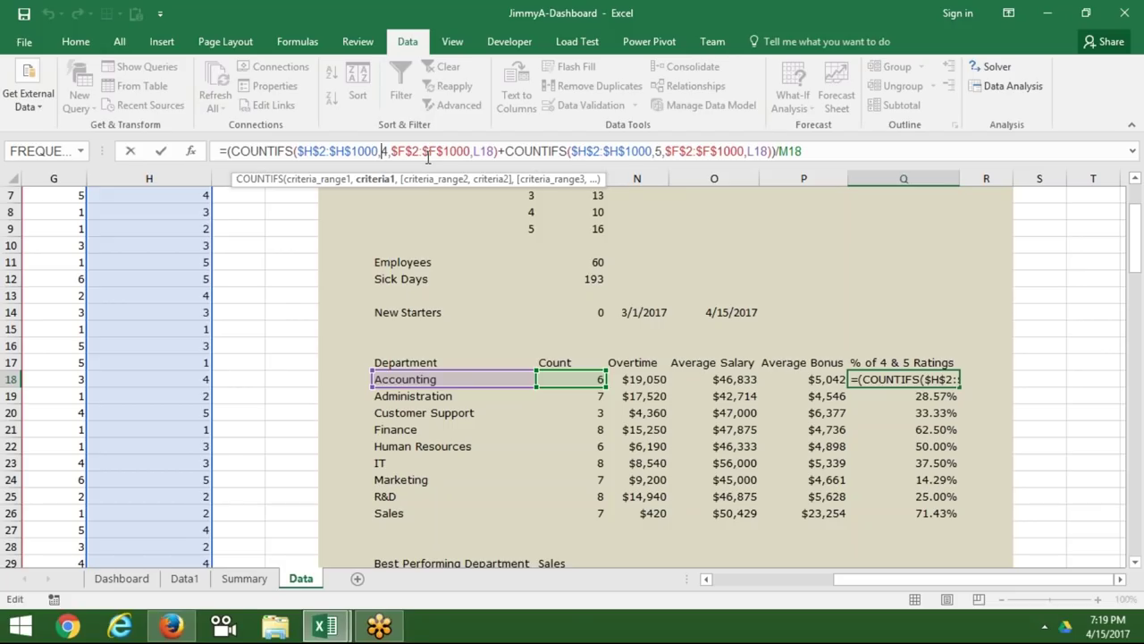
click(529, 154)
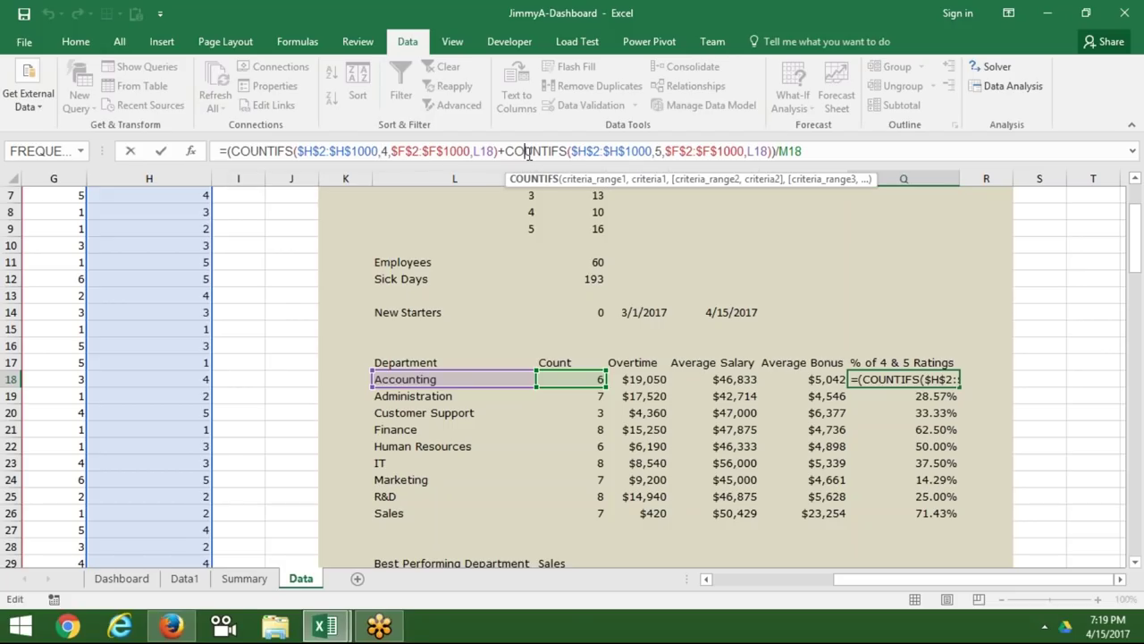
key(Escape)
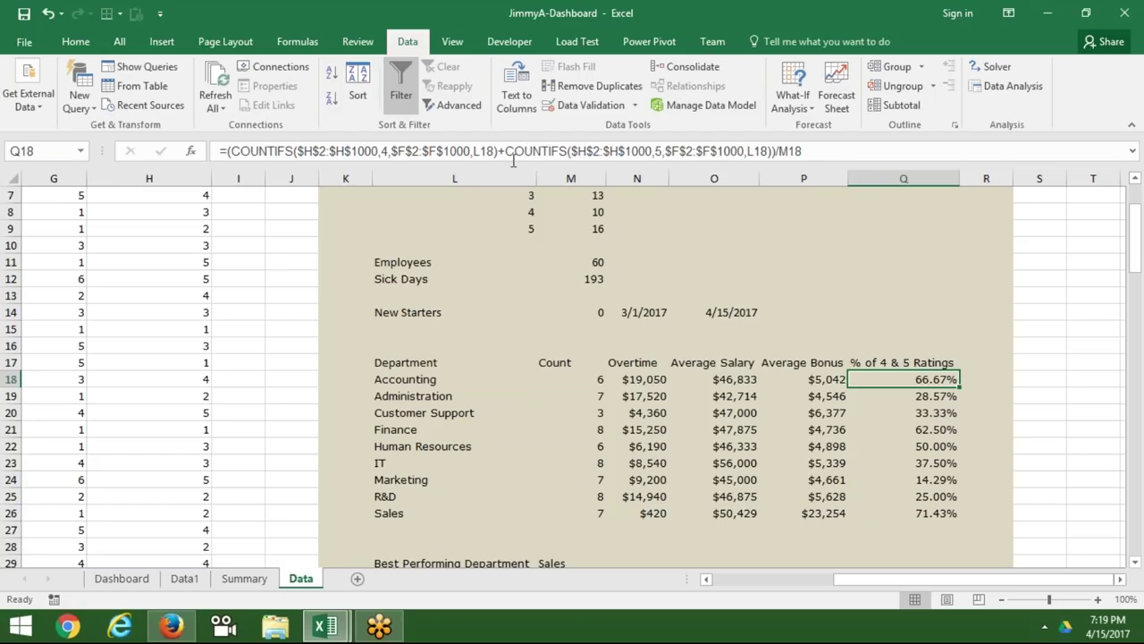
click(239, 582)
click(200, 582)
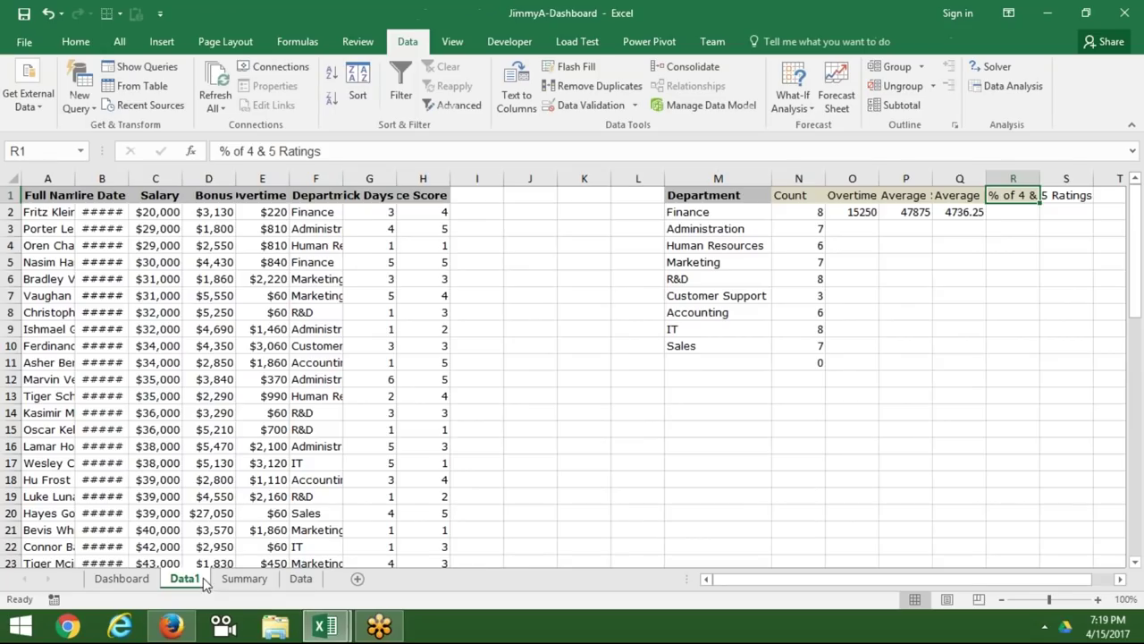
Enter =COUNTIFS(F:F,M2,H:H,">=4") in R2 to count Finance's 4 and 5 ratings.
click(426, 201)
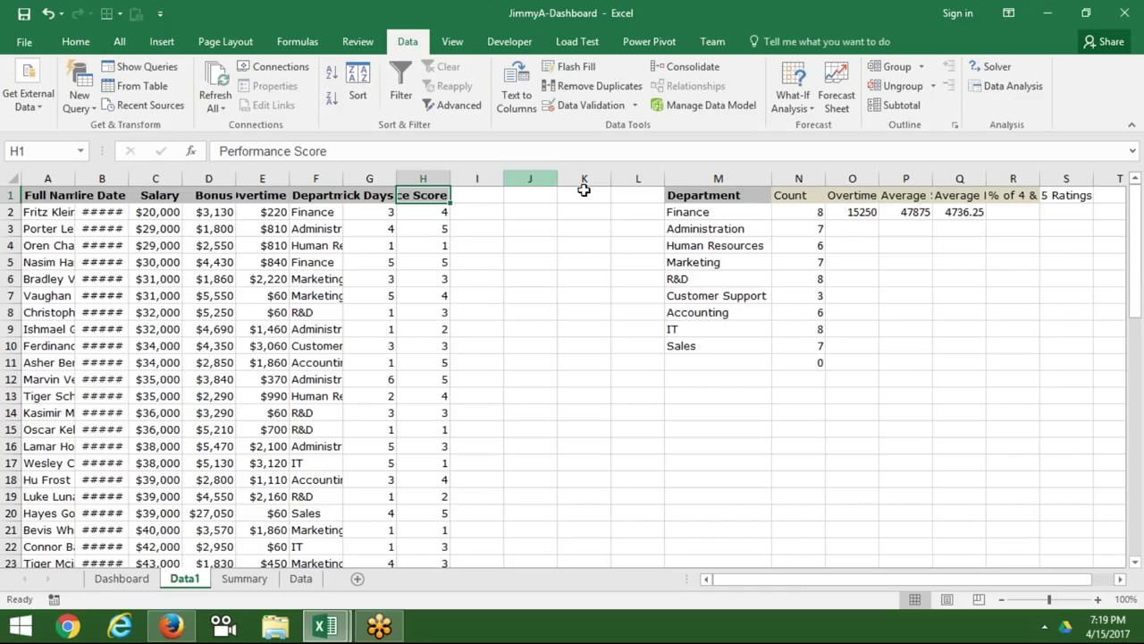
click(814, 207)
click(1019, 211)
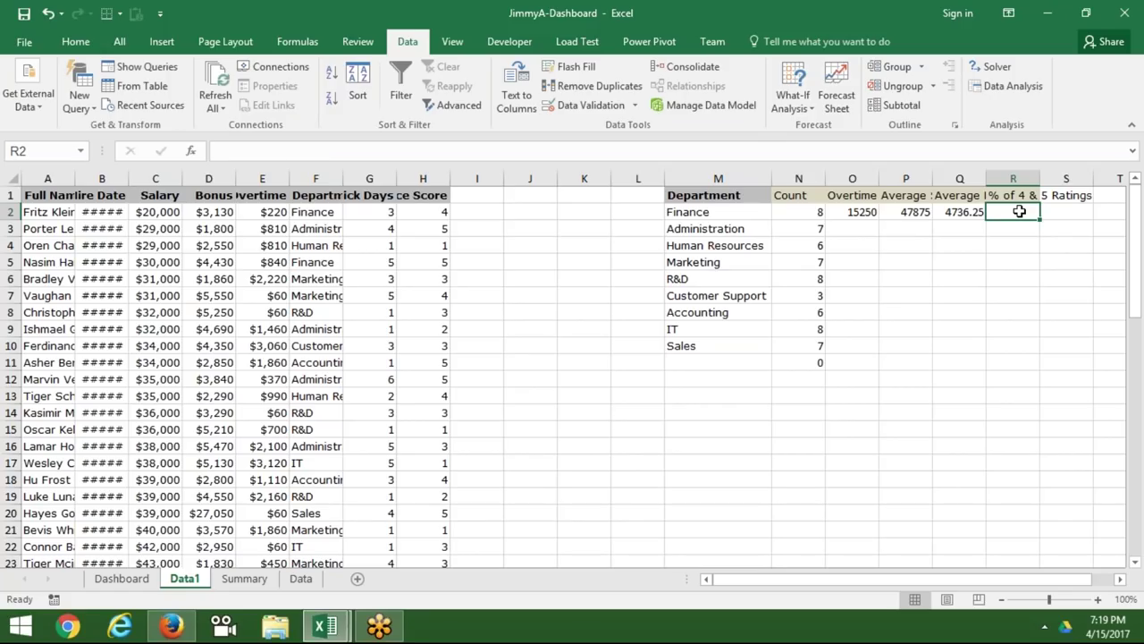
click(445, 226)
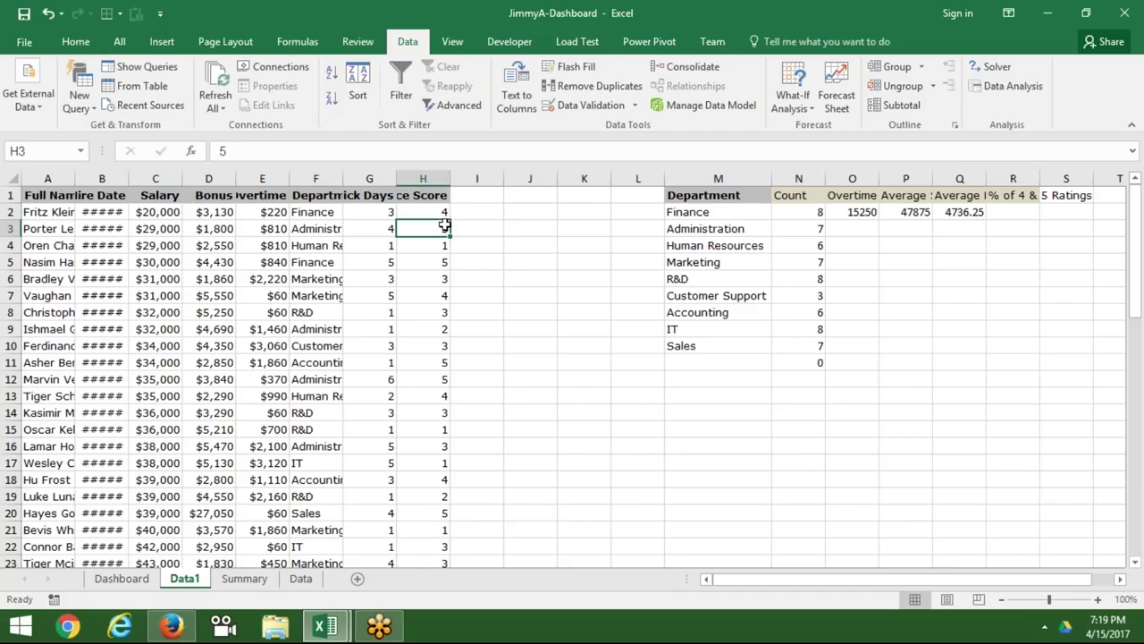
key(Home)
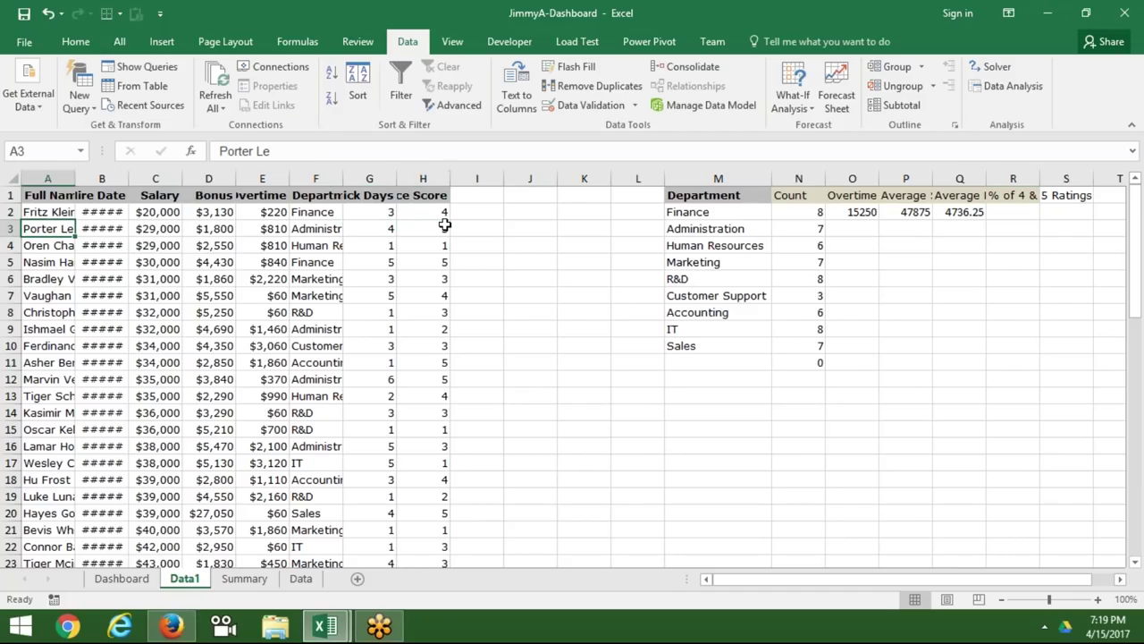
key(Right)
key(Right)
key(Right)
key(Right)
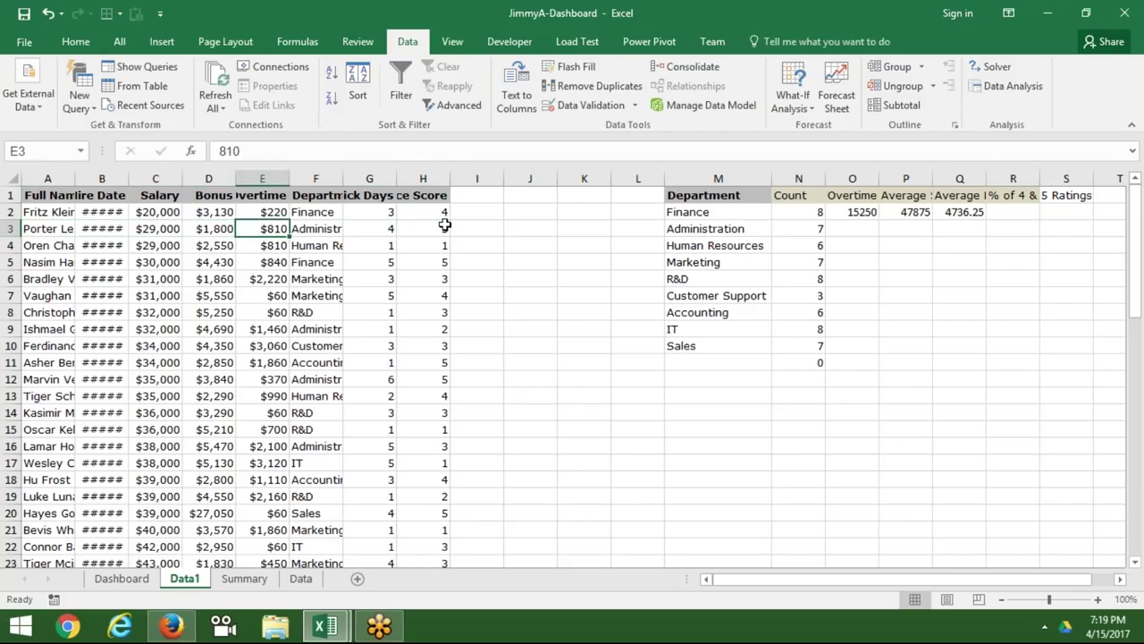
key(Right)
key(Right)
key(Right)
key(Up)
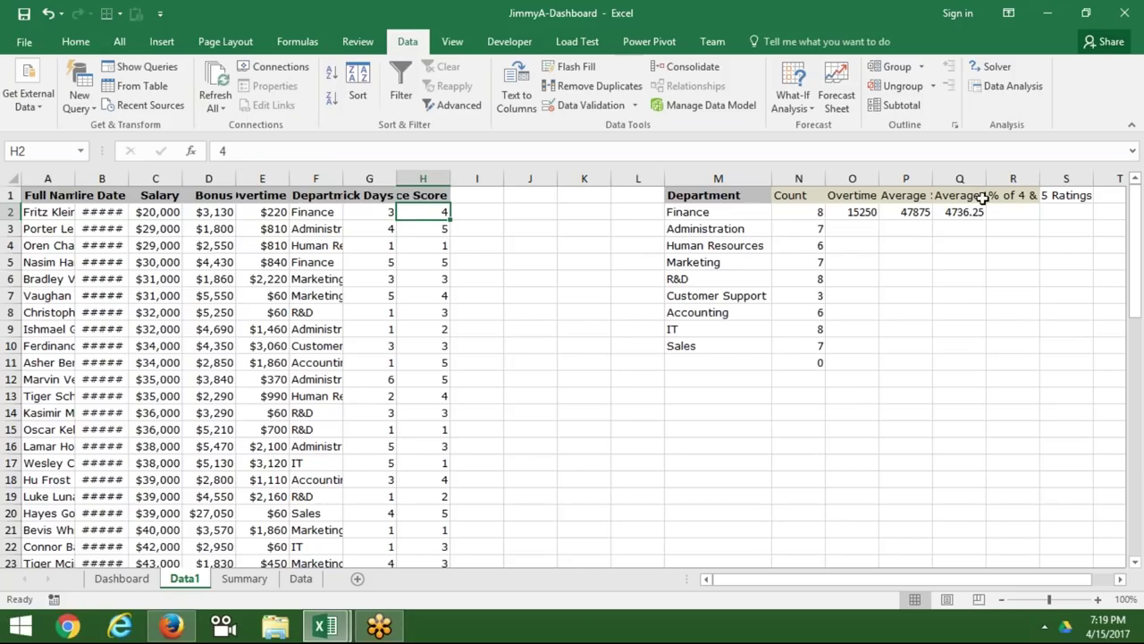
click(1021, 211)
text(=)
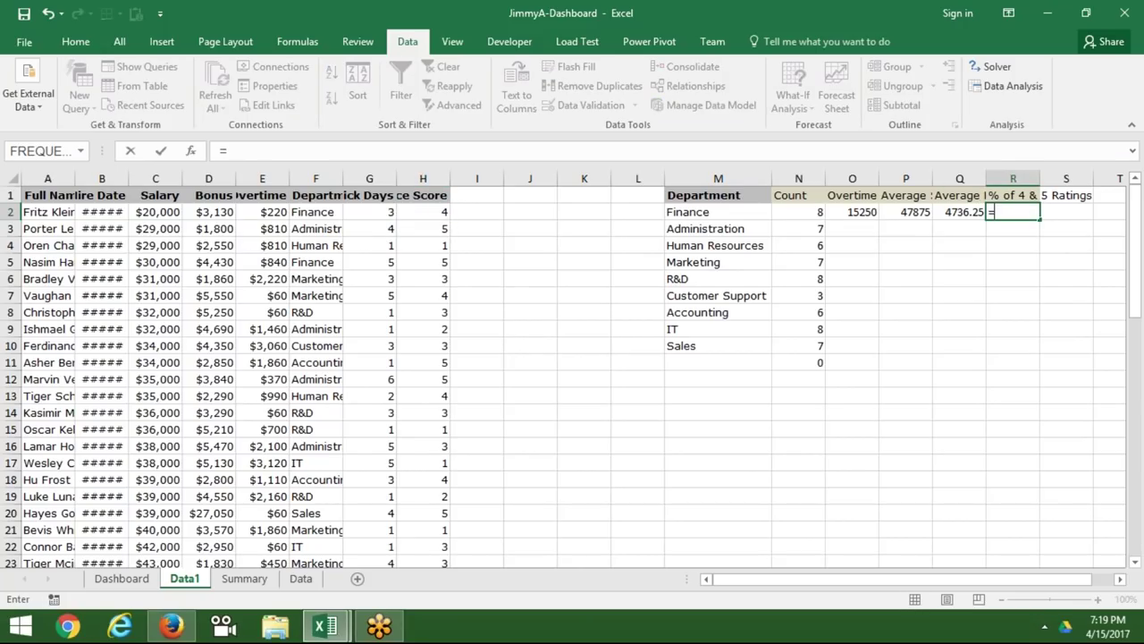
text(cou)
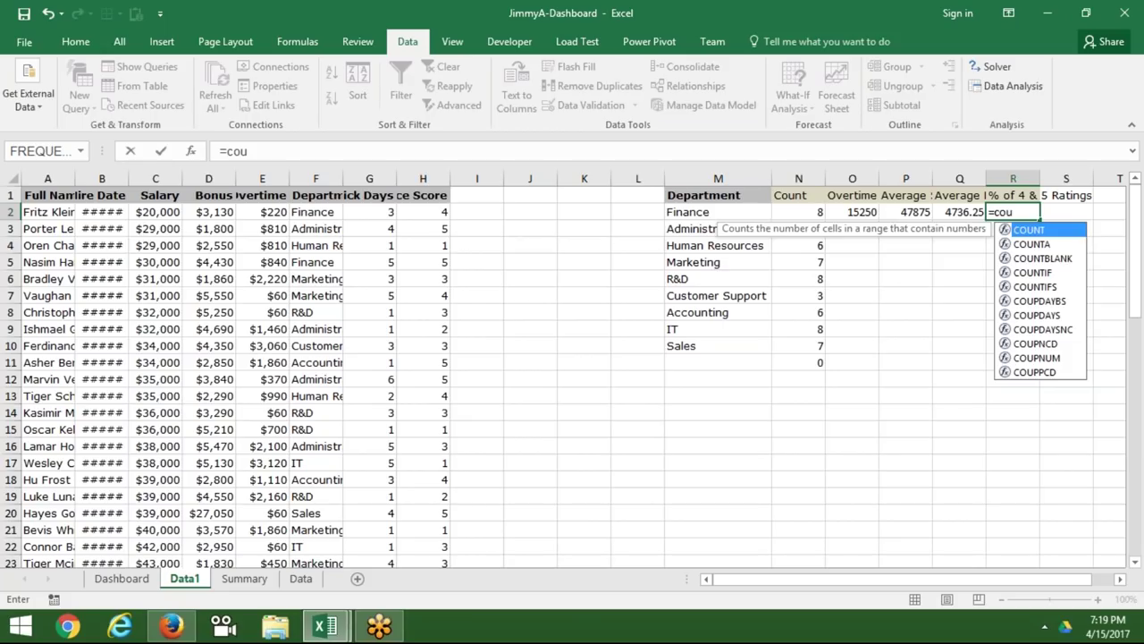
key(Down)
key(Down)
key(Down)
key(Down)
key(Tab)
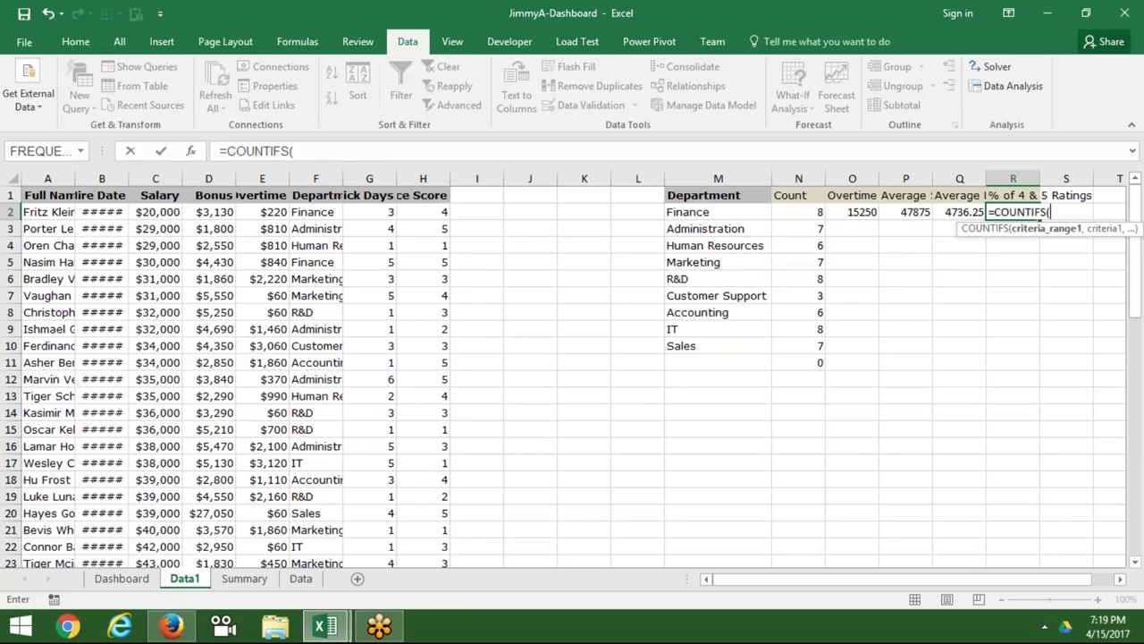
click(324, 178)
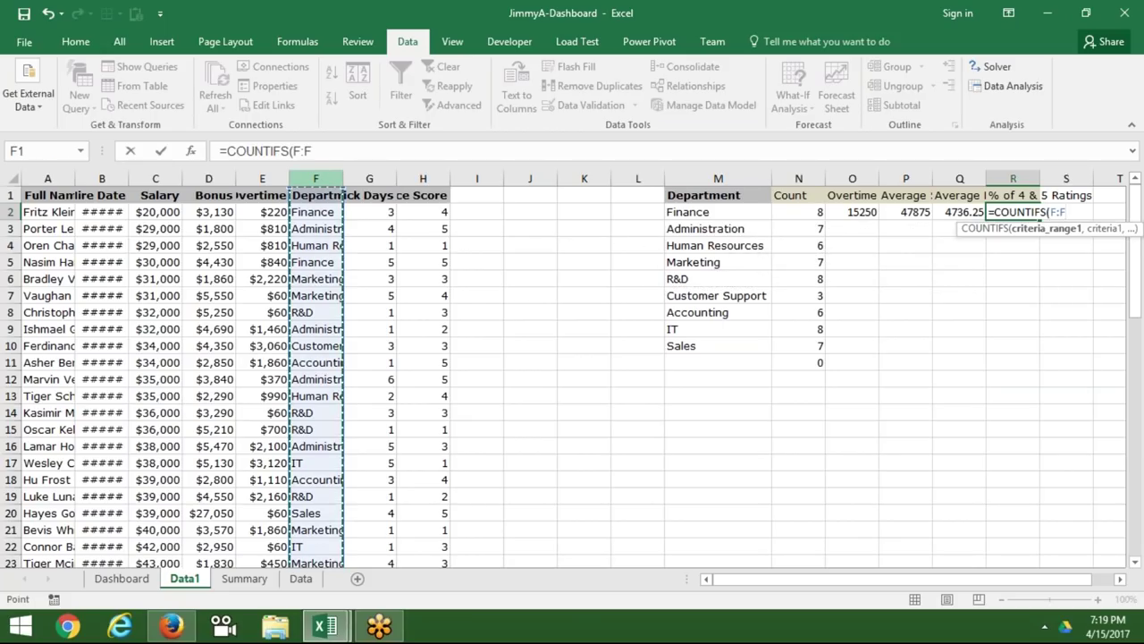
text(,)
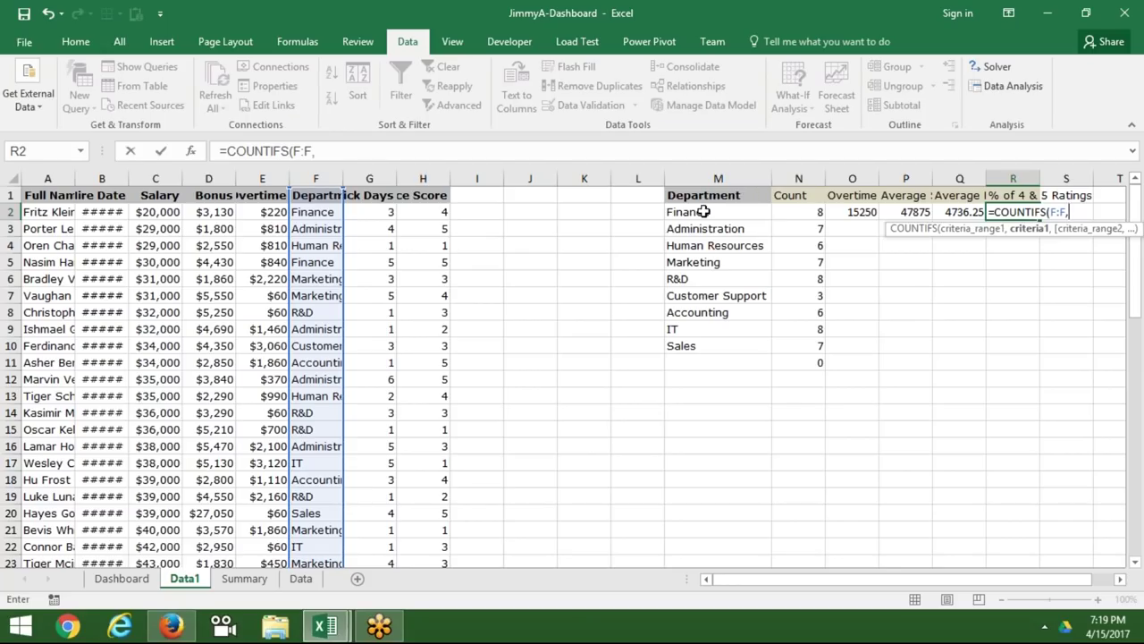
click(703, 212)
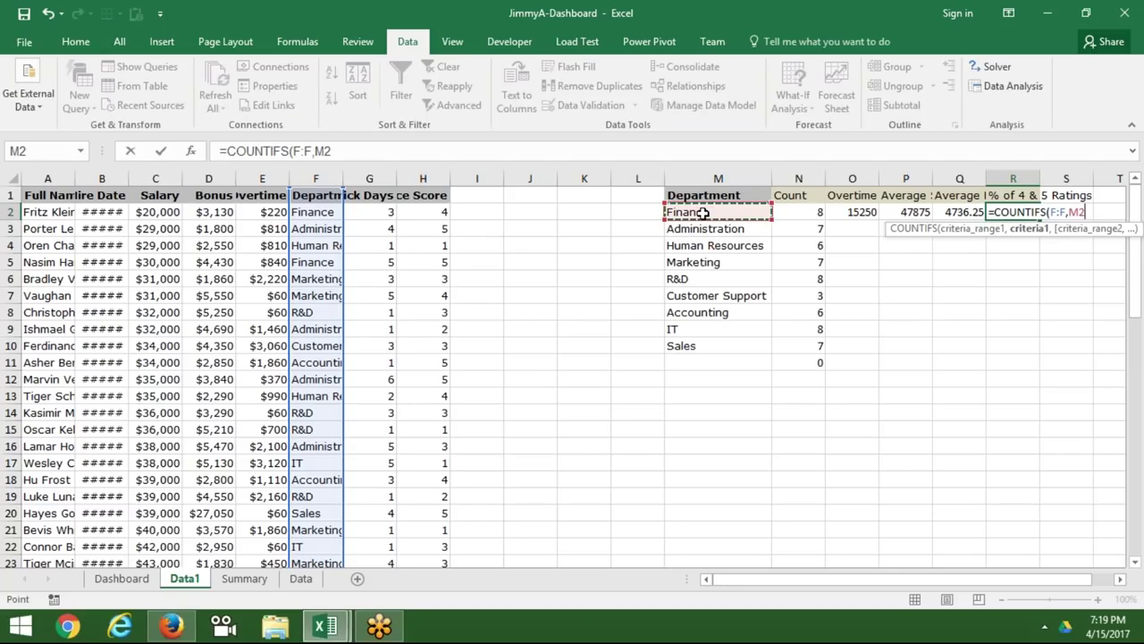
text(,)
click(428, 178)
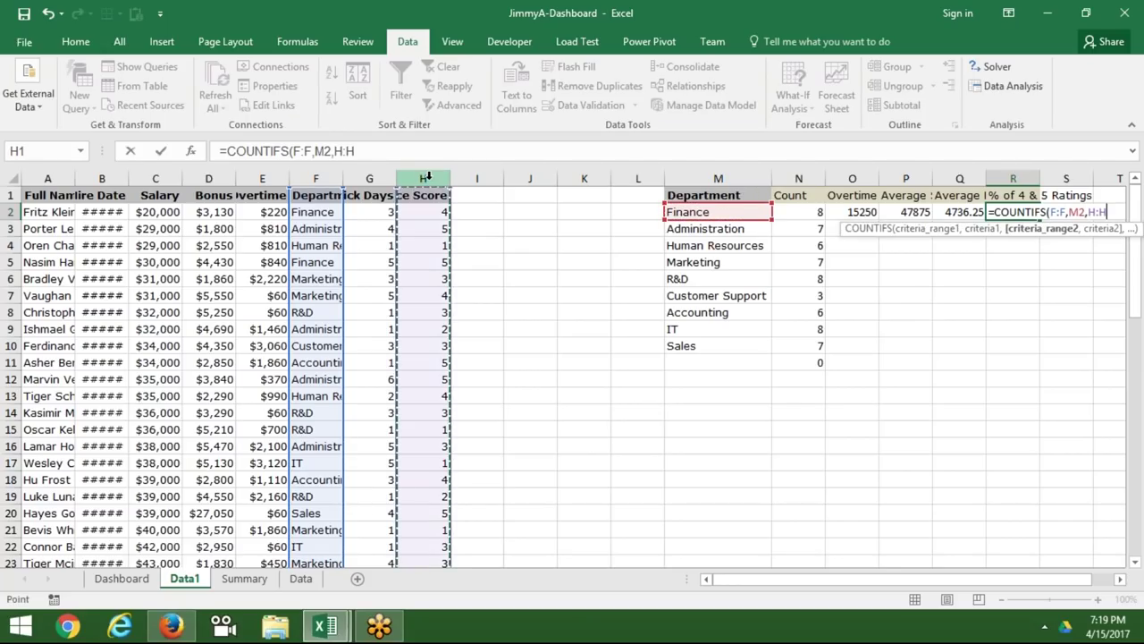
text(,">)
key(BackSpace)
key(BackSpace)
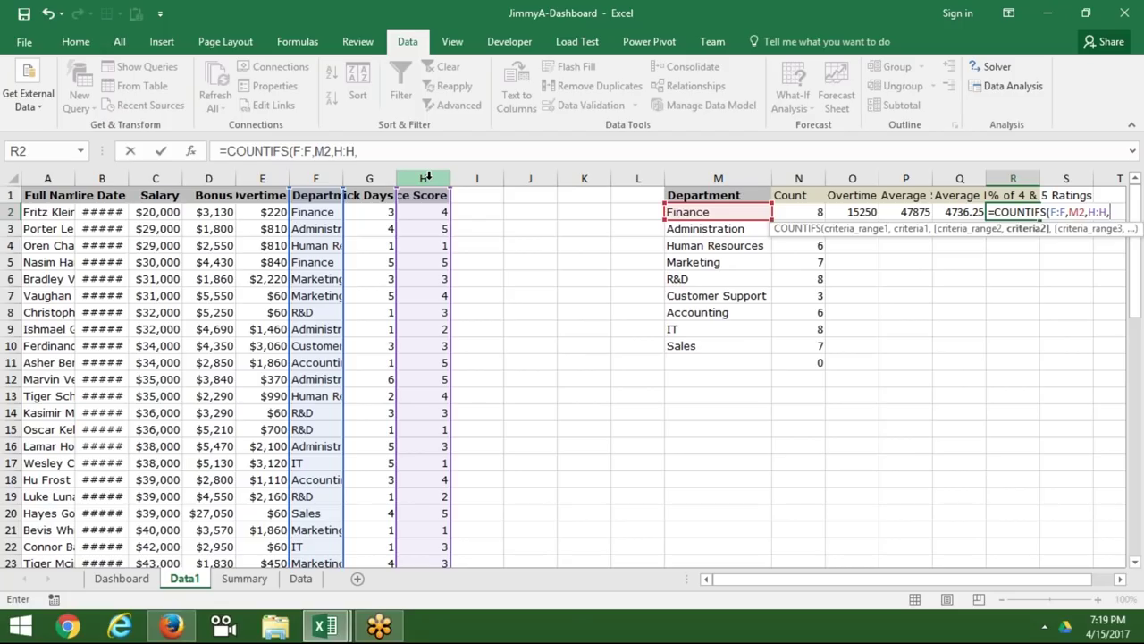
text(">=)
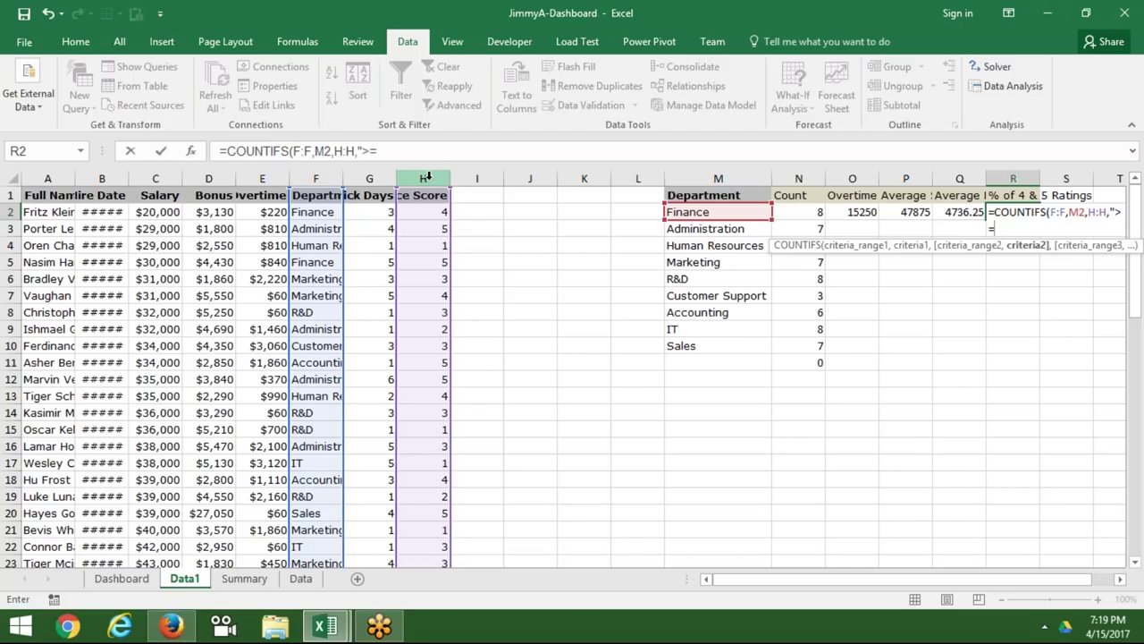
text(5)
key(BackSpace)
text(4")
key(Return)
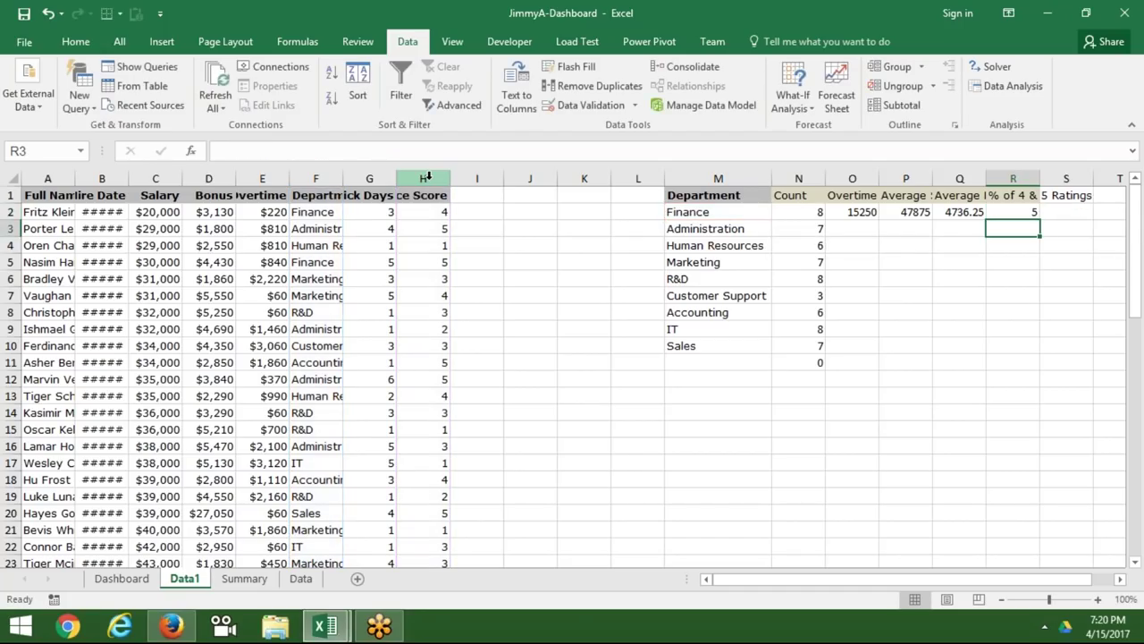
Divide the R2 count by Finance's employee count in N2.
key(Up)
click(461, 150)
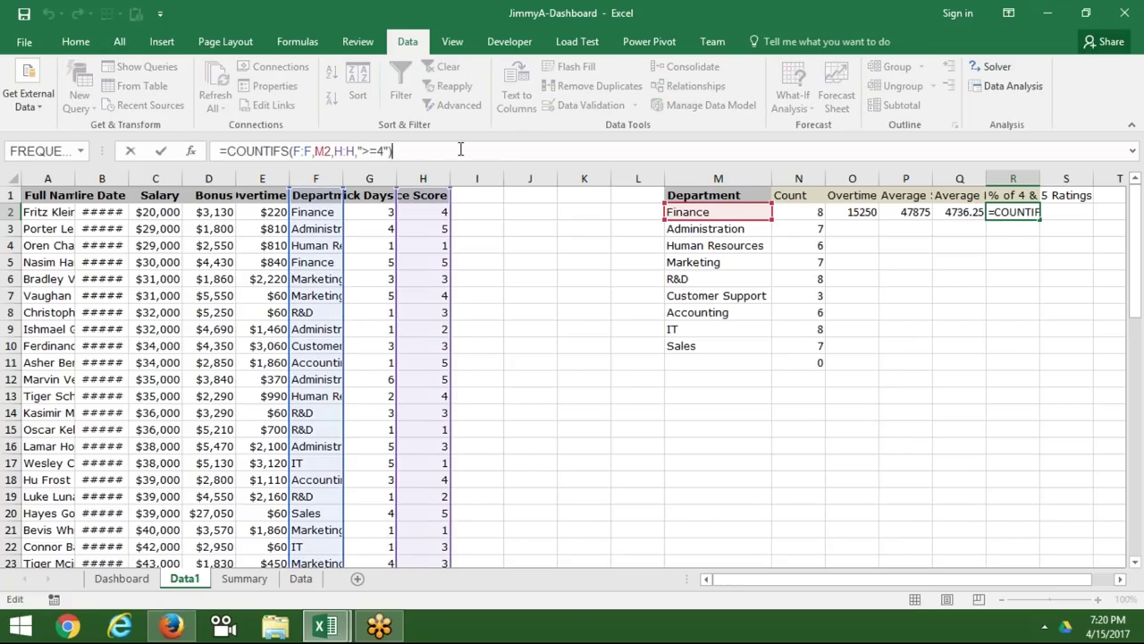
text(/)
click(792, 211)
key(Return)
key(Up)
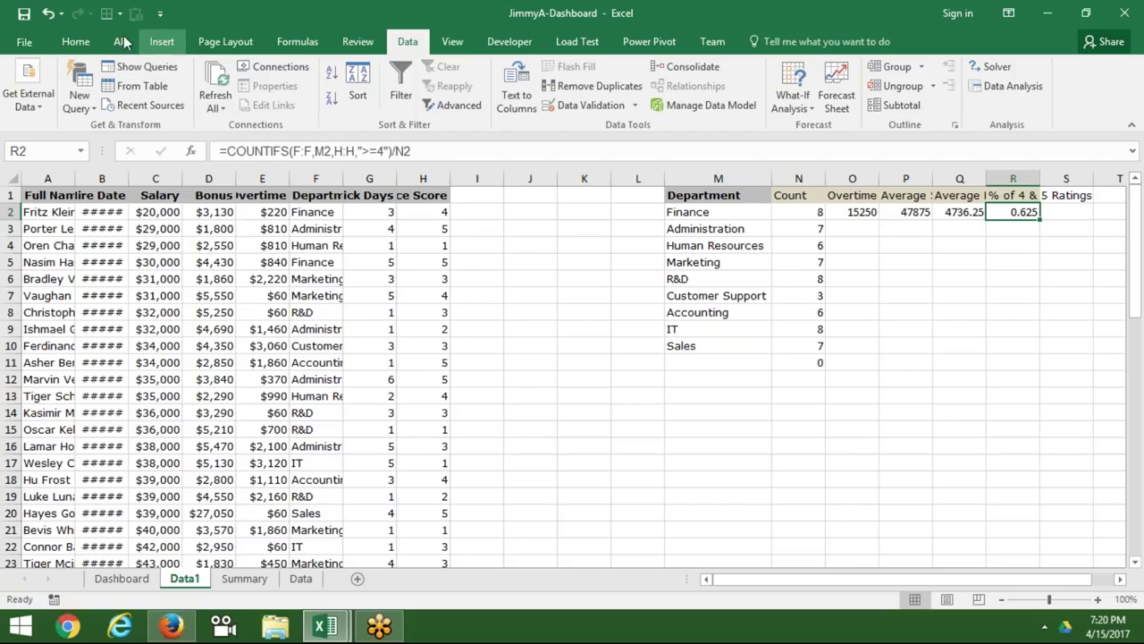
Apply Percent Style to R2 (63%) and fill O2:R2 down through row 10.
click(91, 45)
click(506, 101)
mouse_move(843, 210)
mouse_down()
mouse_move(1028, 213)
mouse_move(1062, 352)
mouse_up()
drag(706, 362, 867, 361)
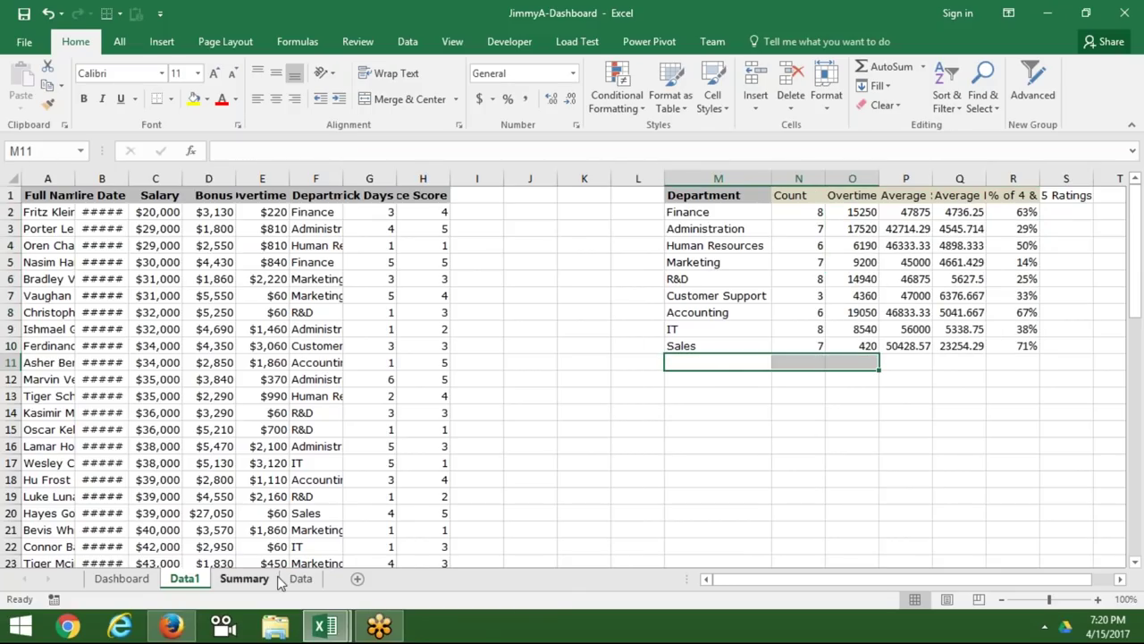
Copy the Performance Rating heading and ratings 1–5 from the Data sheet into Data1 at M13.
click(305, 583)
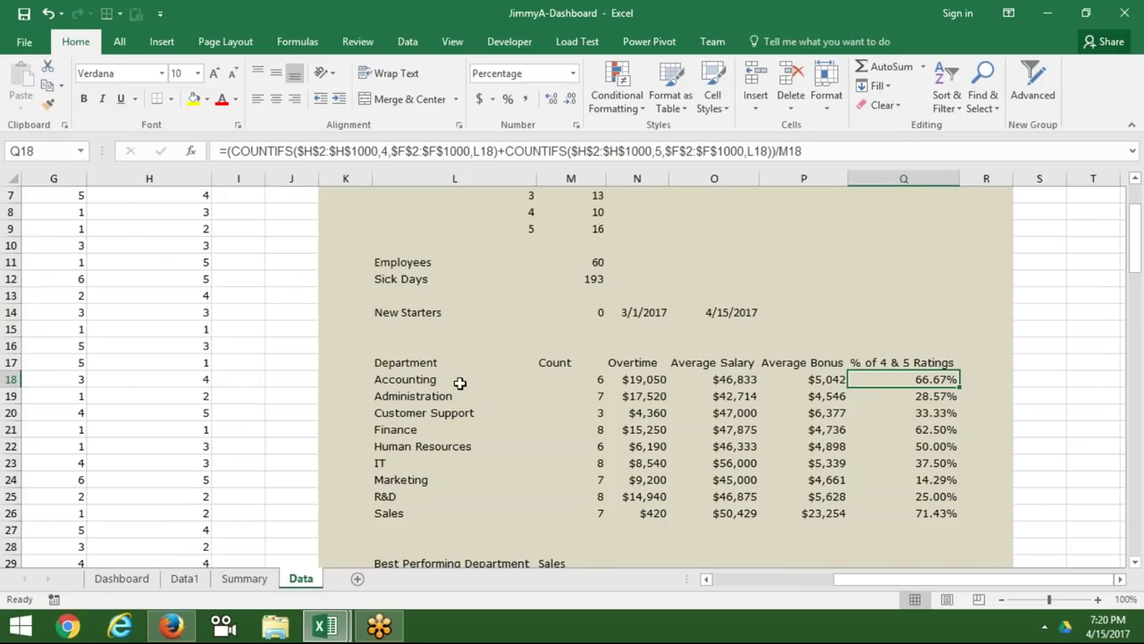
click(461, 332)
key(Up)
key(Up)
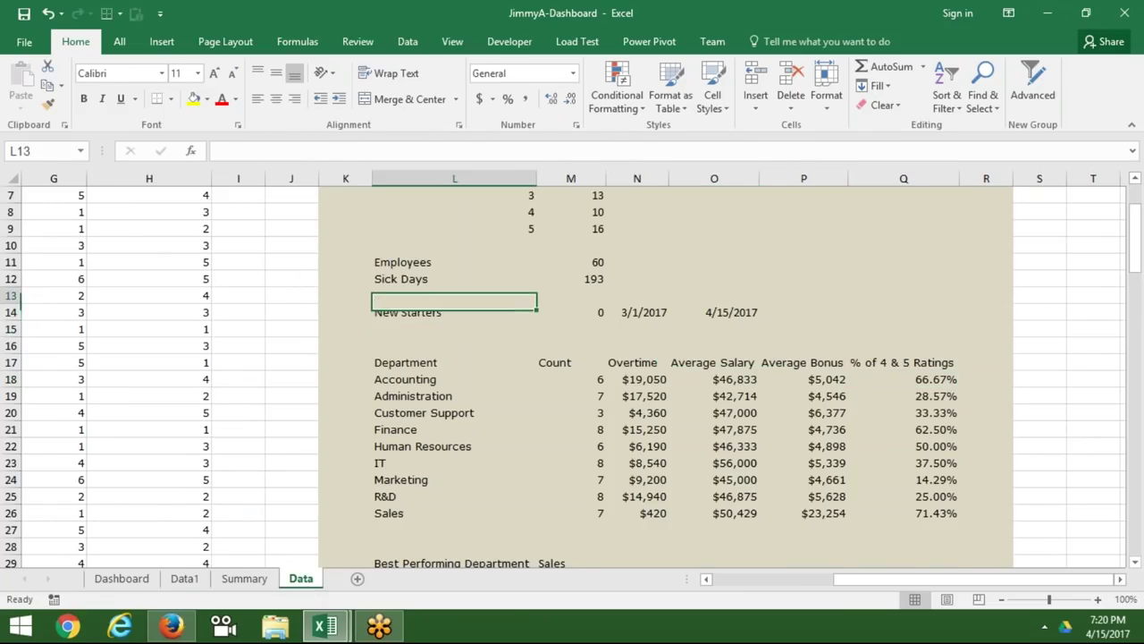
key(Up)
key(Up)
key(Up)
key(Down)
key(Down)
key(Down)
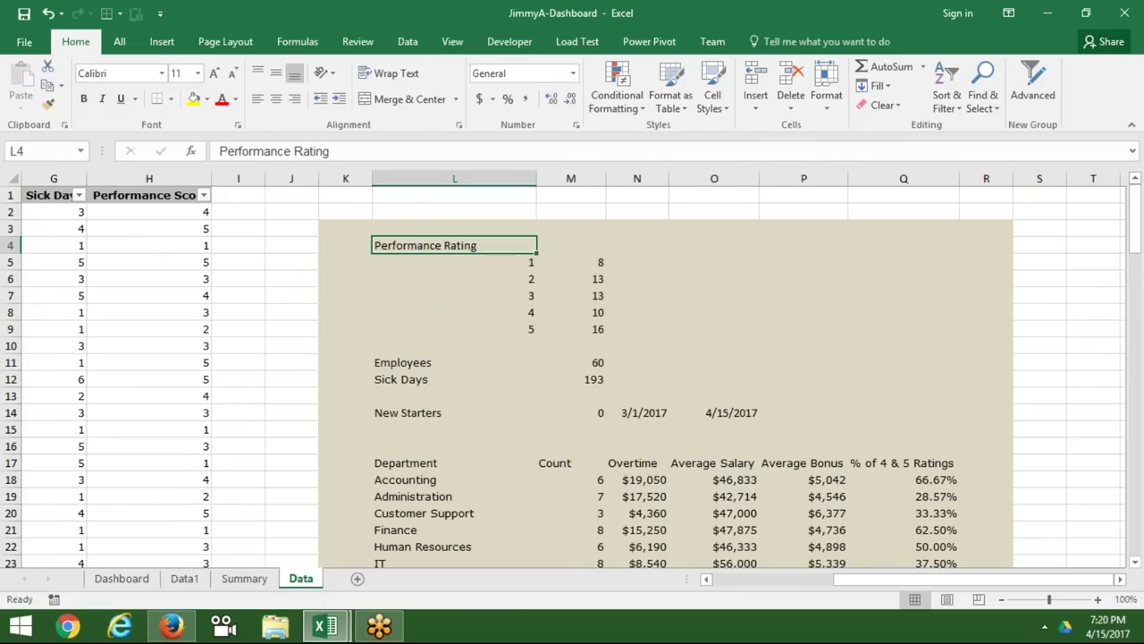
key(Down)
key(Down)
key(Down)
key(Down)
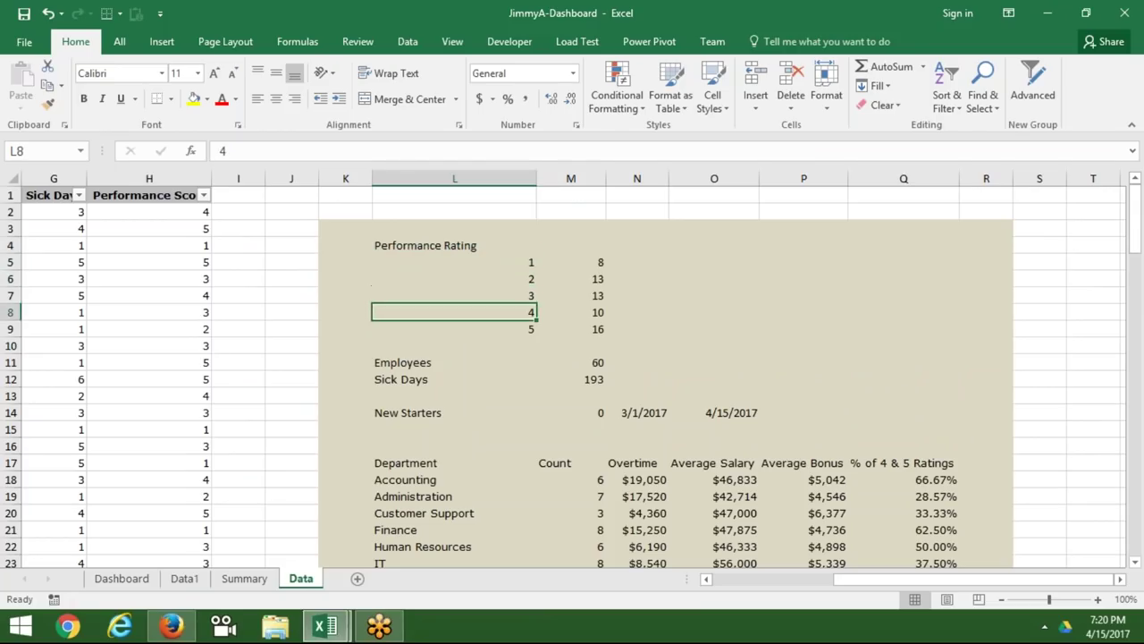
key(Down)
key(Right)
key(Up)
key(Up)
key(Up)
key(Up)
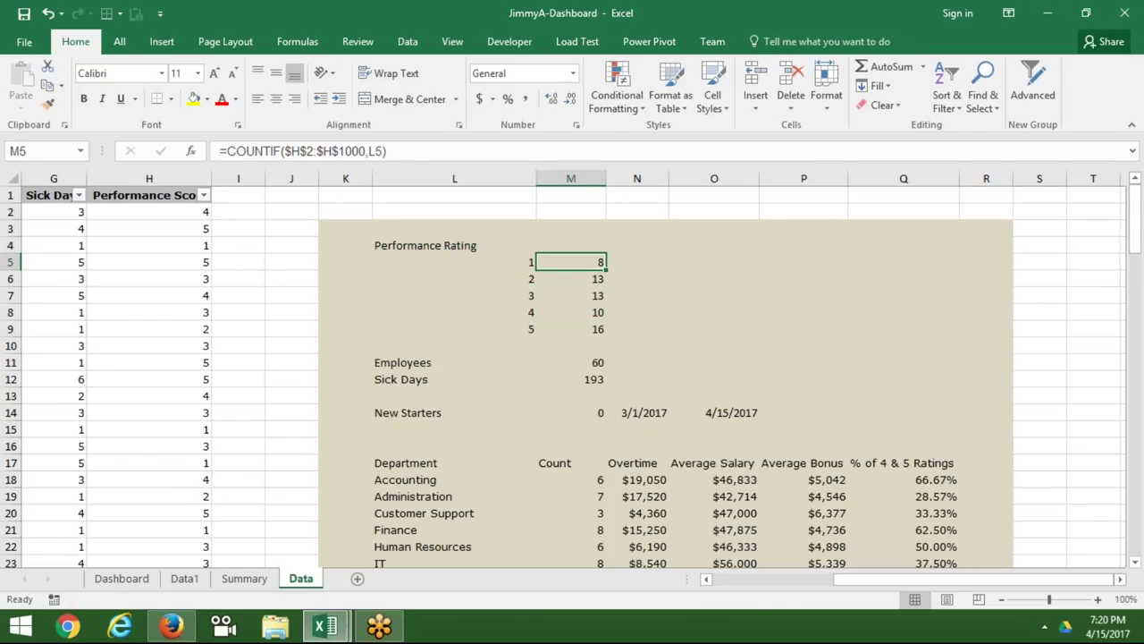
key(Left)
key(Up)
key(shift+Down)
key(shift+Down)
key(shift+Down)
key(shift+Down)
key(shift+Down)
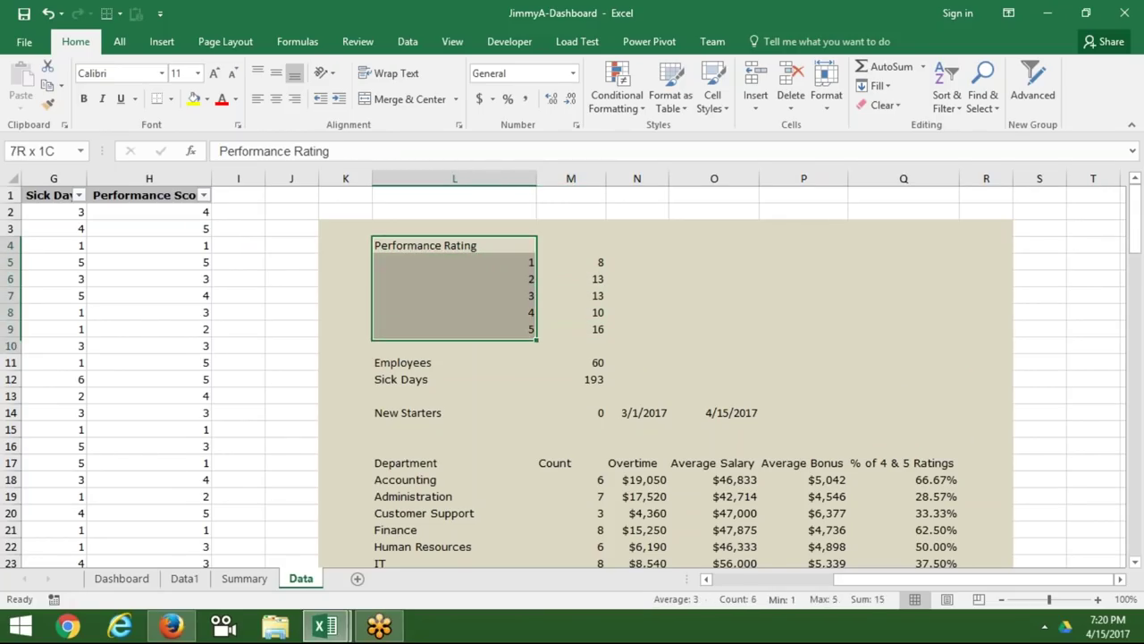
key(ctrl+c)
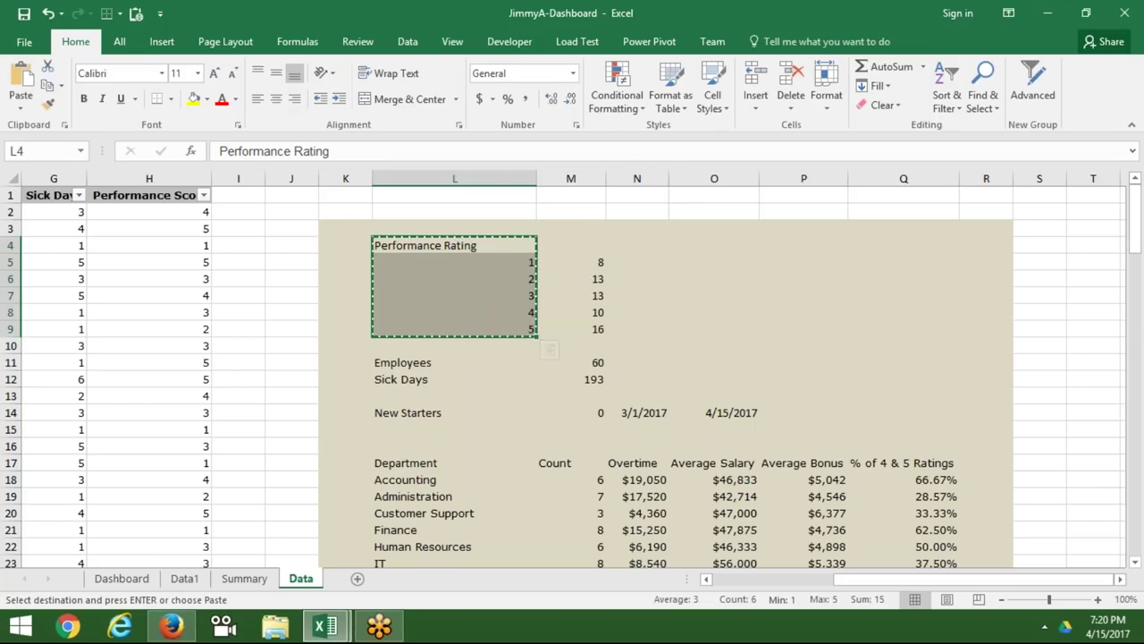
click(259, 581)
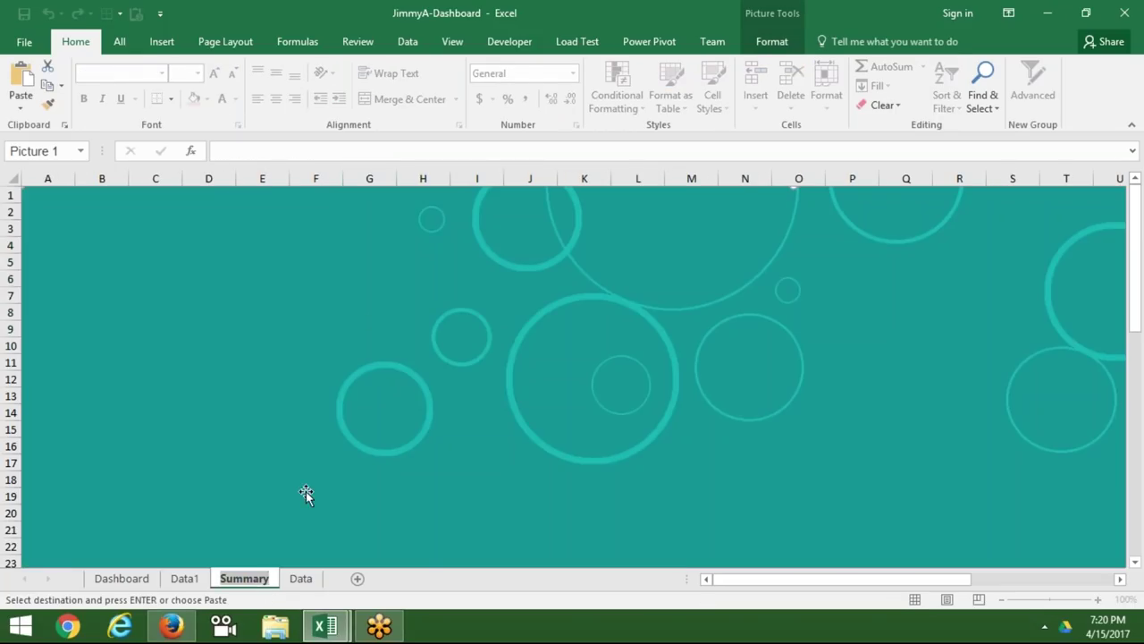
click(185, 578)
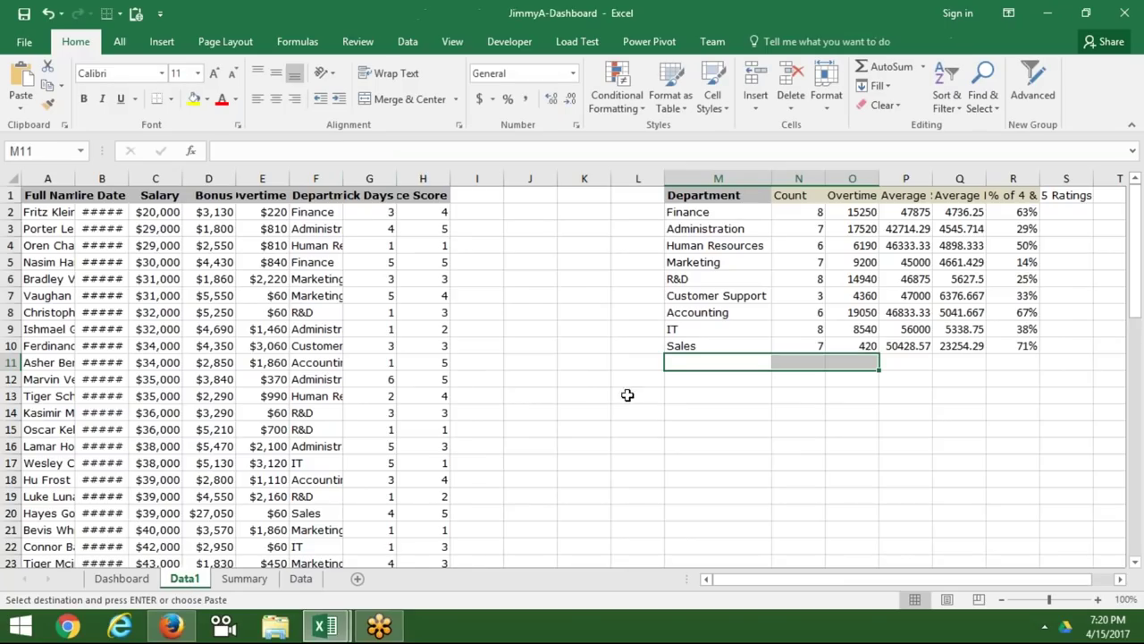
click(676, 399)
key(ctrl+v)
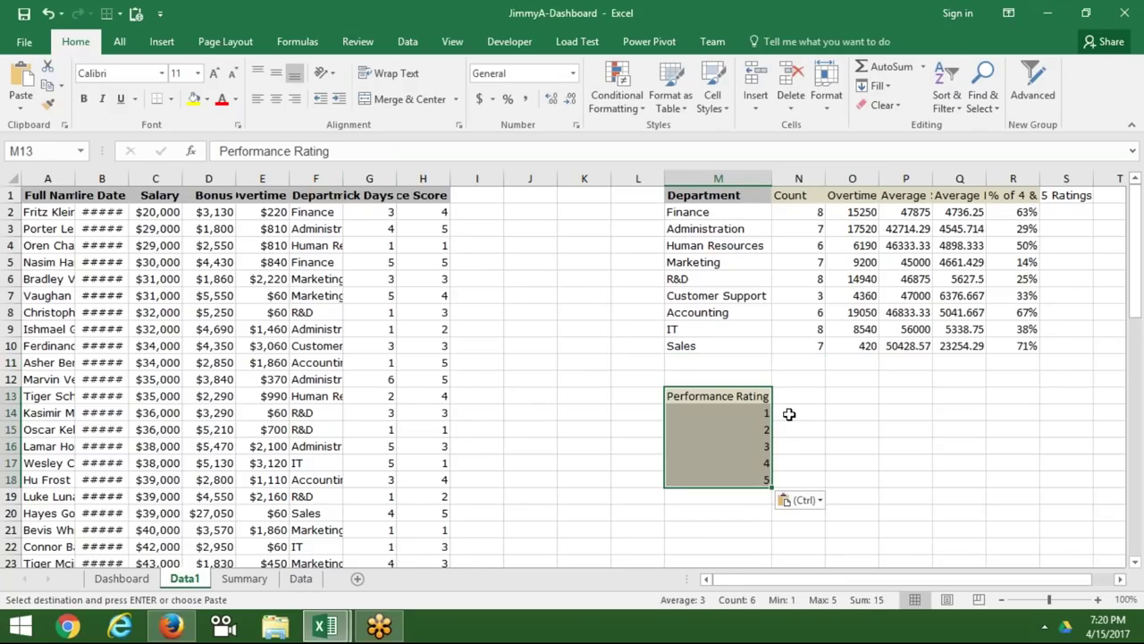
Enter =COUNTIF(H:H,M14) in N14 and fill to N18, giving 8, 13, 13, 10, 16.
click(798, 410)
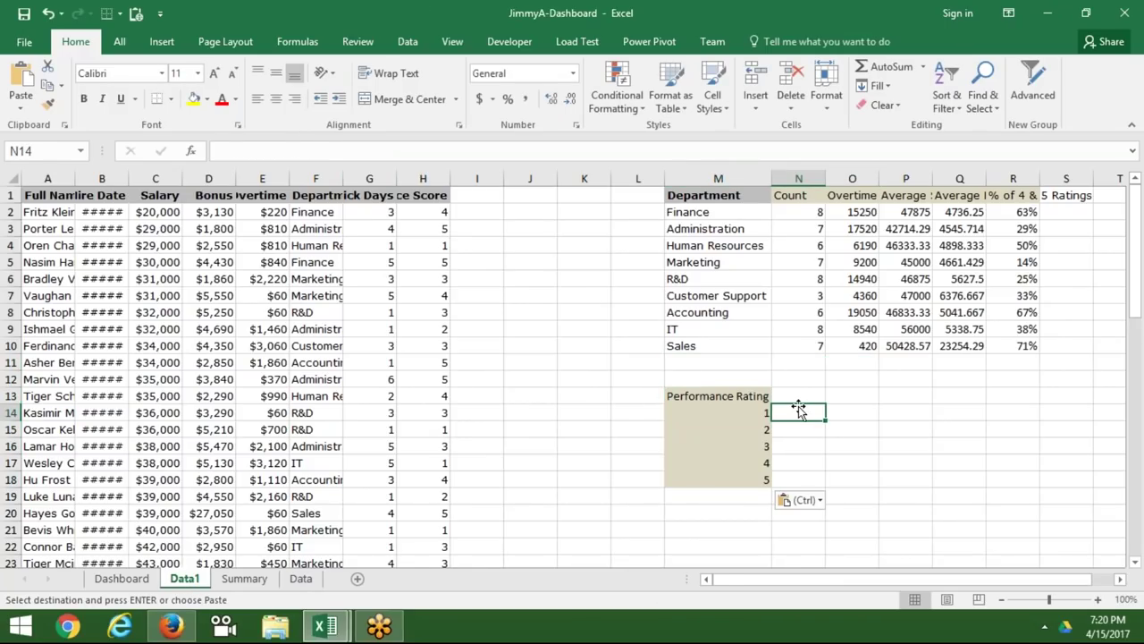
text(=cou)
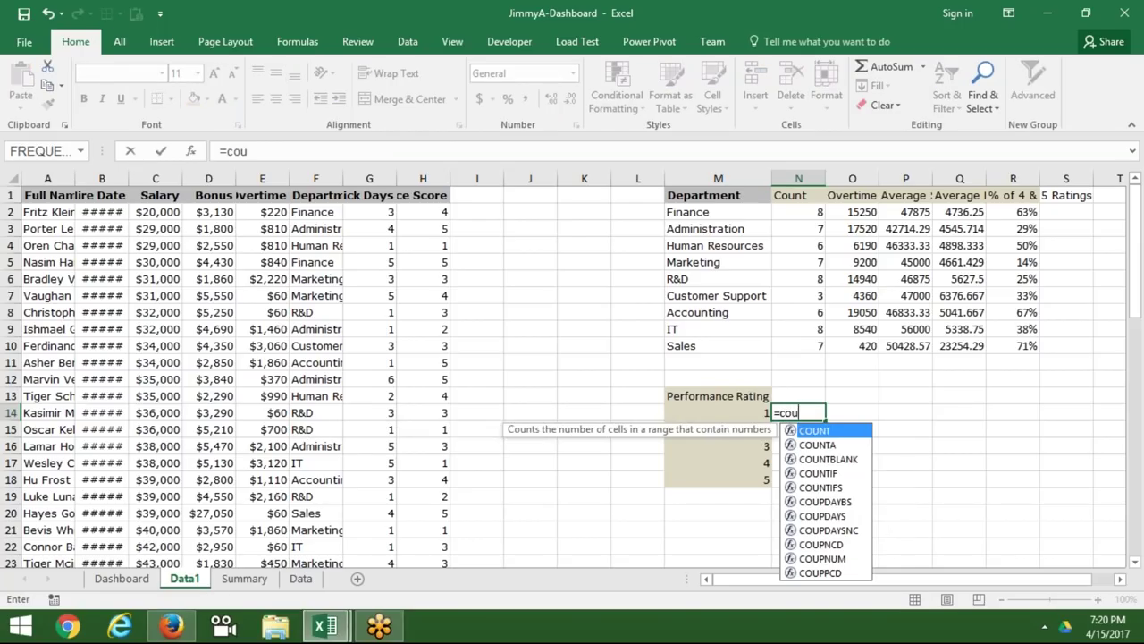
key(Down)
key(Down)
key(Down)
key(Tab)
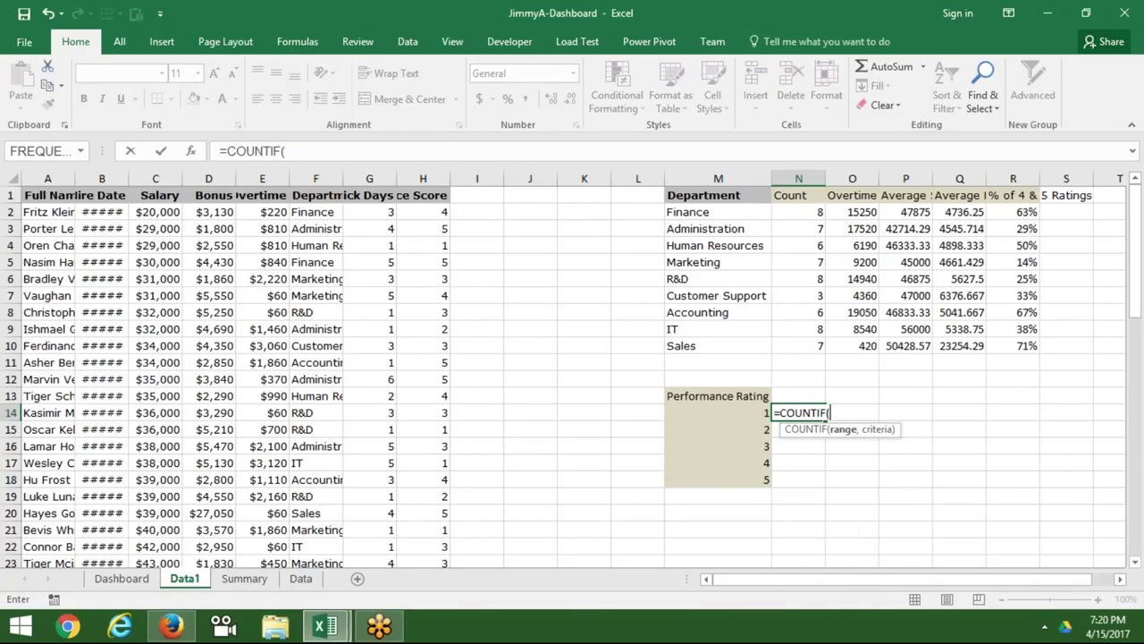
click(316, 178)
click(423, 178)
text(,)
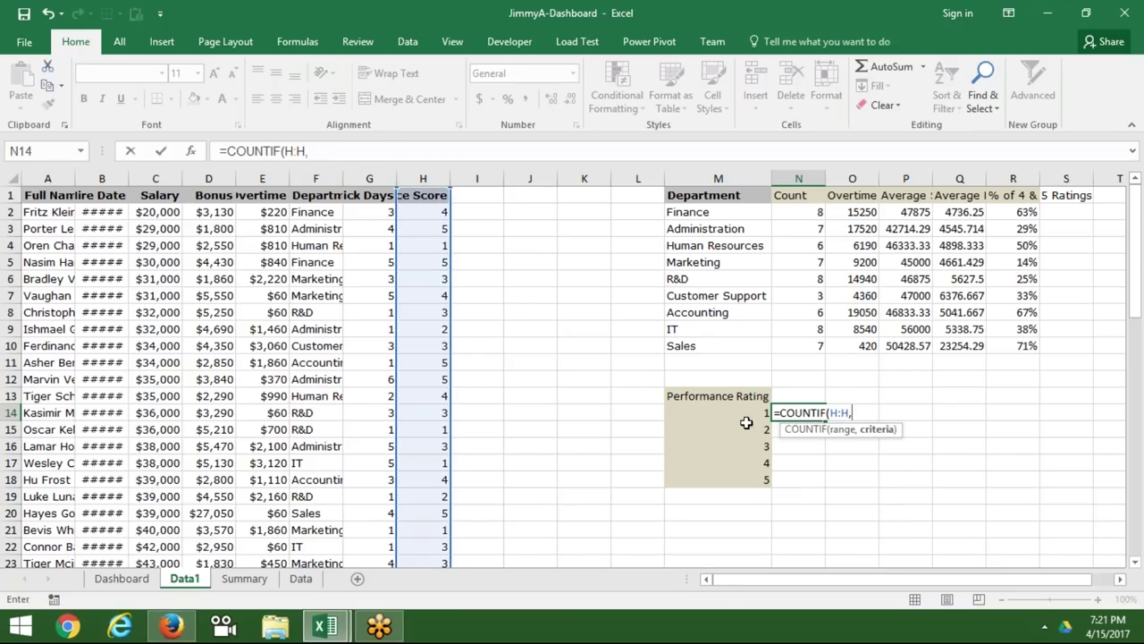
click(753, 413)
key(Up)
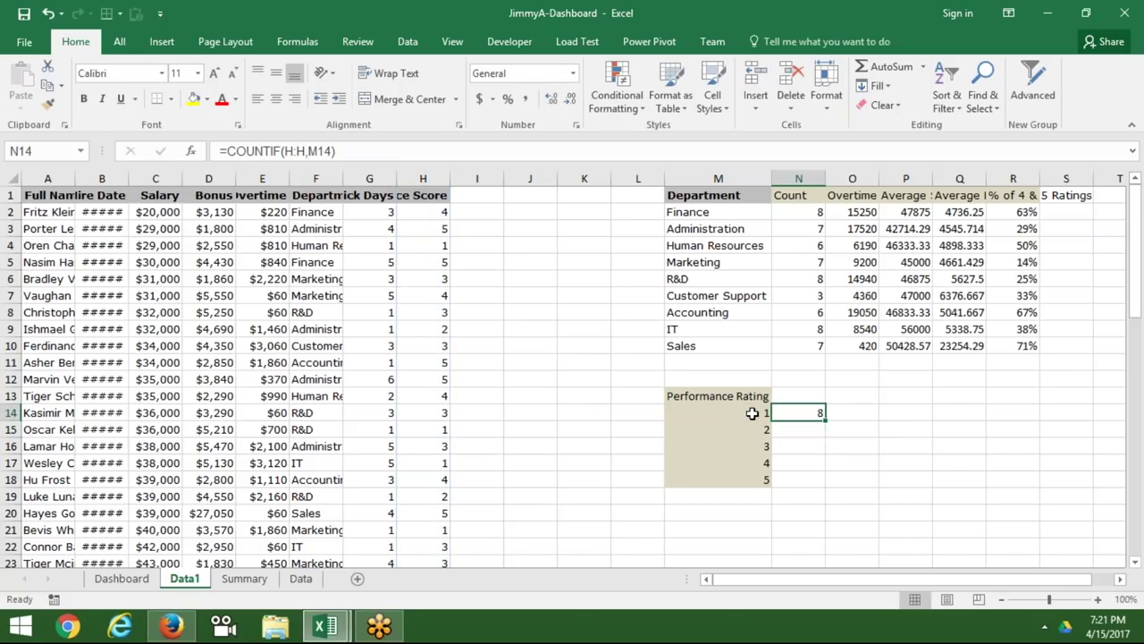
key(shift+Down)
key(shift+Down)
key(shift+Down)
key(shift+Down)
key(ctrl+d)
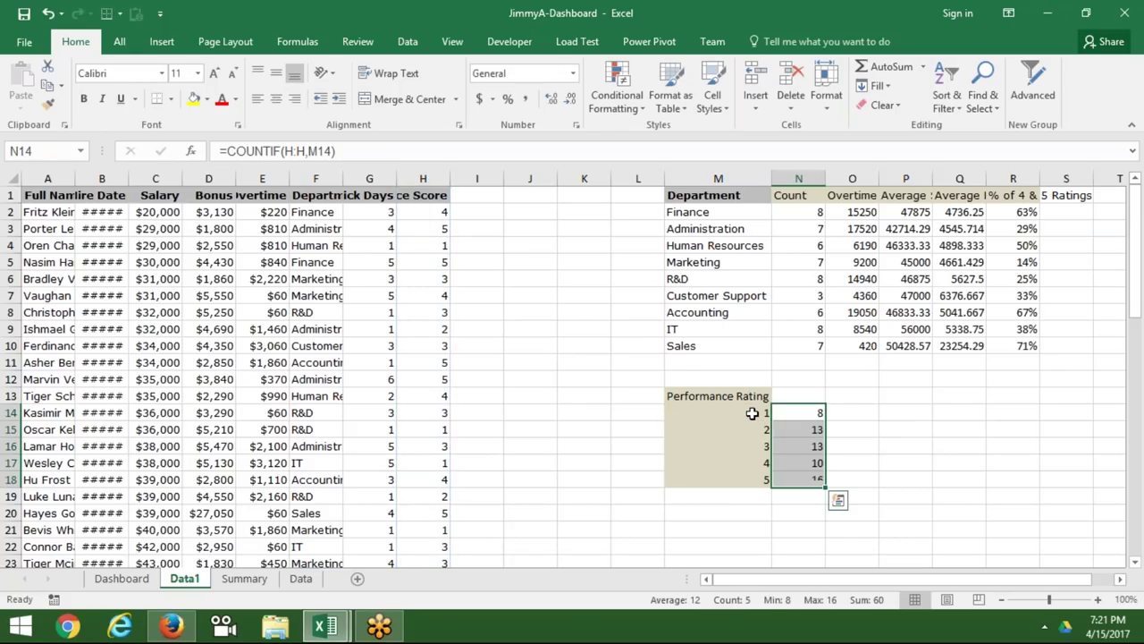
click(702, 514)
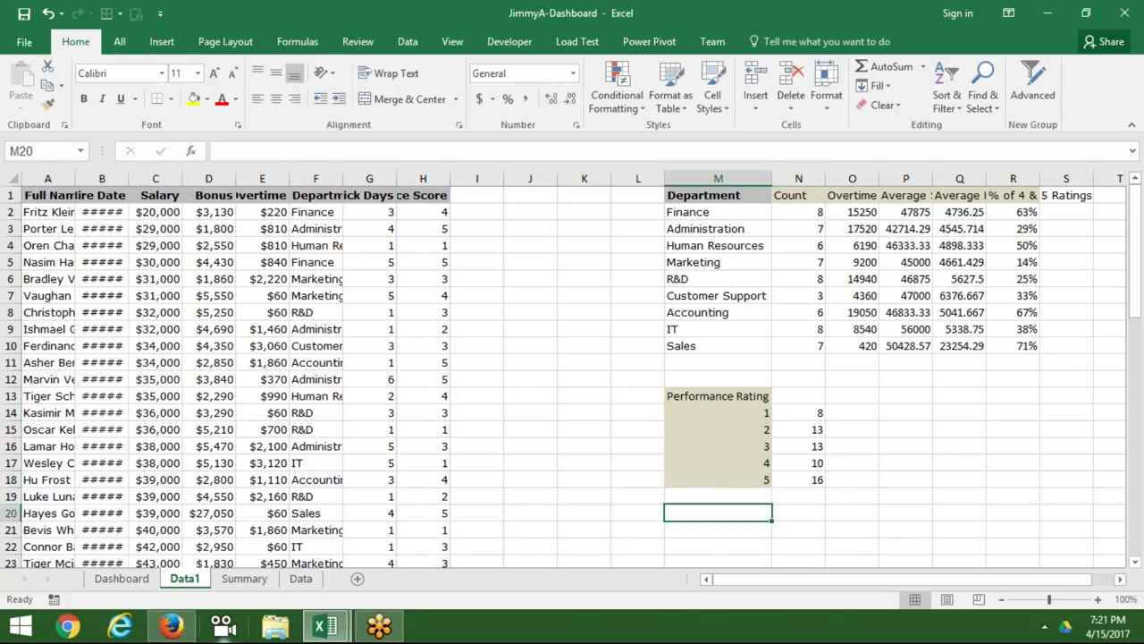
Copy the Employees and Sick Days labels from Data into Data1 at M20:M21.
click(301, 581)
key(Left)
key(Left)
key(Left)
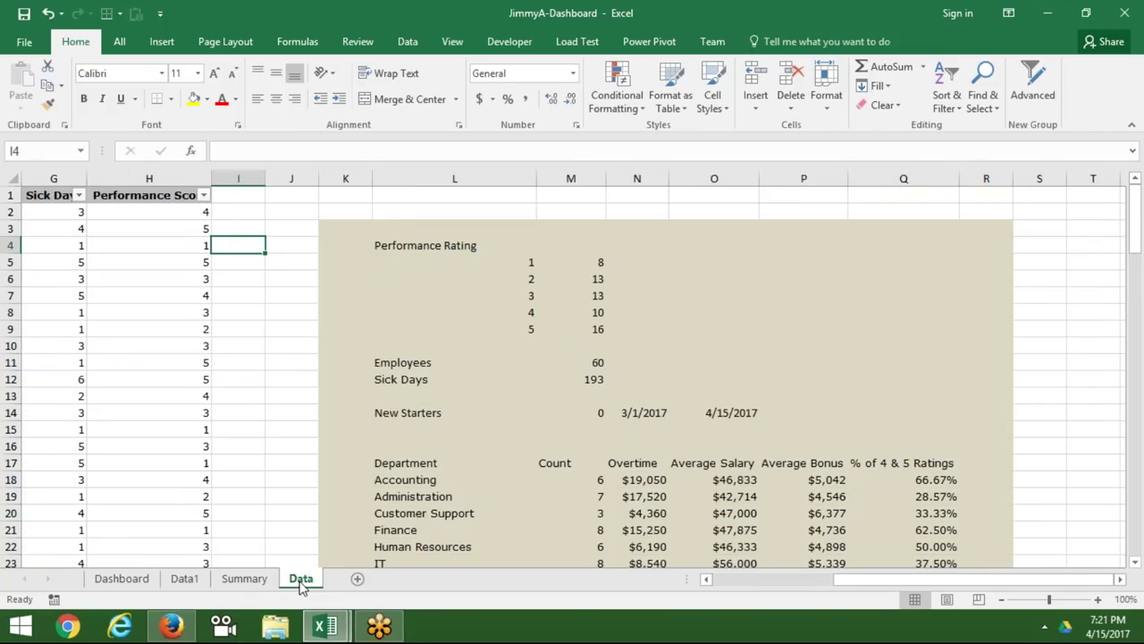
key(Right)
key(Right)
key(Right)
key(Down)
key(Down)
key(Down)
key(Down)
key(Down)
key(Down)
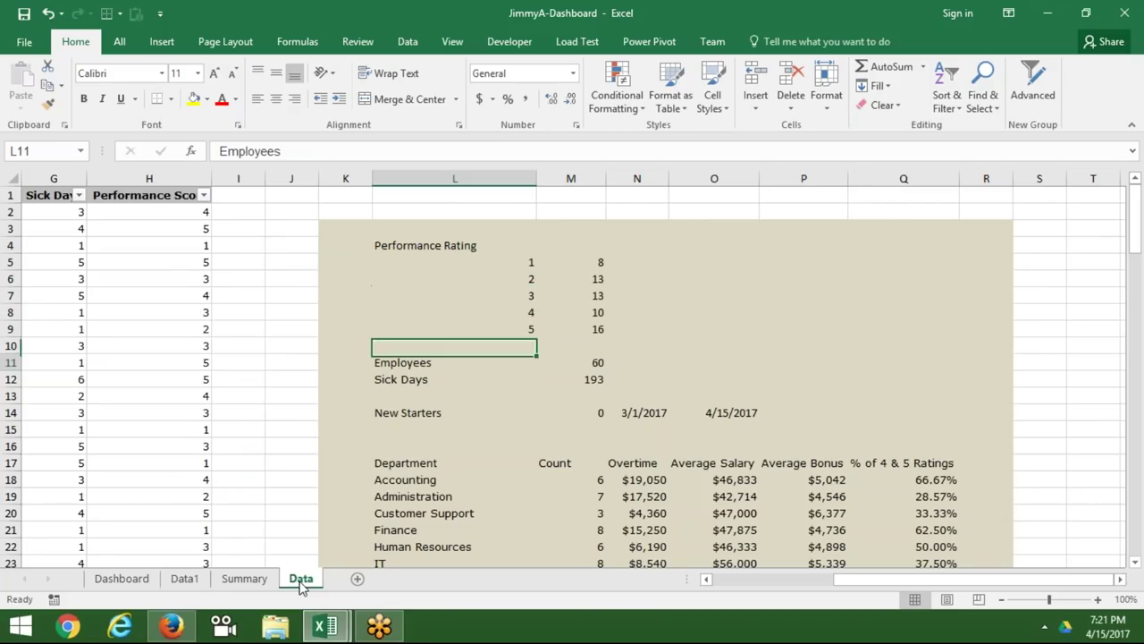
key(Right)
key(Down)
key(Left)
key(Up)
key(shift+Down)
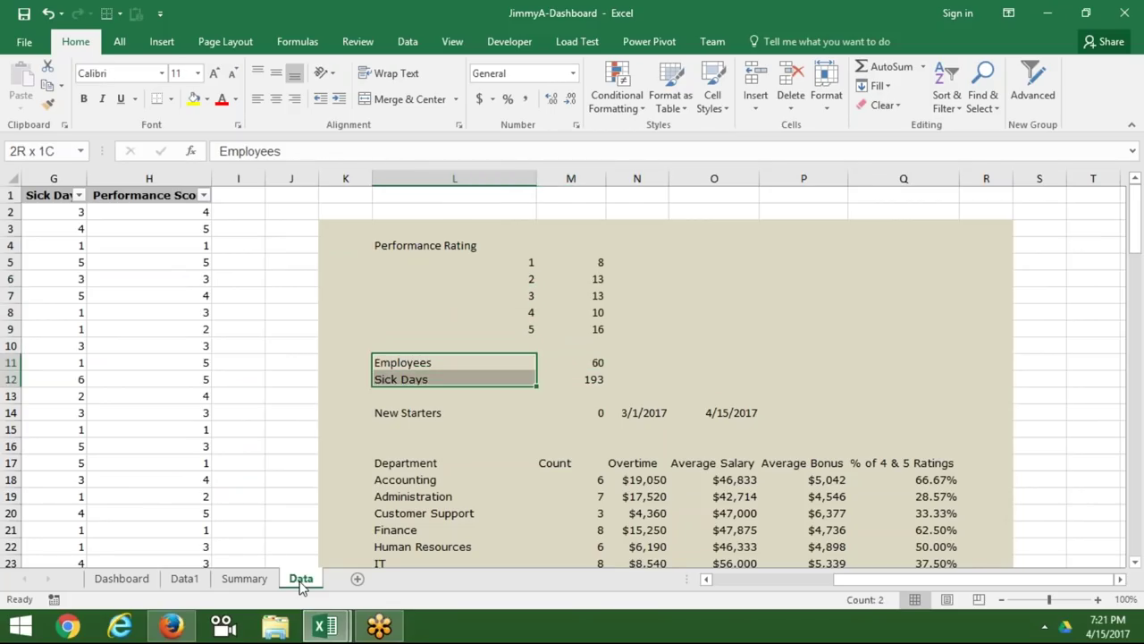
key(ctrl+c)
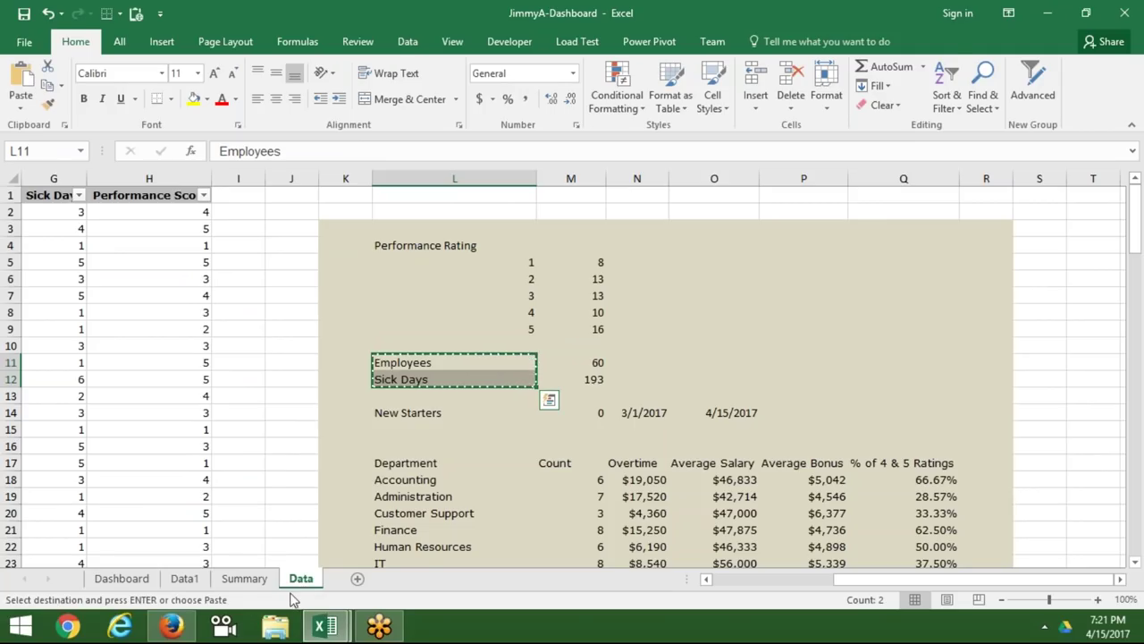
click(259, 582)
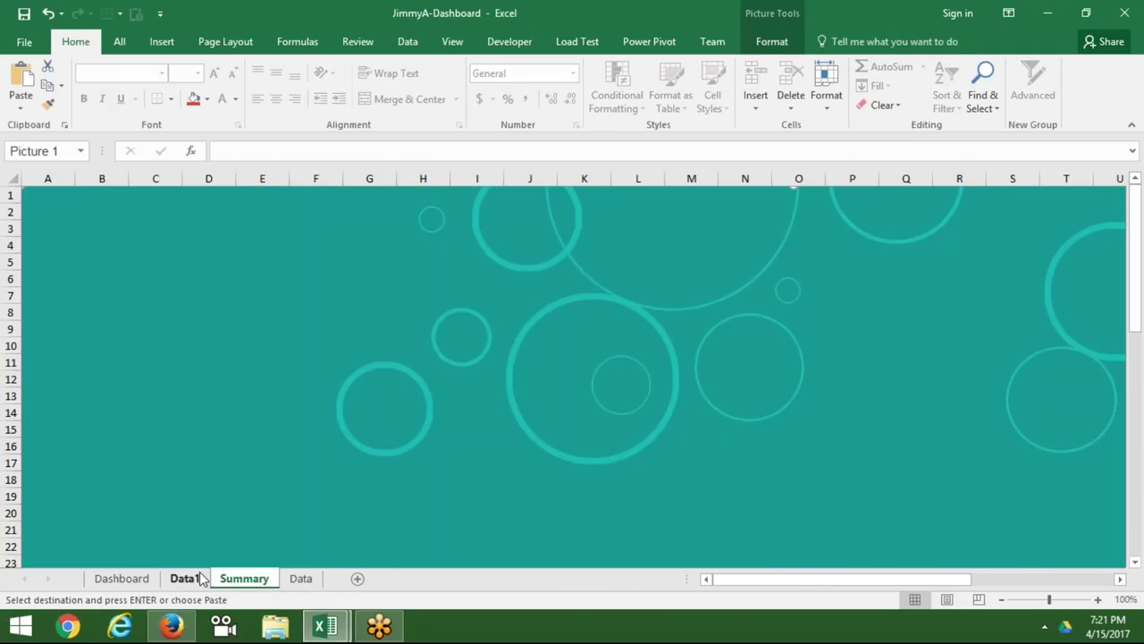
click(191, 580)
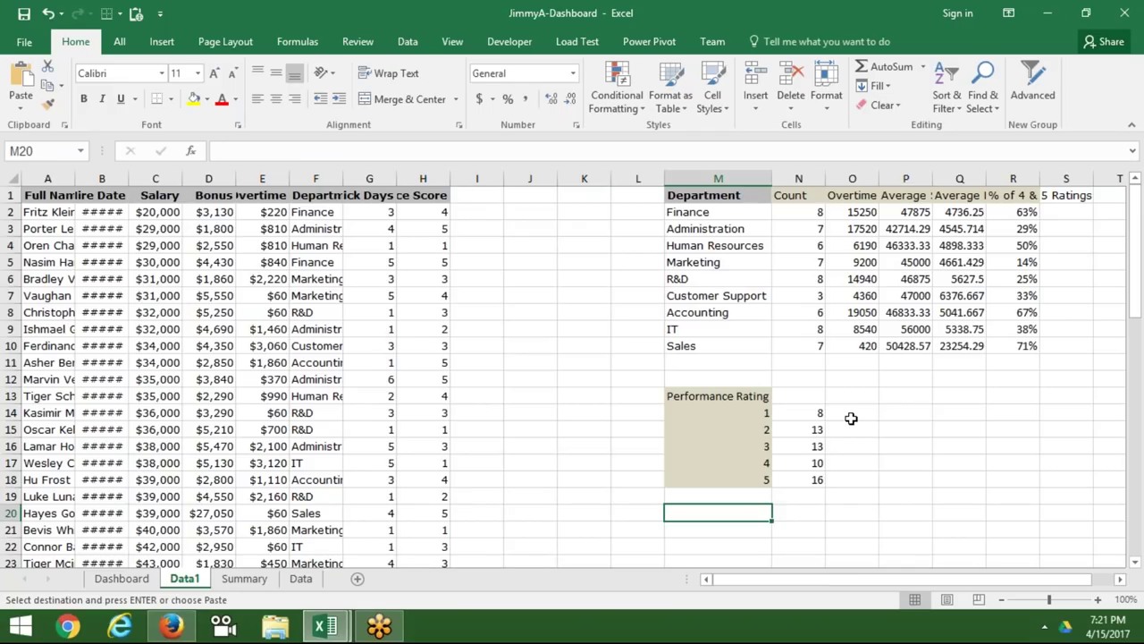
click(700, 515)
key(ctrl+v)
Enter =COUNTA(A:A)-1 in N20 to show 60 employees.
click(787, 514)
click(813, 360)
click(801, 509)
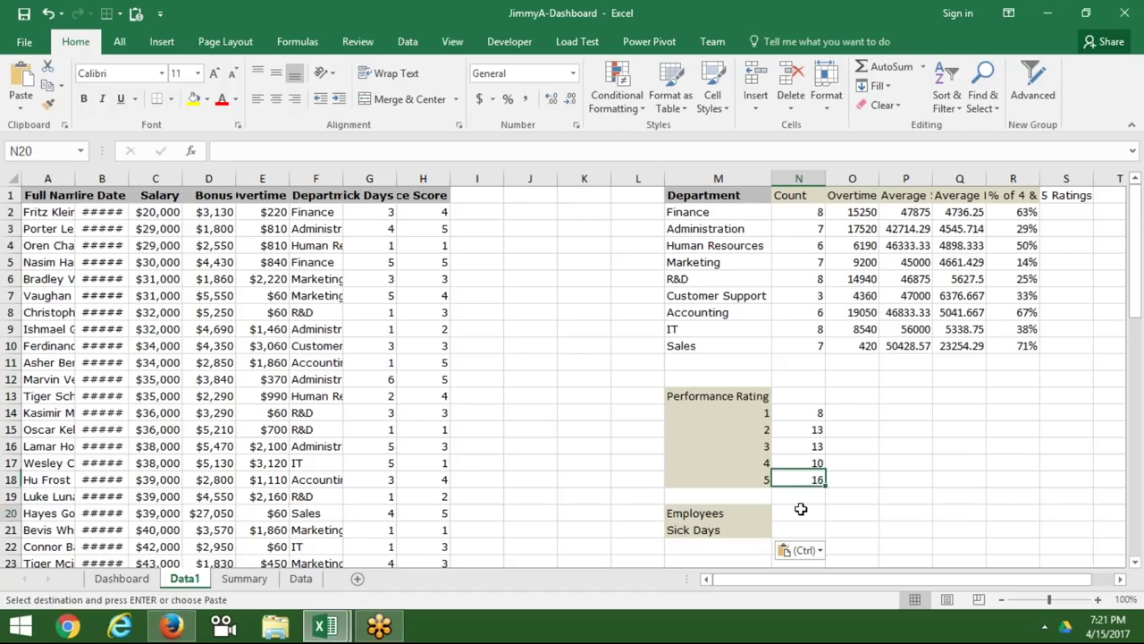
text(=su)
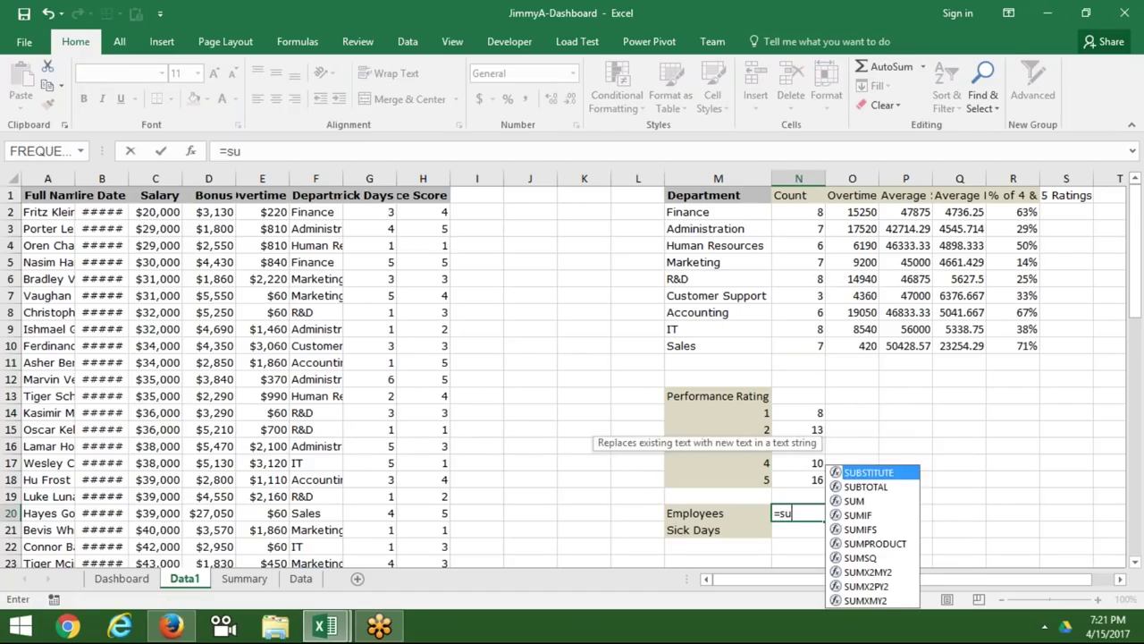
text(m)
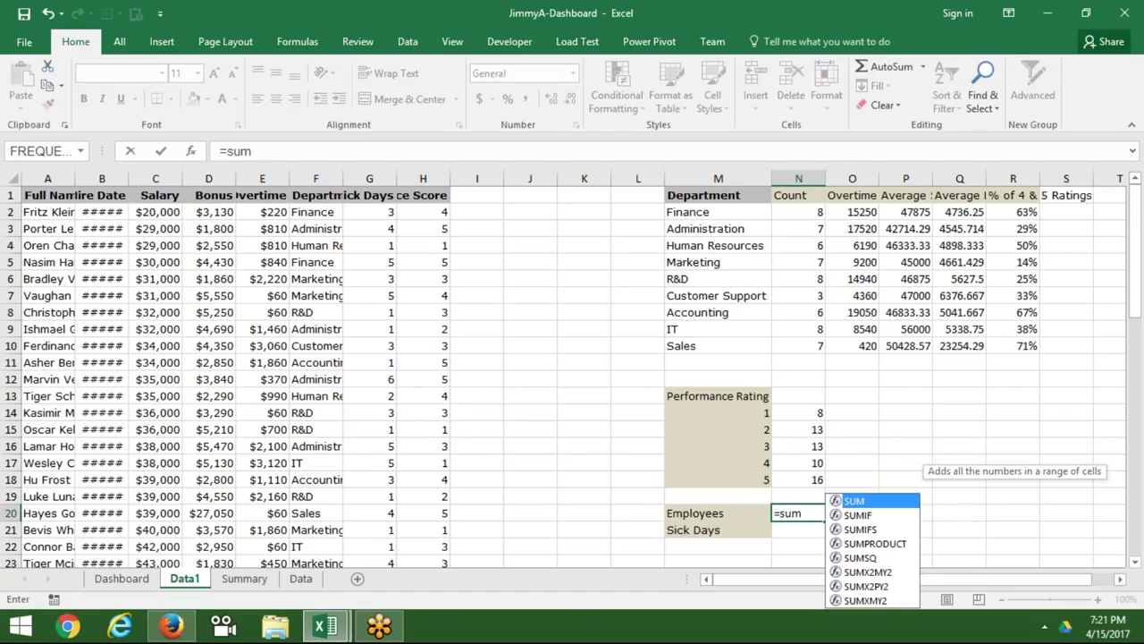
key(BackSpace)
key(BackSpace)
key(BackSpace)
text(cou)
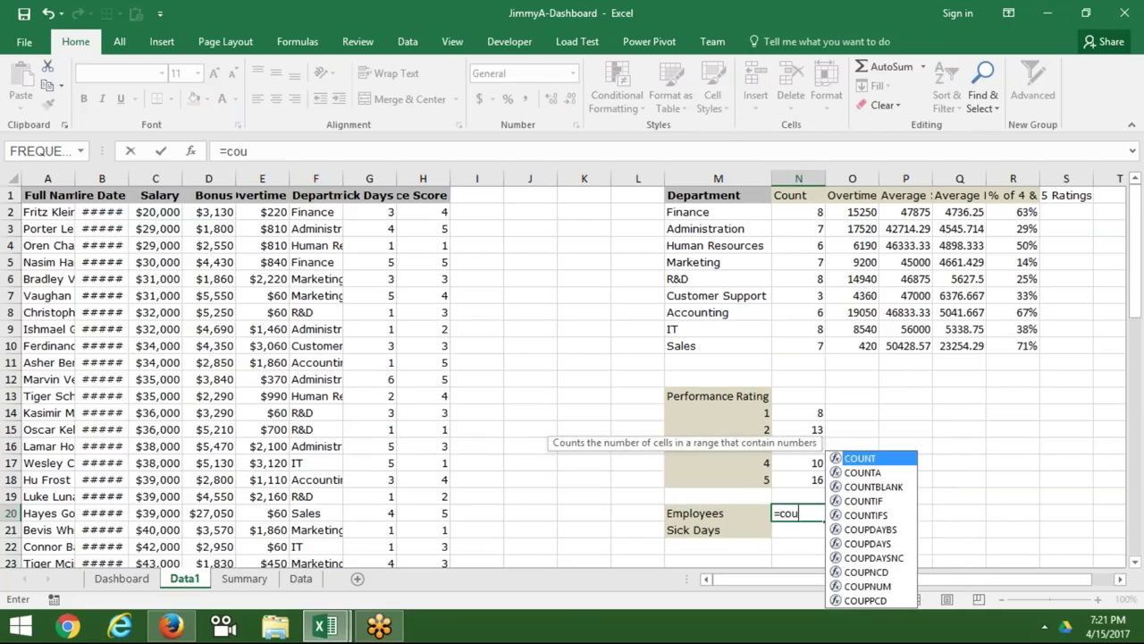
key(Down)
key(Tab)
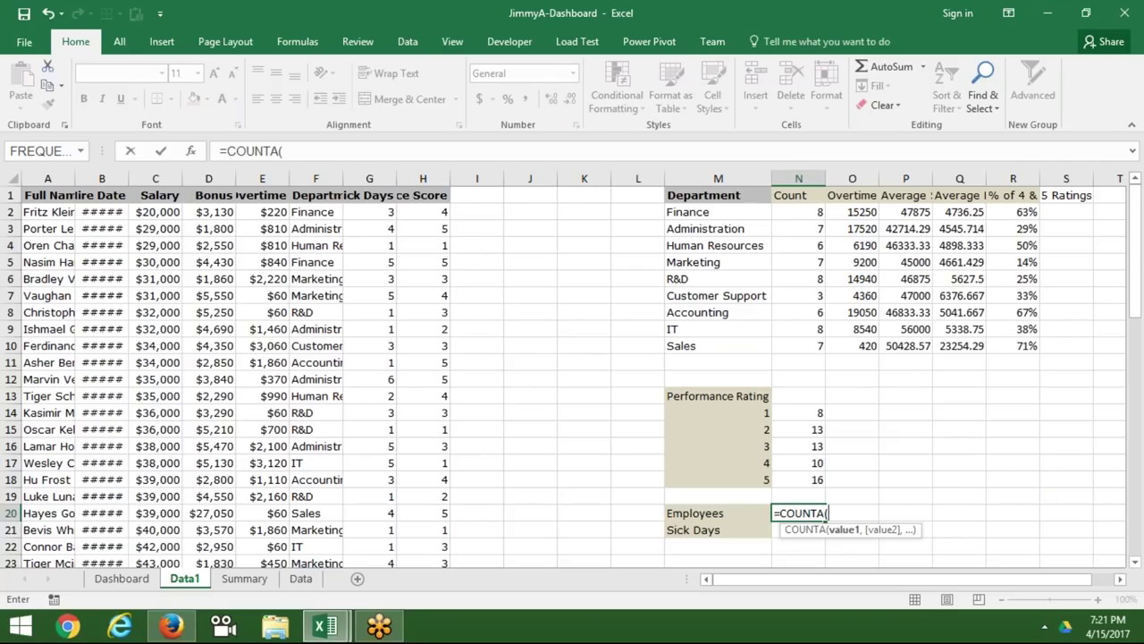
click(58, 179)
key(Return)
key(Up)
click(317, 151)
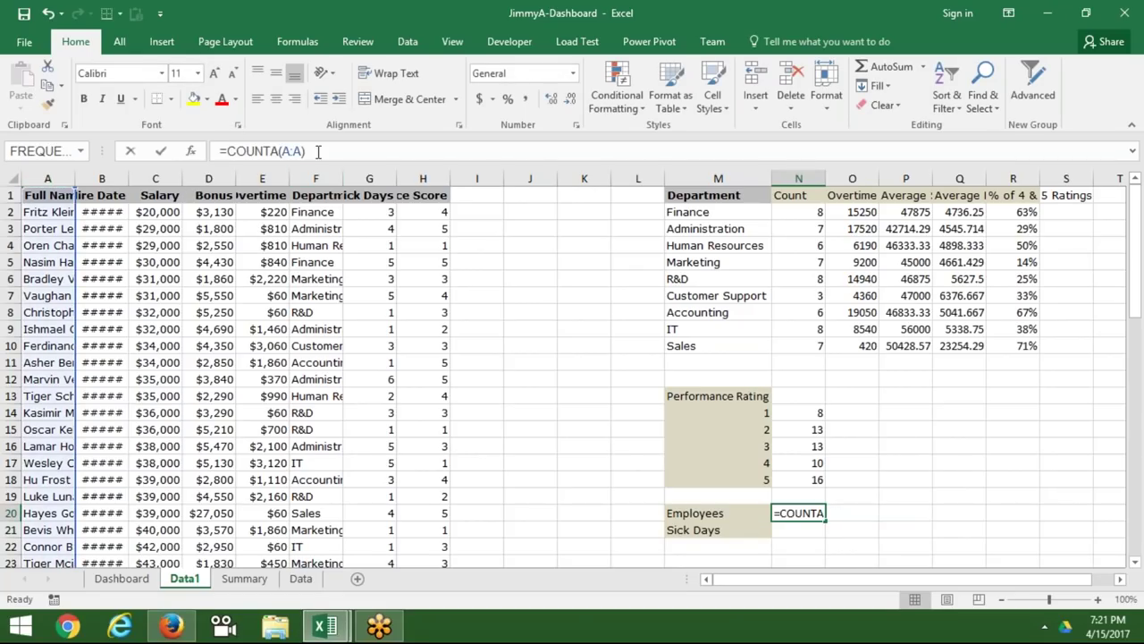
text(-1)
key(Return)
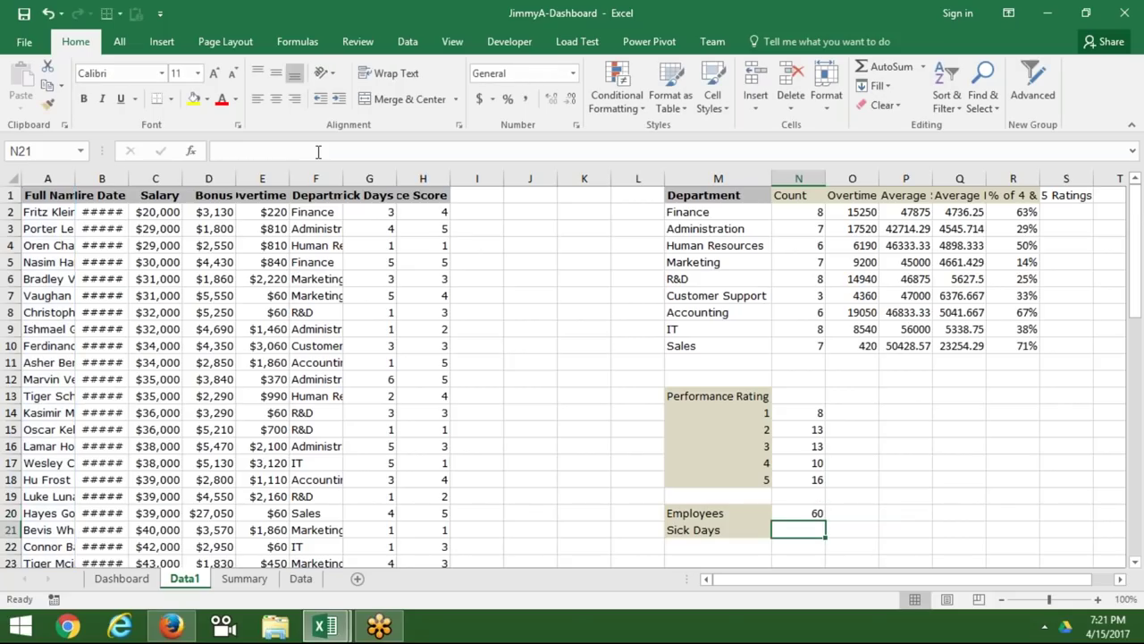
Enter =SUM(G:G) in N21 to total 193 sick days.
text(=)
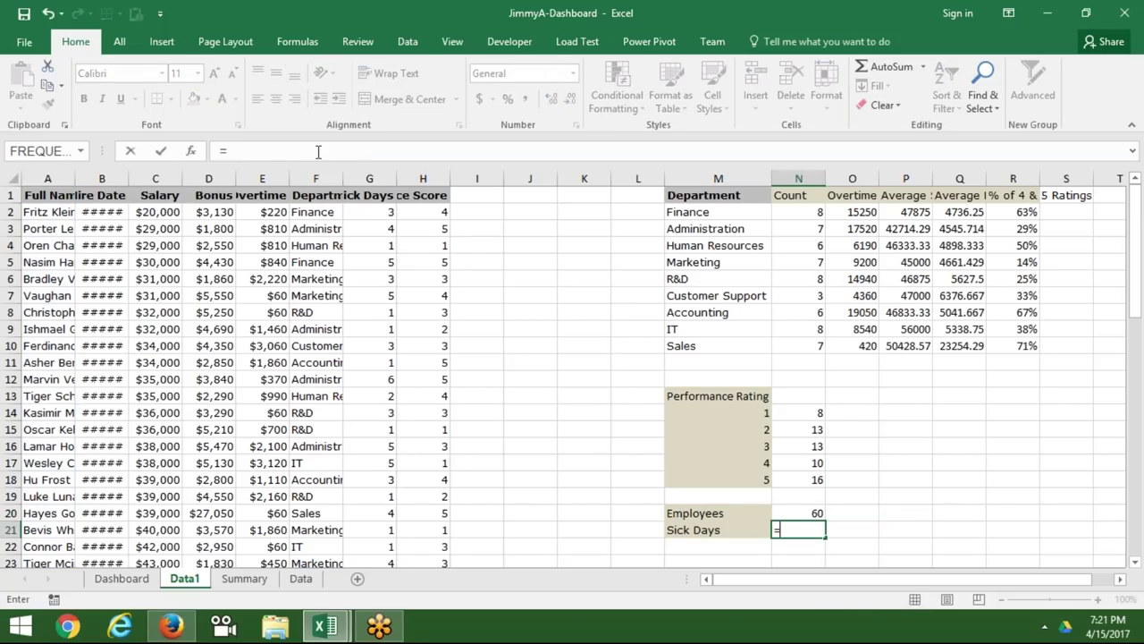
text(sum()
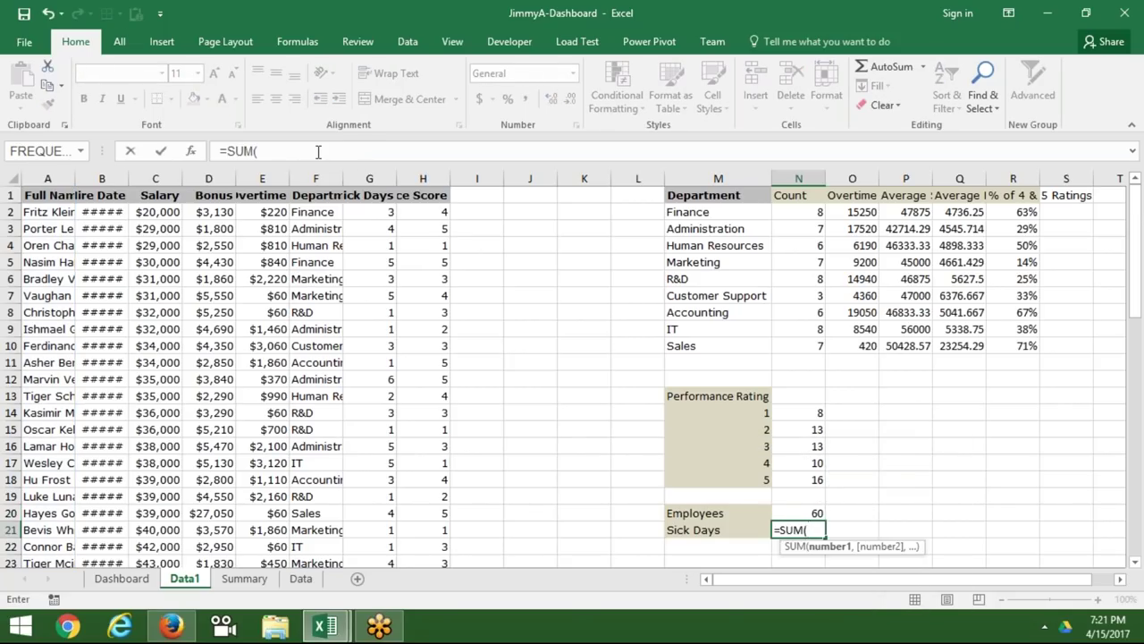
click(366, 175)
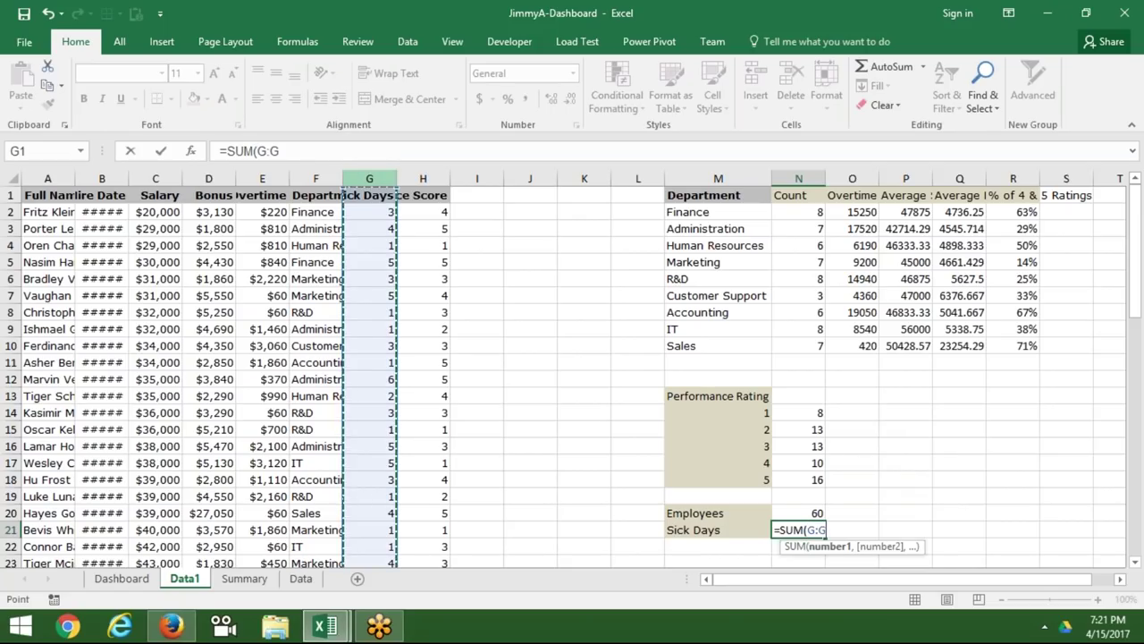
text())
key(Return)
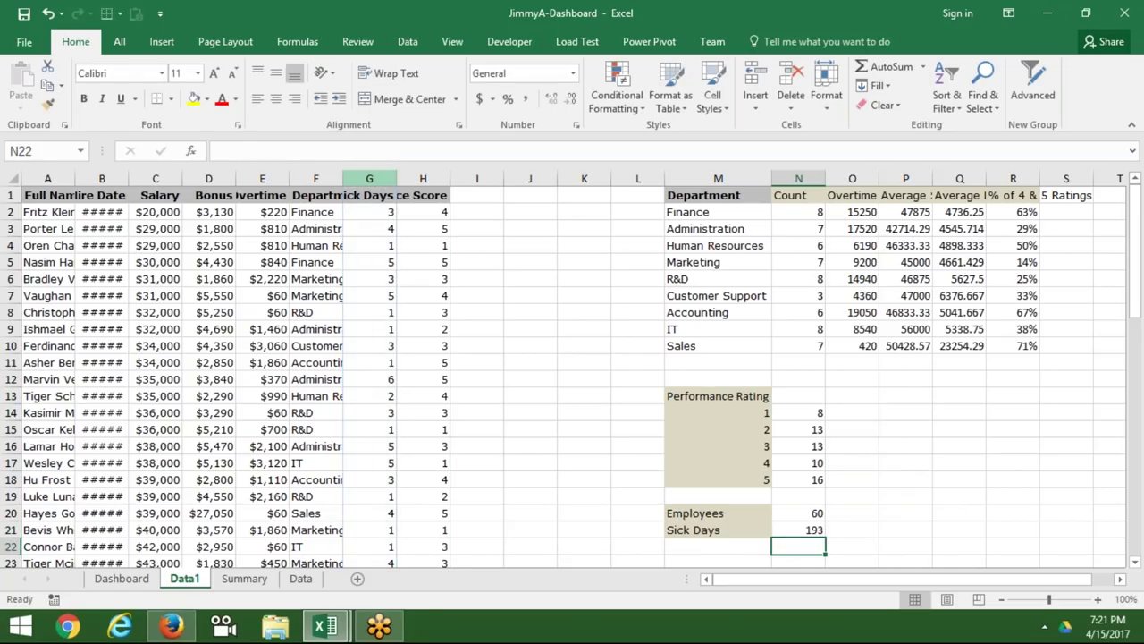
key(Down)
key(Down)
key(Down)
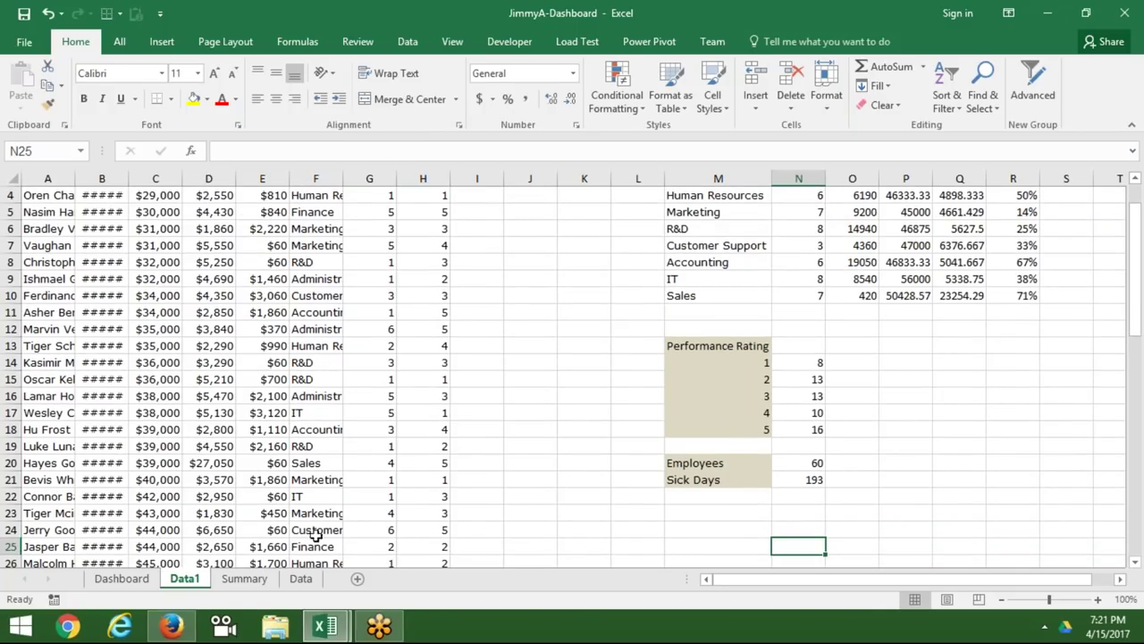
On the Data sheet, inspect the New Starters COUNTIFS formula in M14 without changing it.
click(300, 579)
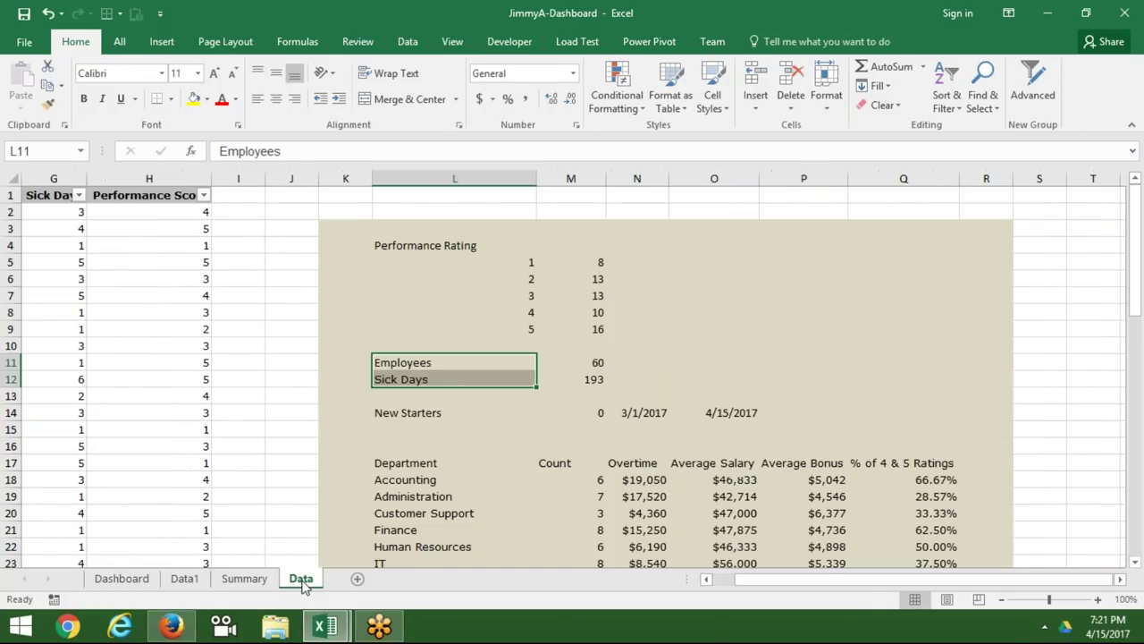
click(406, 424)
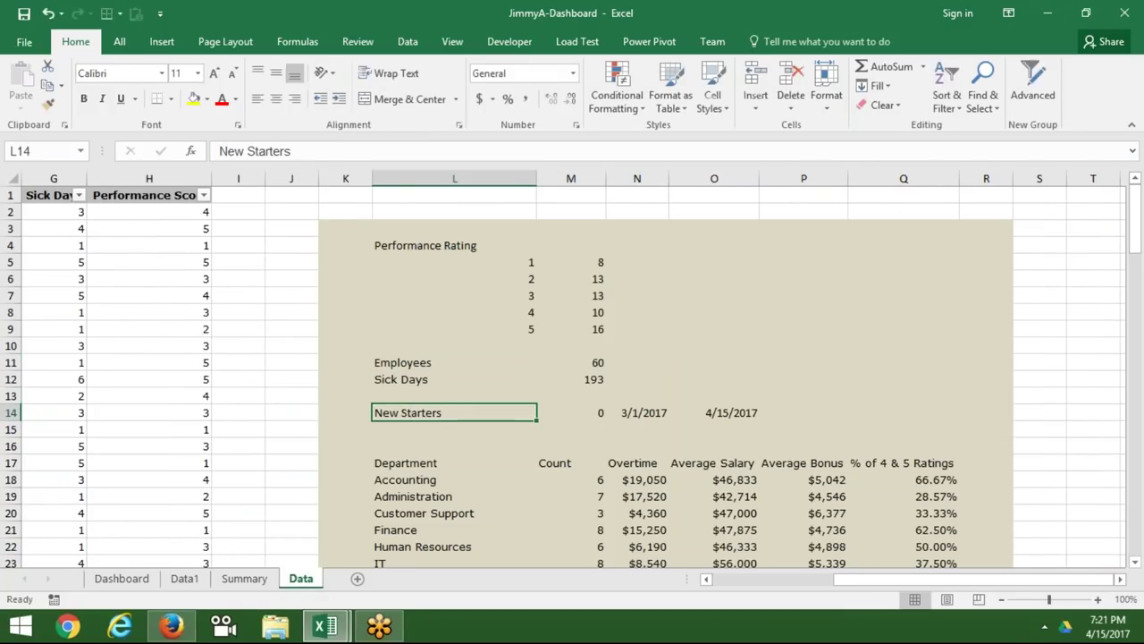
key(Right)
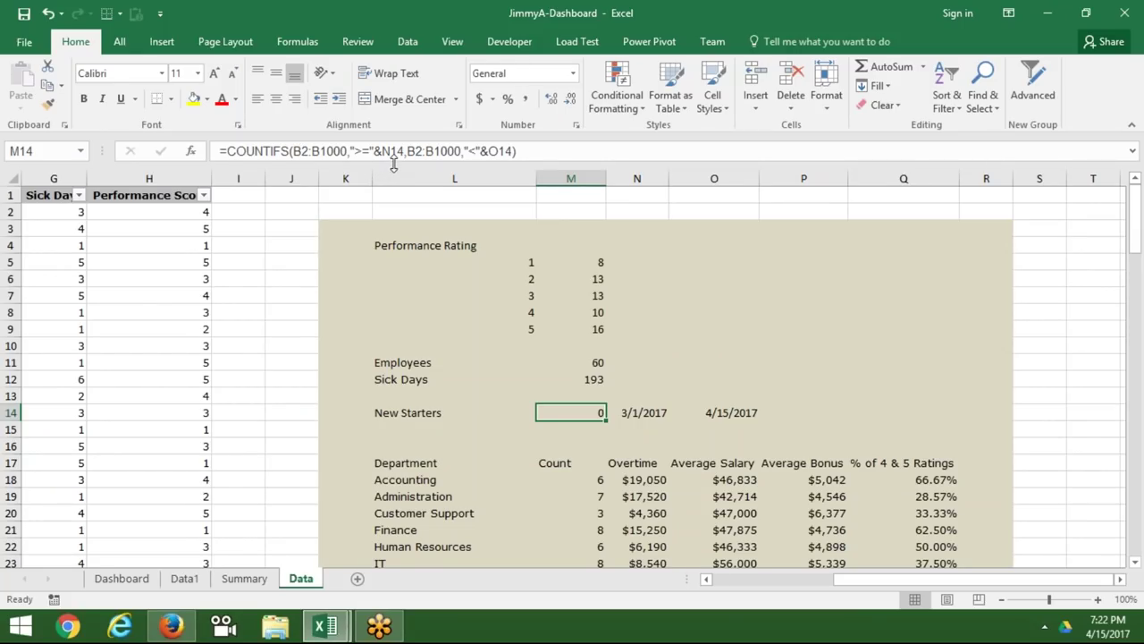
click(397, 151)
key(ctrl+Return)
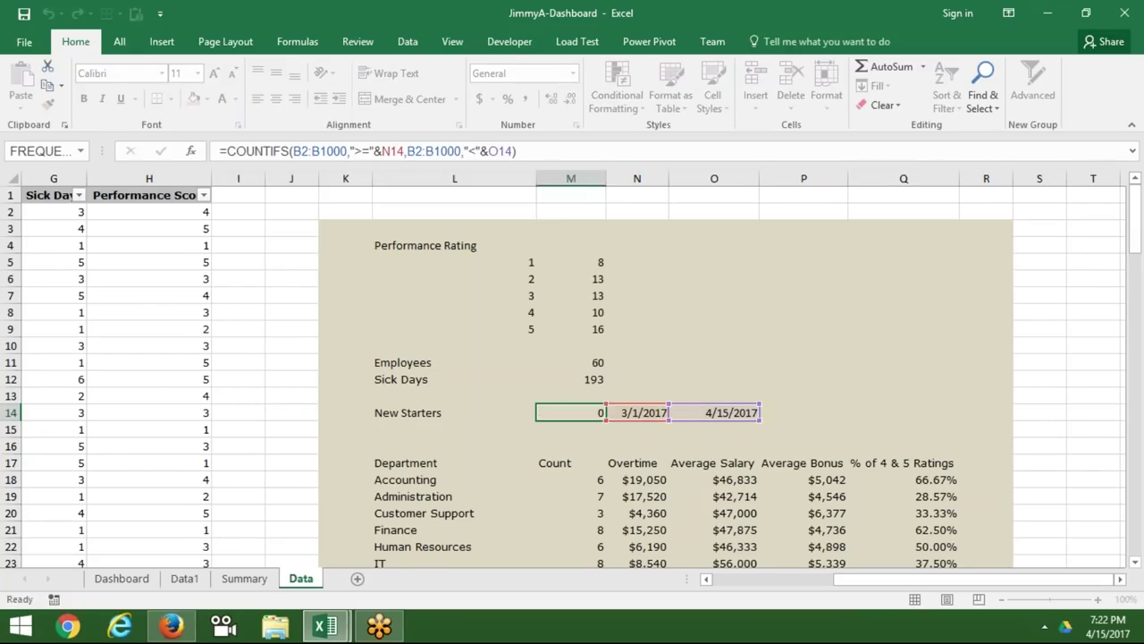
Review the DATE start-date and TODAY end-date formulas in N14 and O14.
click(642, 417)
key(Down)
key(Down)
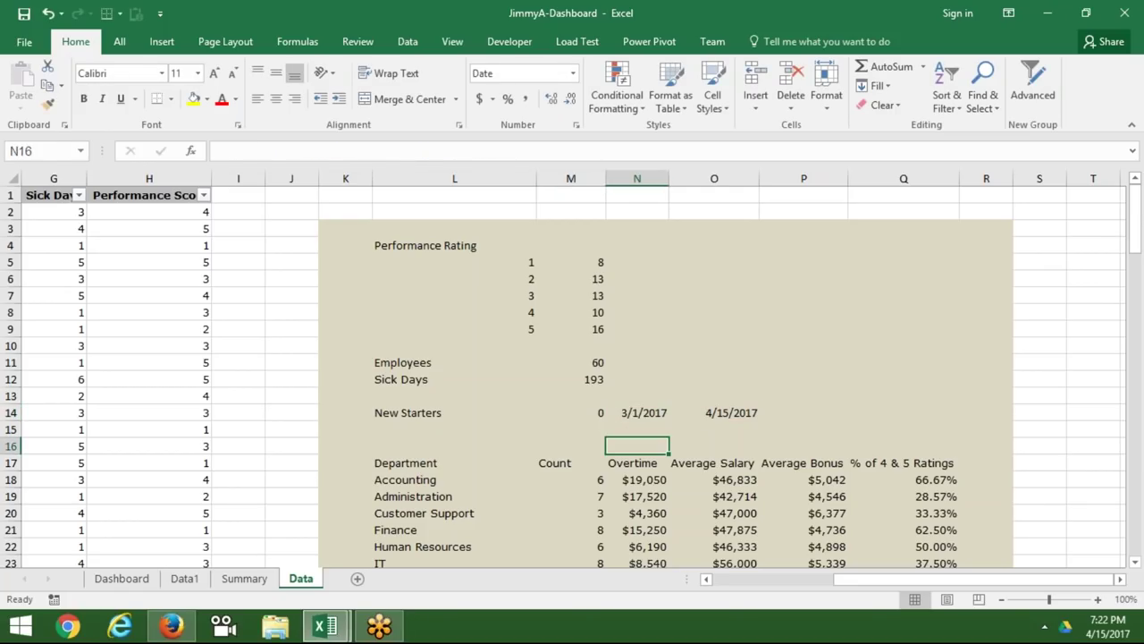
click(643, 411)
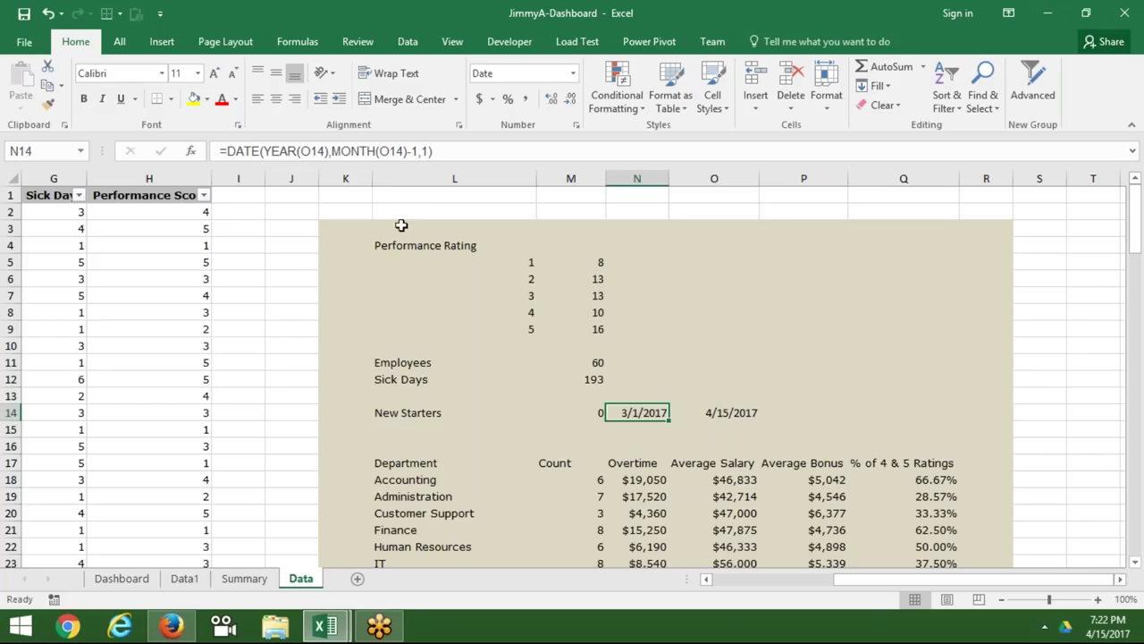
click(317, 154)
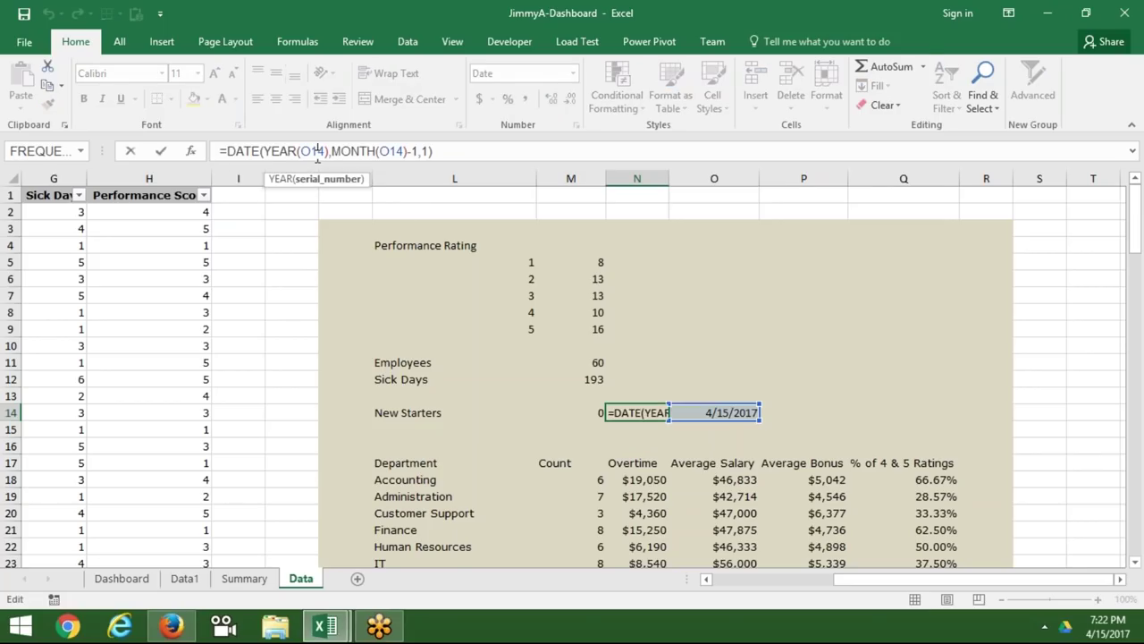
key(Escape)
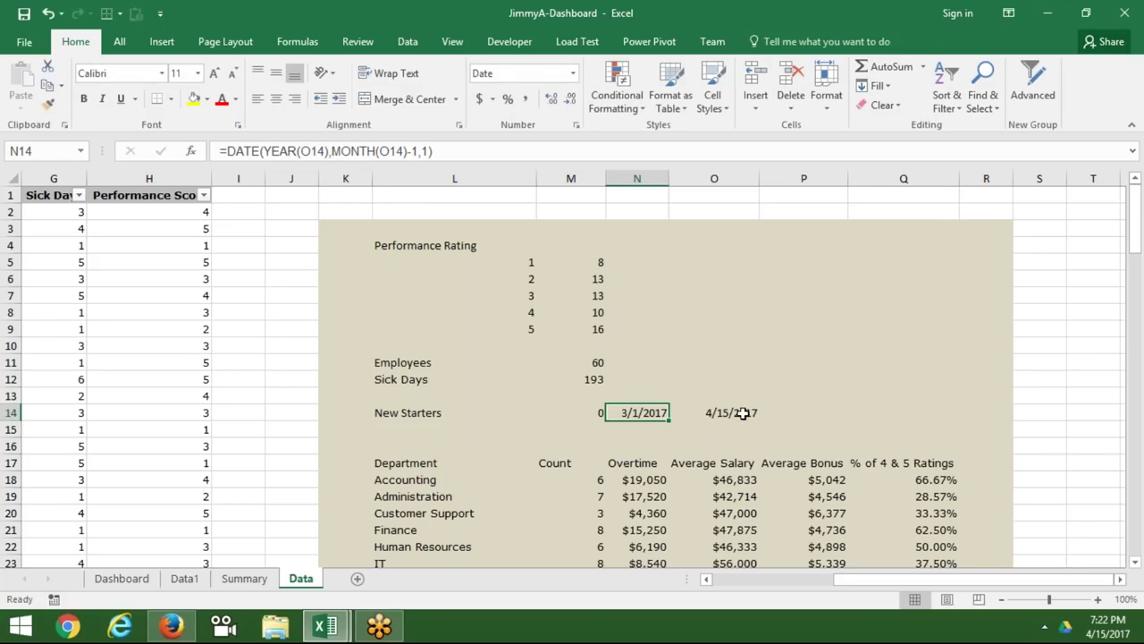
click(743, 413)
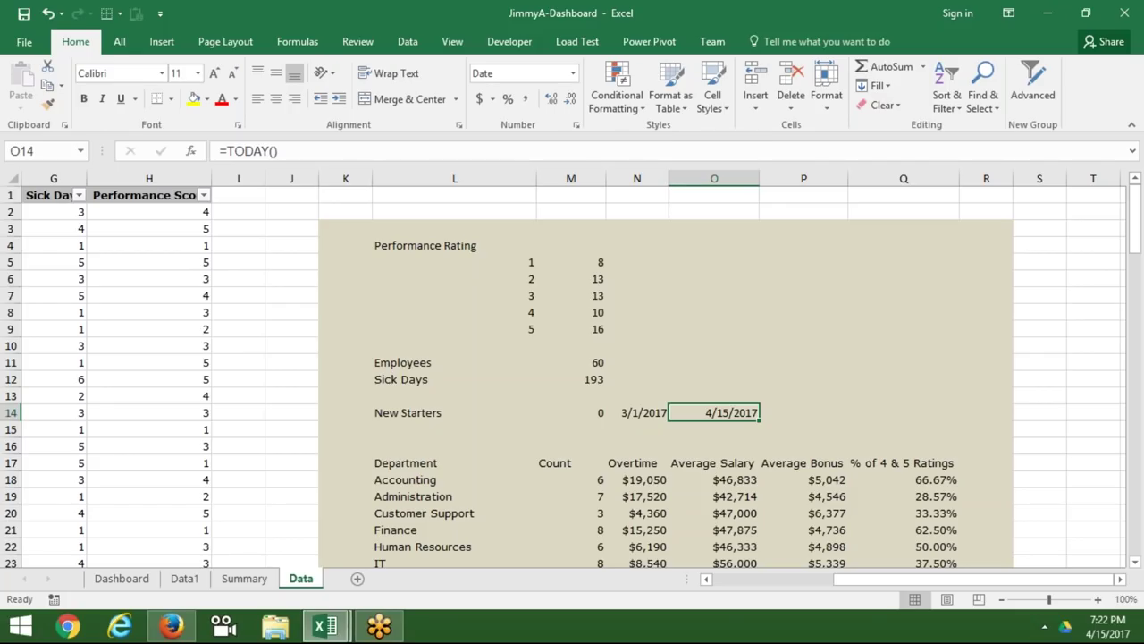
click(572, 413)
click(637, 412)
click(714, 413)
click(637, 412)
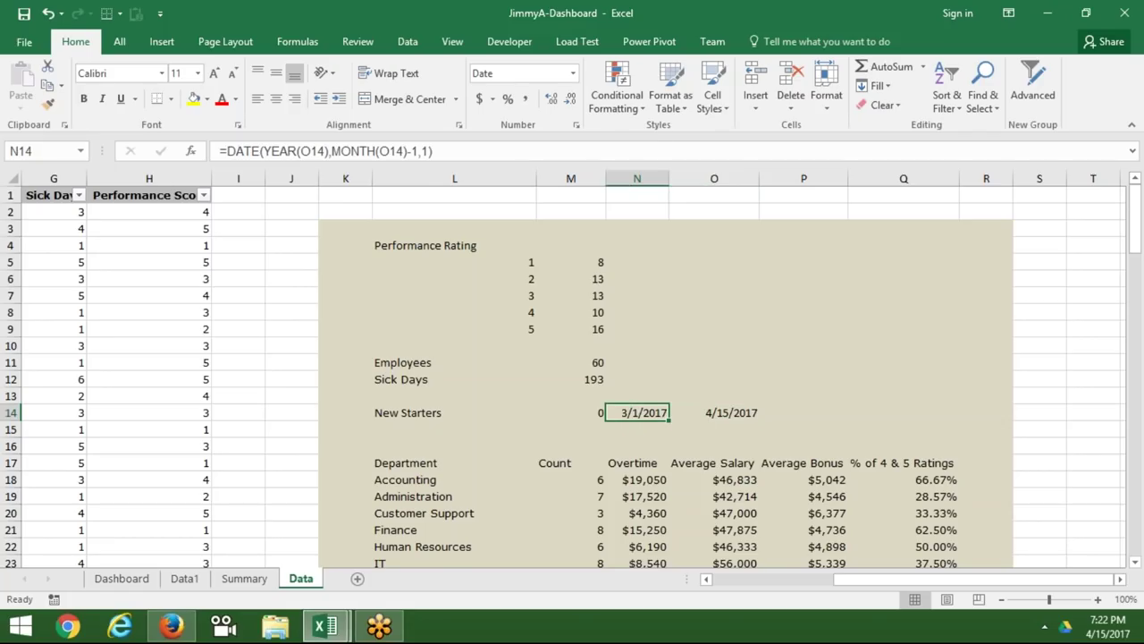
click(571, 412)
click(637, 412)
Copy the New Starters label into Data1's M23, below Sick Days.
click(455, 413)
key(ctrl+c)
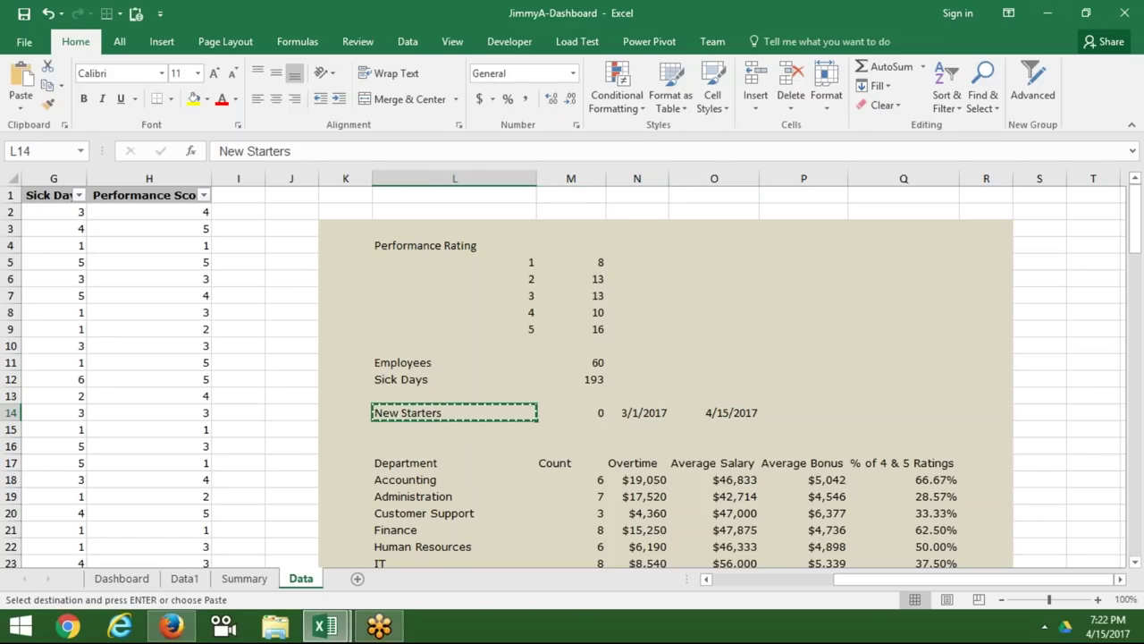
click(258, 589)
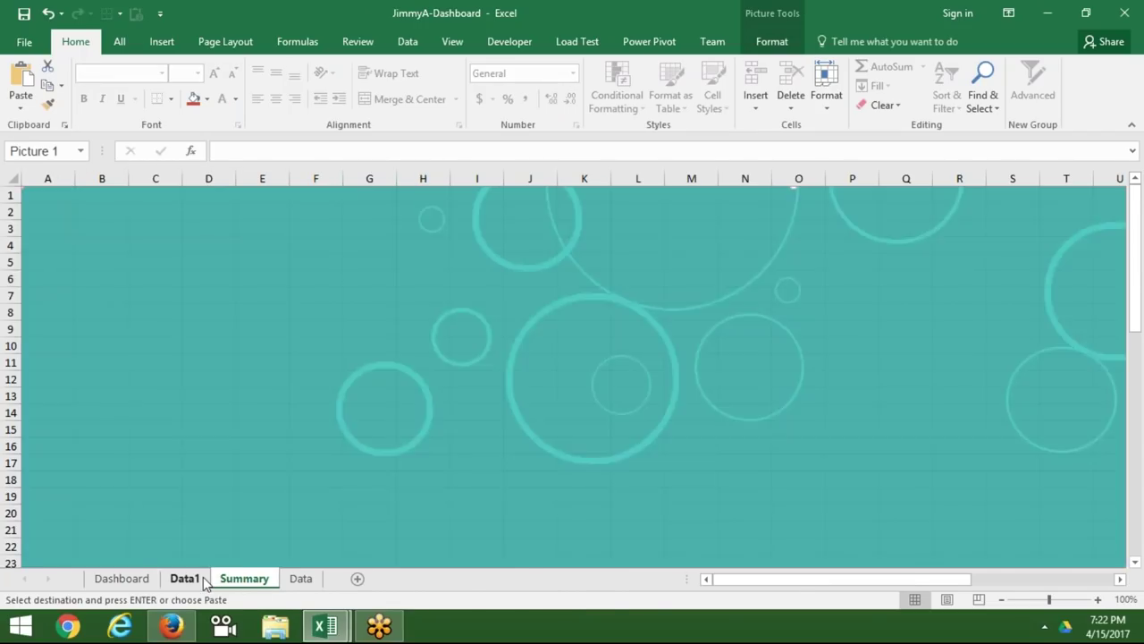
click(201, 579)
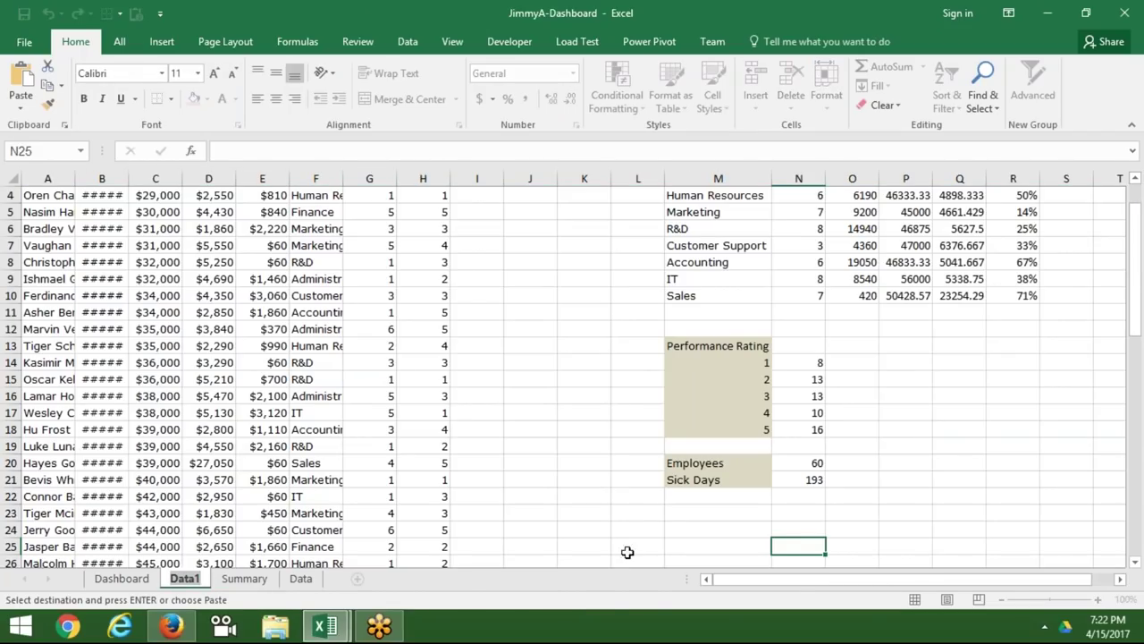
click(697, 516)
key(ctrl+v)
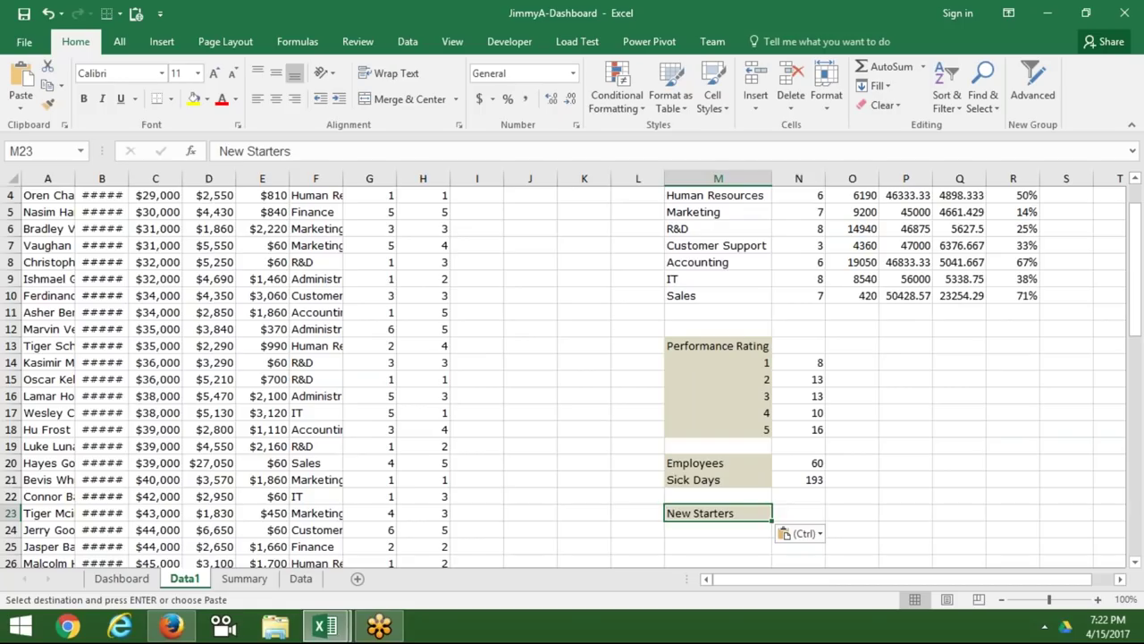
click(798, 512)
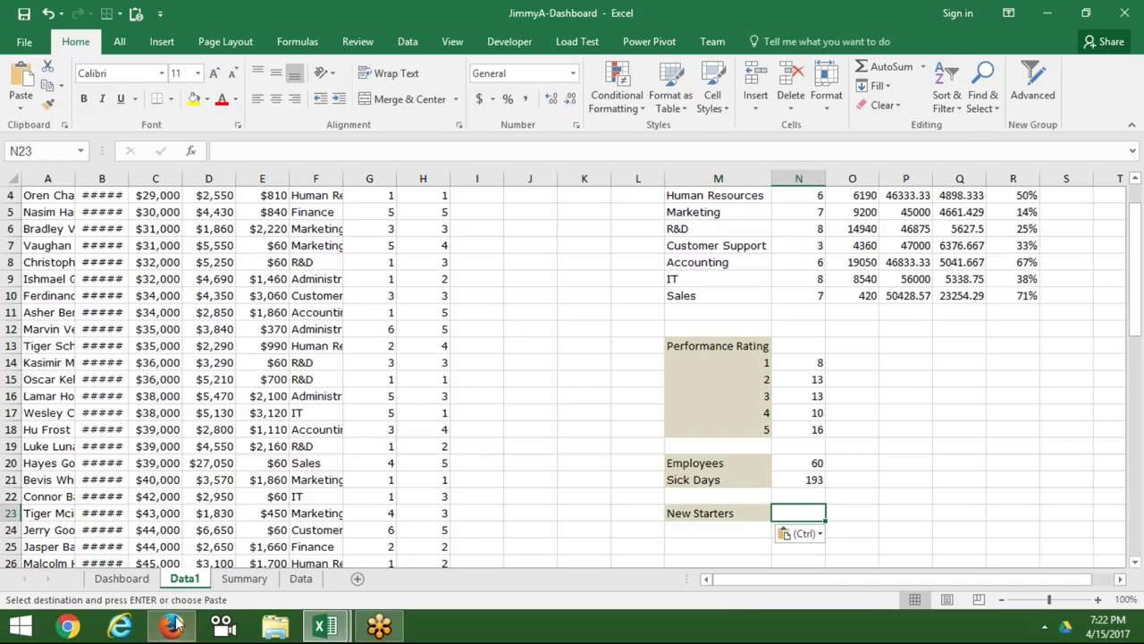
Copy the New Starters count and date cells M14:O14 from the Data sheet.
click(132, 581)
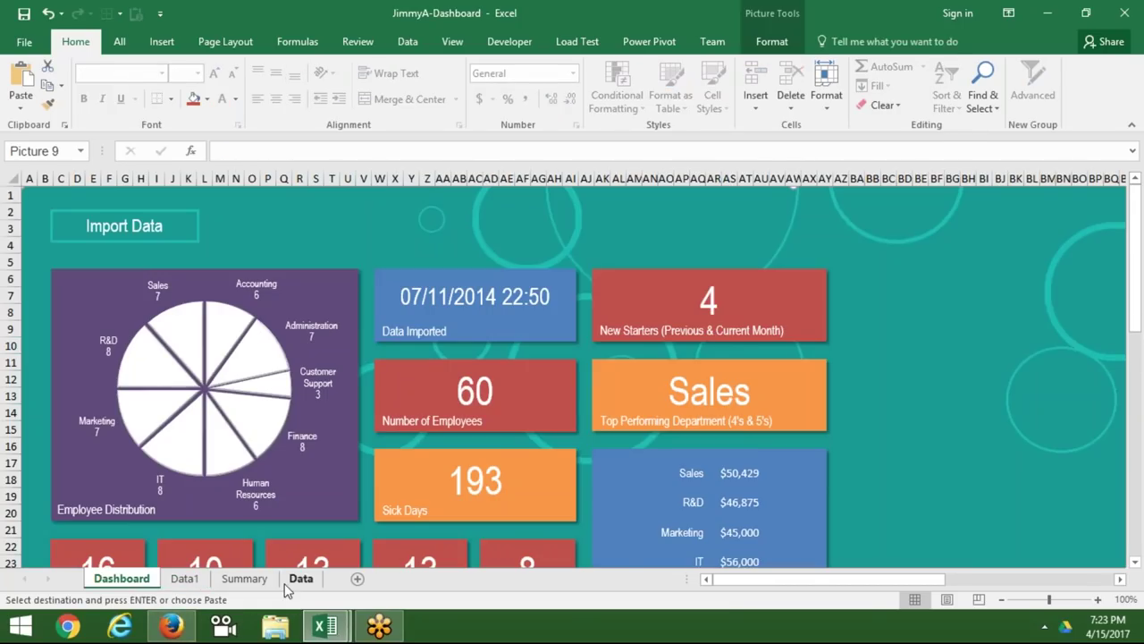
click(301, 579)
click(635, 416)
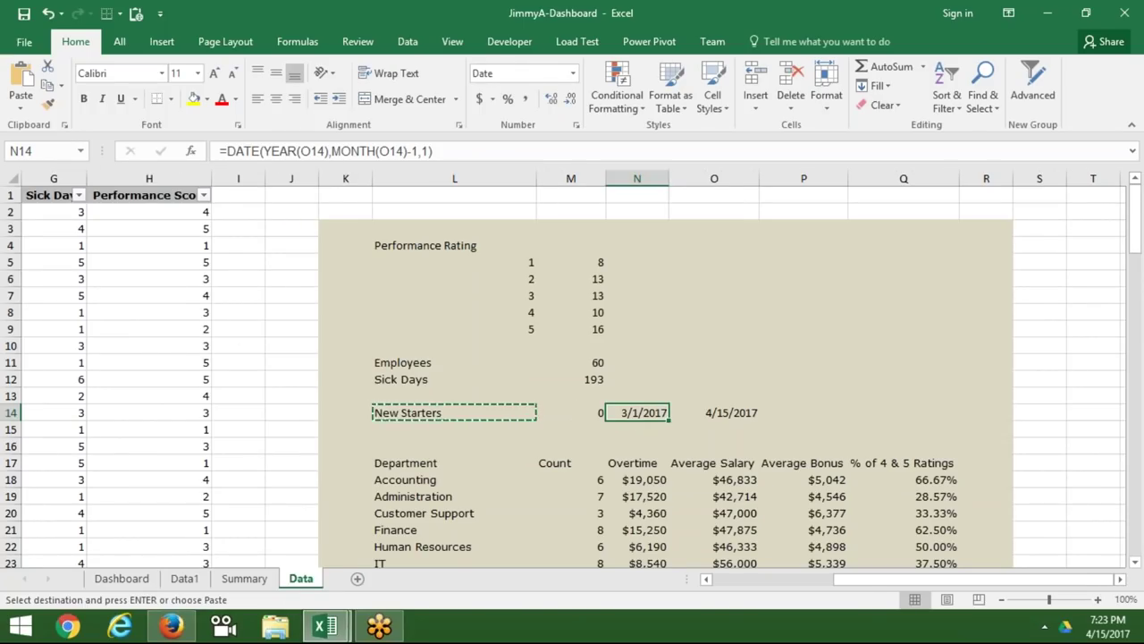
drag(635, 416, 715, 413)
key(Left)
key(shift+Right)
key(shift+Right)
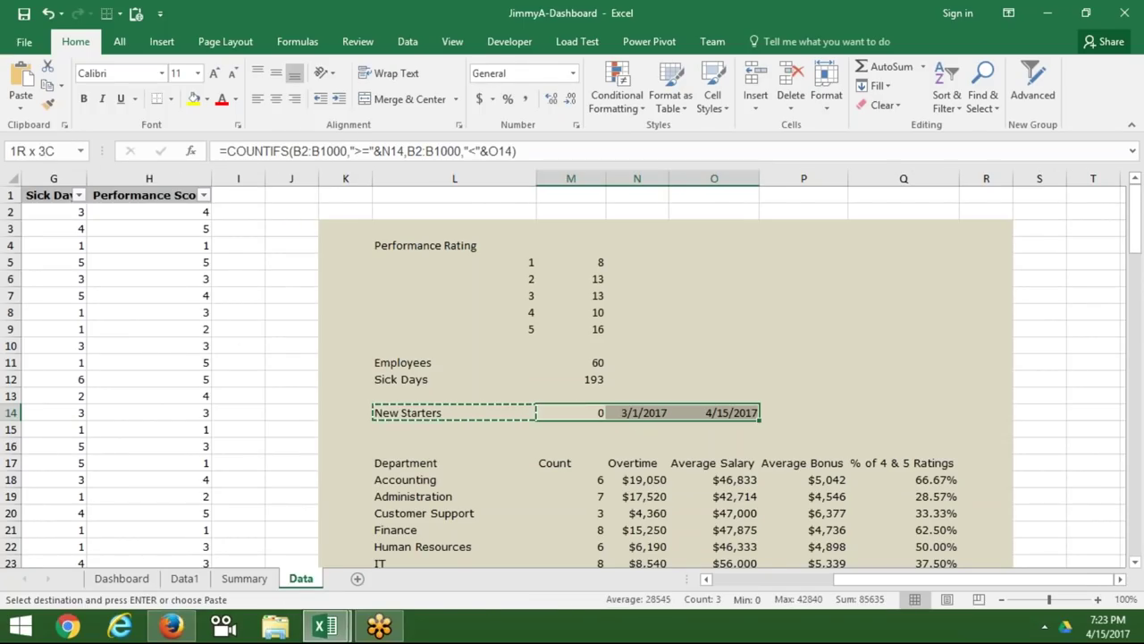
key(ctrl+c)
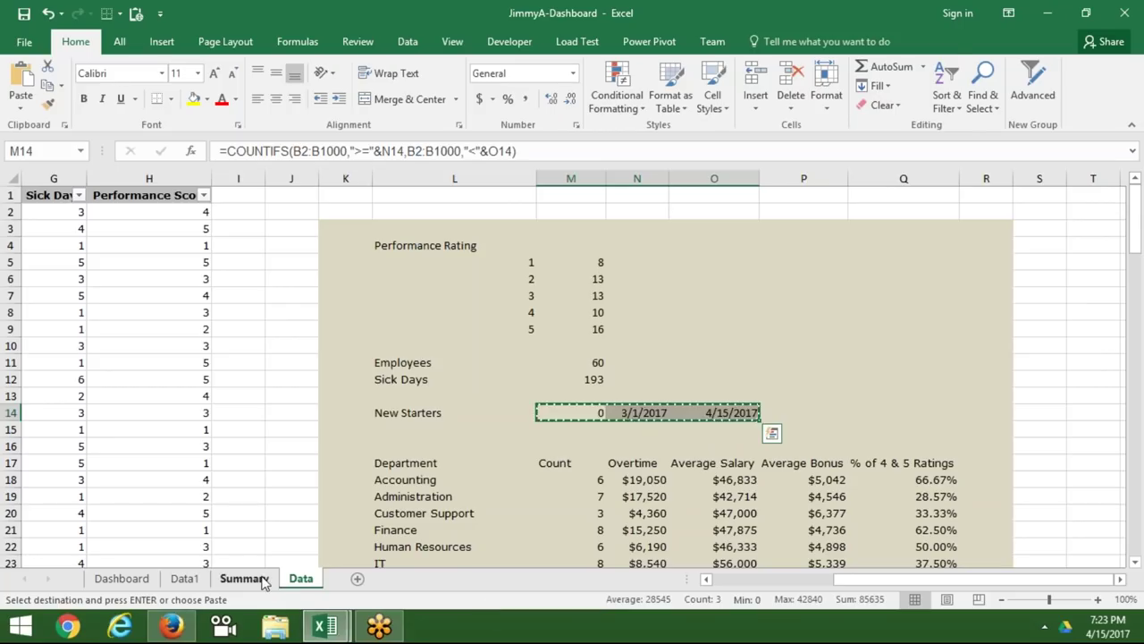
click(255, 579)
Paste the New Starters count and date formulas into Data1's row 23.
click(199, 581)
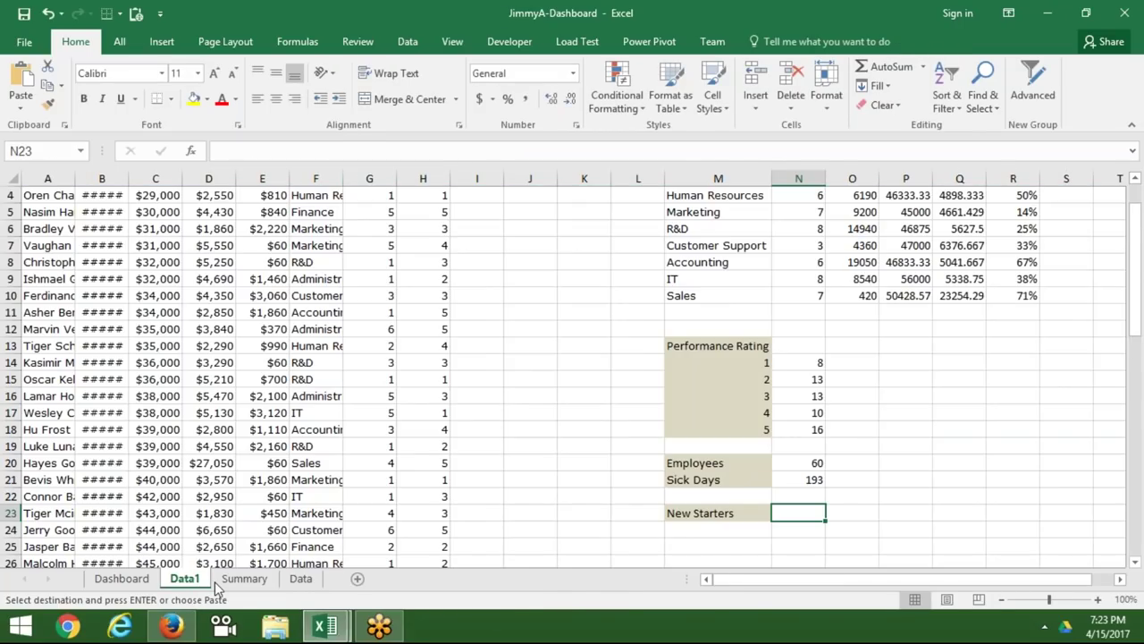
key(ctrl+v)
key(Escape)
click(905, 513)
double_click(906, 513)
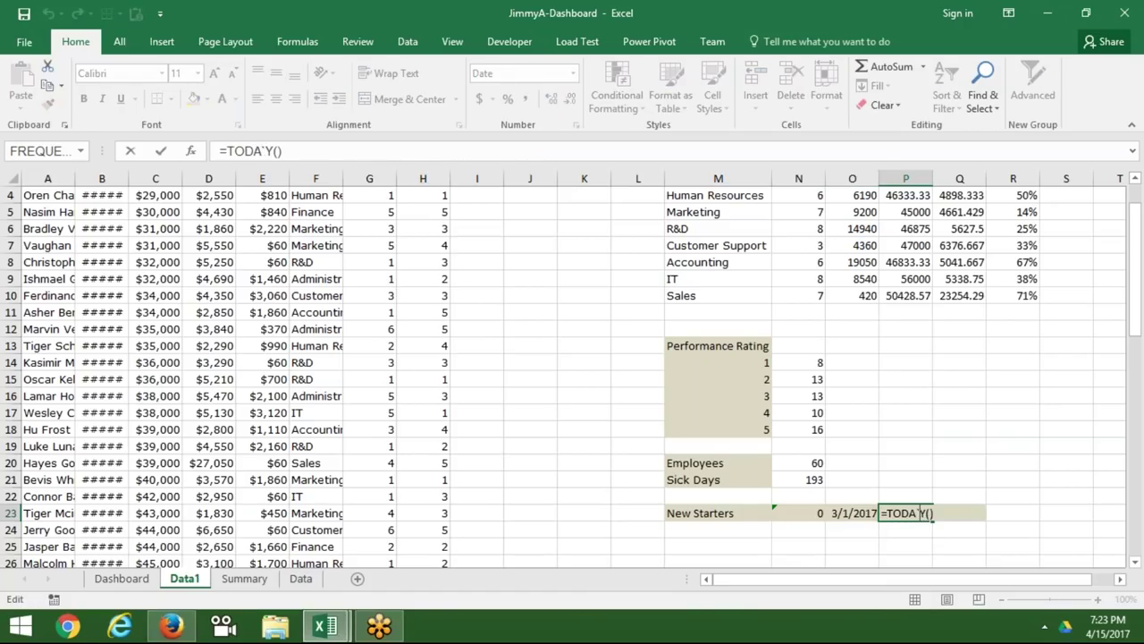
key(Escape)
key(Left)
drag(863, 514, 905, 515)
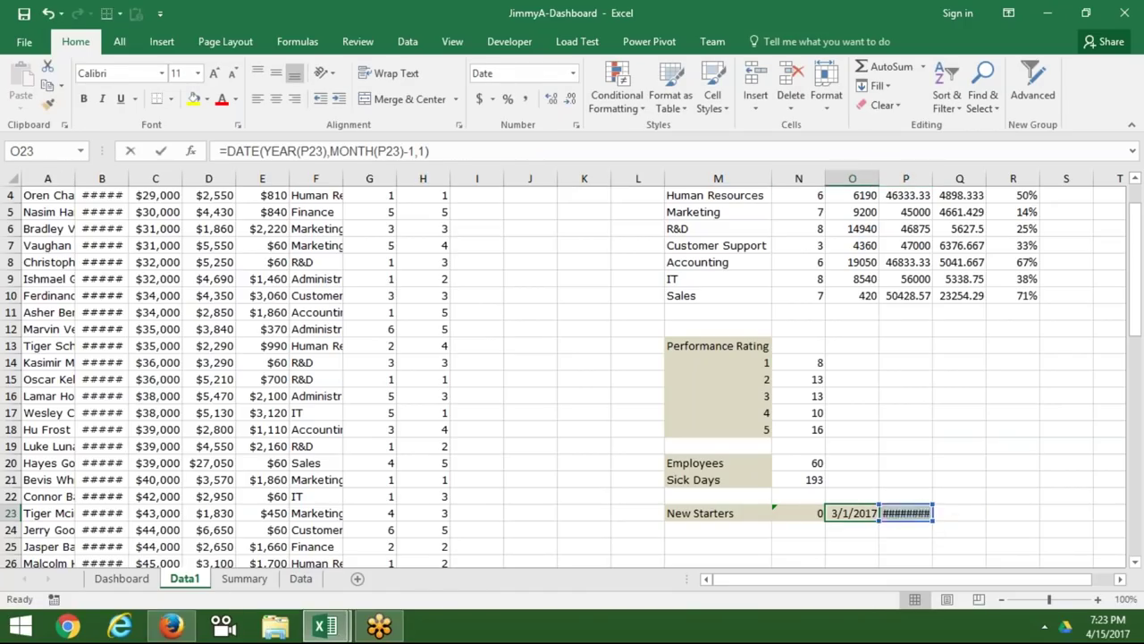
Change both COUNTIFS ranges in N23 from C11:C1009 to C1:C1009.
double_click(817, 513)
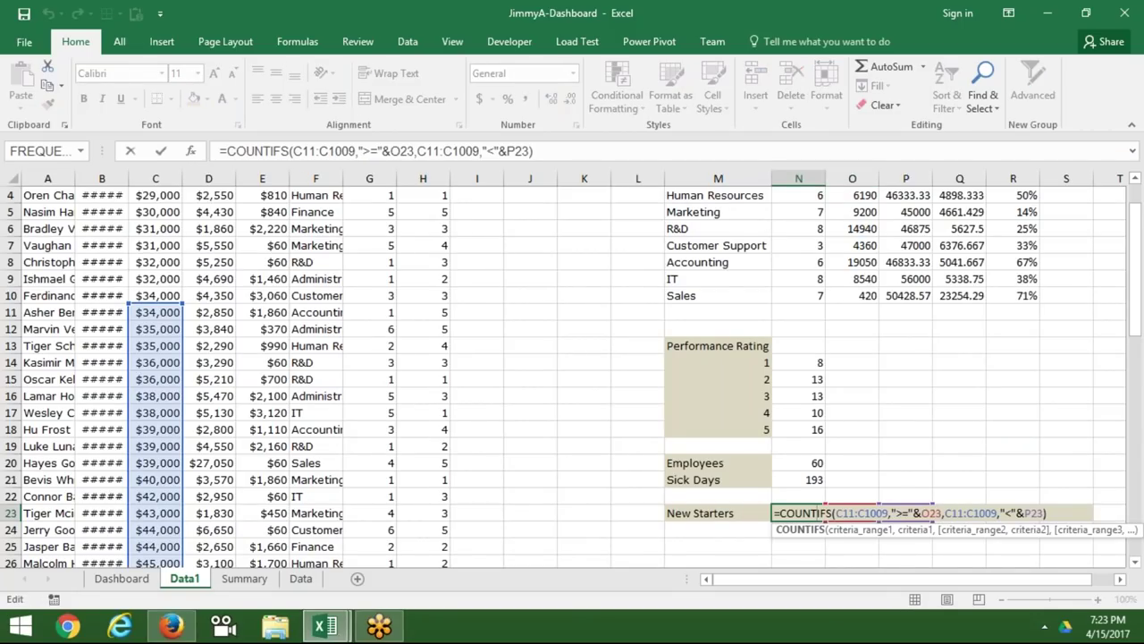
click(854, 512)
key(BackSpace)
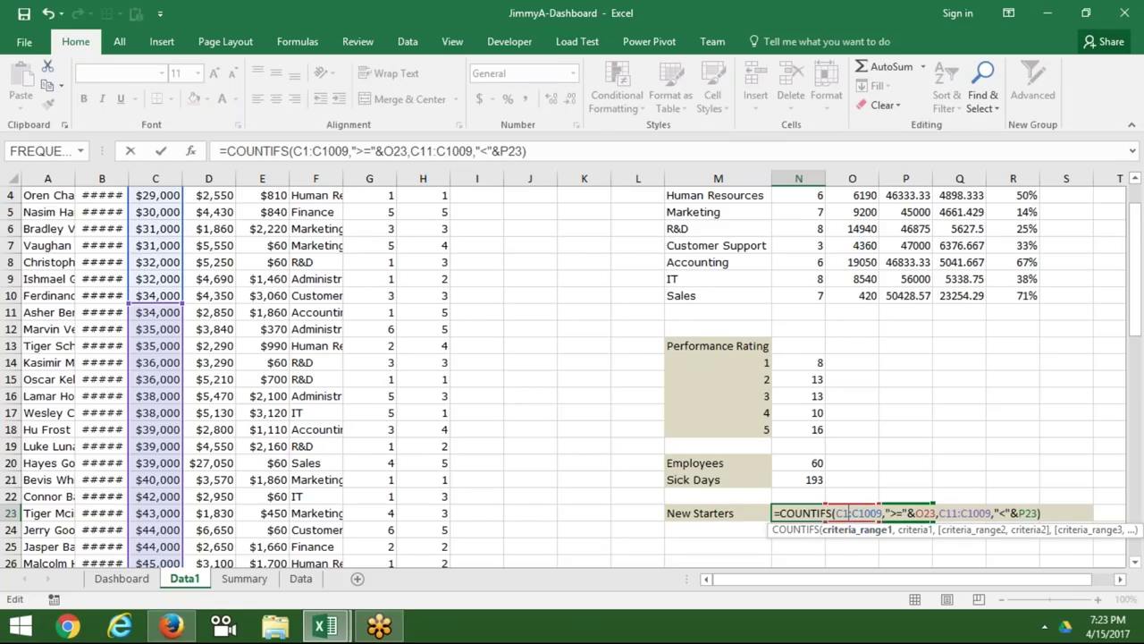
click(958, 512)
key(BackSpace)
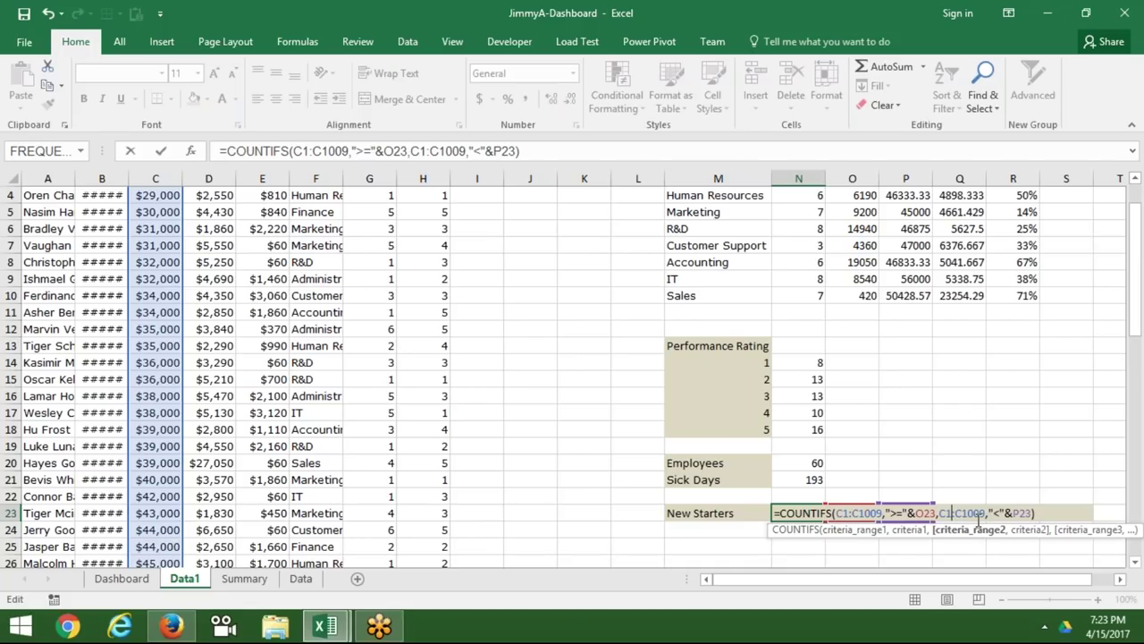
key(Return)
key(Up)
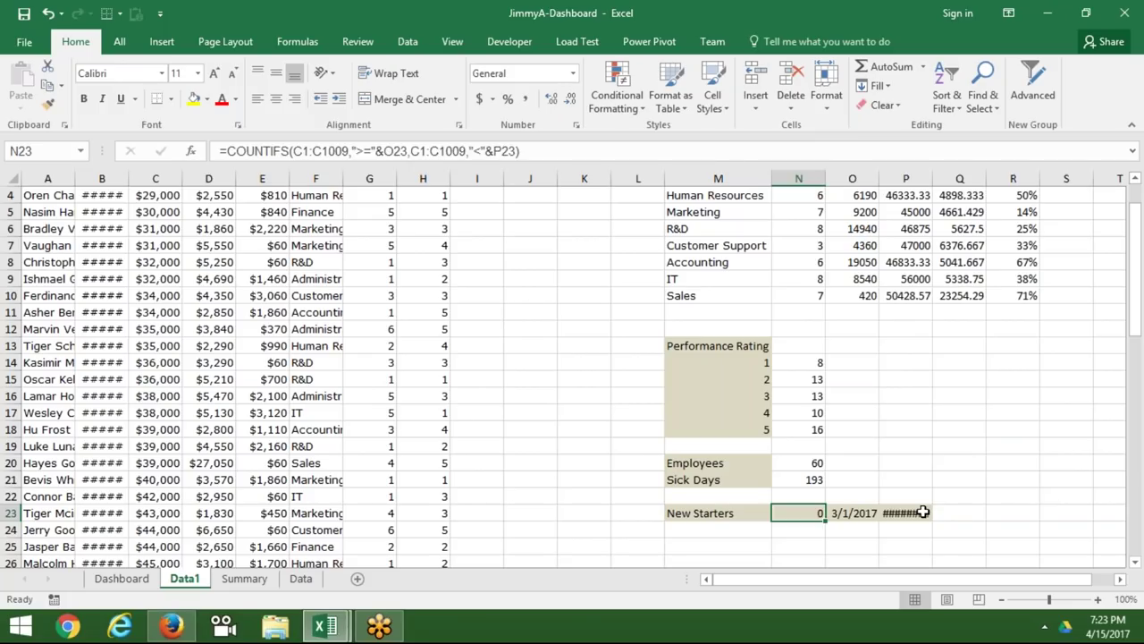
Autofit columns O and P so the dates display fully.
click(920, 512)
drag(877, 177, 904, 178)
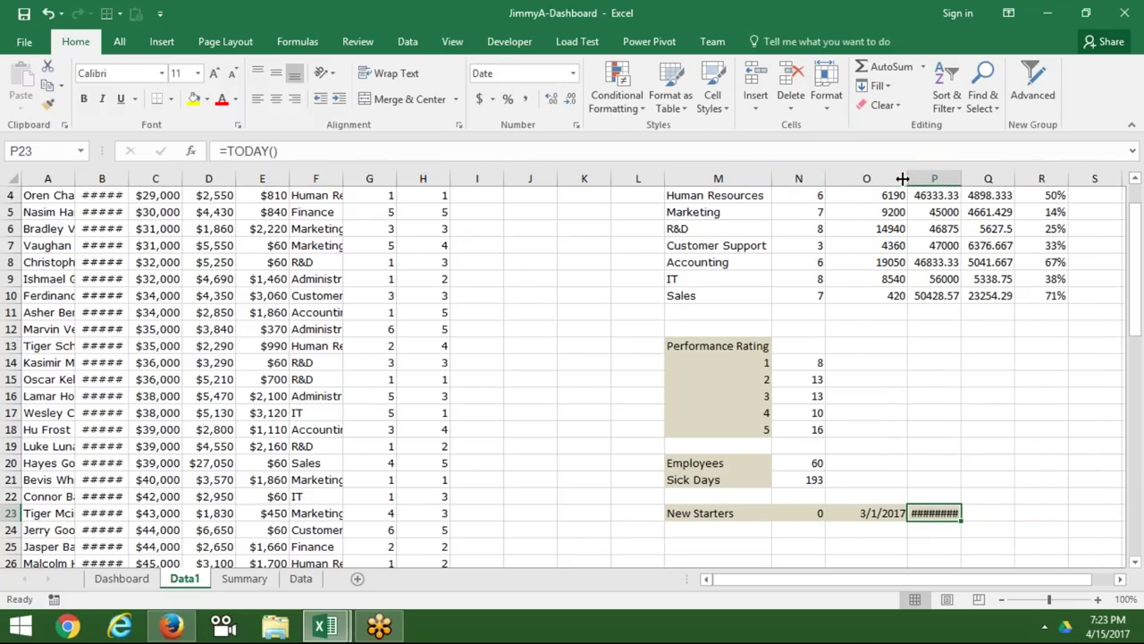
double_click(903, 178)
click(921, 179)
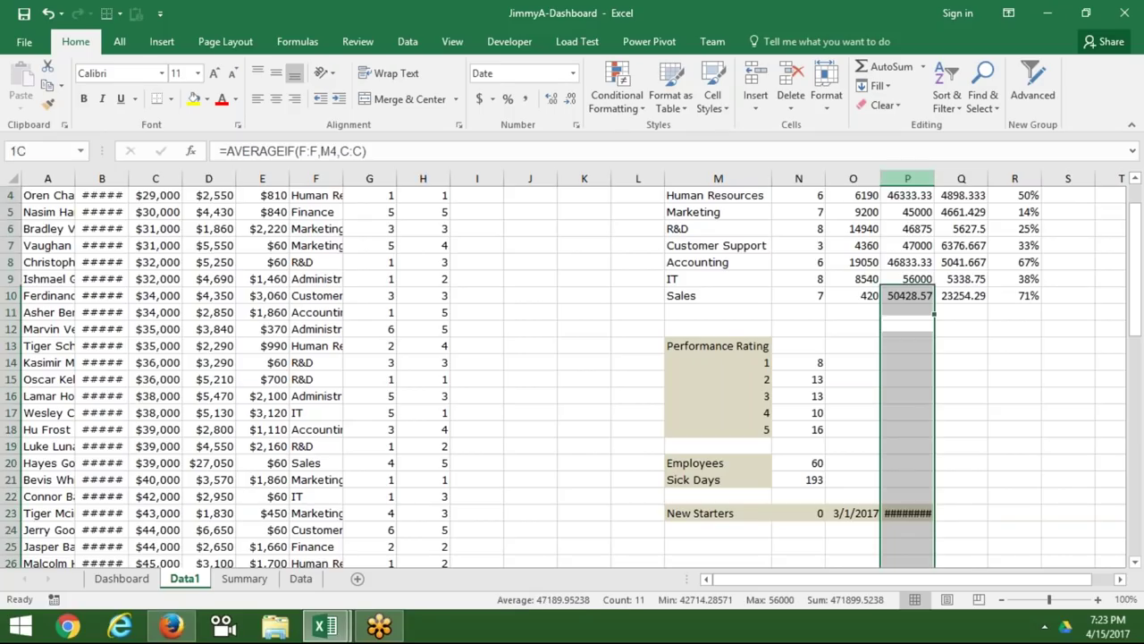
double_click(931, 182)
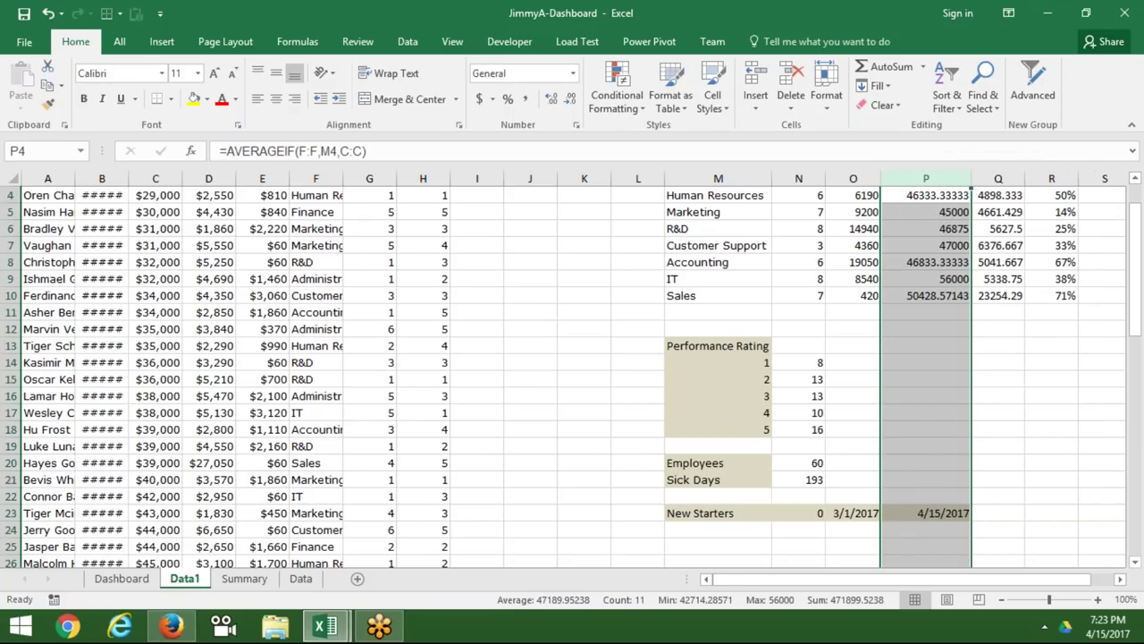
click(636, 362)
key(Up)
key(Up)
key(Up)
key(Up)
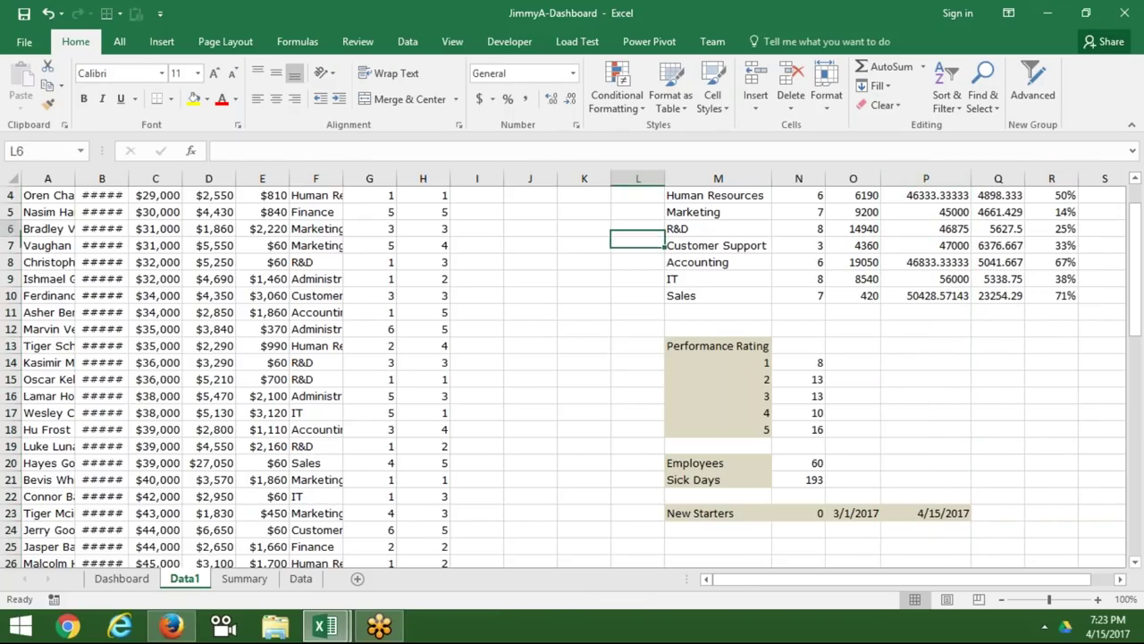
key(Up)
key(Up)
key(Up)
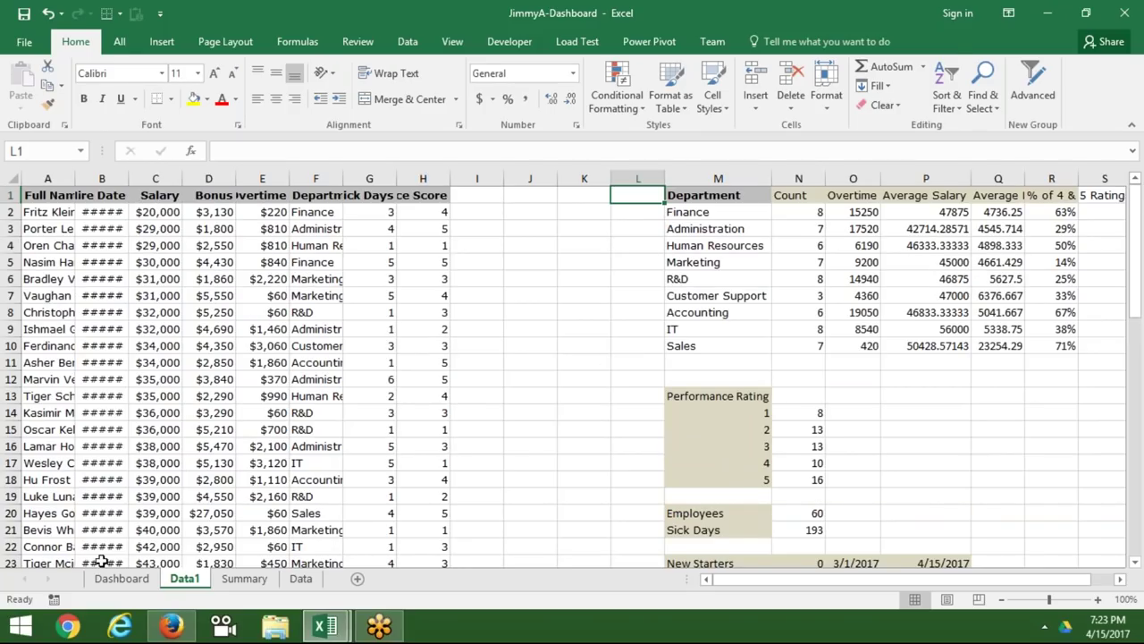
Select the Department and Count table L17:M26 on the Data sheet.
click(138, 586)
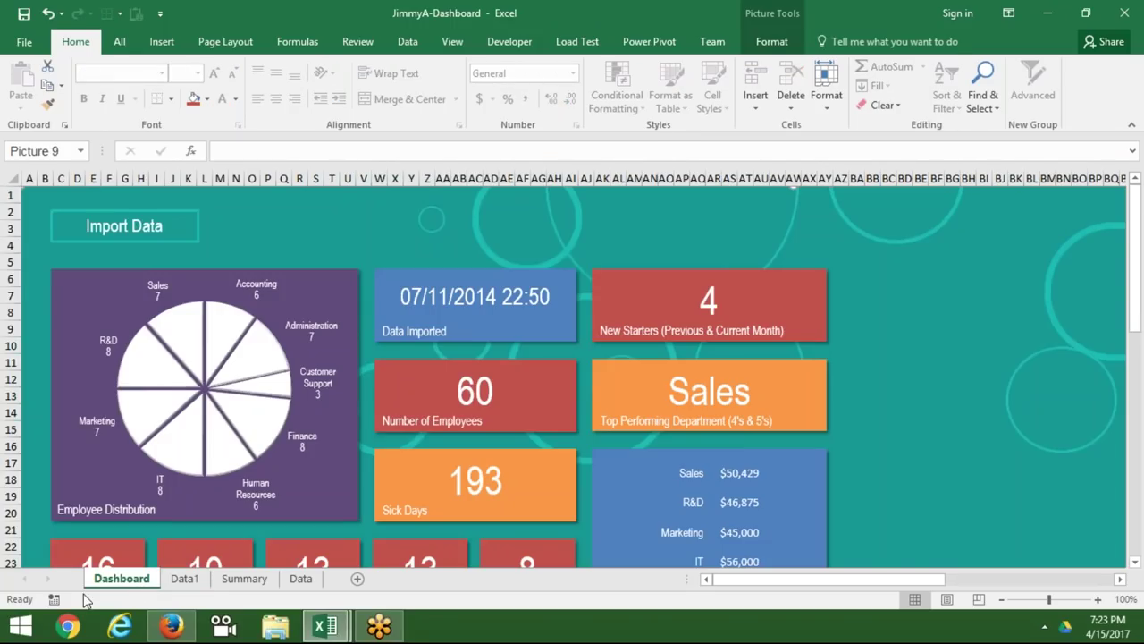
click(56, 304)
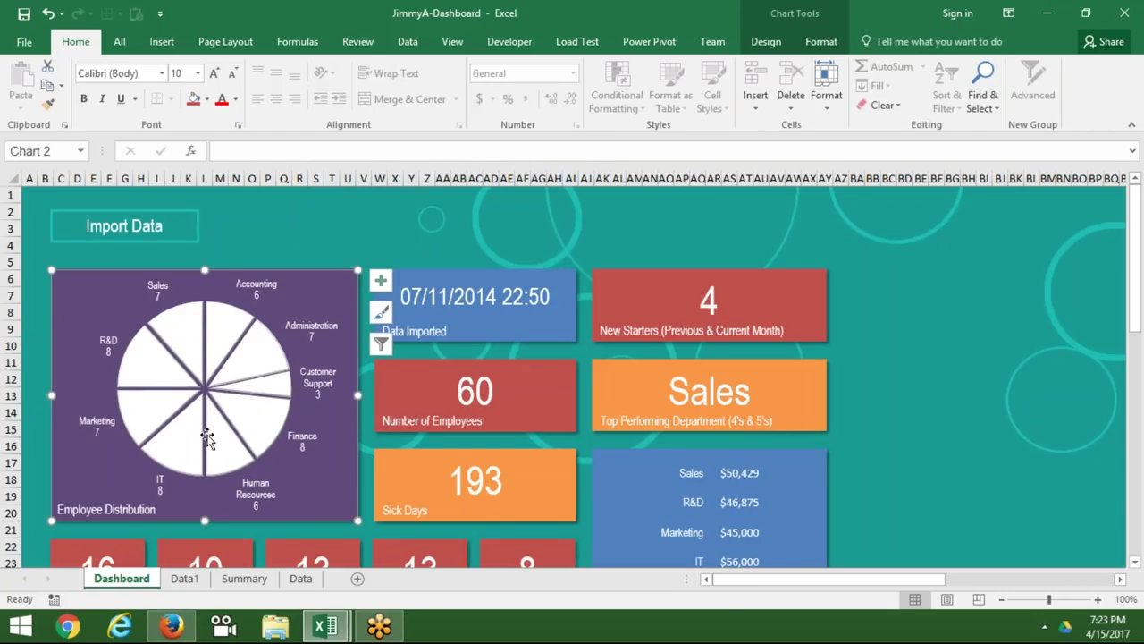
click(295, 581)
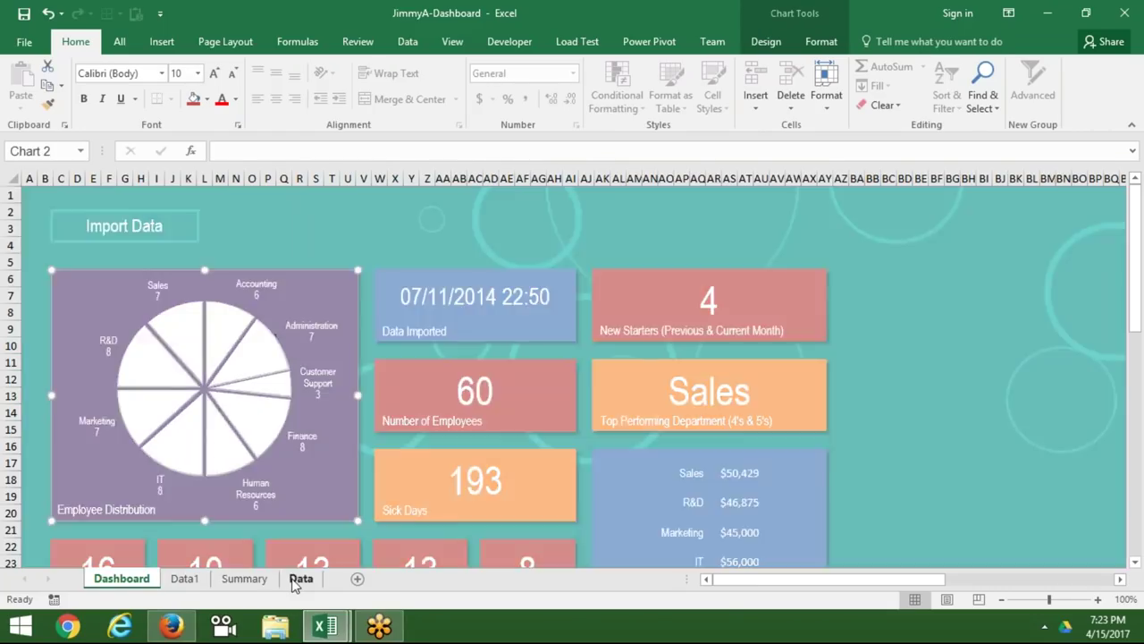
click(389, 512)
key(Up)
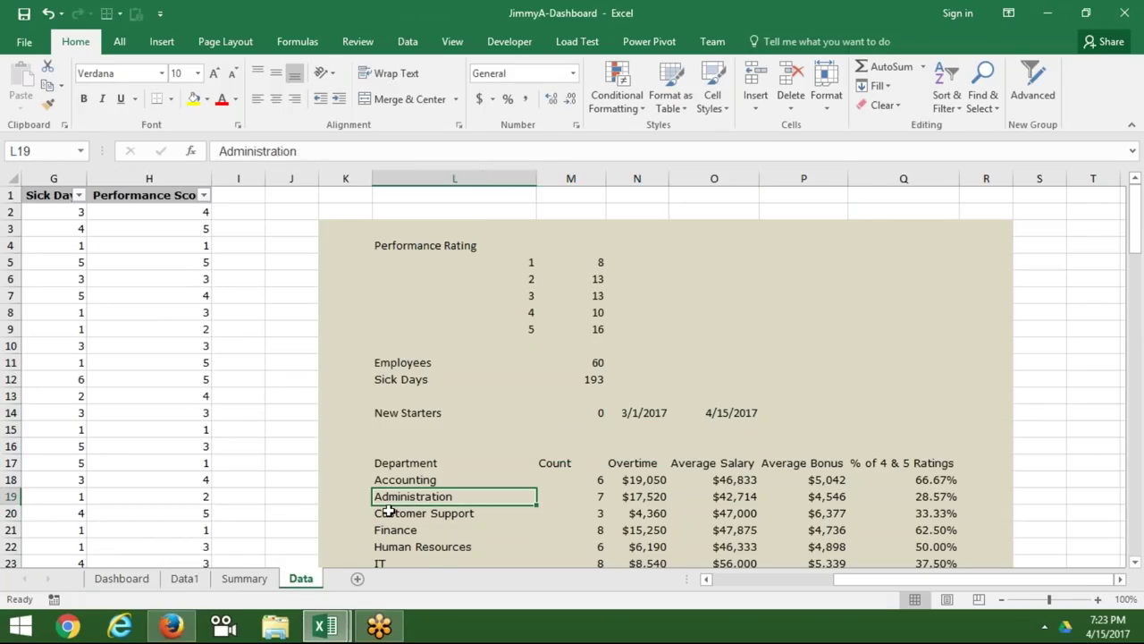
key(Left)
key(Up)
key(Up)
key(Right)
key(shift+Right)
key(shift+Down)
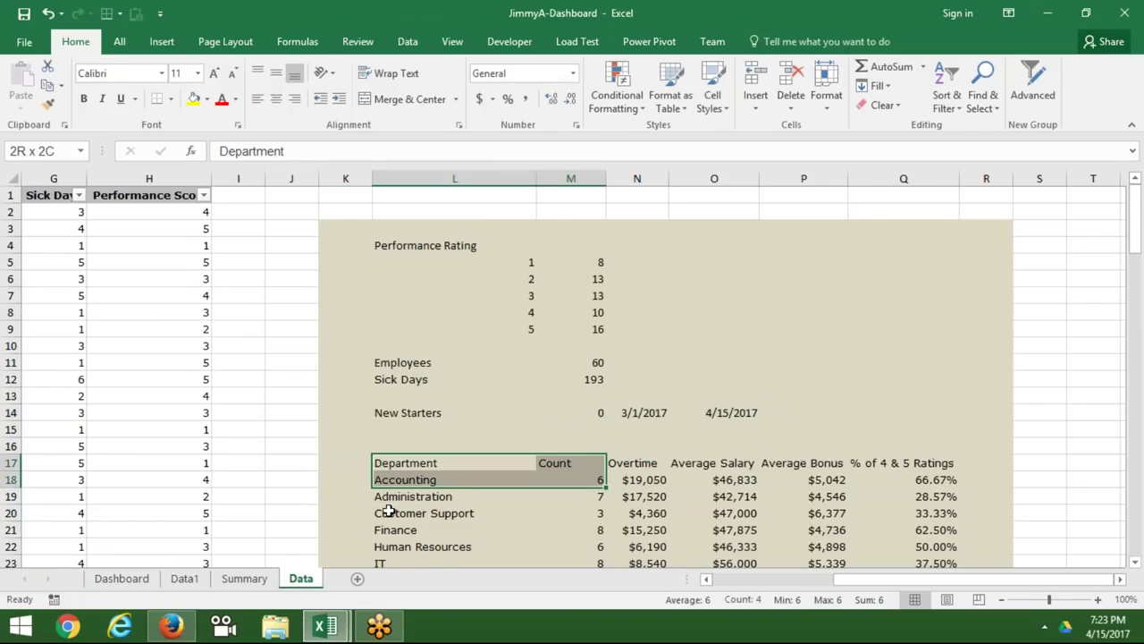
key(shift+Down)
key(shift+Down)
key(shift+Down)
key(shift+Down)
key(shift+Down)
key(shift+Down)
key(shift+Down)
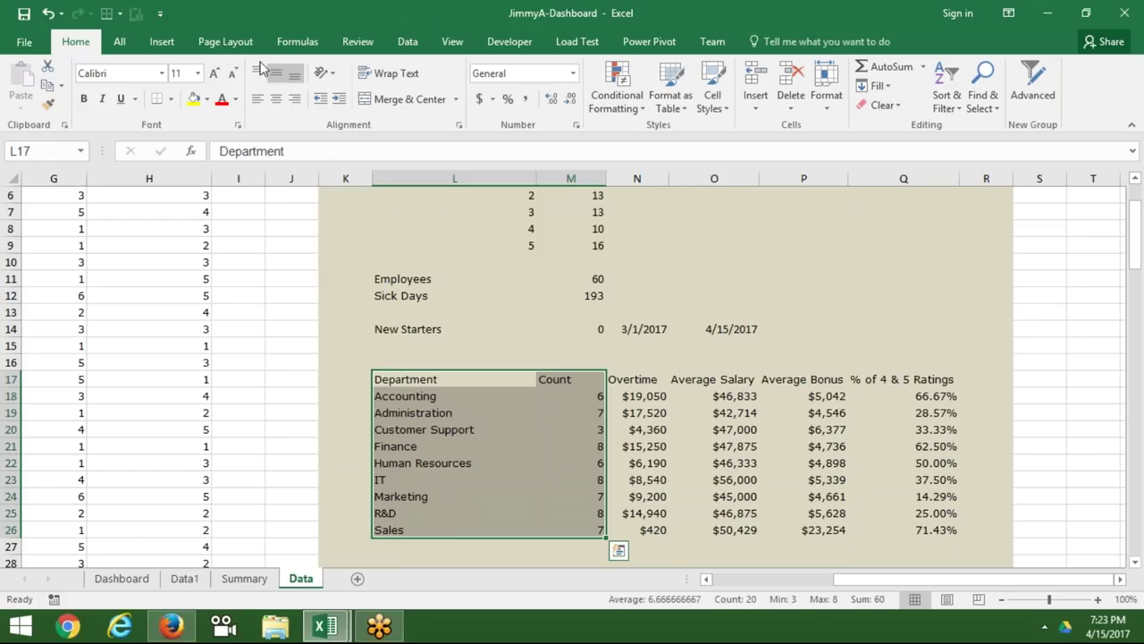
Insert a styled clustered column chart of employee counts per department.
click(173, 45)
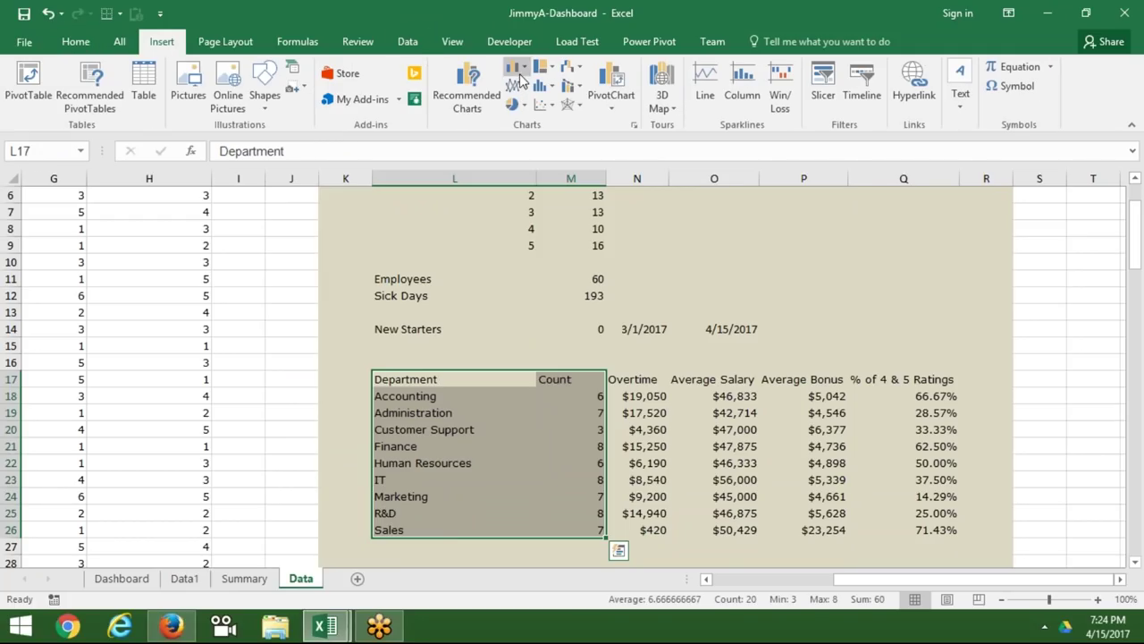
click(522, 79)
click(526, 182)
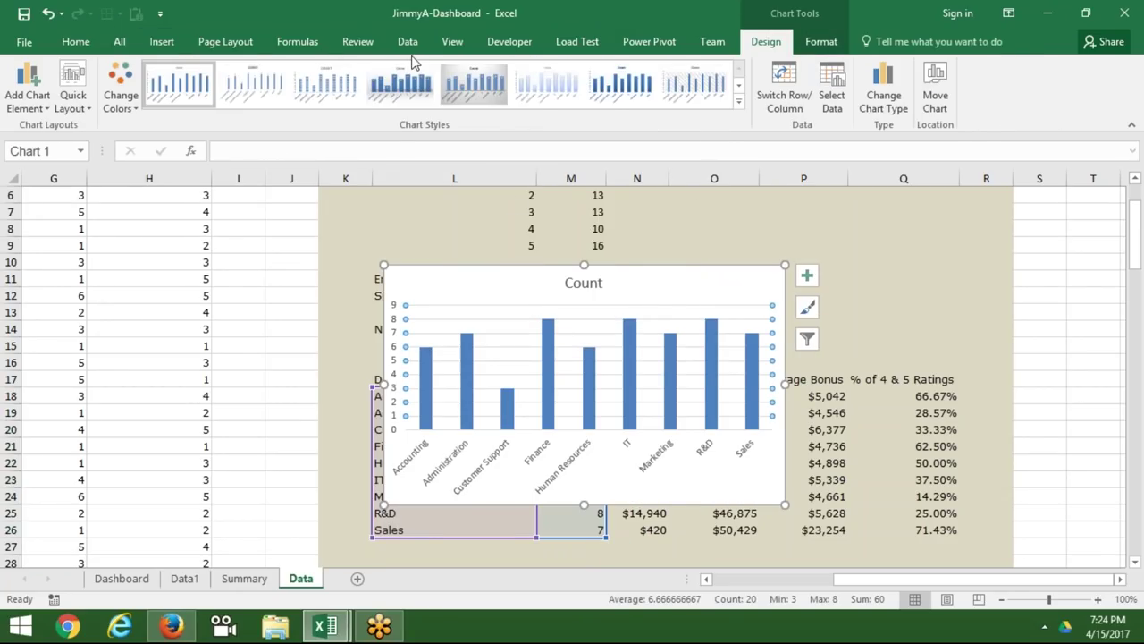
click(460, 78)
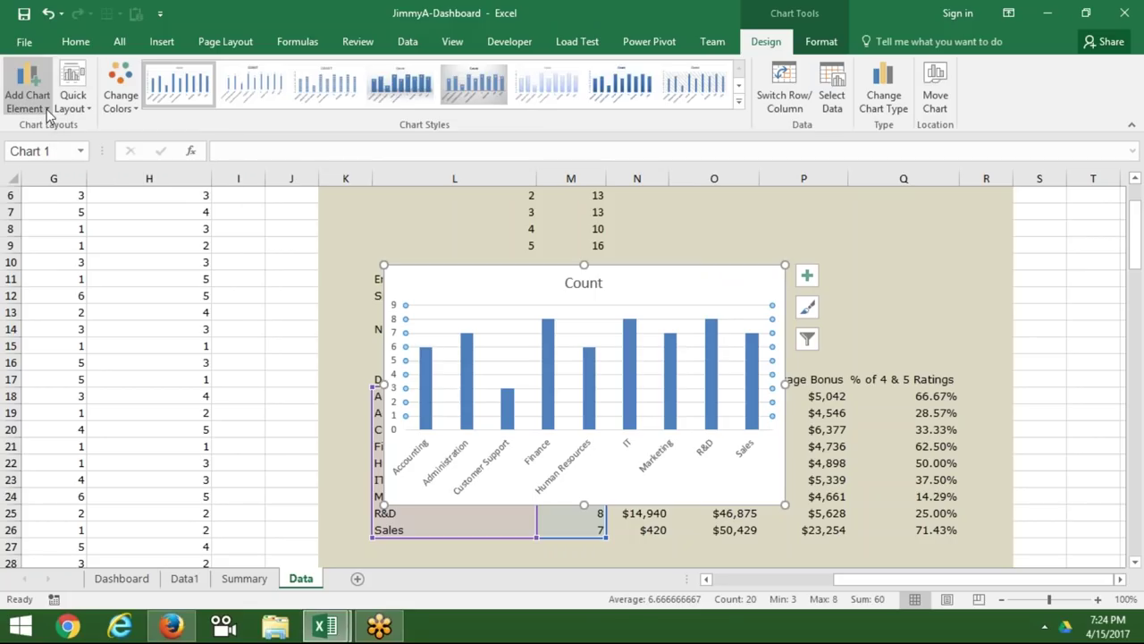
right_click(632, 447)
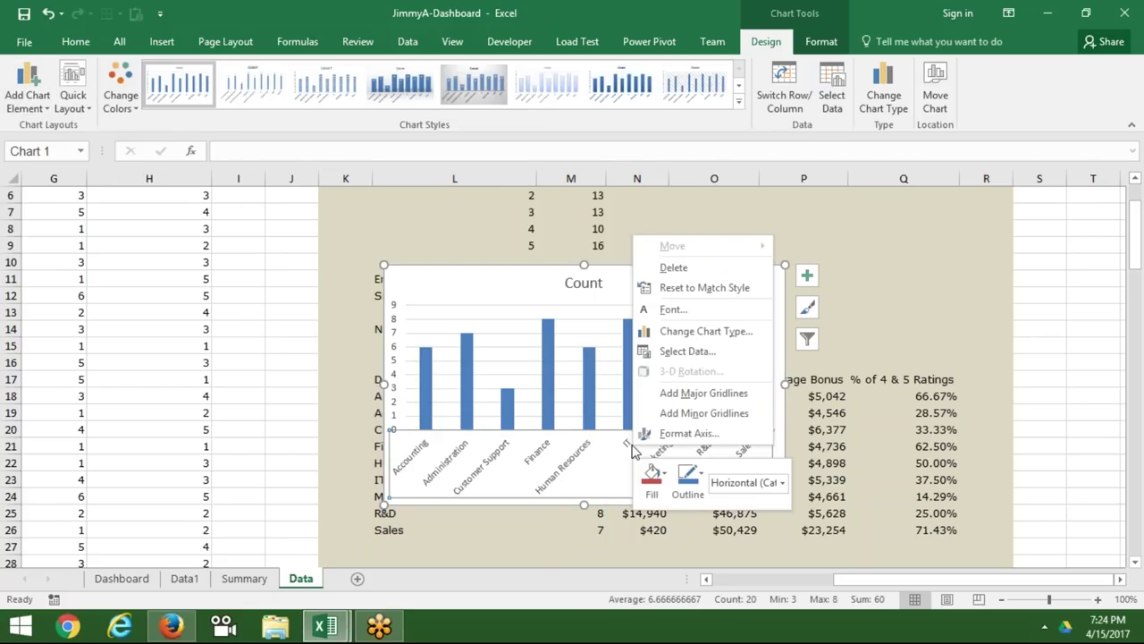
Change the Count chart's type to a pie chart.
click(682, 332)
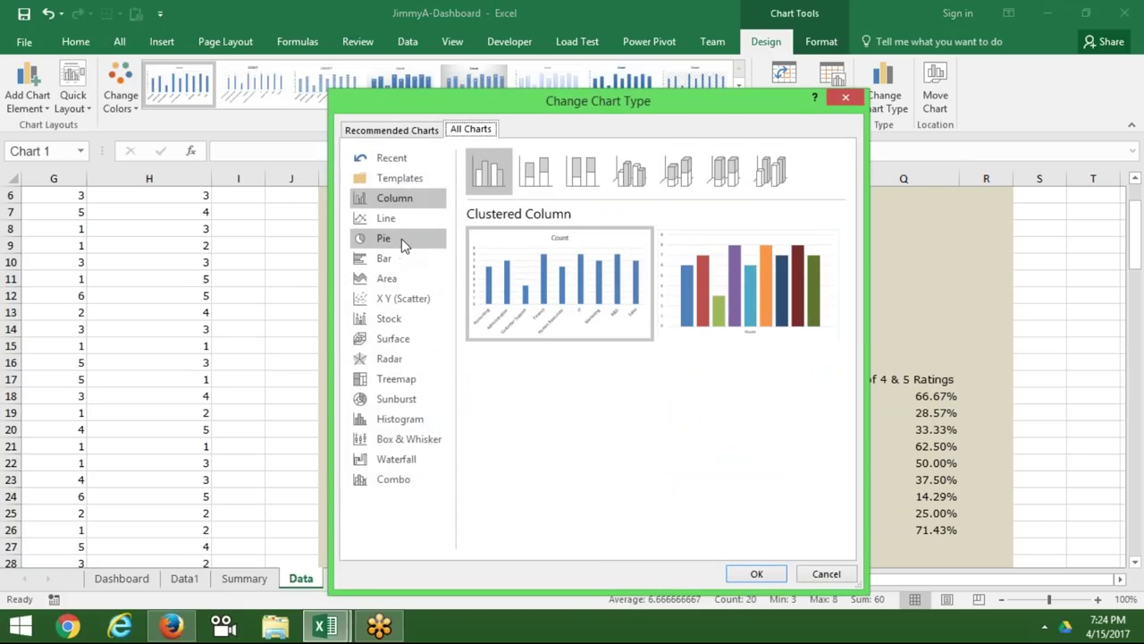
click(392, 237)
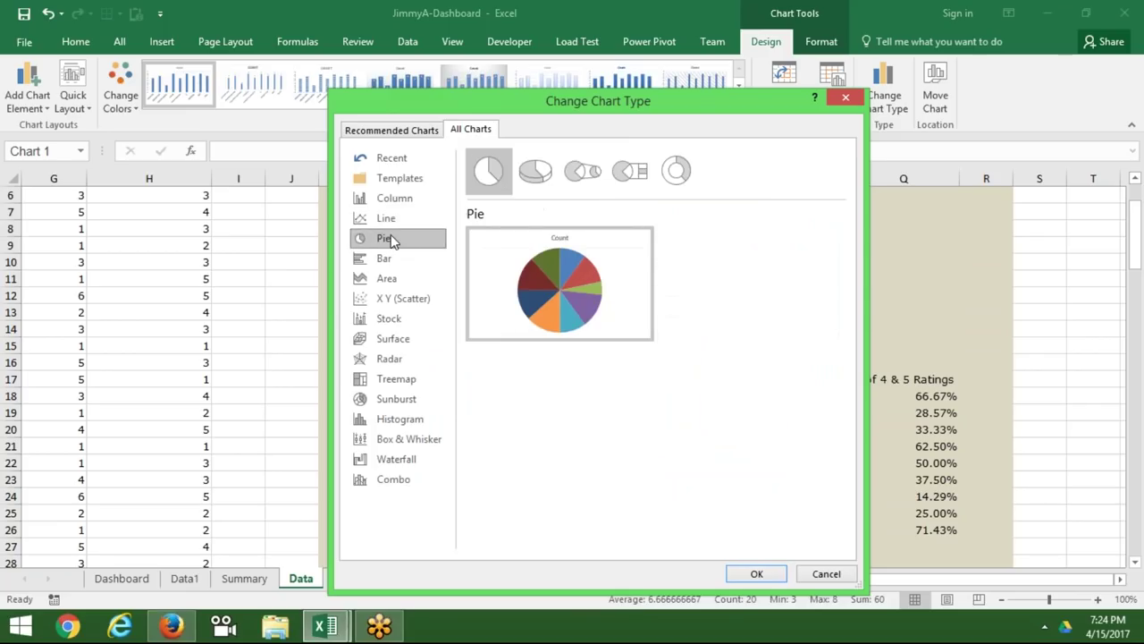
mouse_move(536, 295)
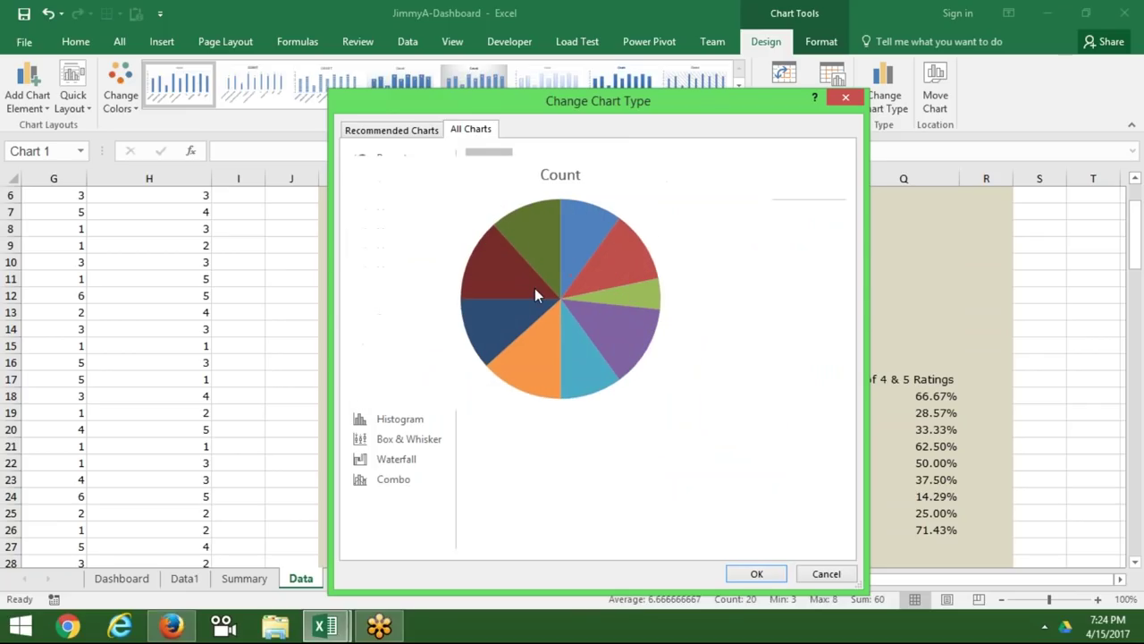
click(765, 574)
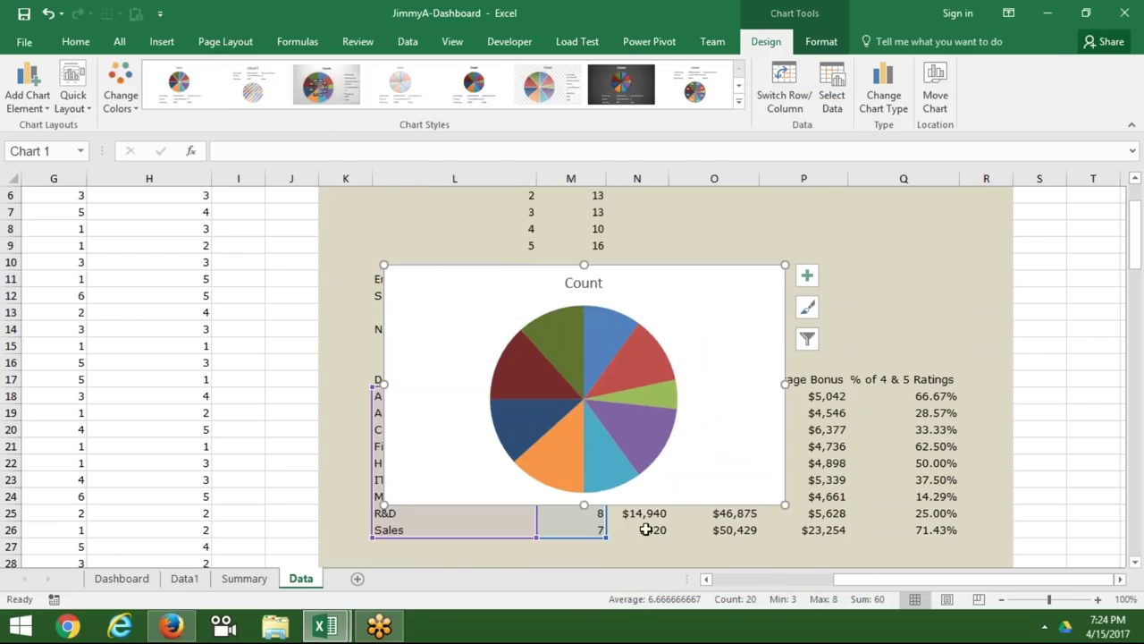
Select the whole chart area and bring up its context menu.
click(121, 579)
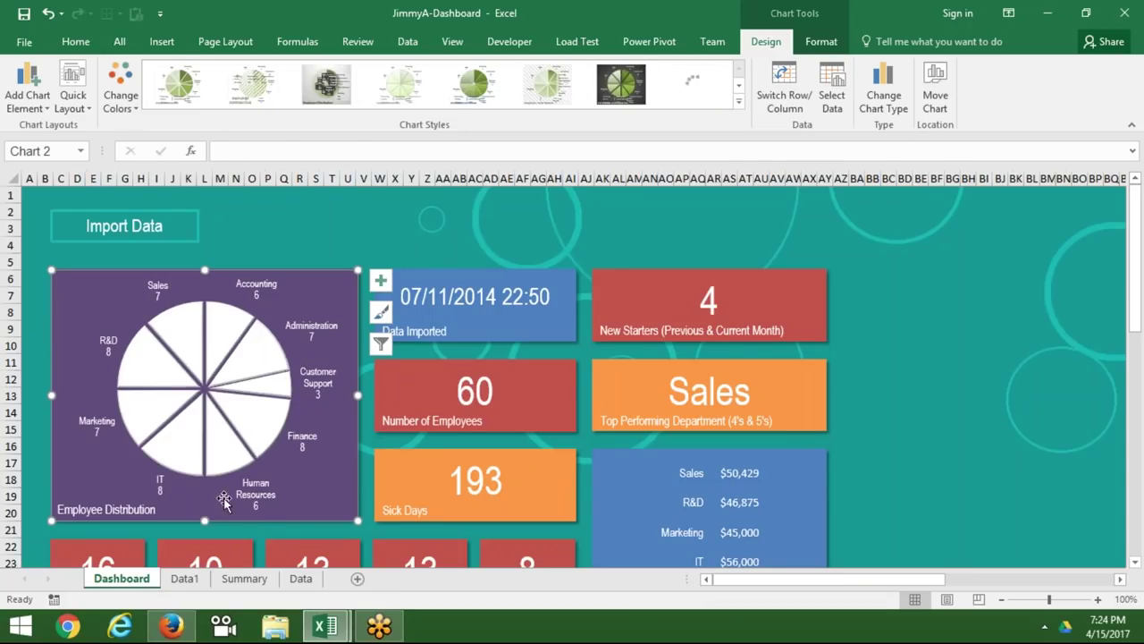
click(301, 580)
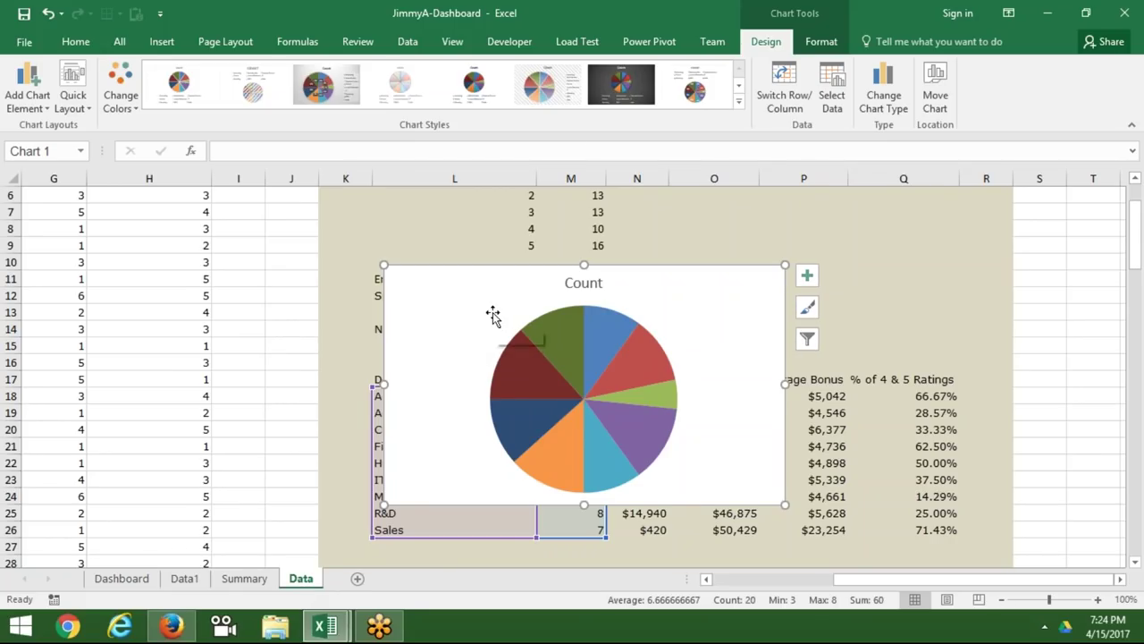
right_click(492, 312)
key(Escape)
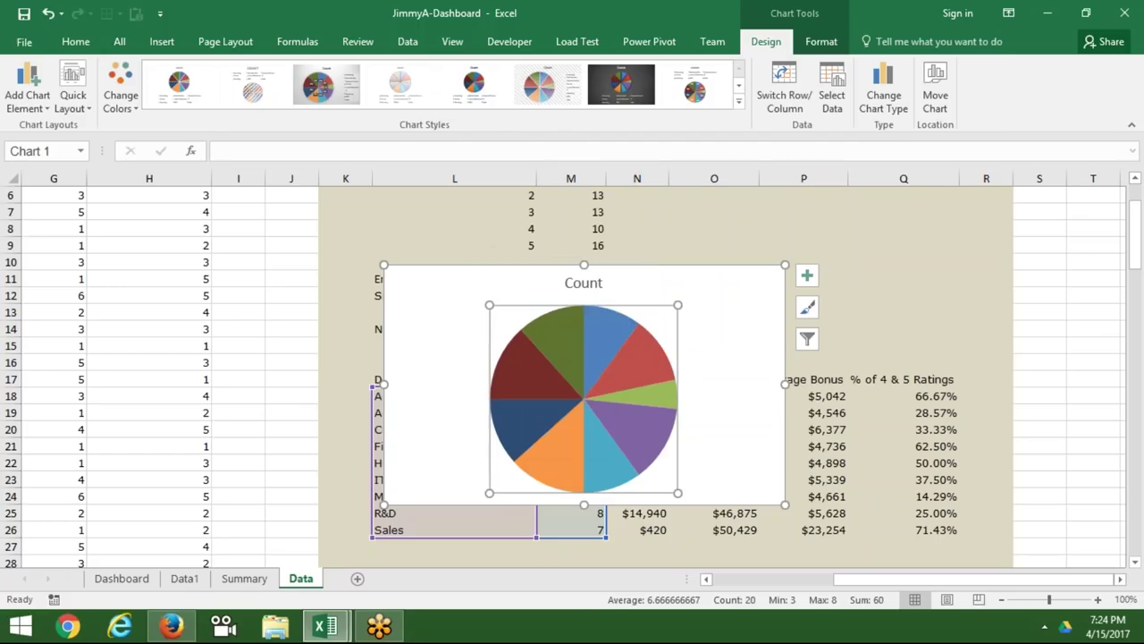
click(353, 361)
click(450, 363)
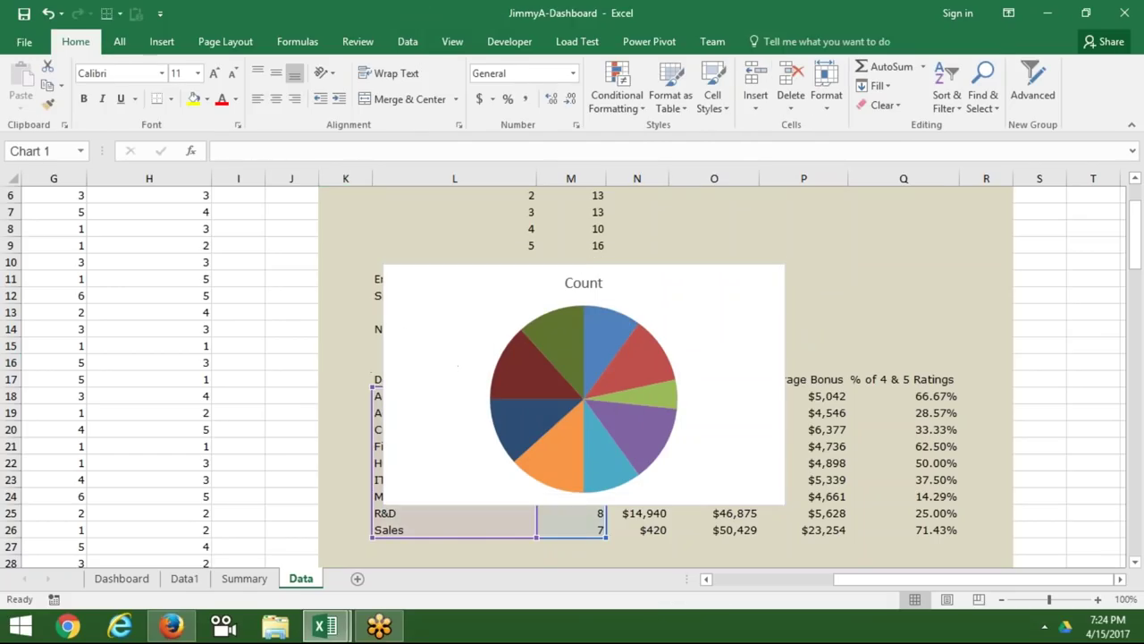
right_click(450, 362)
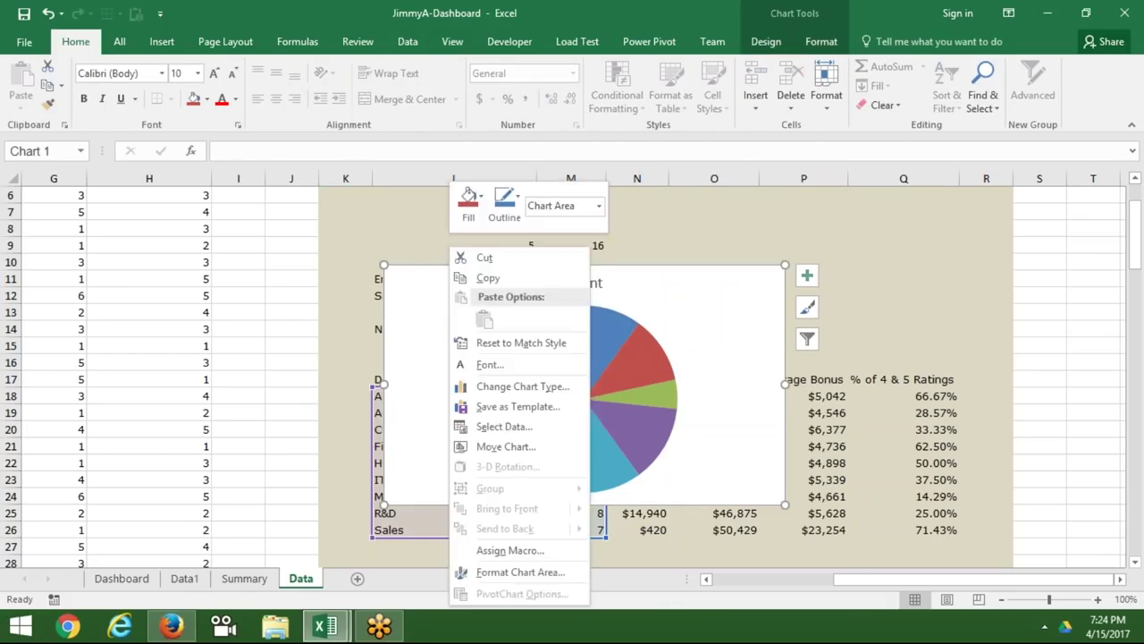
Give the chart area a solid fill in the darkest purple, matching the Dashboard chart.
click(496, 571)
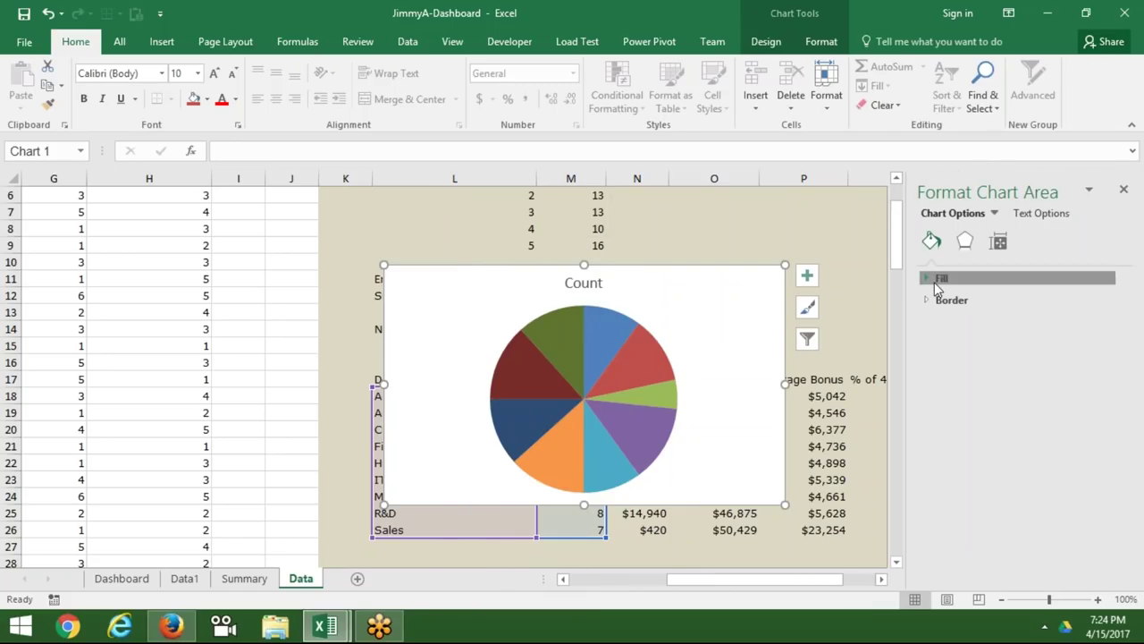
click(935, 281)
click(963, 359)
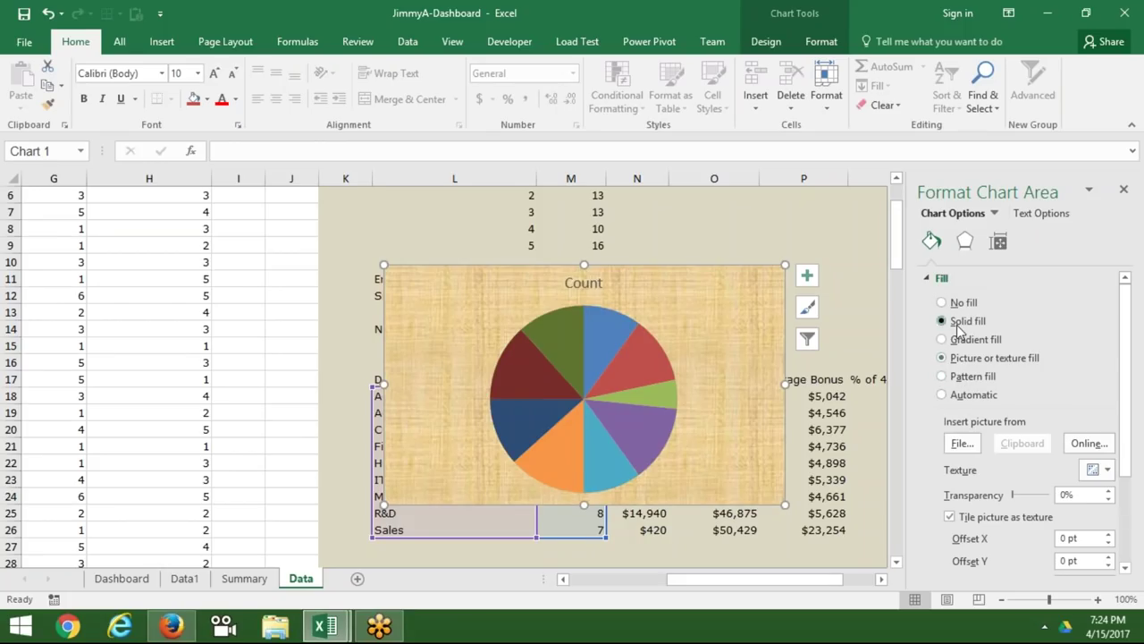
click(957, 326)
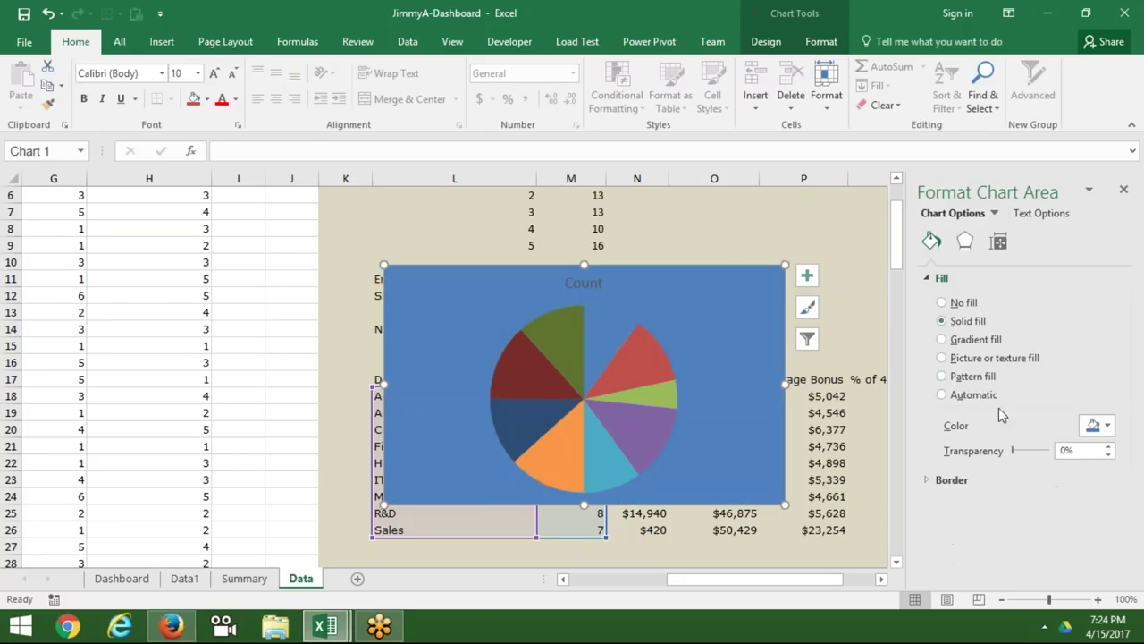
click(1108, 427)
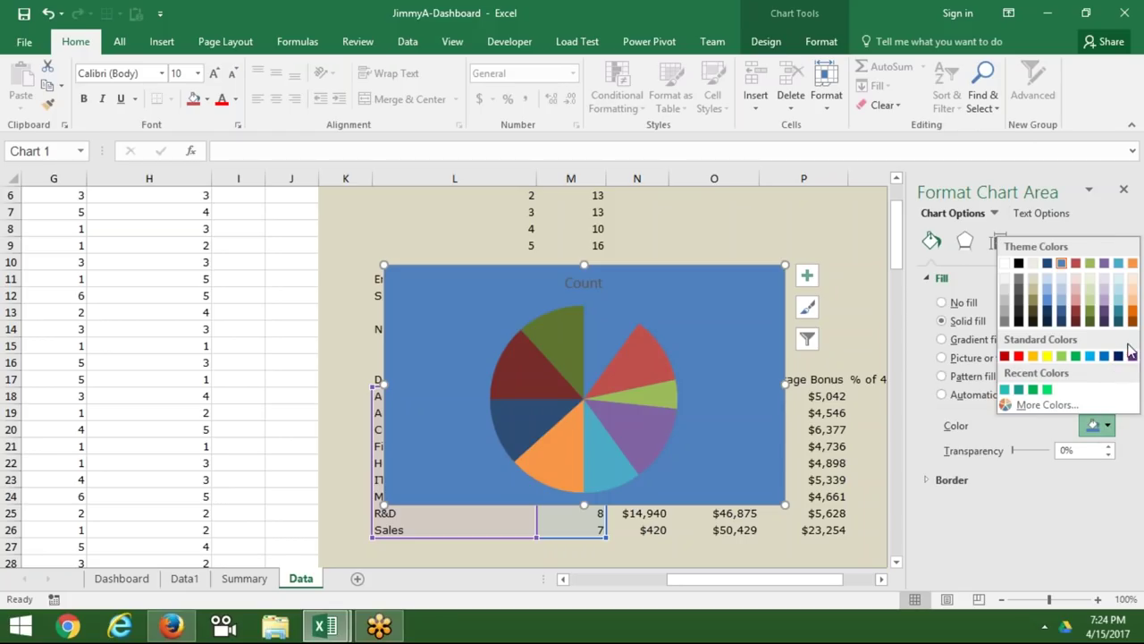
click(1133, 357)
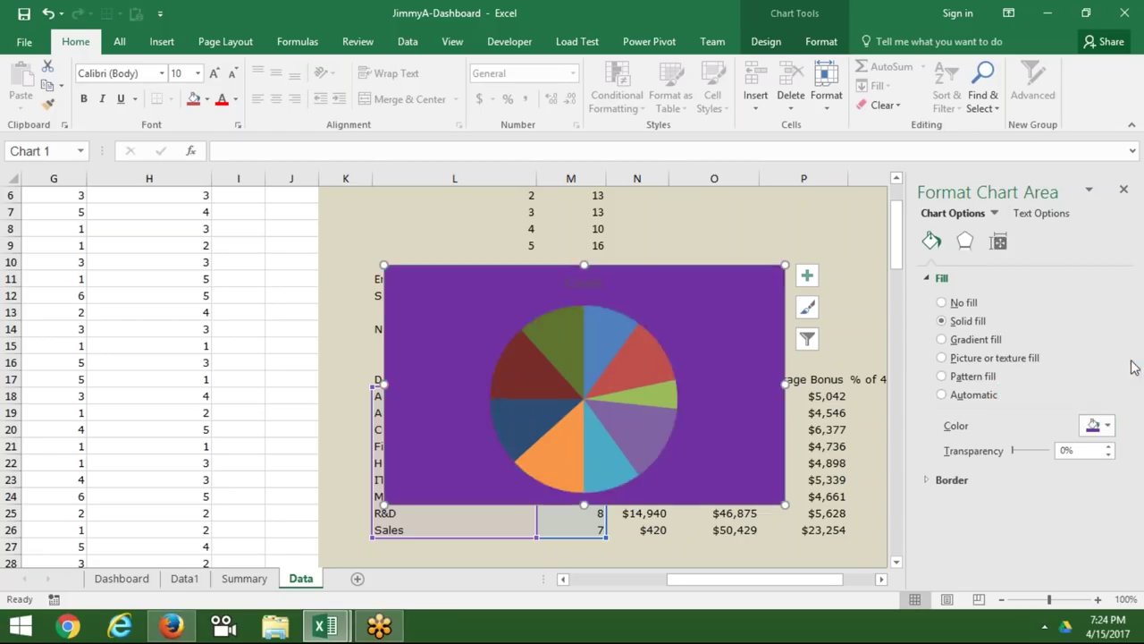
click(1109, 429)
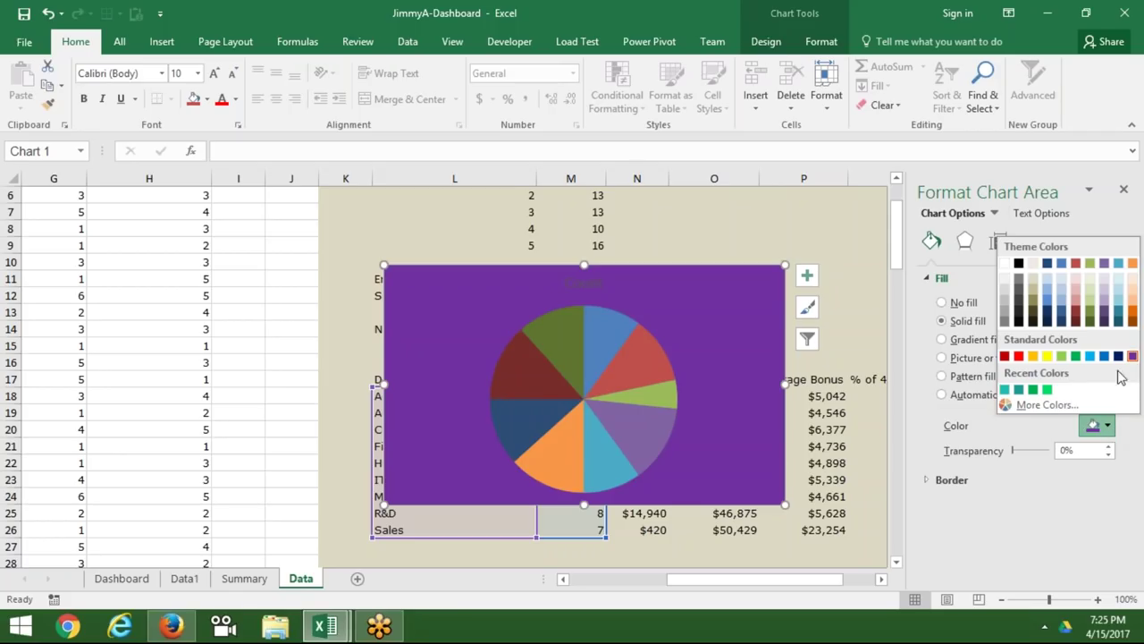
click(1105, 262)
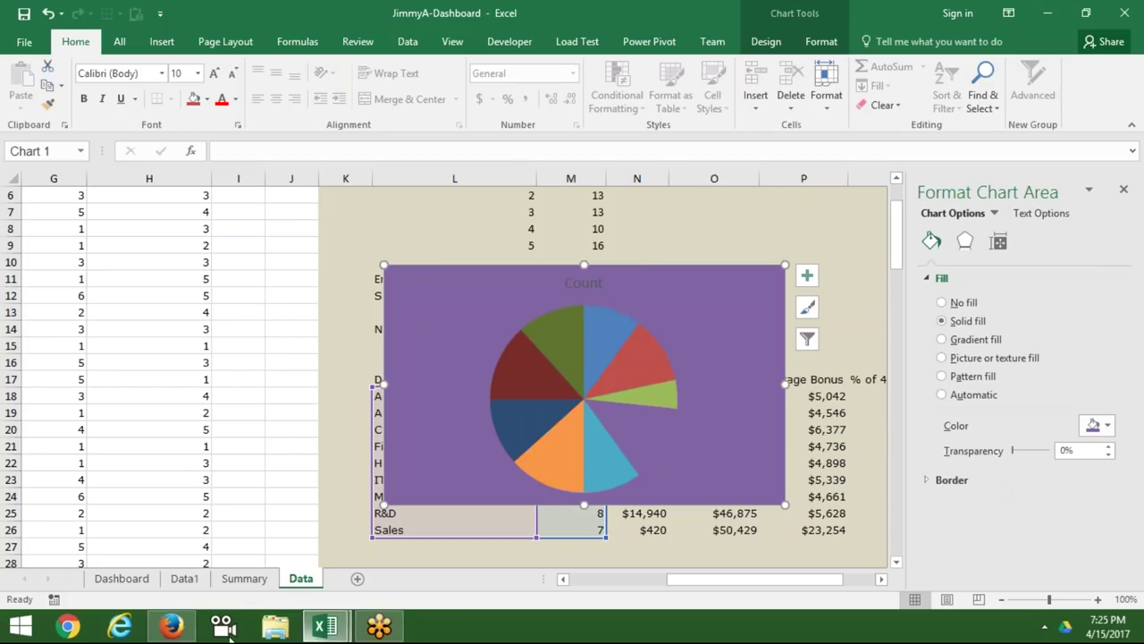
click(124, 579)
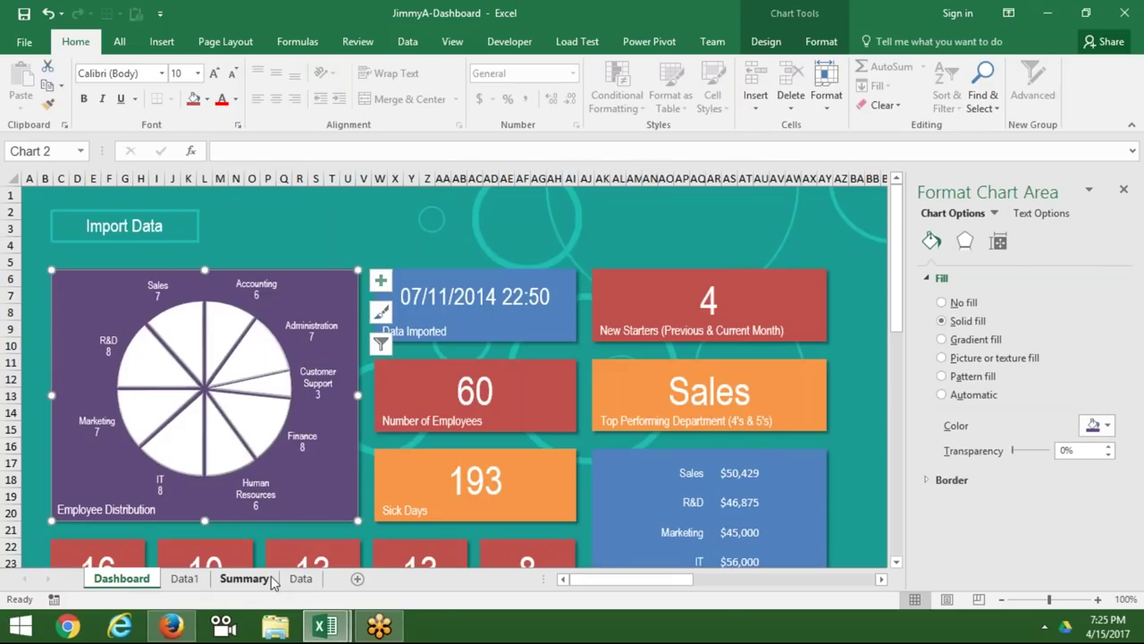
click(300, 583)
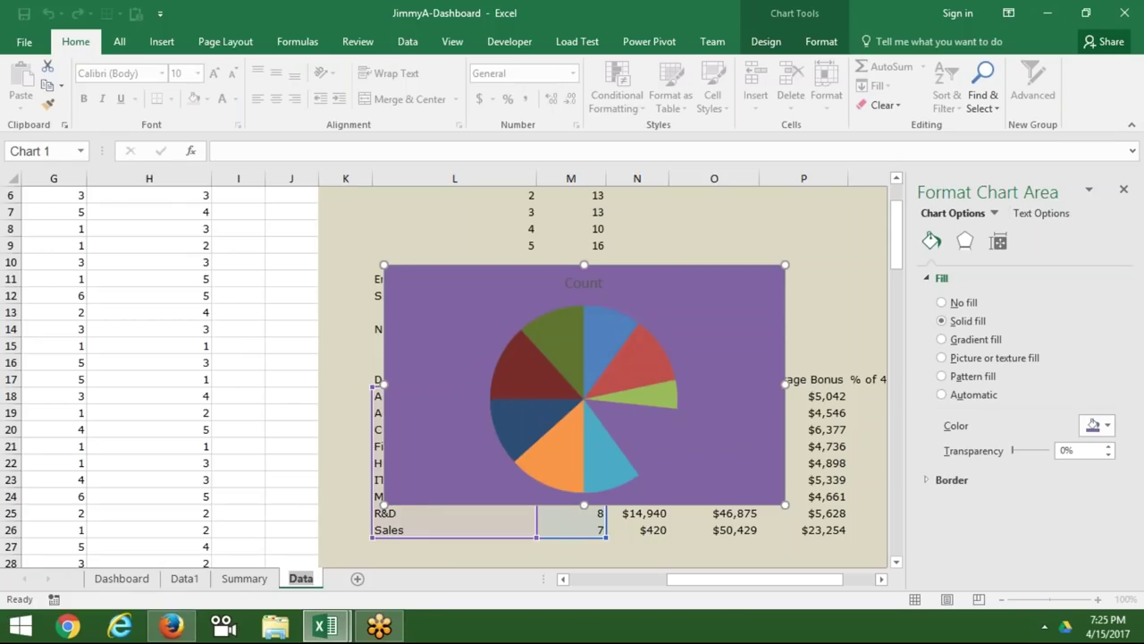
click(1108, 426)
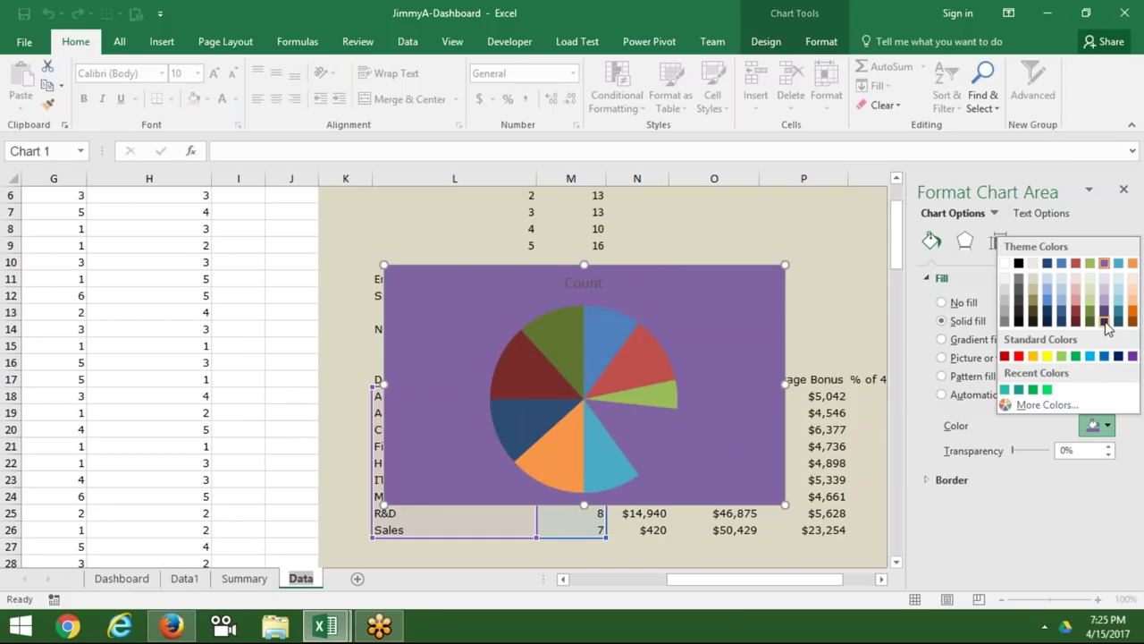
click(1105, 321)
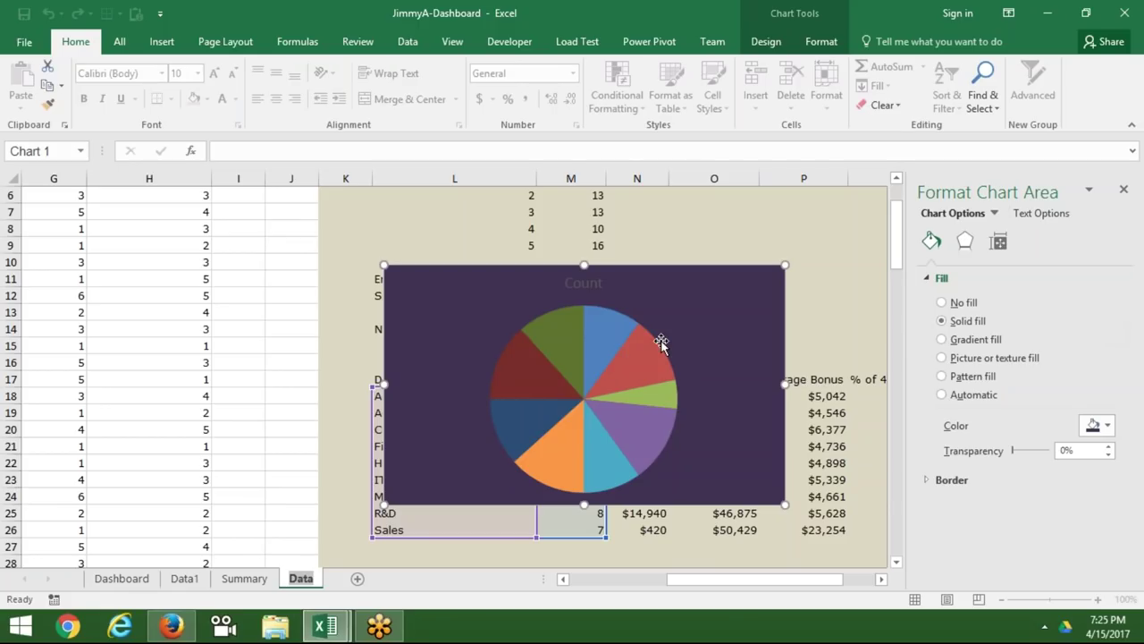
click(626, 361)
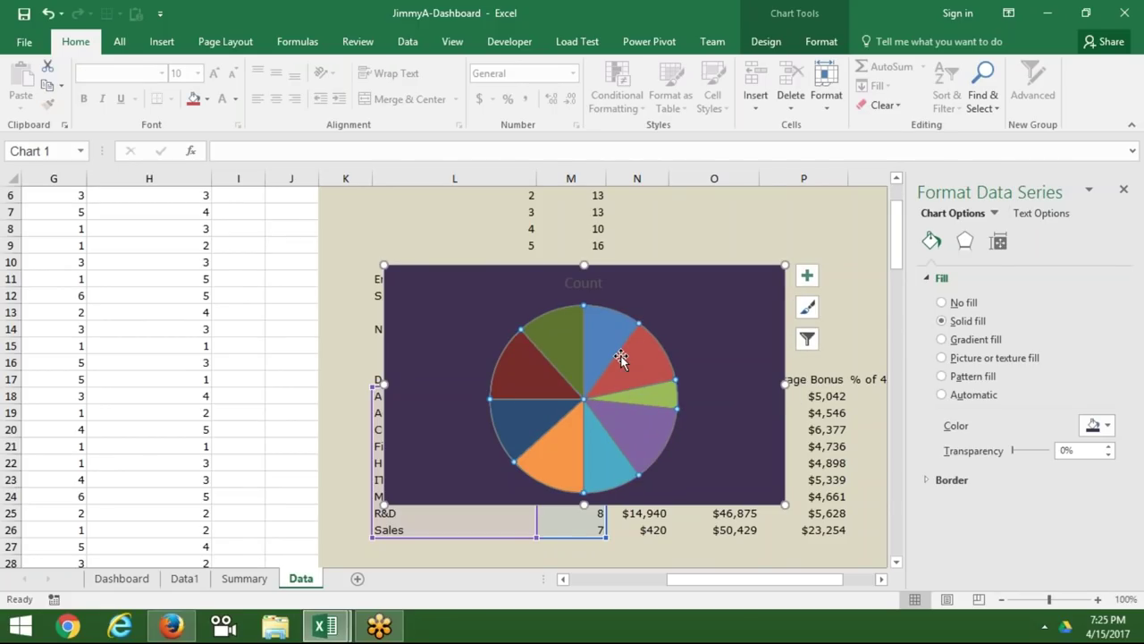
Fill all pie slices with solid white.
click(950, 324)
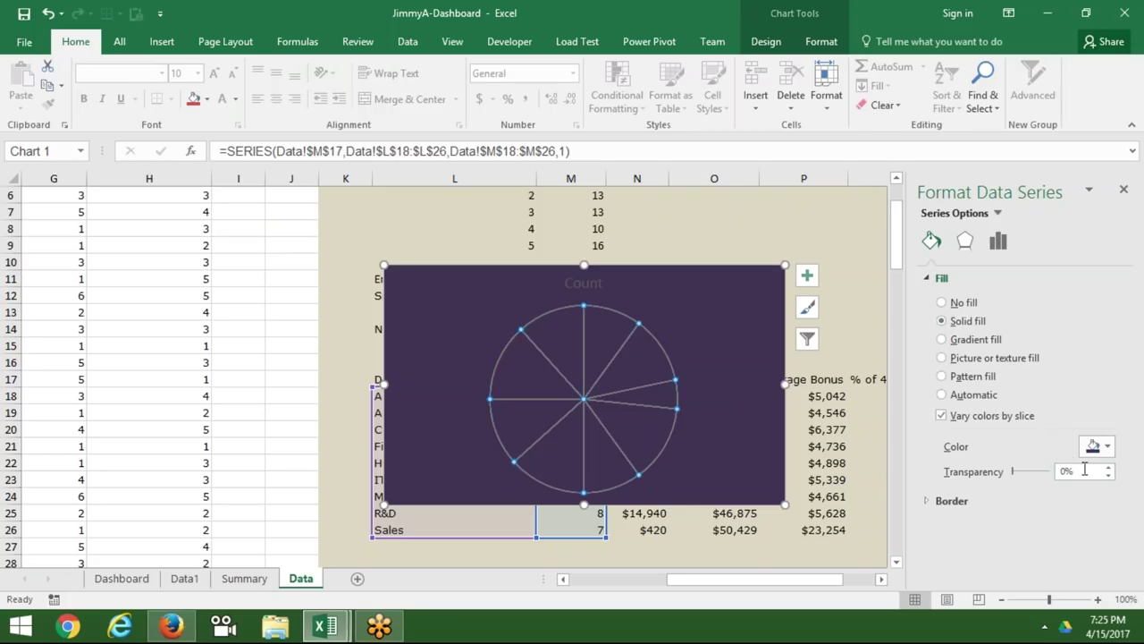
click(1100, 446)
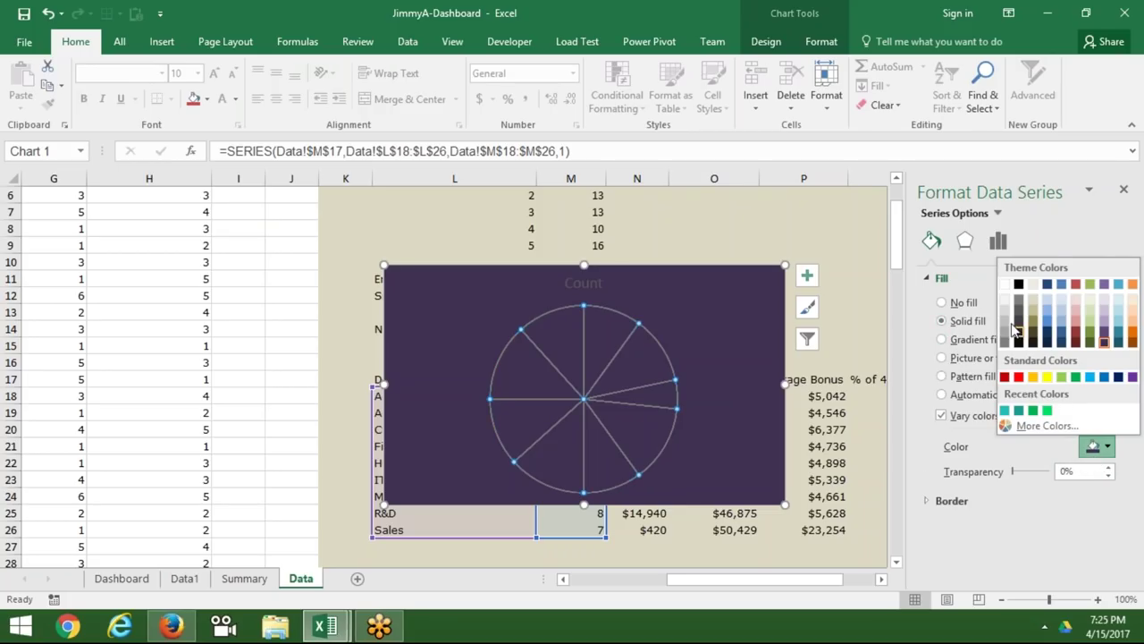
click(1005, 284)
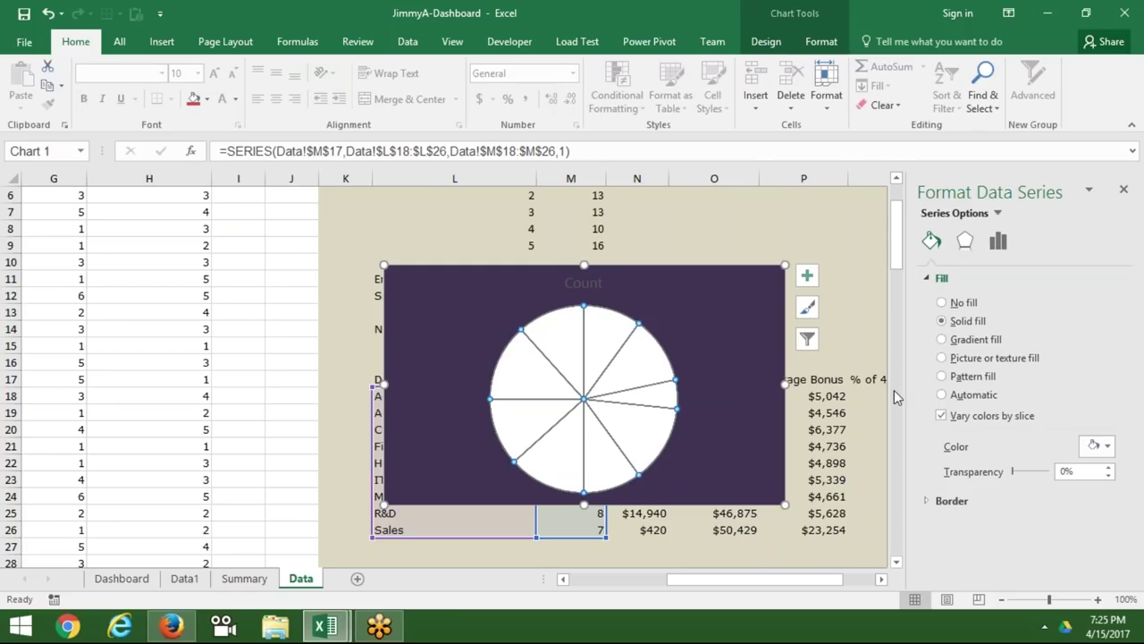
click(145, 582)
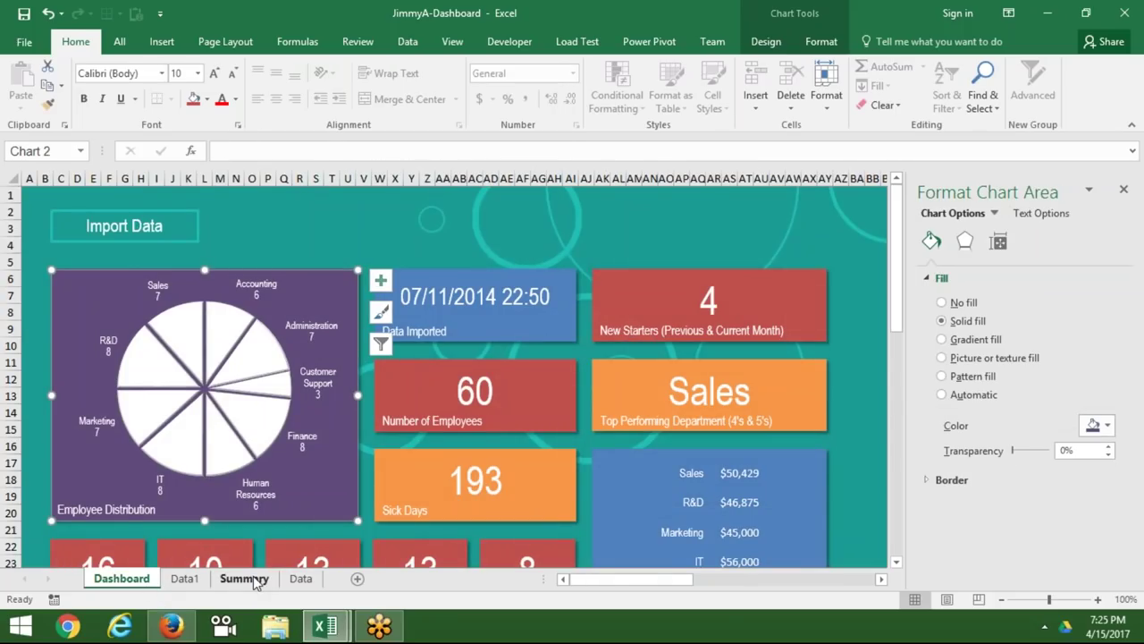
click(301, 578)
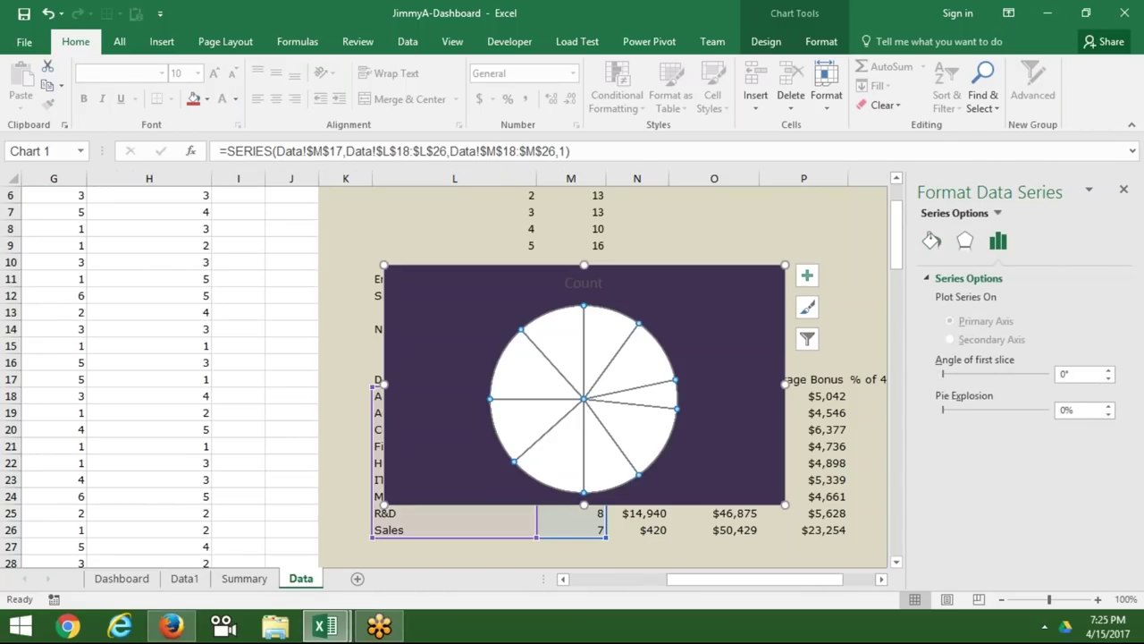
Give the slices a solid dark purple border, about 2.5 pt wide.
click(934, 244)
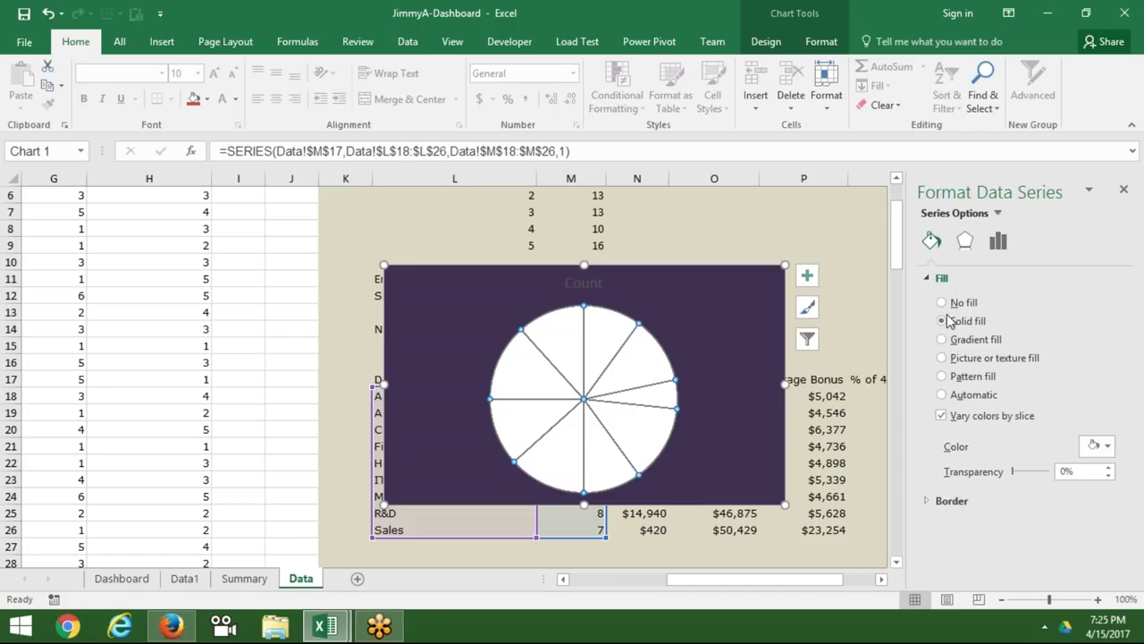
click(932, 278)
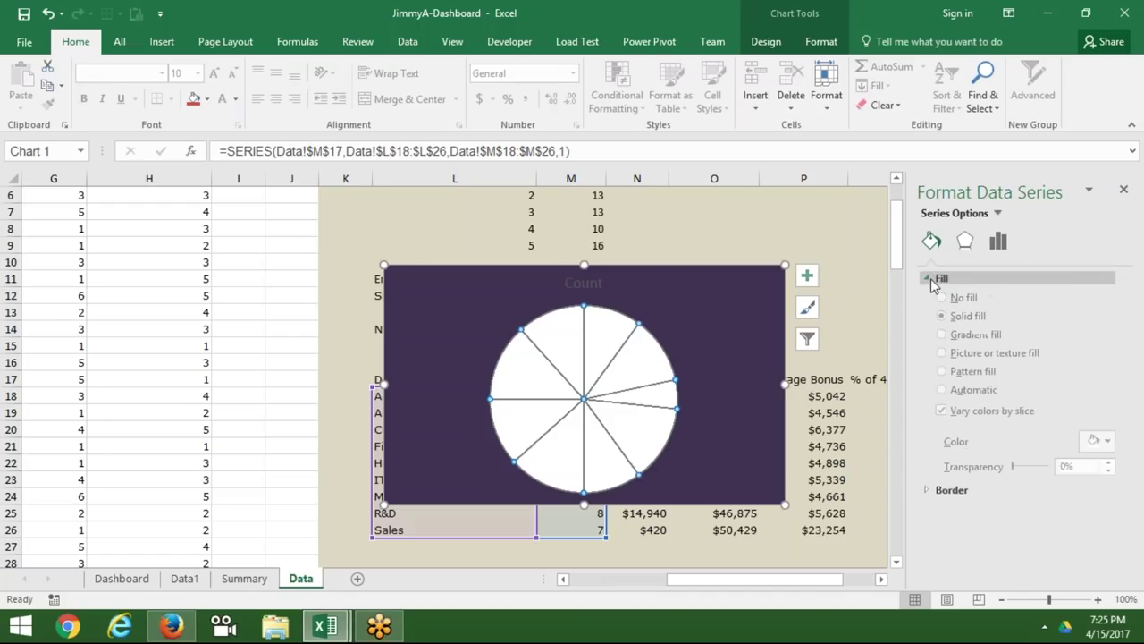
click(930, 279)
click(931, 280)
click(931, 280)
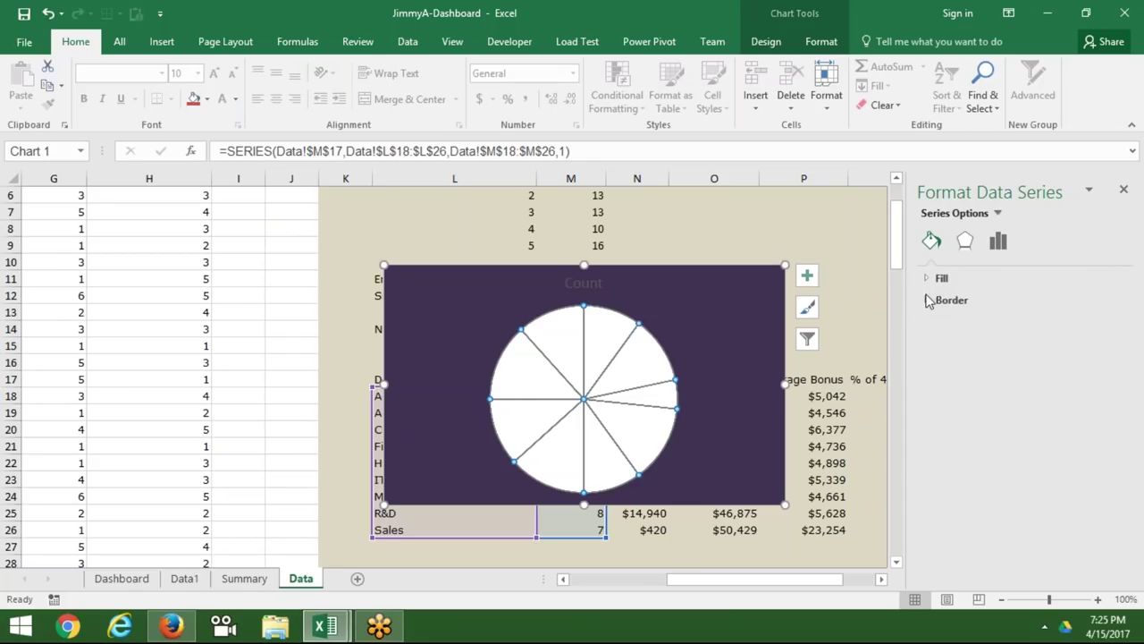
click(928, 301)
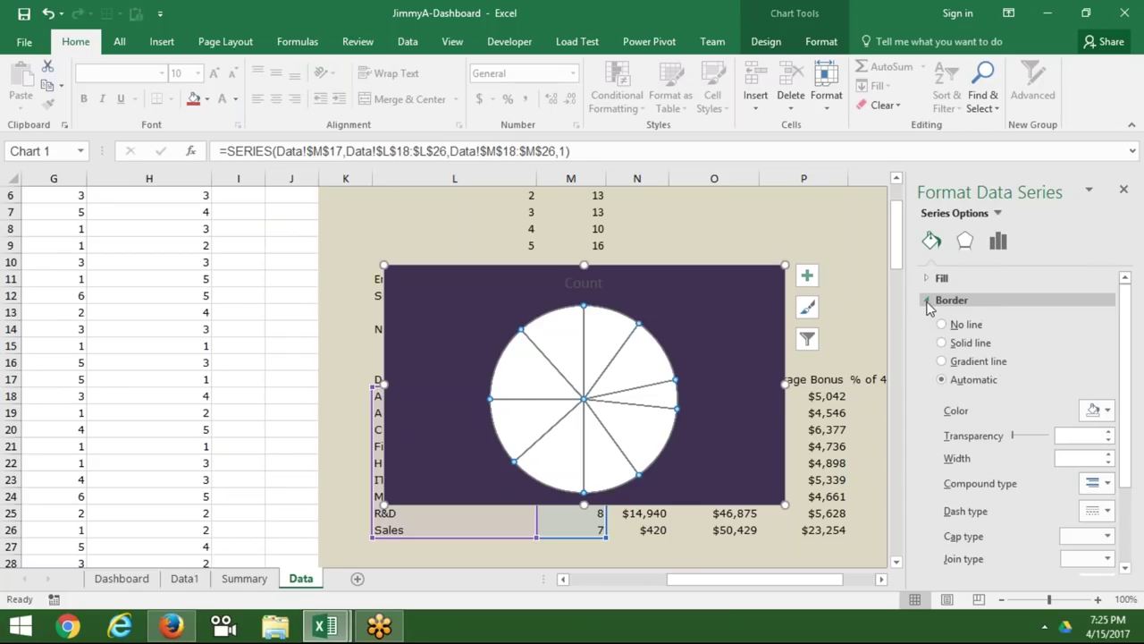
click(950, 347)
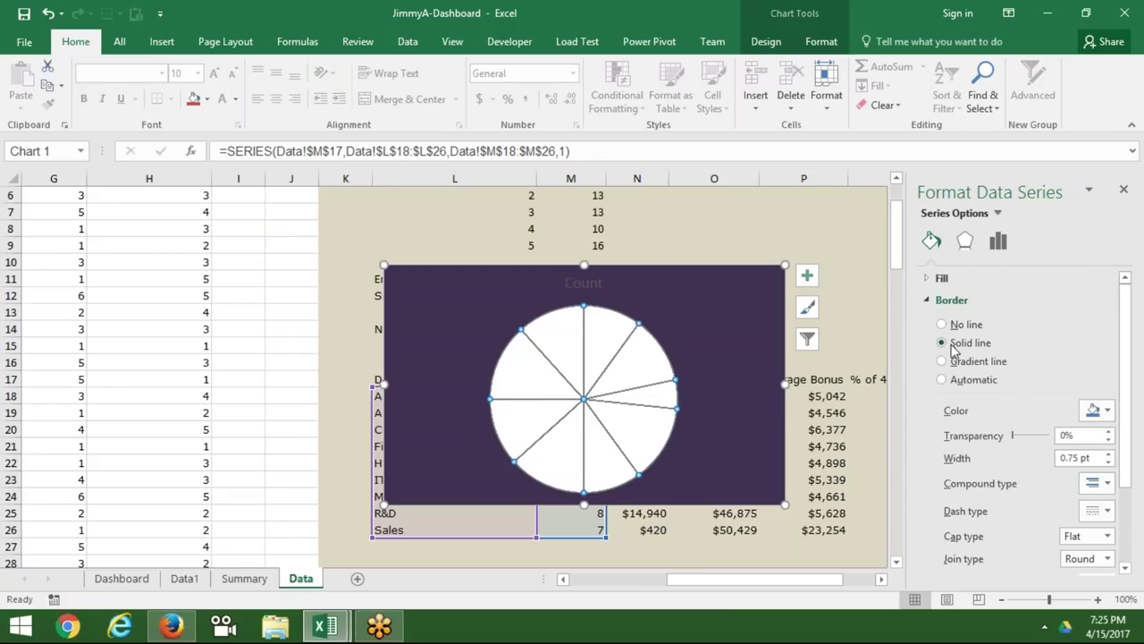
click(1107, 412)
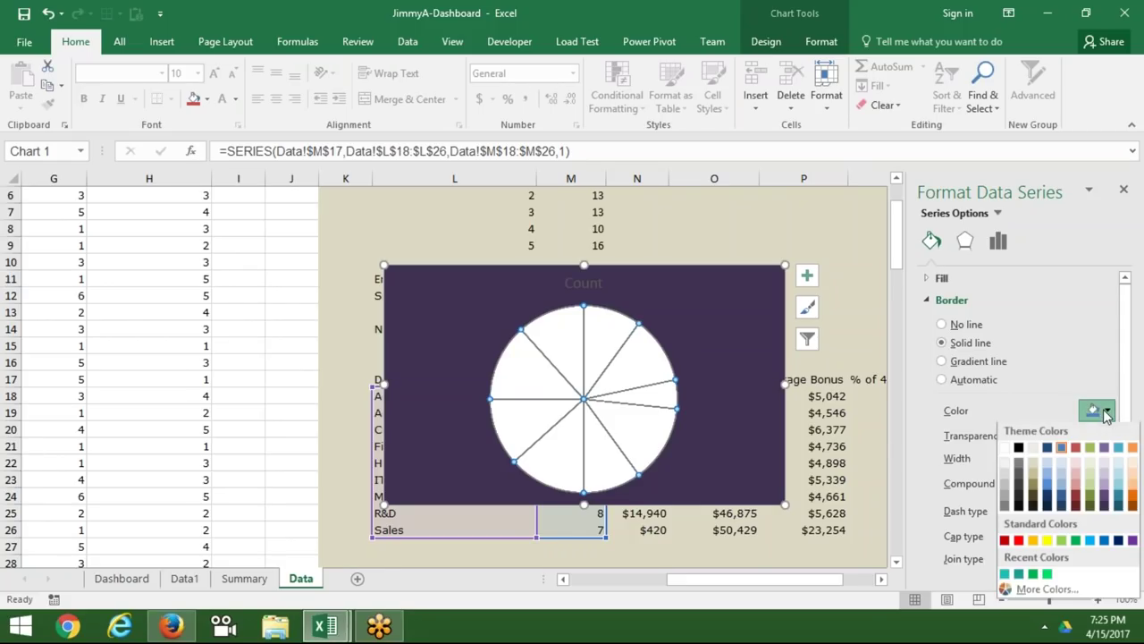
click(1105, 507)
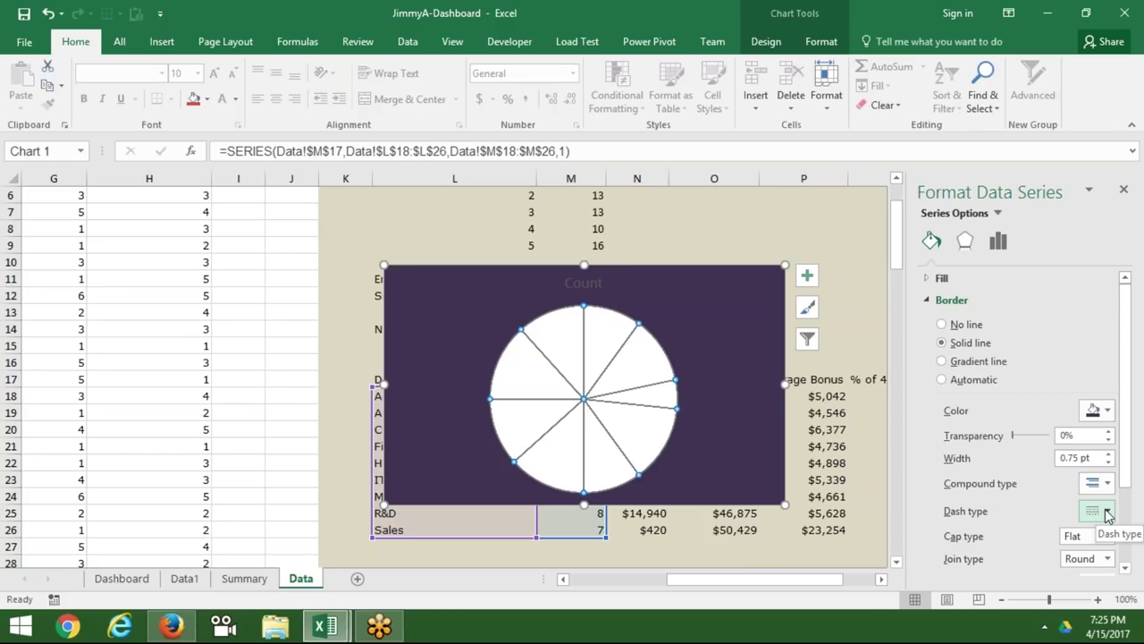
click(1108, 453)
click(1109, 454)
click(1108, 454)
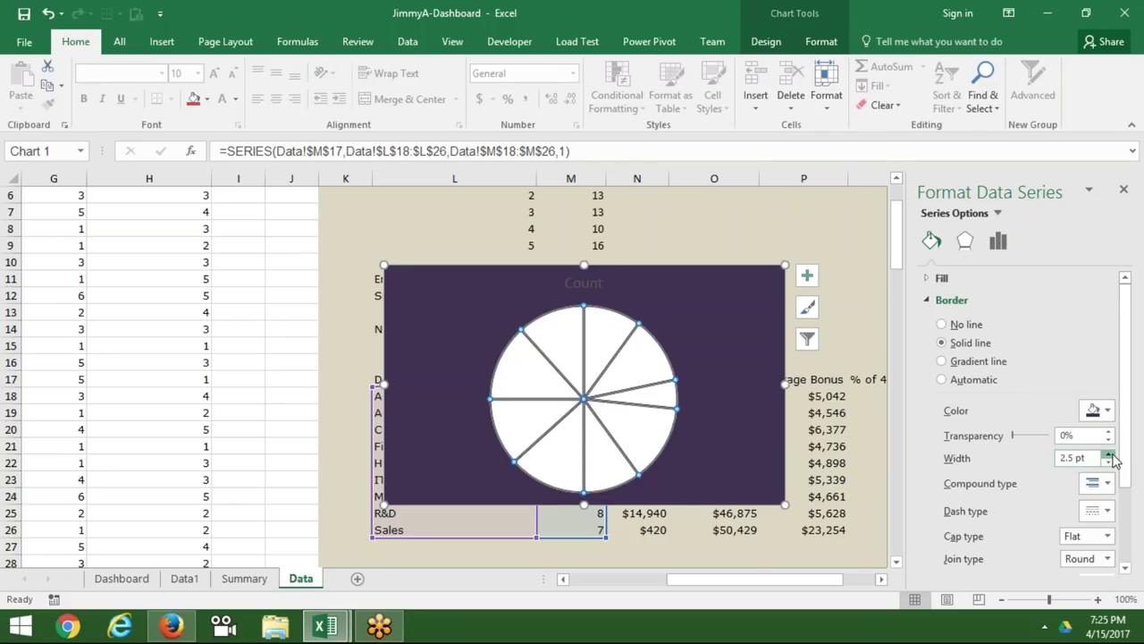
click(758, 366)
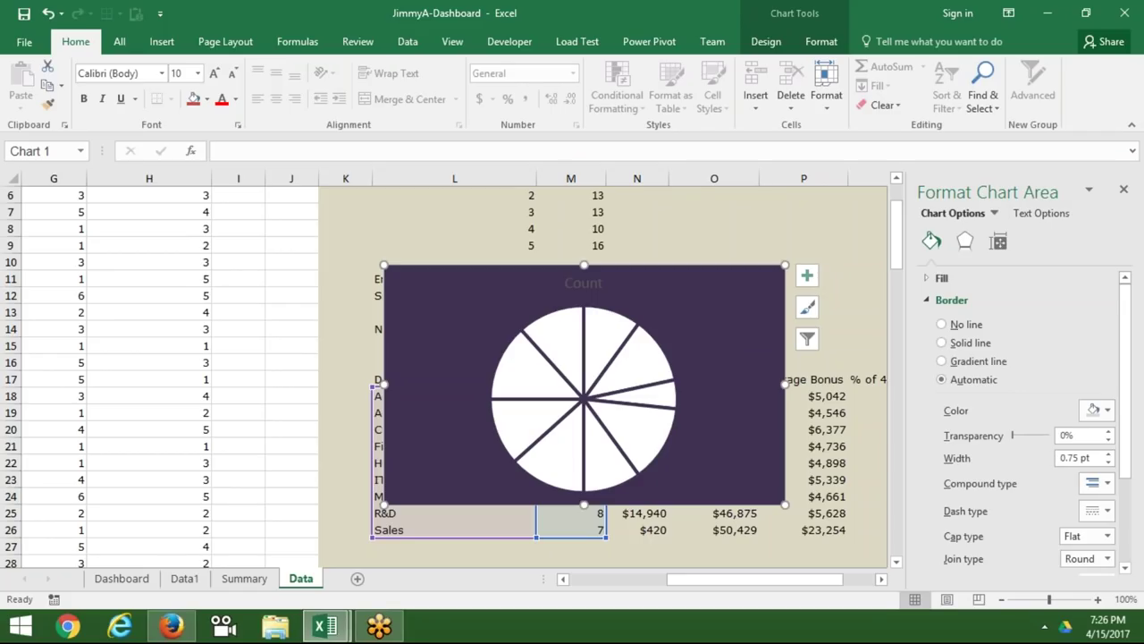
Retitle the chart 'Employee Contribution' and move the title to the bottom-left beside the pie.
click(597, 284)
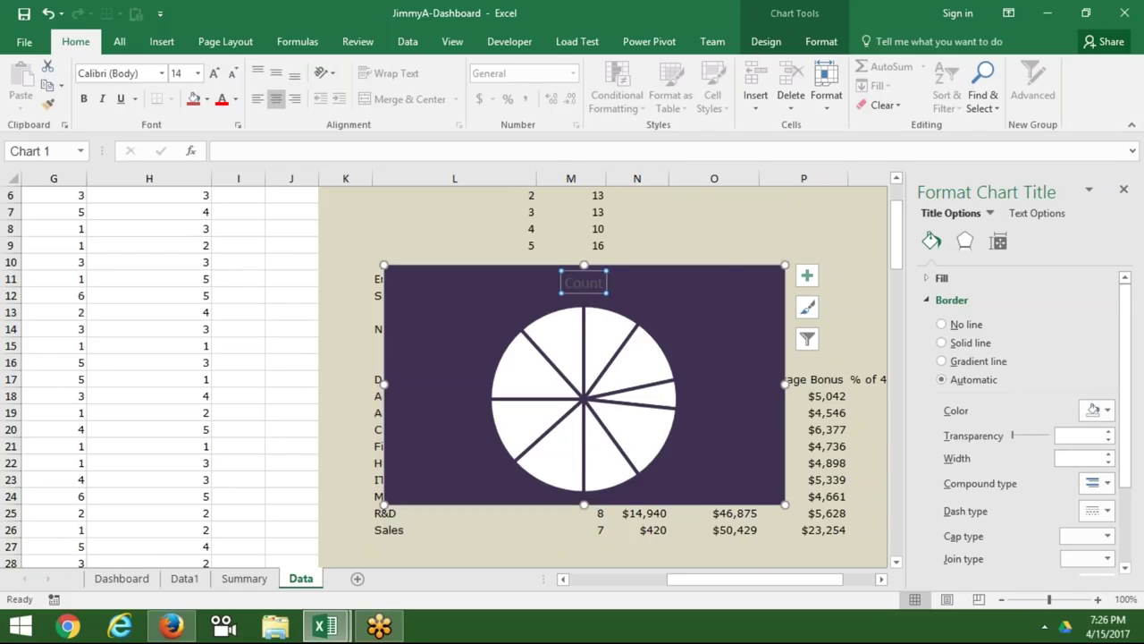
click(597, 283)
key(BackSpace)
key(BackSpace)
key(BackSpace)
key(BackSpace)
key(BackSpace)
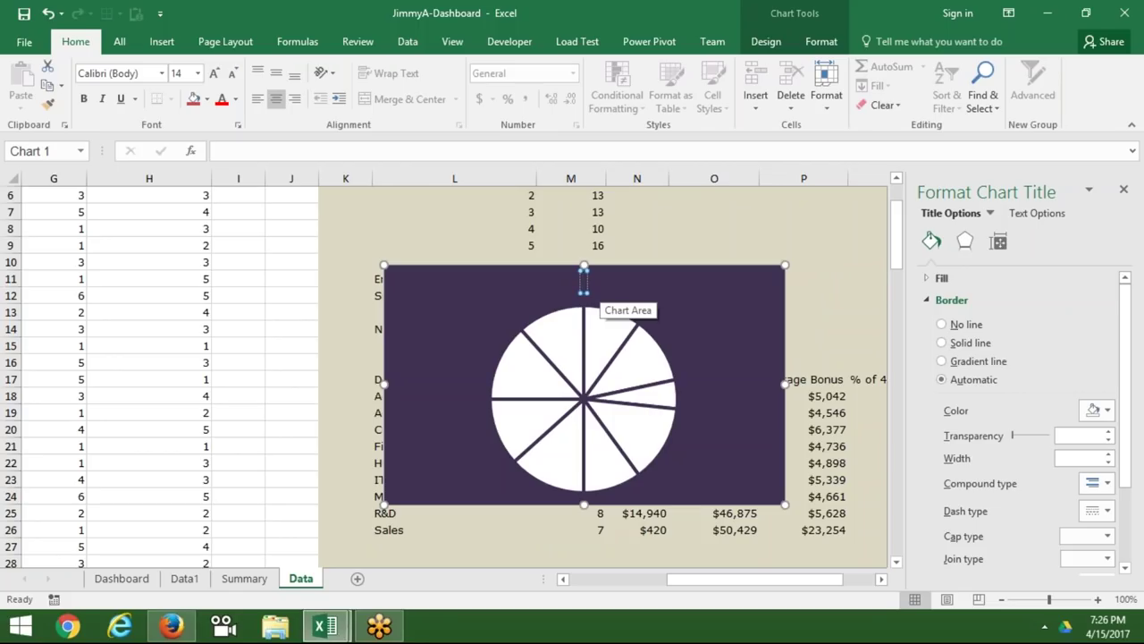
text(Employee Contribution)
drag(593, 295, 472, 503)
click(516, 388)
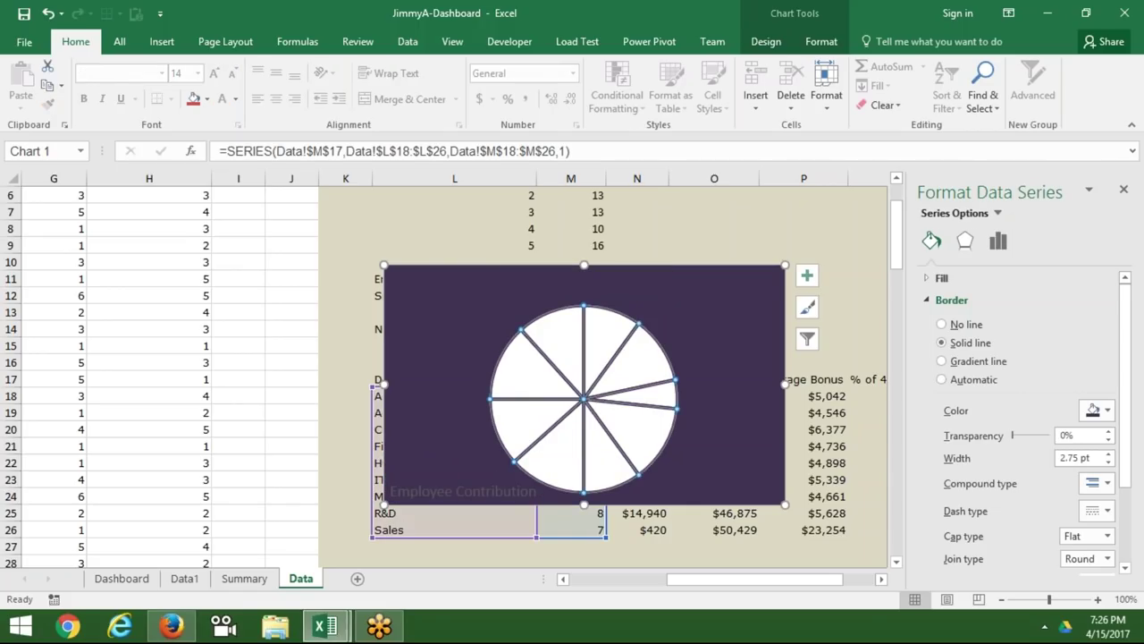
Add value data labels to the pie slices.
right_click(516, 375)
mouse_move(577, 488)
click(751, 488)
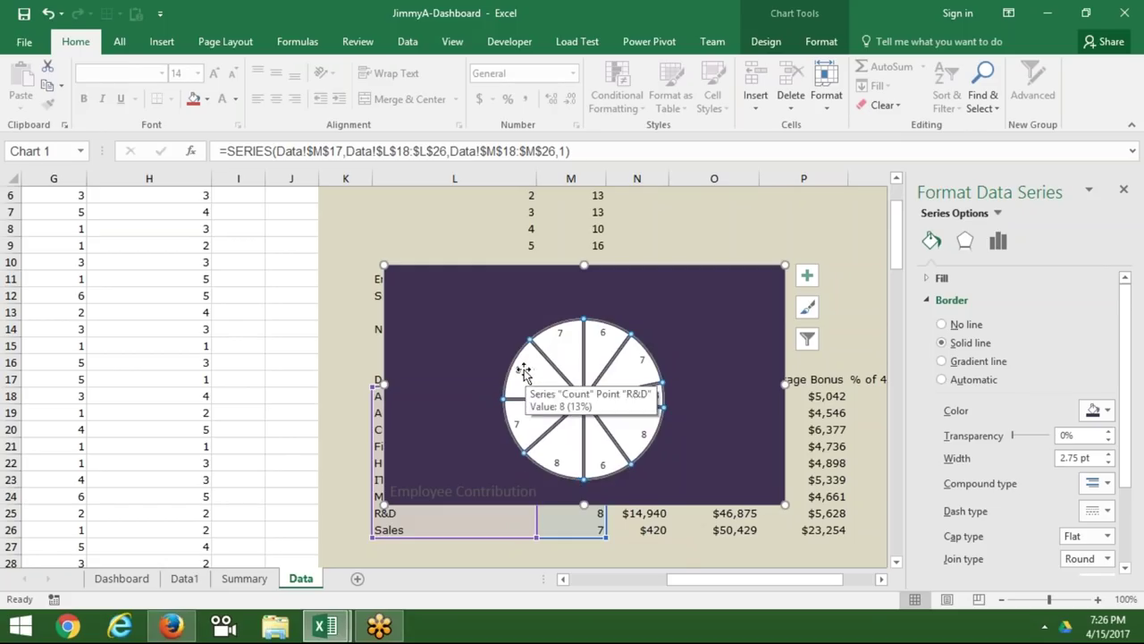
Show department names in the labels and place them at Outside End.
click(519, 369)
right_click(520, 368)
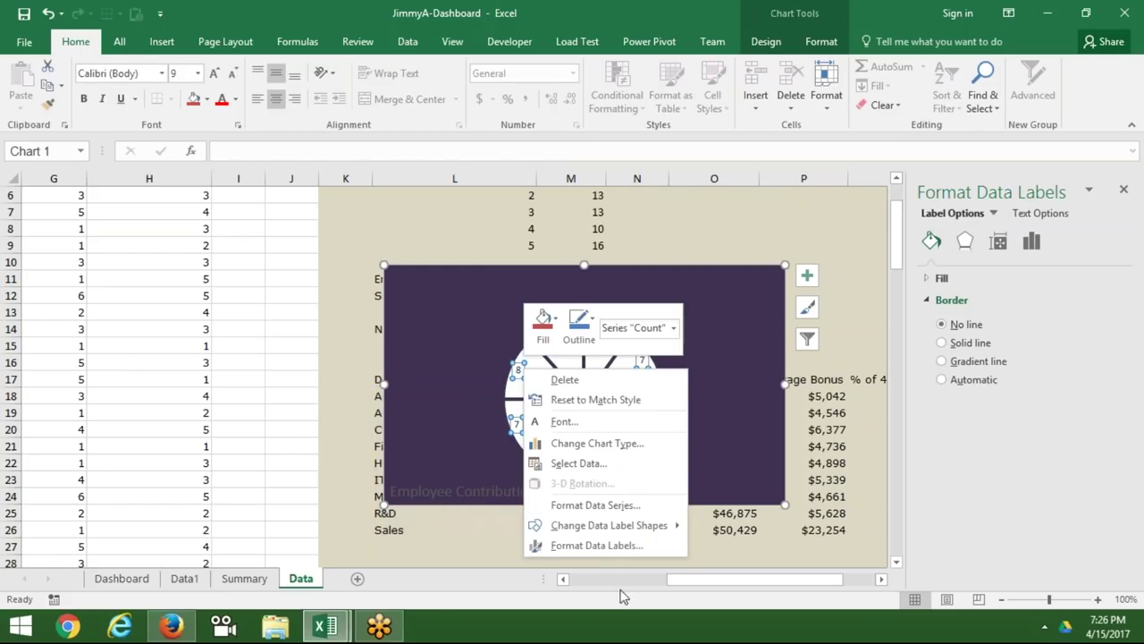
click(614, 546)
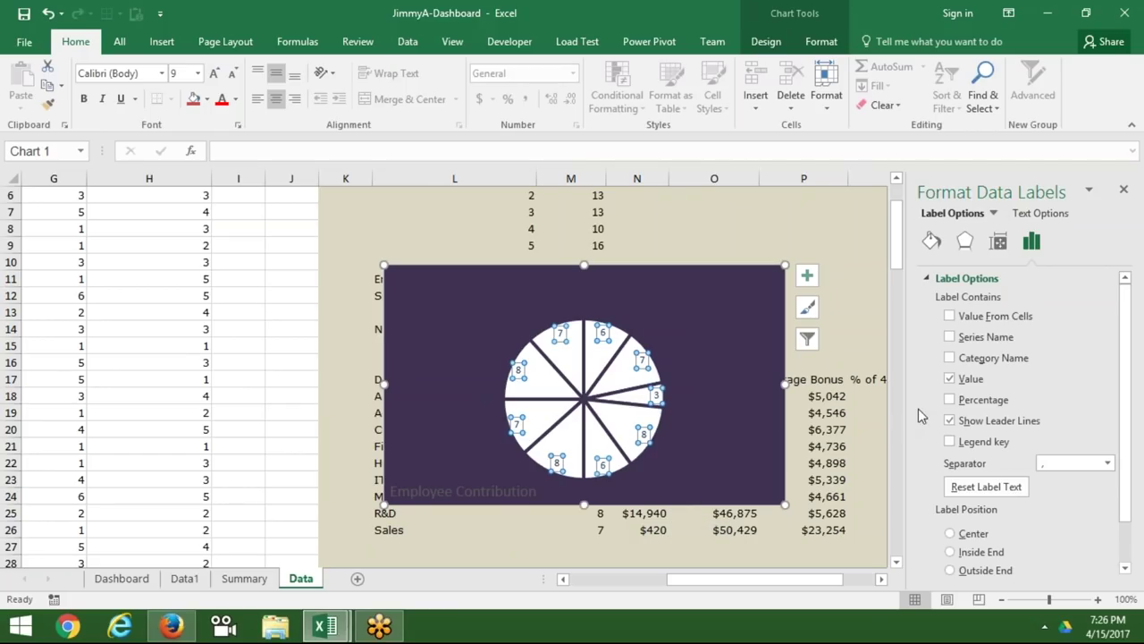
click(107, 581)
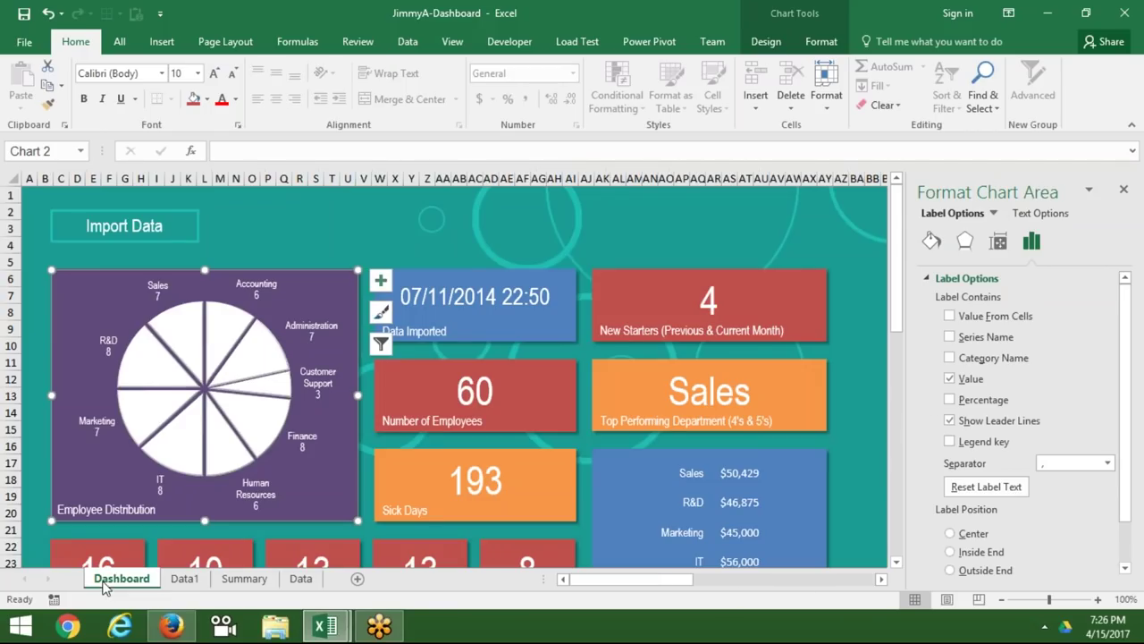
click(301, 579)
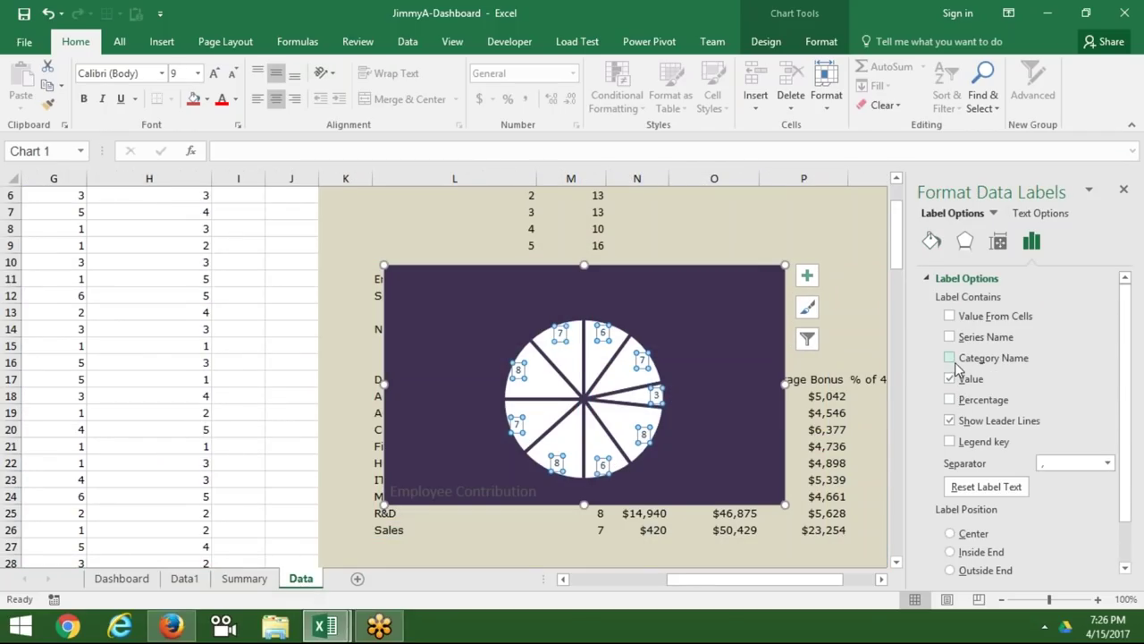
click(952, 359)
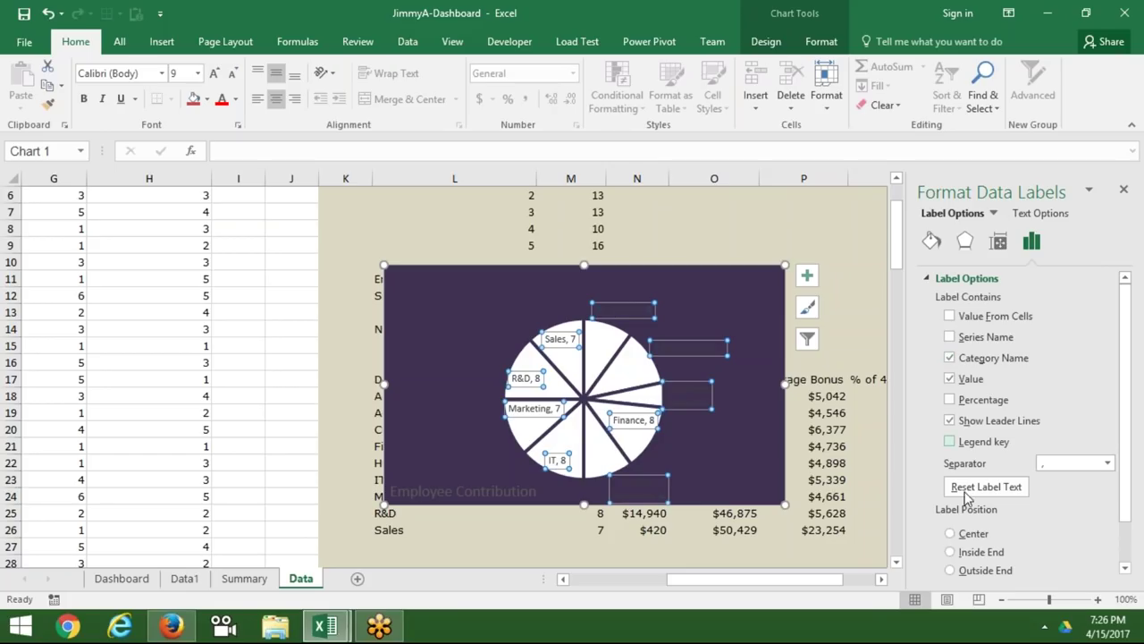
click(974, 559)
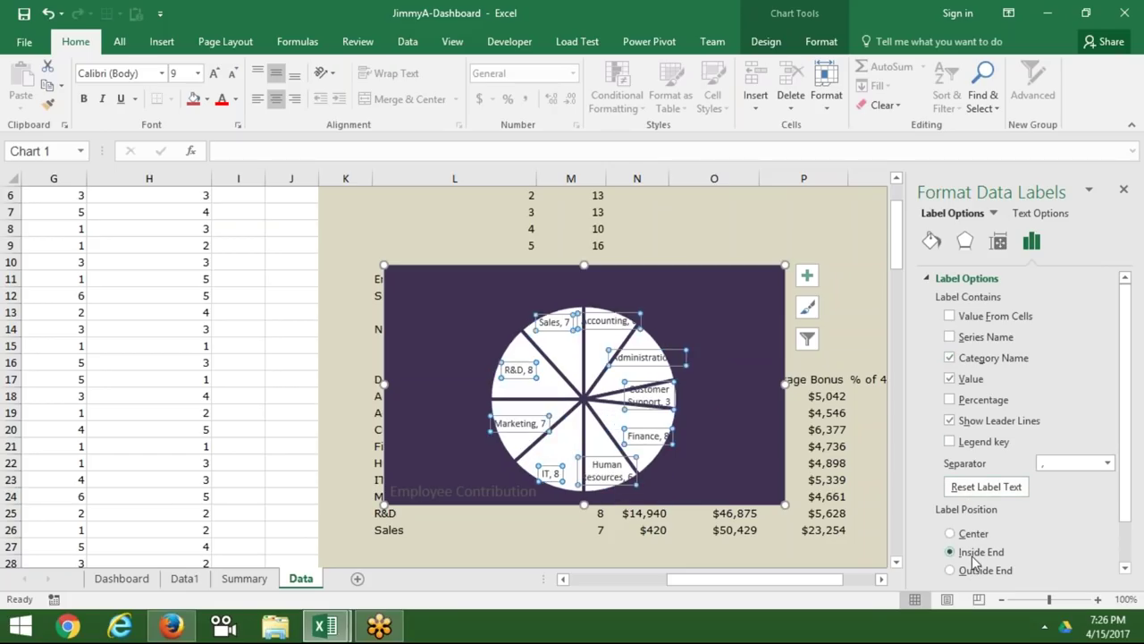
click(974, 570)
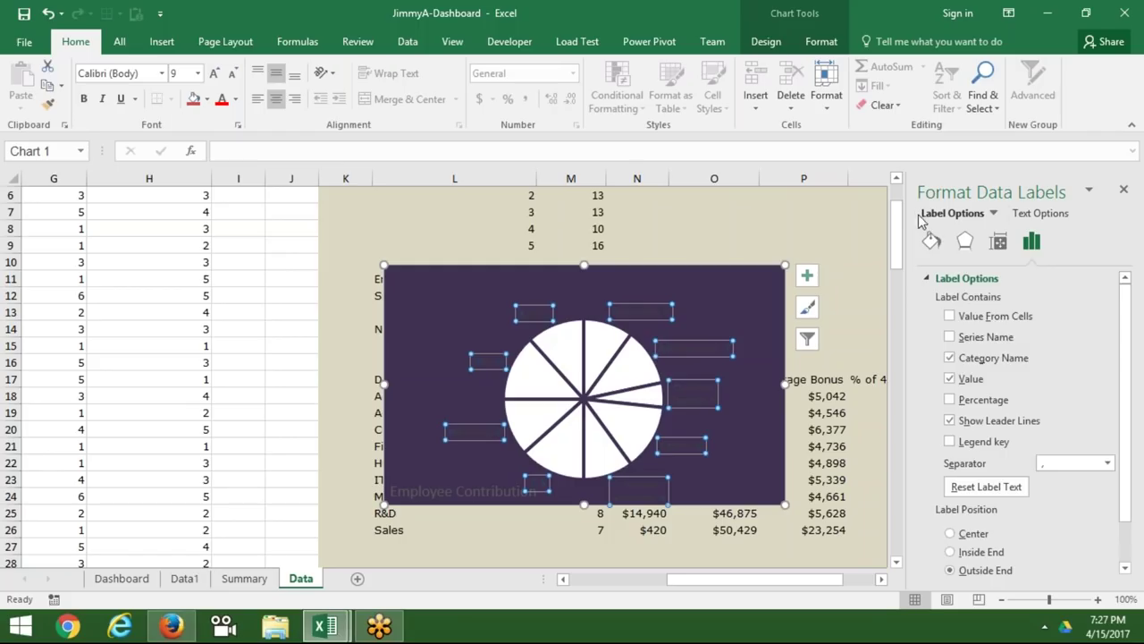
Give the pie's data labels a solid white background fill.
click(930, 241)
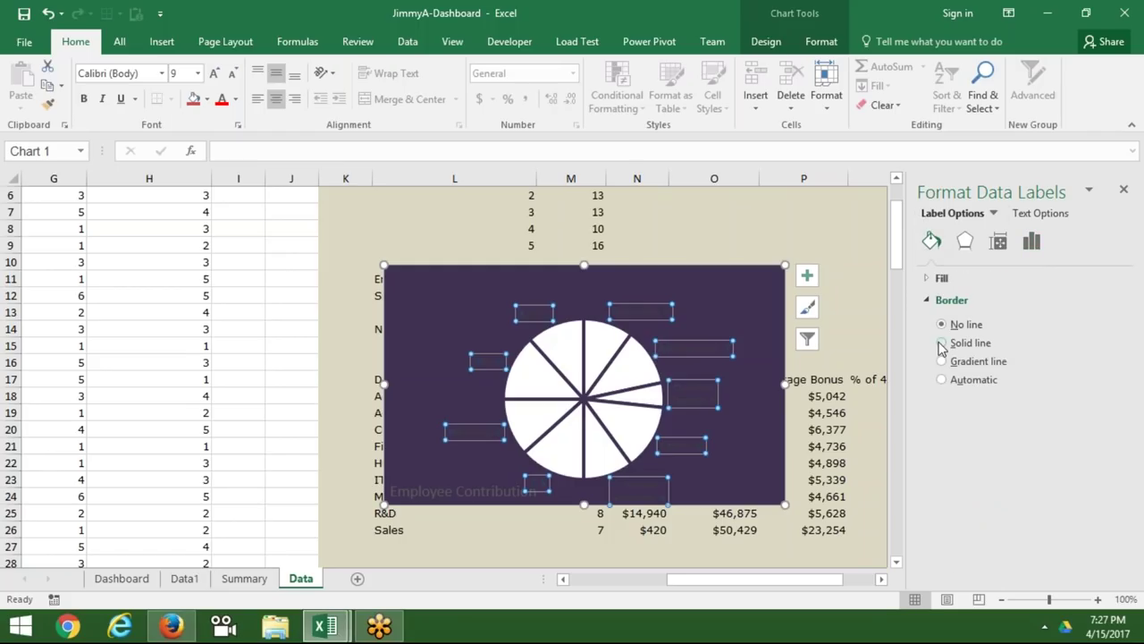
click(938, 278)
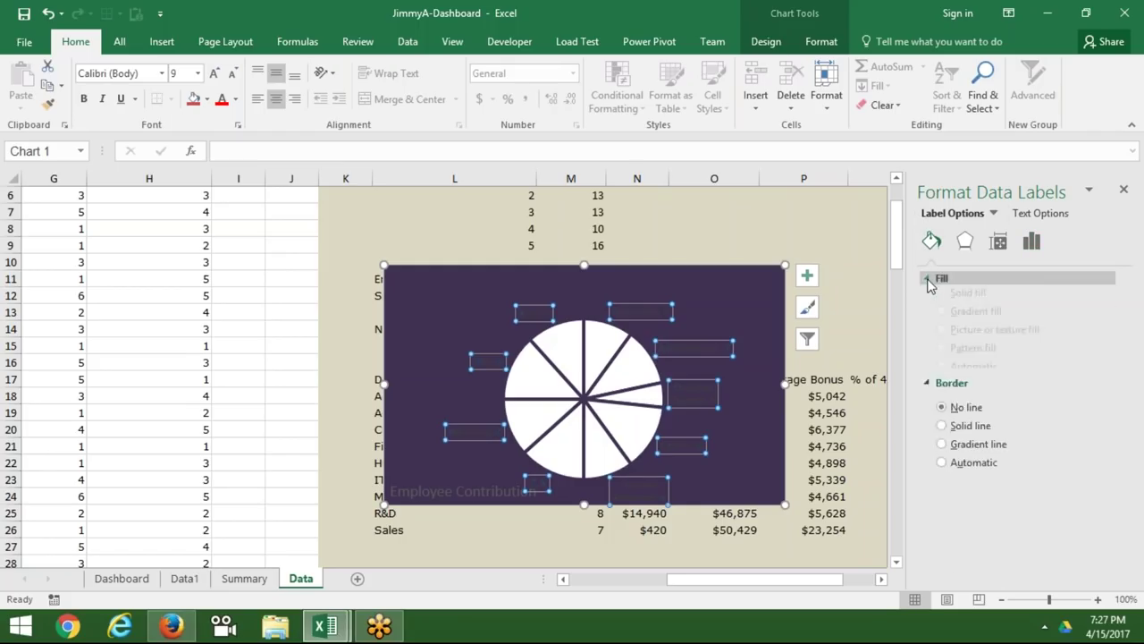
click(957, 321)
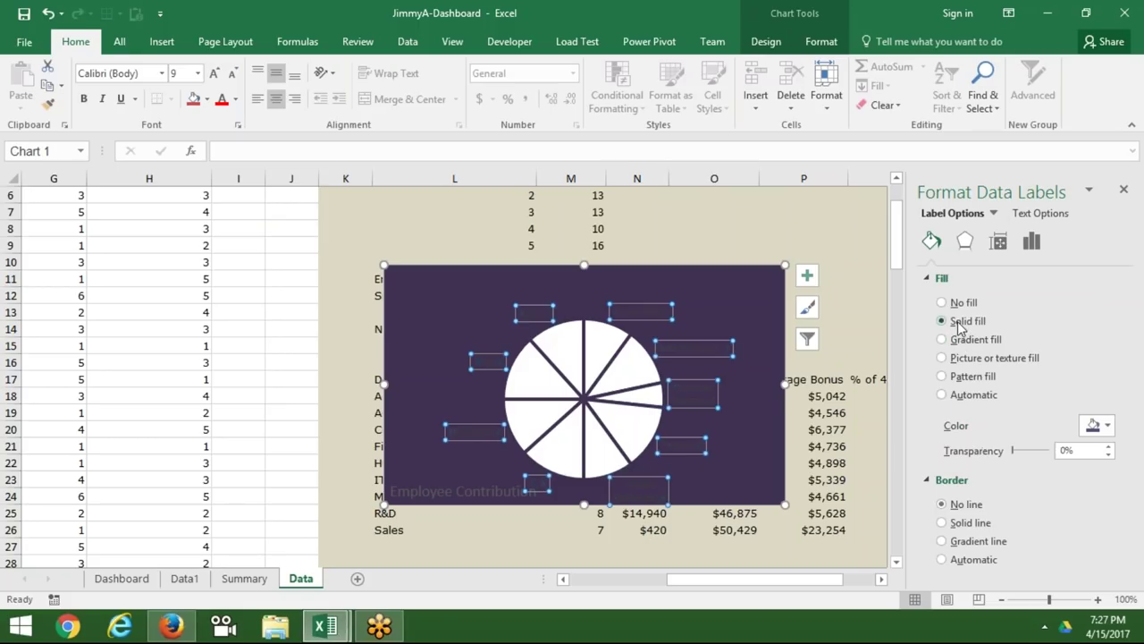
click(1087, 429)
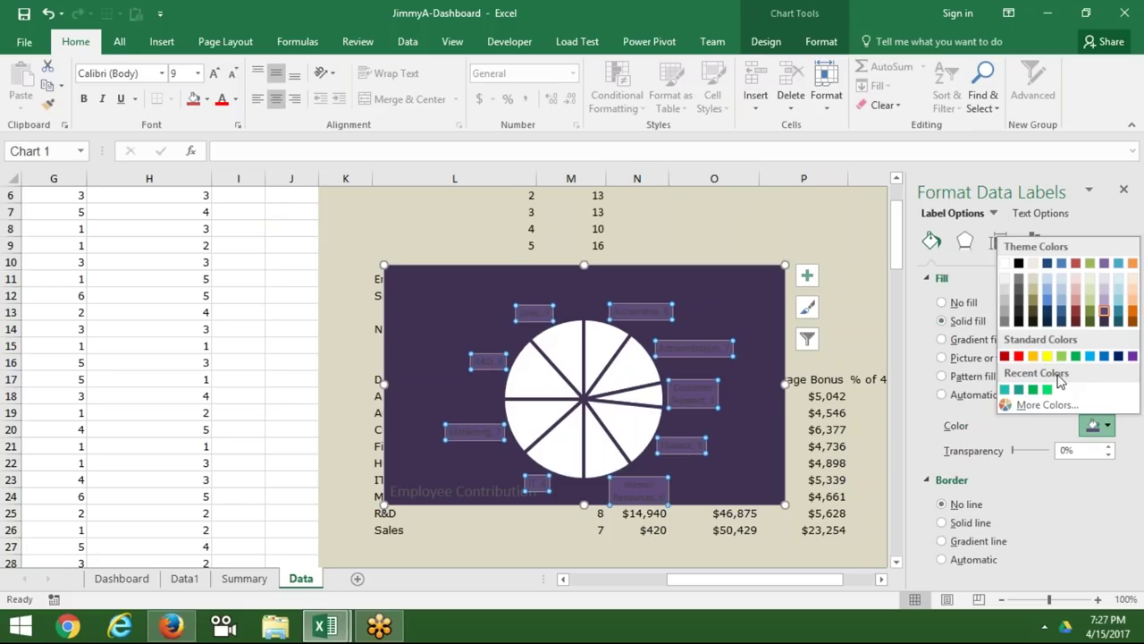
click(1005, 264)
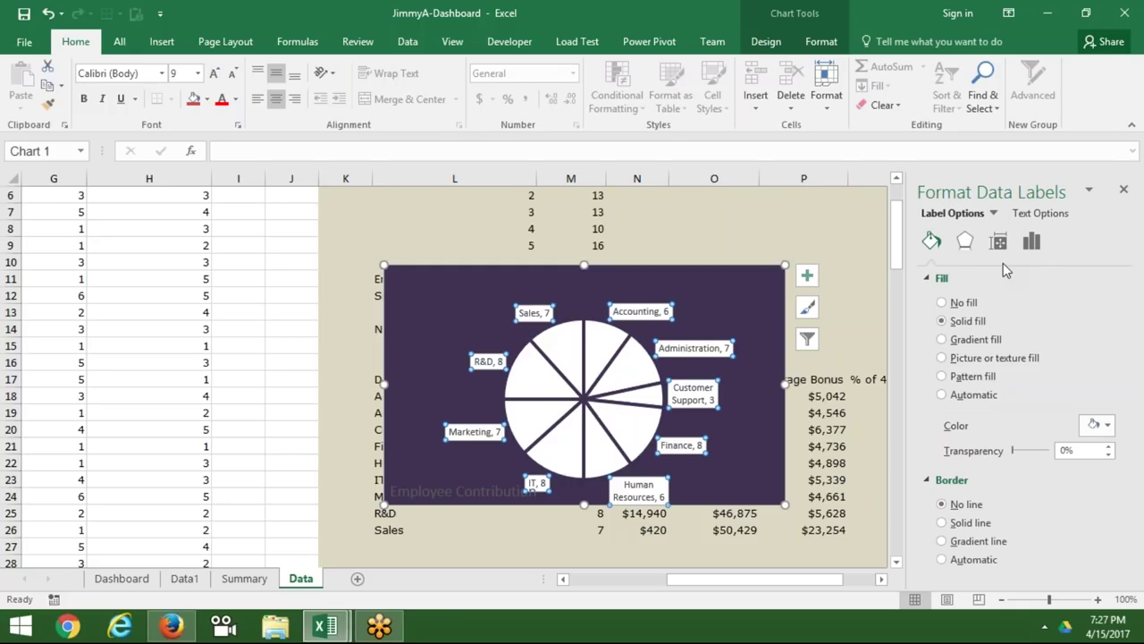
Compare against the Dashboard chart, then set the data labels' fill to No fill.
click(782, 384)
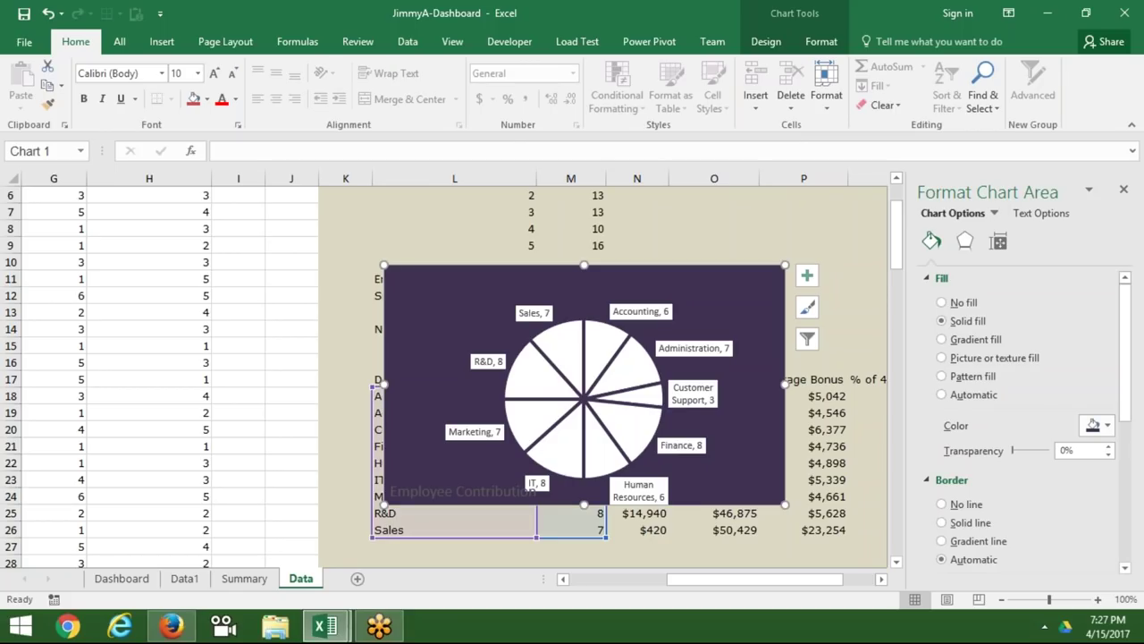
click(150, 580)
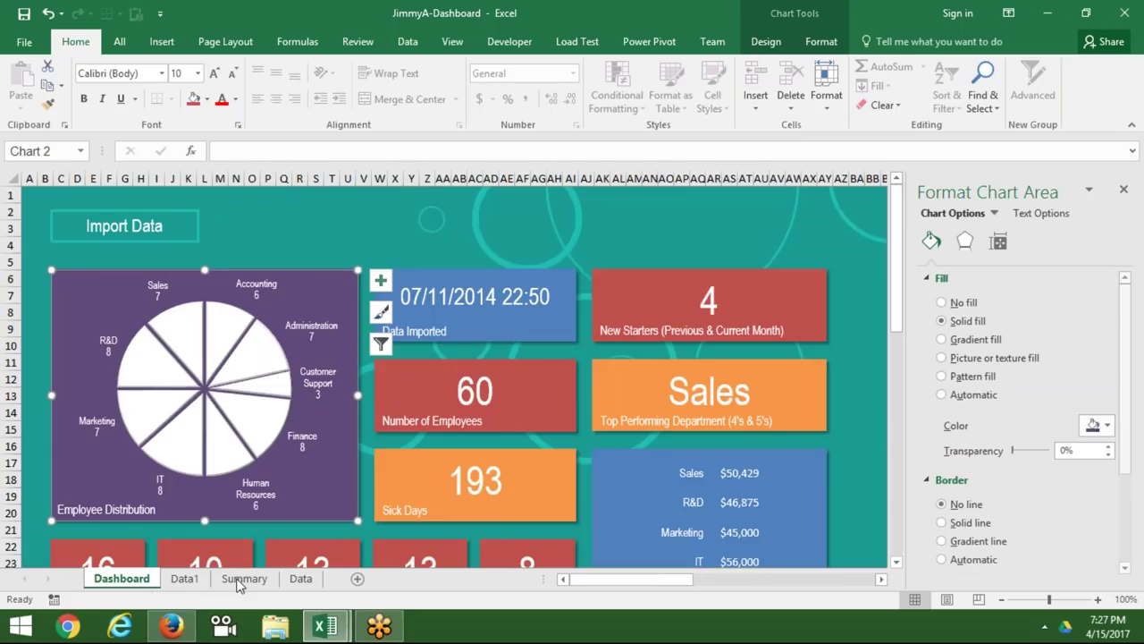
click(300, 579)
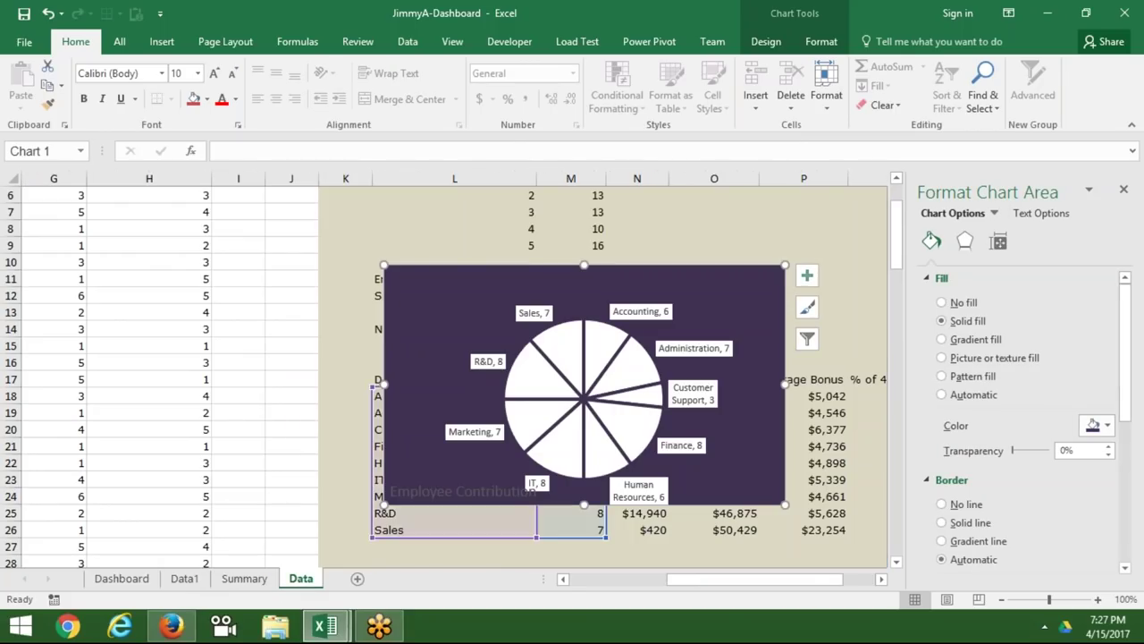
click(469, 432)
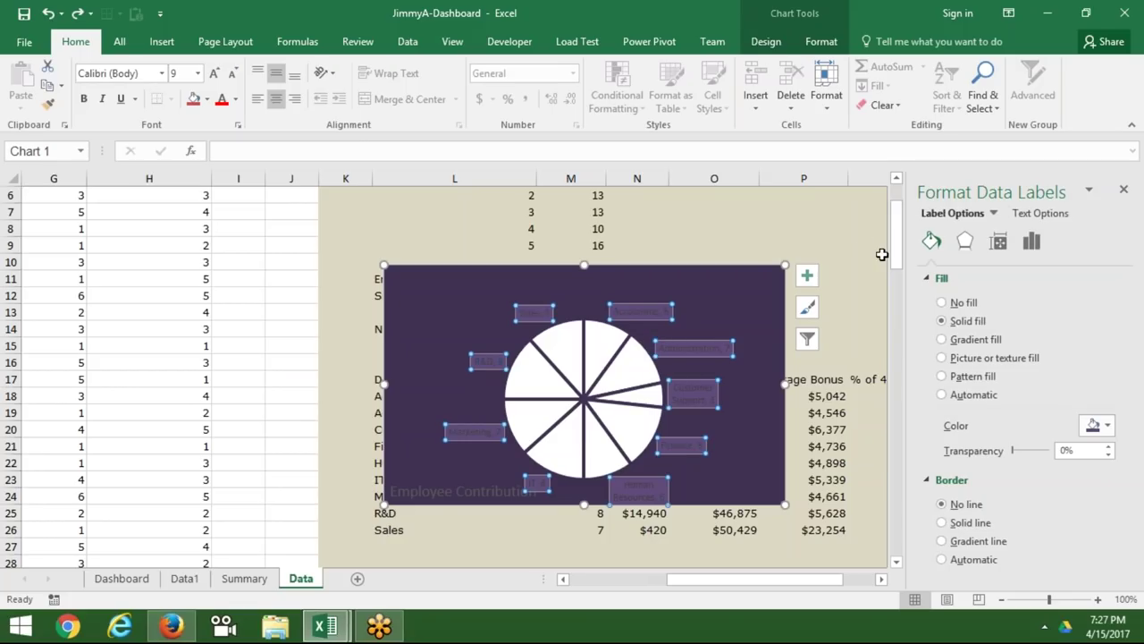
click(942, 302)
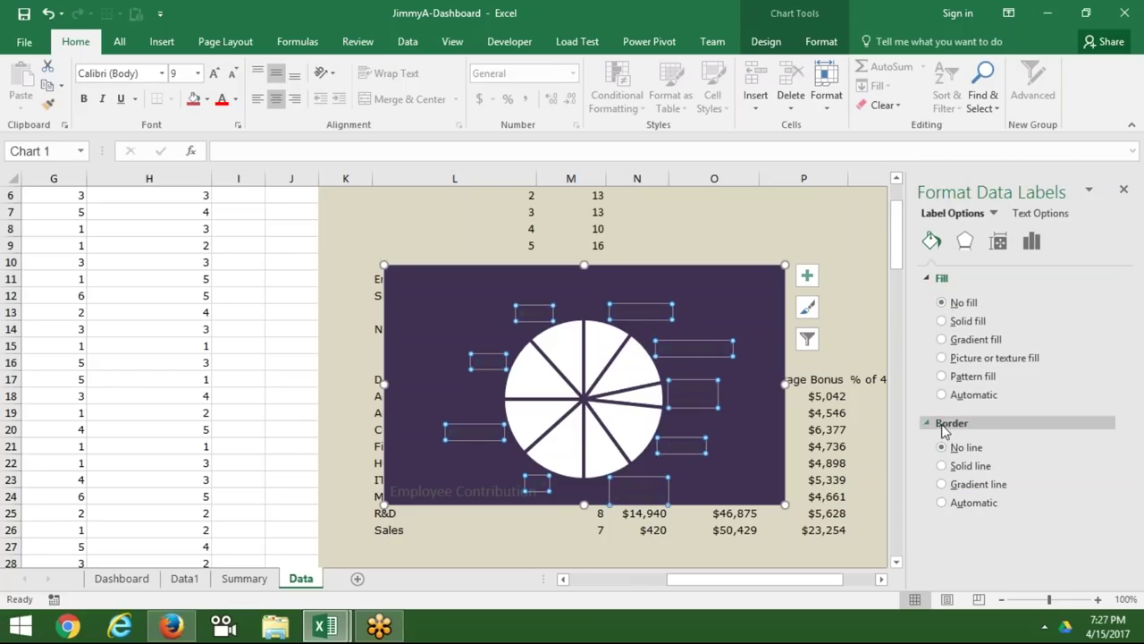
Undo a trial move of the Sales label, make the label text white, and return to Dashboard.
click(543, 315)
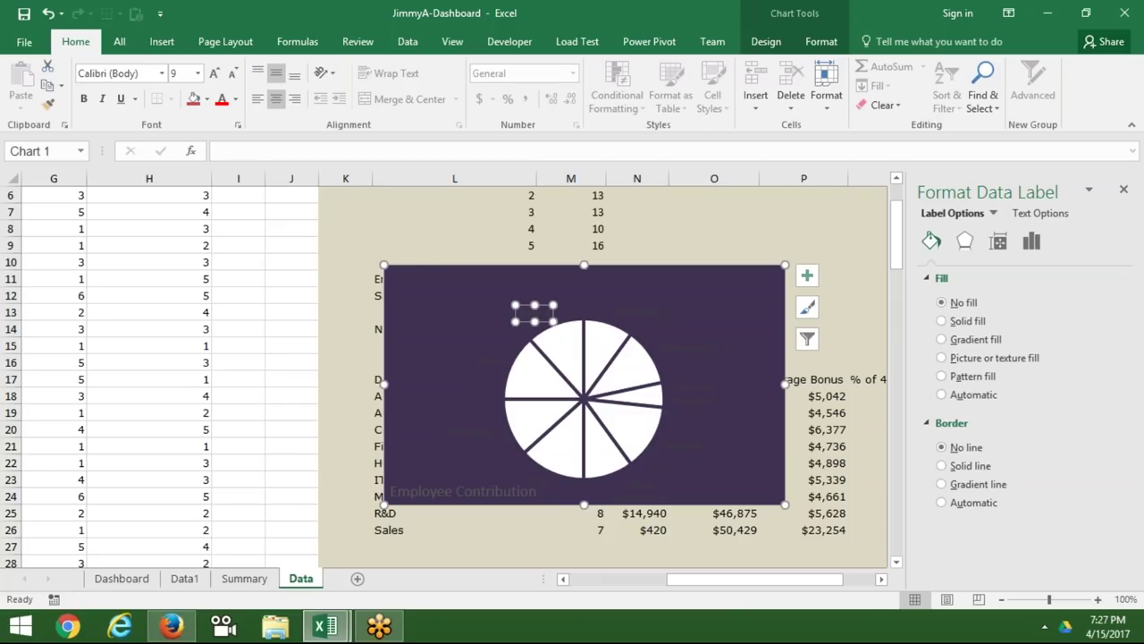
drag(541, 315, 495, 362)
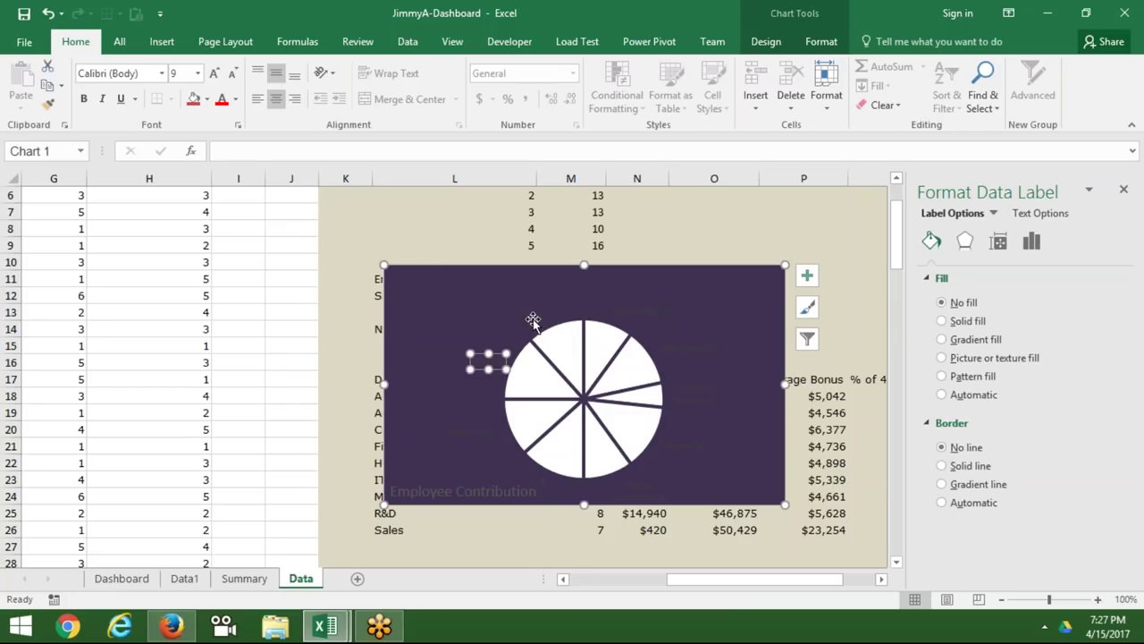
key(ctrl+z)
click(478, 358)
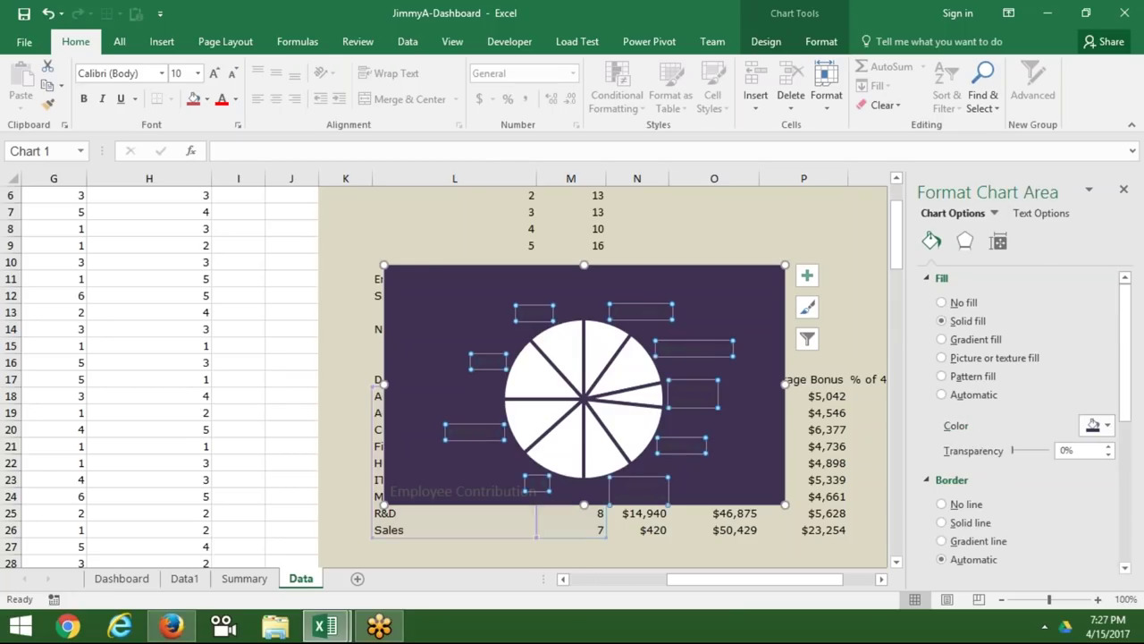
click(236, 99)
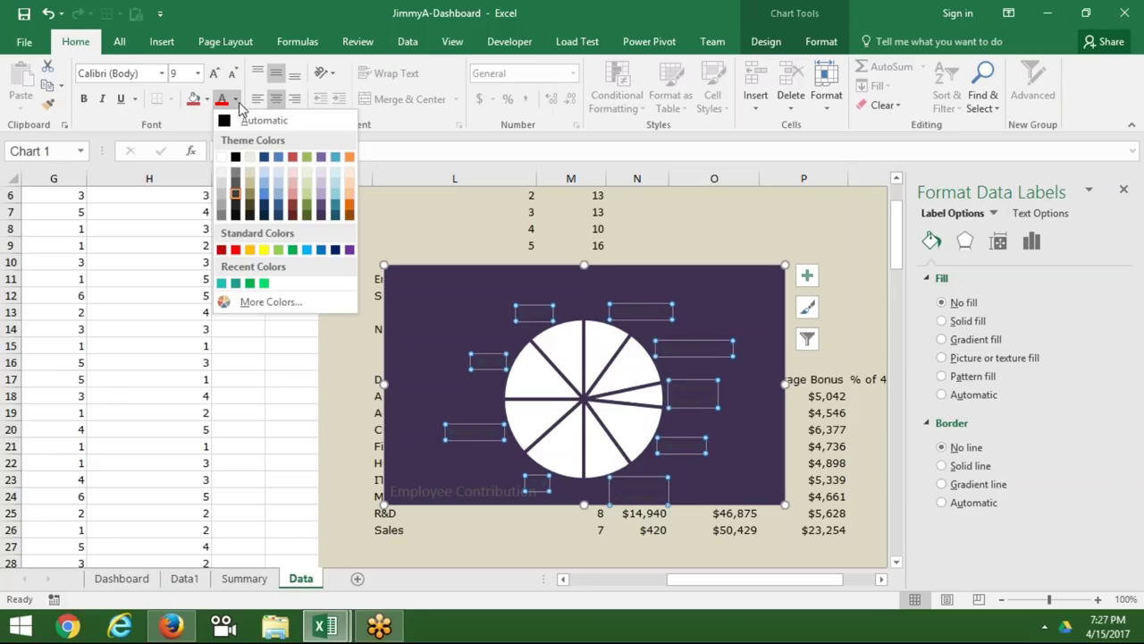
click(221, 158)
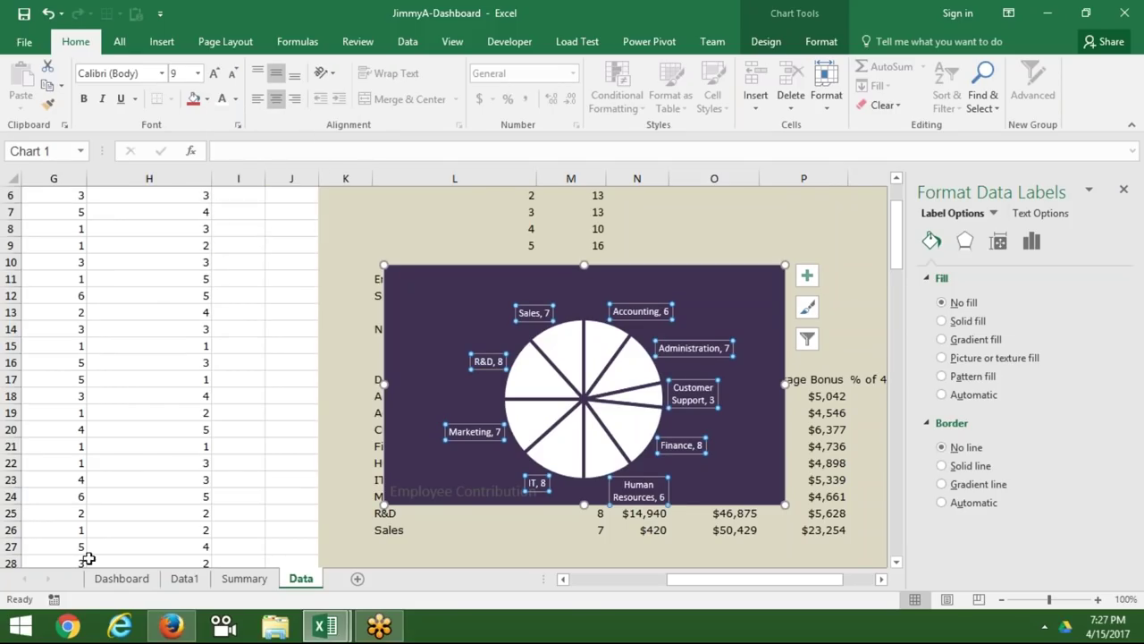
click(107, 581)
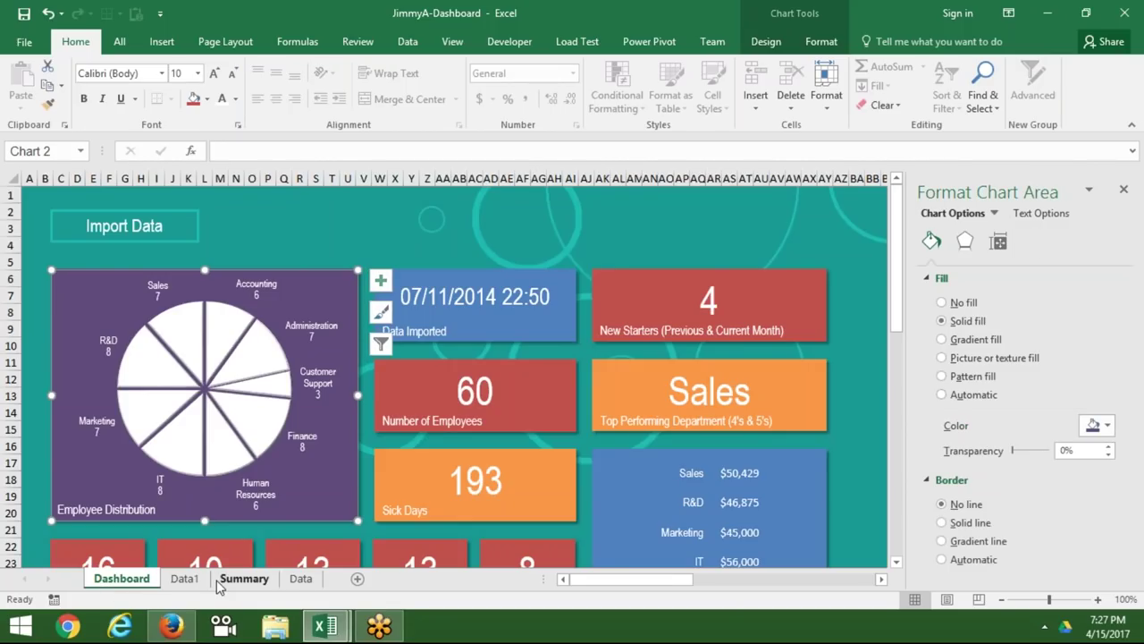
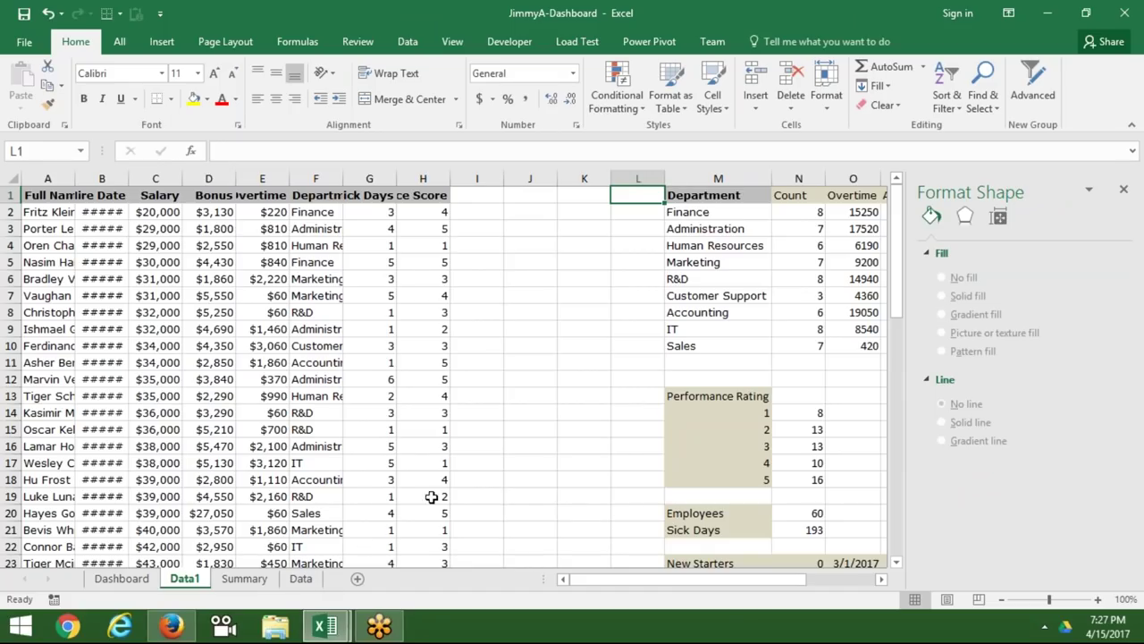
Close the Format Shape pane and return to the worksheet cells.
click(508, 482)
key(Right)
key(Up)
click(1124, 189)
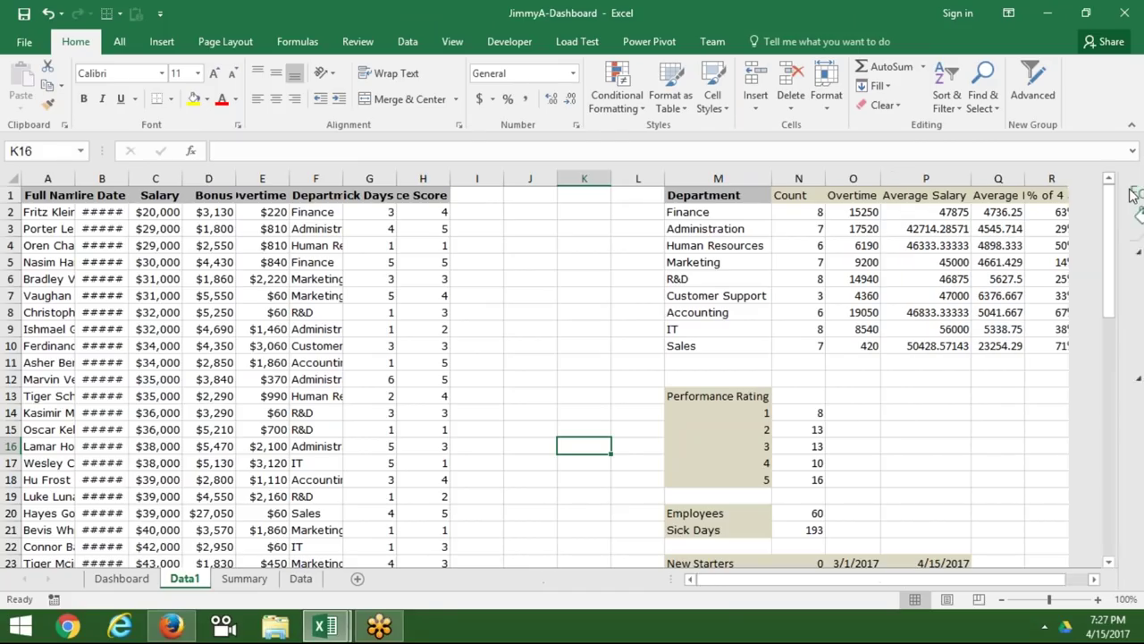
Check the Data sheet chart, then select the Department and Count table M1:N10 on Data1.
click(292, 582)
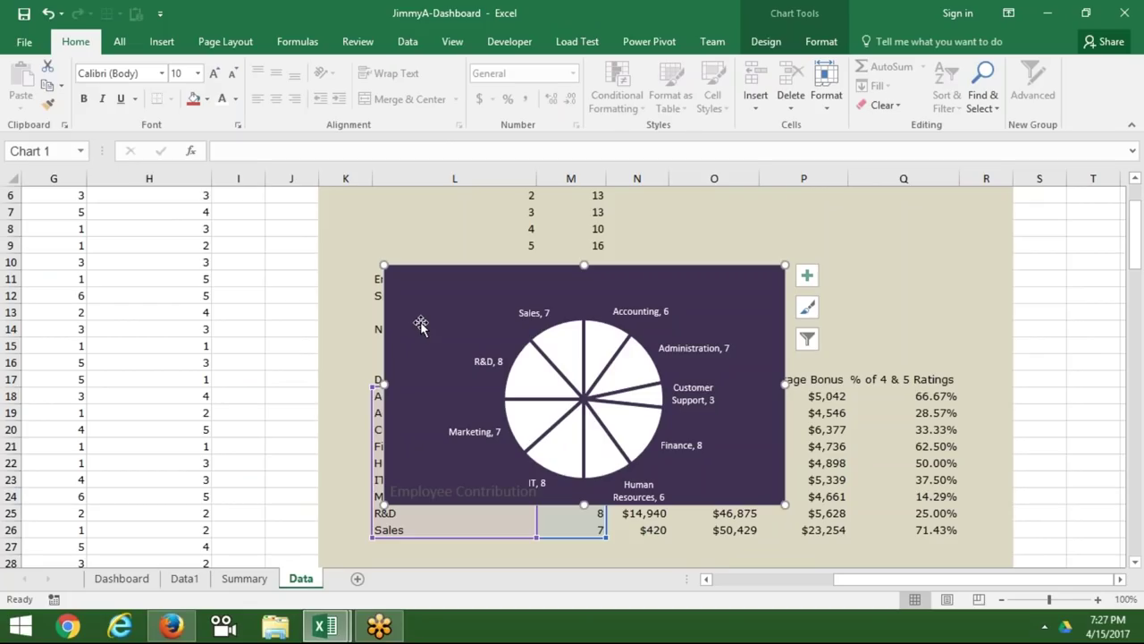
click(806, 275)
click(197, 579)
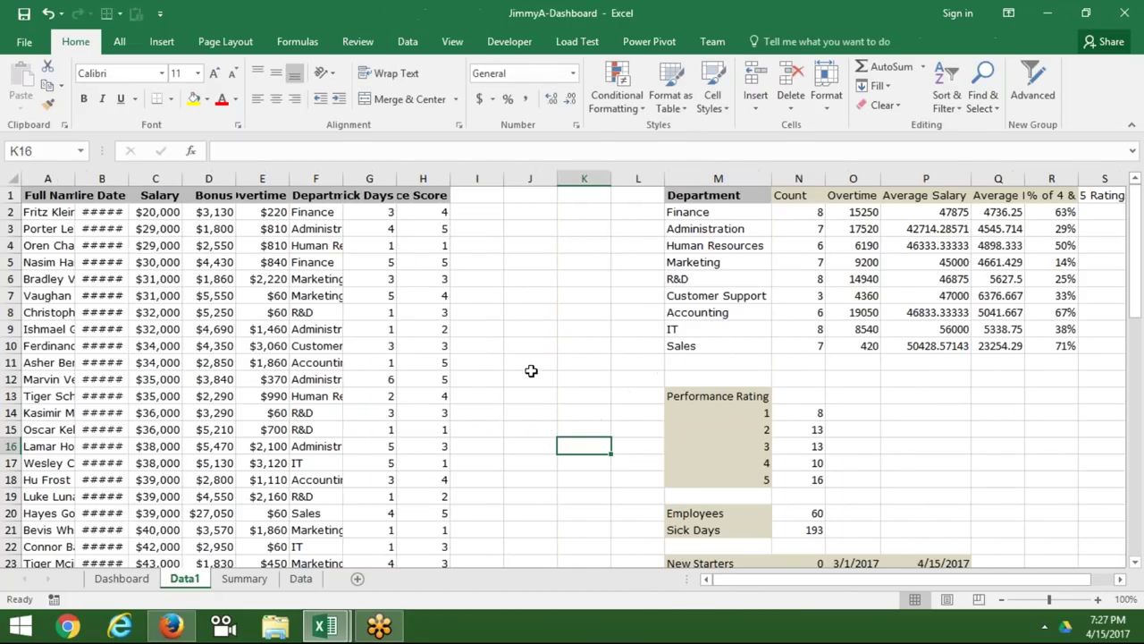
mouse_move(713, 204)
mouse_down()
mouse_move(823, 330)
mouse_move(818, 344)
mouse_up()
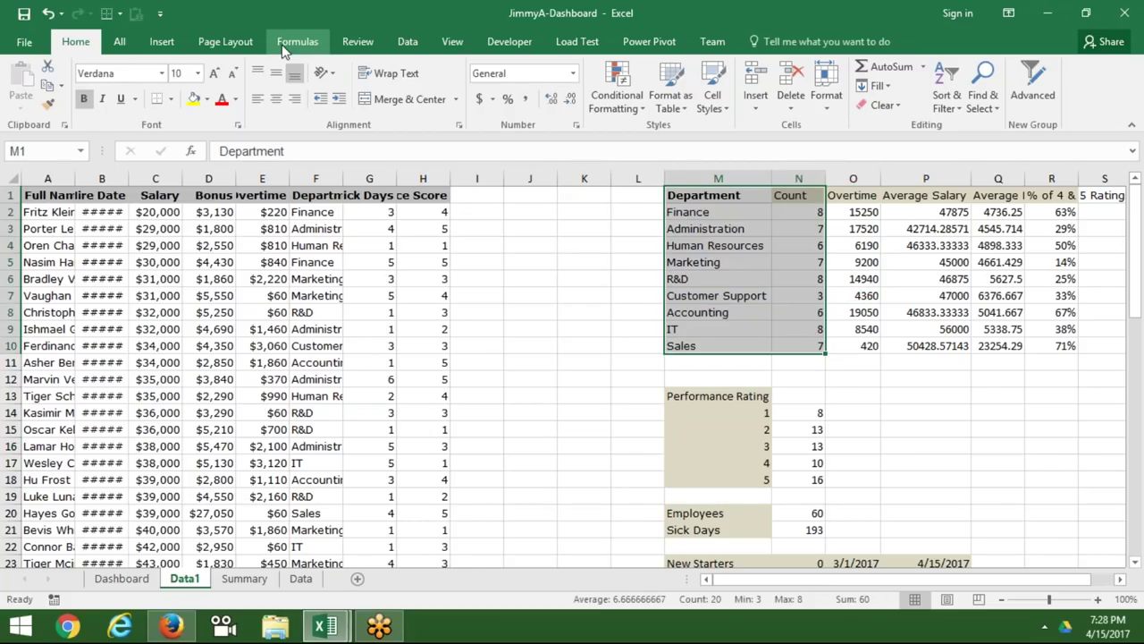
Insert a pie chart of the department counts on Data1.
click(162, 41)
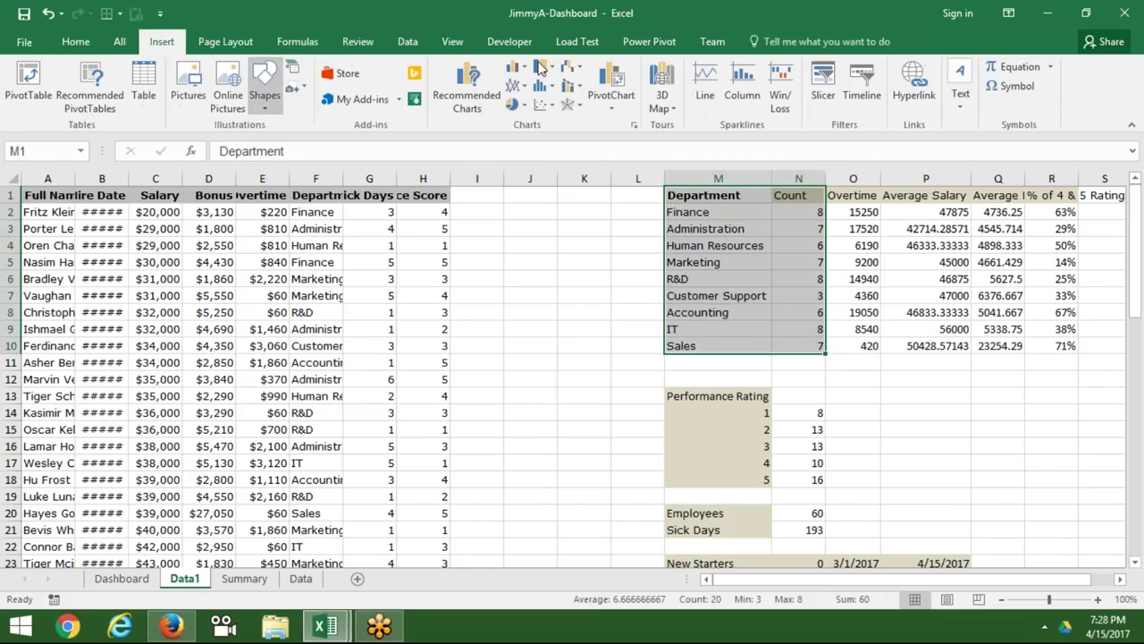
click(515, 103)
click(528, 136)
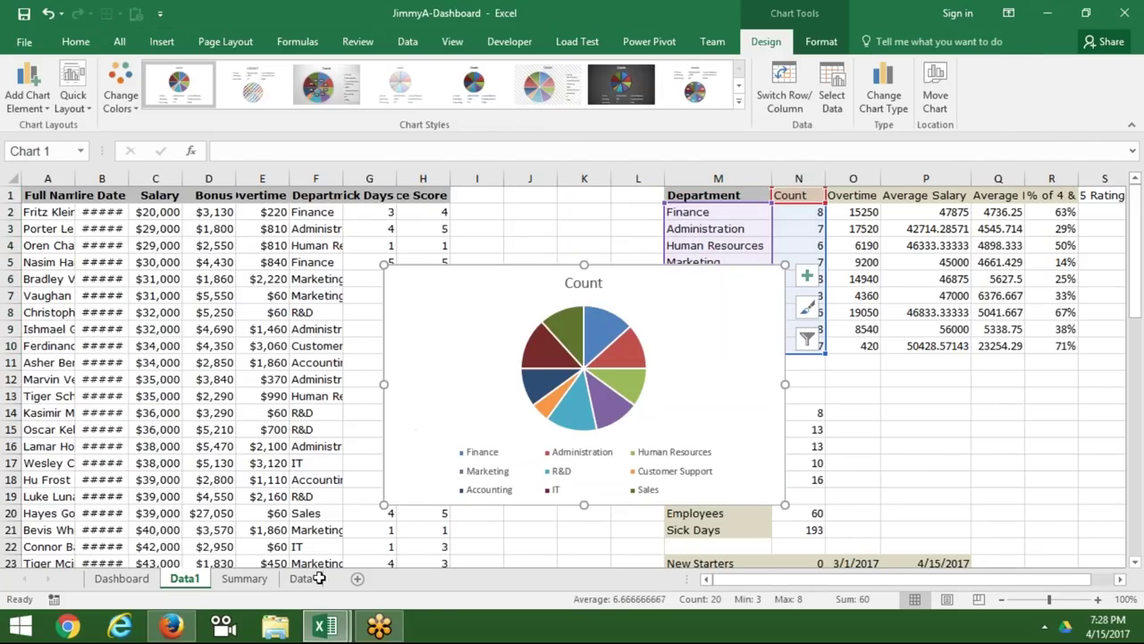
Copy the Dashboard's purple pie chart and paste only its formats onto the new chart.
click(306, 586)
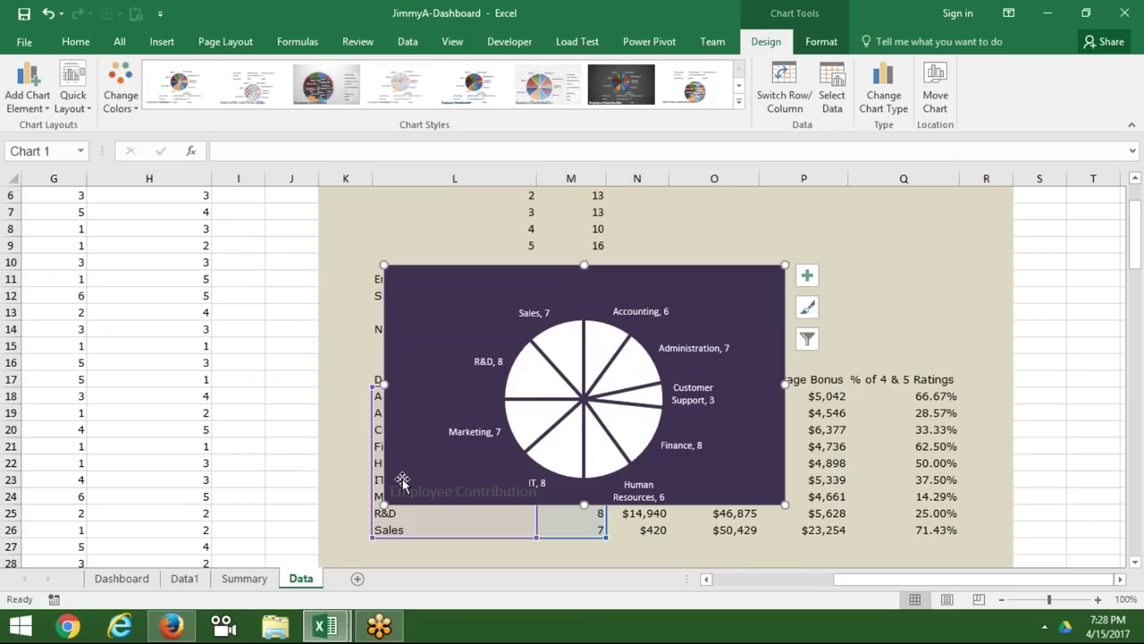
click(125, 581)
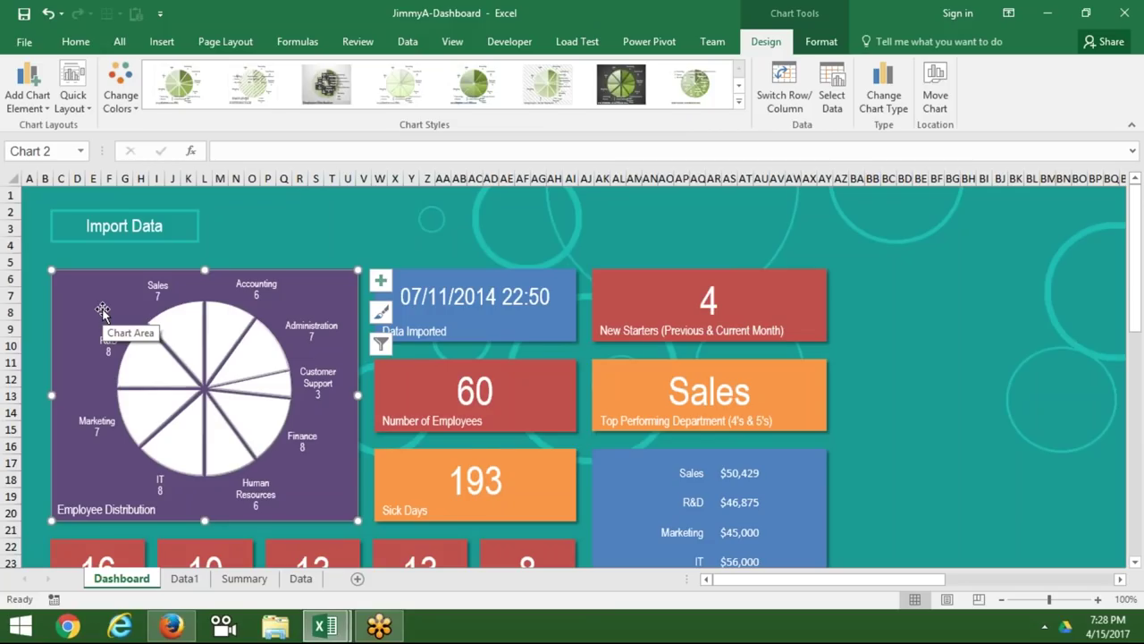
click(184, 579)
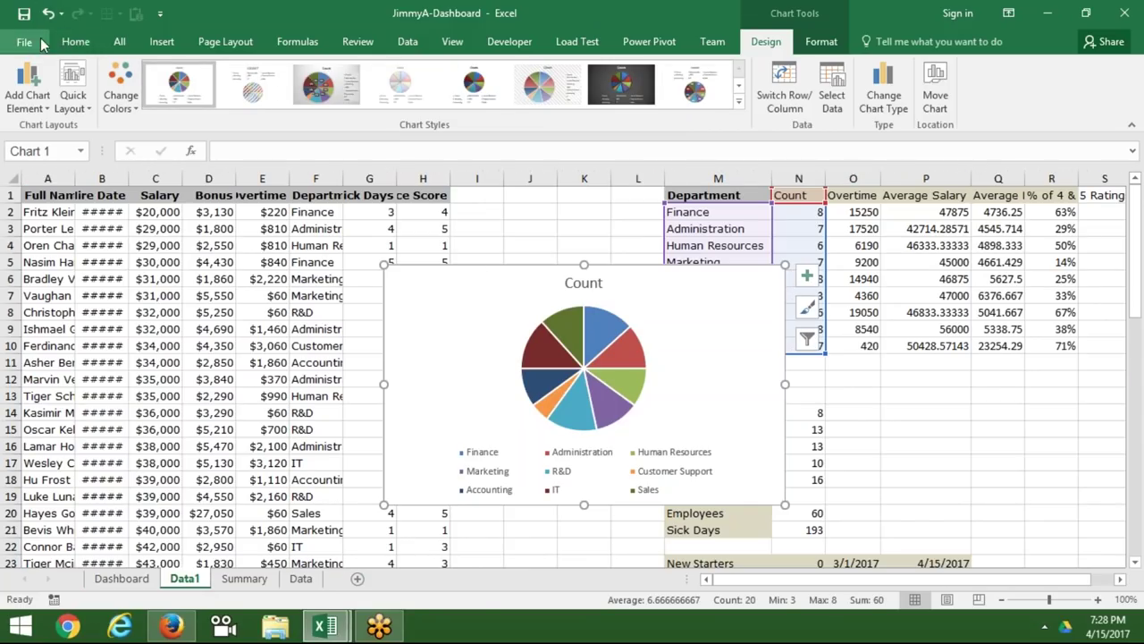
click(76, 42)
click(20, 101)
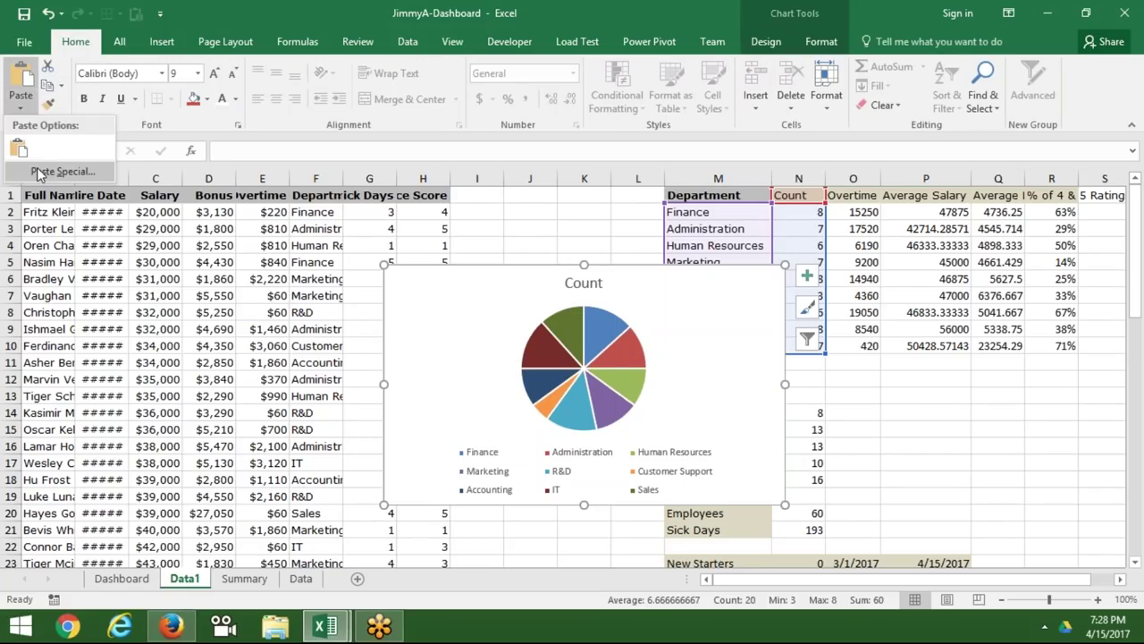
click(40, 171)
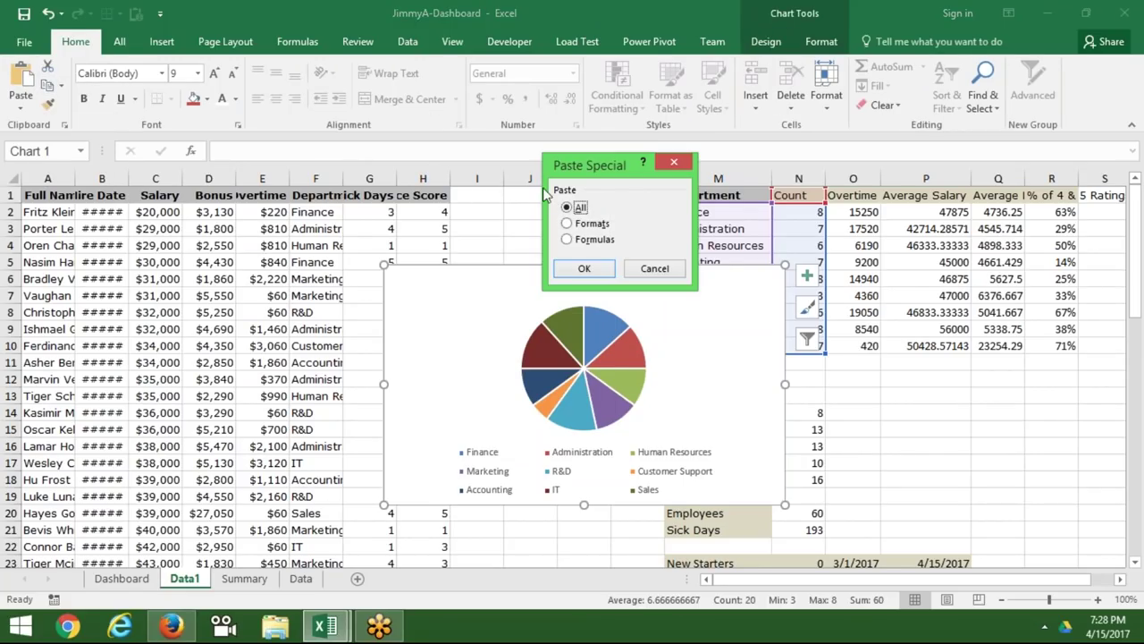
click(588, 224)
click(585, 269)
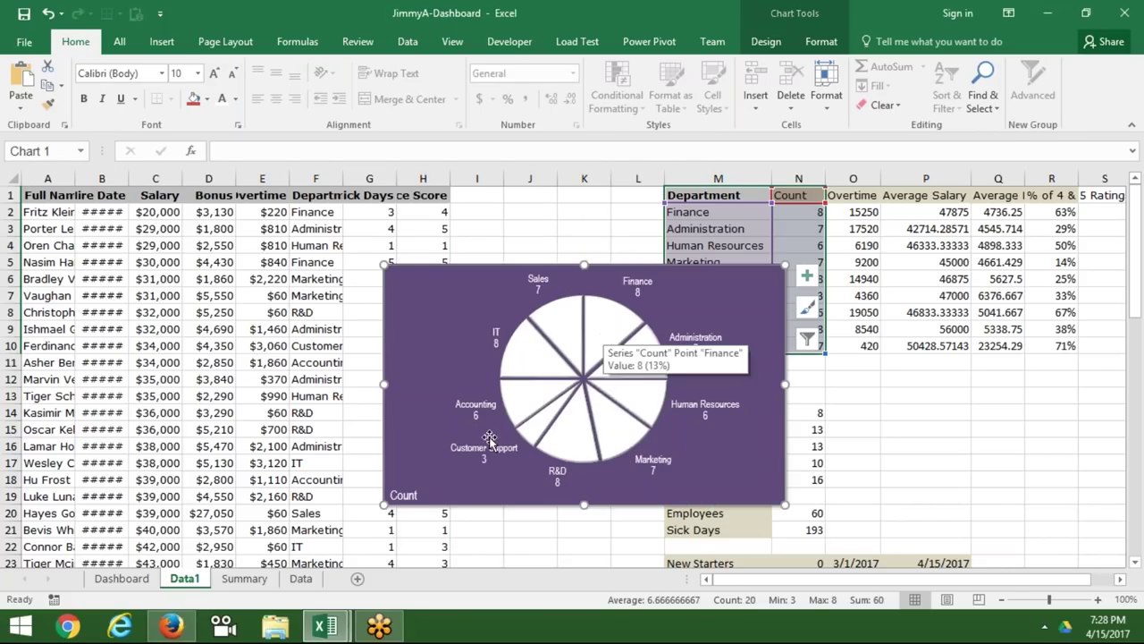
Retitle the pie chart 'Employee Contribution'.
click(409, 497)
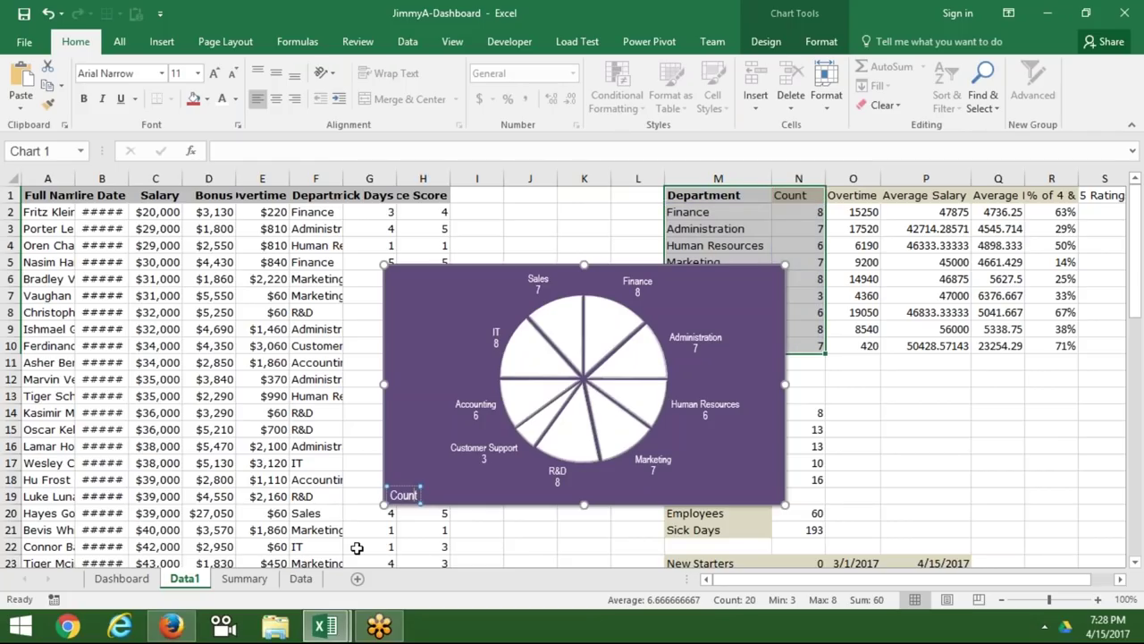
text(=)
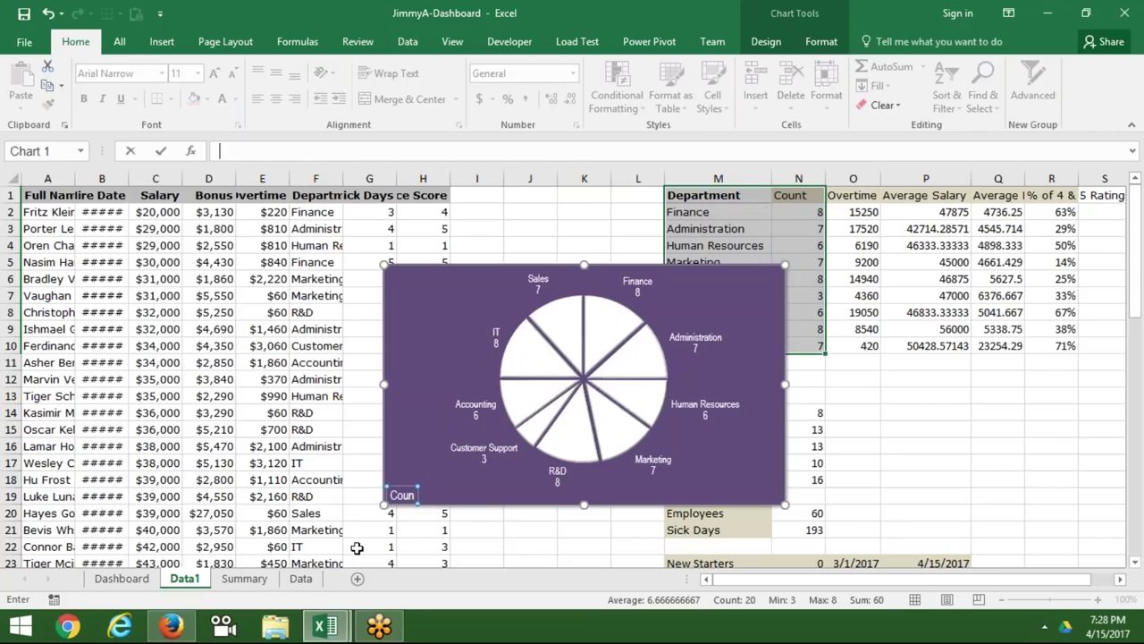
key(Escape)
key(BackSpace)
key(BackSpace)
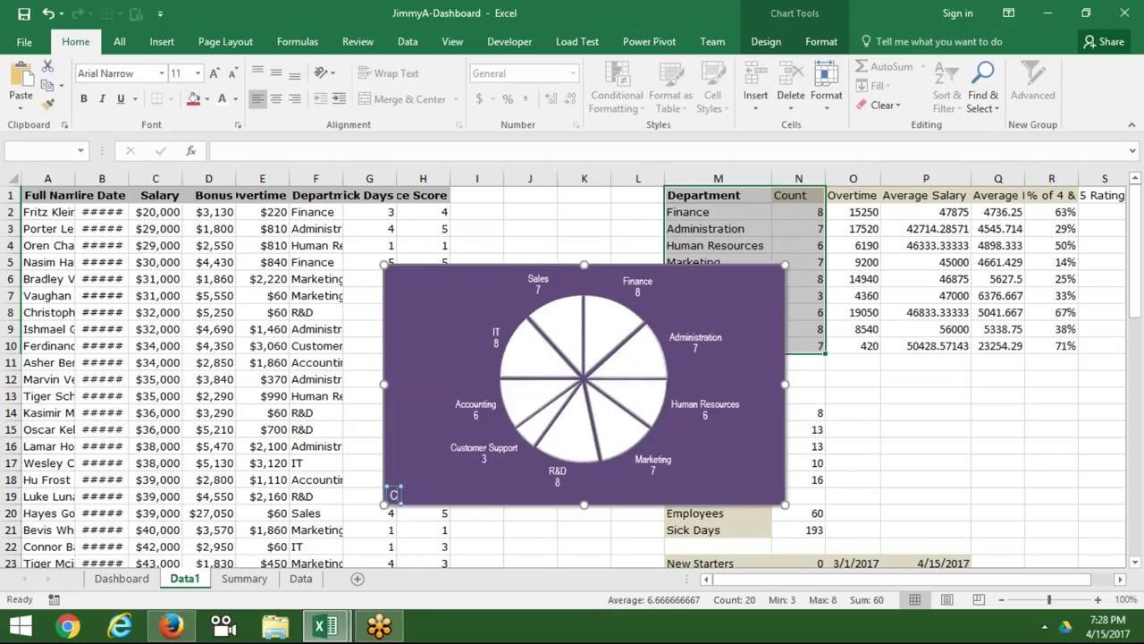
key(BackSpace)
text(Empl)
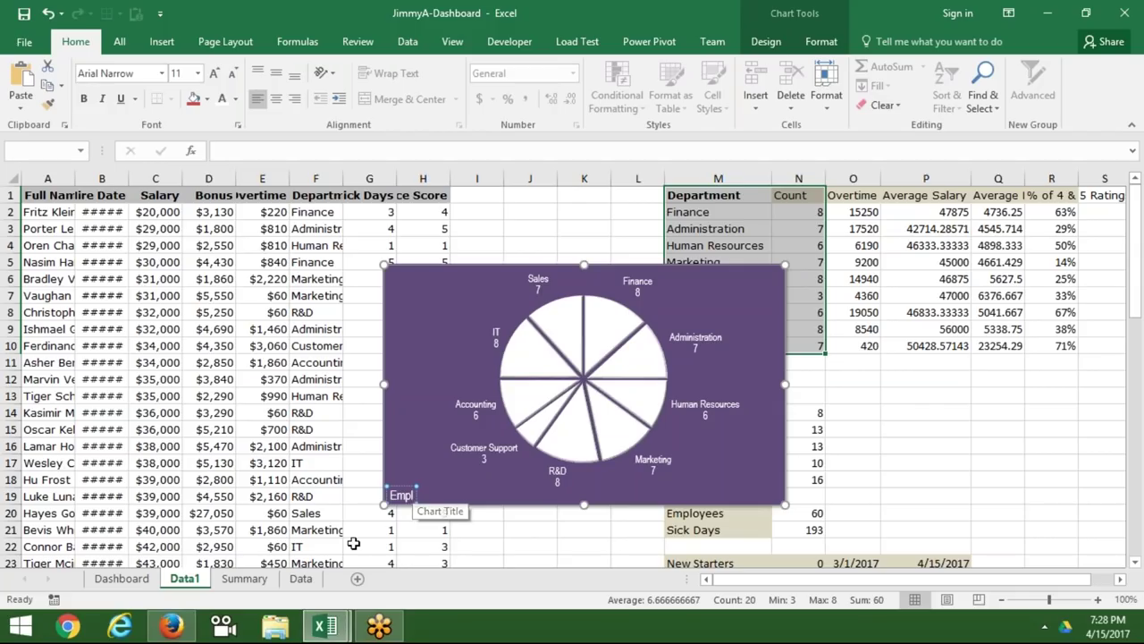
text(o)
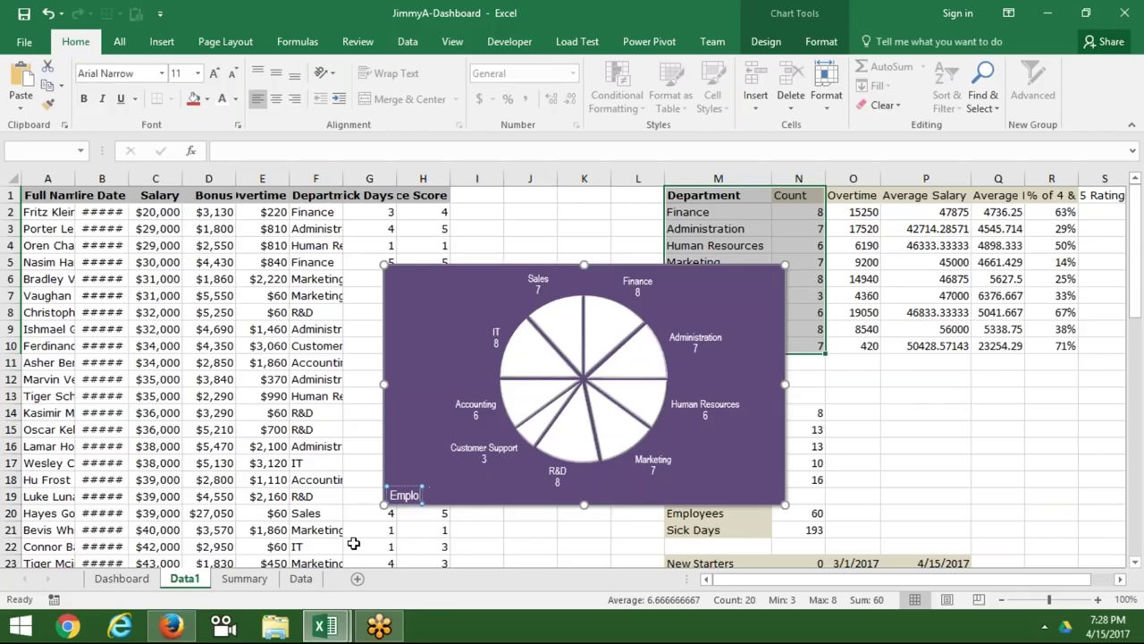
text(yee)
text( Contri)
text(bution)
click(388, 367)
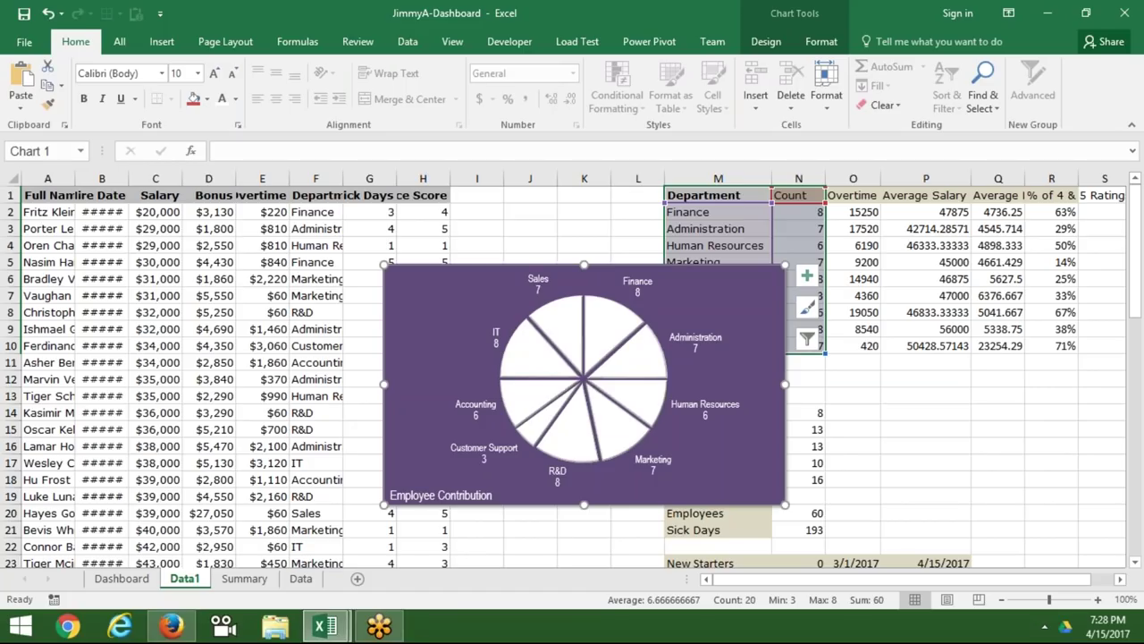
Move the chart from Data1 to the Summary sheet, positioned around rows 7–20.
key(ctrl+x)
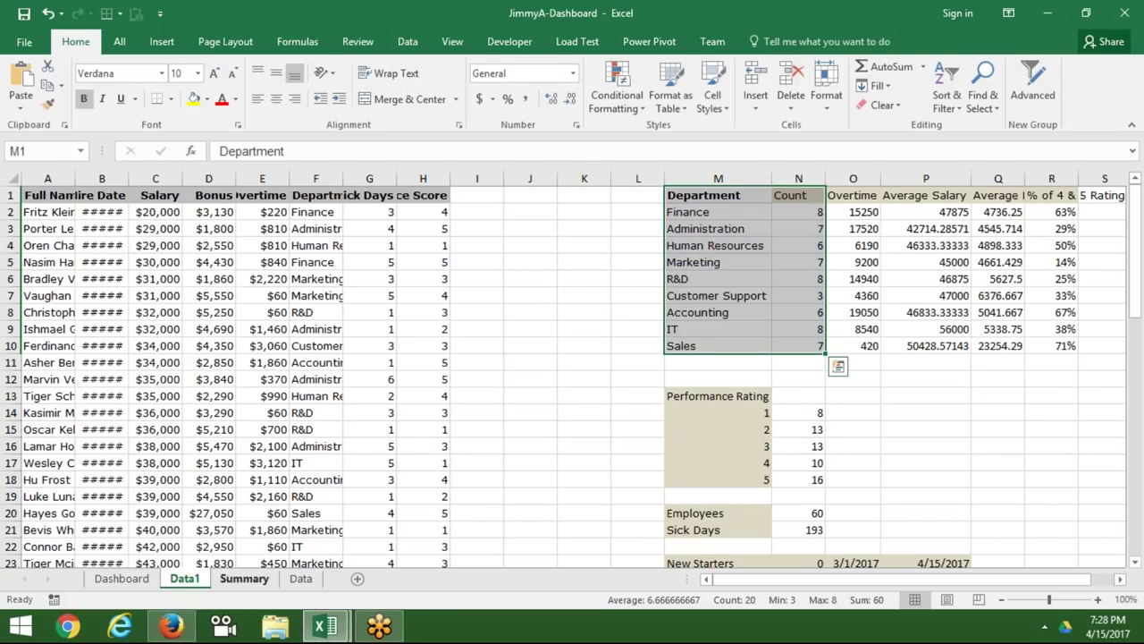
click(244, 579)
key(ctrl+v)
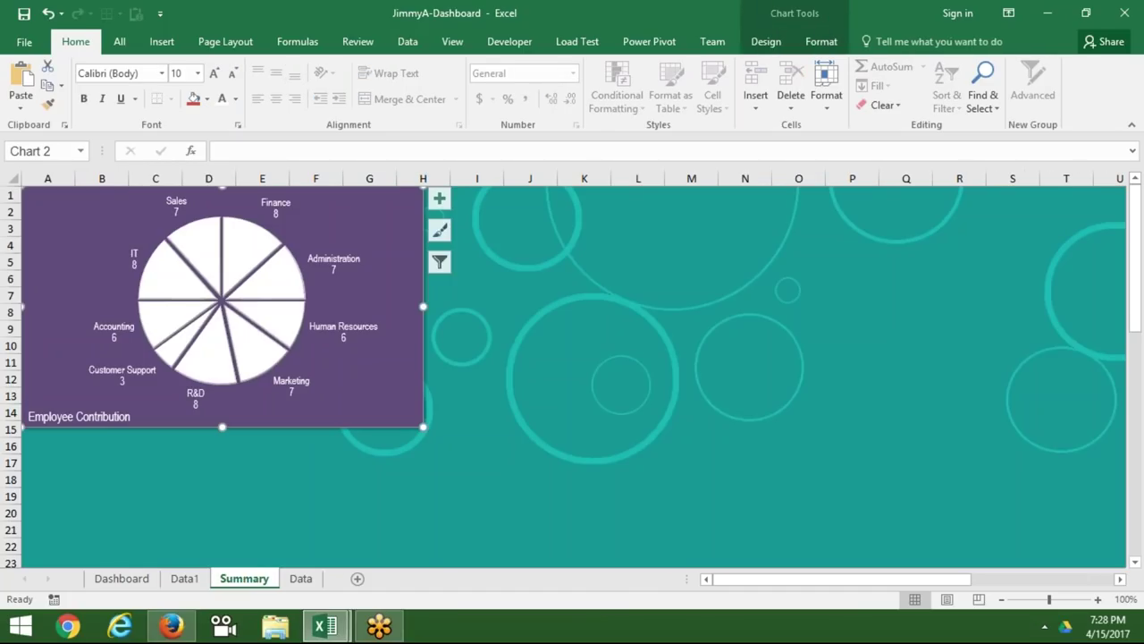
mouse_move(301, 408)
mouse_down()
mouse_move(333, 502)
mouse_move(317, 504)
mouse_up()
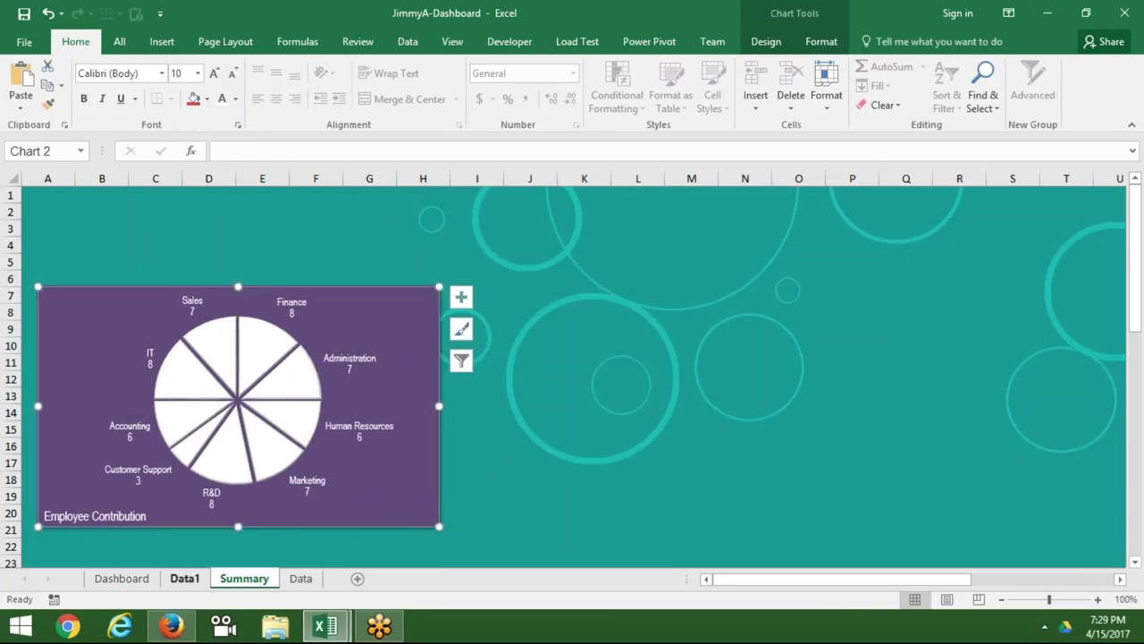
click(147, 584)
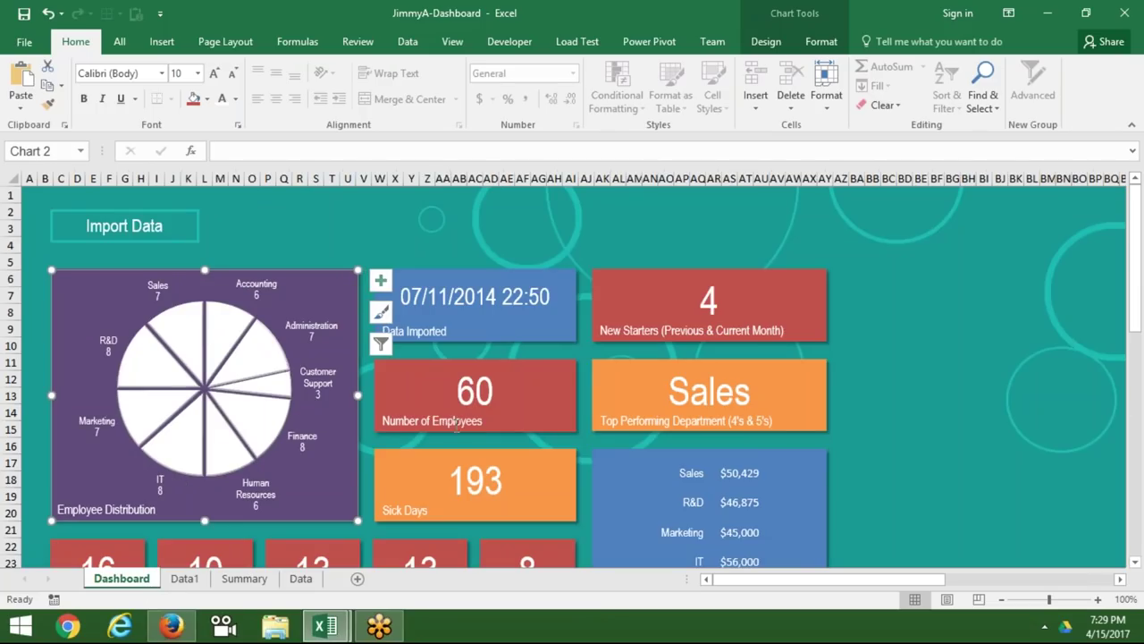
Remove the extra 2 from the hour in the Dashboard's Data Imported box.
click(501, 340)
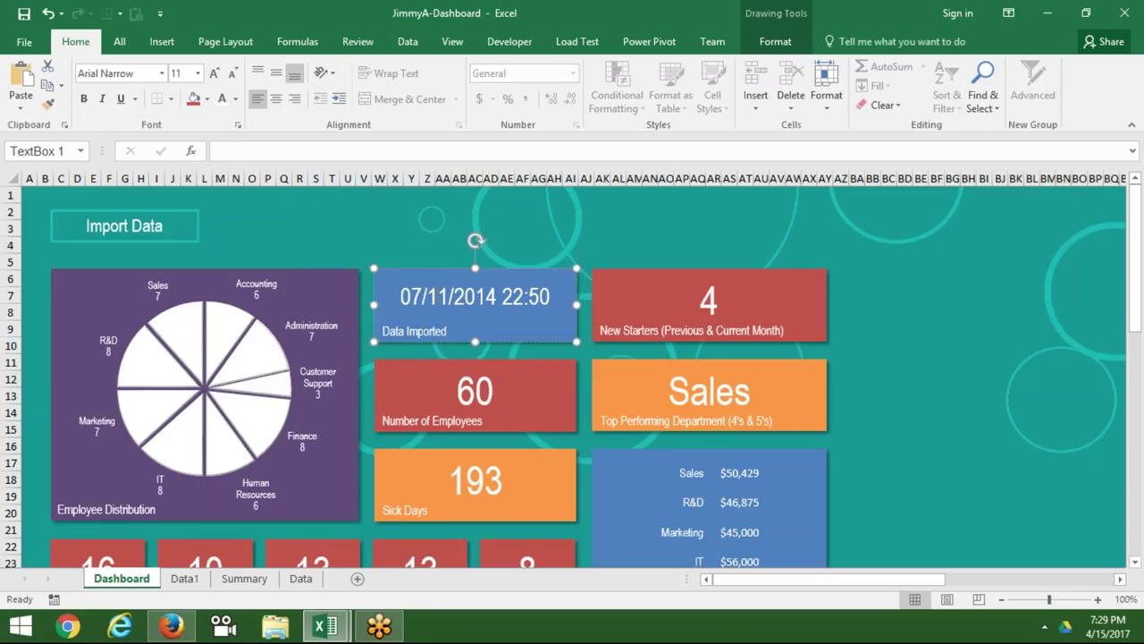
click(443, 298)
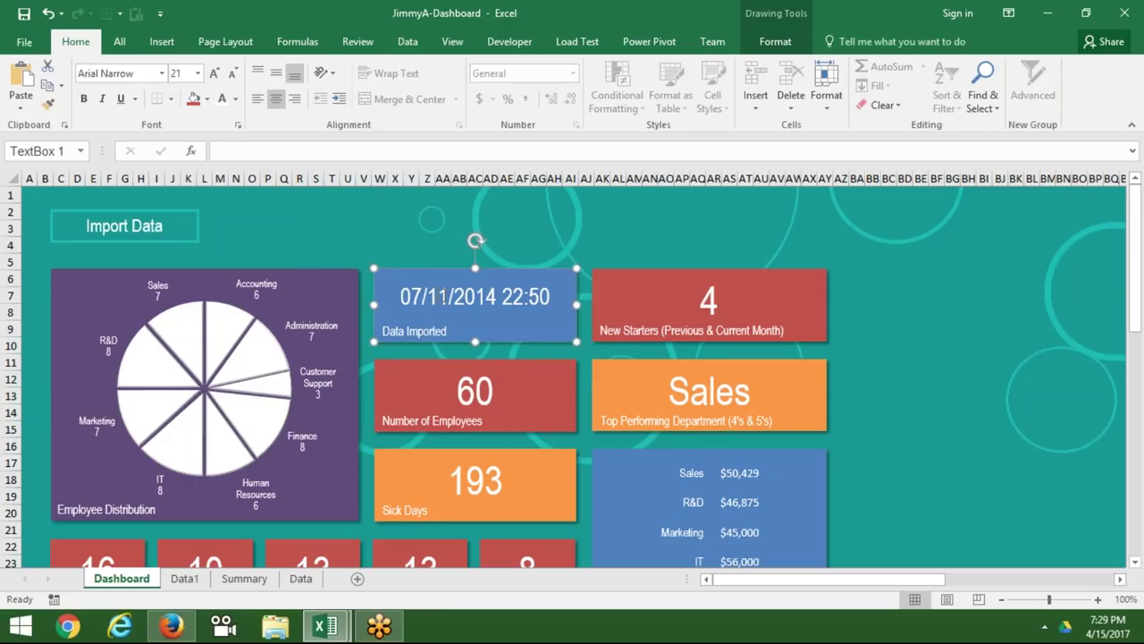
click(775, 41)
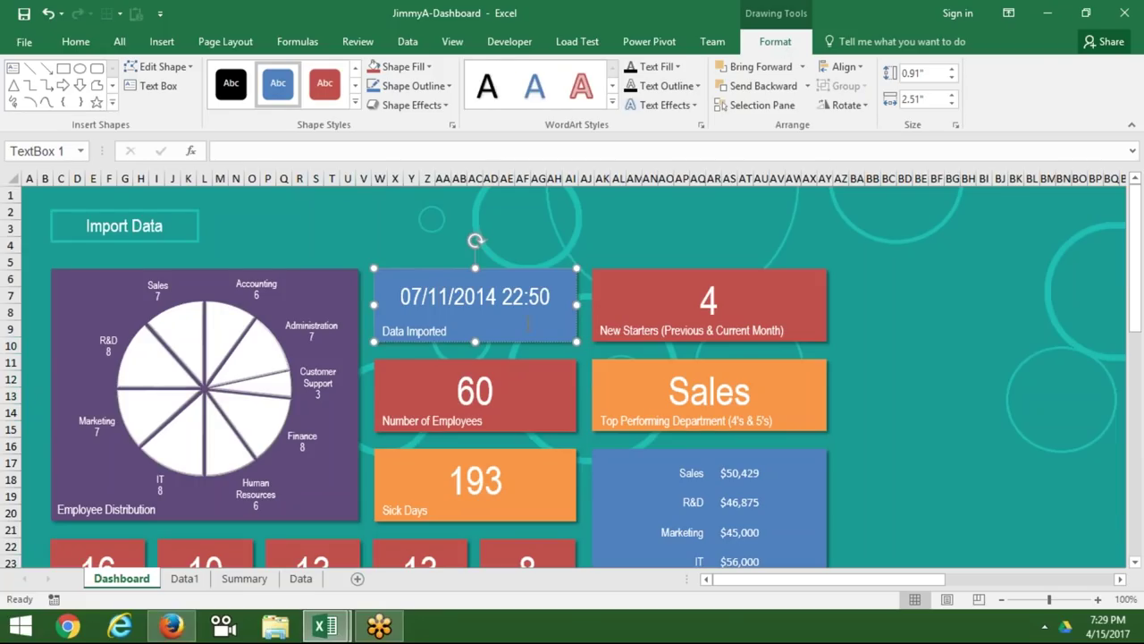
key(BackSpace)
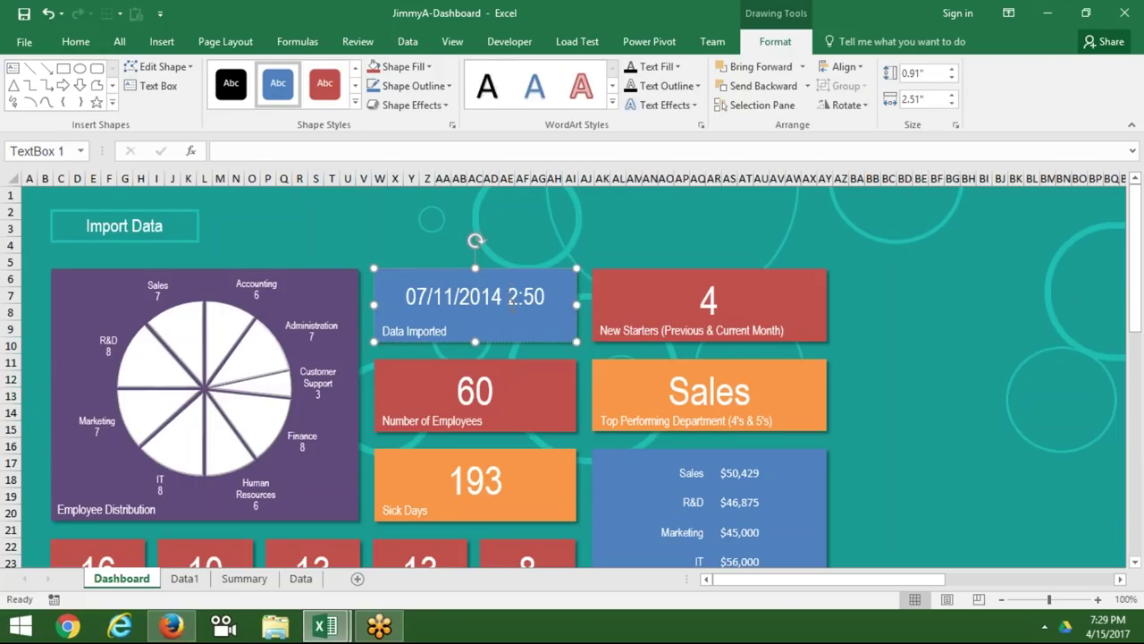
key(Escape)
click(503, 341)
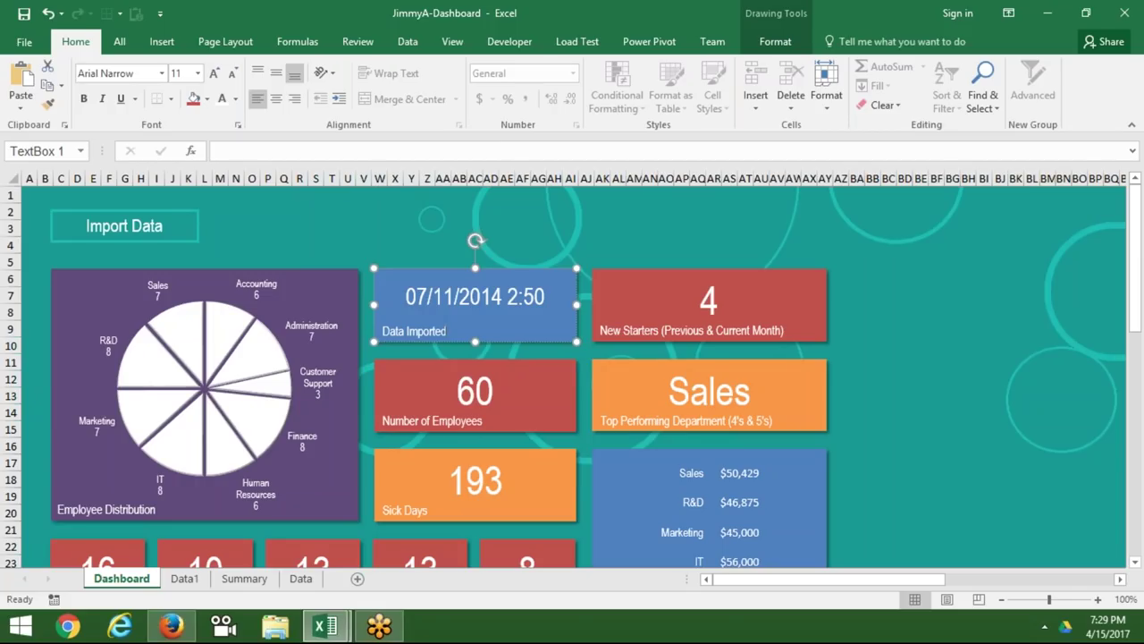
Inspect the New Starters, Employees, top department and Sick Days boxes, then open Data1.
click(707, 303)
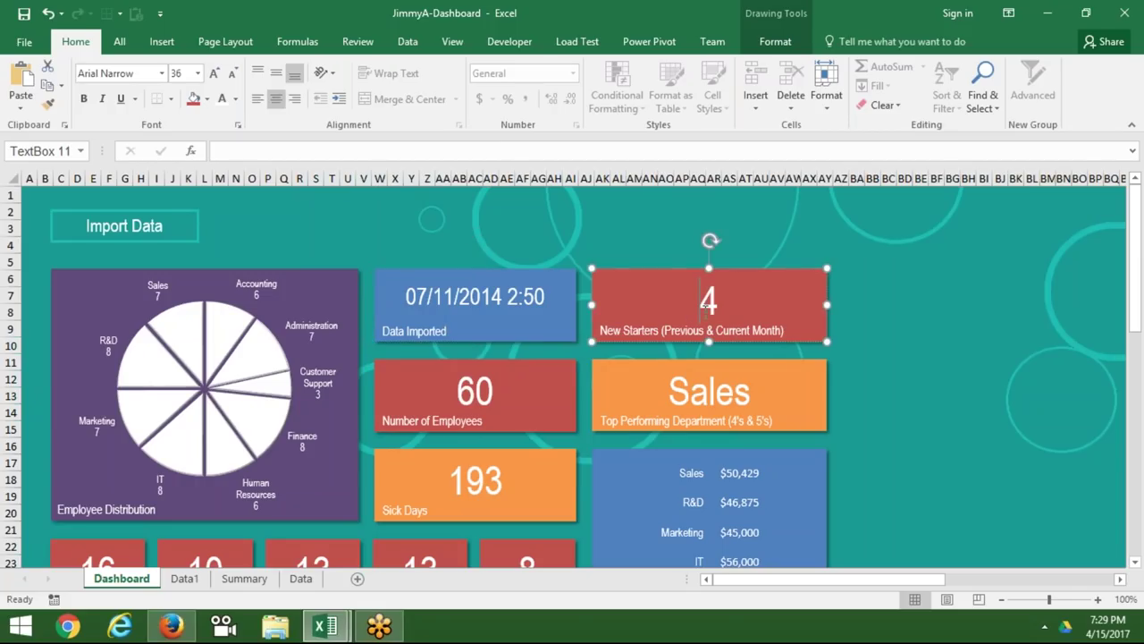
click(476, 391)
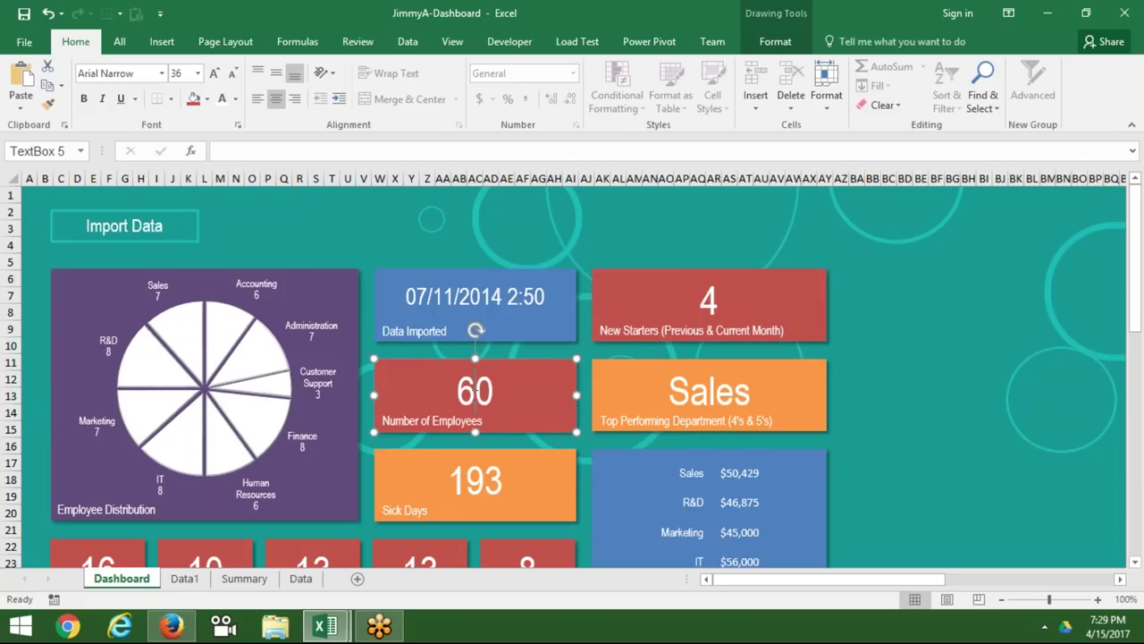
click(698, 404)
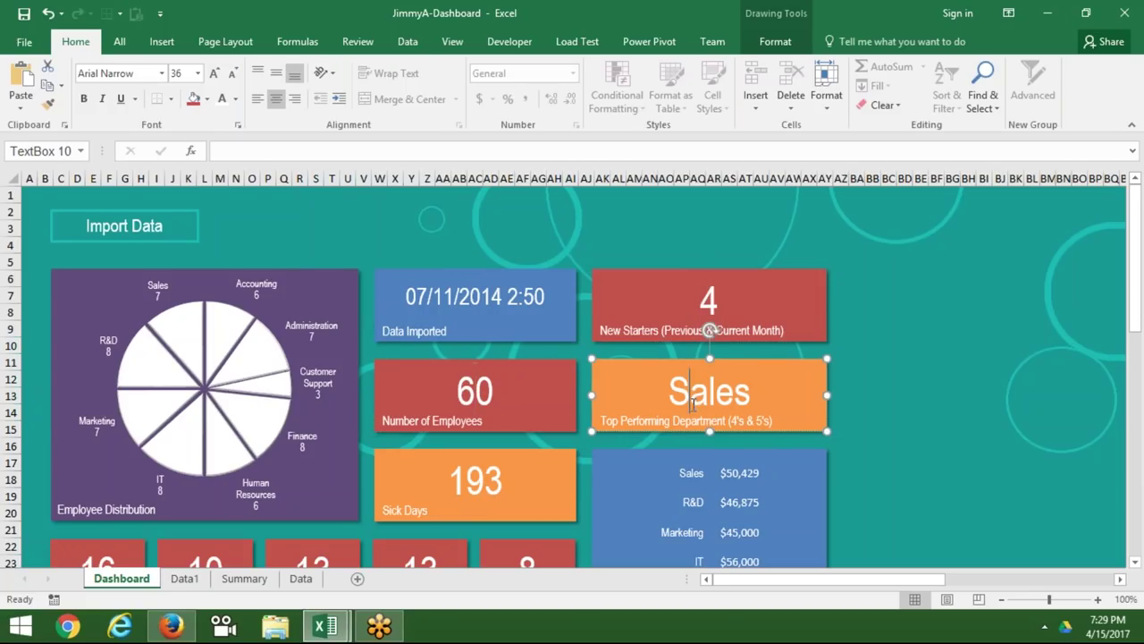
click(483, 474)
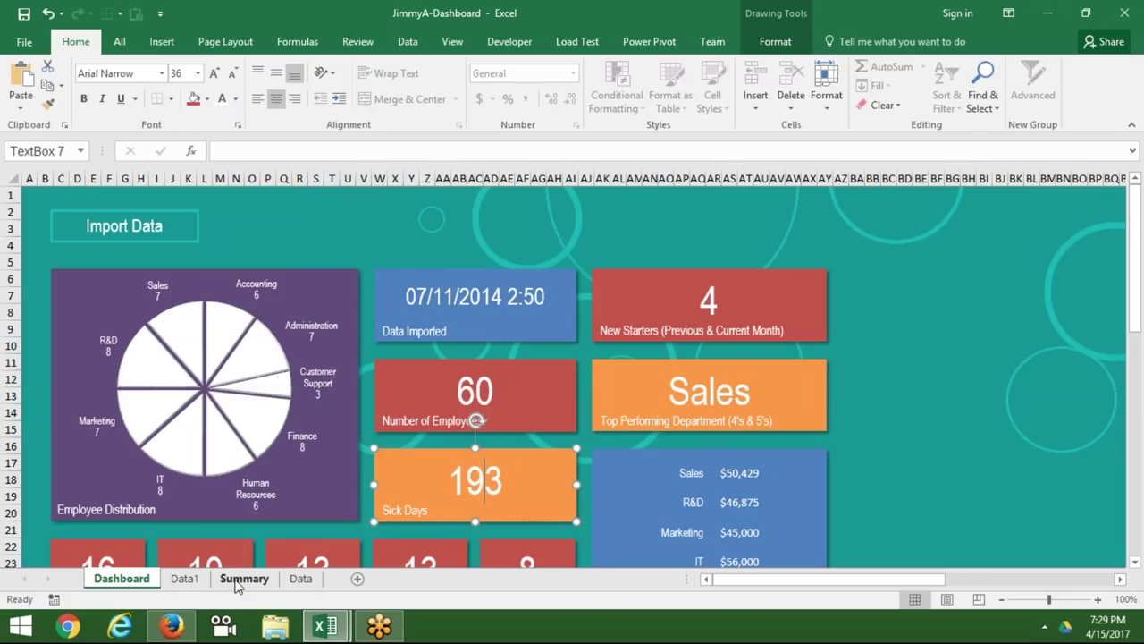
click(240, 581)
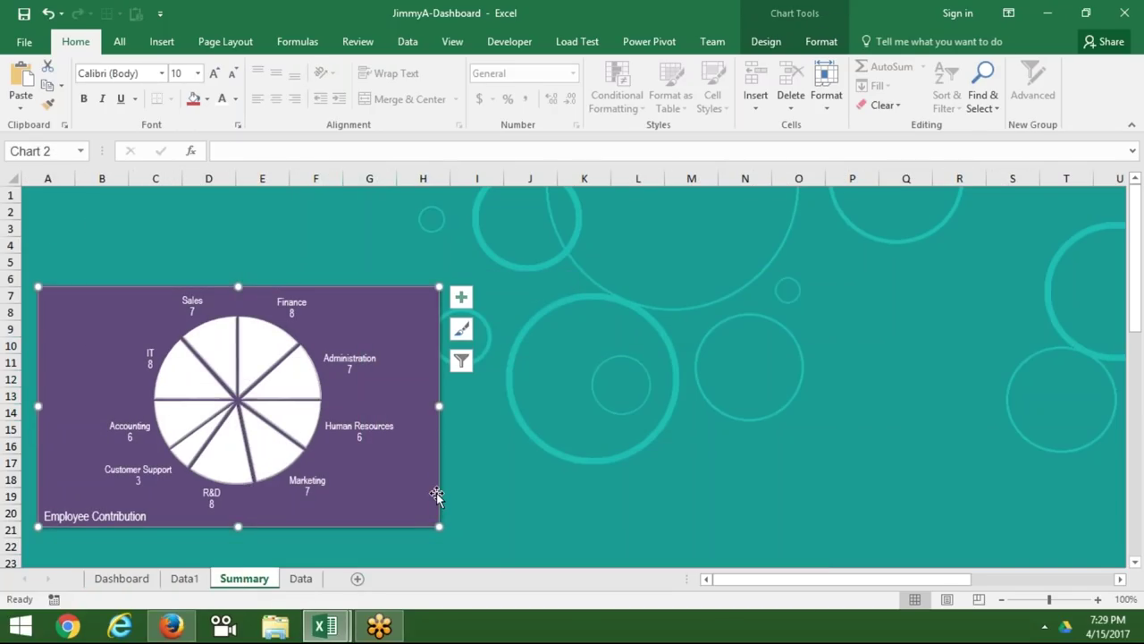
click(128, 579)
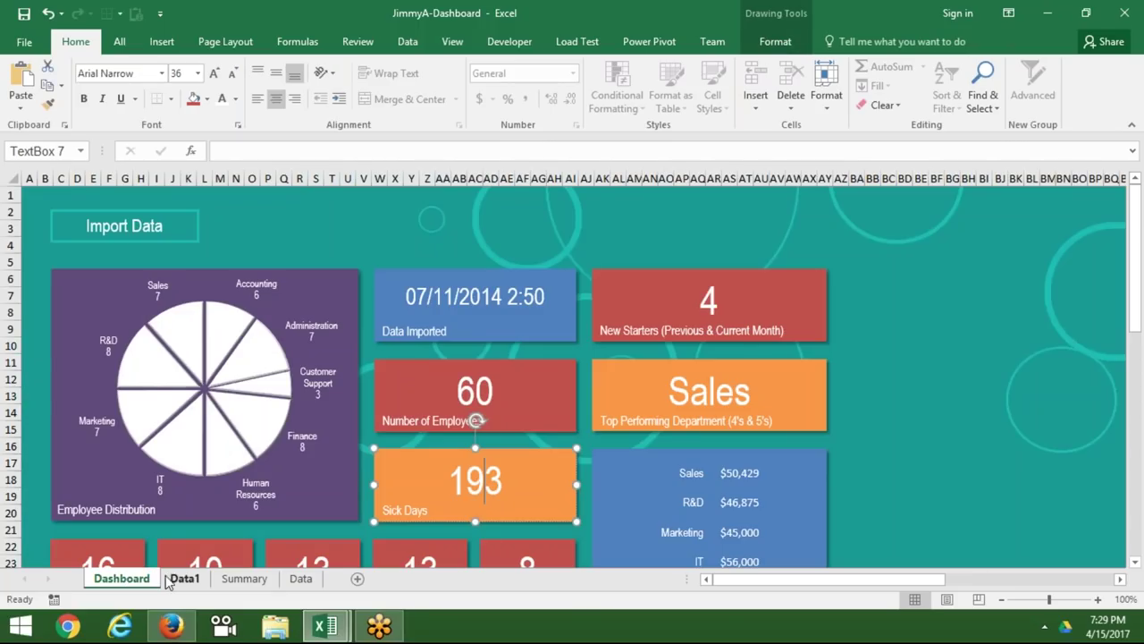
click(192, 581)
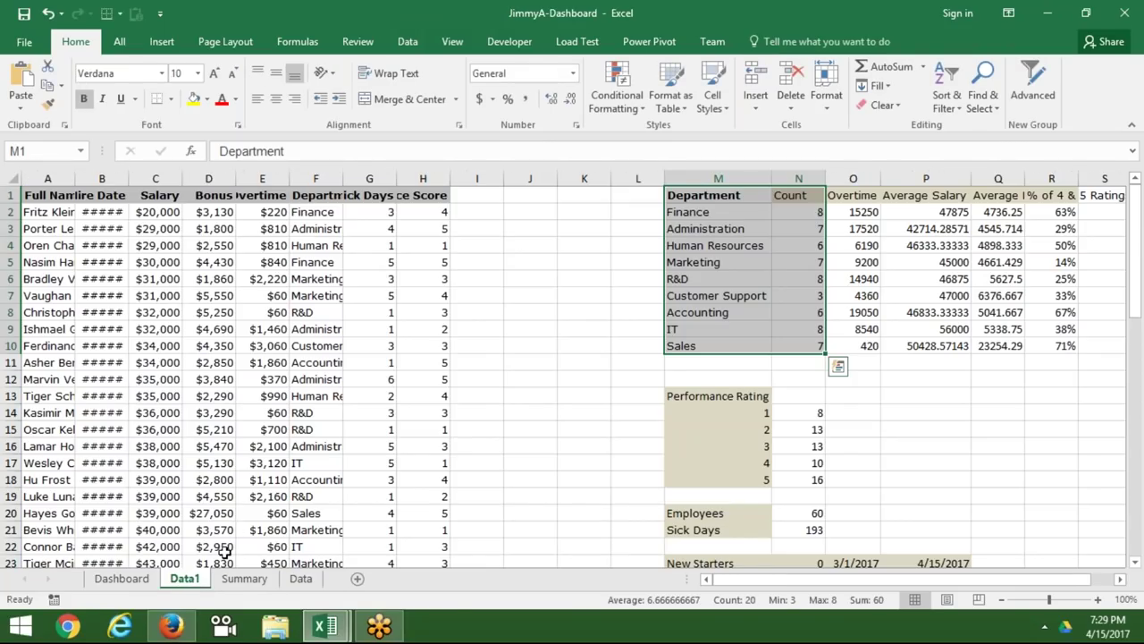
Move the Employee Contribution chart higher on the Summary sheet and resize it.
click(234, 579)
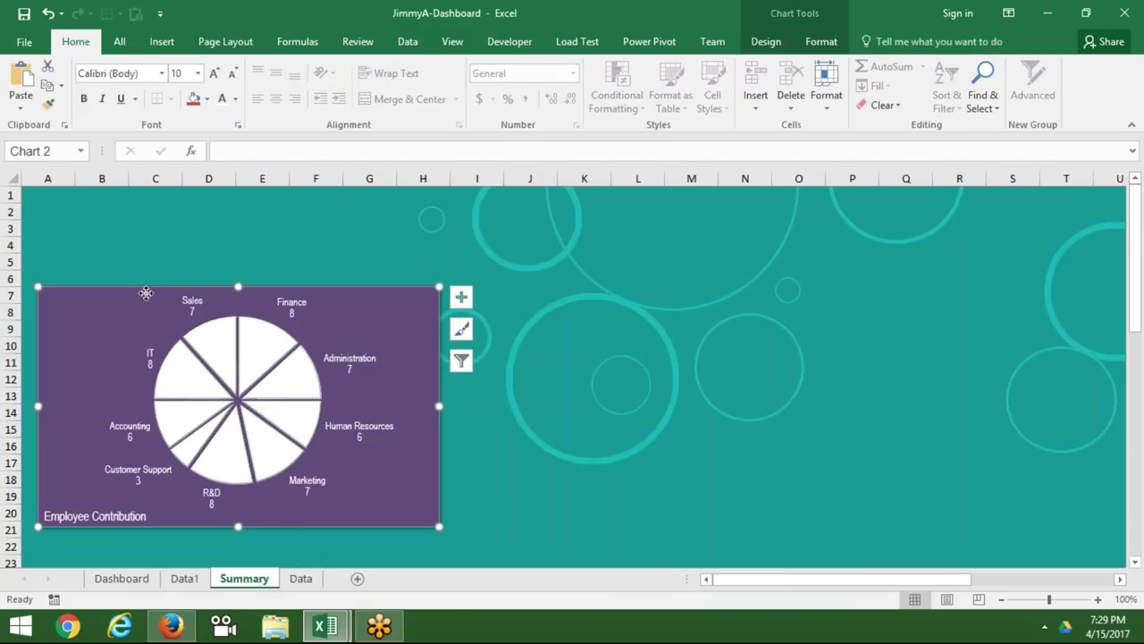
drag(151, 301, 142, 267)
drag(229, 493, 228, 515)
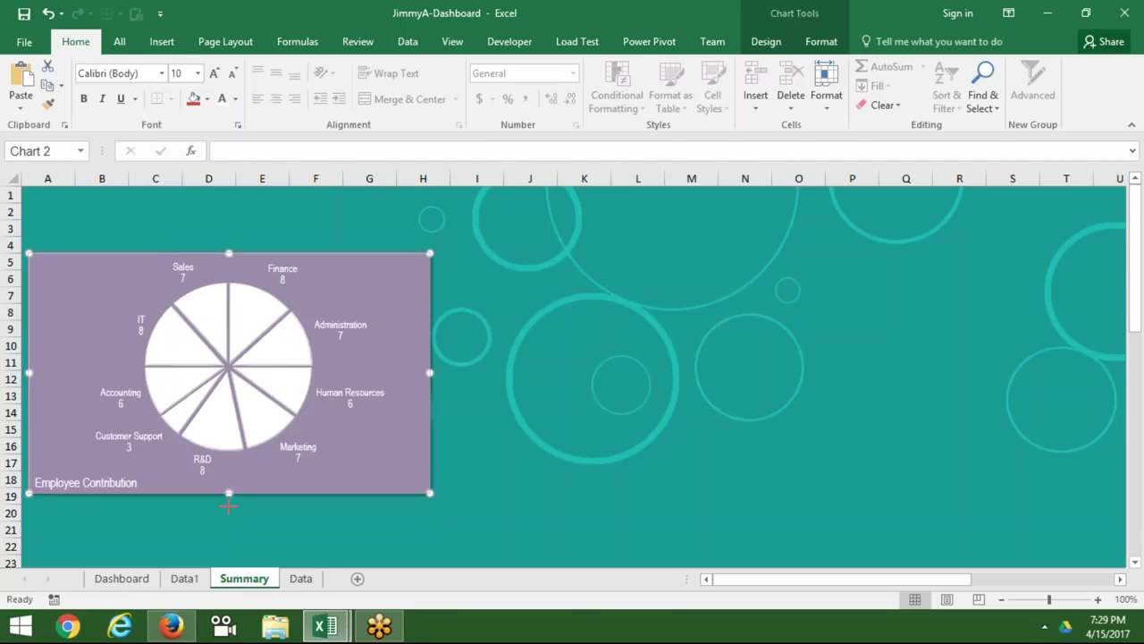
key(ctrl+v)
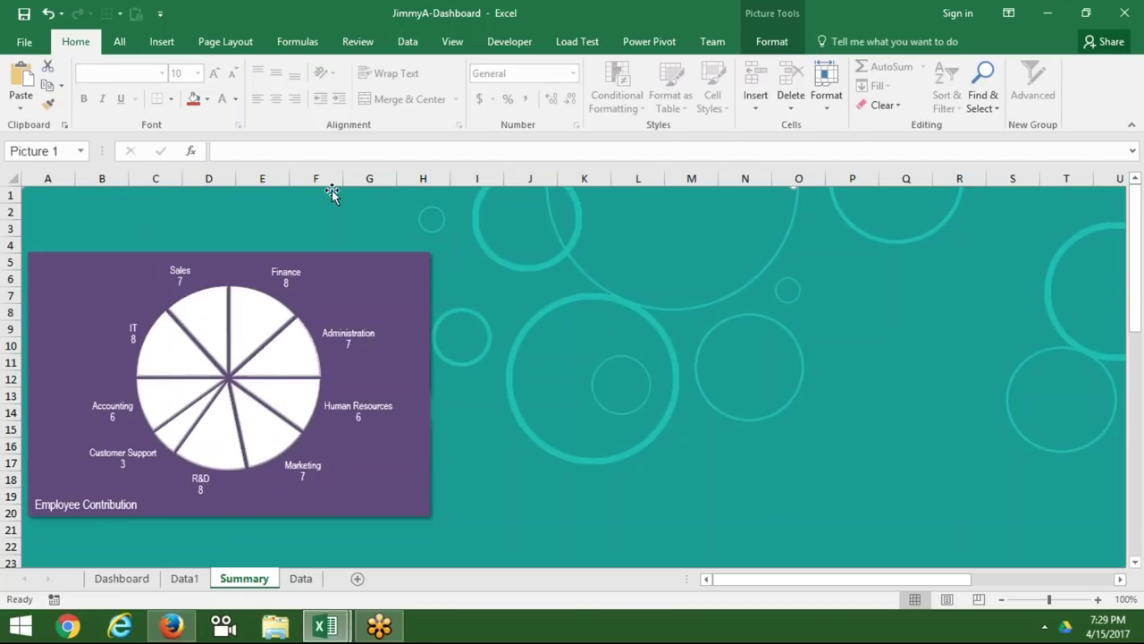
Draw a text box right of the chart spanning columns I–L.
click(160, 41)
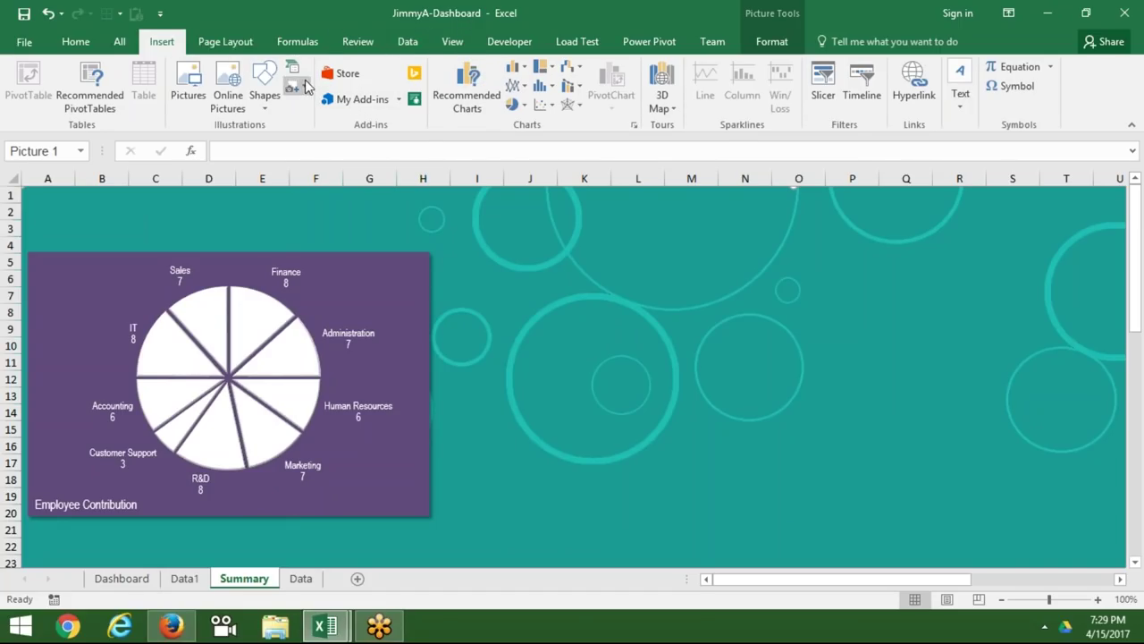
click(265, 109)
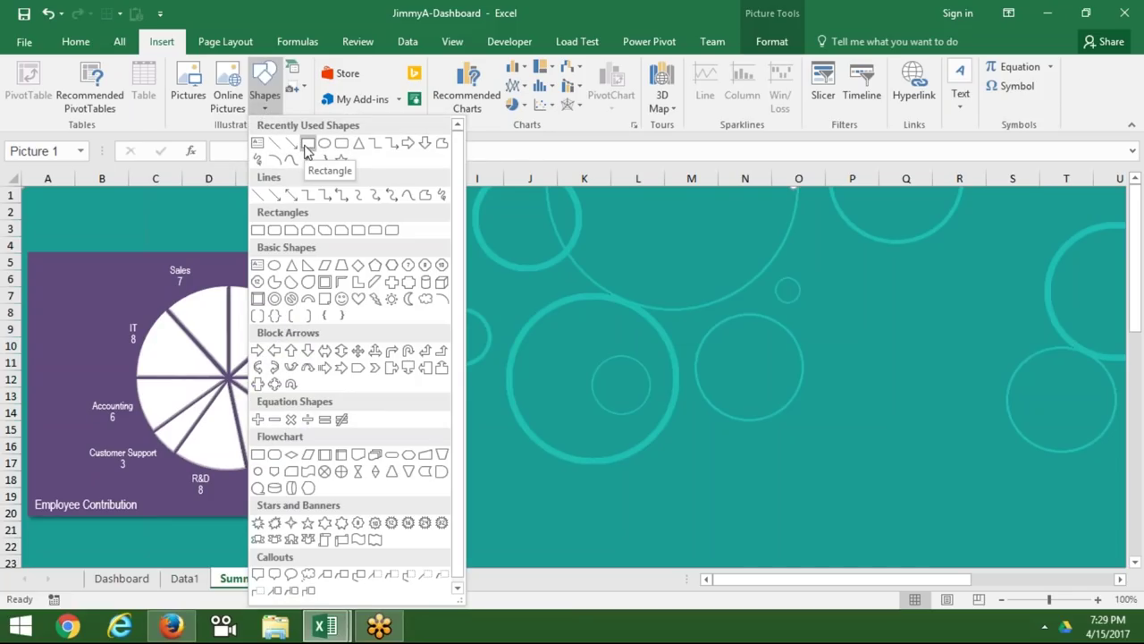
click(256, 145)
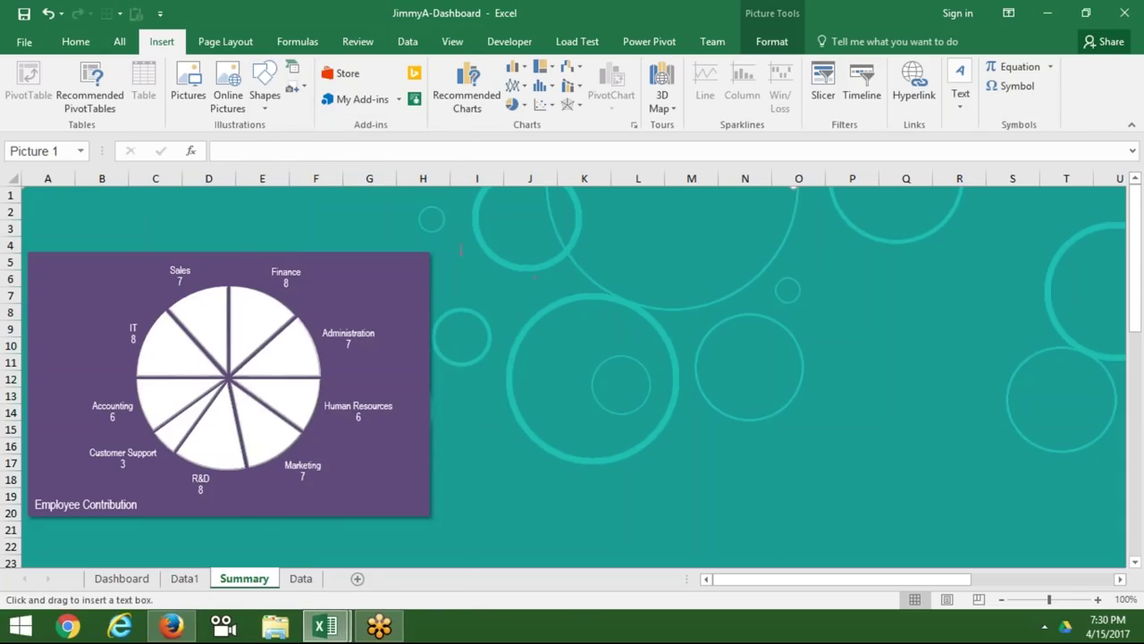
drag(450, 258, 645, 310)
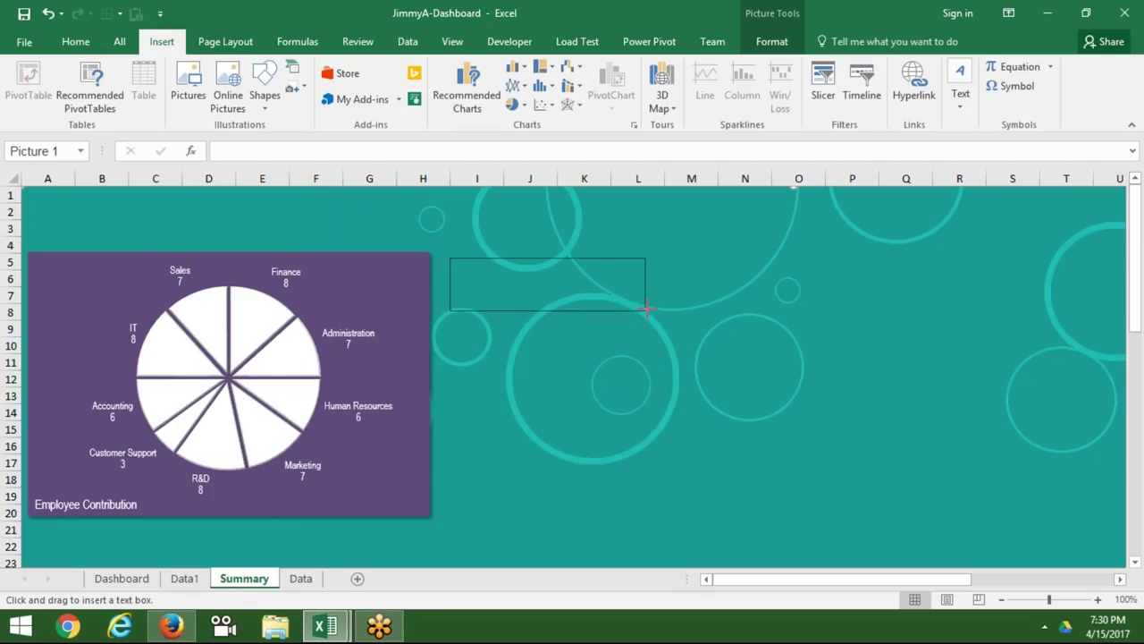
drag(645, 310, 659, 309)
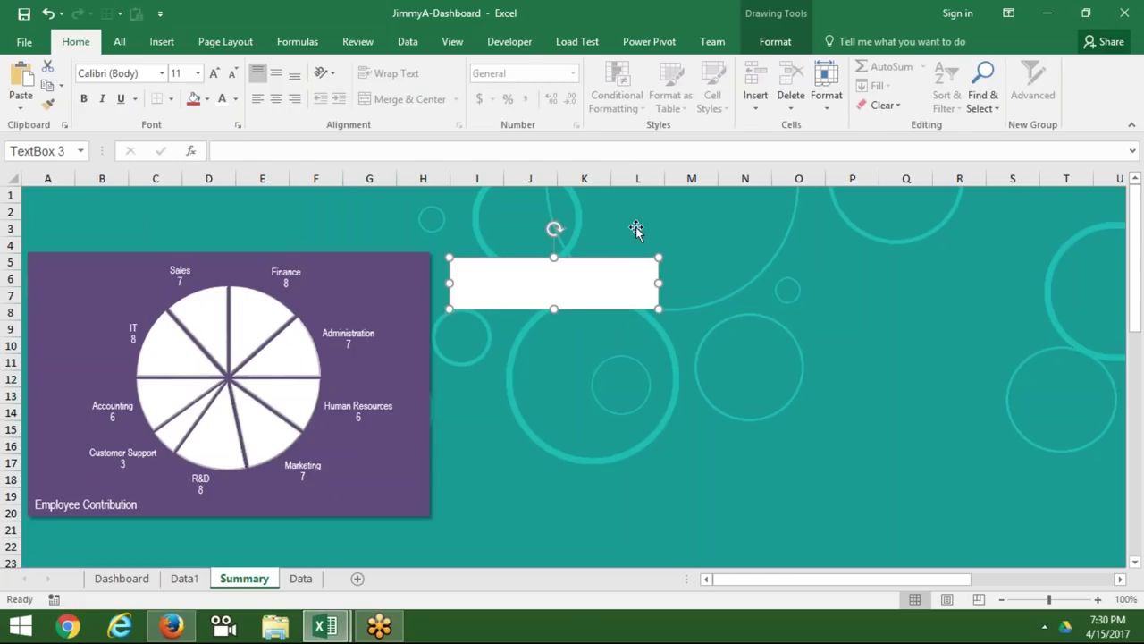
click(755, 43)
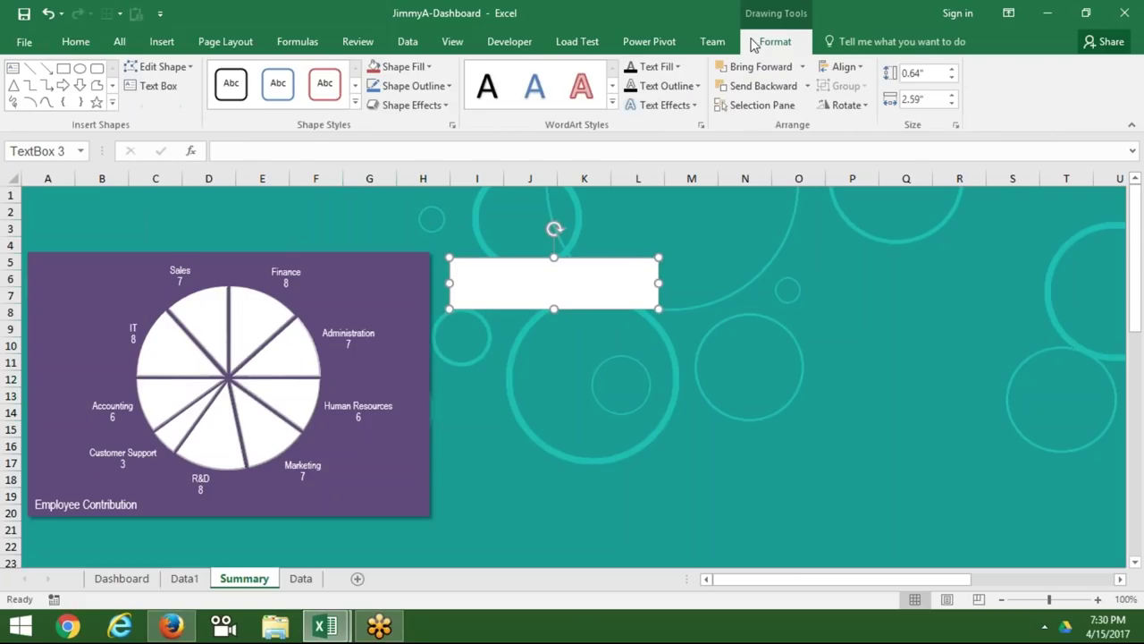
Apply a grey shape style to the new text box.
click(355, 102)
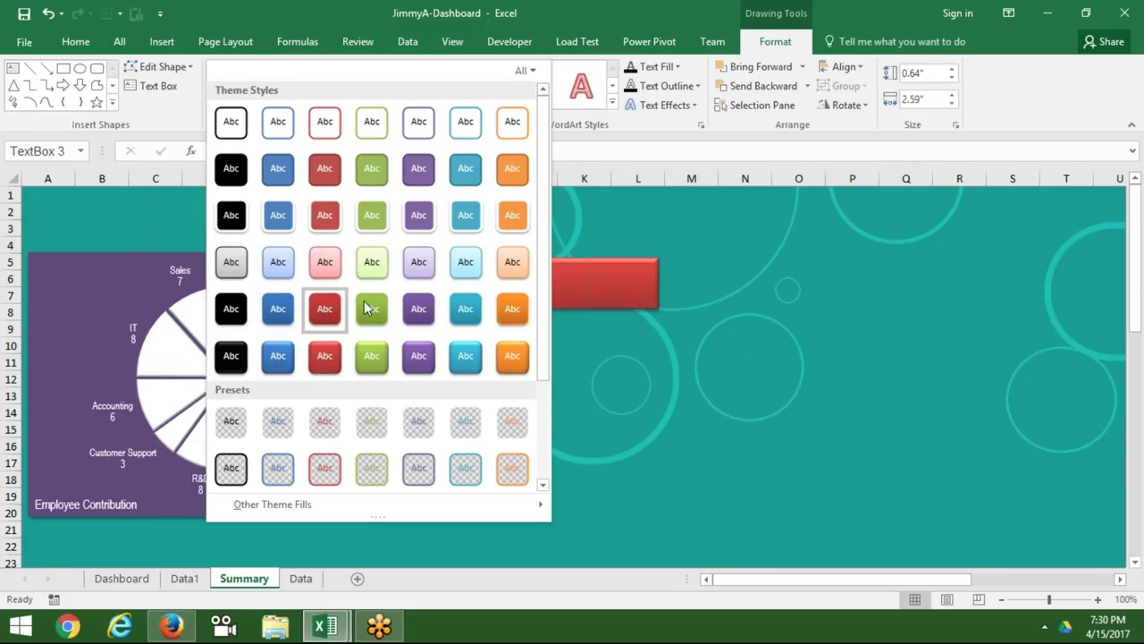
click(253, 268)
click(426, 414)
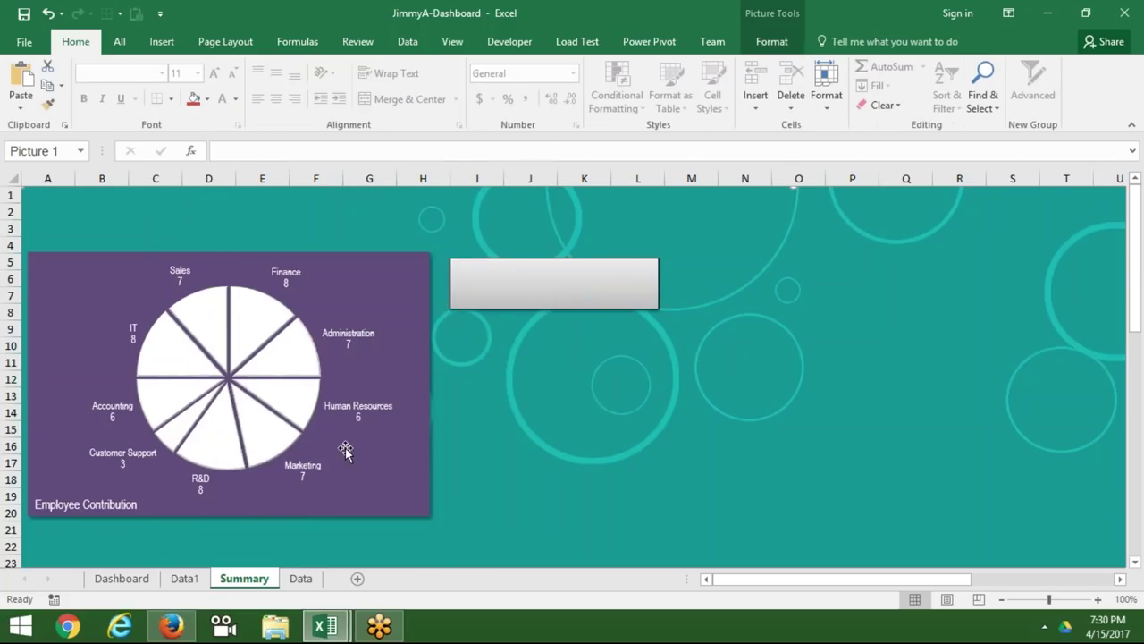
click(537, 307)
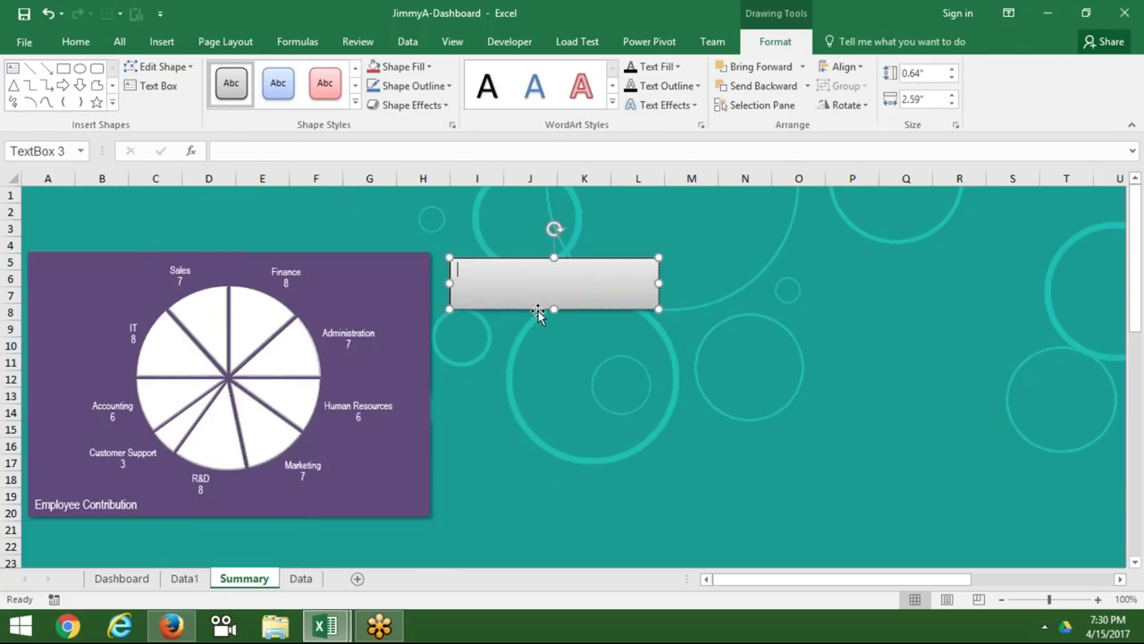
click(539, 310)
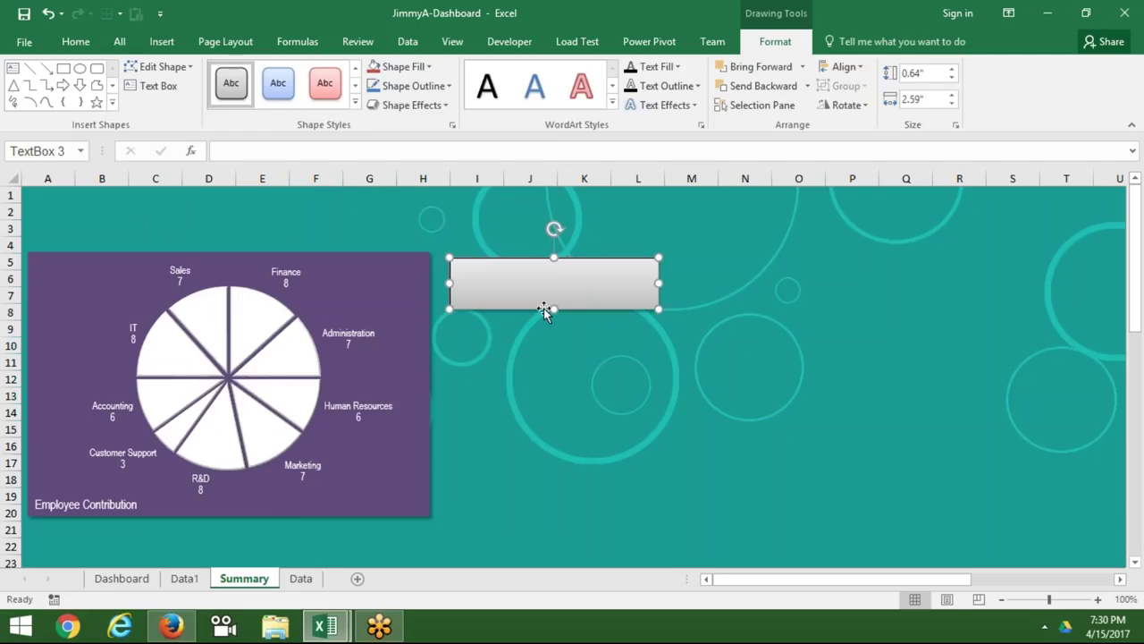
Switch the text box to the orange style and resize it to about 2.19 by 0.69 inches.
click(355, 104)
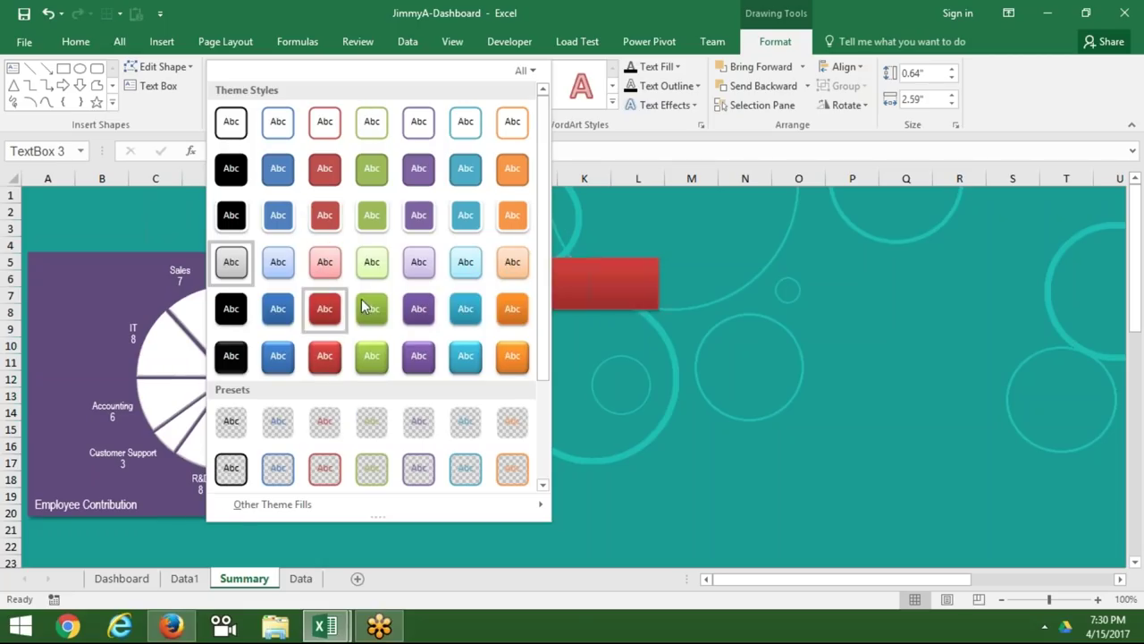
click(509, 313)
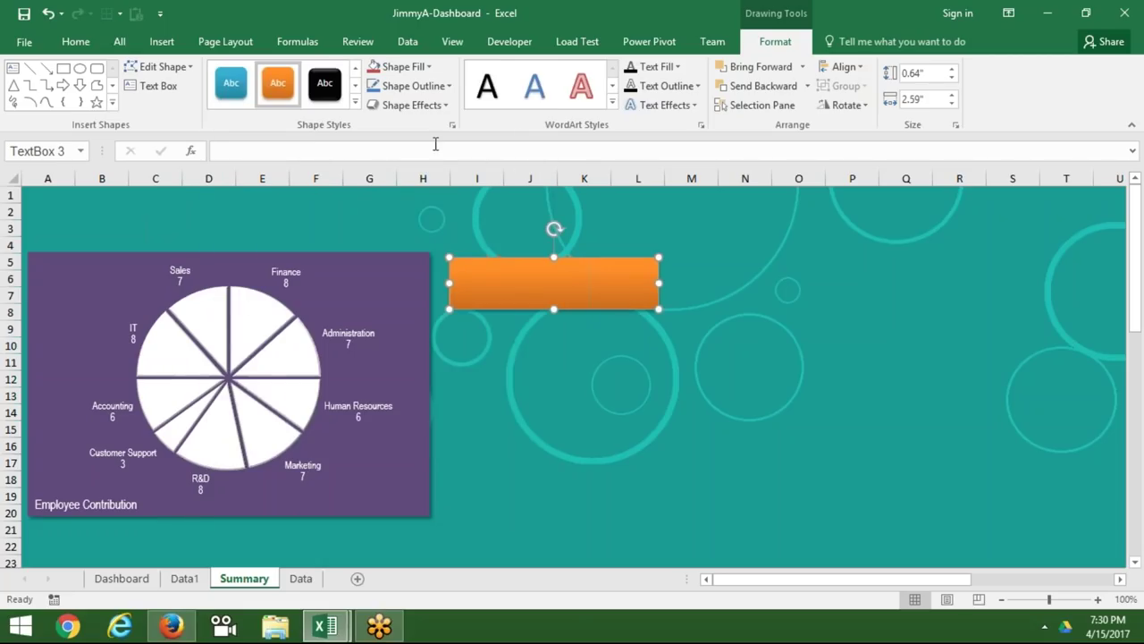
click(571, 456)
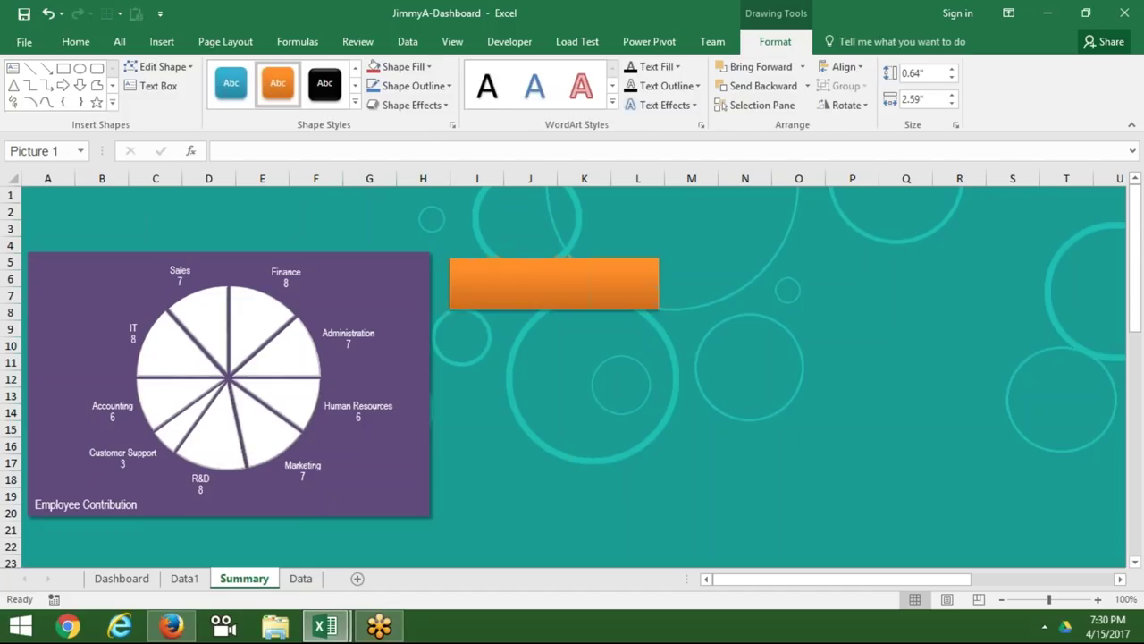
click(540, 294)
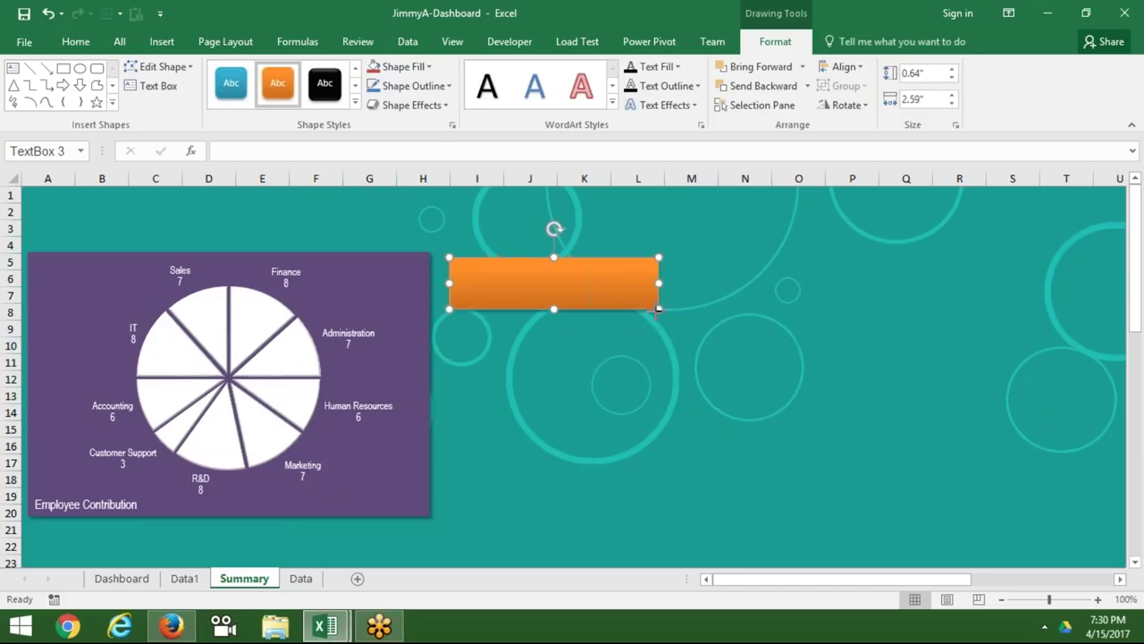
drag(658, 309, 626, 313)
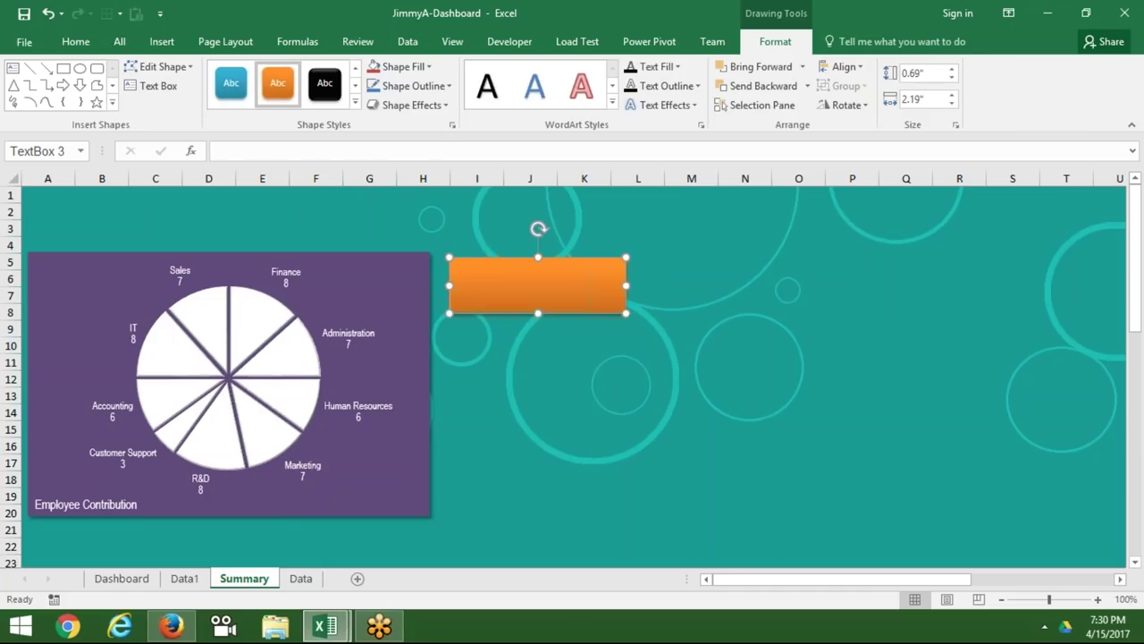
click(134, 582)
Inspect the date, New Starters and Number of Employees boxes on the Dashboard.
click(470, 298)
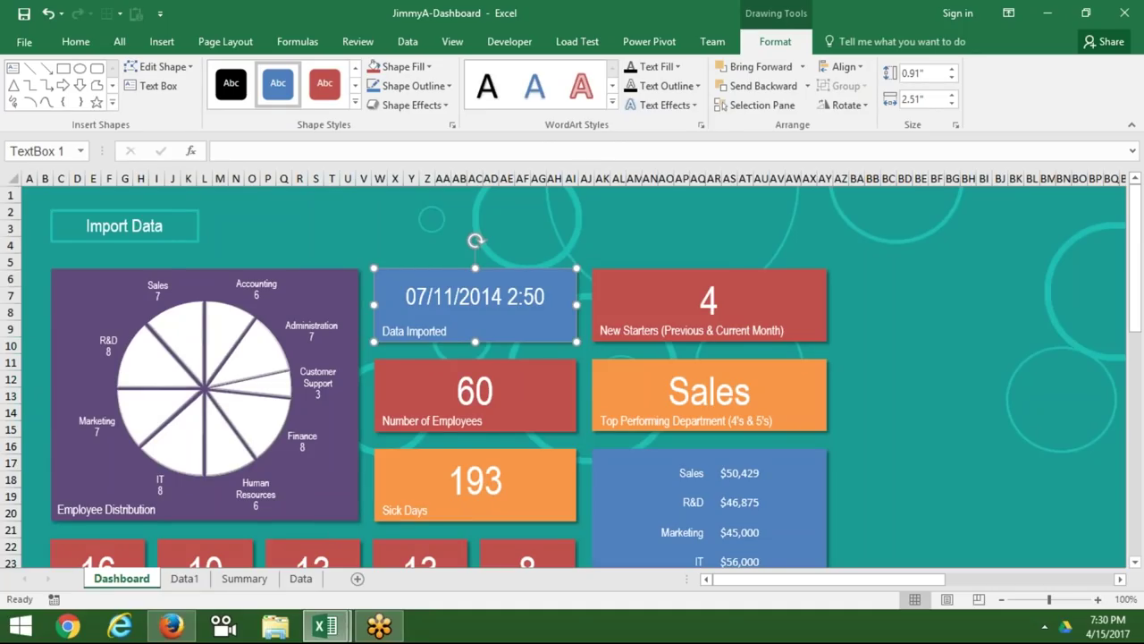
click(582, 256)
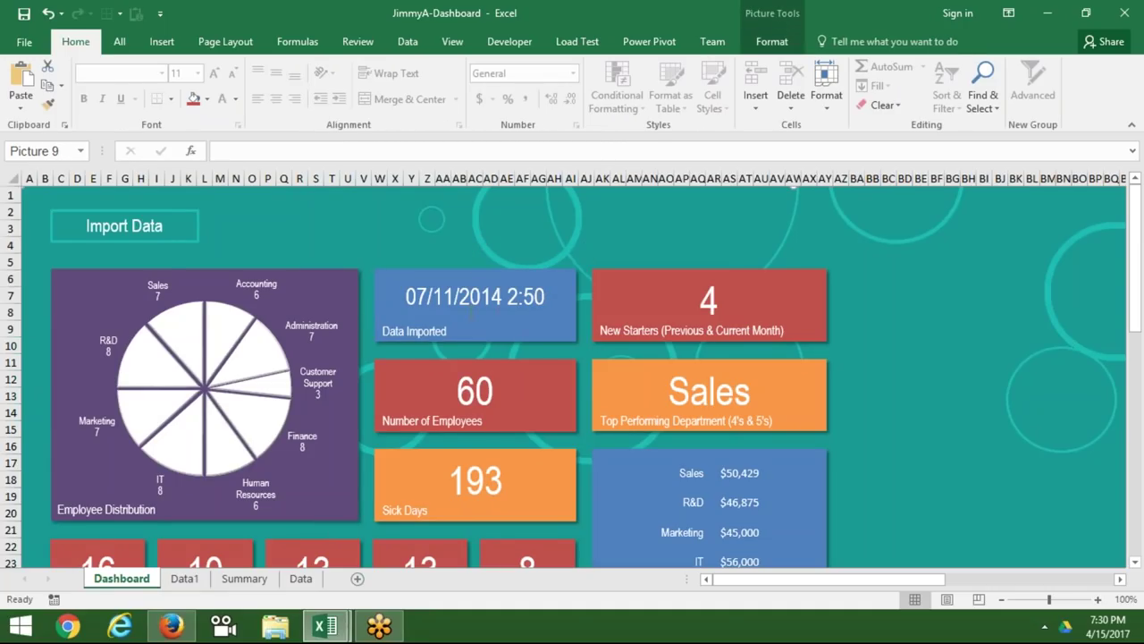
click(695, 303)
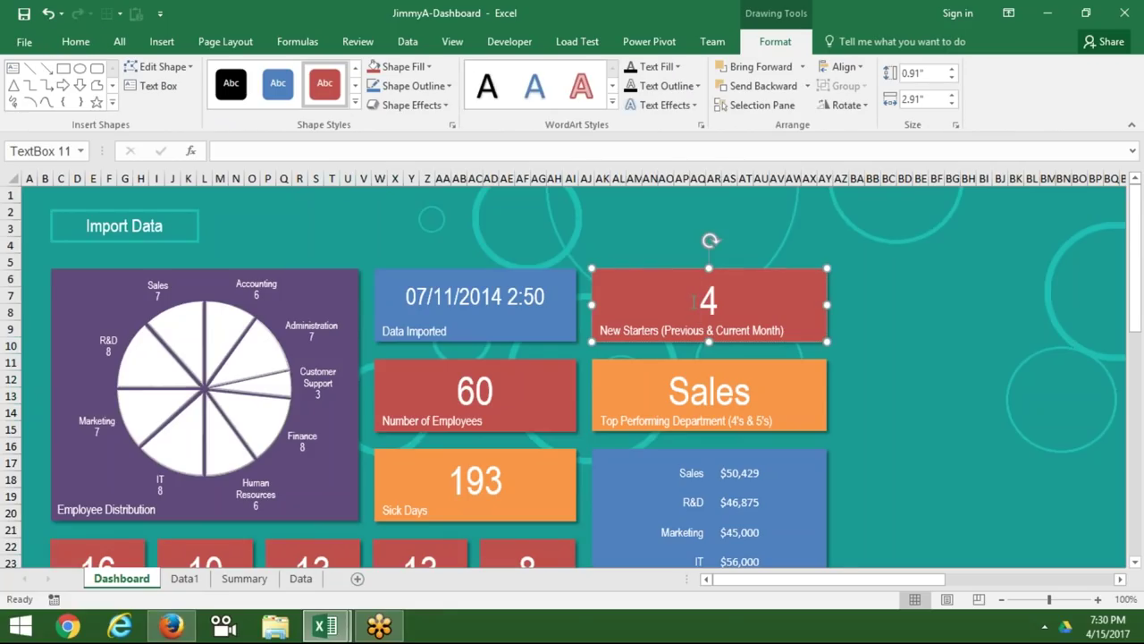
click(483, 423)
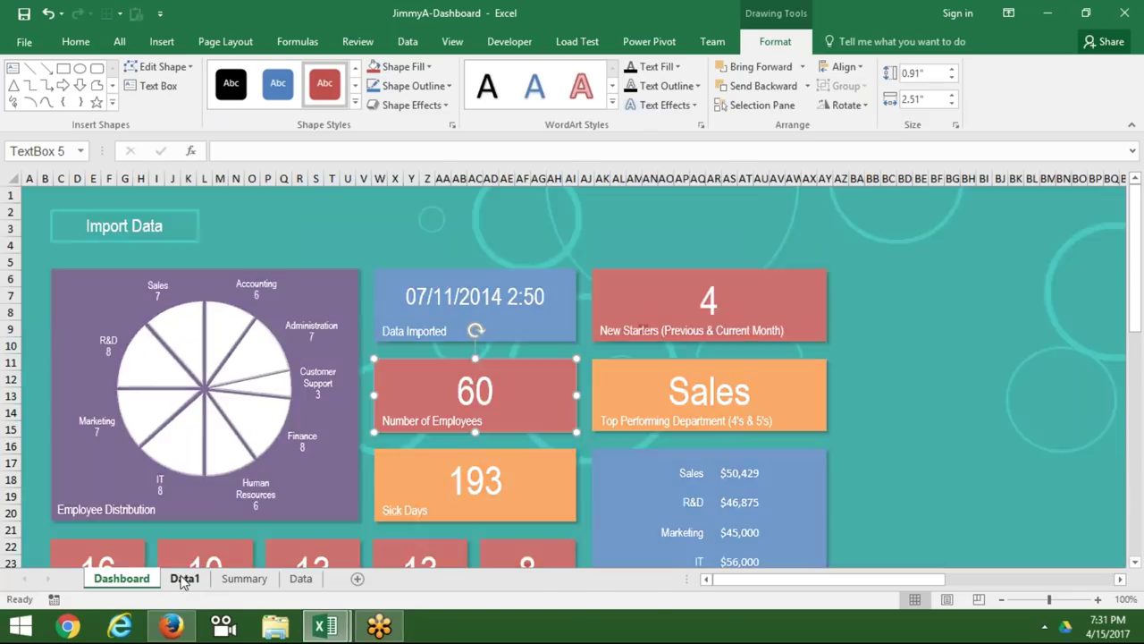
Delete the Data sheet's pie chart and test M11's COUNTA value, restoring the formula showing 60.
click(184, 578)
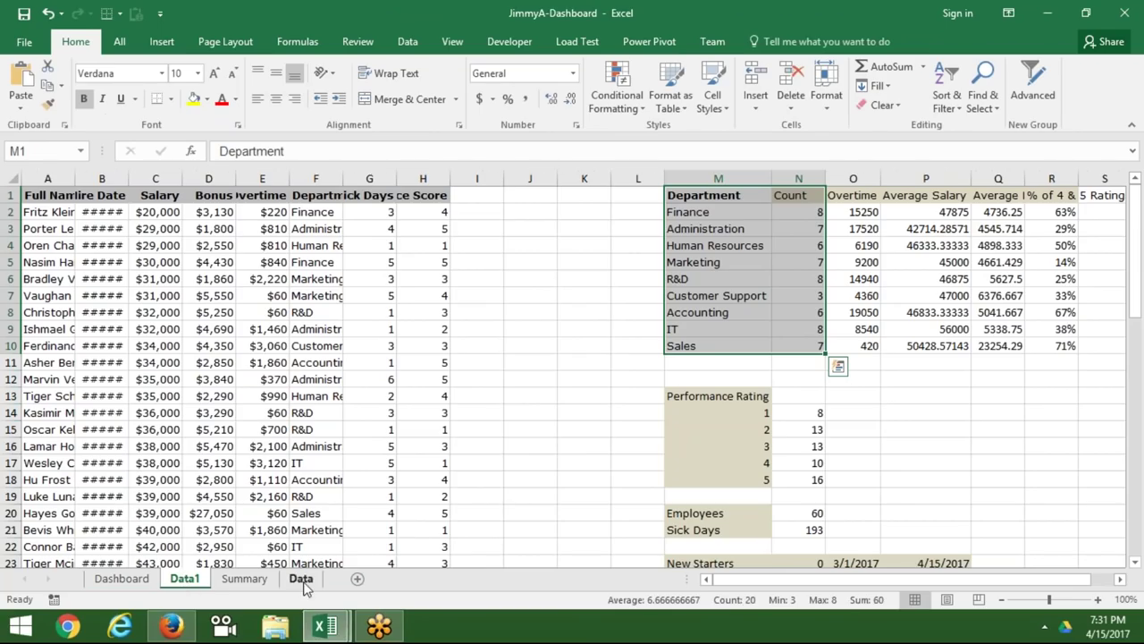
click(300, 578)
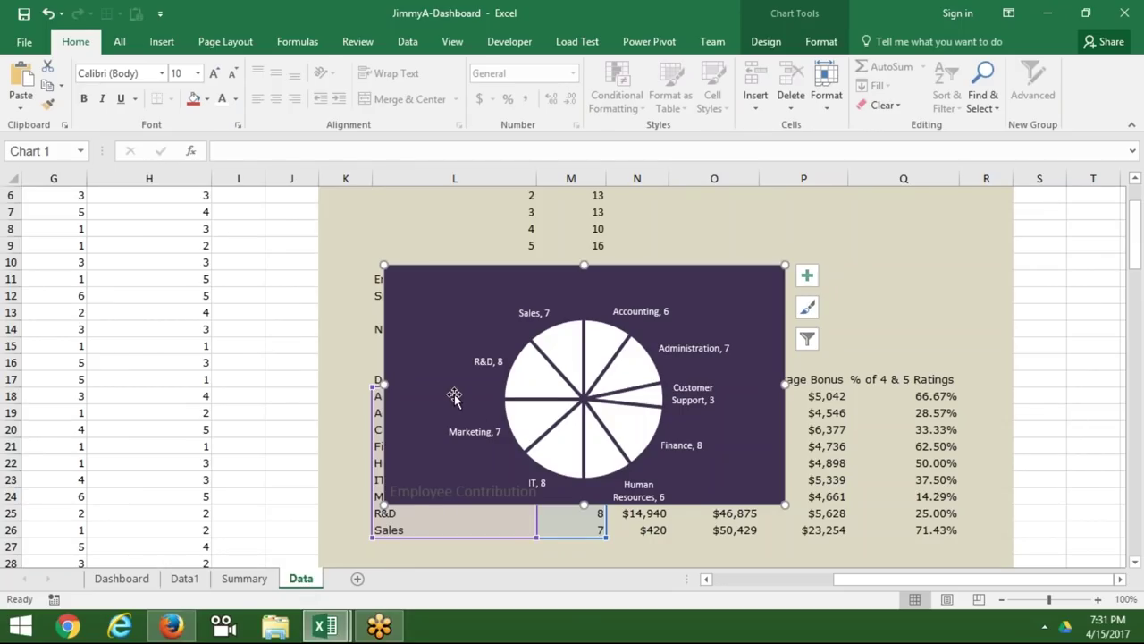
key(Delete)
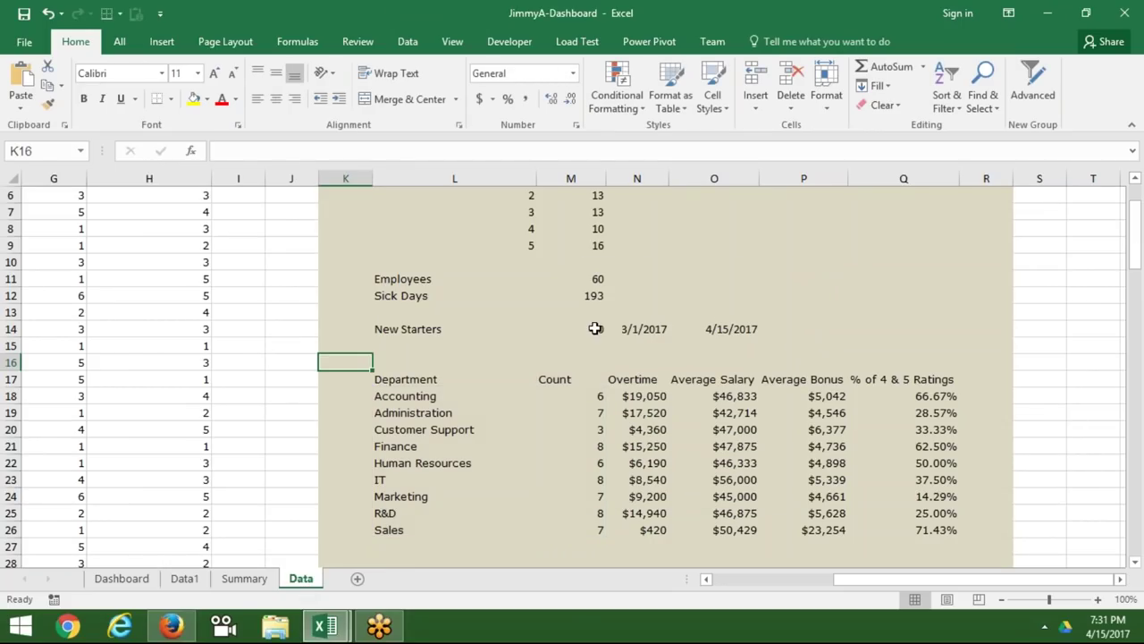
click(593, 288)
click(593, 281)
double_click(592, 281)
key(F9)
key(Return)
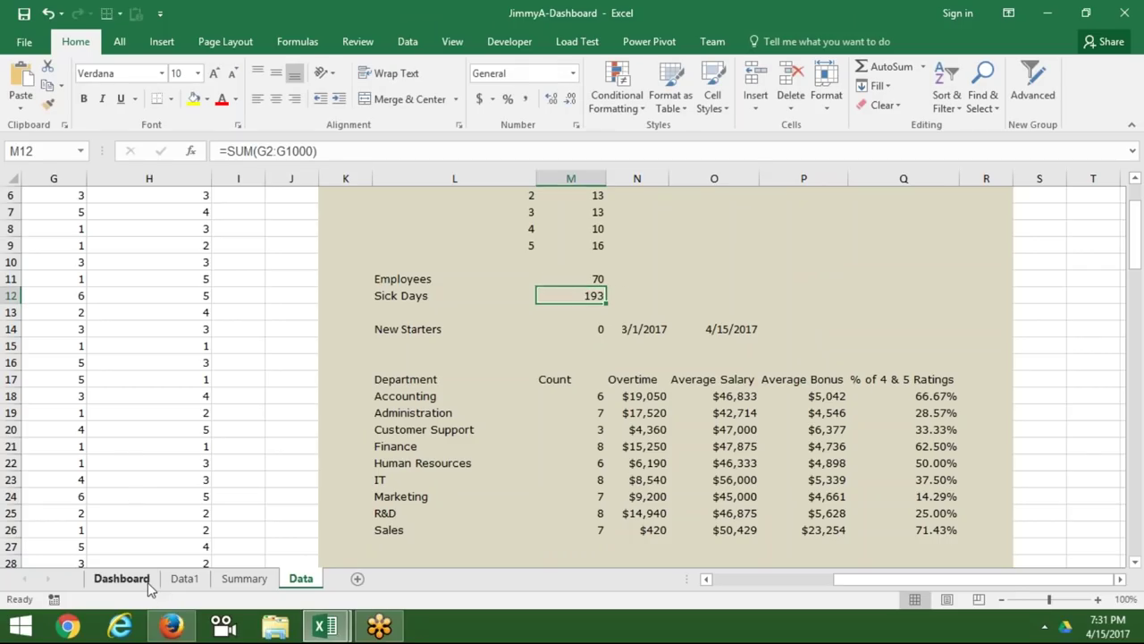
click(148, 582)
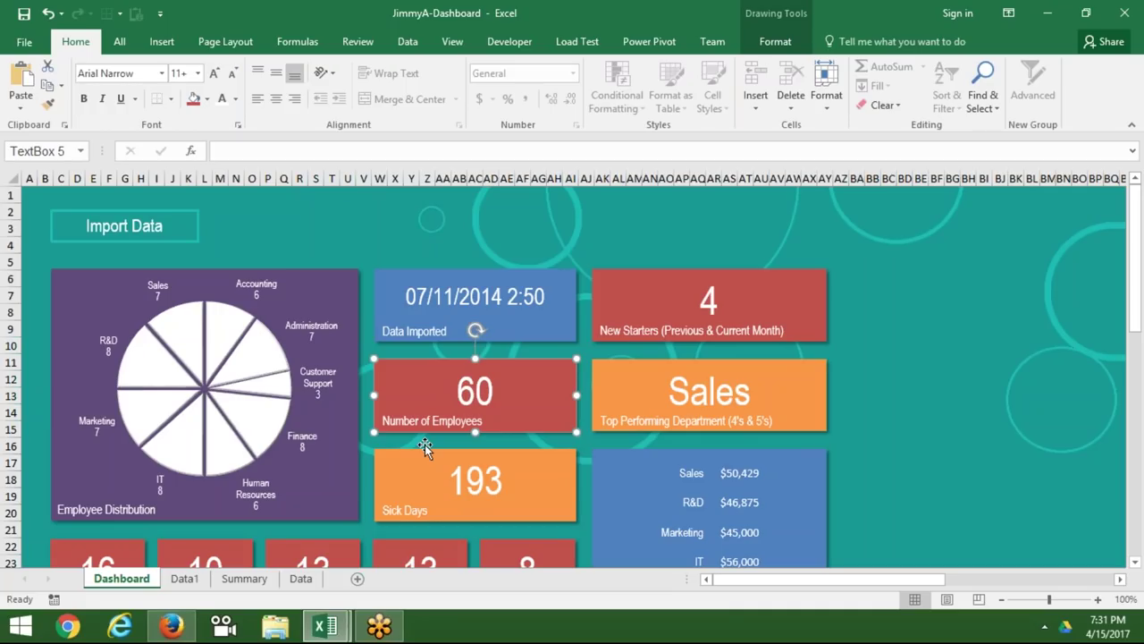
click(302, 578)
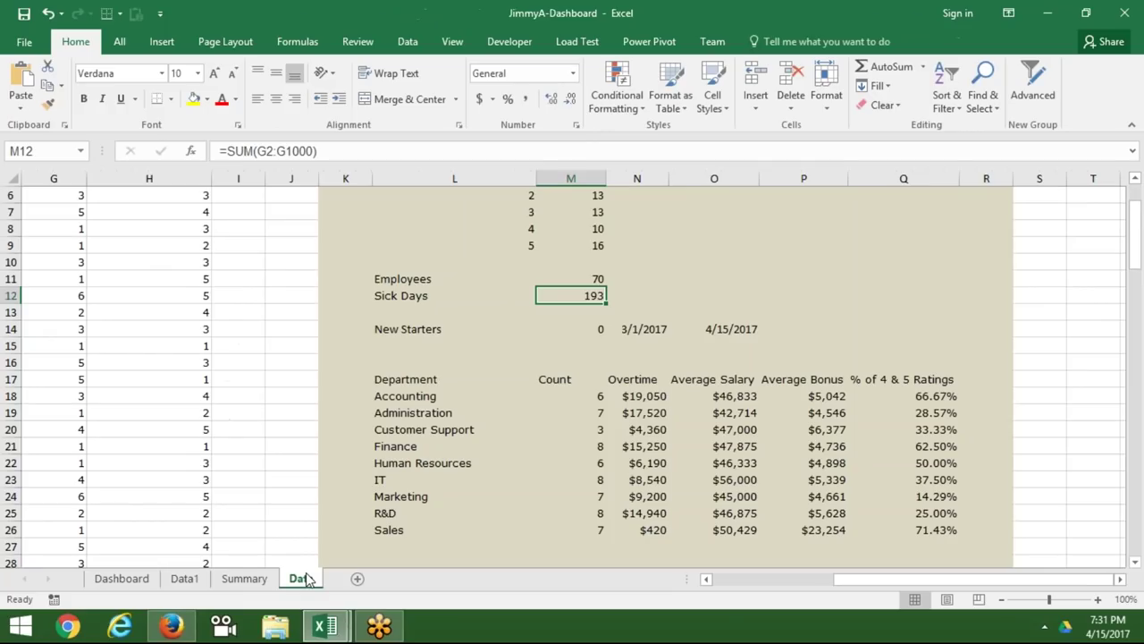
key(Up)
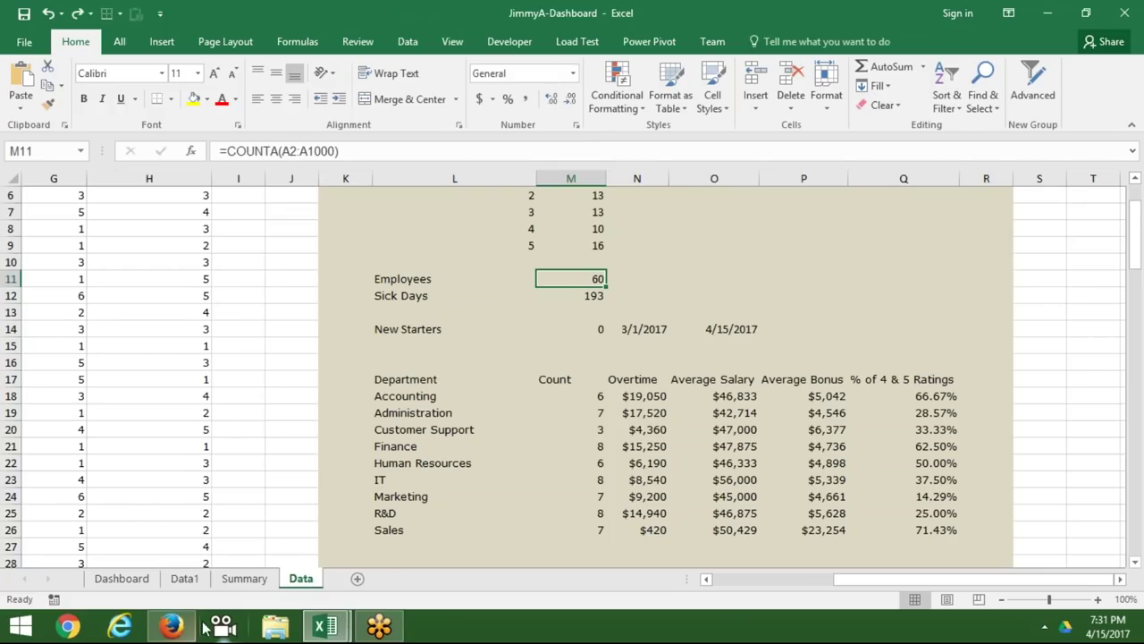
Review Data1's figures, then start a new lower line inside the orange box on Summary.
click(243, 582)
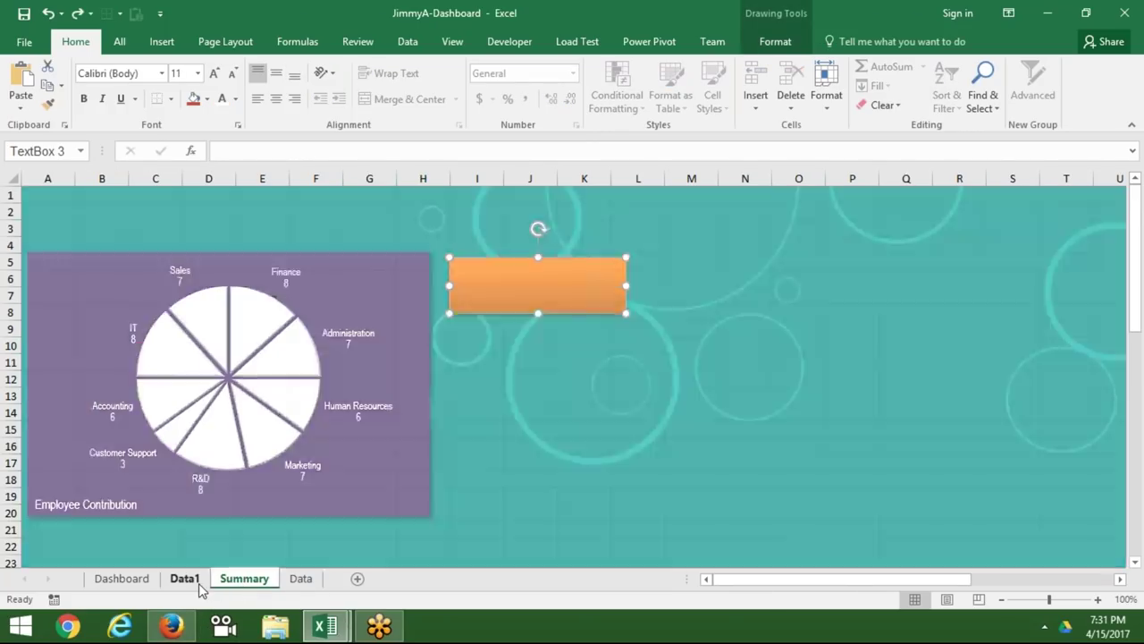
click(200, 587)
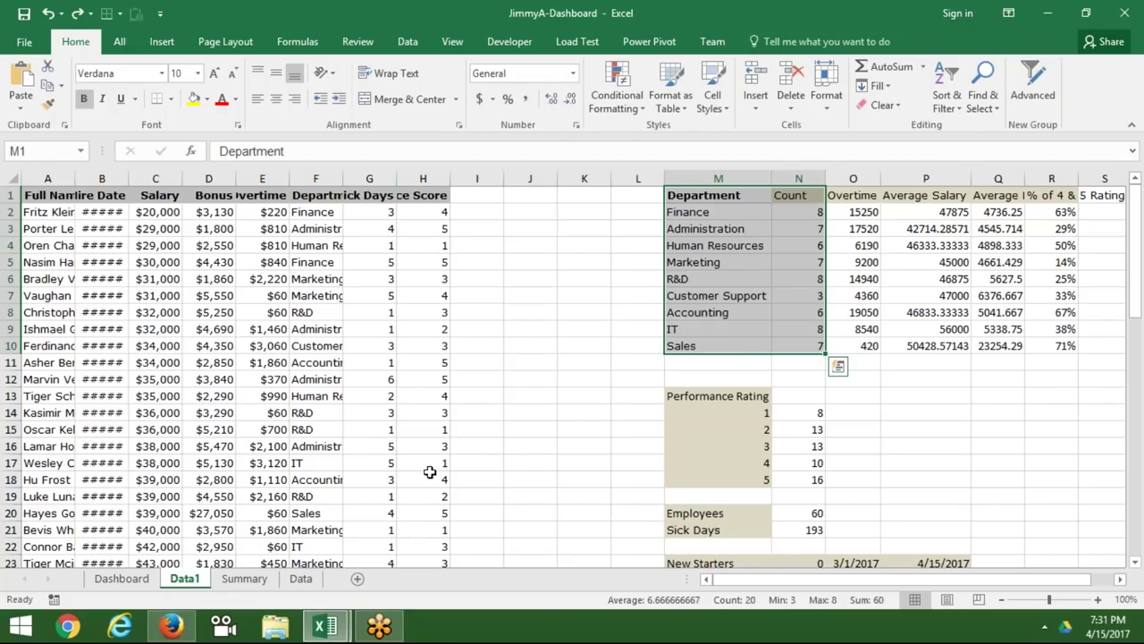
click(522, 426)
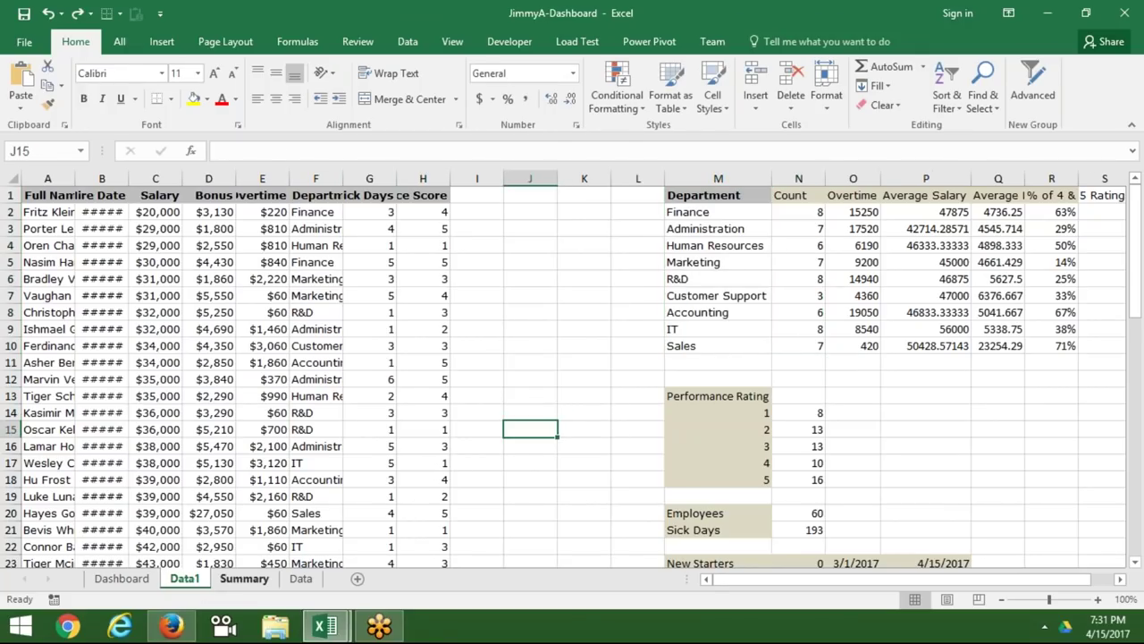
click(244, 578)
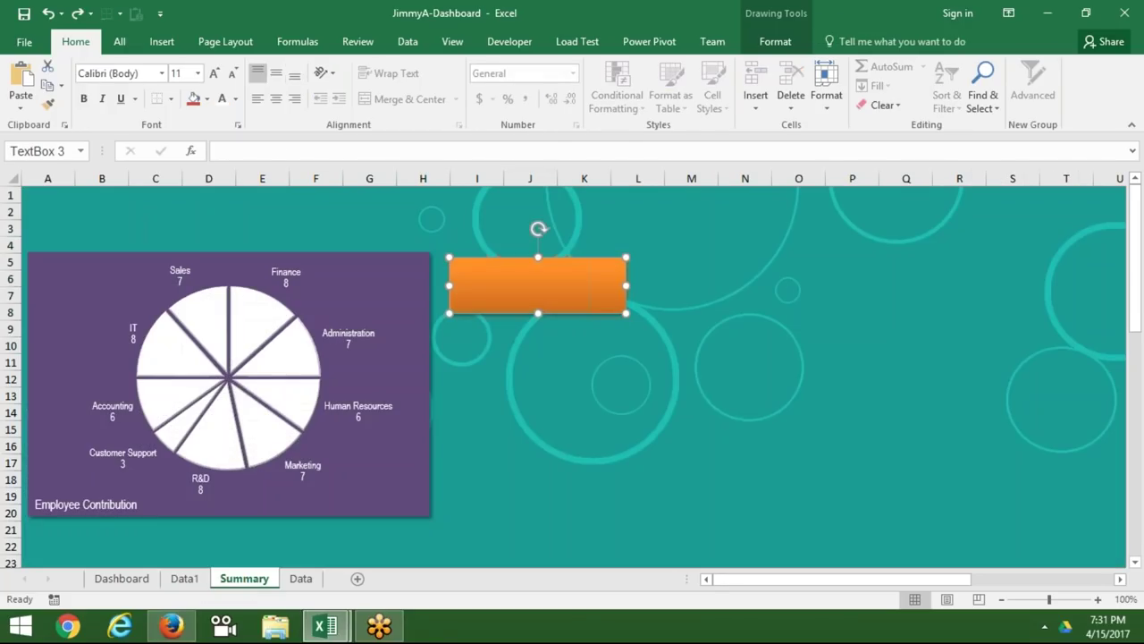
click(491, 302)
key(Return)
click(119, 580)
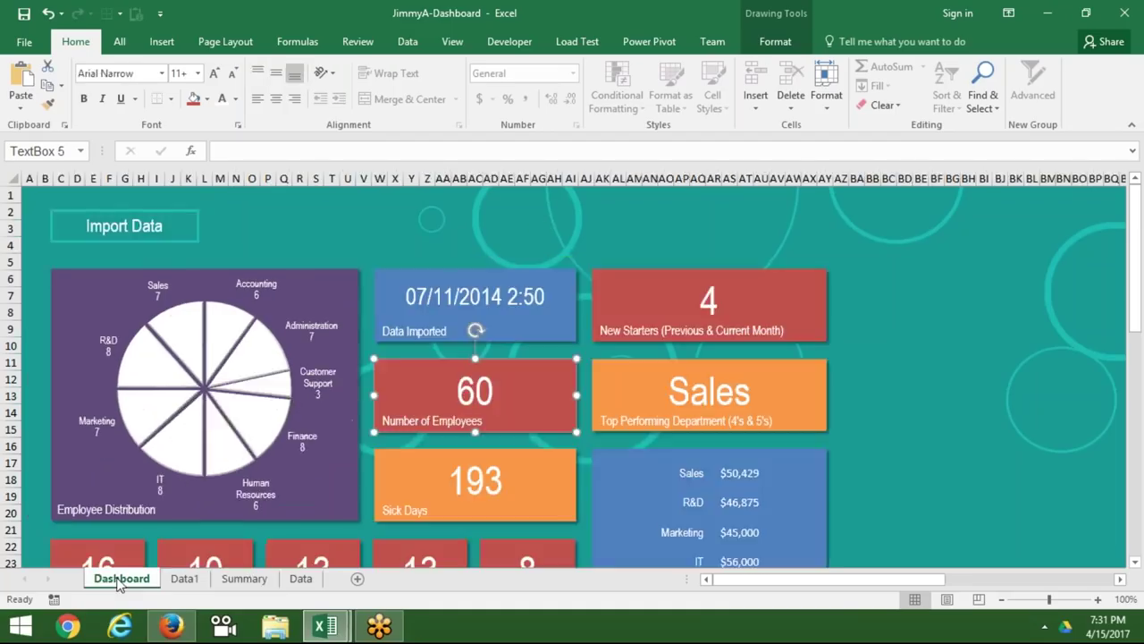
click(297, 578)
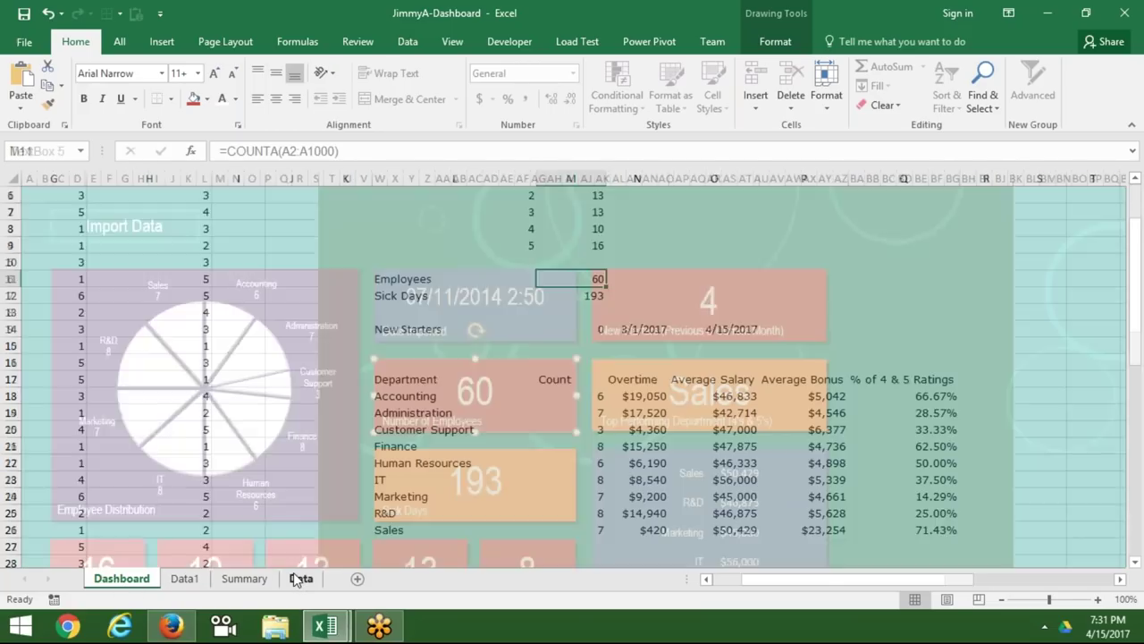
Type 'Data Imported' into the orange box on the Summary sheet.
click(268, 580)
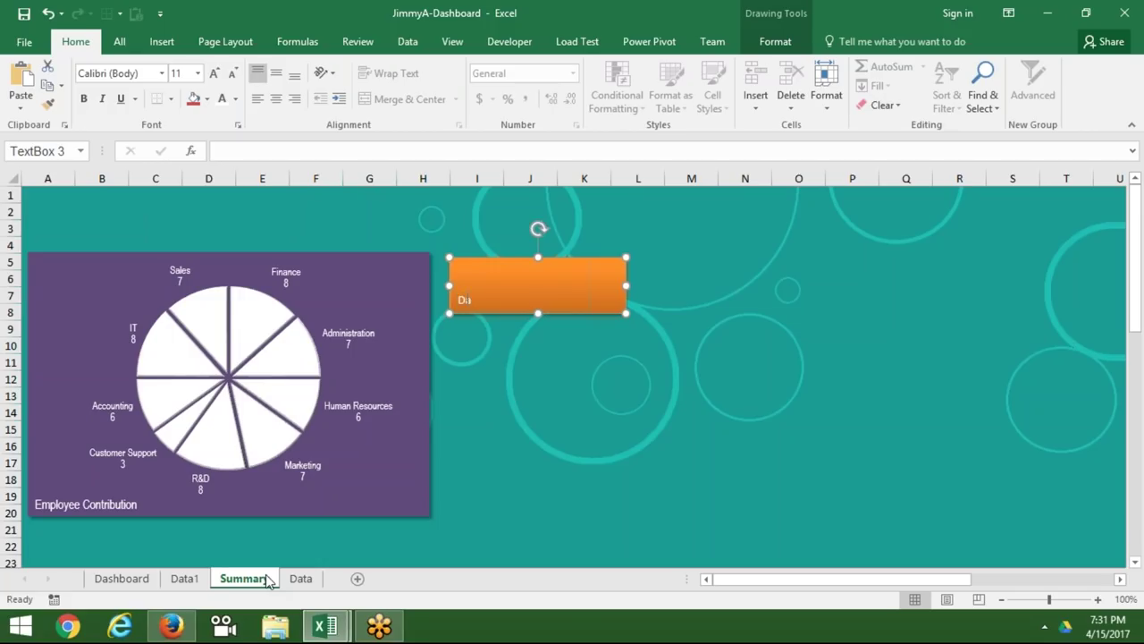
text(ta)
text(In)
text(po)
text(d)
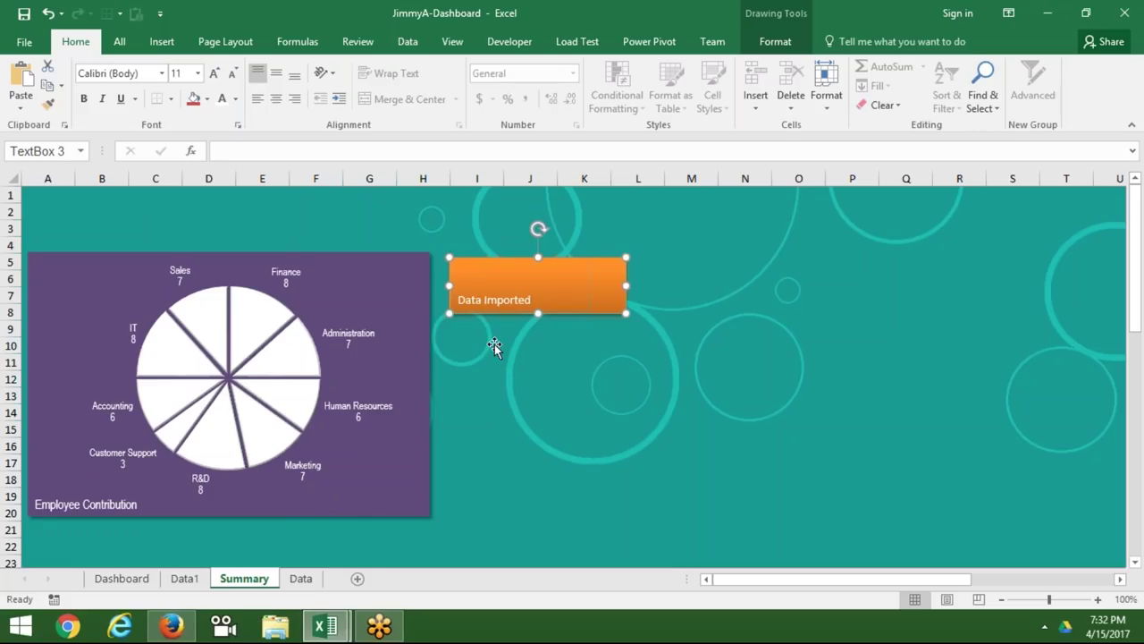
click(490, 345)
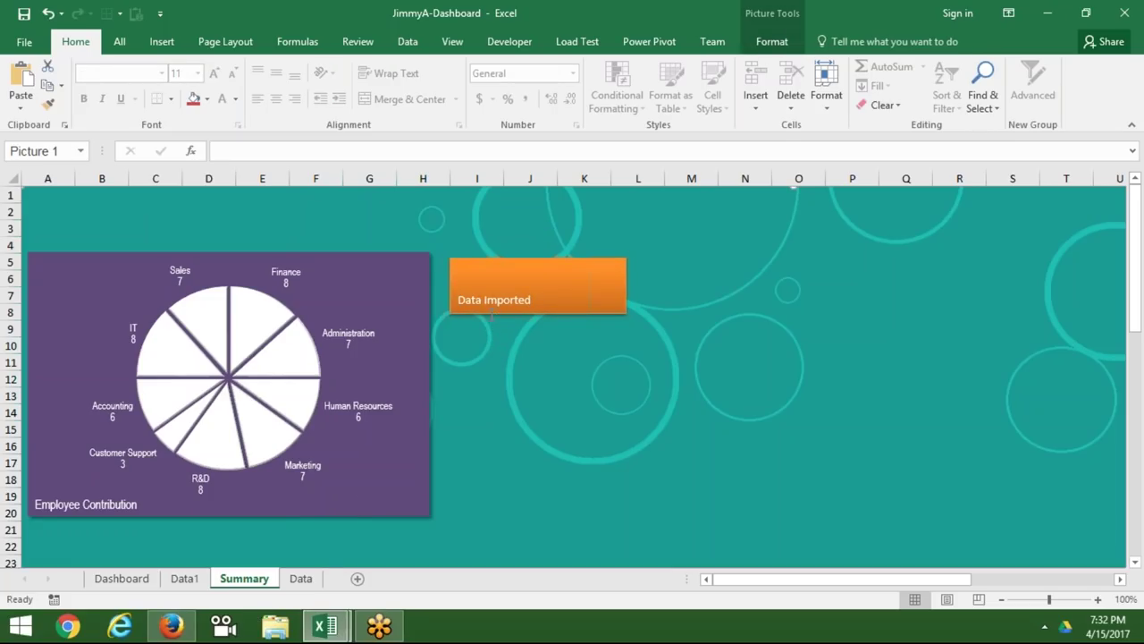
click(302, 580)
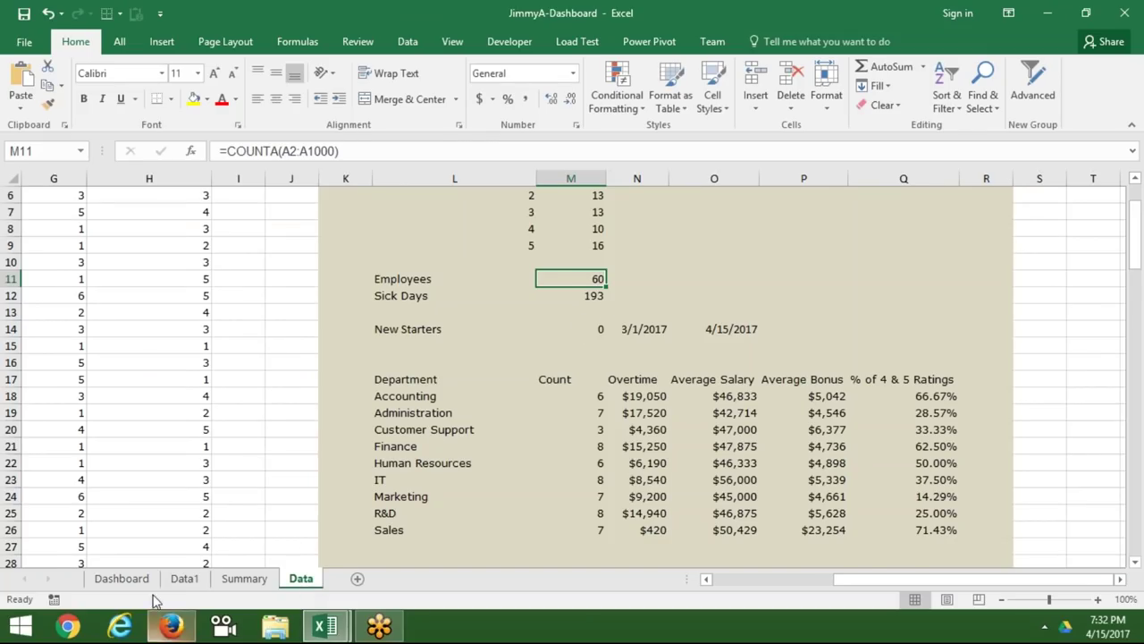
Enter the label 'Data Im.' in cell O13 on Data1.
click(185, 580)
click(615, 275)
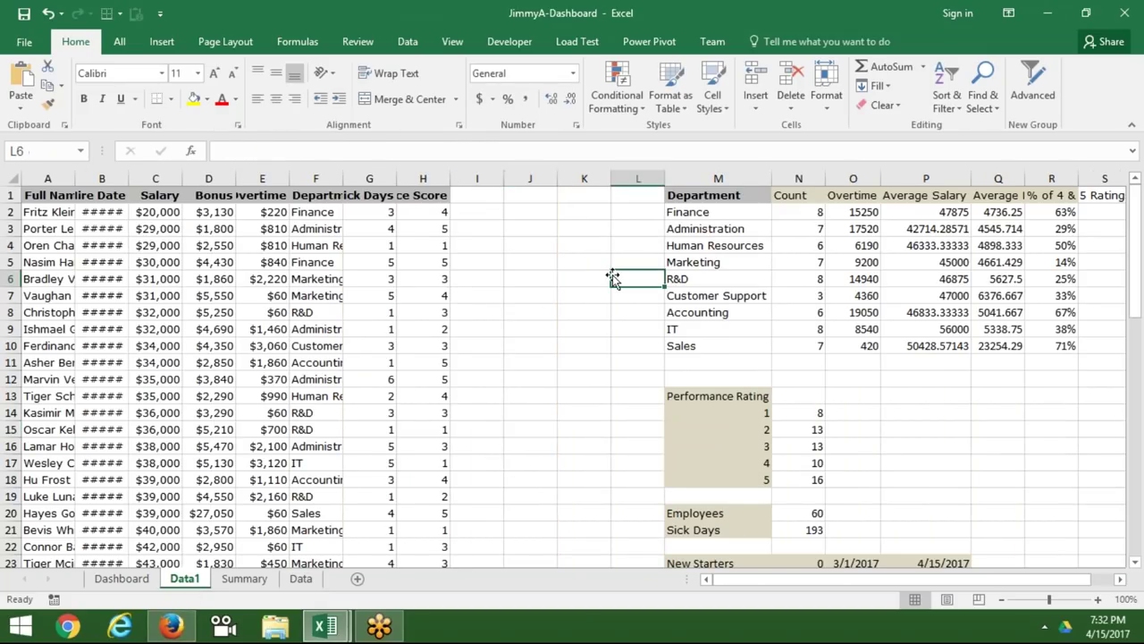
click(528, 199)
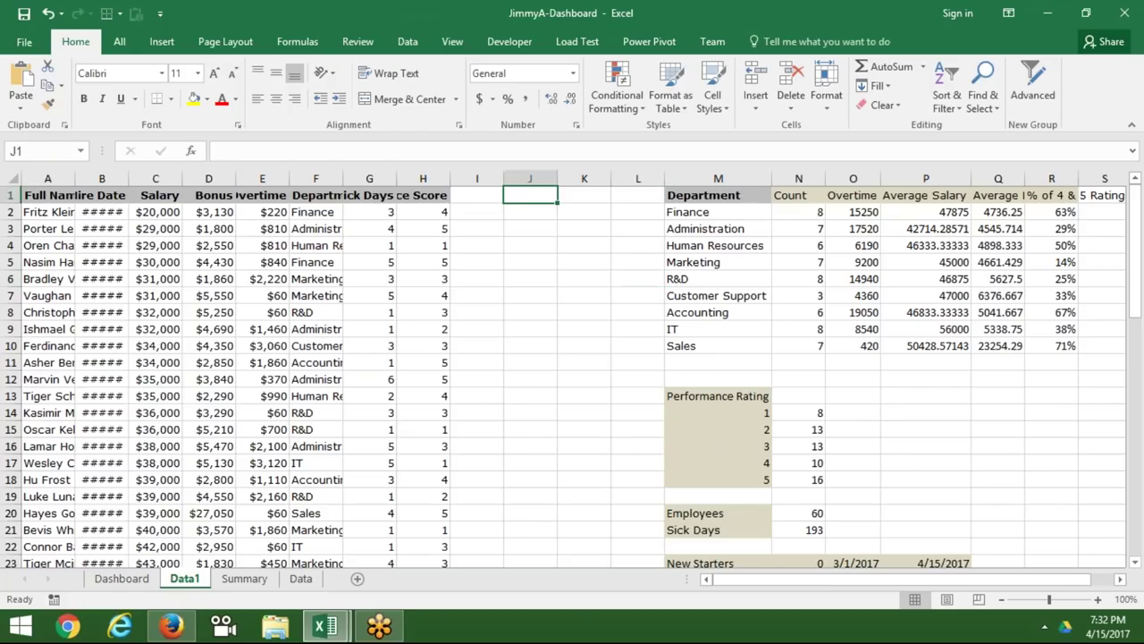
click(912, 398)
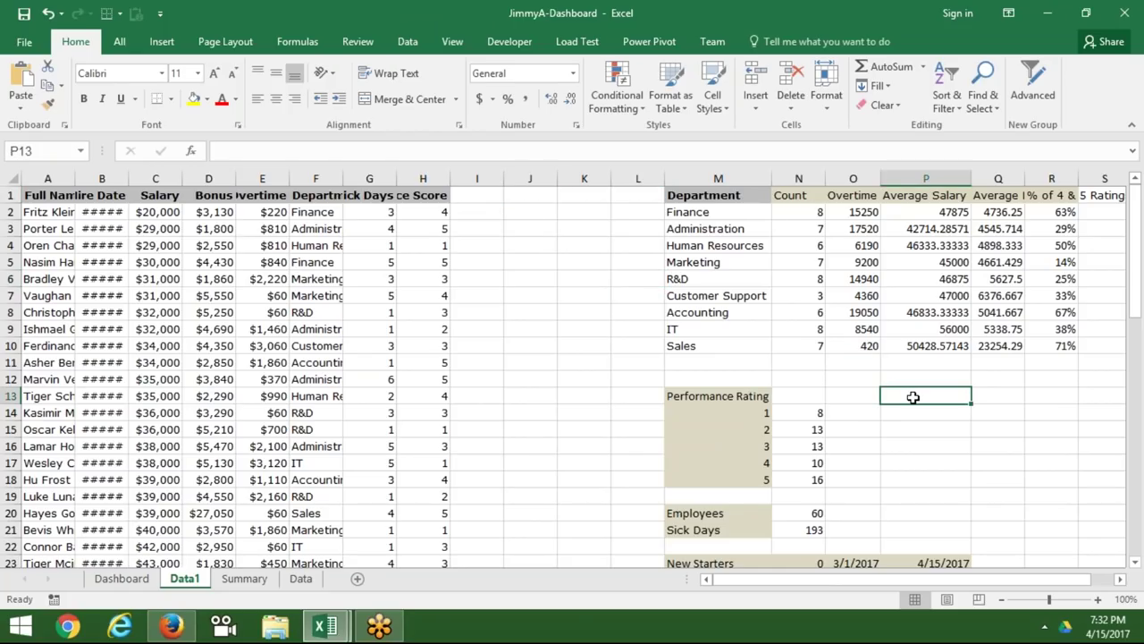
key(Left)
text(Data)
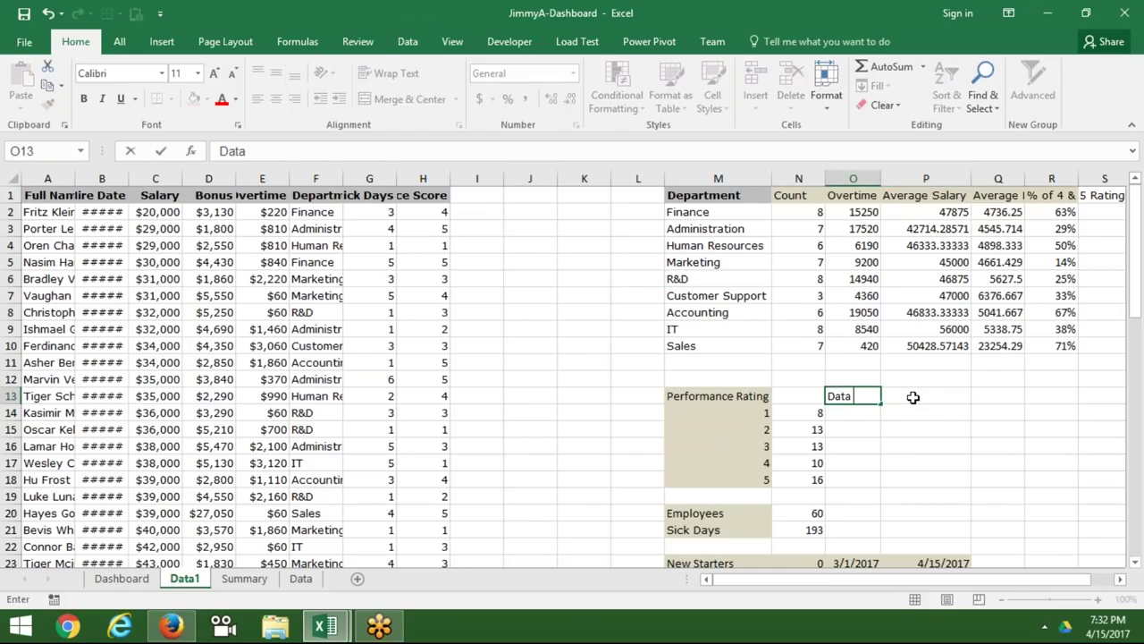
text( Ip)
text(mpot)
key(BackSpace)
key(BackSpace)
key(BackSpace)
key(BackSpace)
key(BackSpace)
text(m.)
key(Tab)
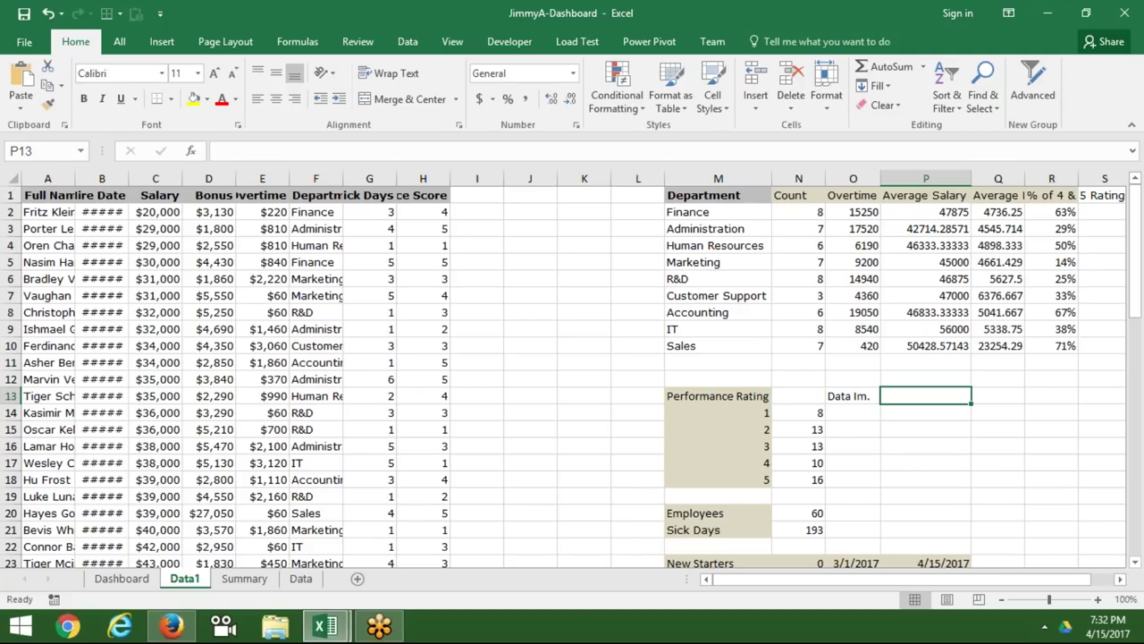
Stamp P13 with the current date and time, 4/15/2017 19:32, and copy it.
key(ctrl+semicolon)
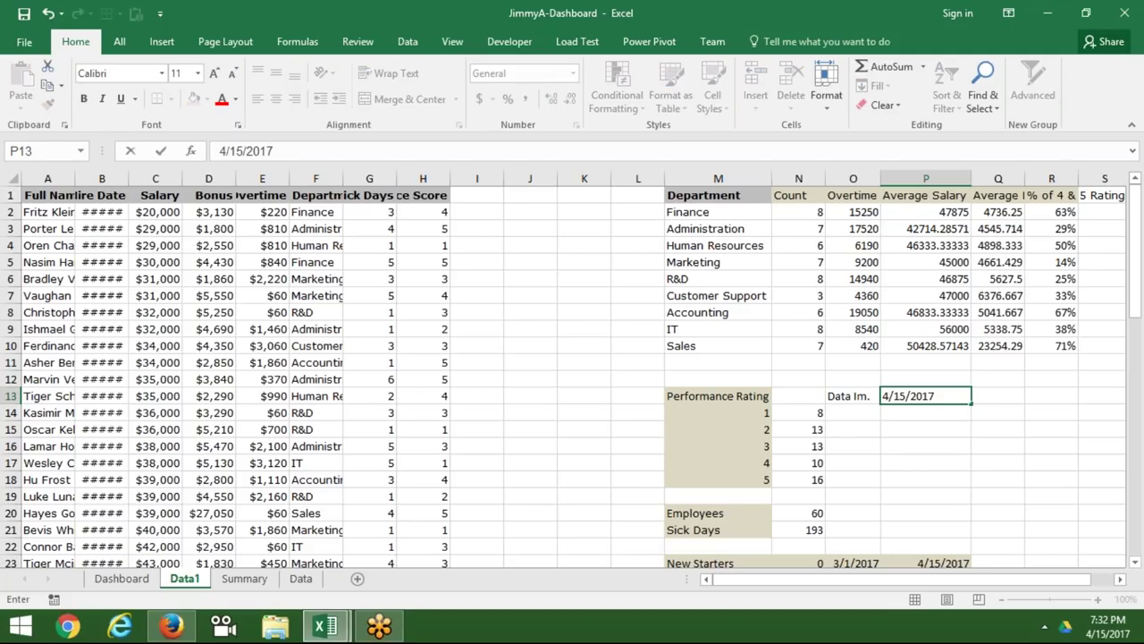
key(ctrl+shift+semicolon)
key(ctrl+Return)
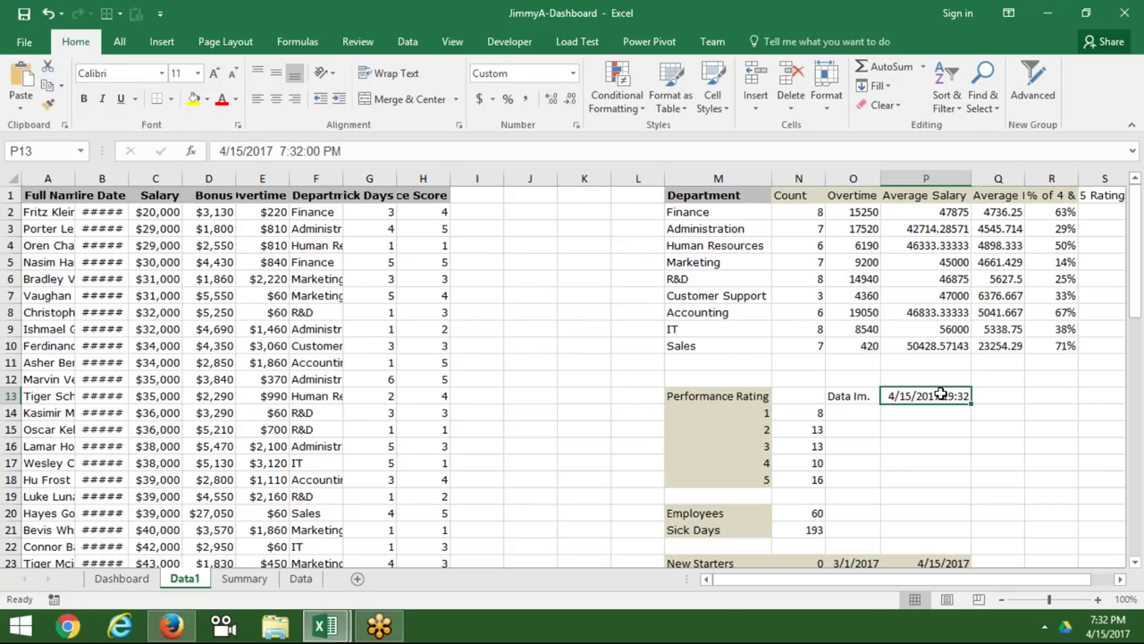
key(ctrl+c)
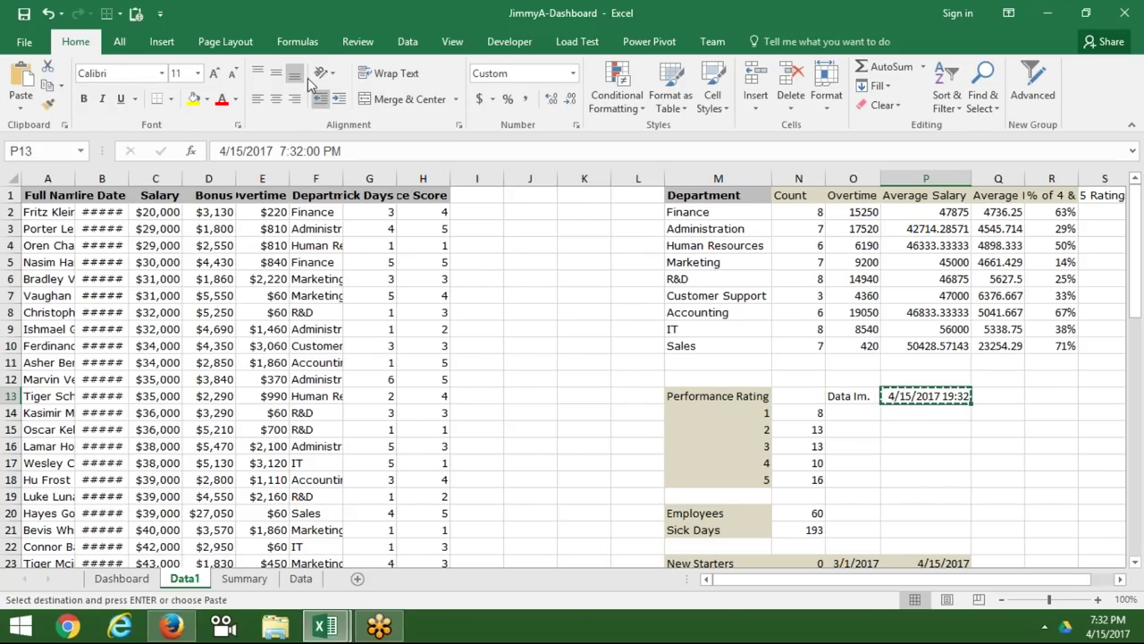
Turn off gridlines on Data1 and copy the P13 date-time again.
click(227, 42)
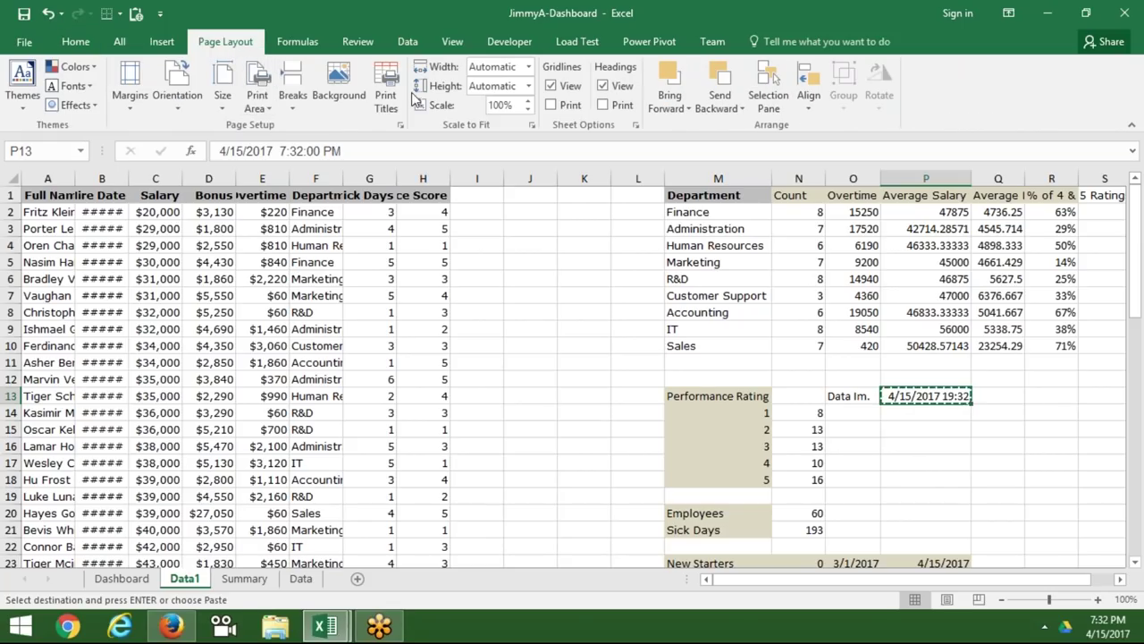
key(Escape)
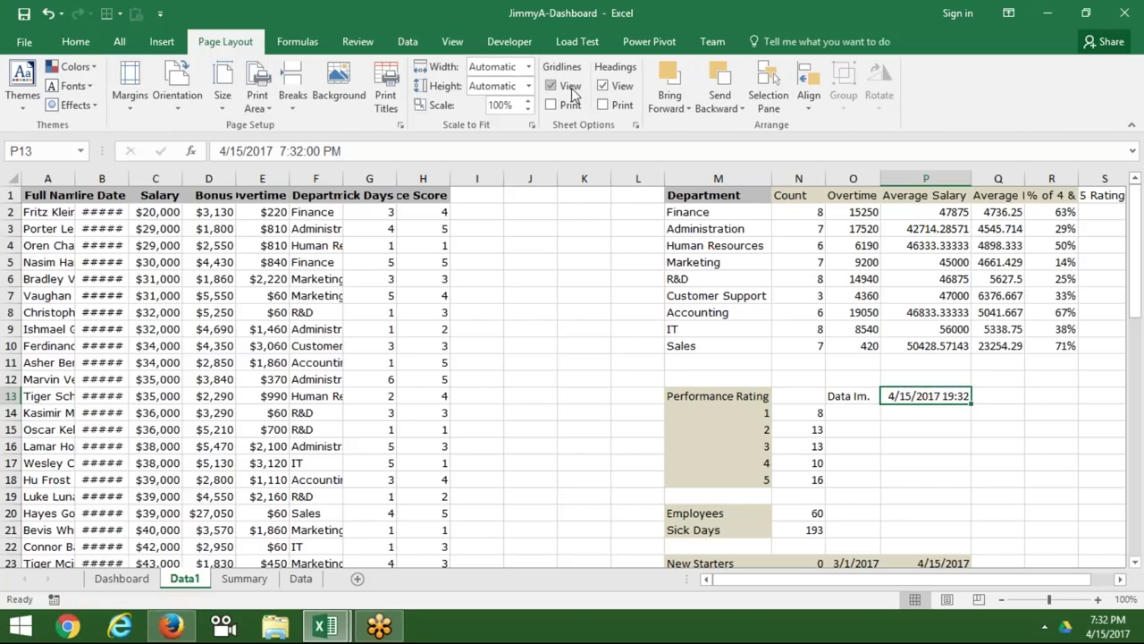
click(572, 93)
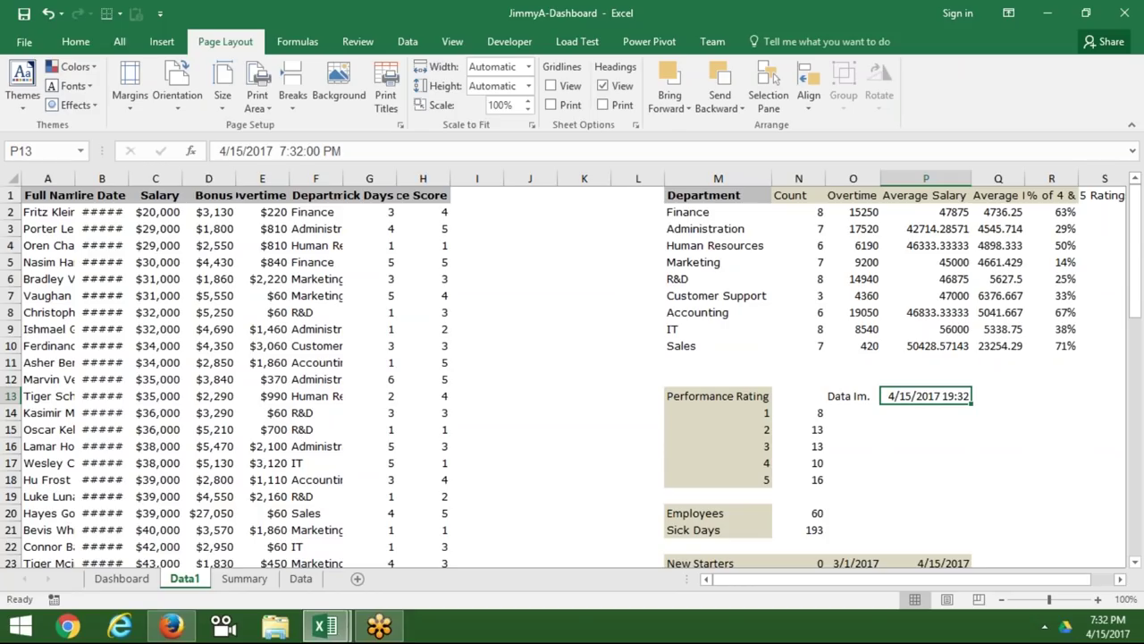
key(ctrl+c)
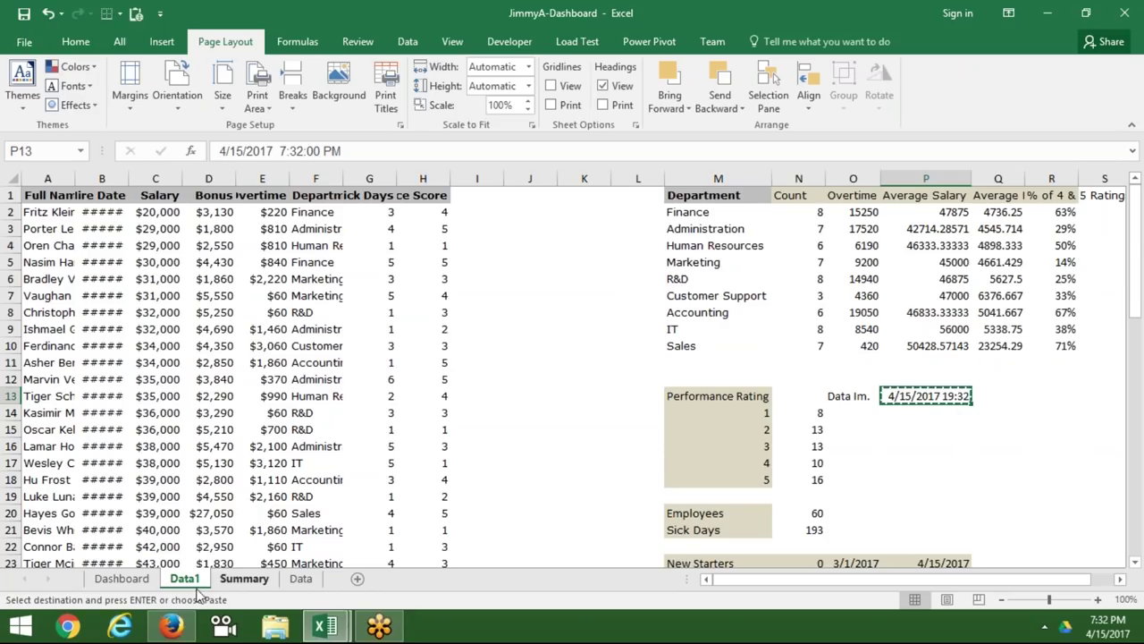
click(249, 581)
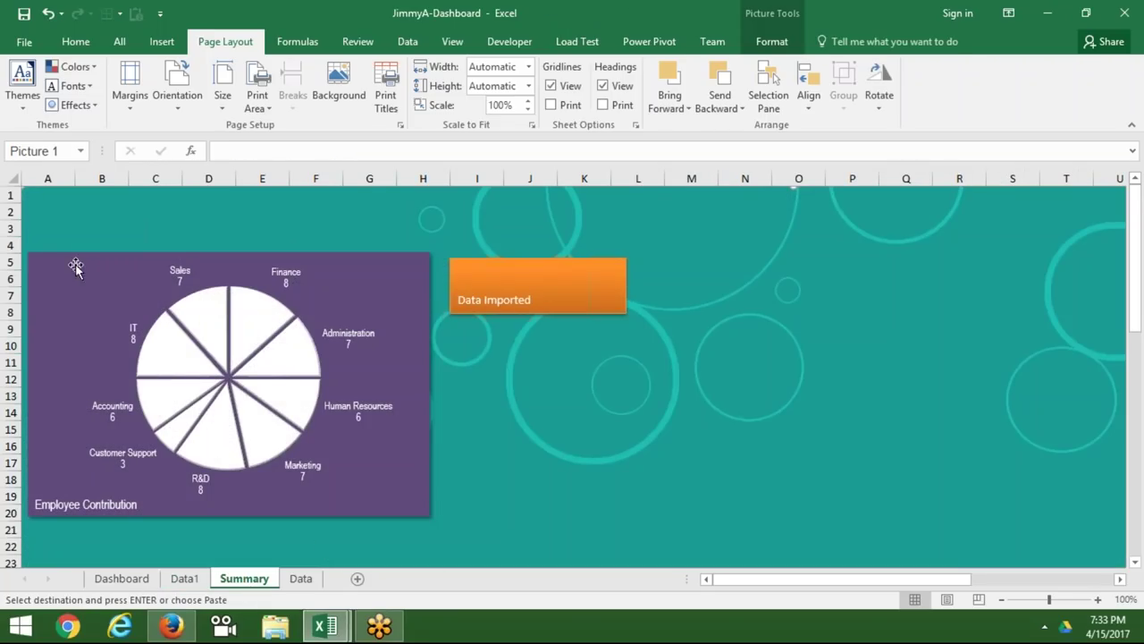
Copy the Data1 import date-time in cell P13.
click(75, 42)
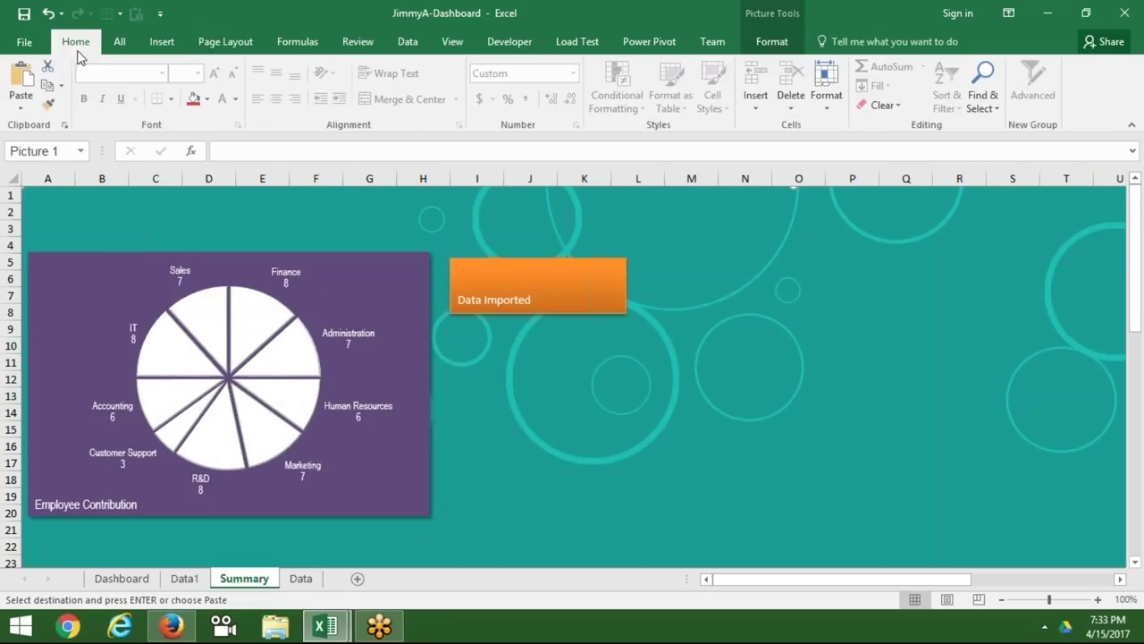
click(22, 108)
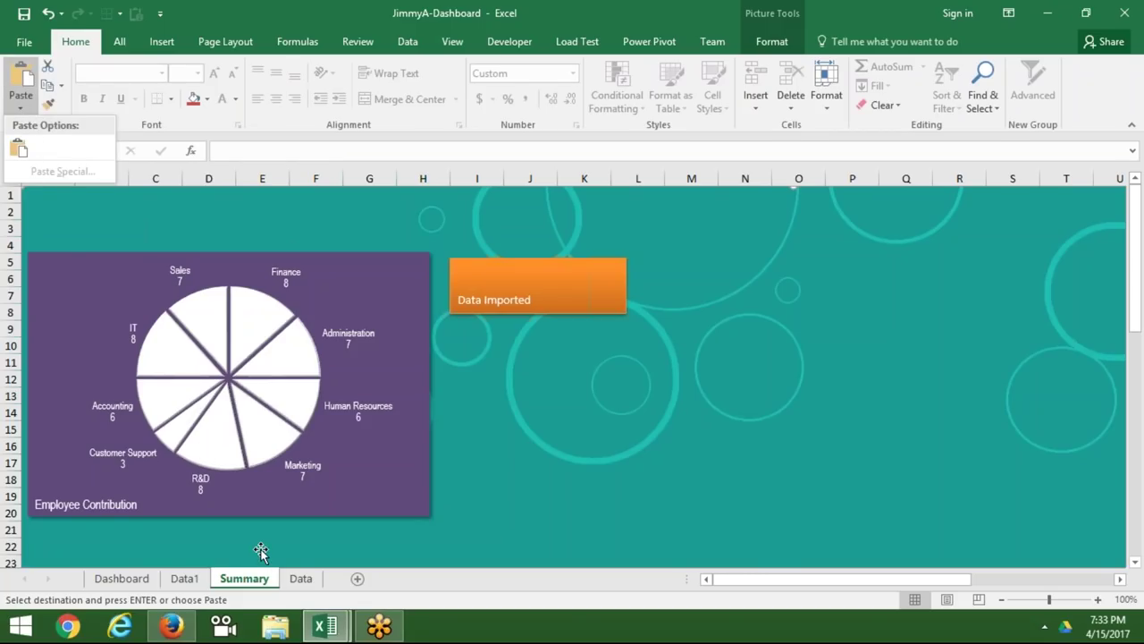
key(Escape)
key(Escape)
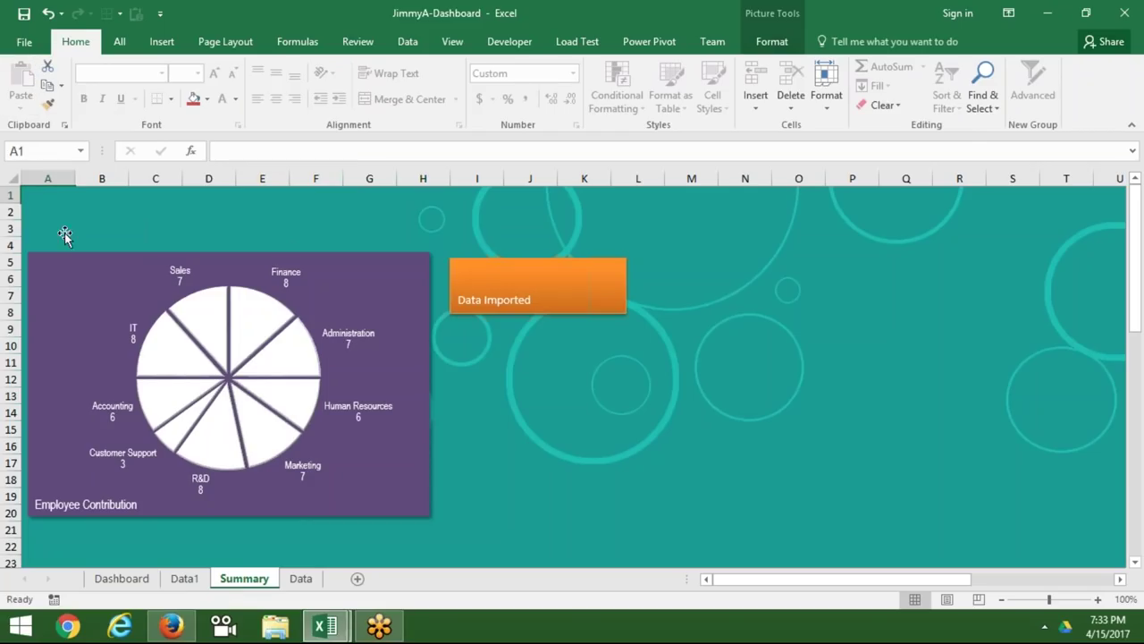
click(185, 579)
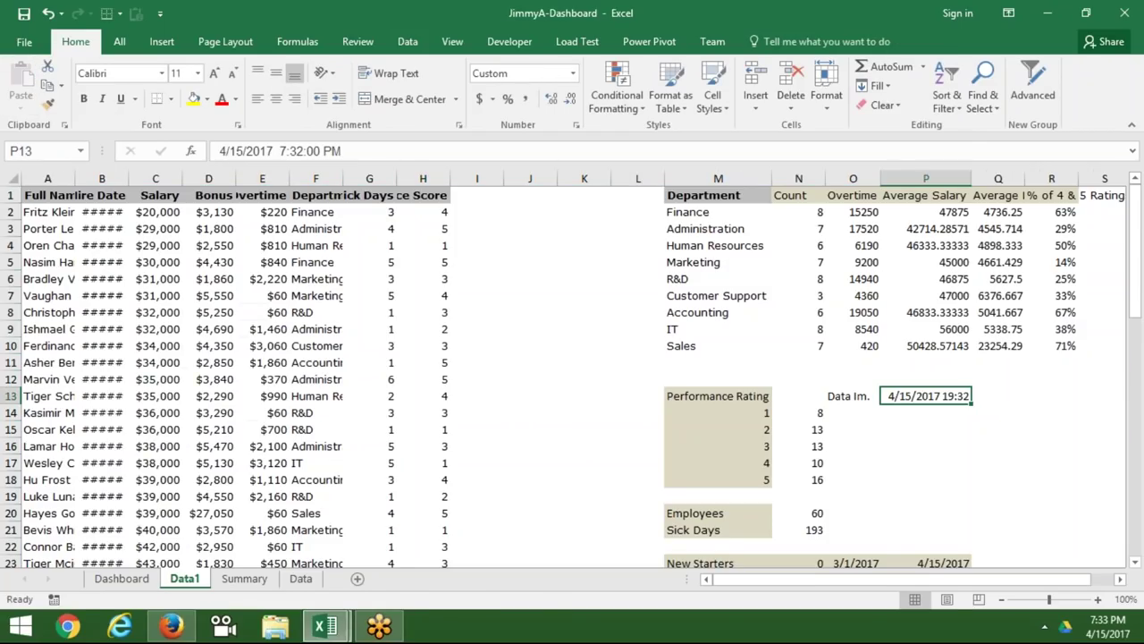
key(ctrl+c)
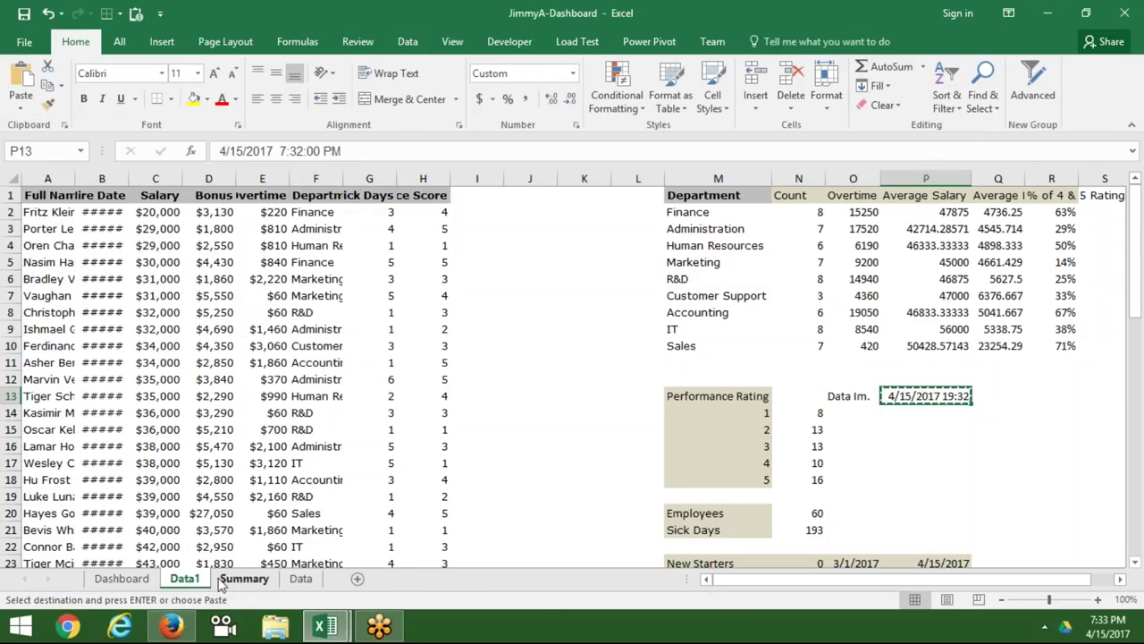
Paste it on Summary as a linked picture inside the orange Data Imported box.
click(220, 583)
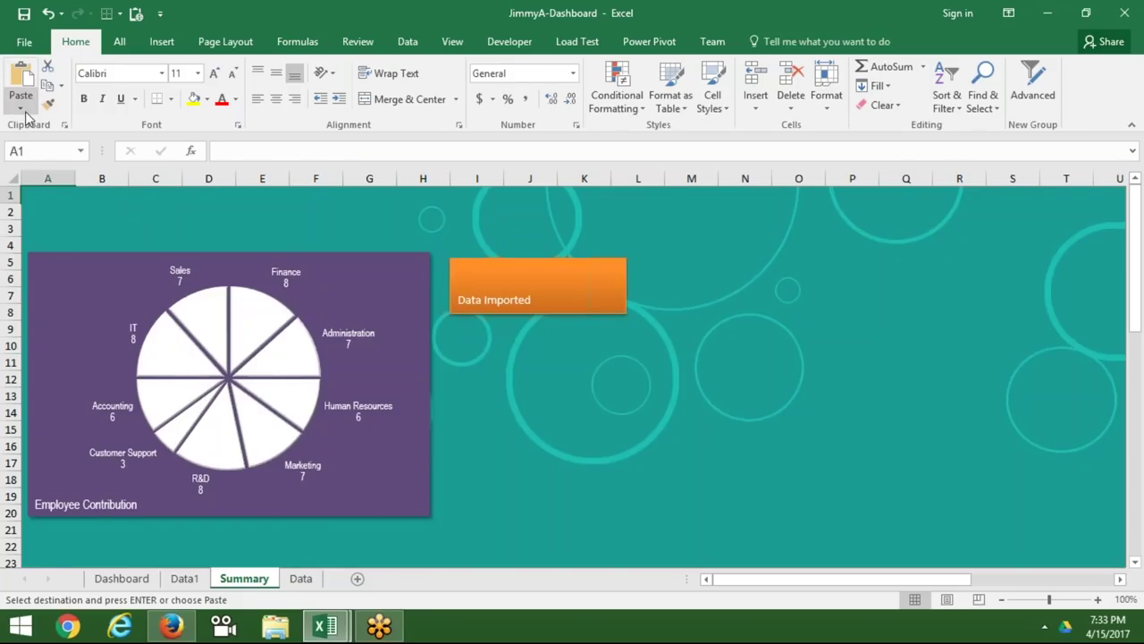
click(25, 114)
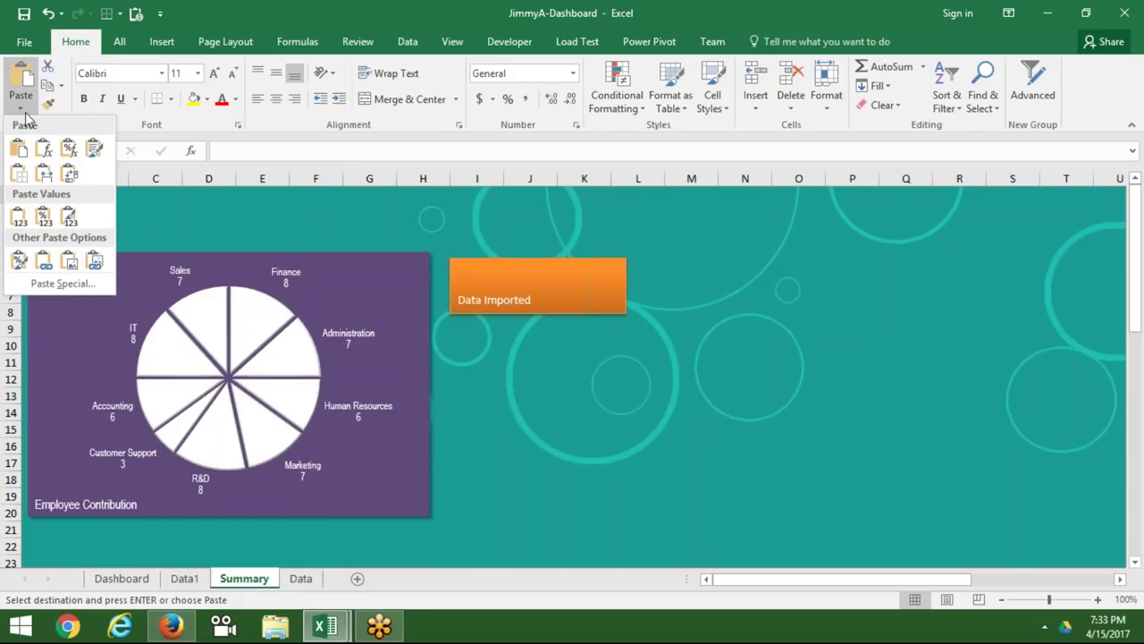
click(95, 262)
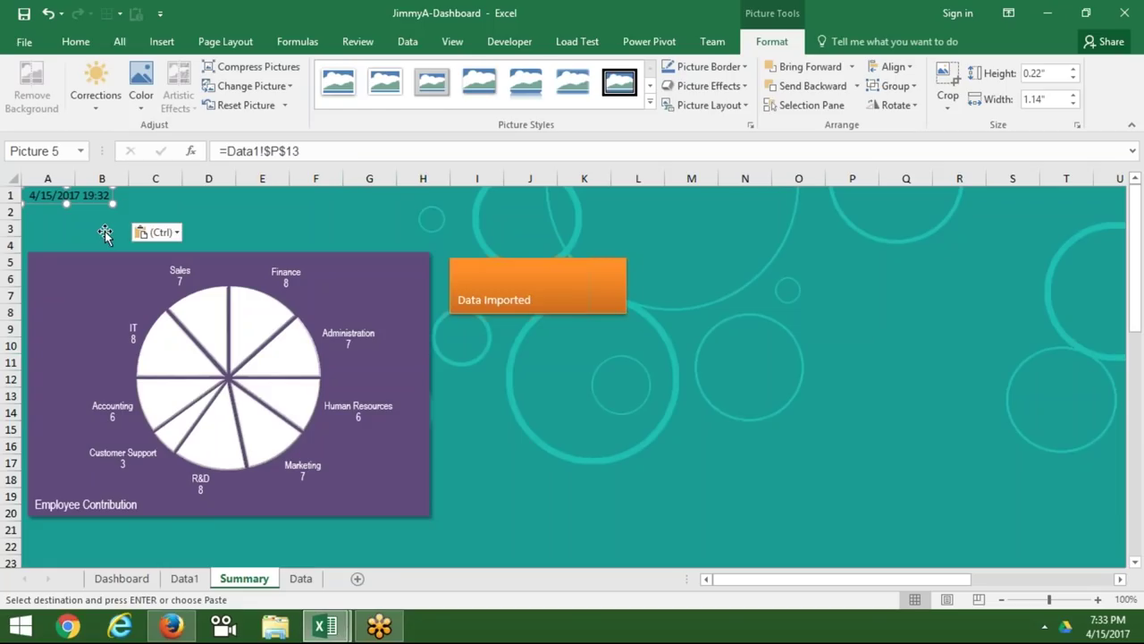
drag(95, 208, 538, 287)
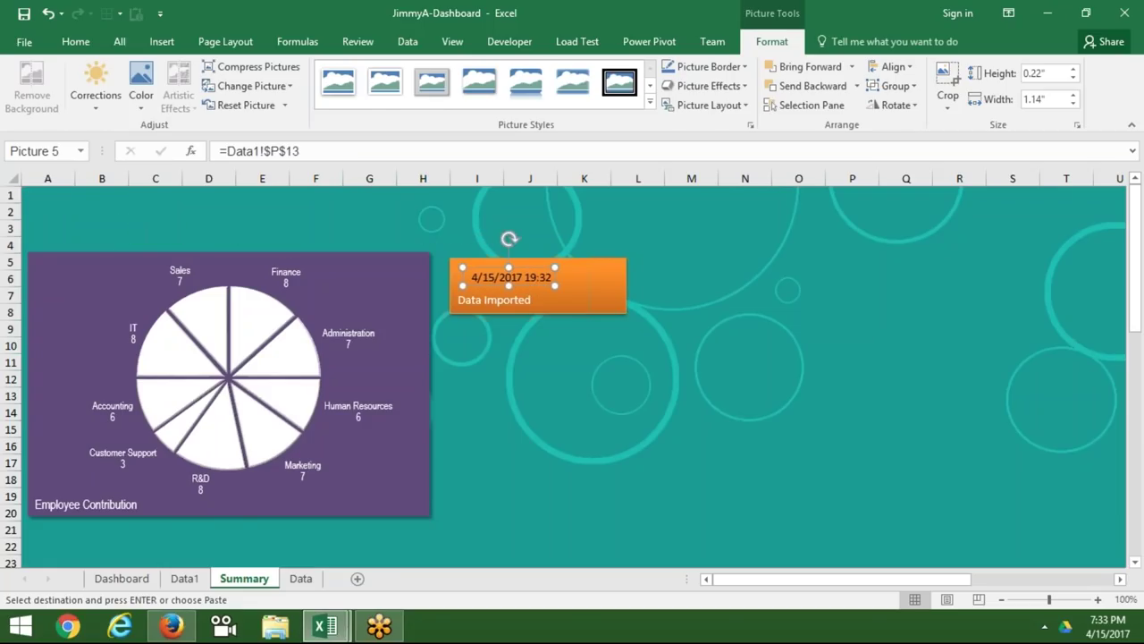
mouse_move(537, 288)
mouse_down()
mouse_move(613, 296)
mouse_move(558, 278)
mouse_up()
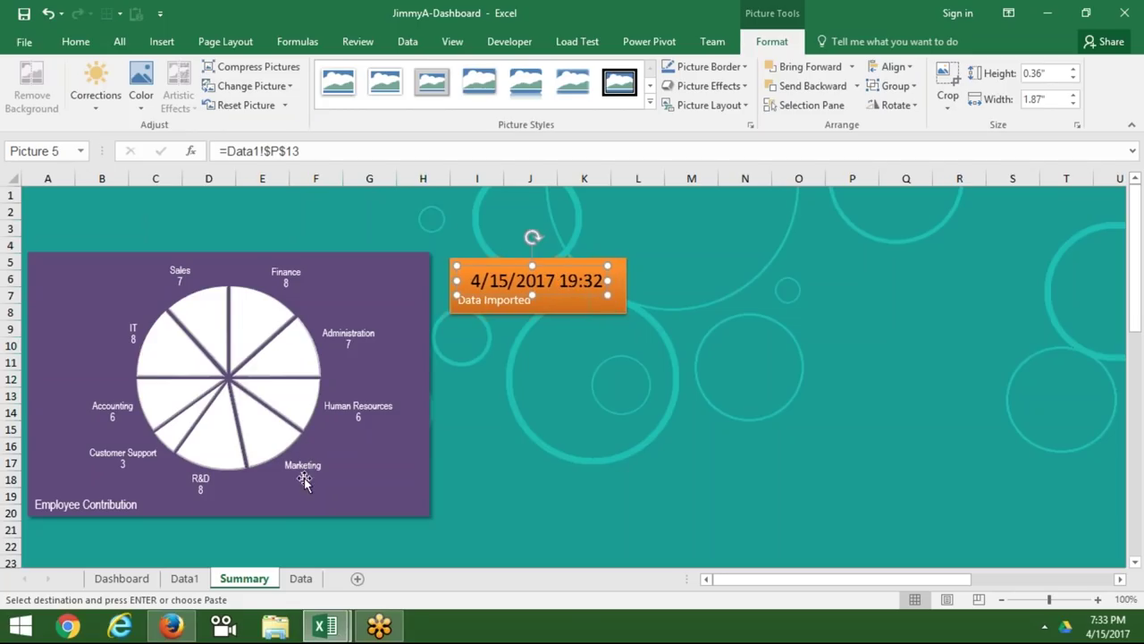
Make the Data1 import date in P13 white.
click(188, 581)
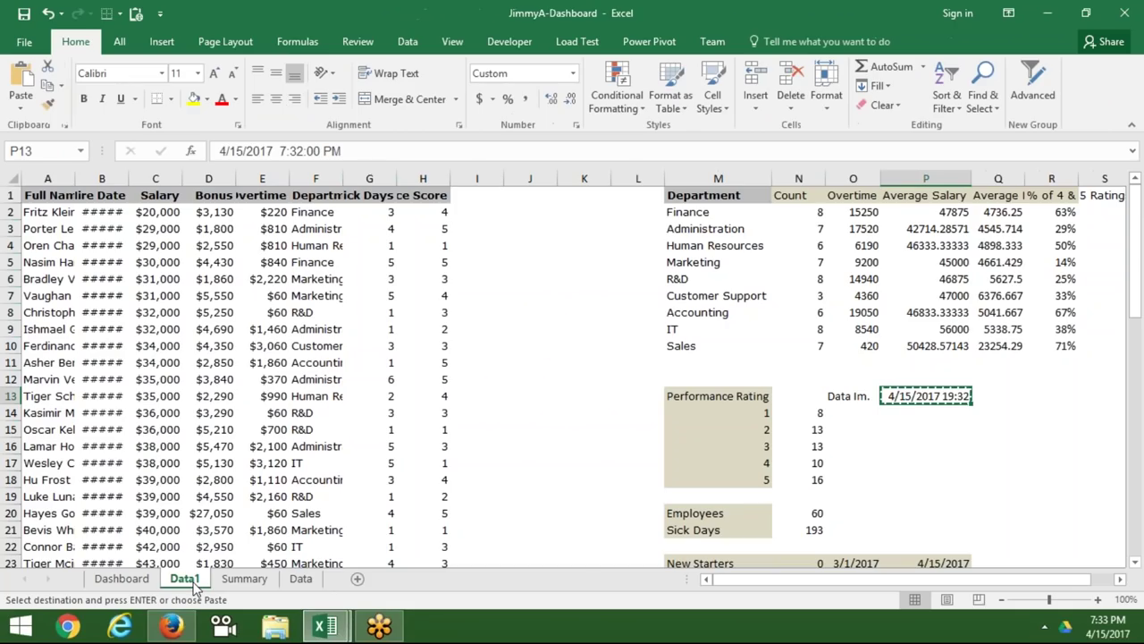
key(Escape)
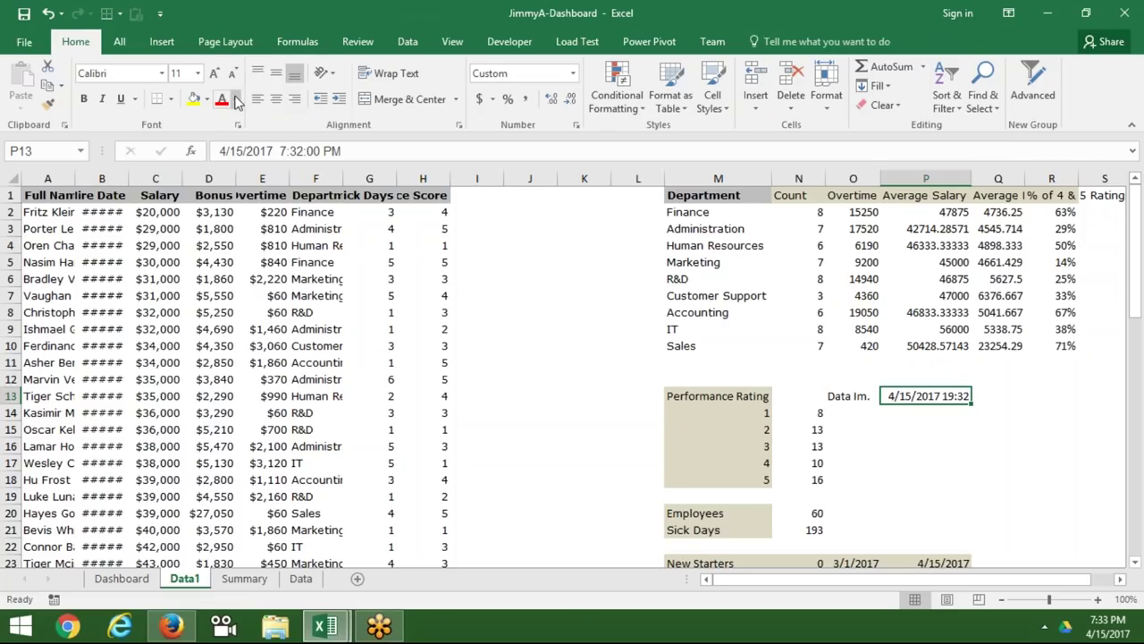
click(237, 101)
click(224, 150)
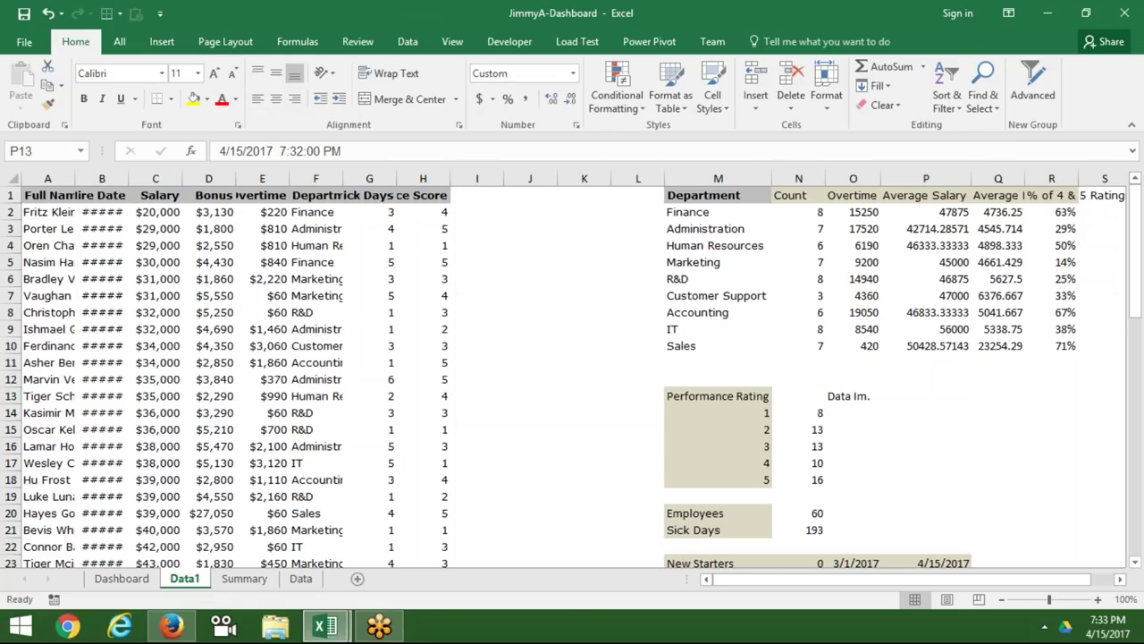
Check the white date in the Summary box, then view the Dashboard sheet.
click(125, 579)
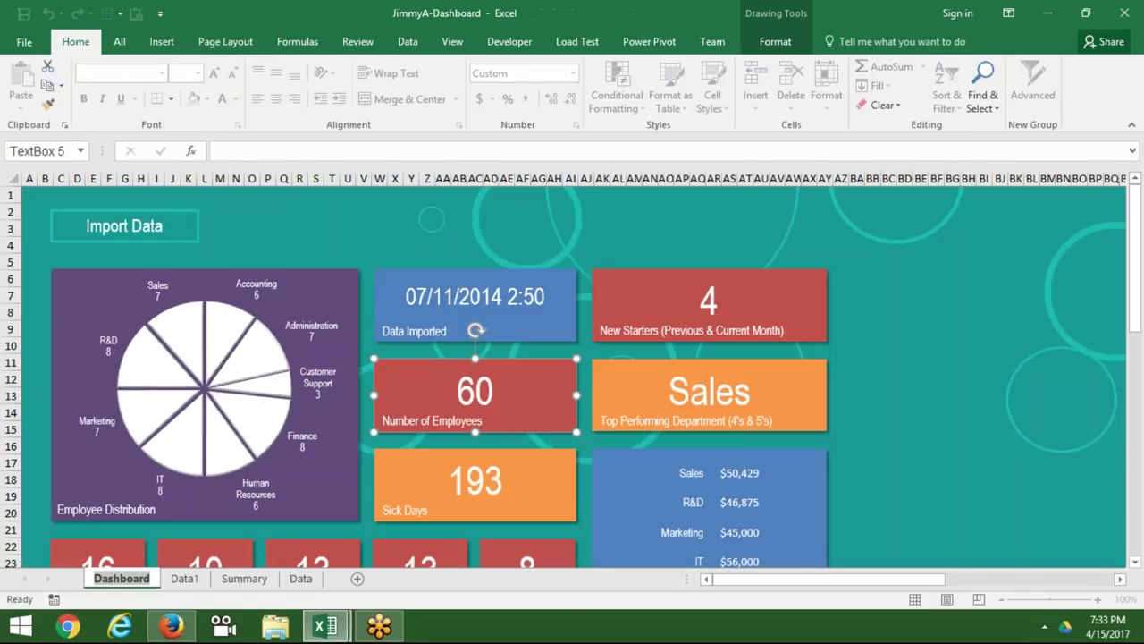
click(184, 578)
click(244, 578)
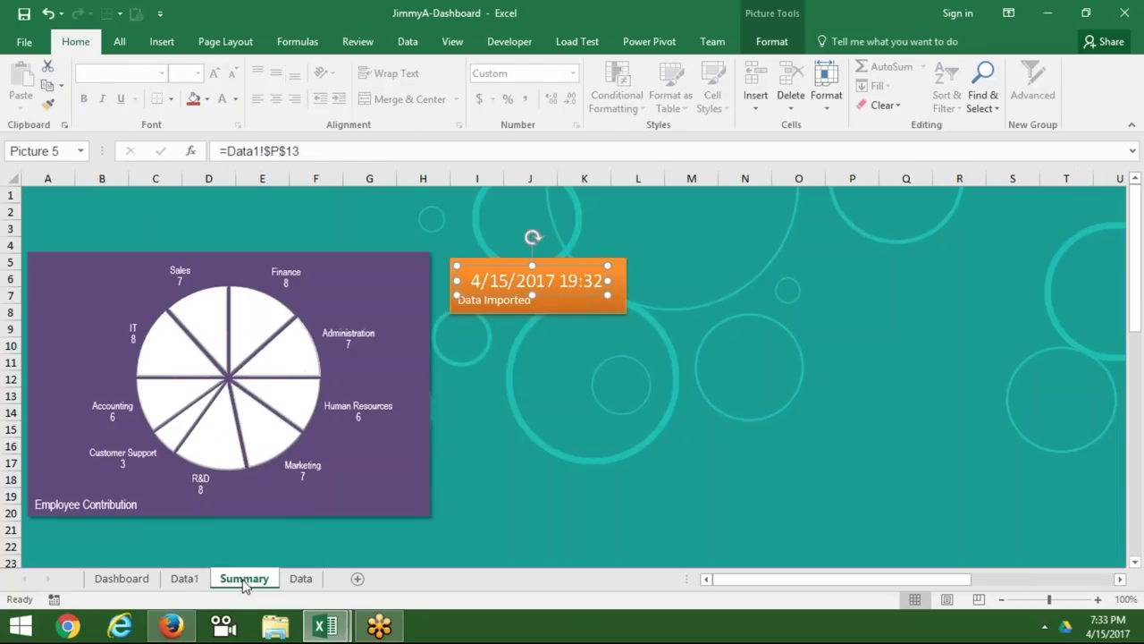
click(488, 470)
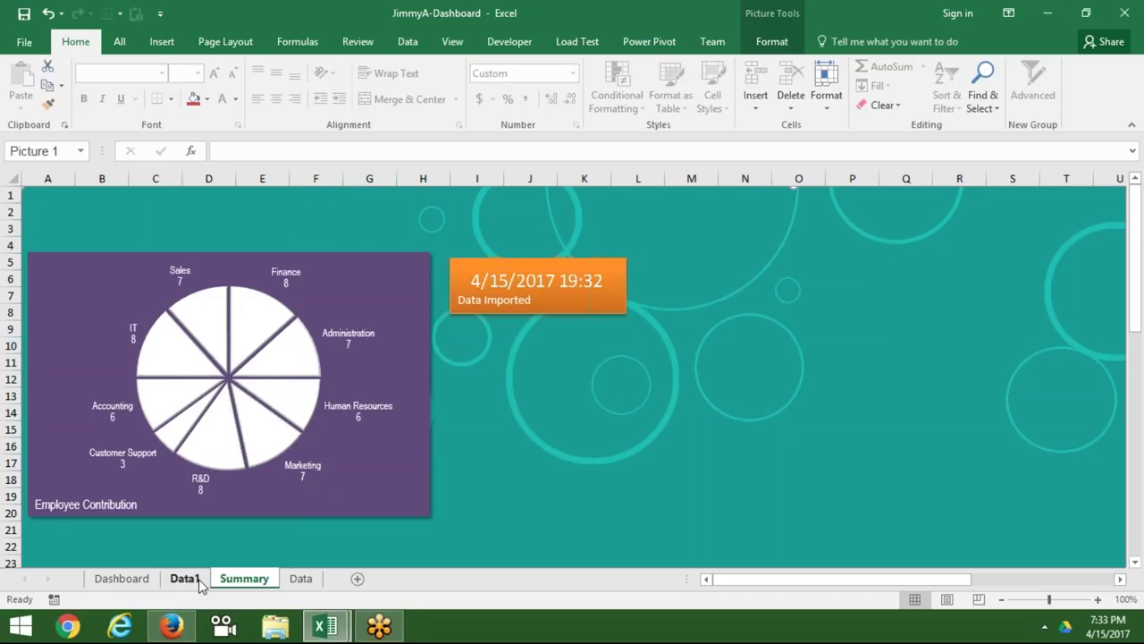
click(152, 579)
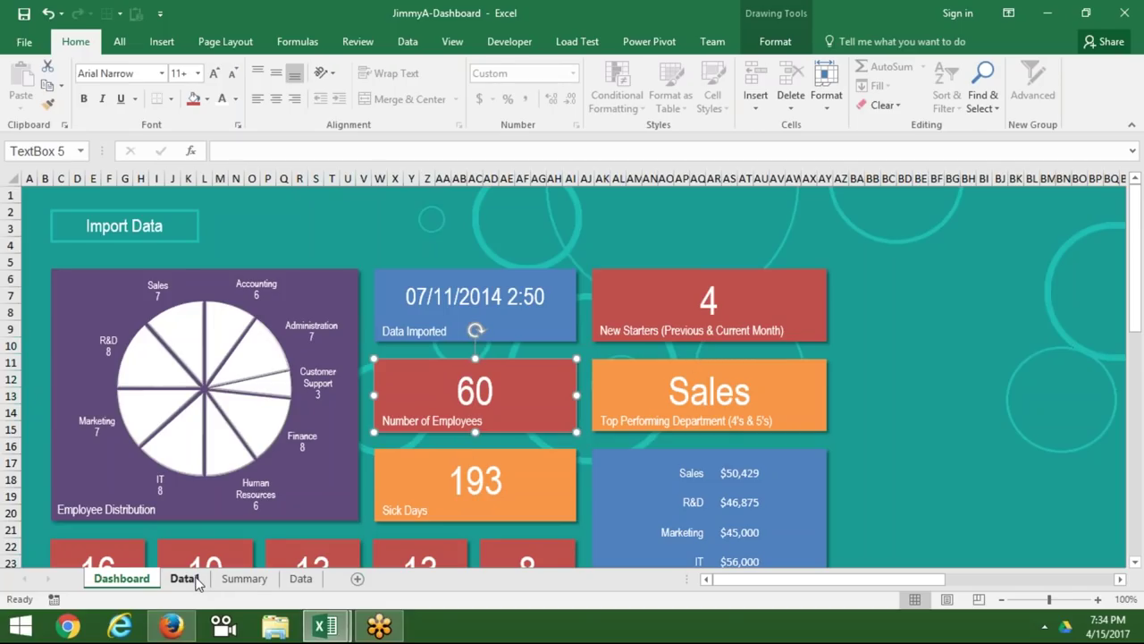
Inspect the Data sheet's New Starters COUNTIFS, DATE and TODAY formulas, then return to Data1.
click(301, 578)
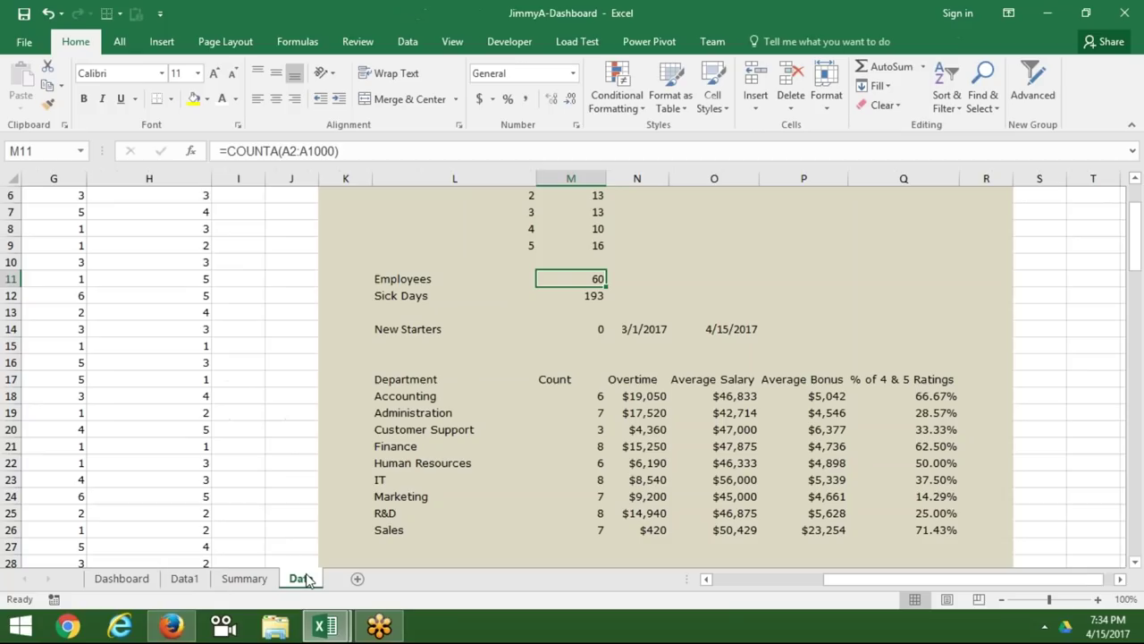
click(601, 331)
click(644, 329)
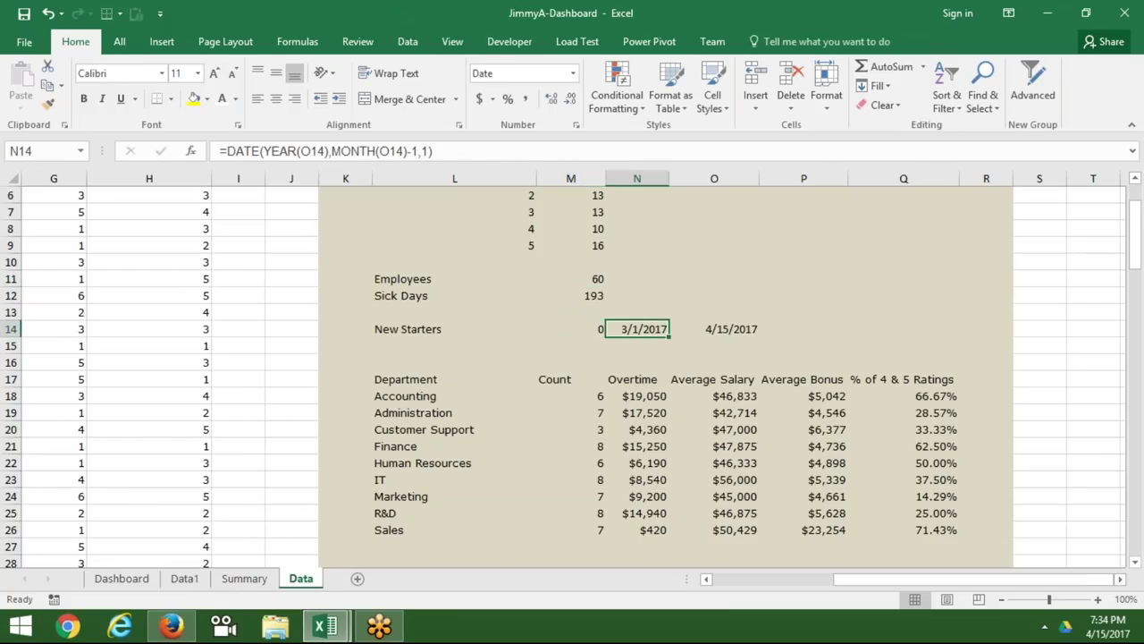
click(715, 329)
click(643, 329)
click(581, 329)
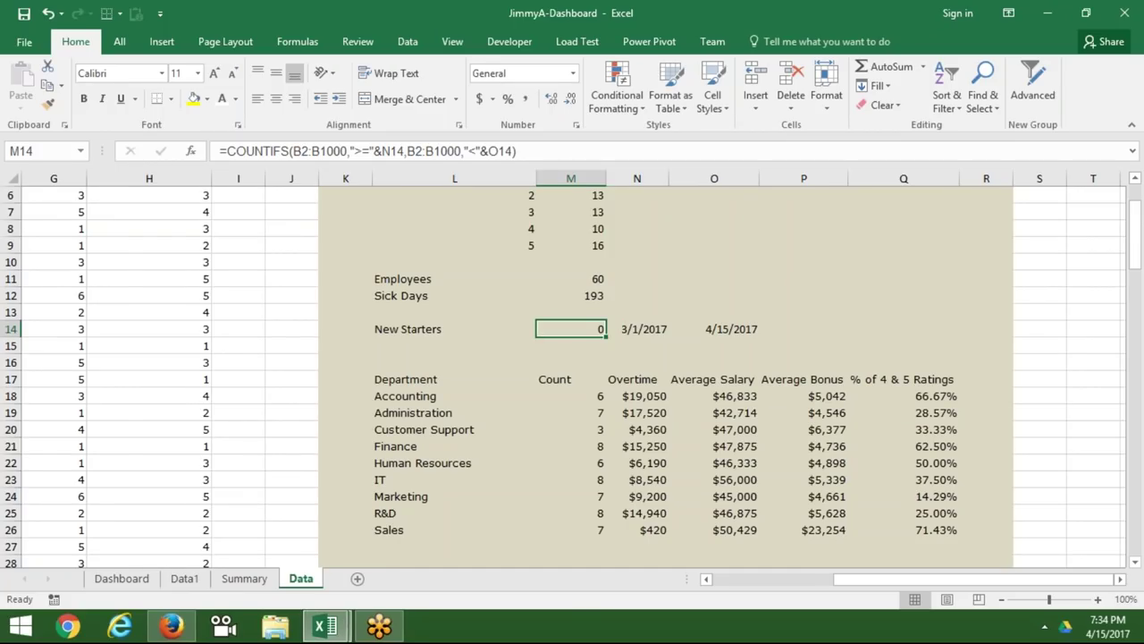
key(Left)
key(Left)
key(Left)
key(Left)
key(Left)
key(Left)
key(Right)
key(Right)
key(Right)
key(Right)
key(Right)
key(Right)
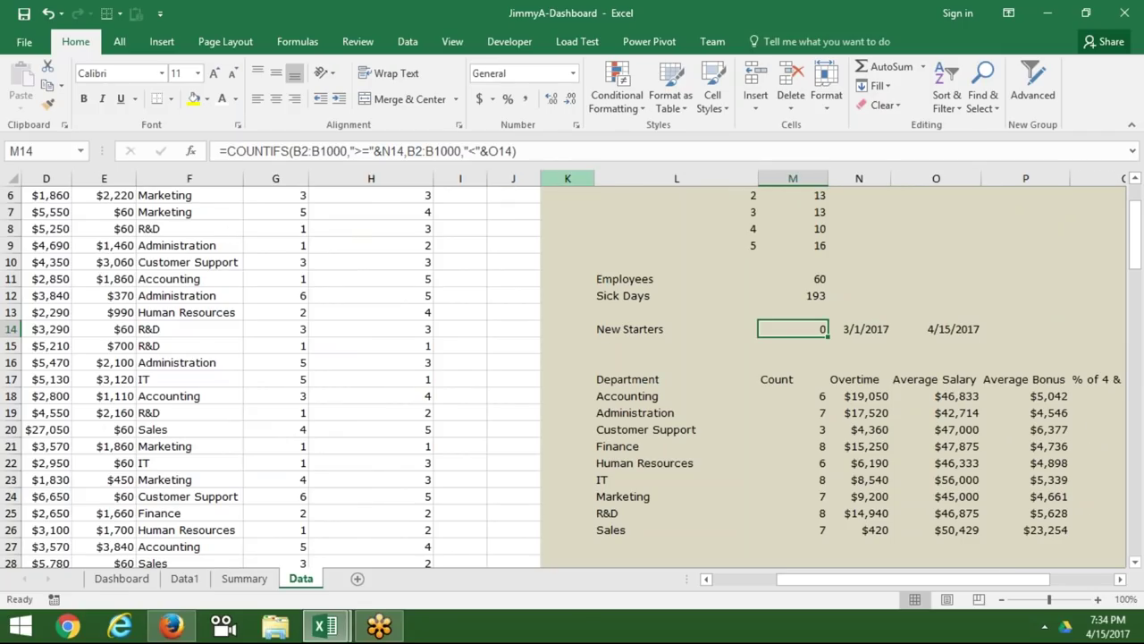
click(874, 330)
click(949, 329)
click(809, 331)
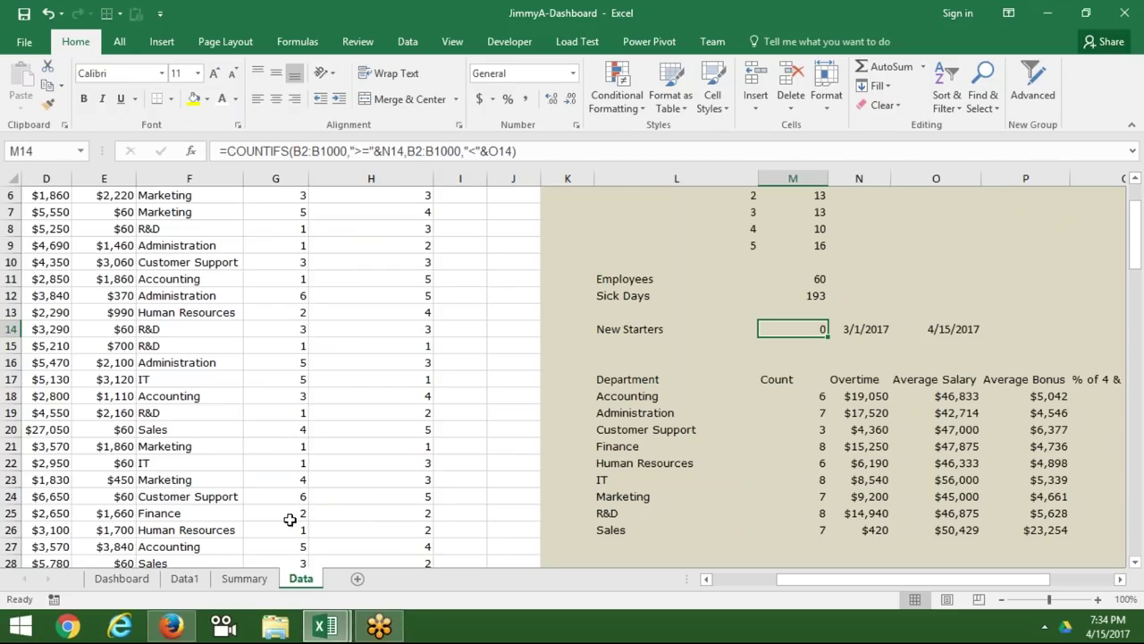
click(186, 582)
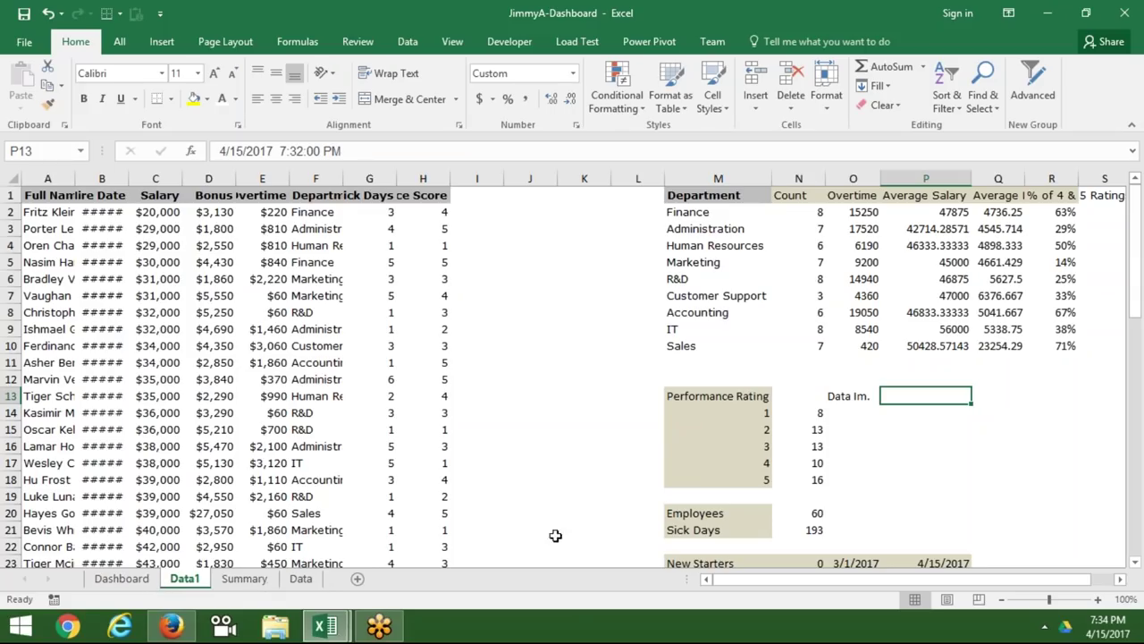
Change the hire date in B23 to 4/1/2017.
key(Down)
key(Down)
key(Down)
key(Down)
key(Down)
key(Left)
key(Left)
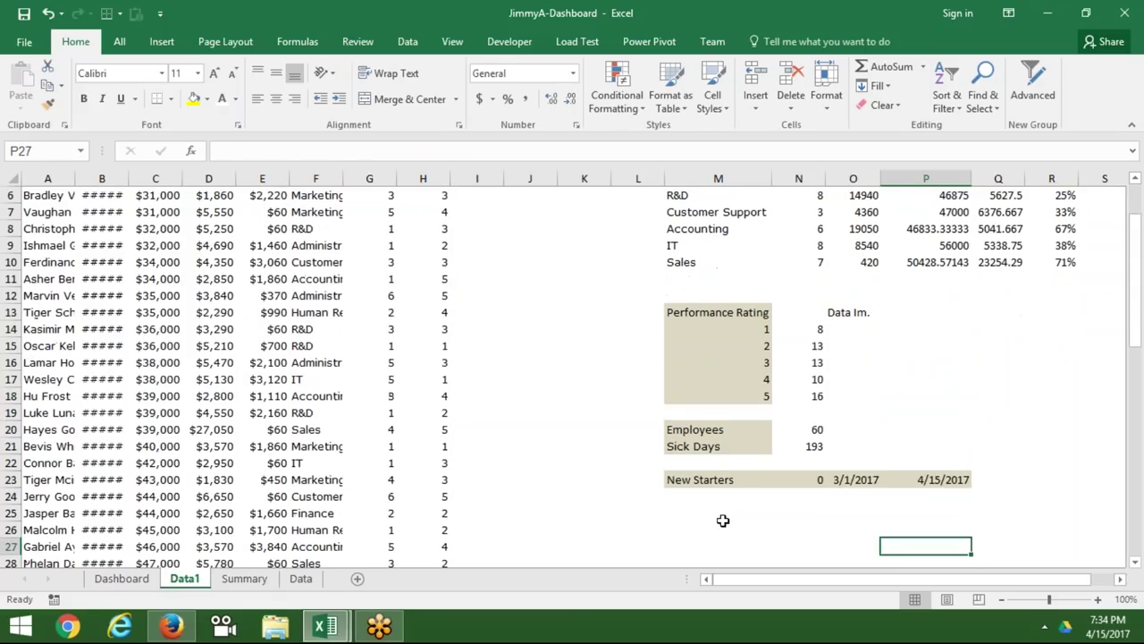
key(Up)
key(Up)
key(Up)
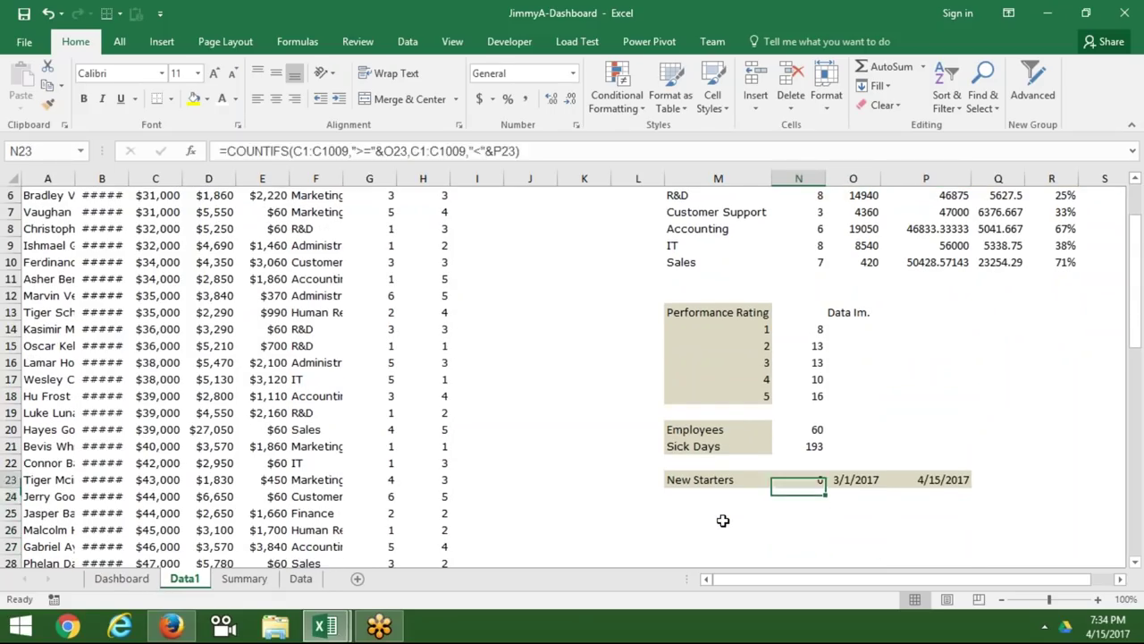
key(Left)
key(Left)
key(Left)
key(Left)
key(Left)
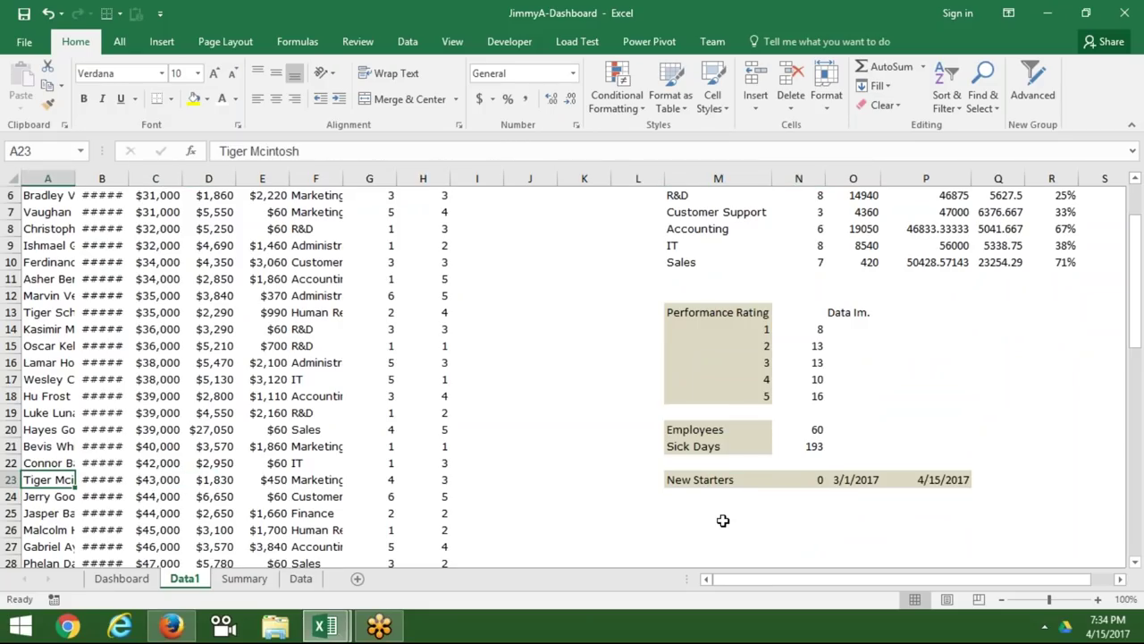
text(0)
key(Escape)
key(Right)
text(3)
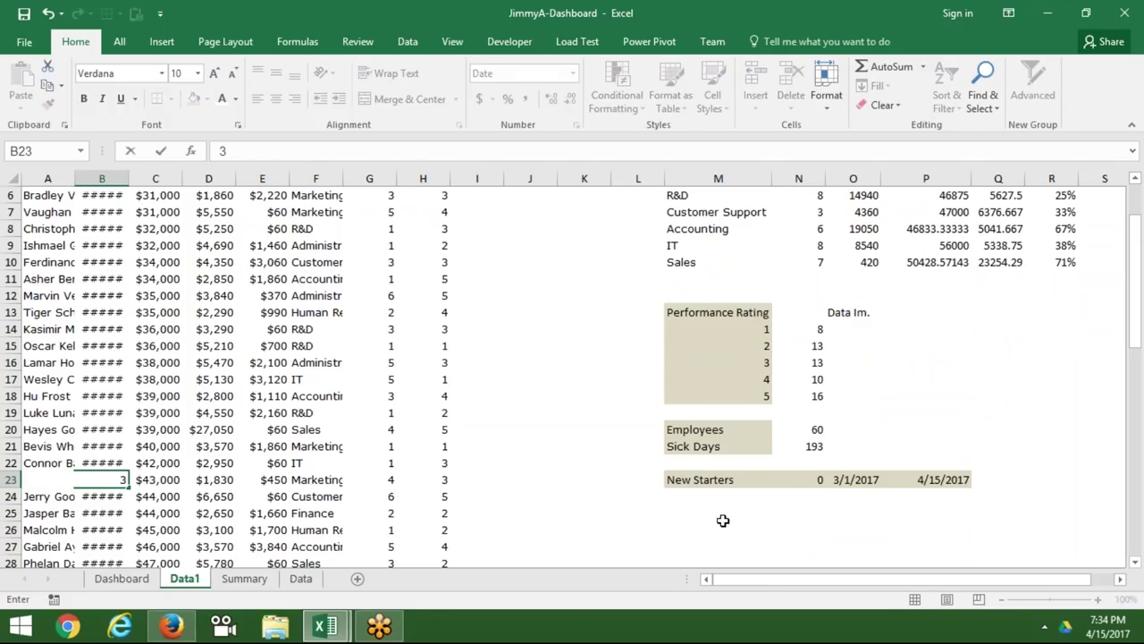
key(Escape)
text(4/1)
key(ctrl+Return)
key(Return)
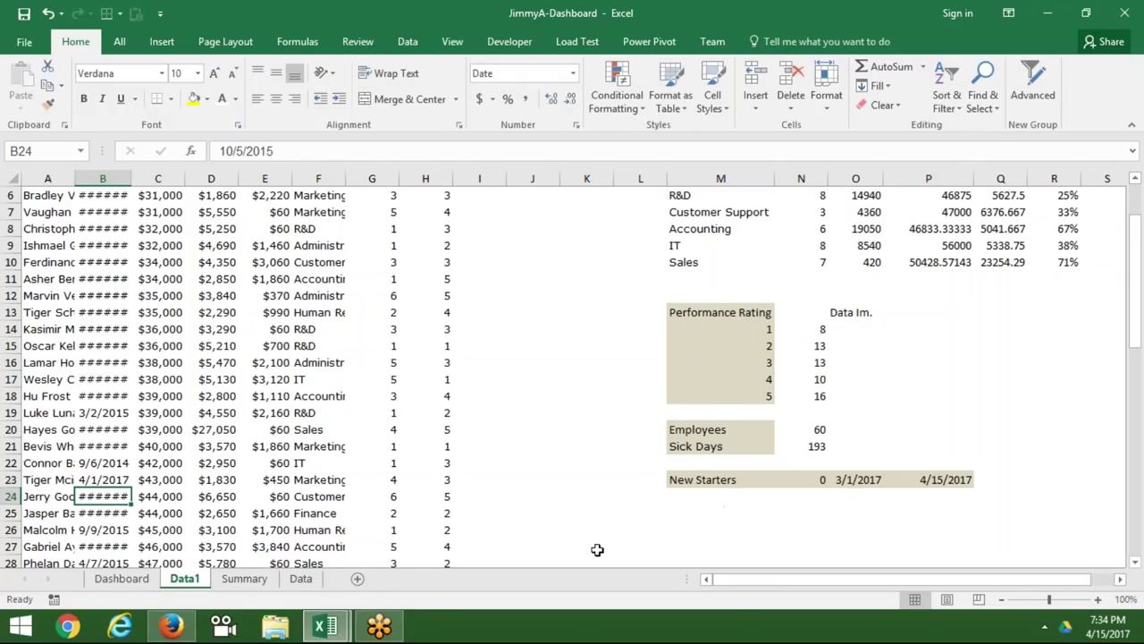
click(94, 480)
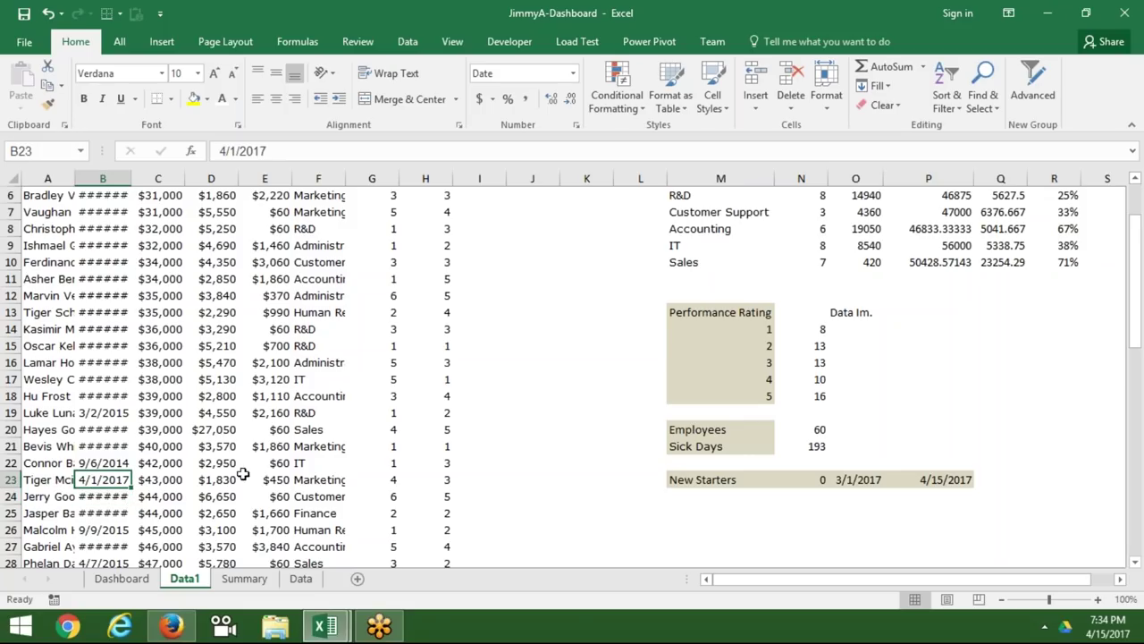
Point the New Starters COUNTIFS first range at column B instead of column C.
double_click(811, 479)
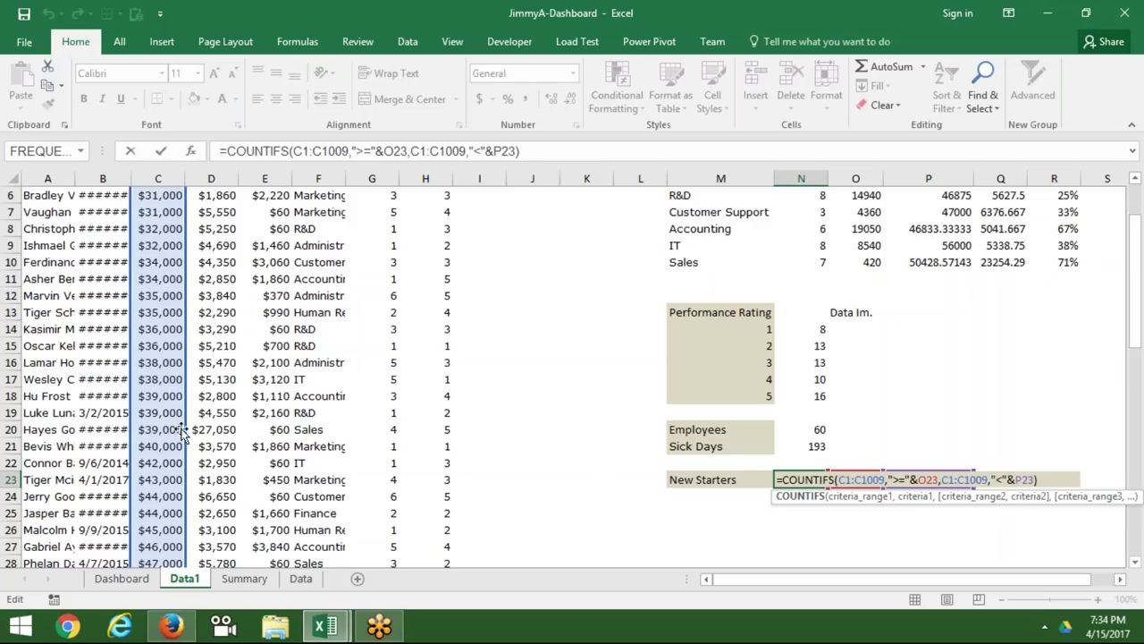
click(814, 479)
key(Escape)
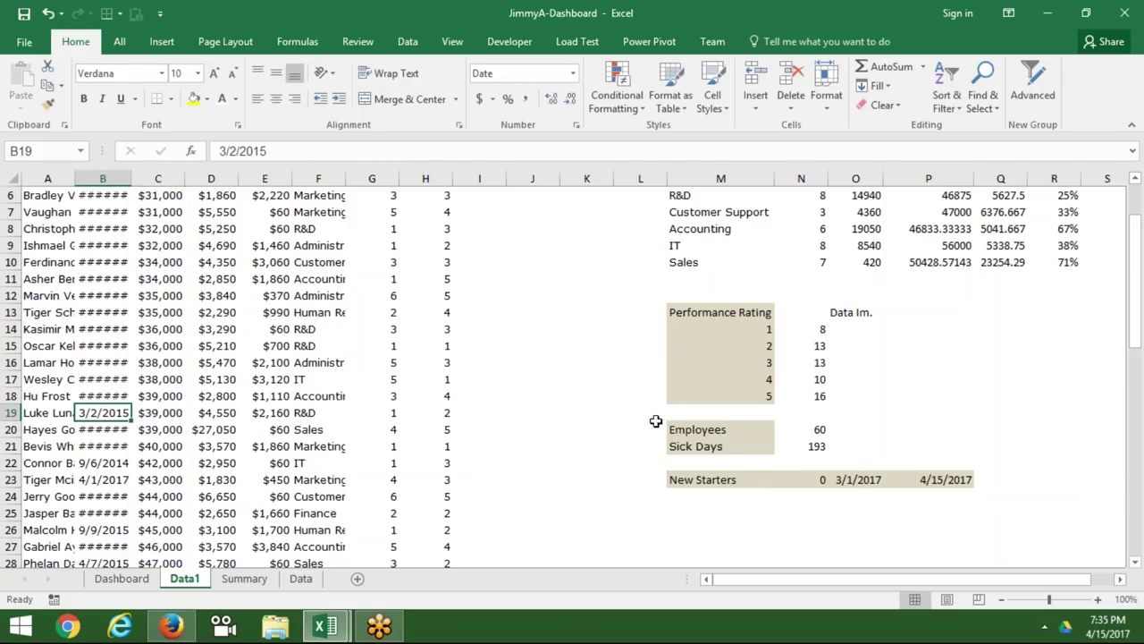
click(821, 480)
double_click(821, 480)
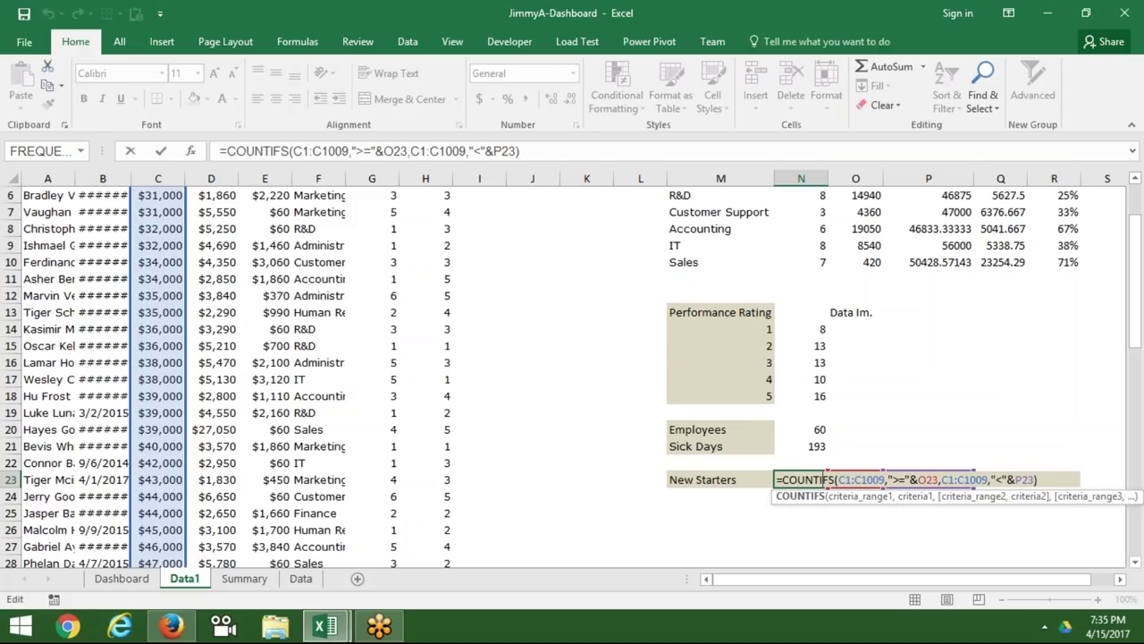
drag(131, 375, 111, 375)
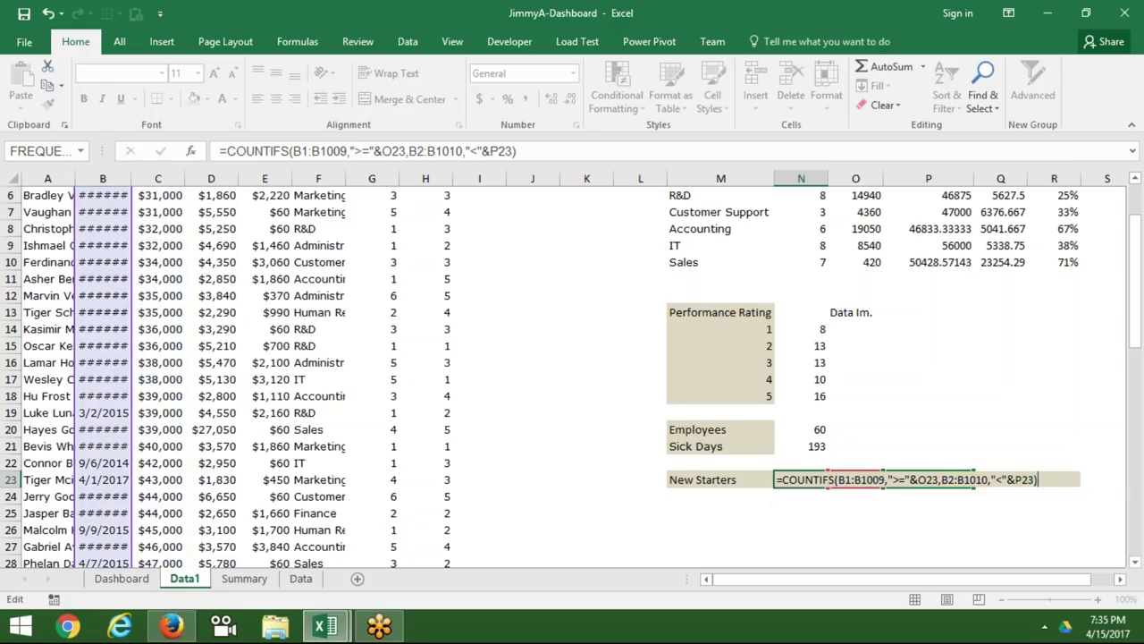
key(Return)
key(Up)
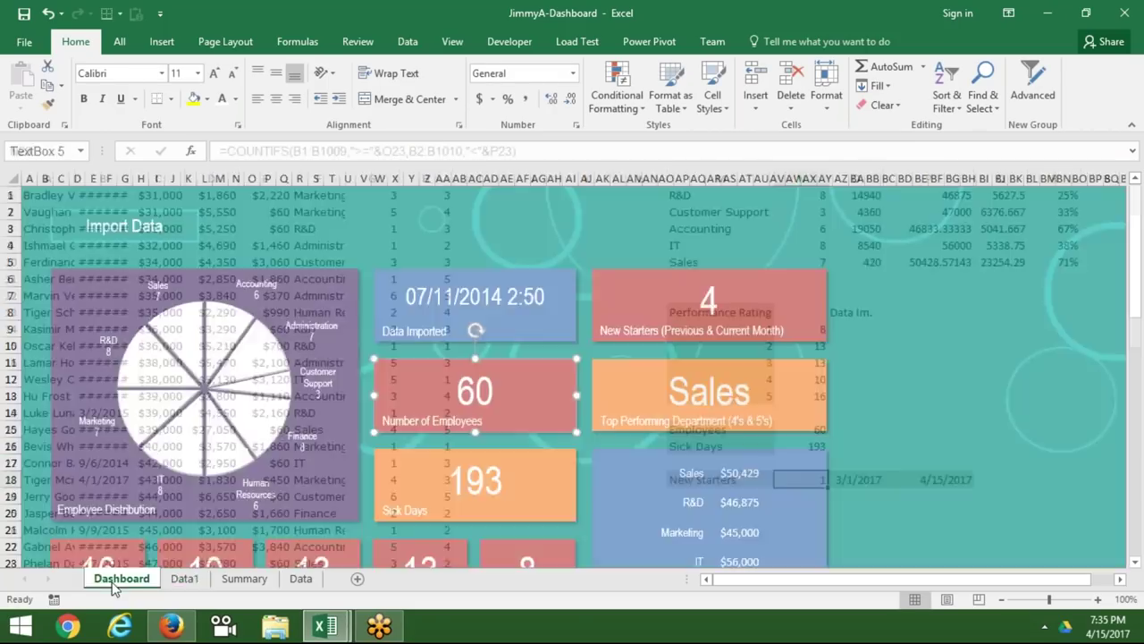
Duplicate the Data Imported box to its right and relabel it New Joining Current Month.
click(114, 582)
click(185, 580)
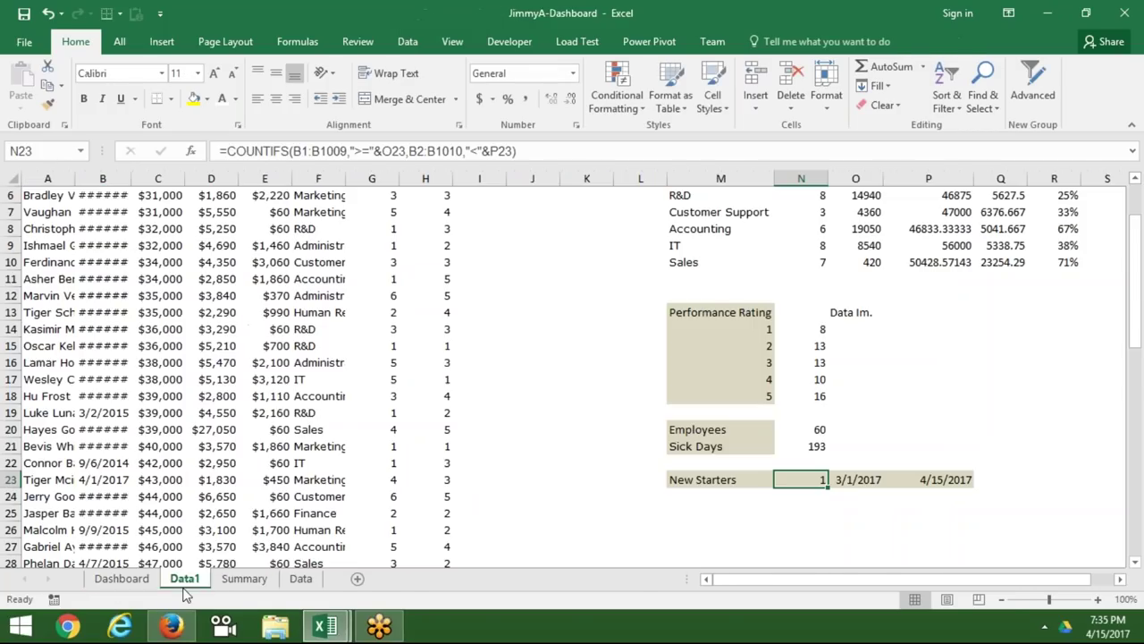
click(139, 581)
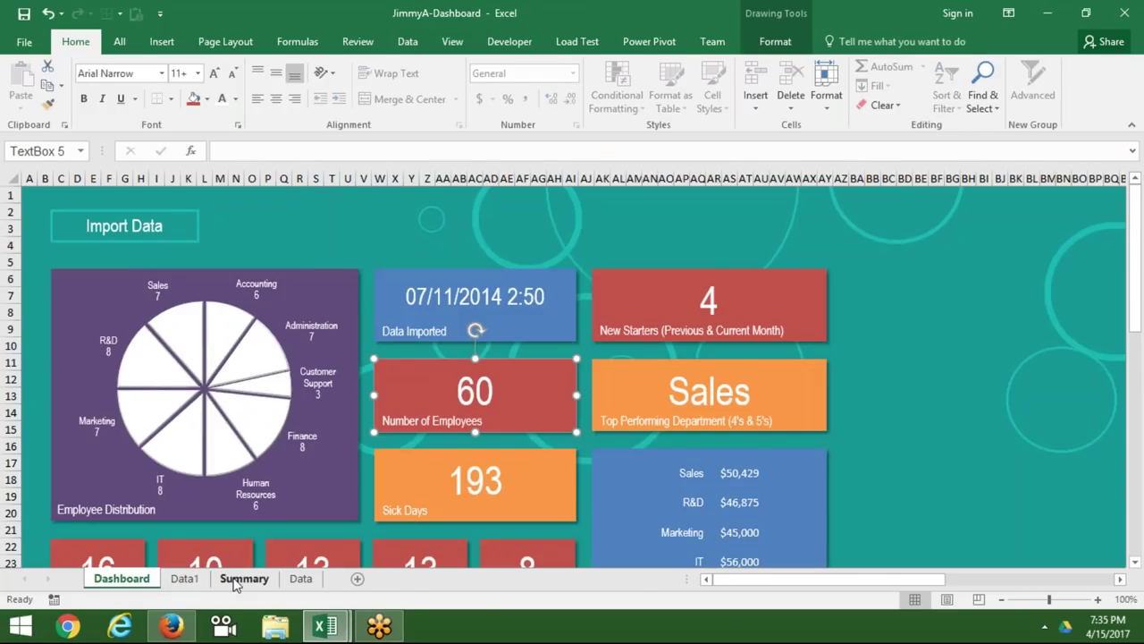
click(241, 579)
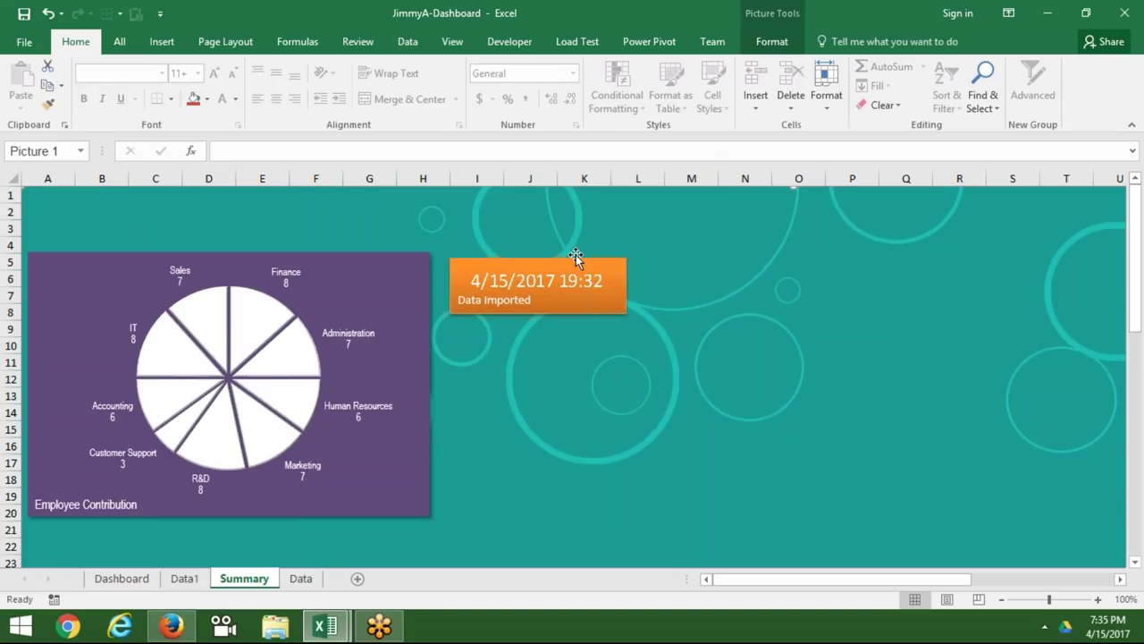
click(581, 304)
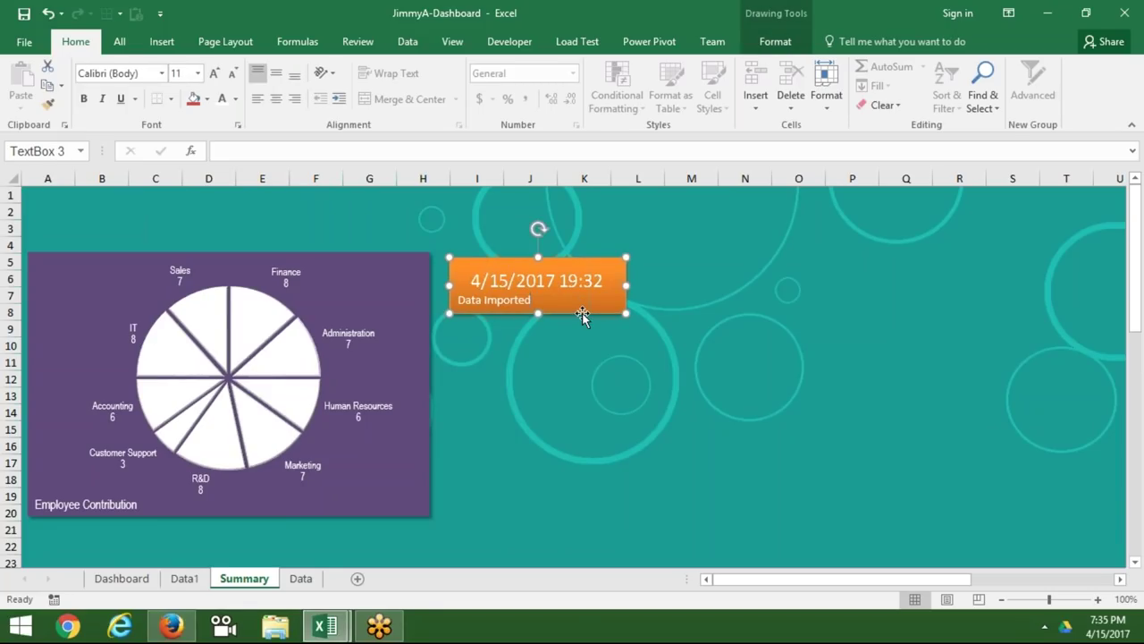
drag(584, 315, 779, 318)
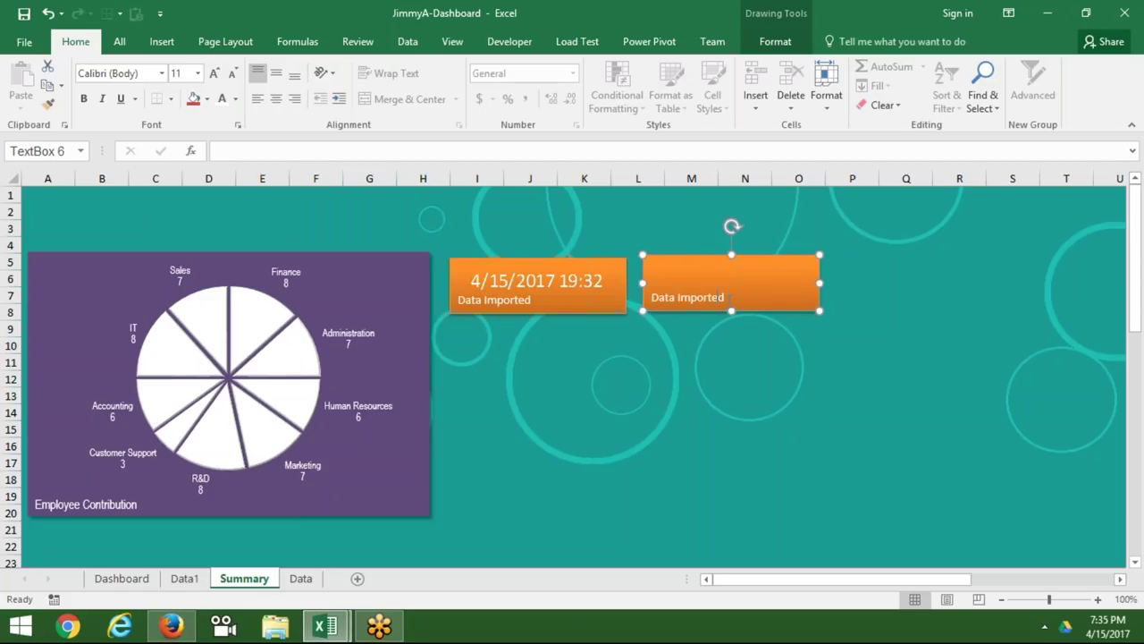
key(BackSpace)
key(BackSpace)
key(BackSpace)
text(New Joining Current Month)
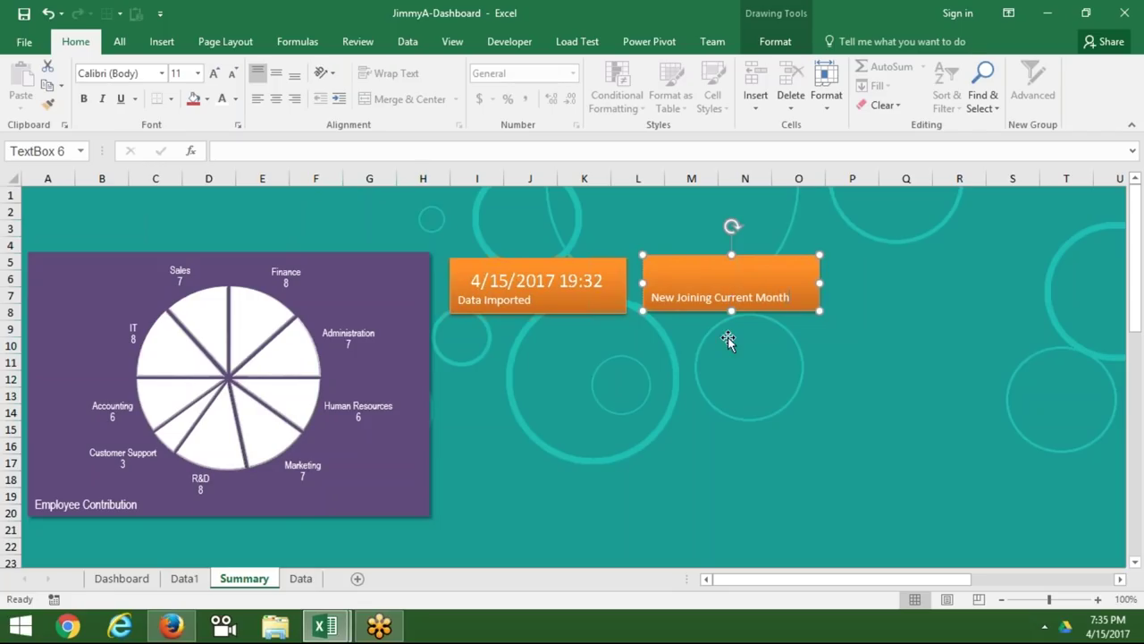
click(710, 360)
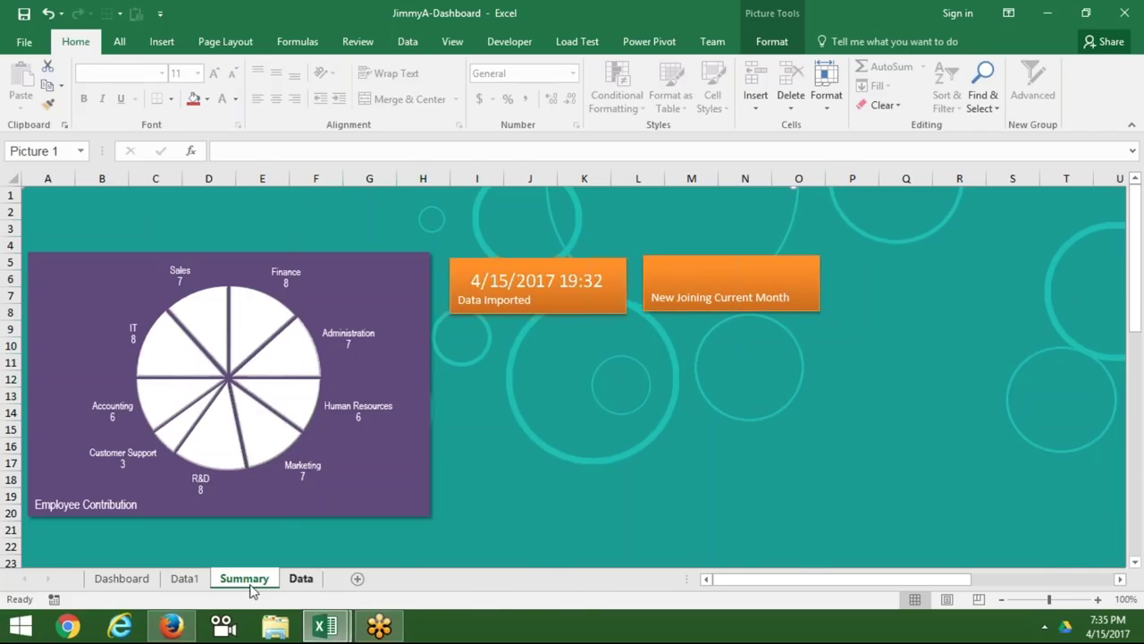
Set the New Starters cells N23:P23 on Data1 to No Fill.
click(190, 580)
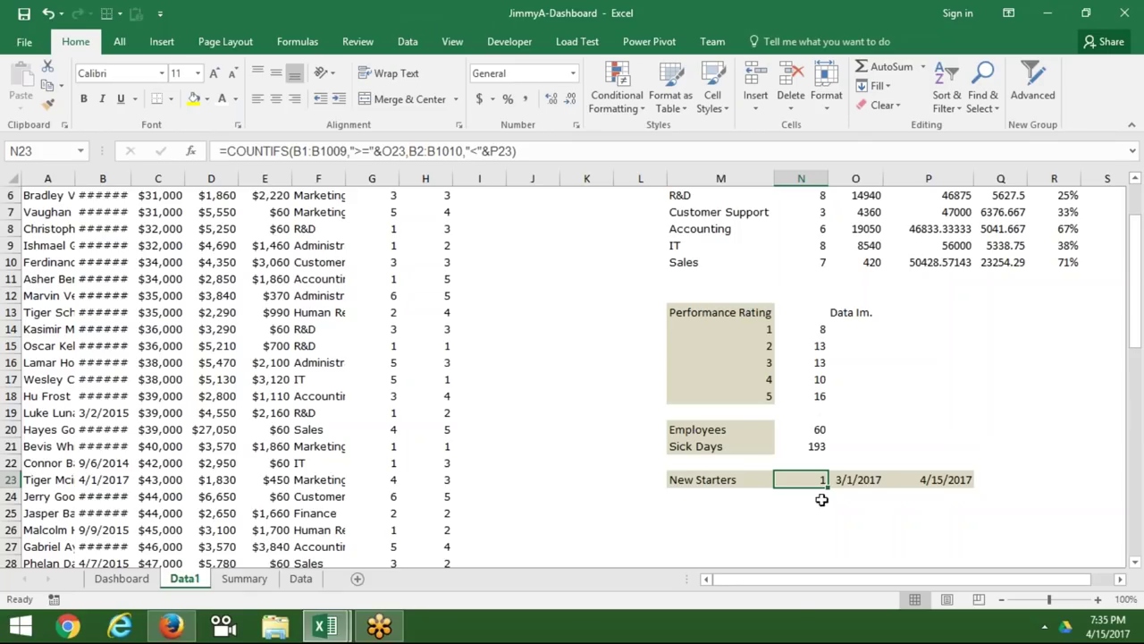
drag(821, 484, 823, 490)
key(shift+Right)
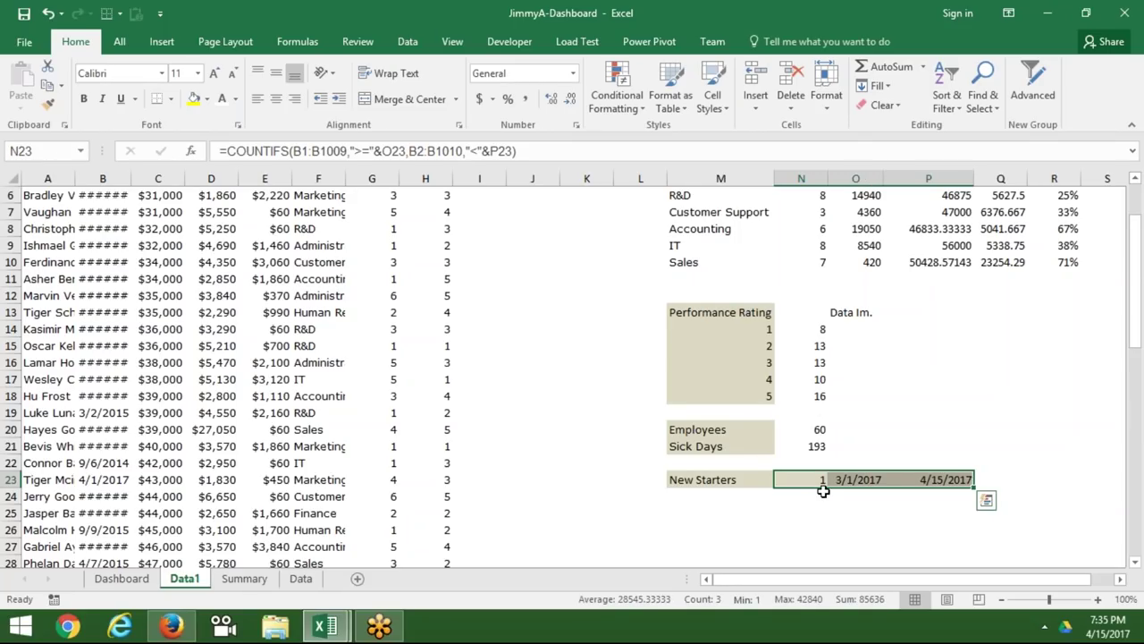
click(206, 99)
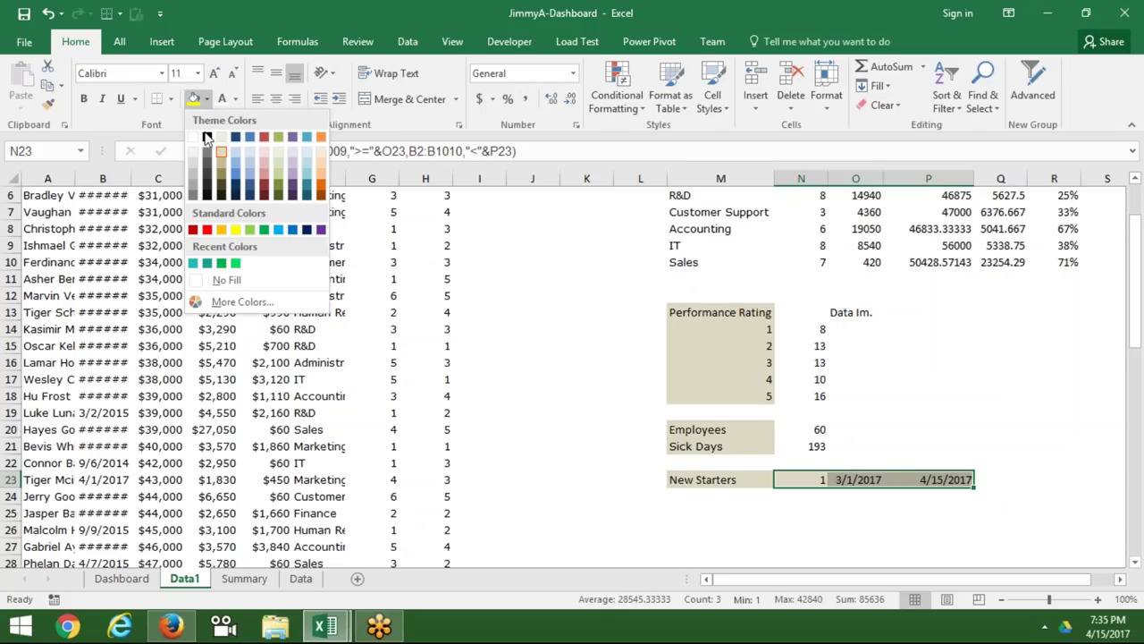
click(221, 281)
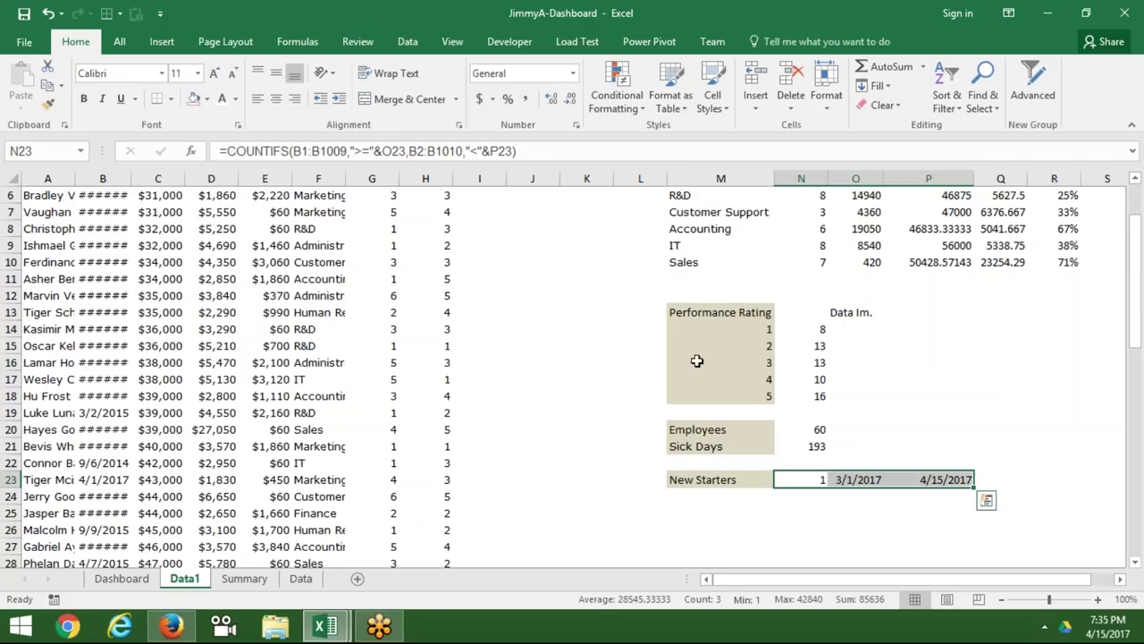
Copy the New Starters count in N23, preview Summary's paste choices, then cancel.
drag(846, 529, 817, 480)
click(819, 481)
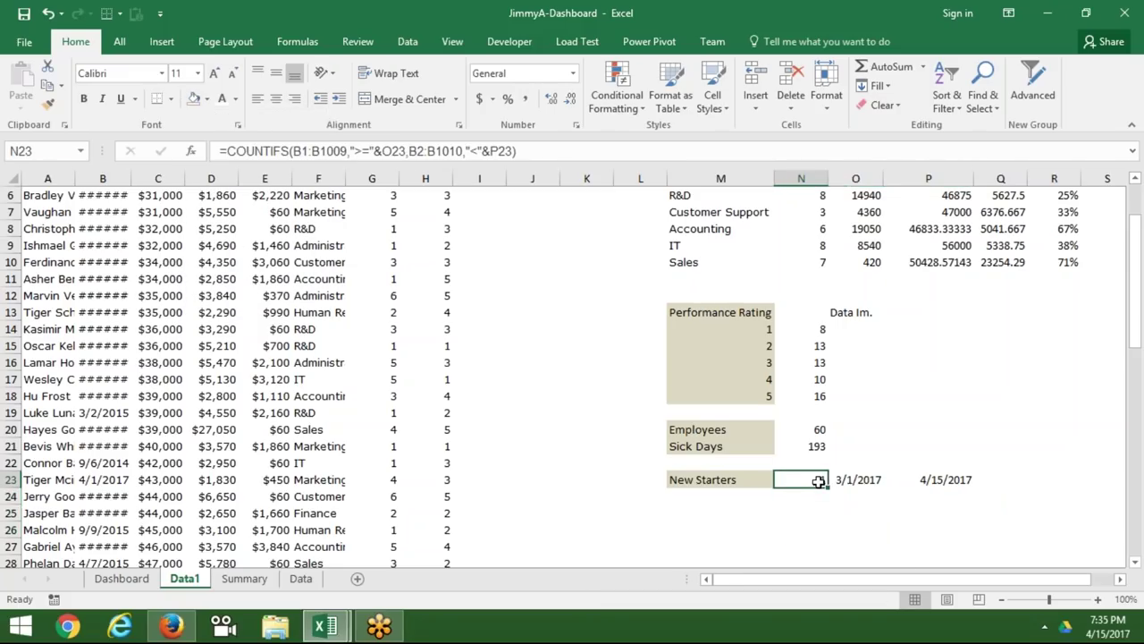
key(ctrl+c)
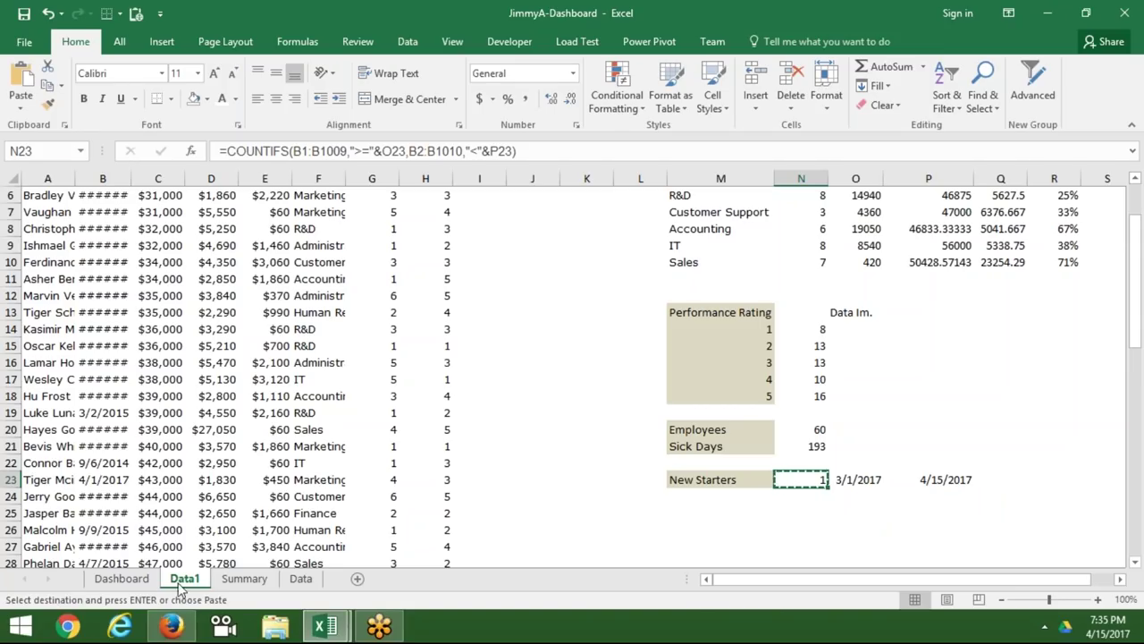
click(234, 579)
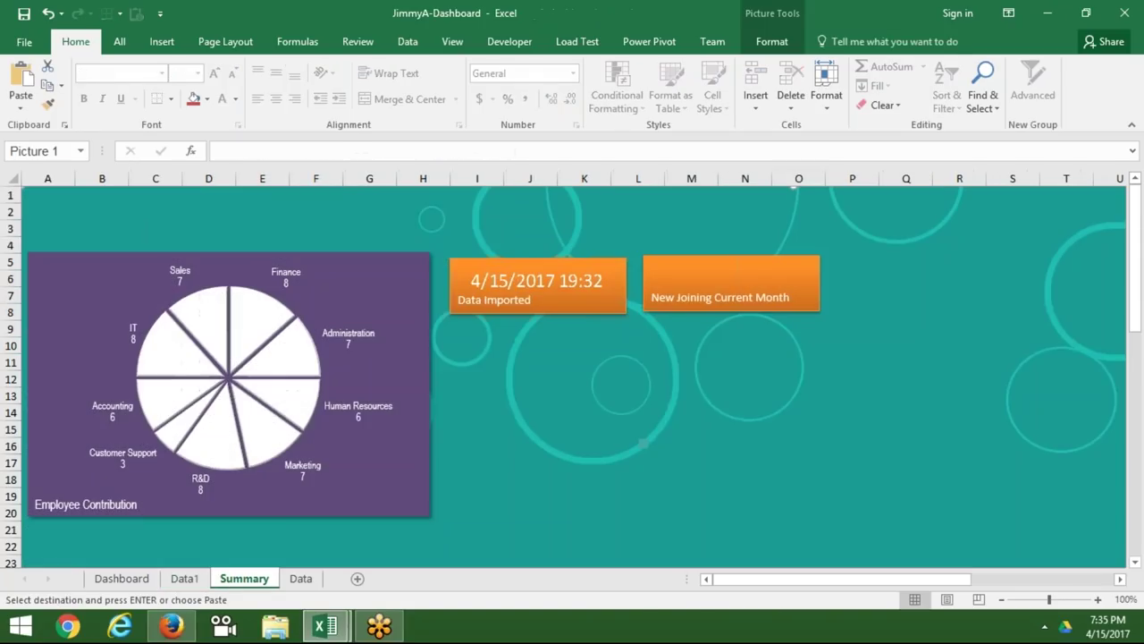
click(20, 107)
key(Escape)
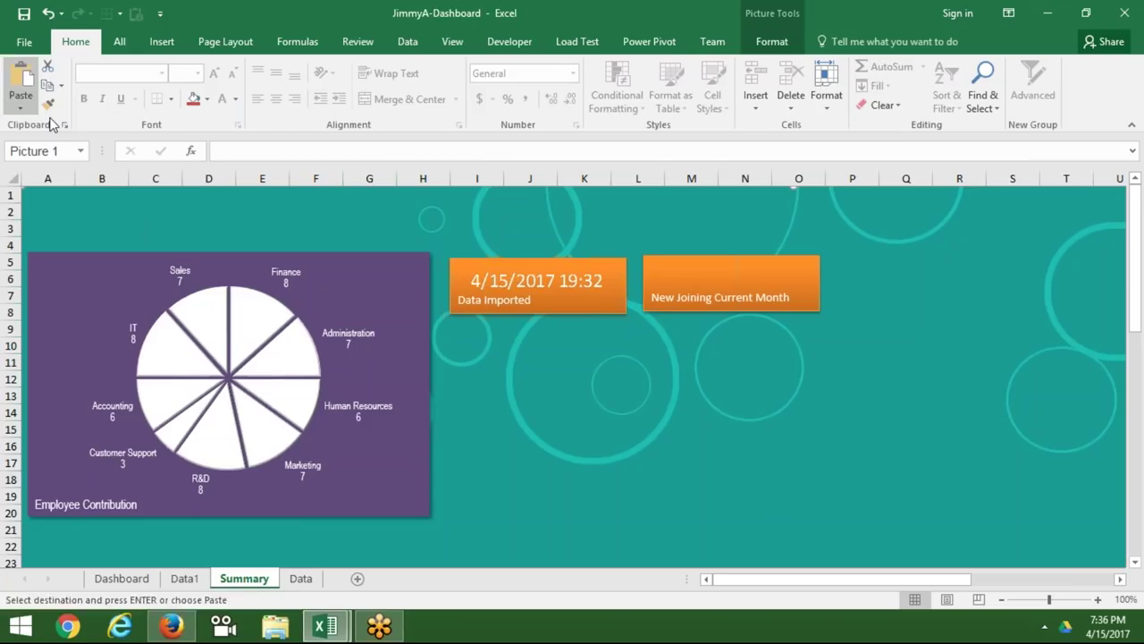
key(Escape)
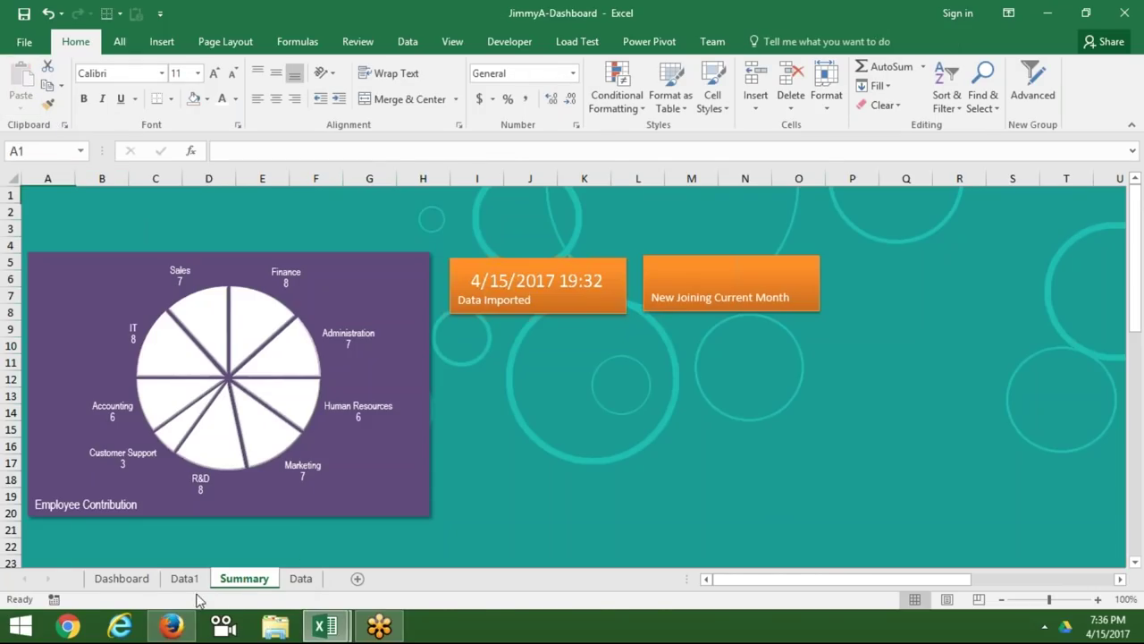
Recopy N23 from Data1, keeping the sheet name Data1, and open Summary's paste choices.
click(194, 583)
double_click(199, 585)
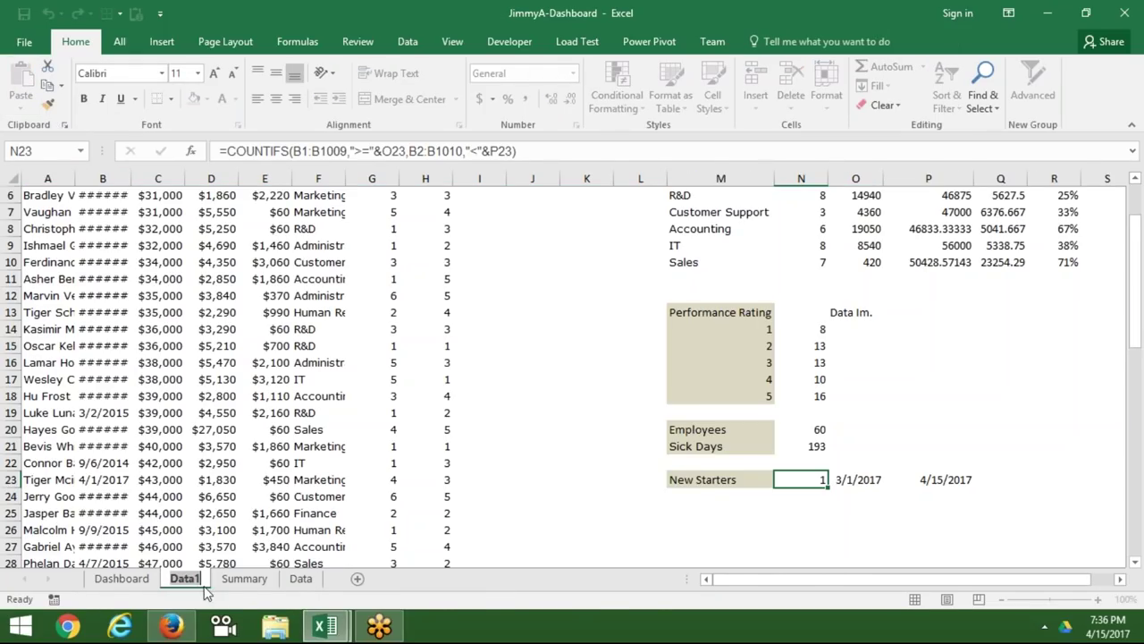
text(1)
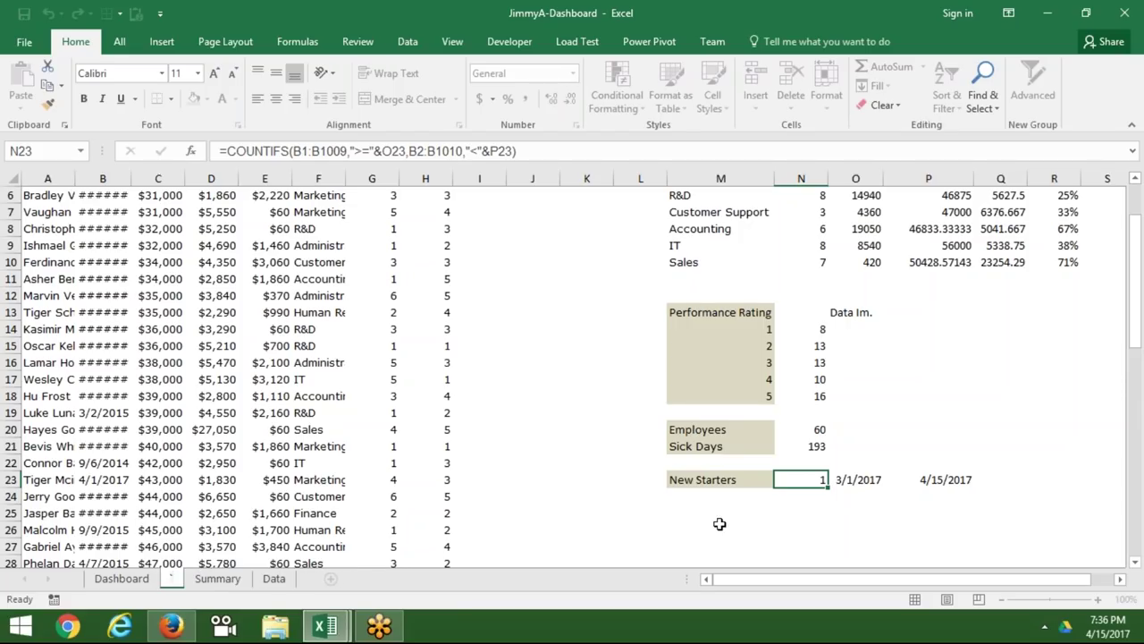
key(Return)
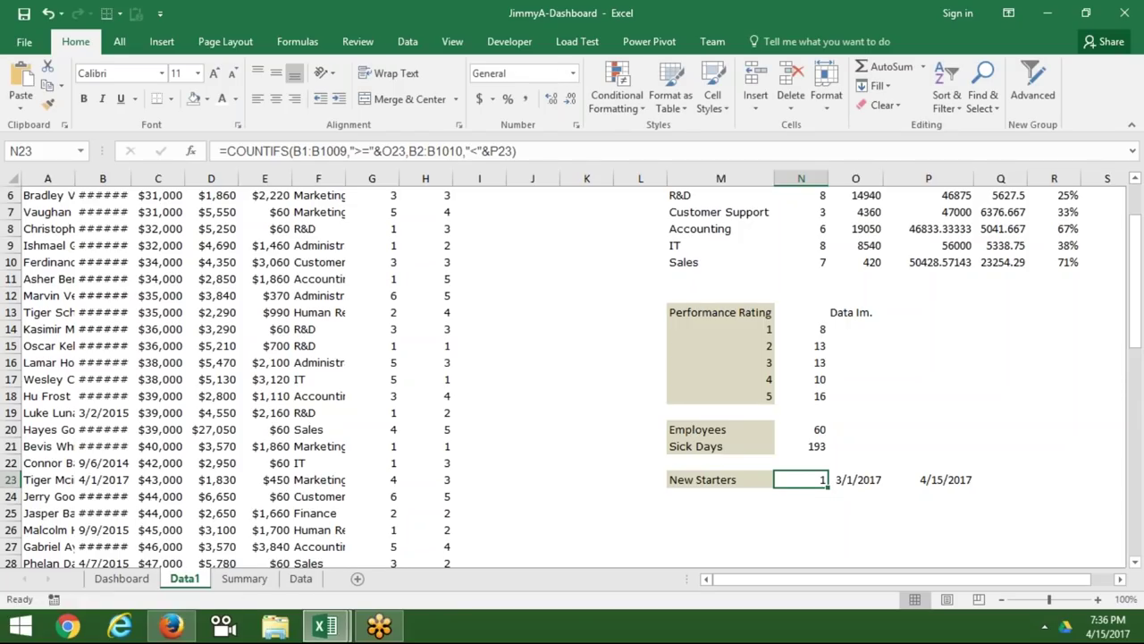
key(ctrl+c)
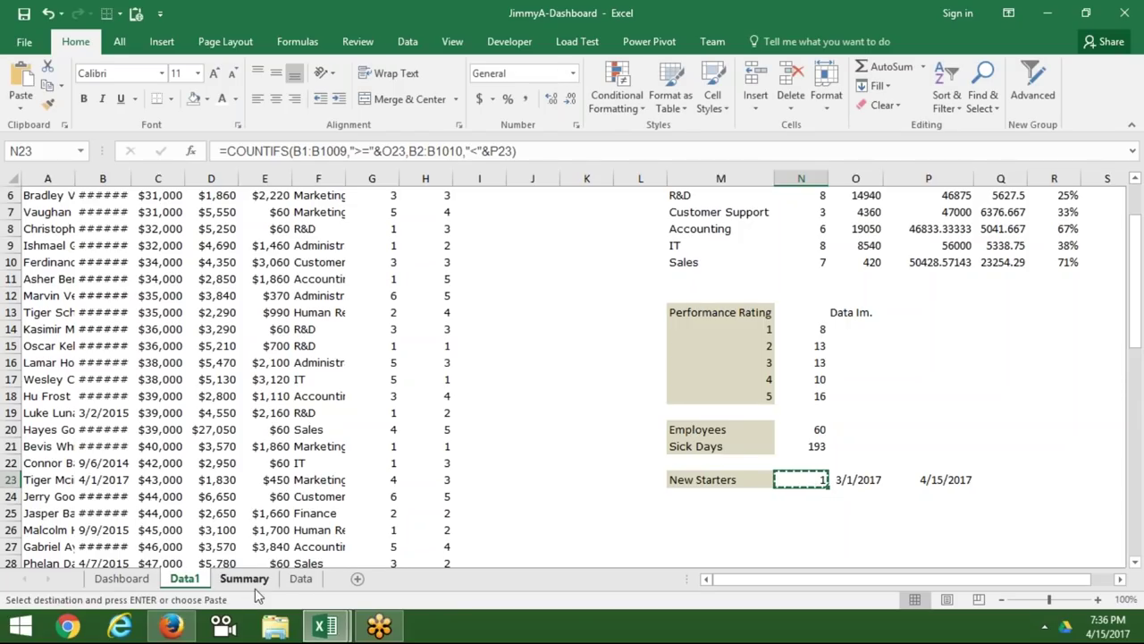
click(252, 581)
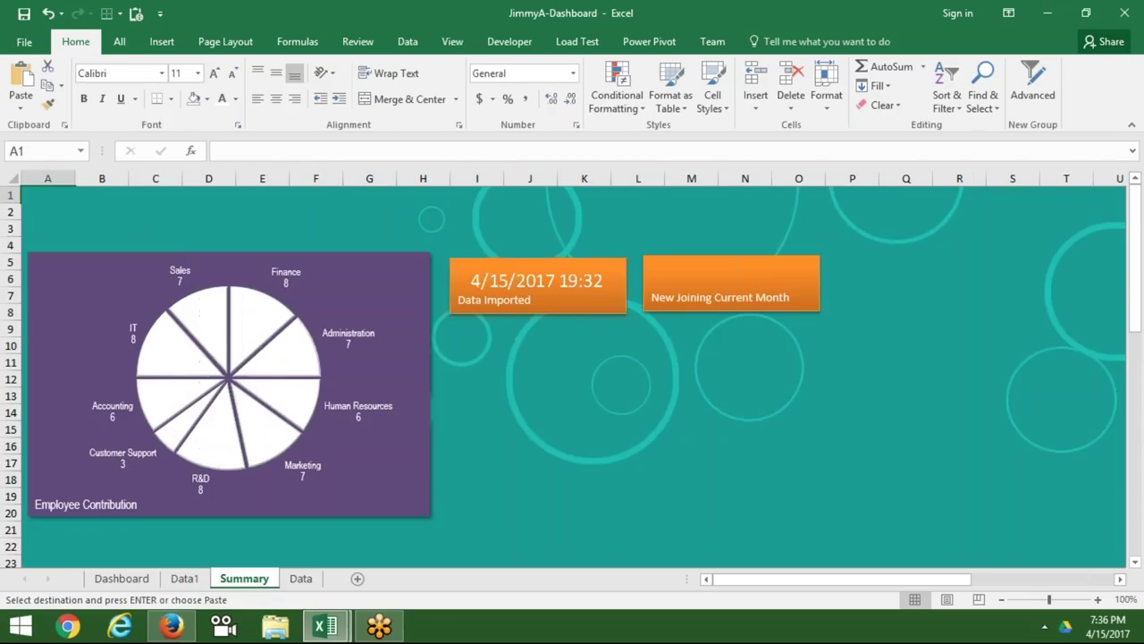
click(34, 105)
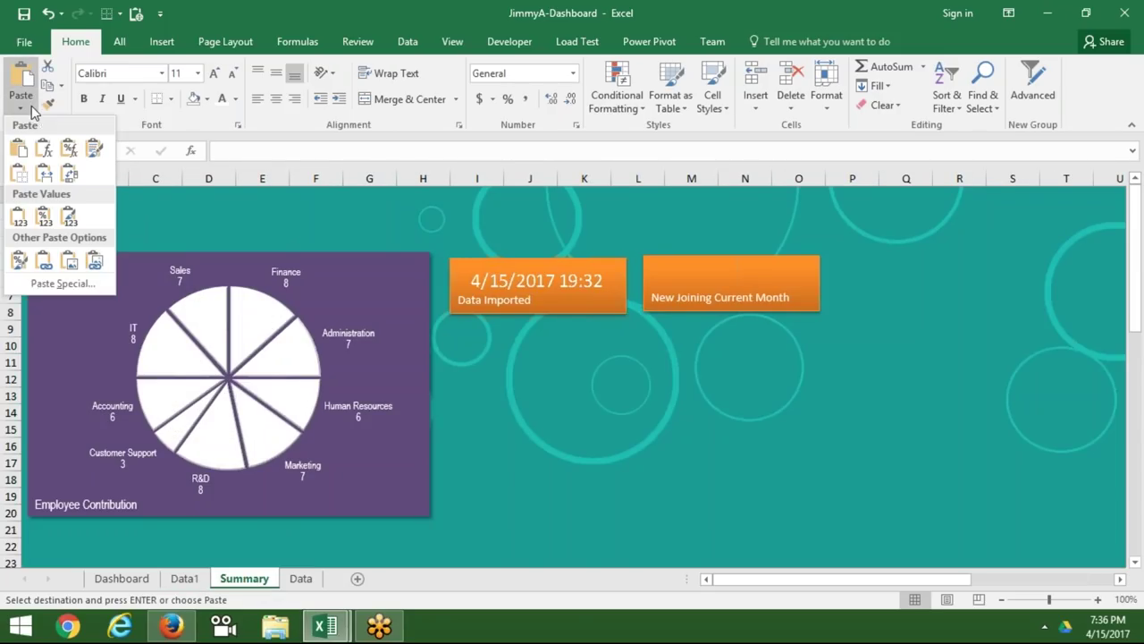
Paste N23 as a linked picture, enlarged and placed inside the orange New Joining Current Month box.
click(94, 261)
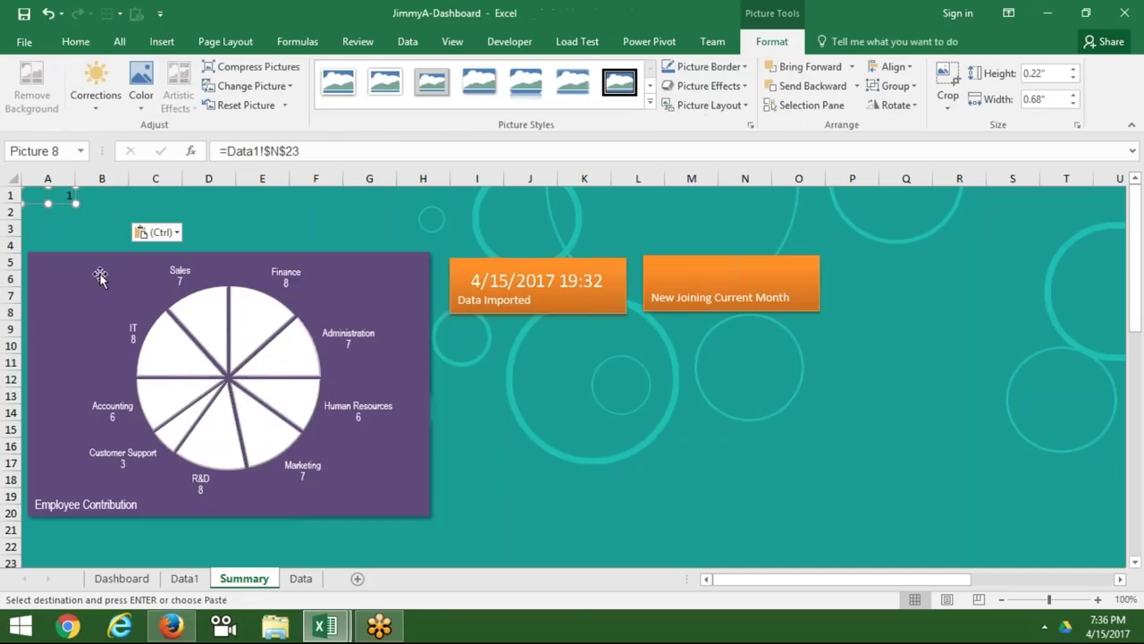
drag(64, 206, 730, 285)
drag(740, 283, 769, 293)
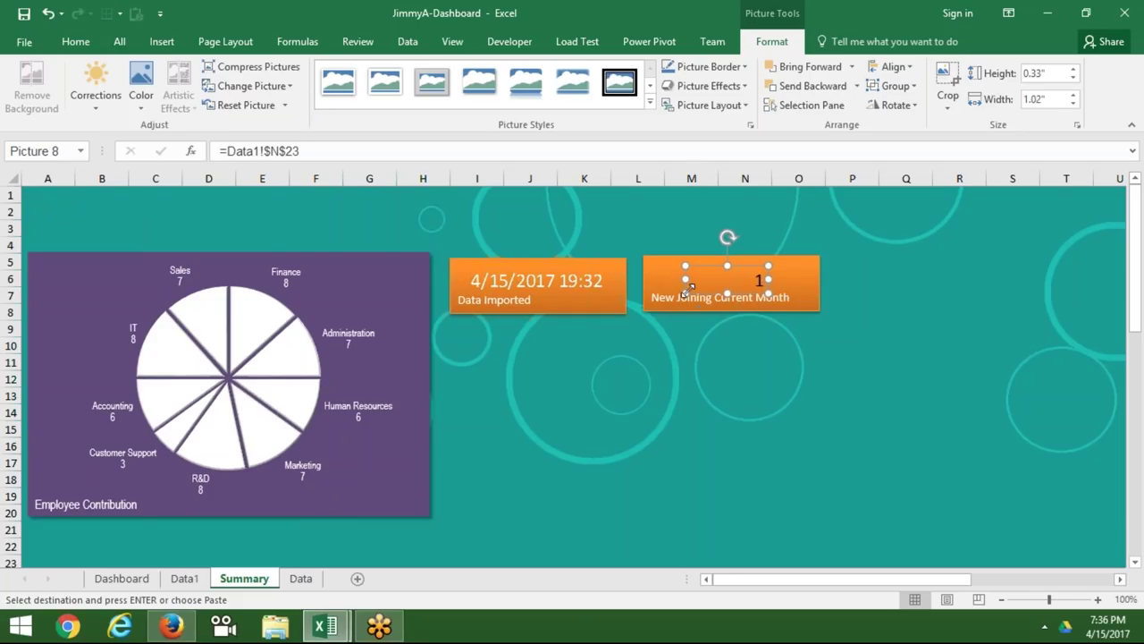
drag(685, 280, 662, 283)
drag(731, 268, 702, 255)
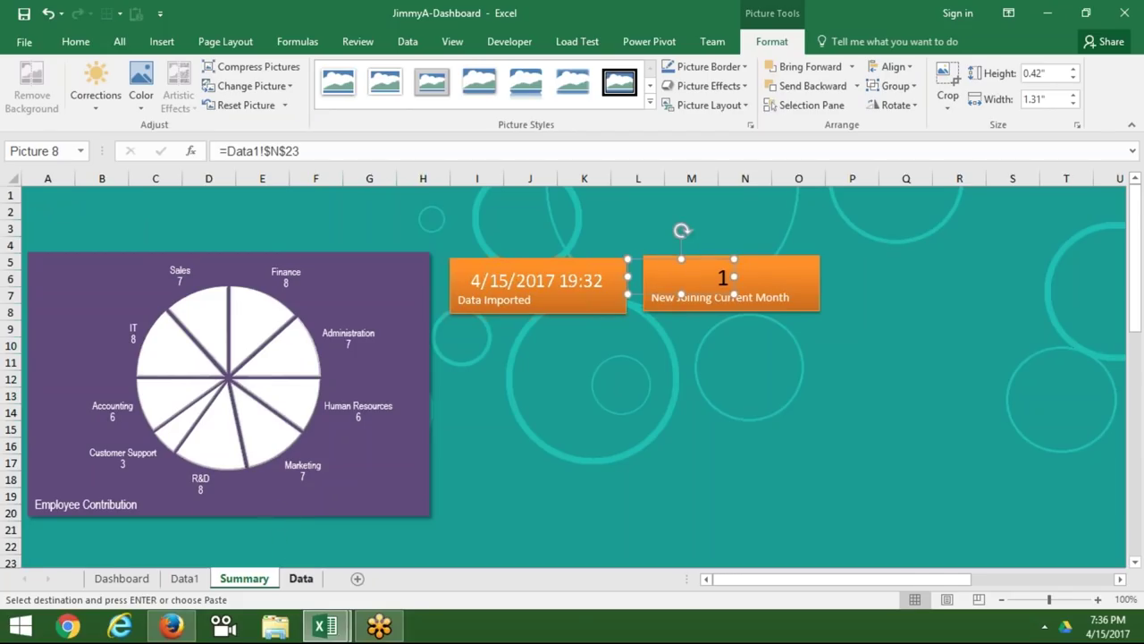
click(297, 580)
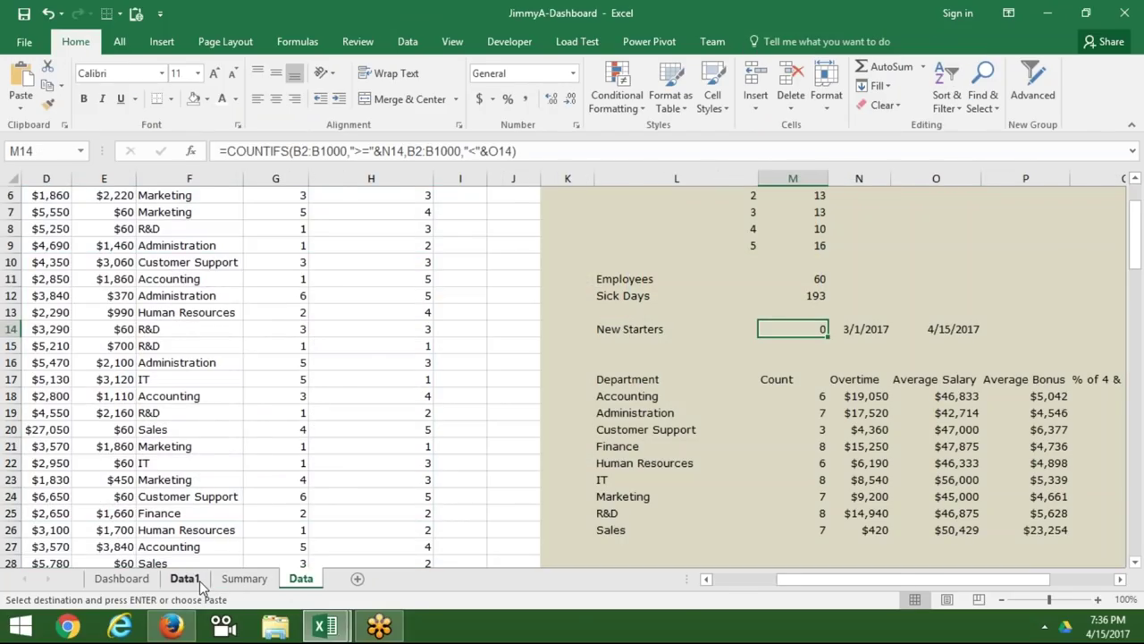
Set the font colour of the New Starters count in Data1 N23 to white.
click(184, 579)
key(Escape)
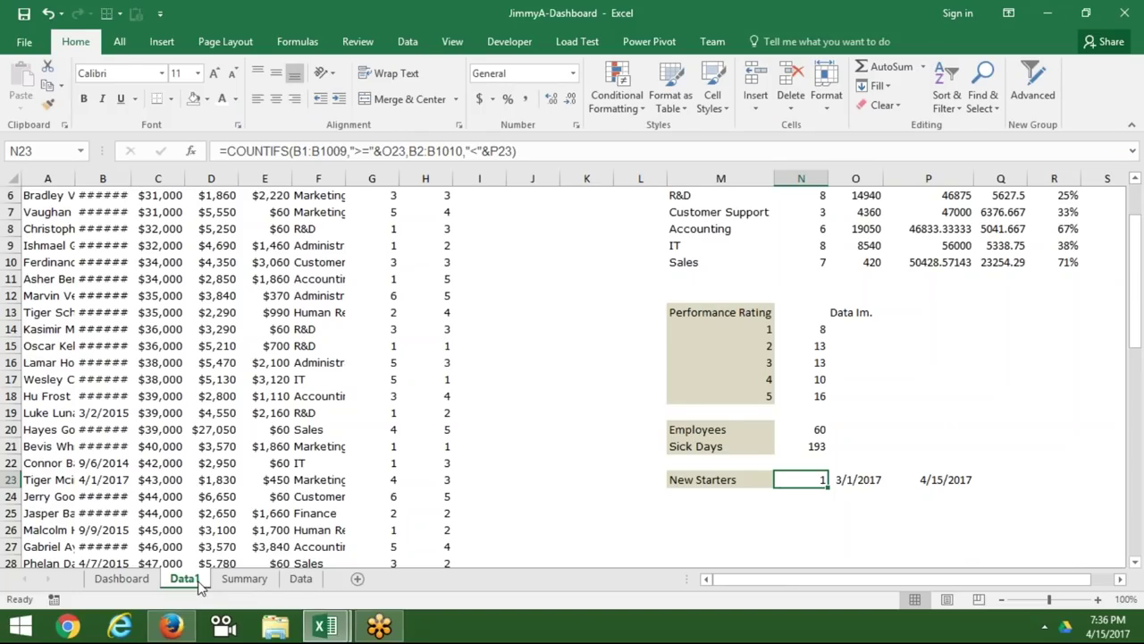
click(223, 100)
click(496, 442)
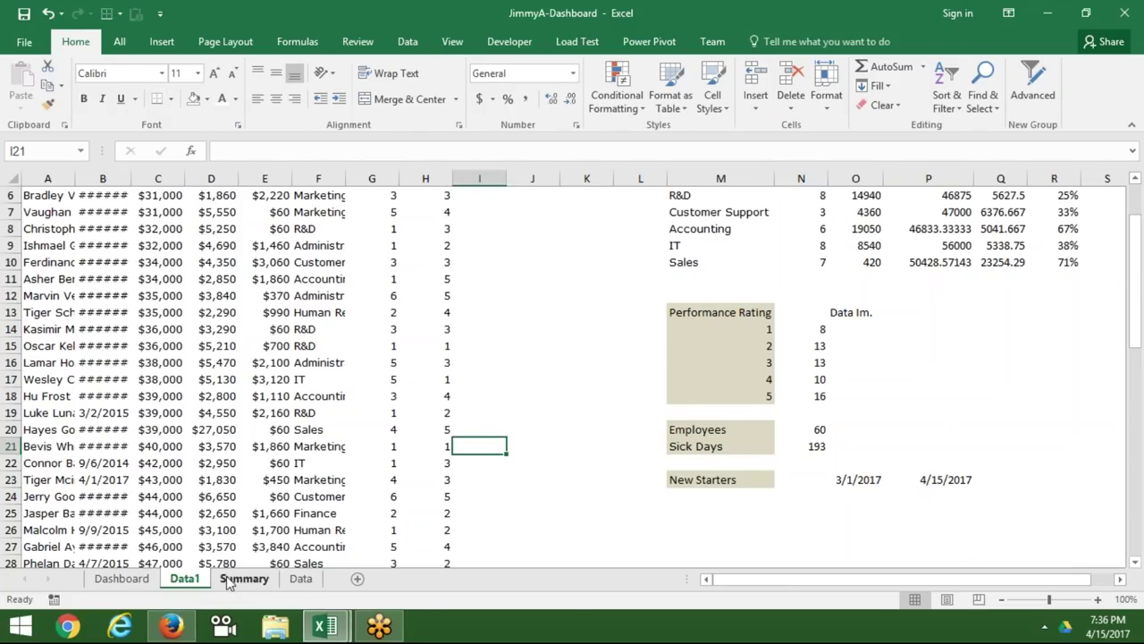
Check the white 1 on the Summary, Dashboard and Data sheets, then select the date box.
click(241, 580)
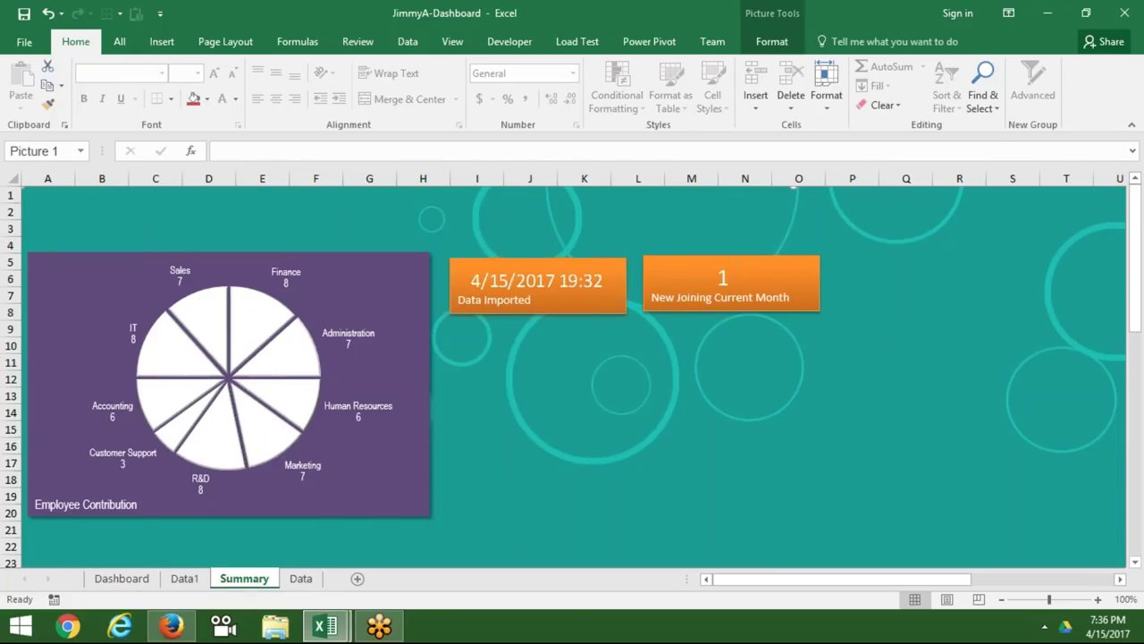
click(122, 578)
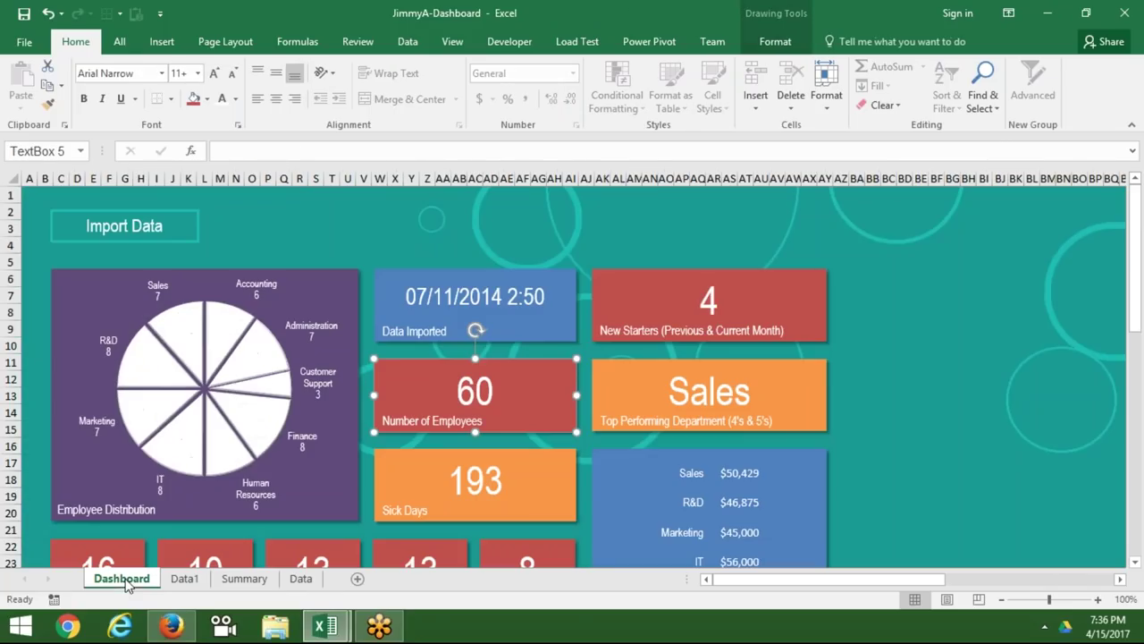
click(302, 580)
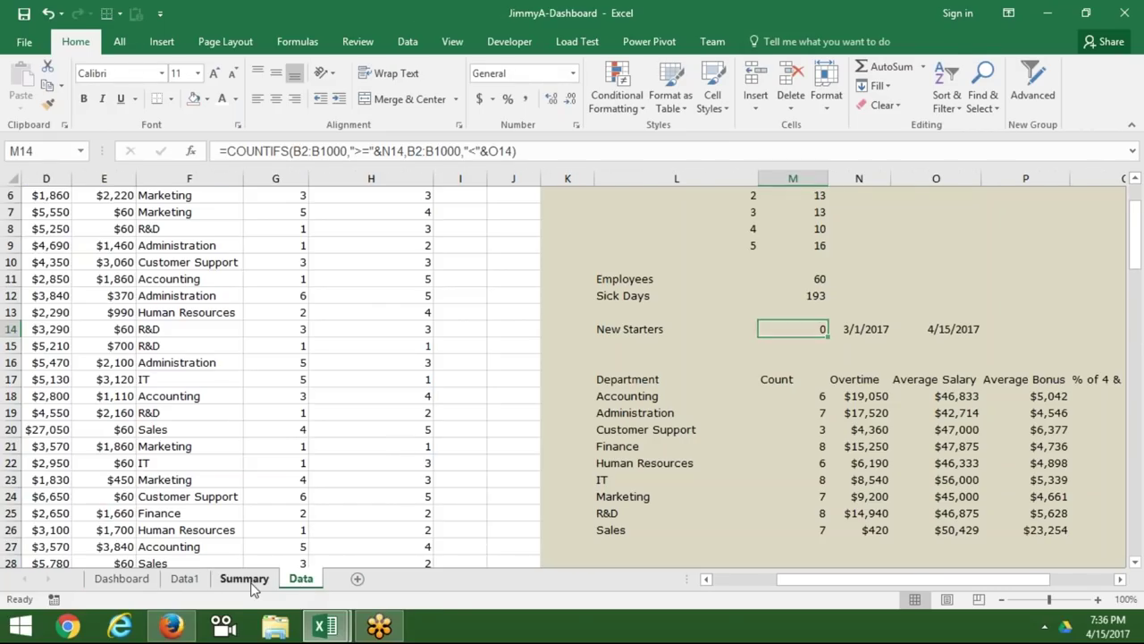
click(244, 579)
click(562, 289)
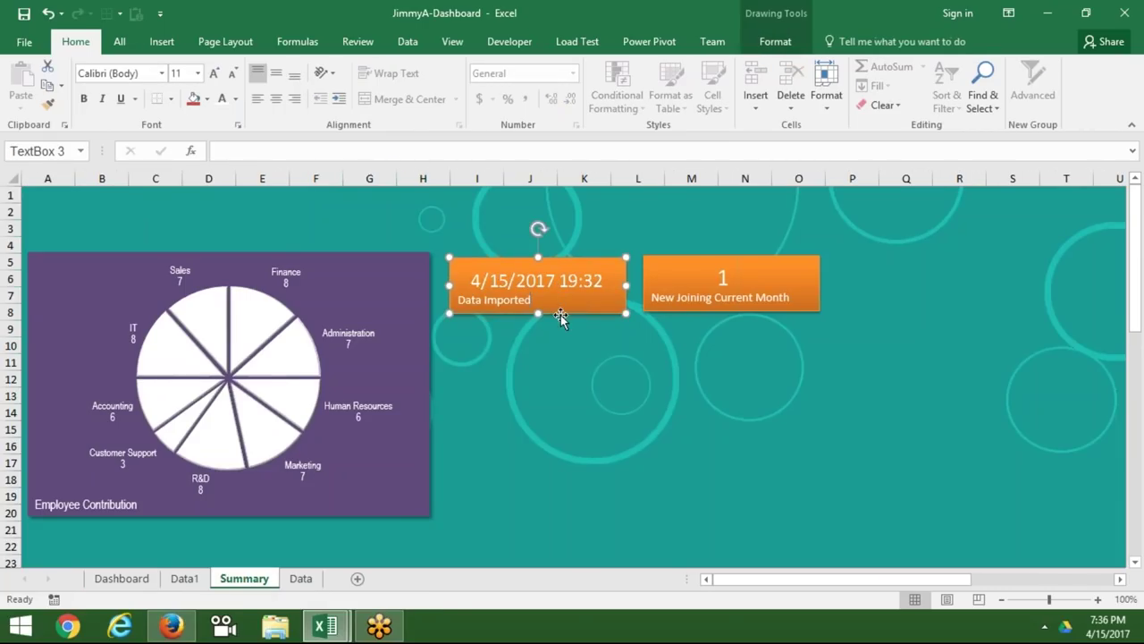
Copy the date box just below it and relabel the copy Total Number of Employee.
drag(564, 308, 563, 392)
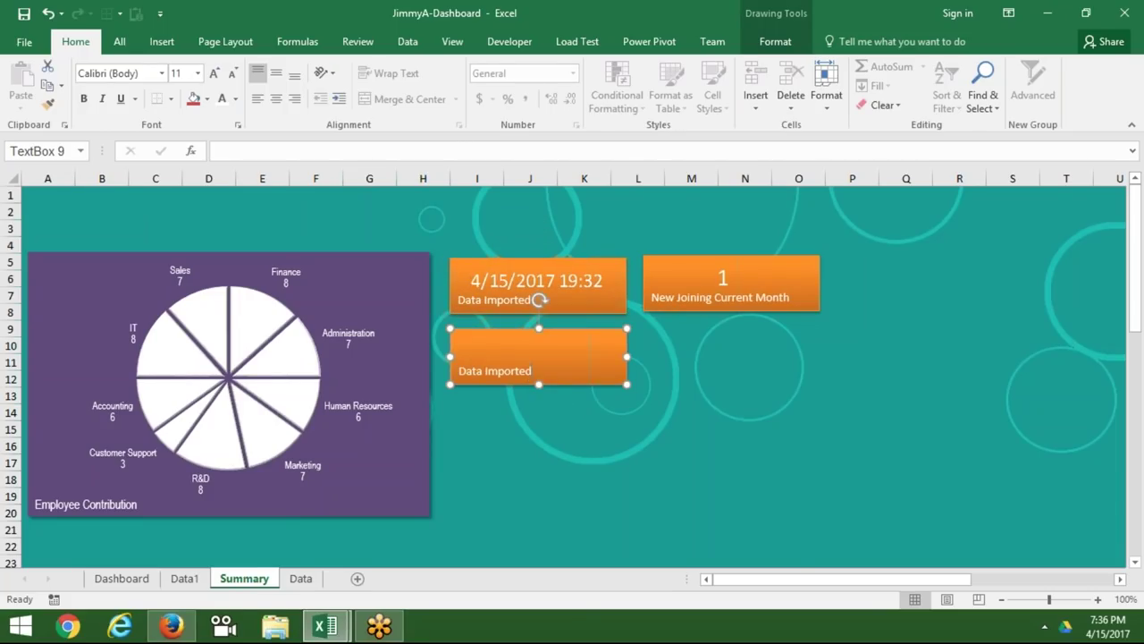
key(BackSpace)
key(BackSpace)
key(BackSpace)
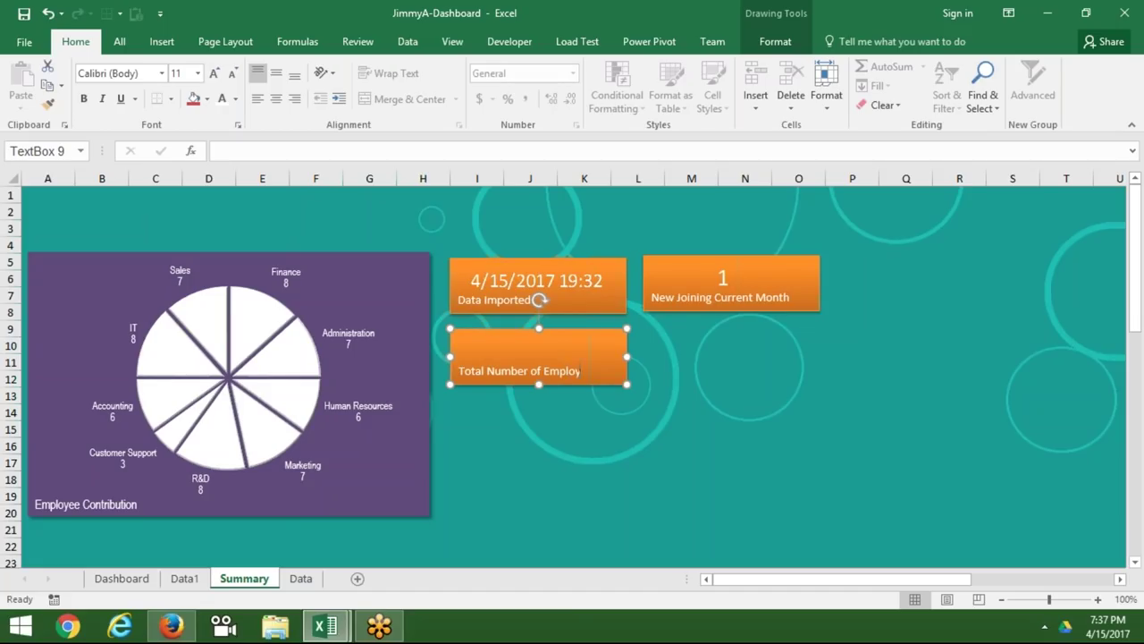
click(795, 187)
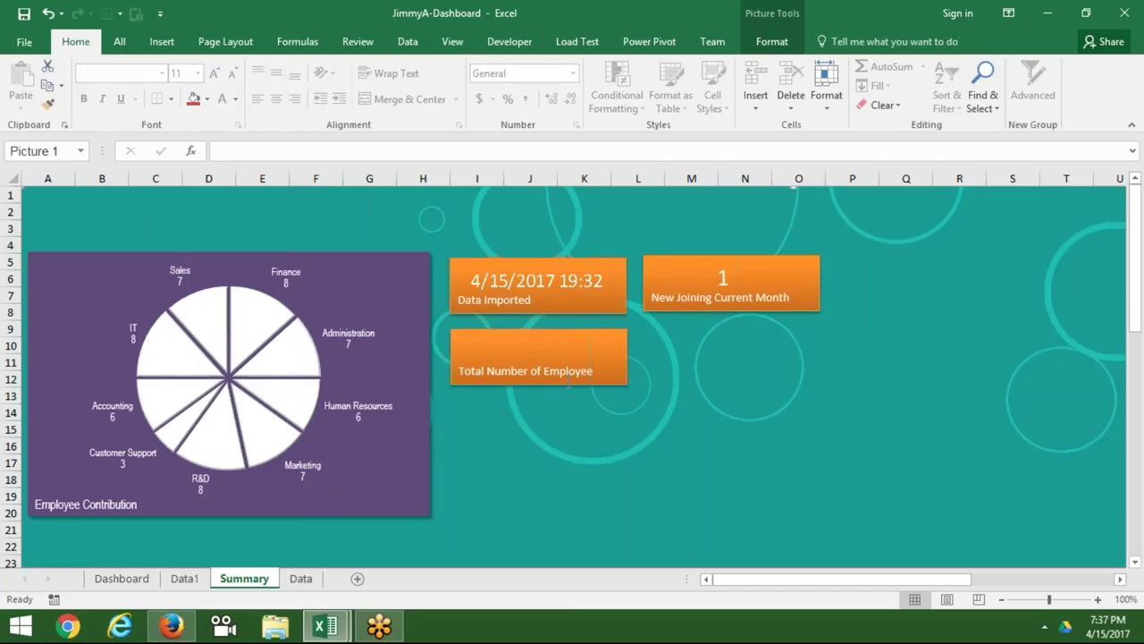
click(568, 385)
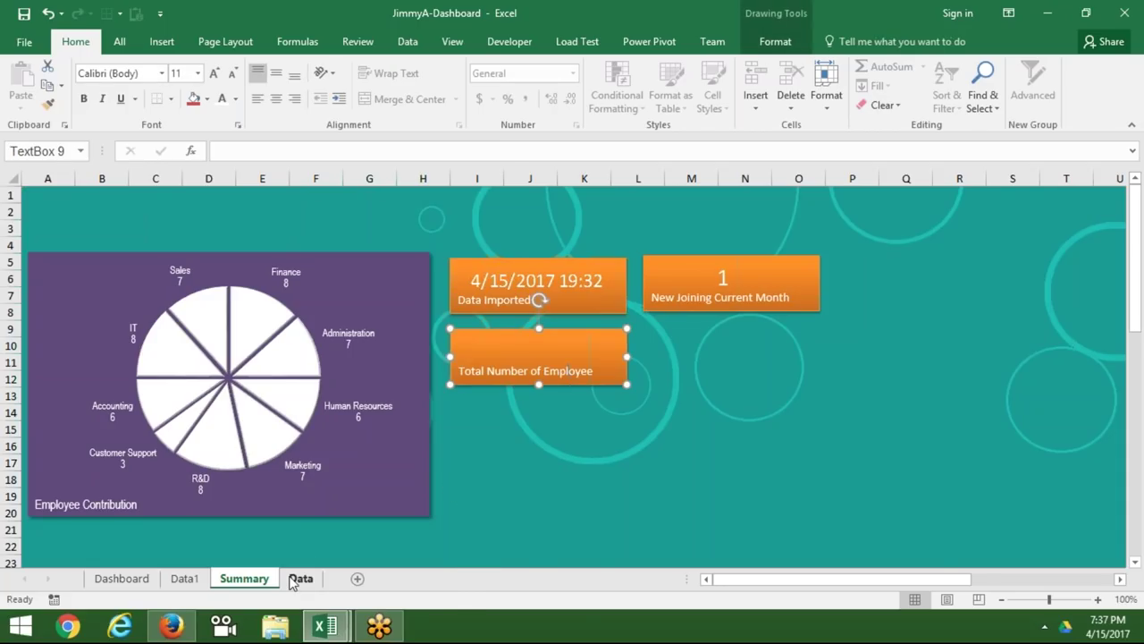
click(295, 579)
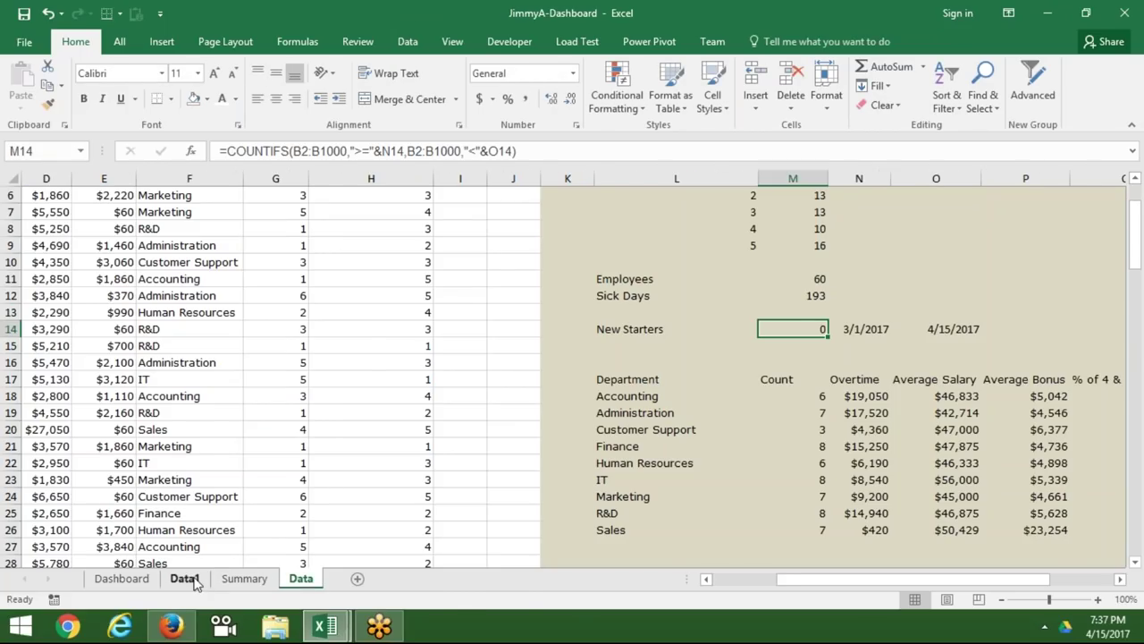
Copy the Employees count 60 from Data1 cell N20 and check the paste choices on Summary.
click(193, 581)
click(810, 428)
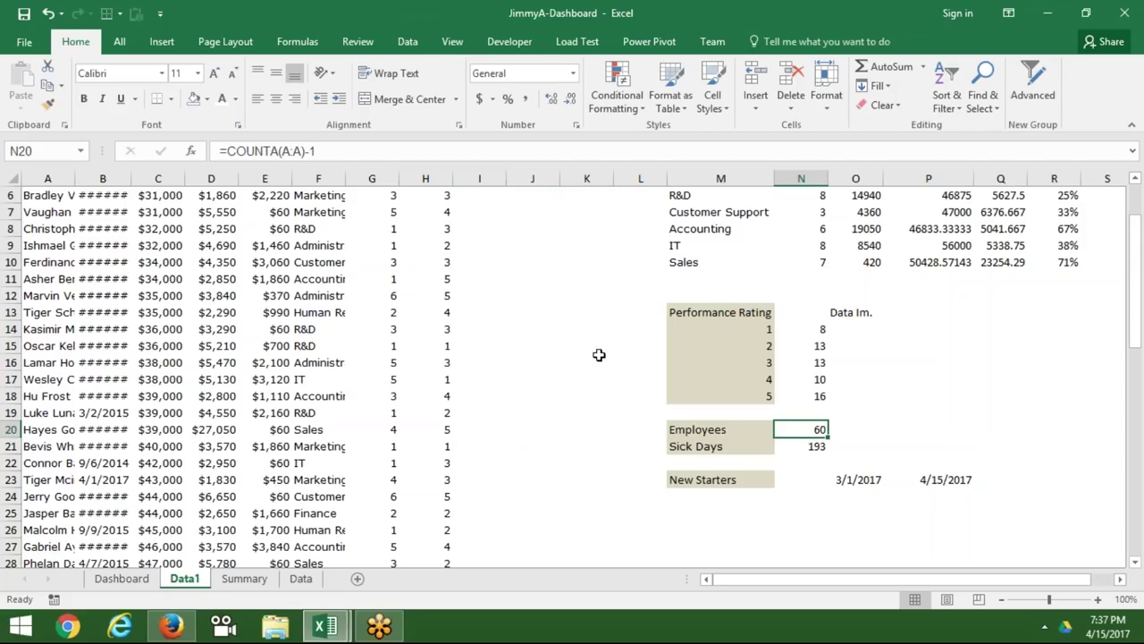
key(ctrl+c)
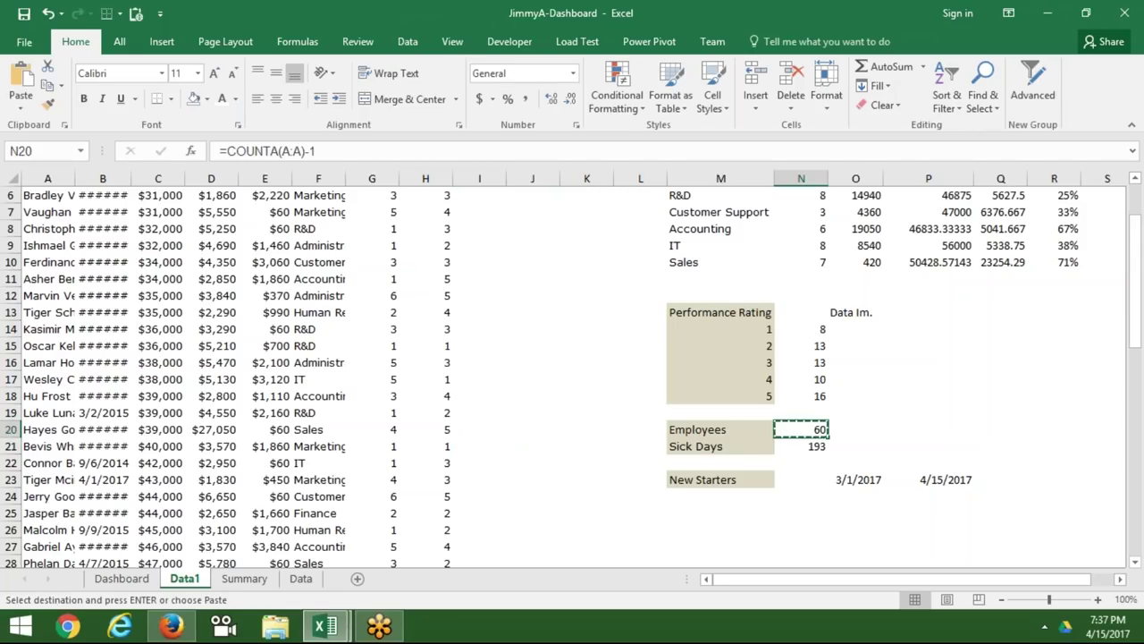
click(243, 579)
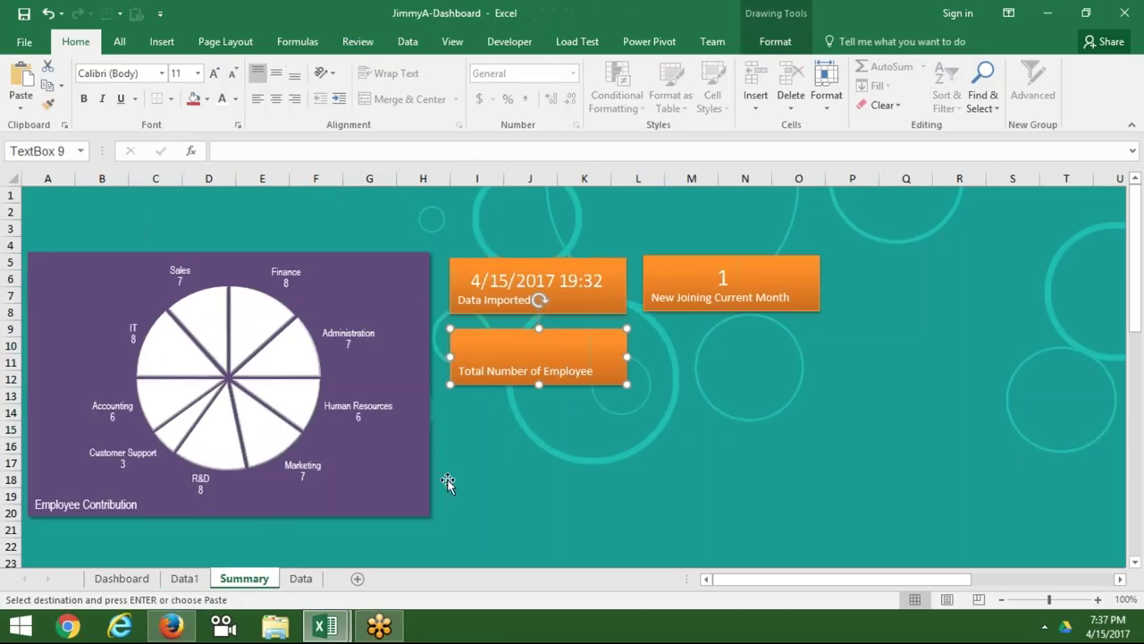
click(480, 491)
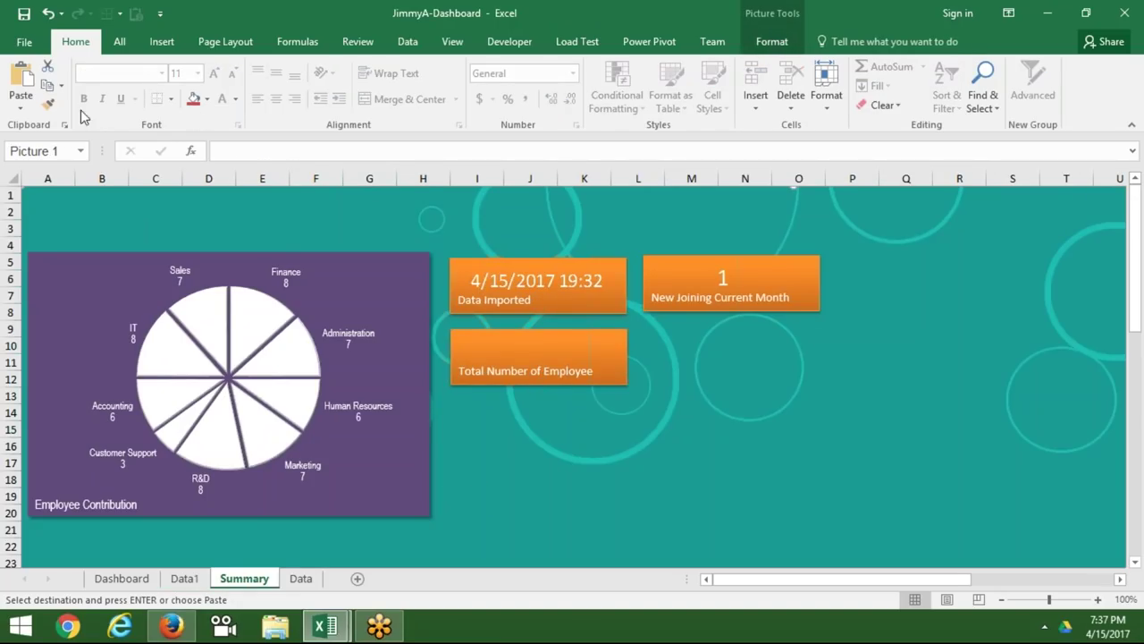
click(30, 108)
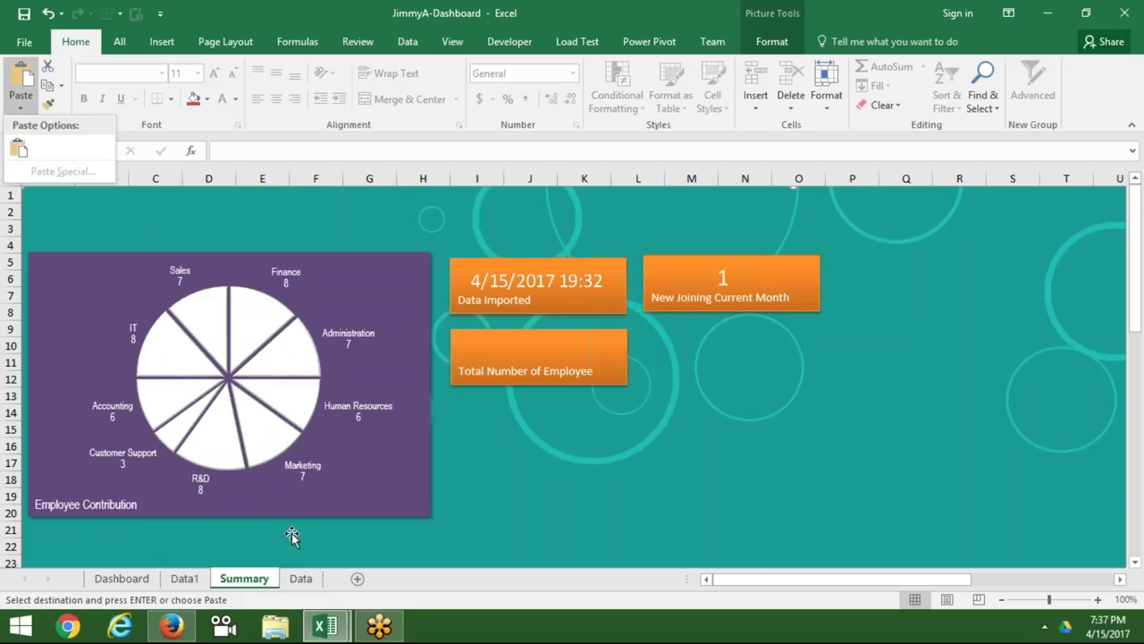
click(302, 580)
Re-copy N20 from Data1 and bring up the full paste choices on the Summary sheet.
click(302, 579)
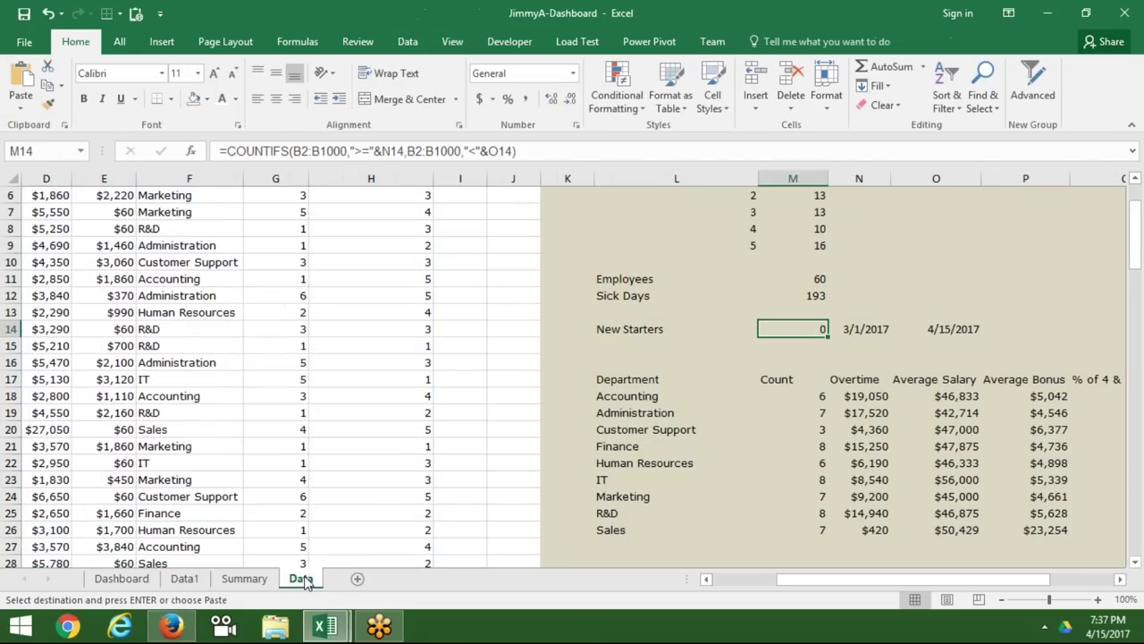
click(199, 581)
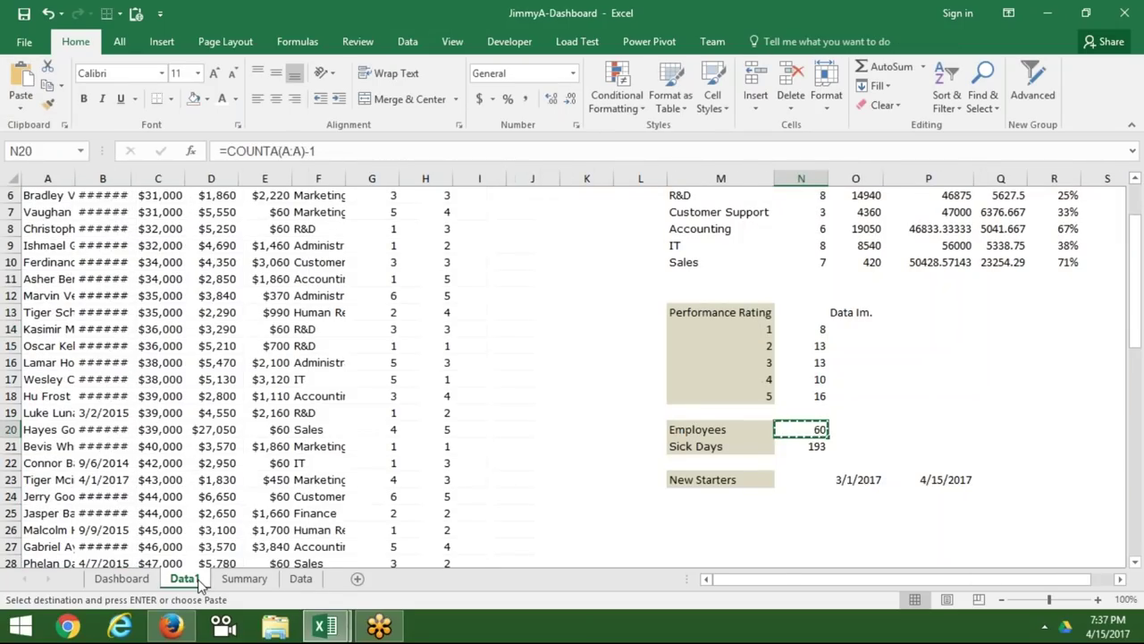
key(Escape)
key(ctrl+c)
click(228, 582)
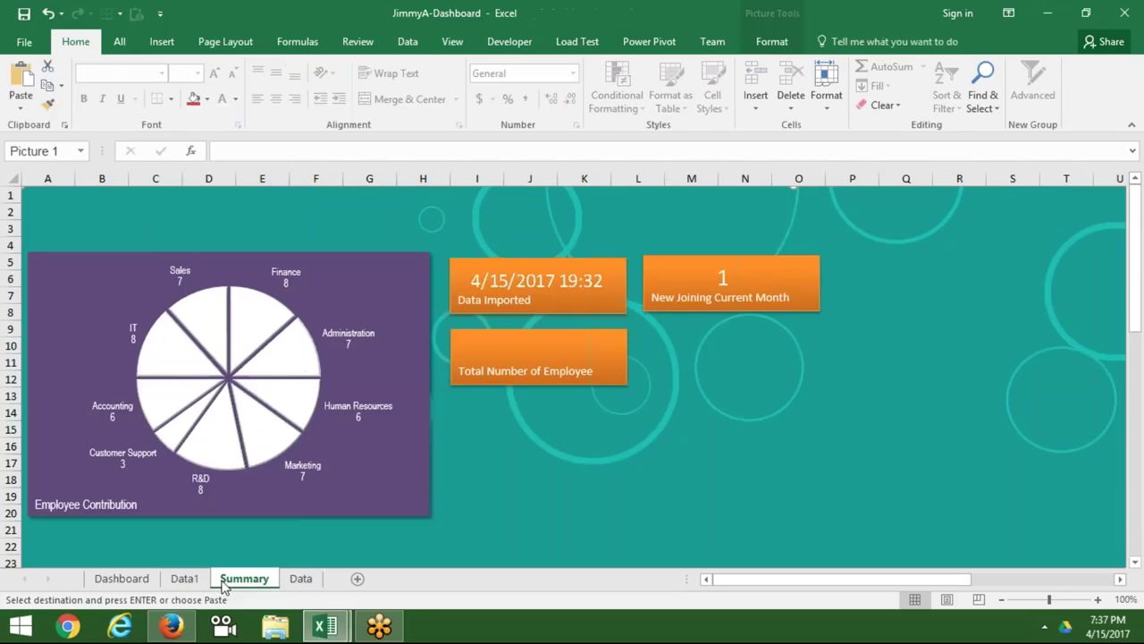
click(20, 107)
key(Escape)
key(Escape)
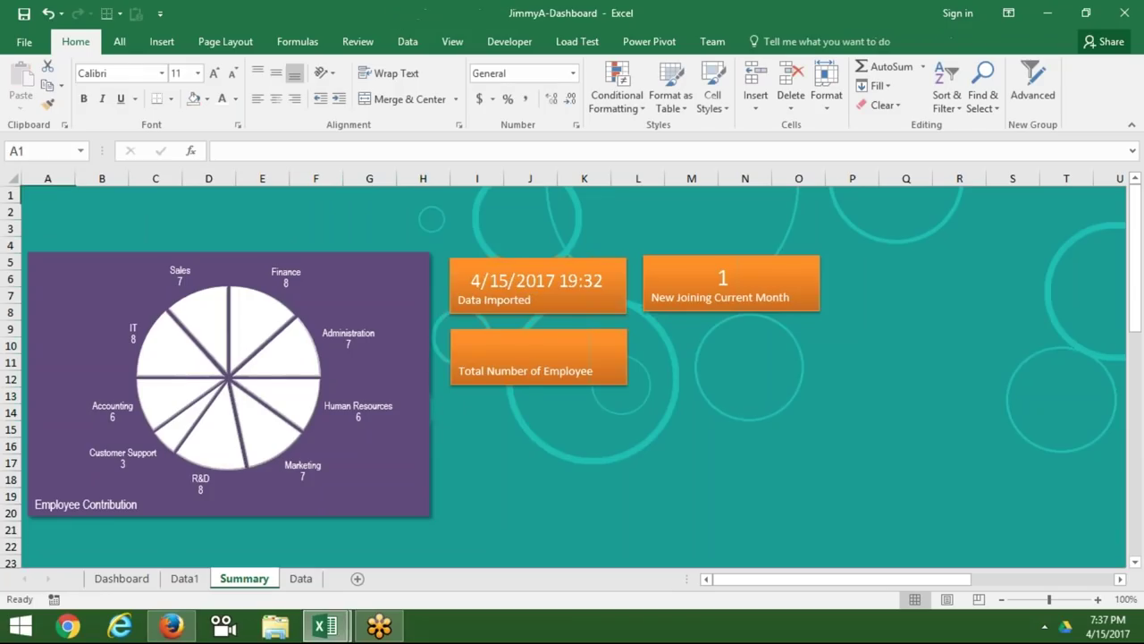
click(185, 579)
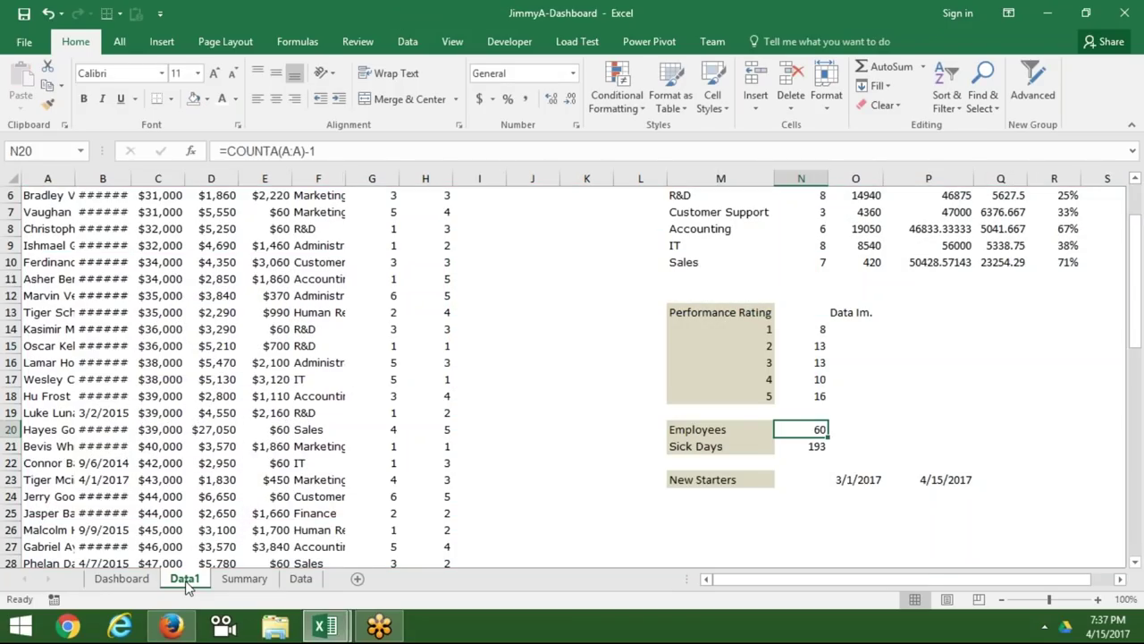
click(226, 586)
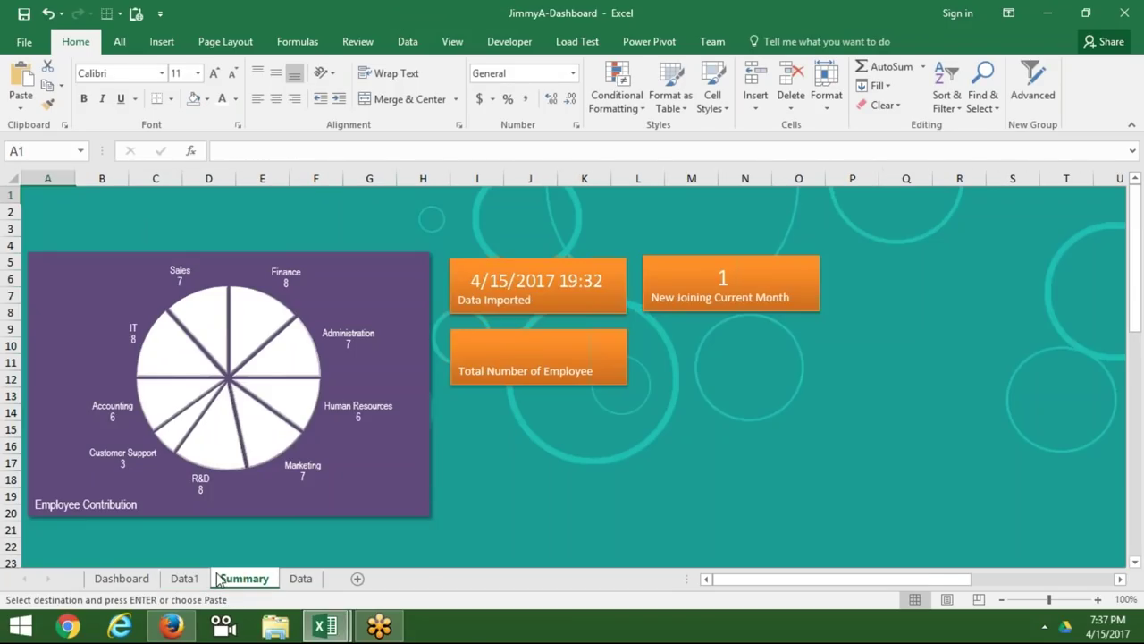
click(21, 99)
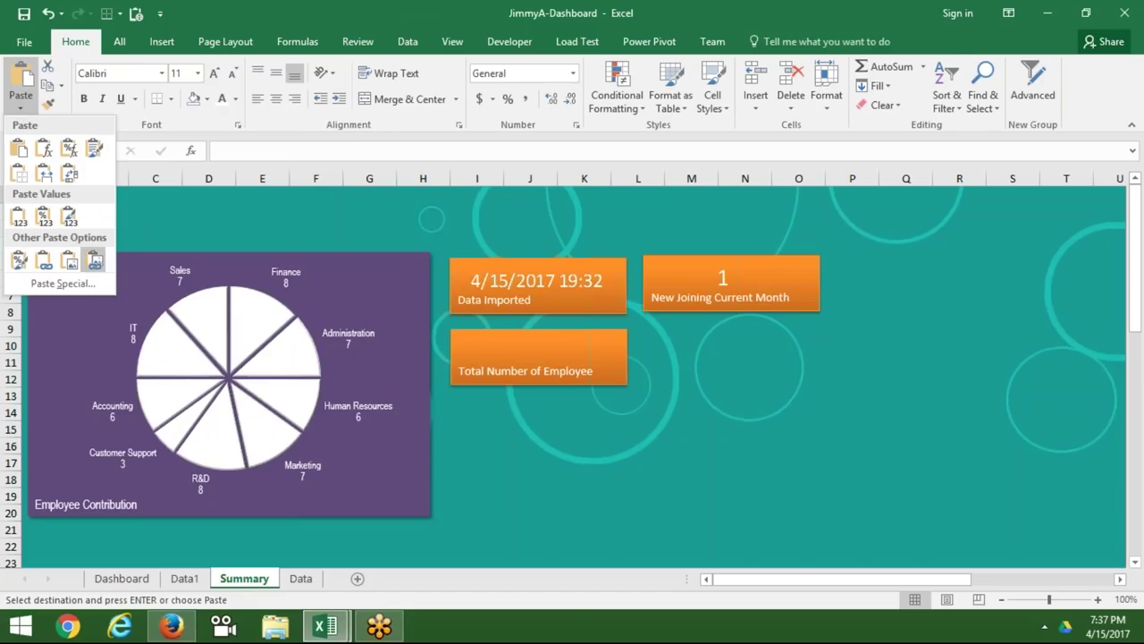
Paste N20 as a linked picture and centre the enlarged 60 in the Total Number of Employee box.
click(94, 261)
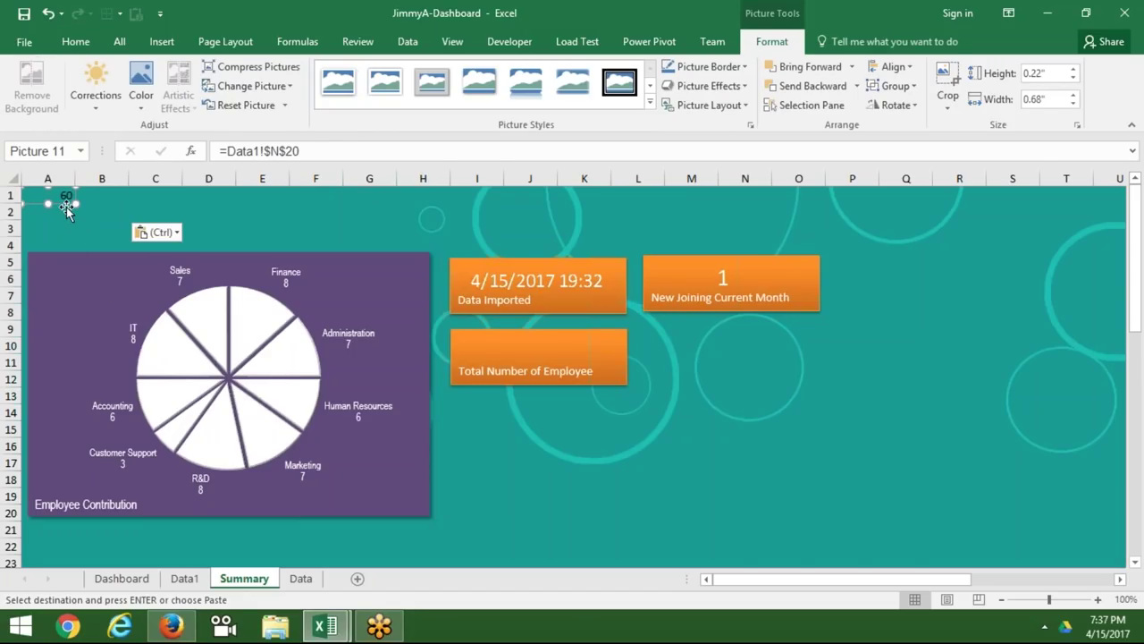
drag(66, 205, 327, 300)
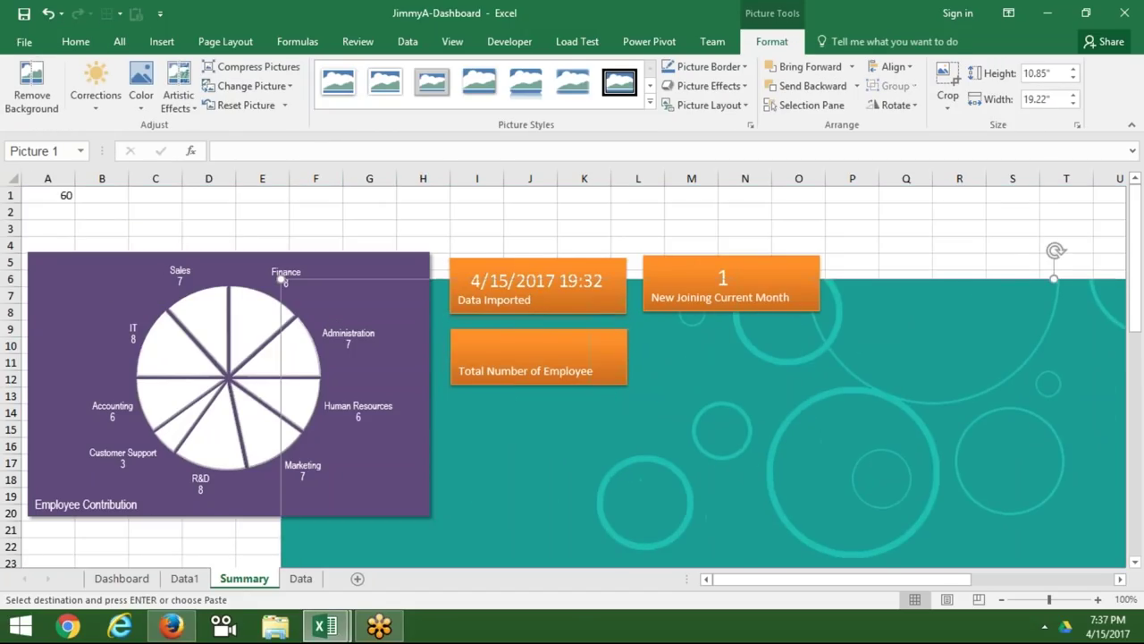
key(ctrl+z)
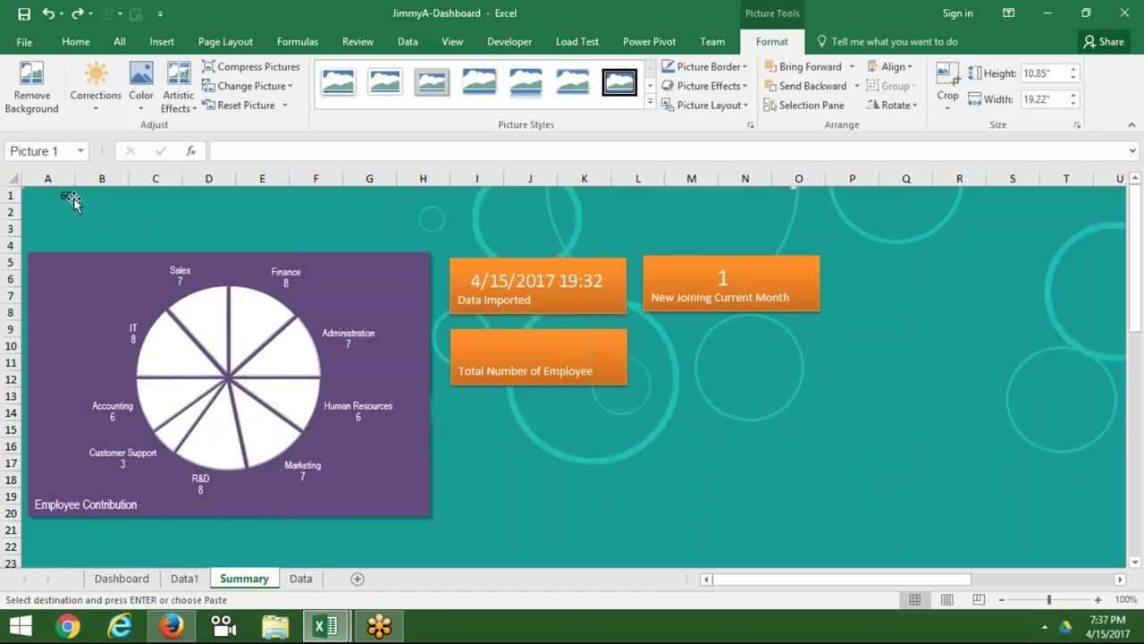
click(67, 202)
drag(67, 204, 532, 359)
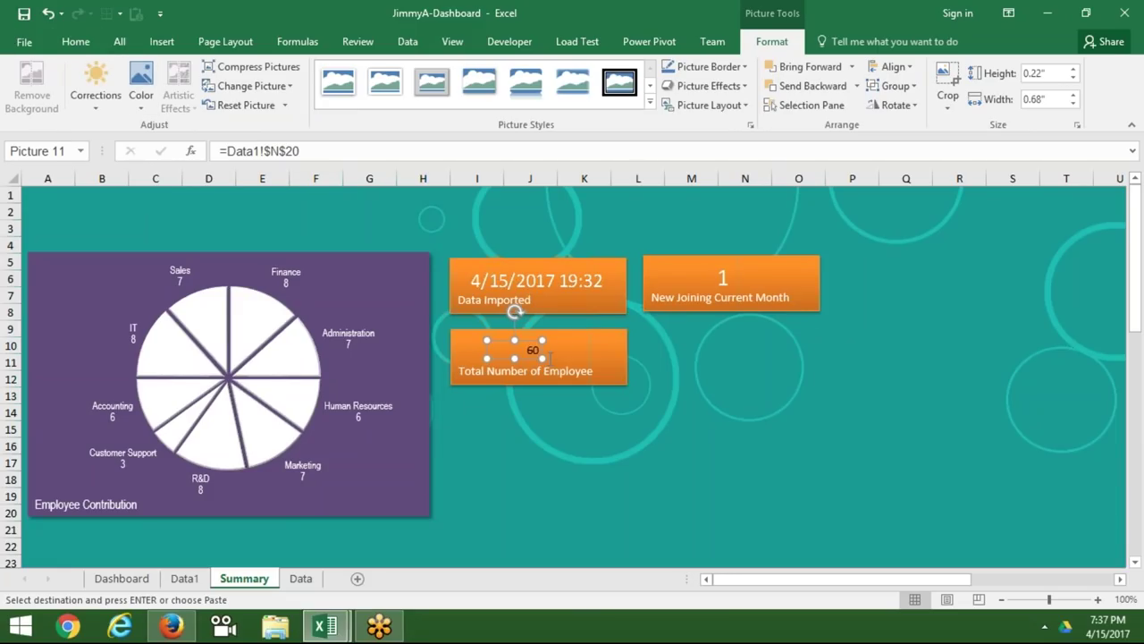
mouse_move(542, 341)
mouse_down()
mouse_move(573, 330)
mouse_move(532, 364)
mouse_move(565, 371)
mouse_up()
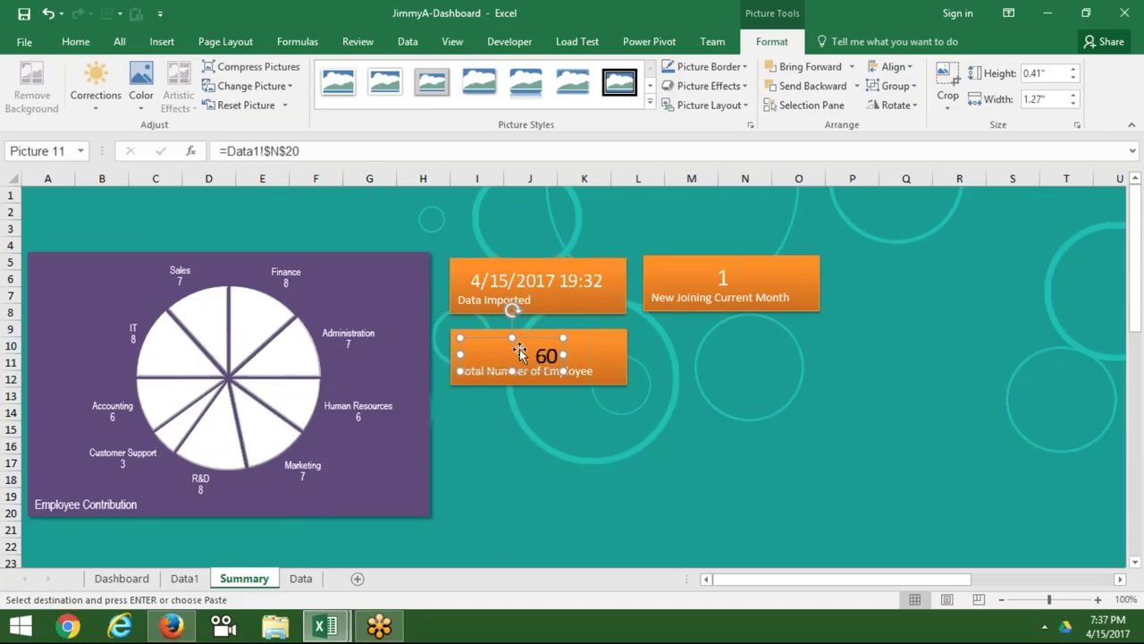
drag(518, 343, 517, 364)
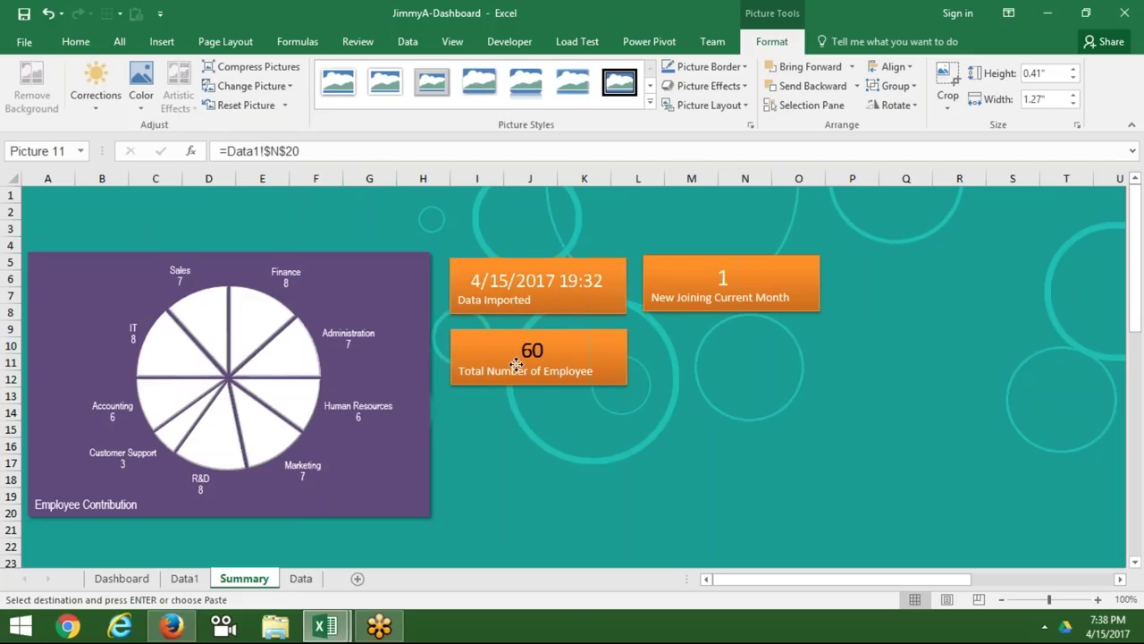
click(524, 425)
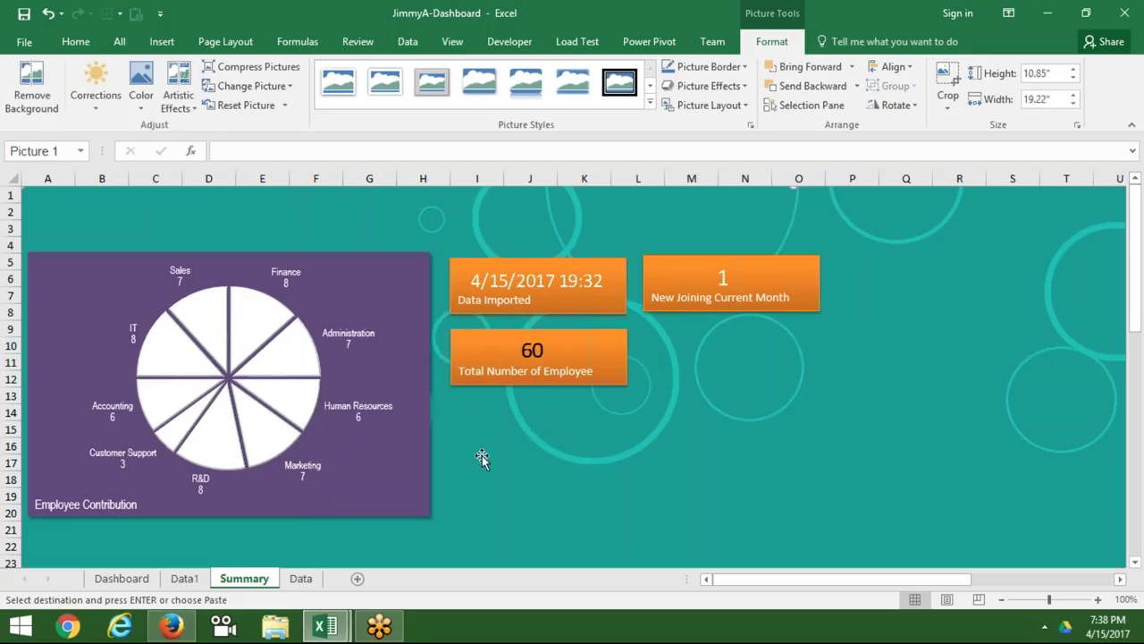
click(302, 579)
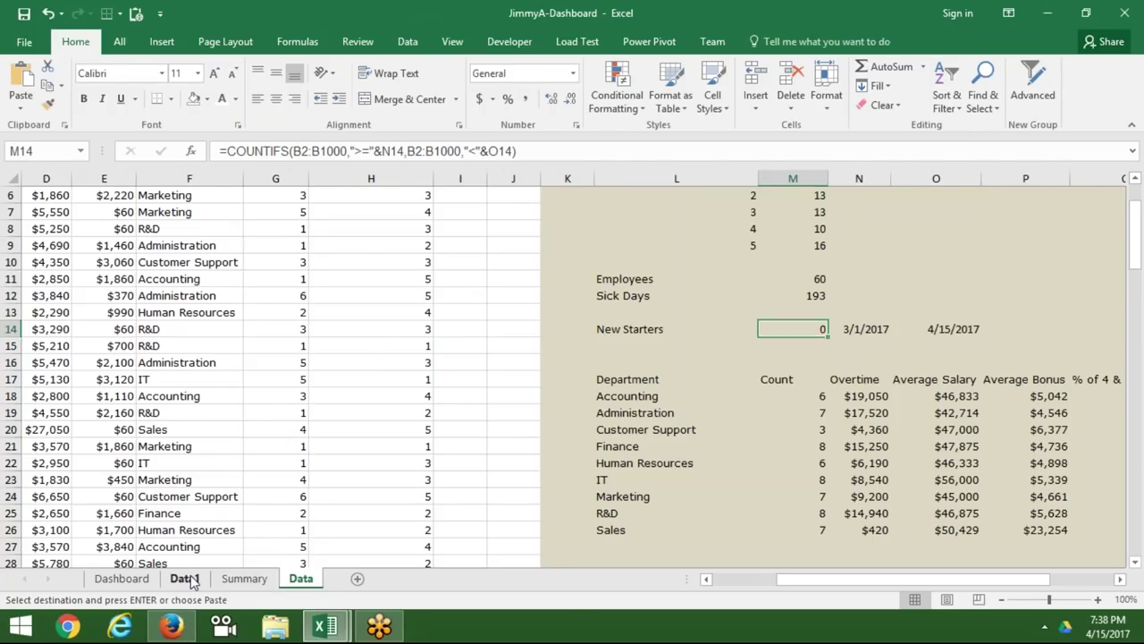
Set Data1 cell N20's font colour to white and compare with the Dashboard sheet.
click(188, 578)
key(Escape)
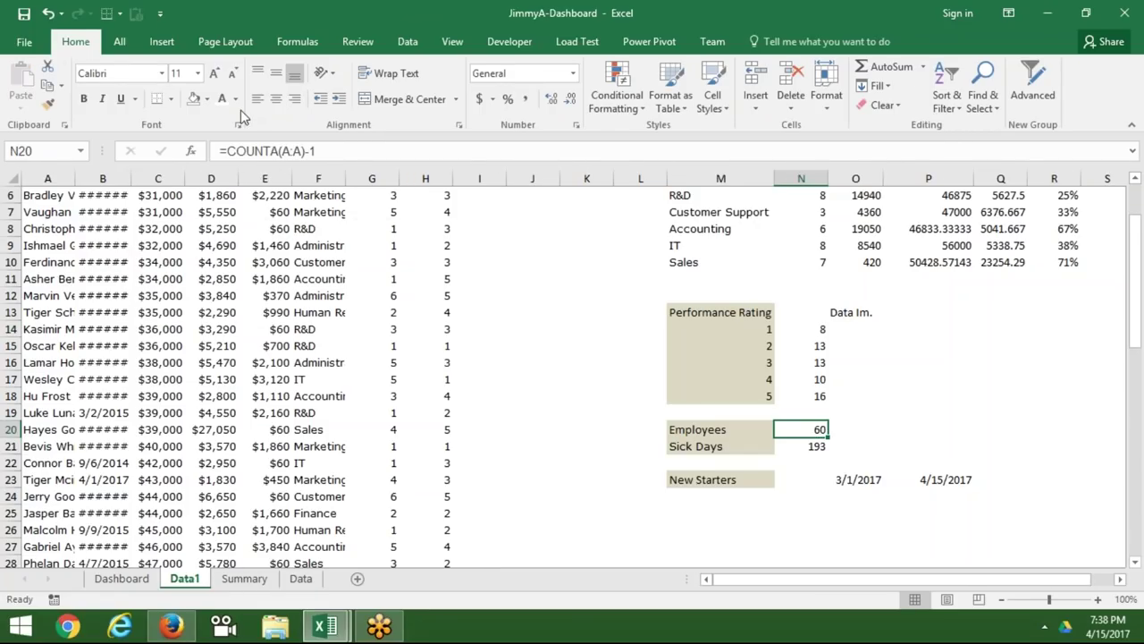
click(223, 98)
click(122, 578)
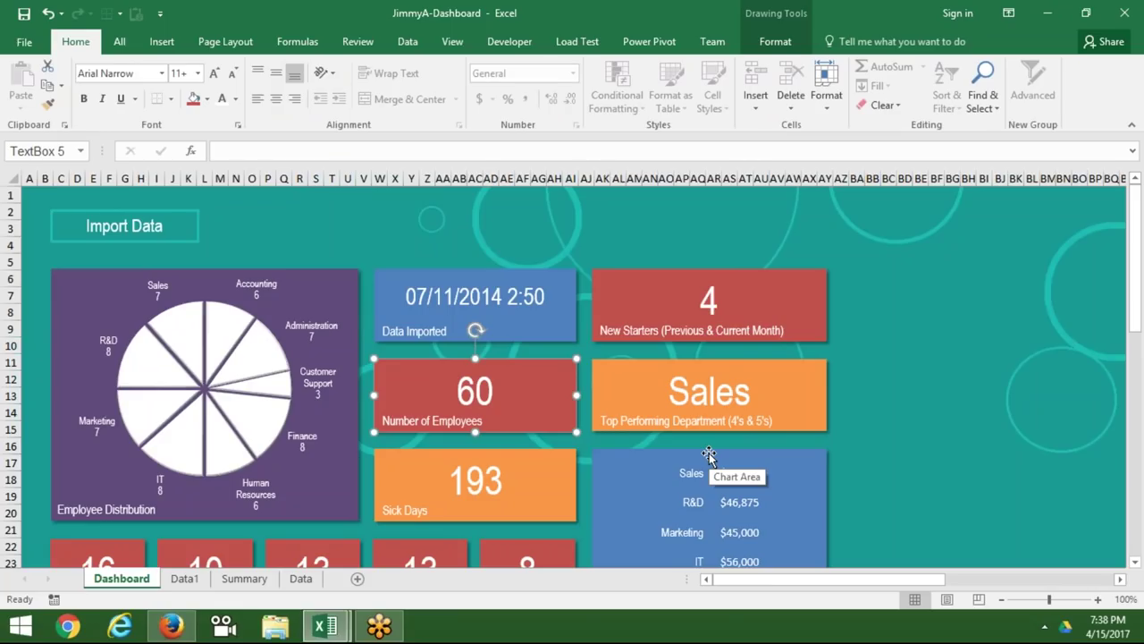
Return to Data1 and move the cursor to cell Q13 beside the department percentages.
click(195, 581)
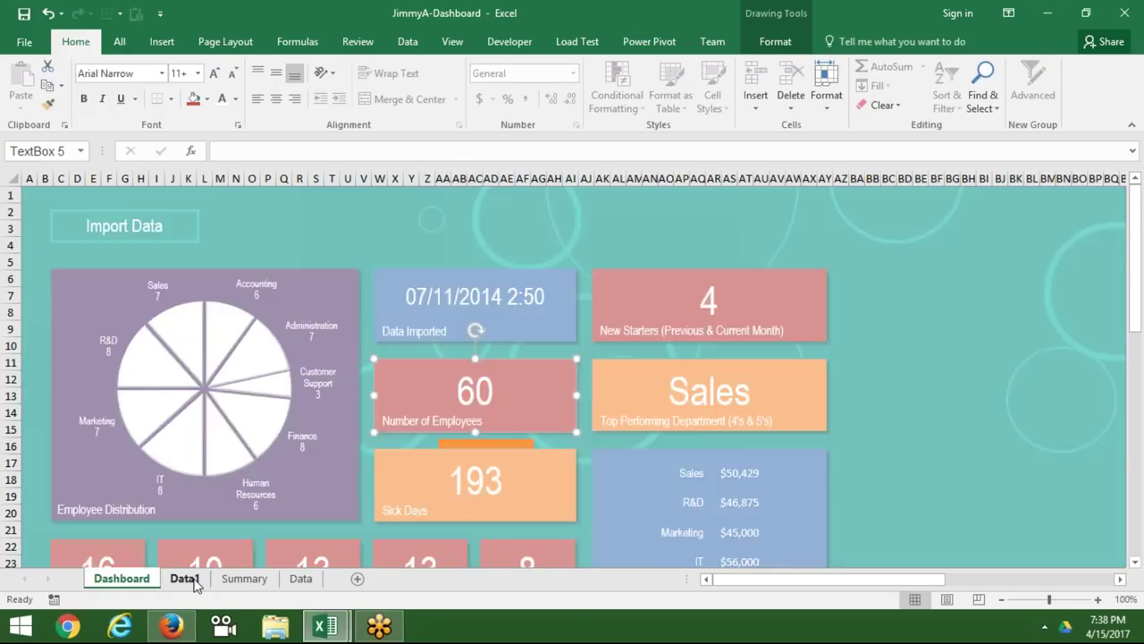
key(Up)
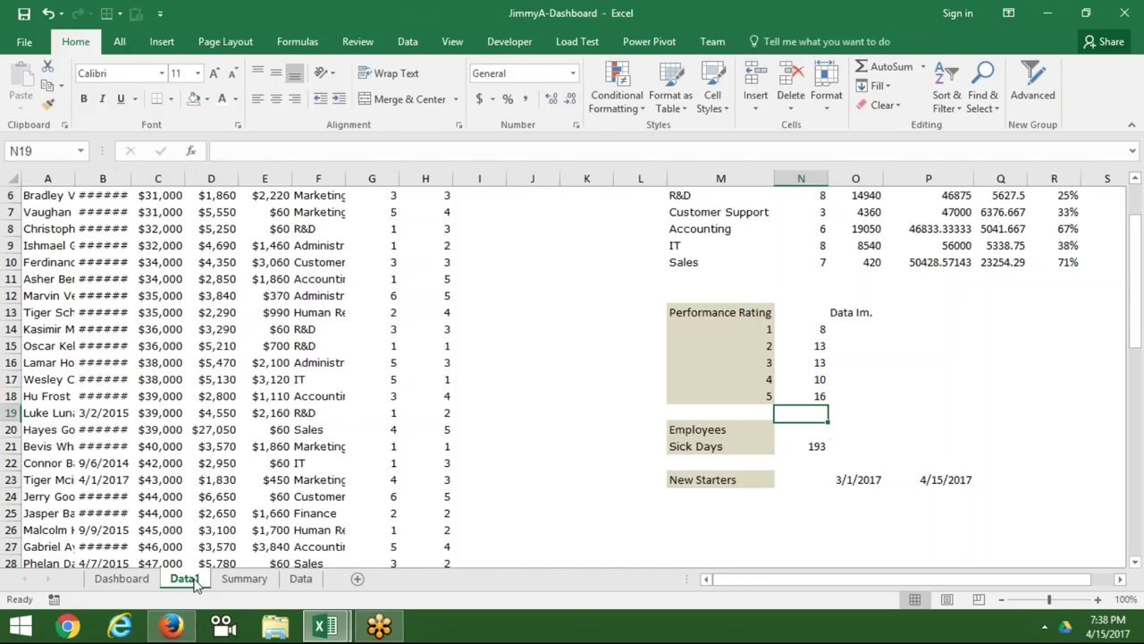
key(Up)
key(Up)
key(Up)
key(Up)
key(Up)
key(Up)
key(Up)
key(Down)
key(Right)
key(Right)
key(Right)
key(Right)
key(Right)
key(Right)
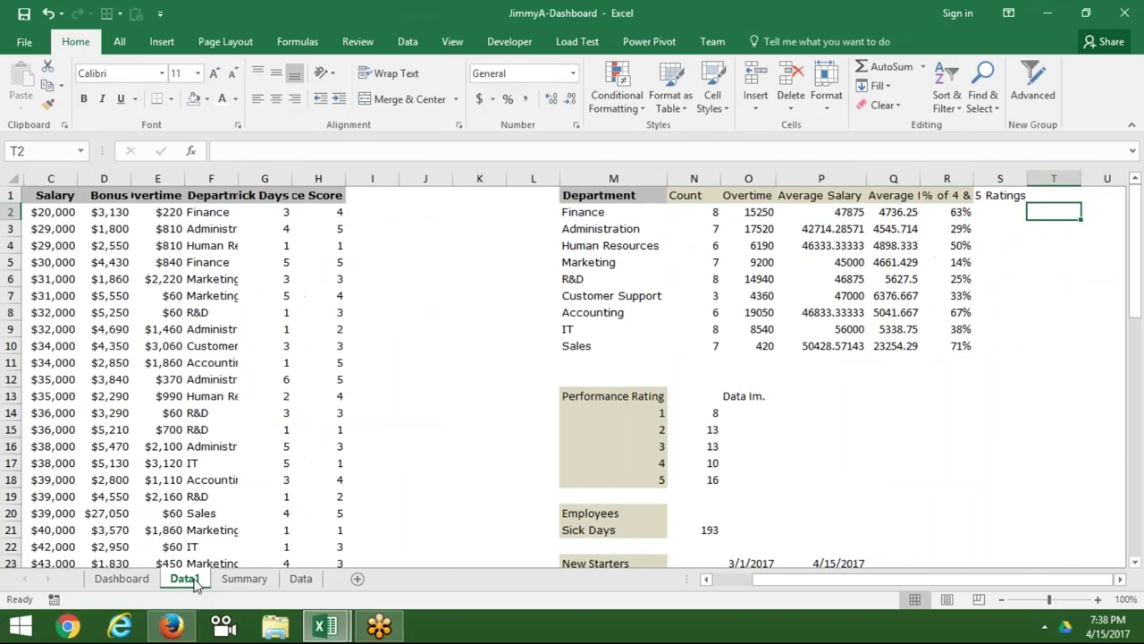
key(Left)
key(Left)
key(Left)
key(Right)
key(Down)
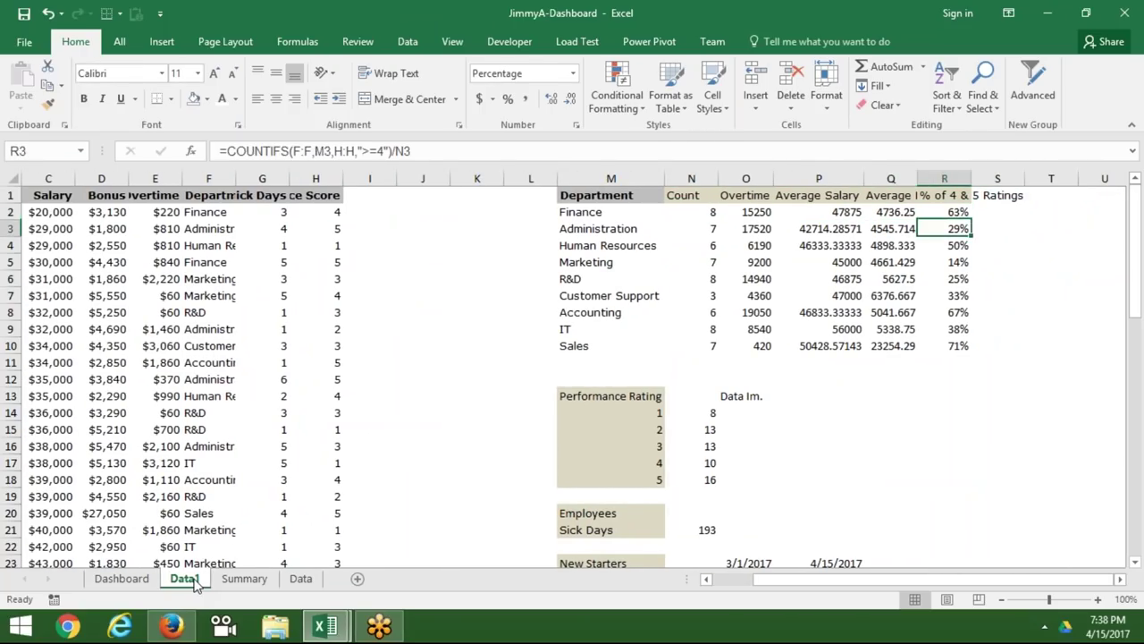
key(Down)
key(Down)
key(Down)
key(Down)
key(Left)
key(Left)
key(Right)
Enter a MAX formula over column R in Q13 to find the highest department share.
text(=ma)
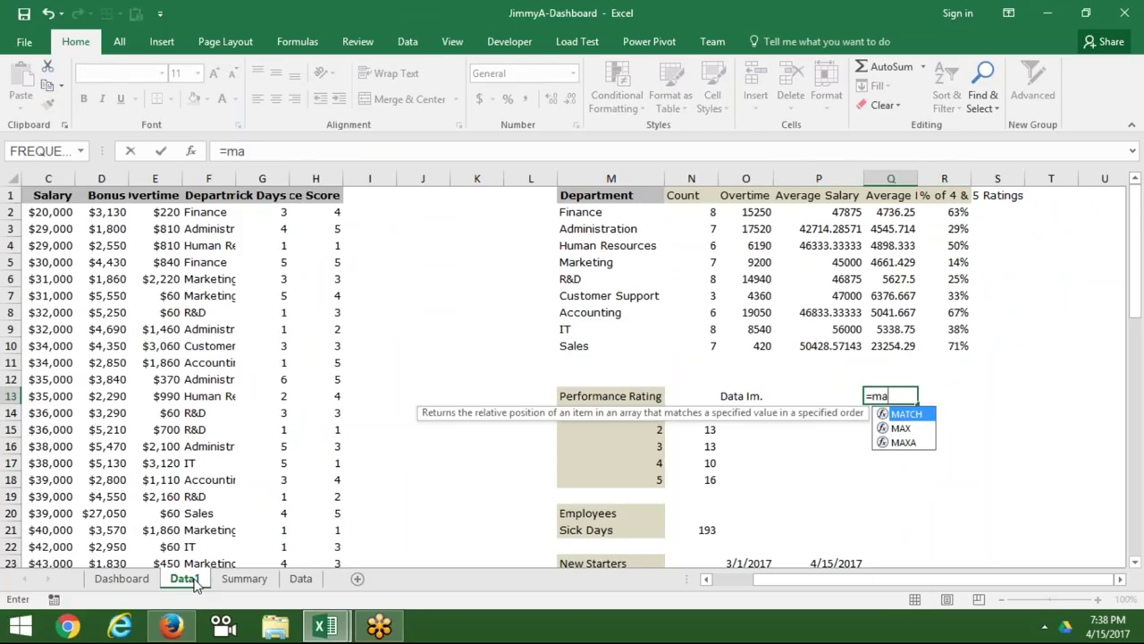
key(Down)
key(Tab)
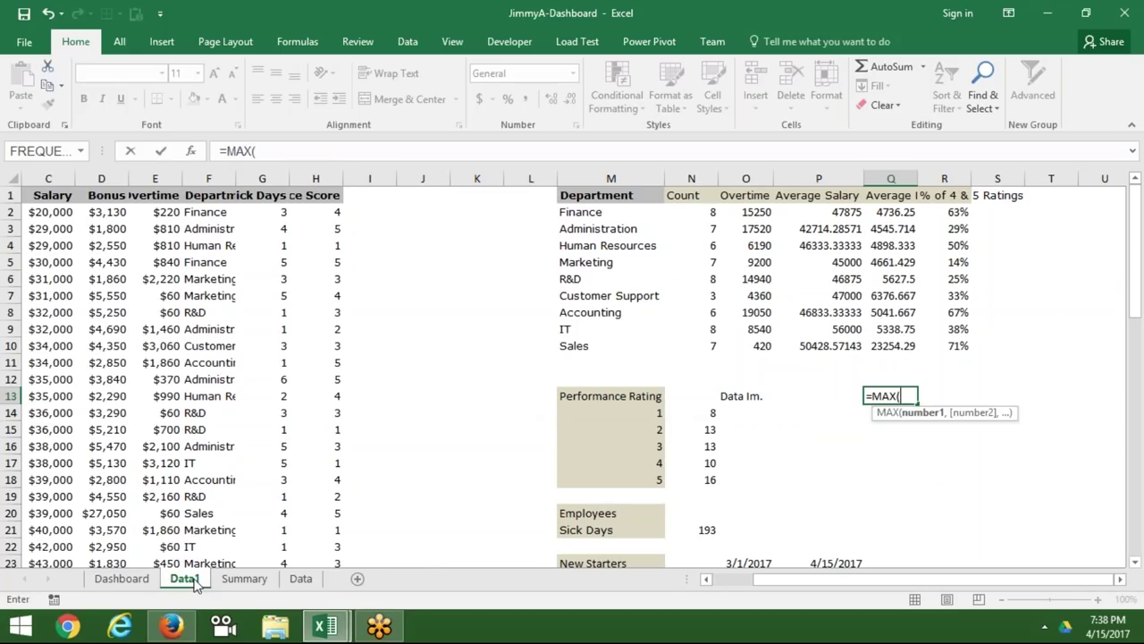
click(946, 182)
key(Return)
key(Up)
key(Down)
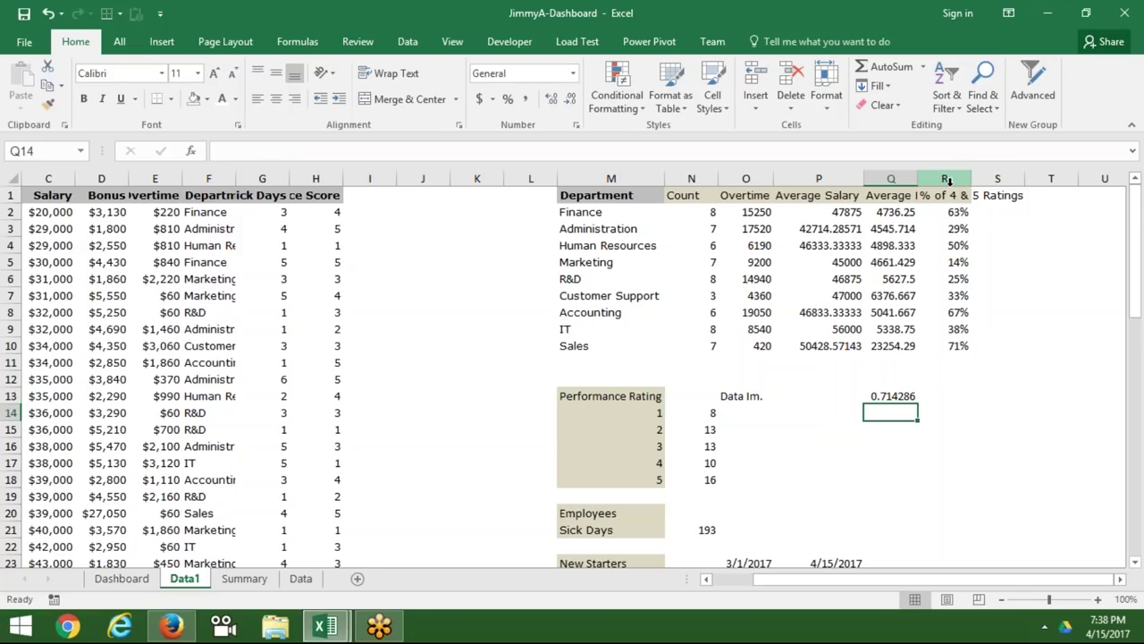
In Q14, MATCH Q13 against column R with exact match (0) to get its row.
text(=mat)
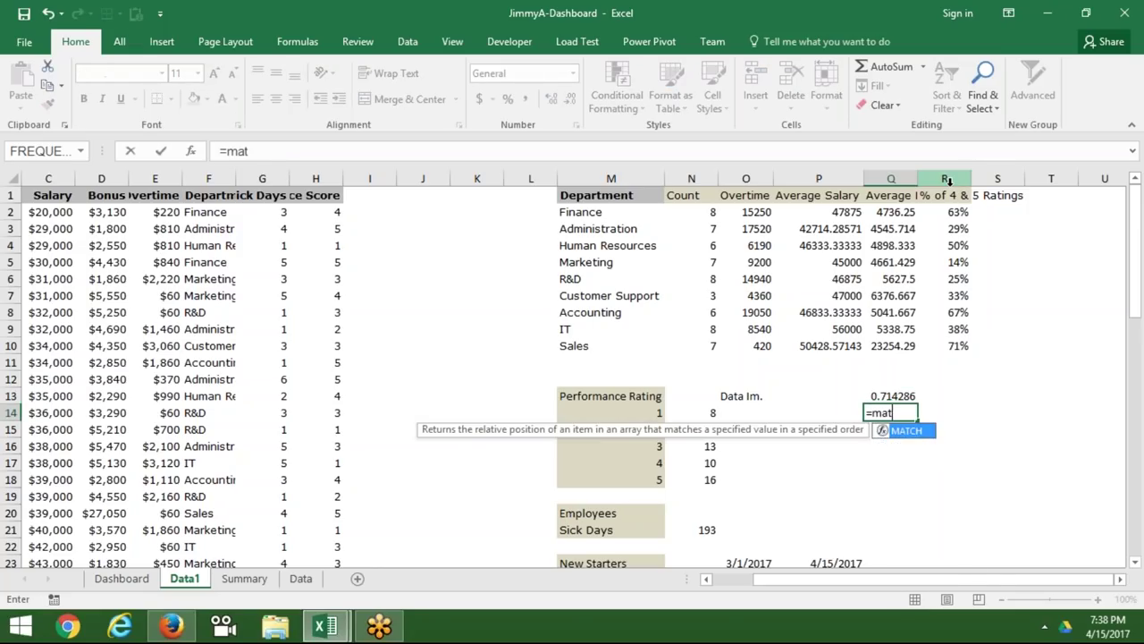
key(Tab)
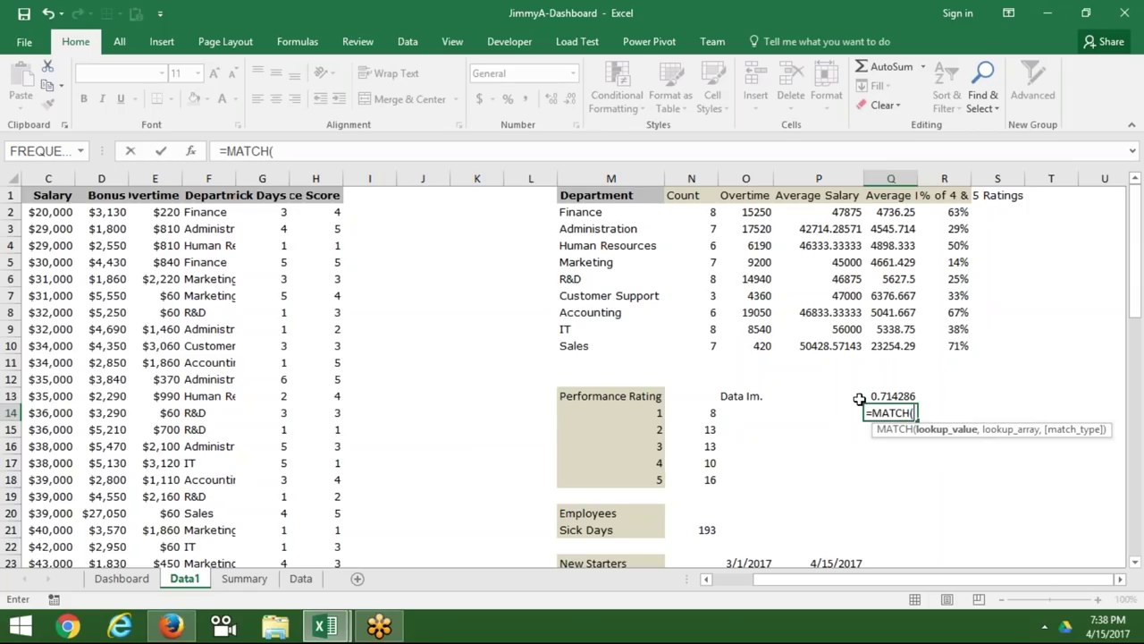
click(872, 396)
text(,)
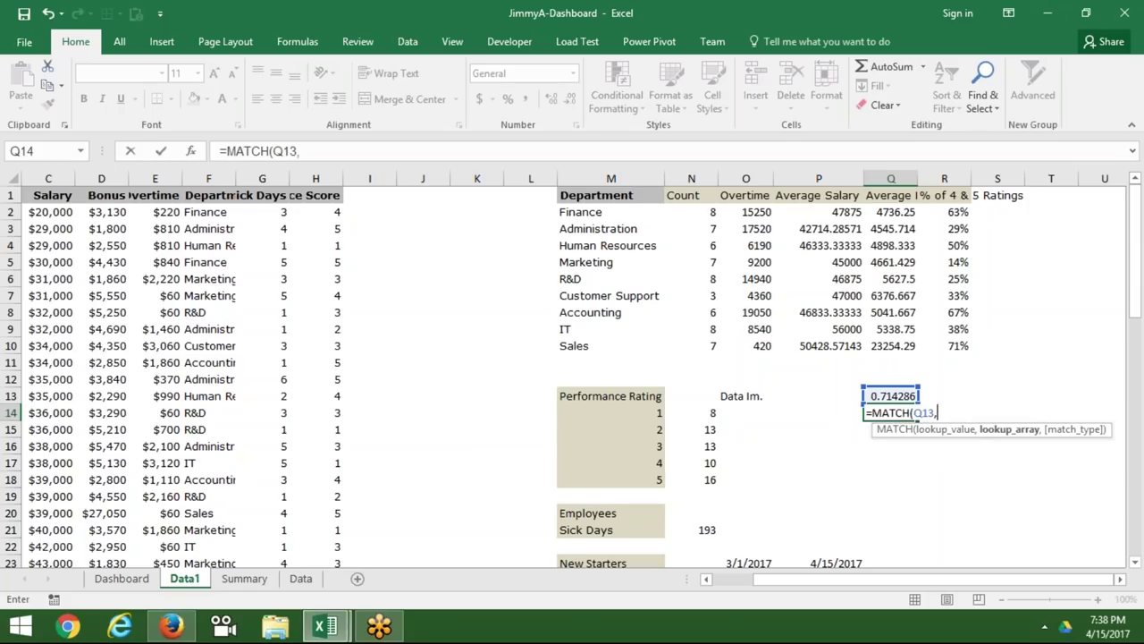
click(937, 178)
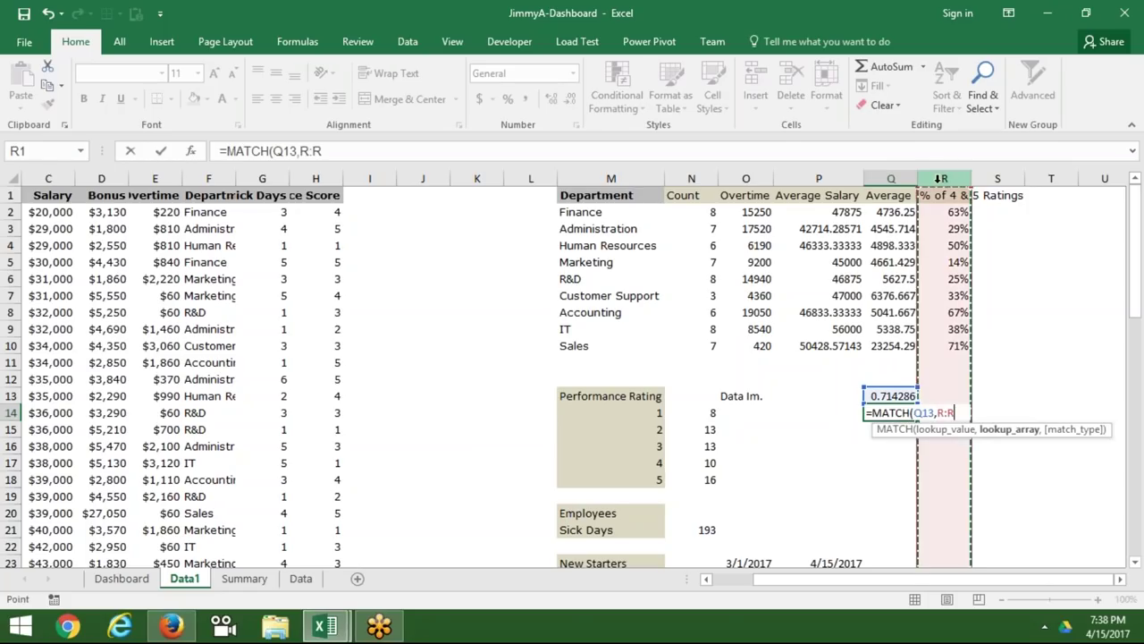
text(,0)
key(Return)
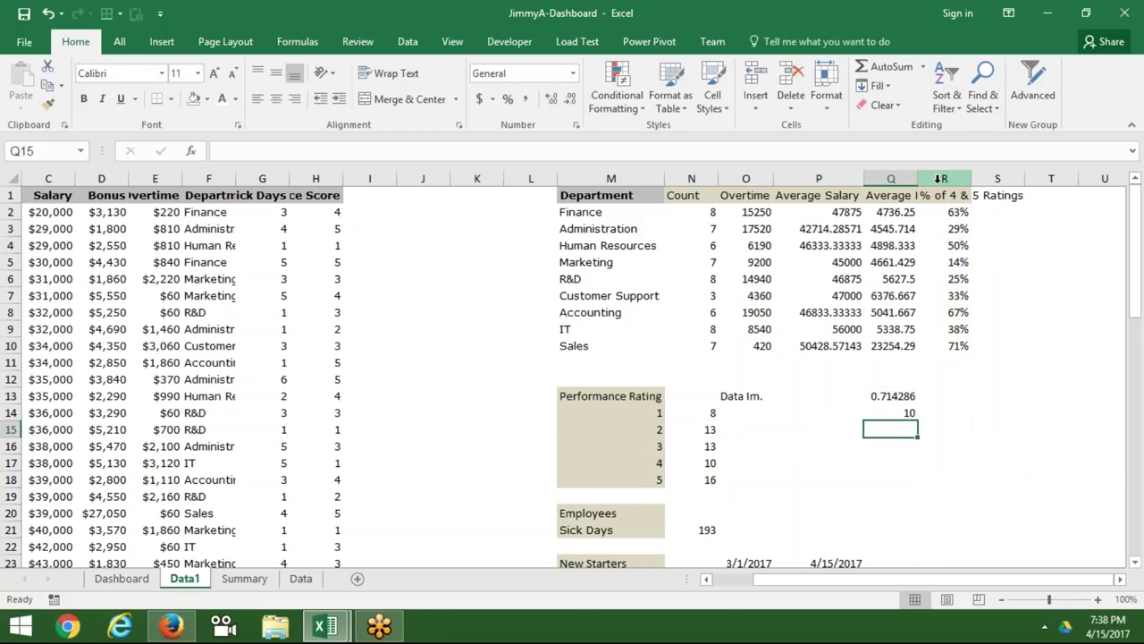
In Q15, enter =INDEX(M:M,Q14) so it returns the top department name, Sales.
text(=)
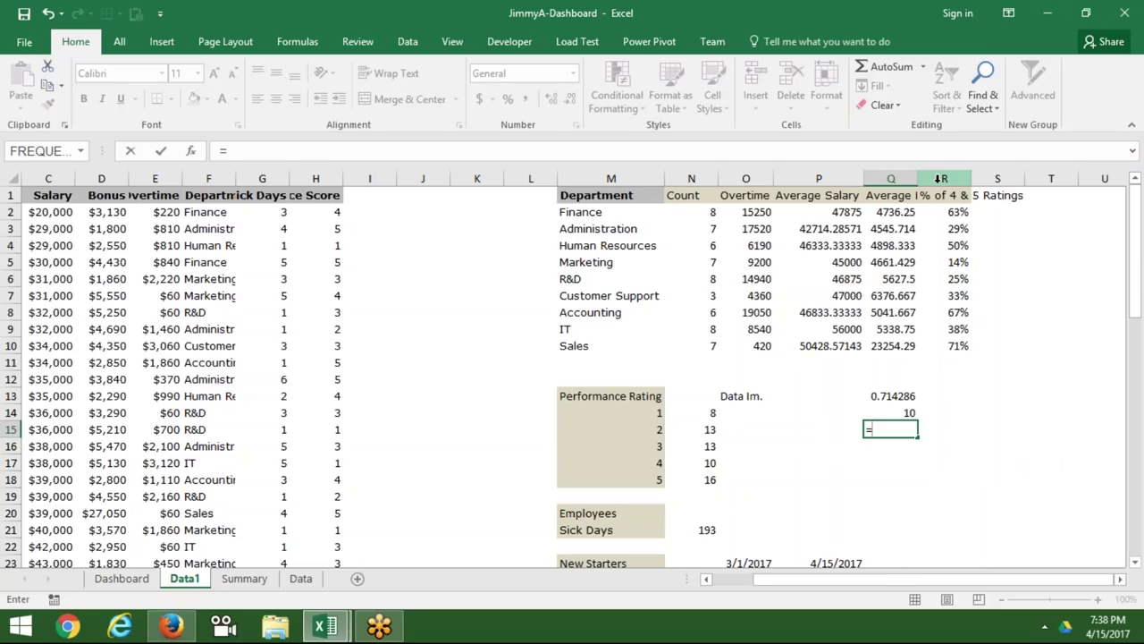
text(INDEX()
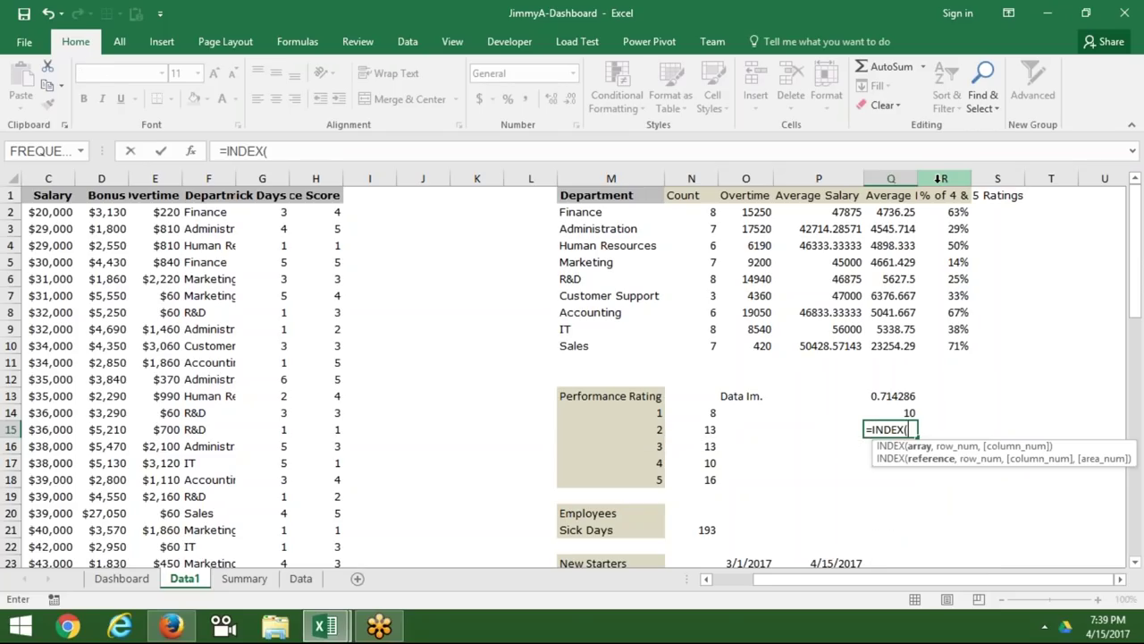
click(612, 178)
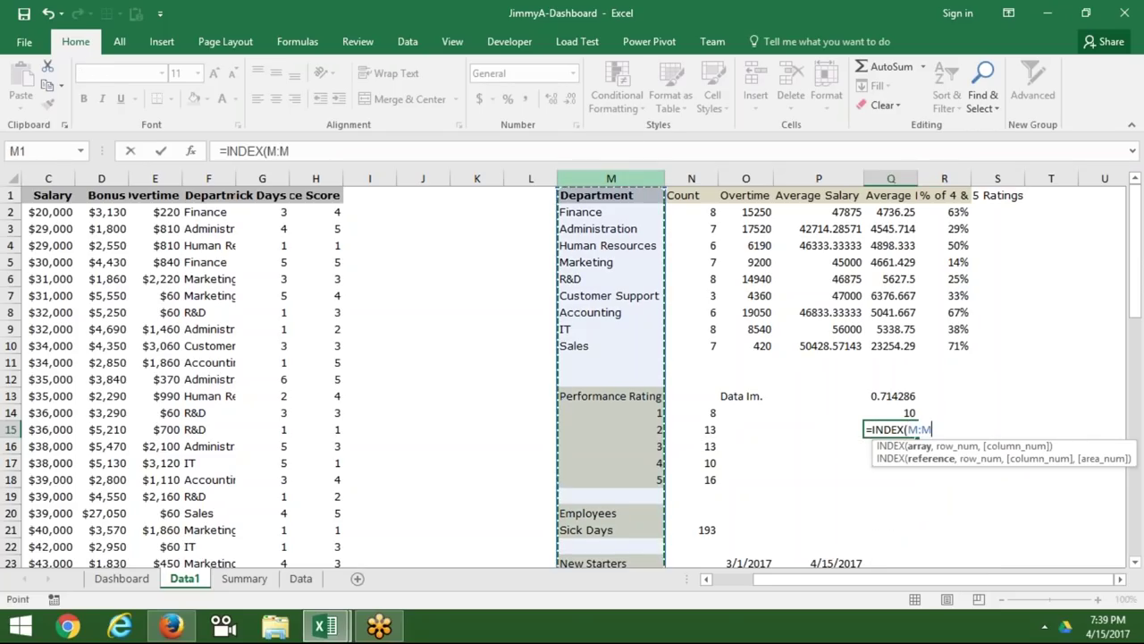
text(,)
click(903, 411)
key(Return)
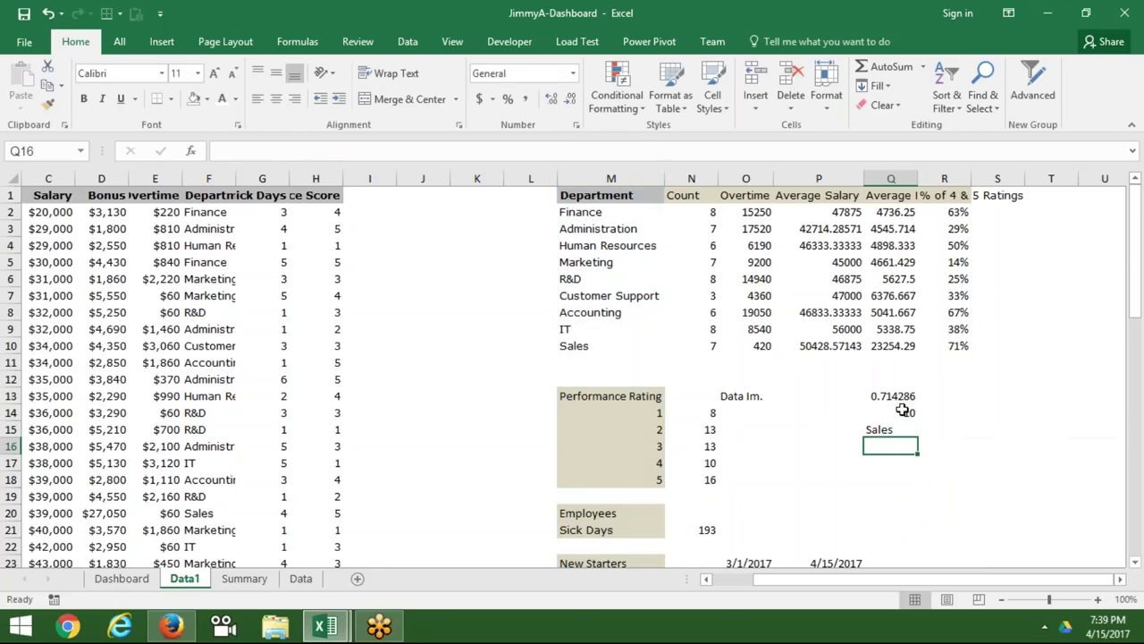
key(Up)
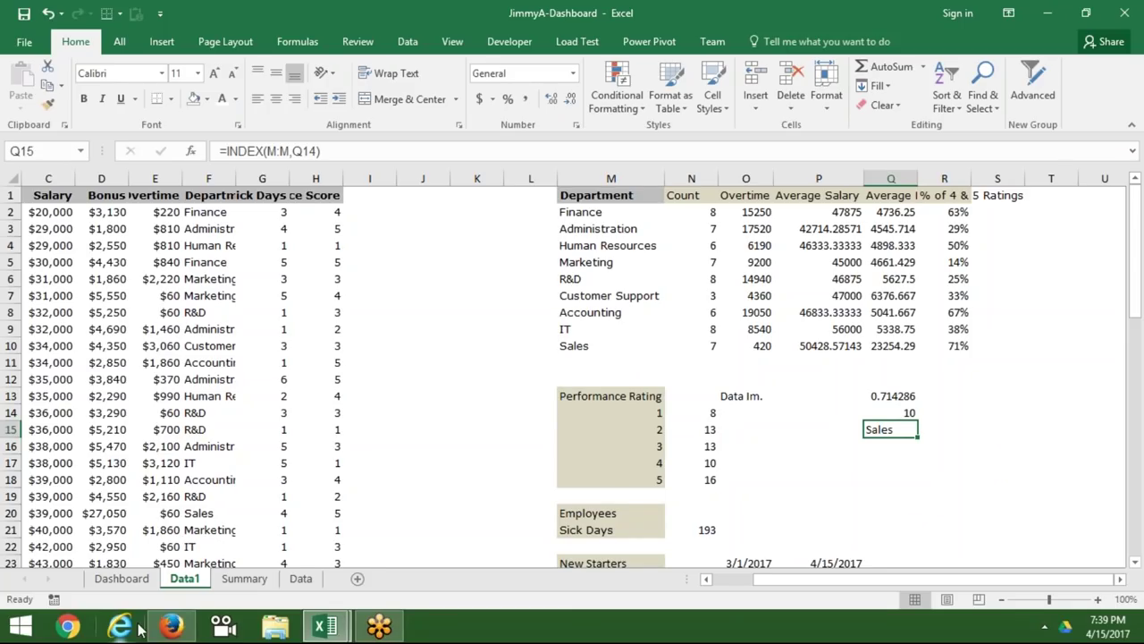
mouse_move(172, 626)
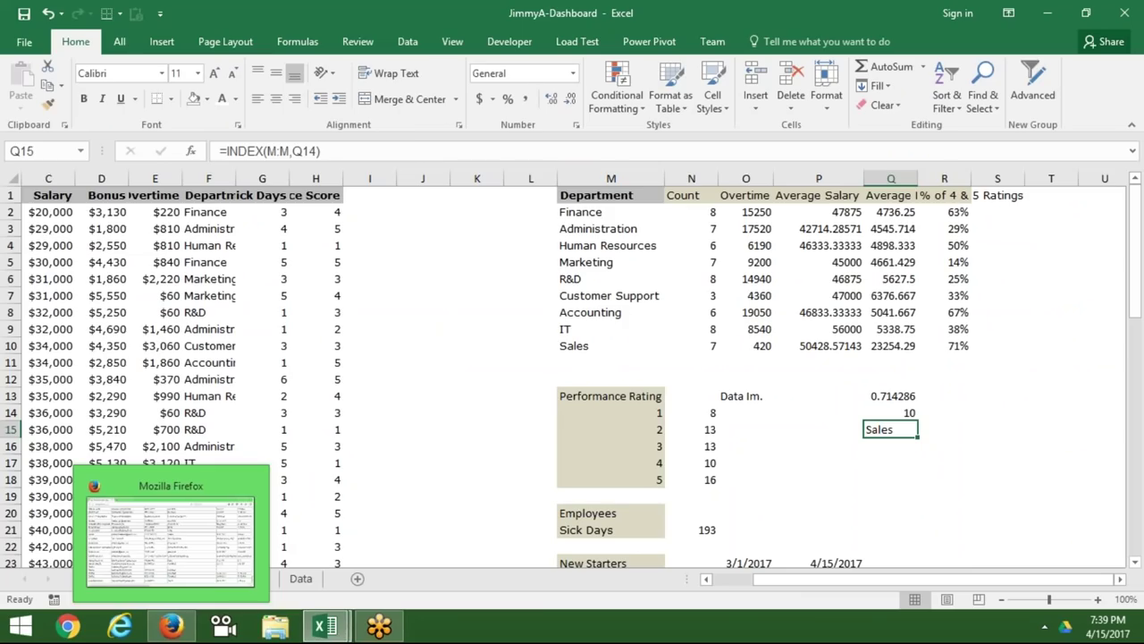
Ctrl-drag a copy of the Total Number of Employee box beside the 1 tile, captioned Highest Formance Dept. 4+5.
click(368, 377)
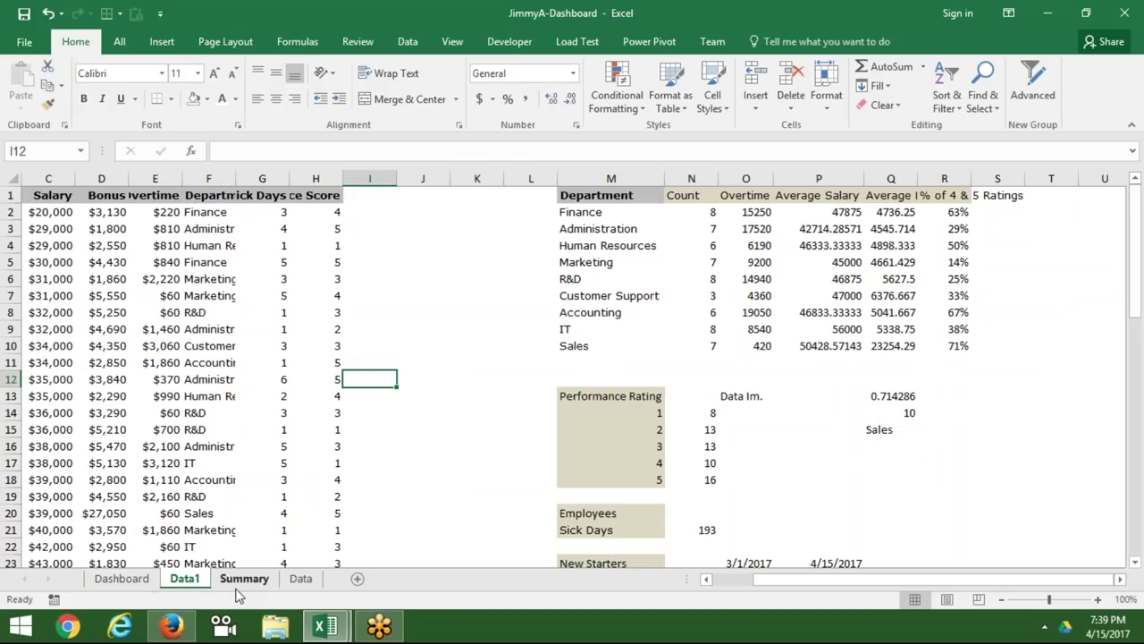
click(234, 585)
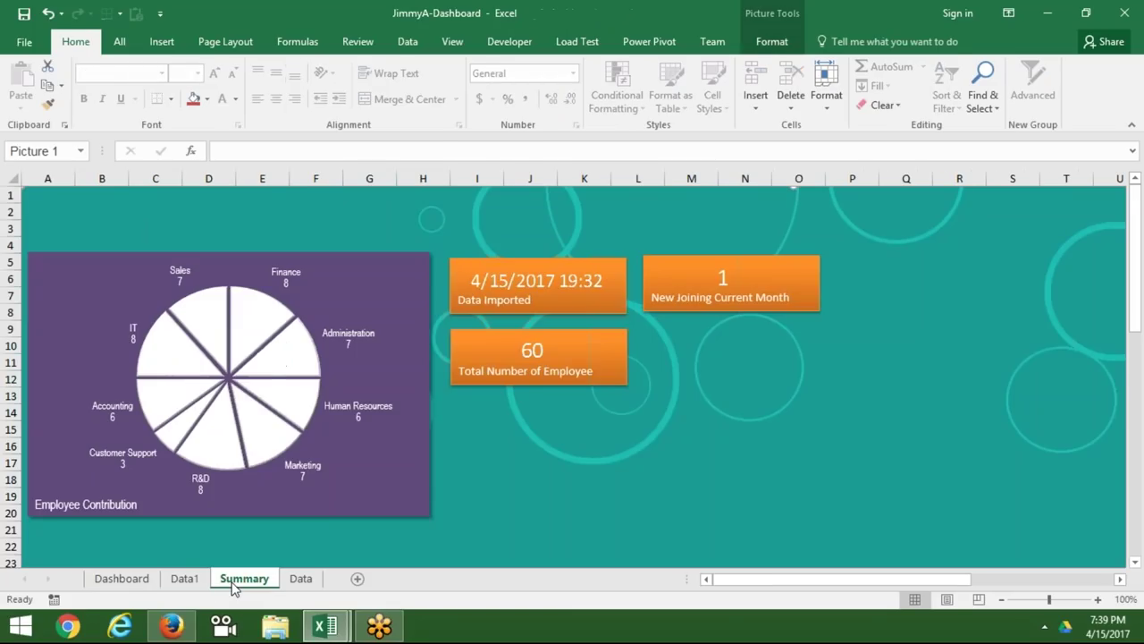
click(601, 387)
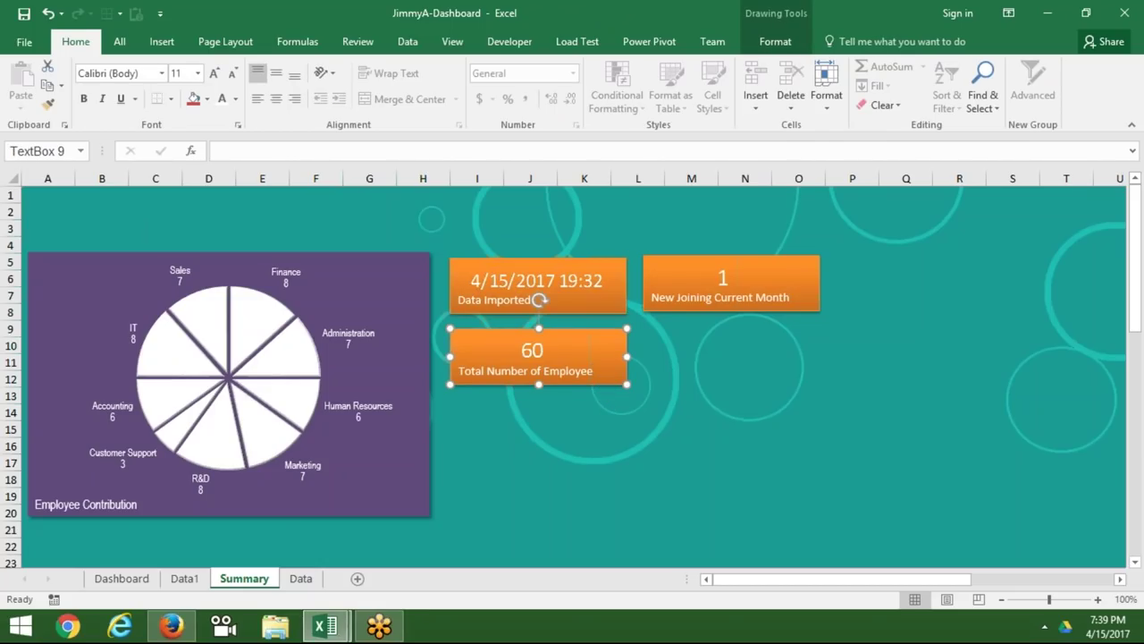
drag(604, 386, 799, 391)
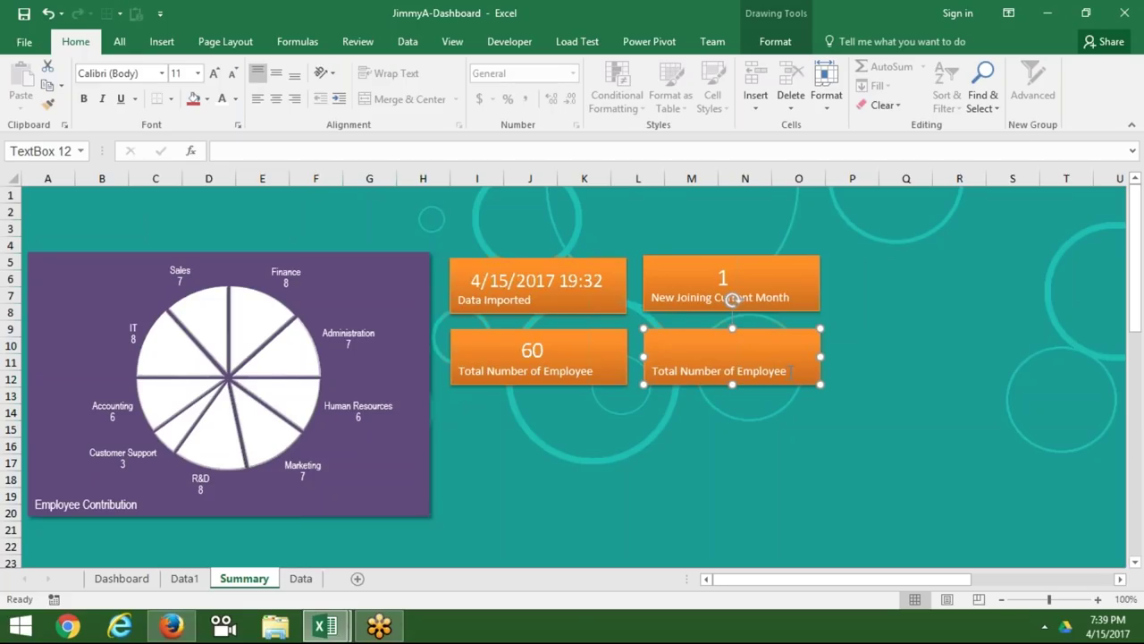
key(BackSpace)
key(BackSpace)
key(BackSpace)
key(BackSpace)
key(BackSpace)
key(BackSpace)
text(Highest Formance Dept. 4+5)
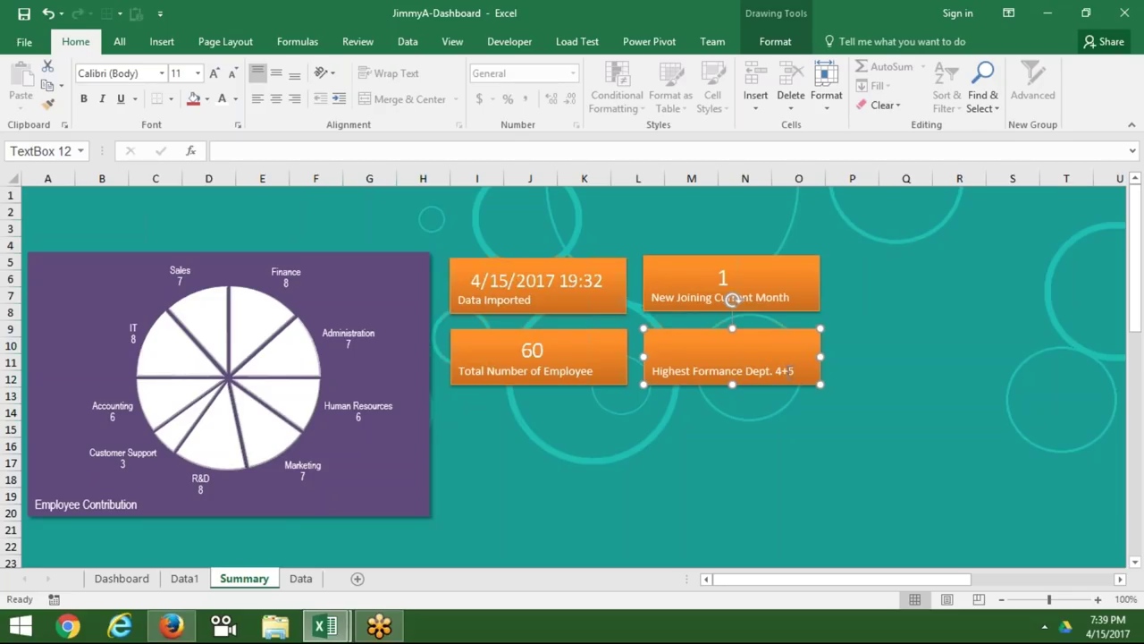
click(775, 411)
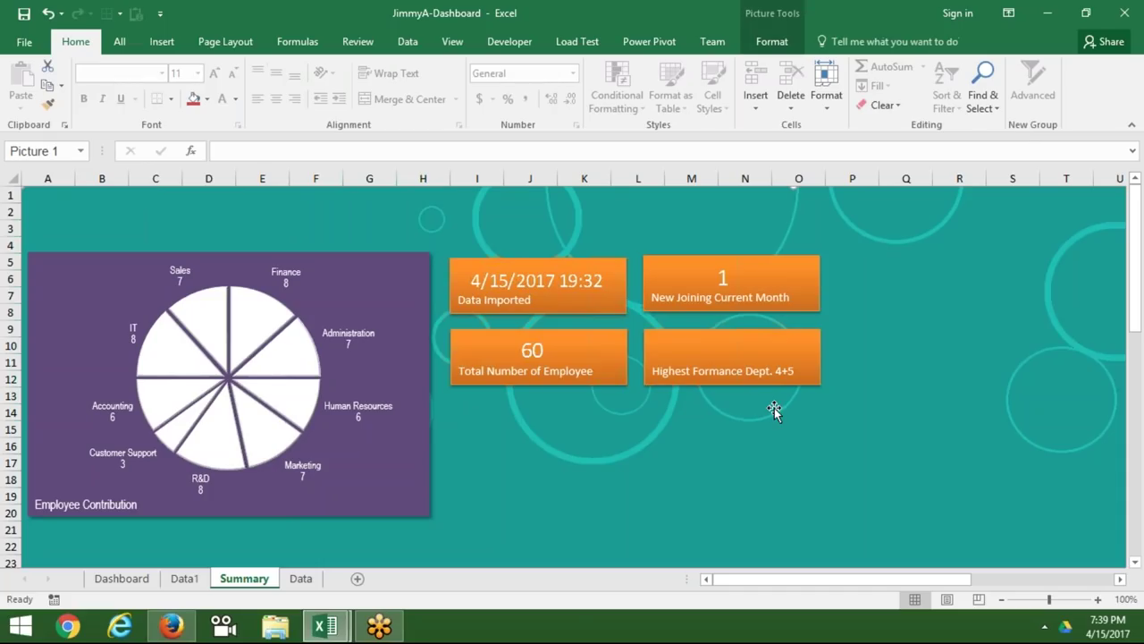
Copy Data1 cell Q15 (Sales) and open the paste options on the Summary sheet.
click(179, 581)
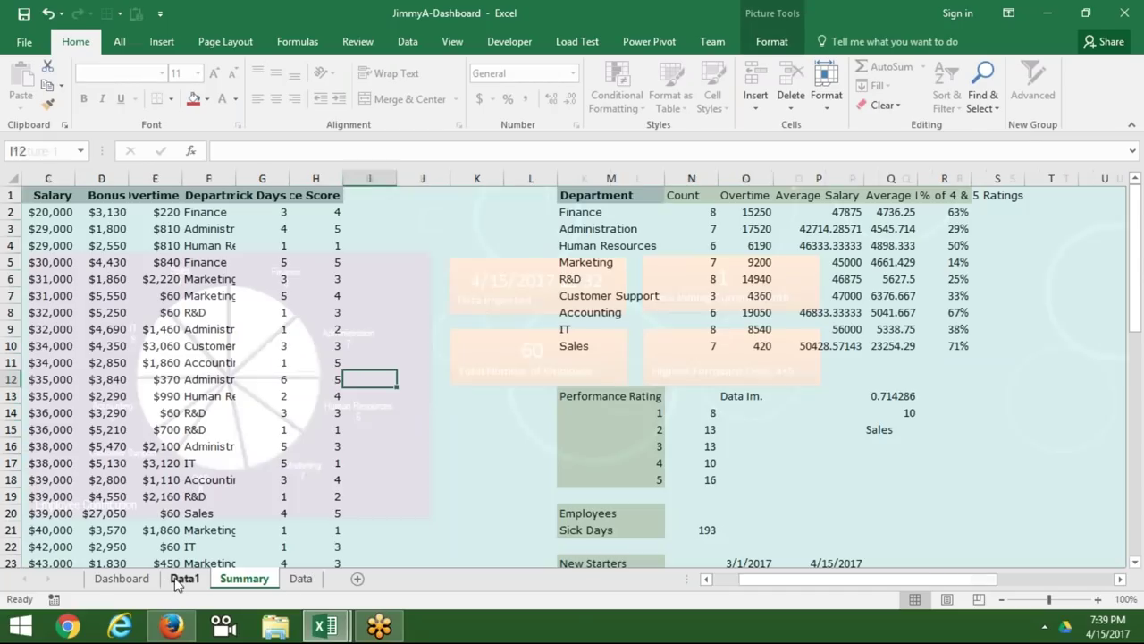
click(885, 429)
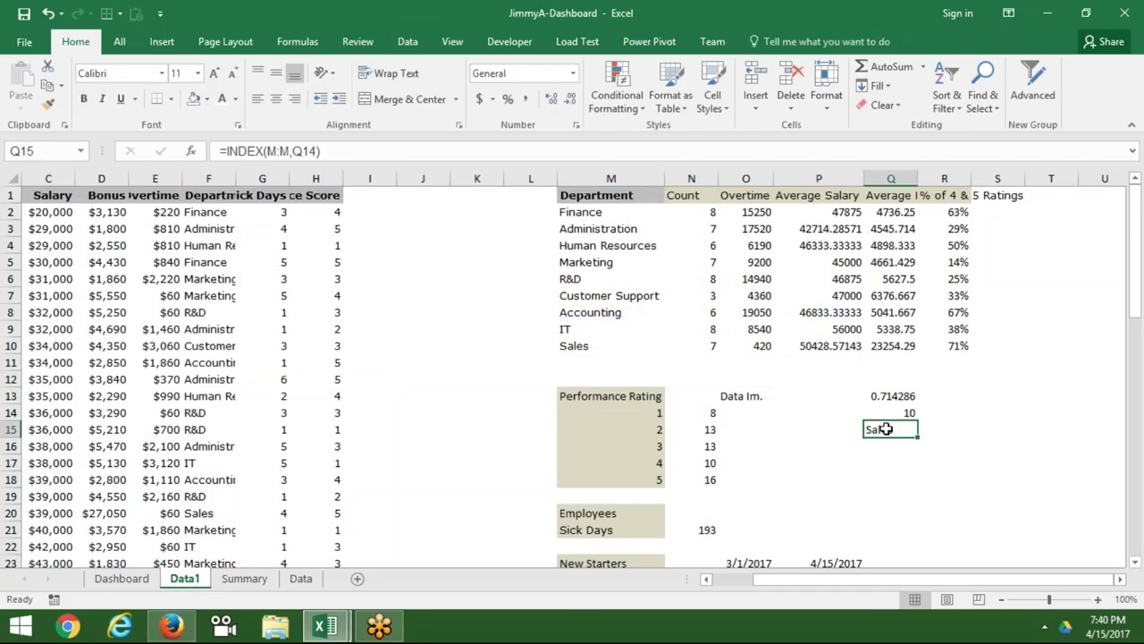
key(ctrl+c)
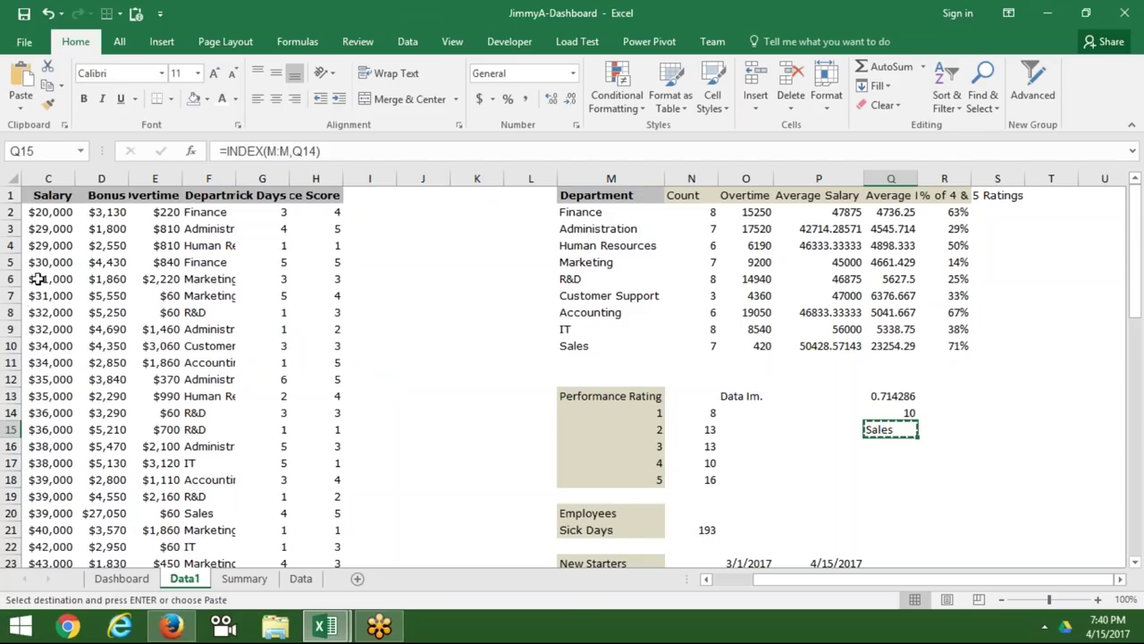
click(20, 108)
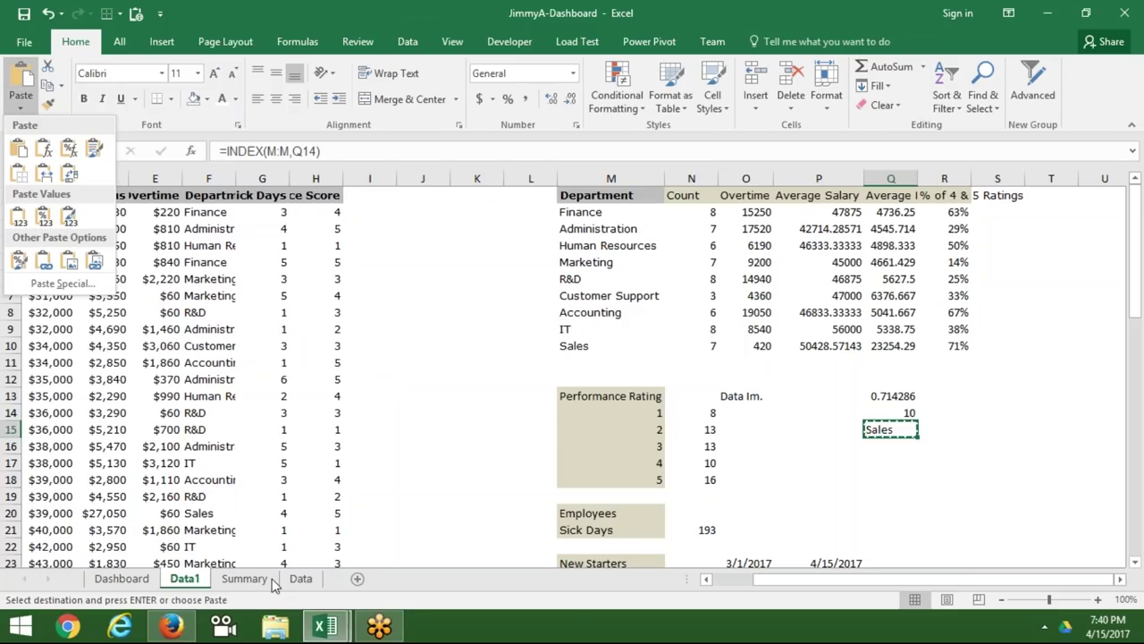
click(296, 587)
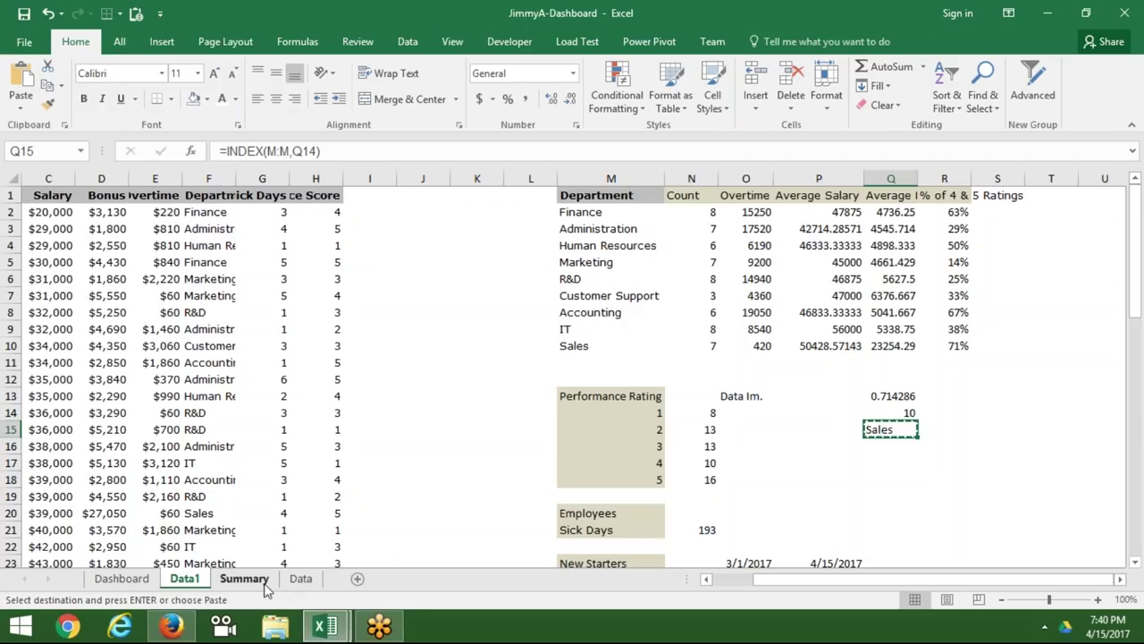
click(264, 583)
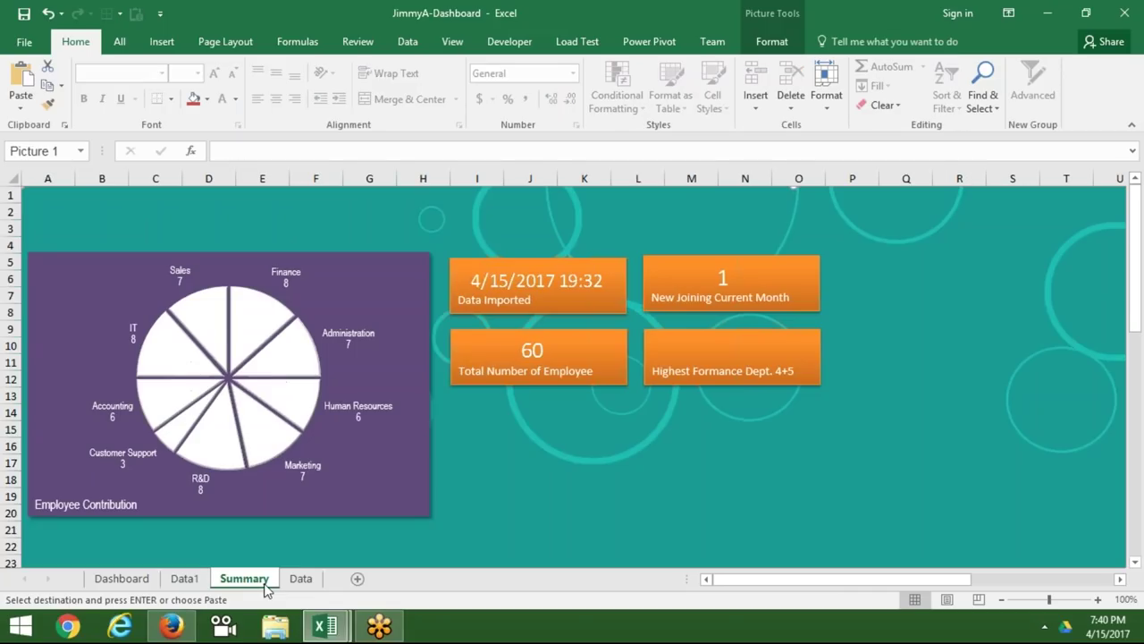
click(19, 105)
click(49, 189)
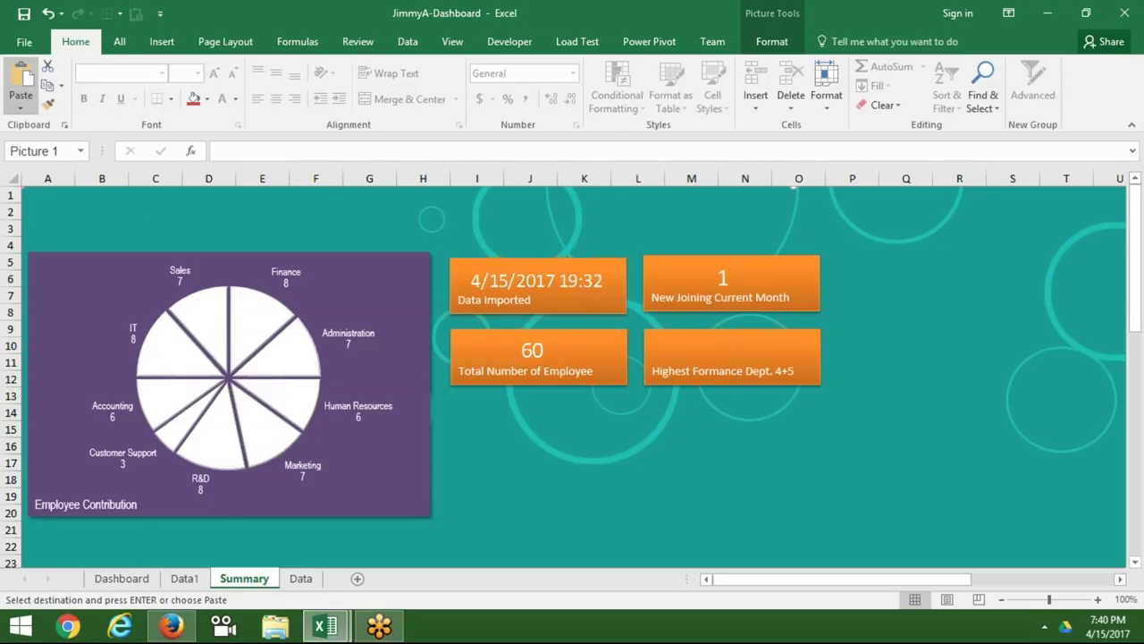
click(182, 577)
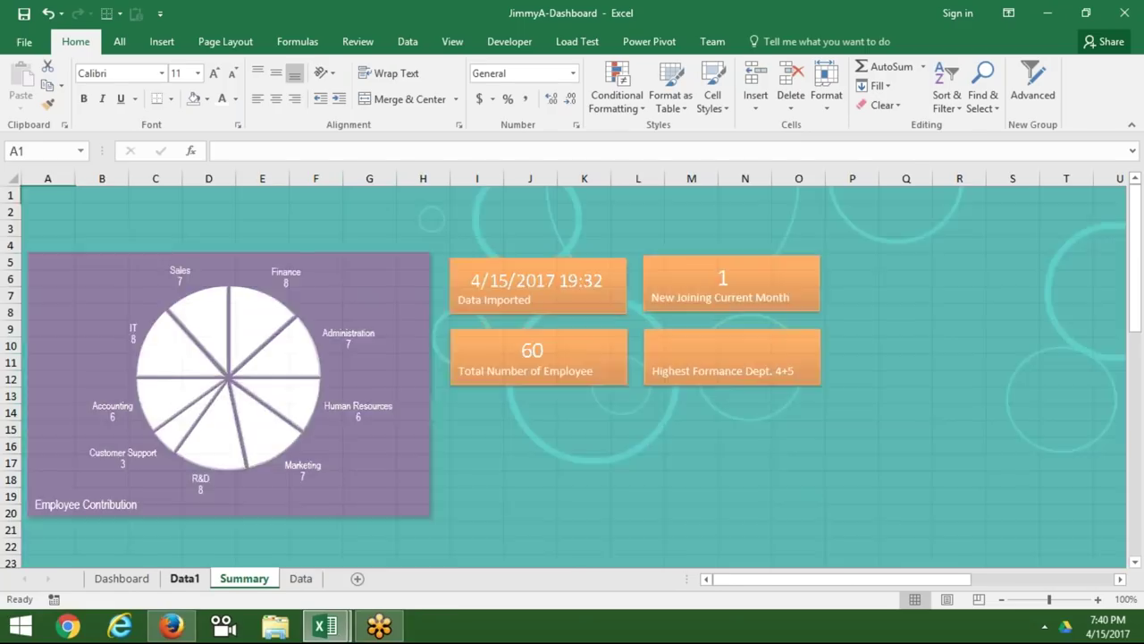
key(ctrl+c)
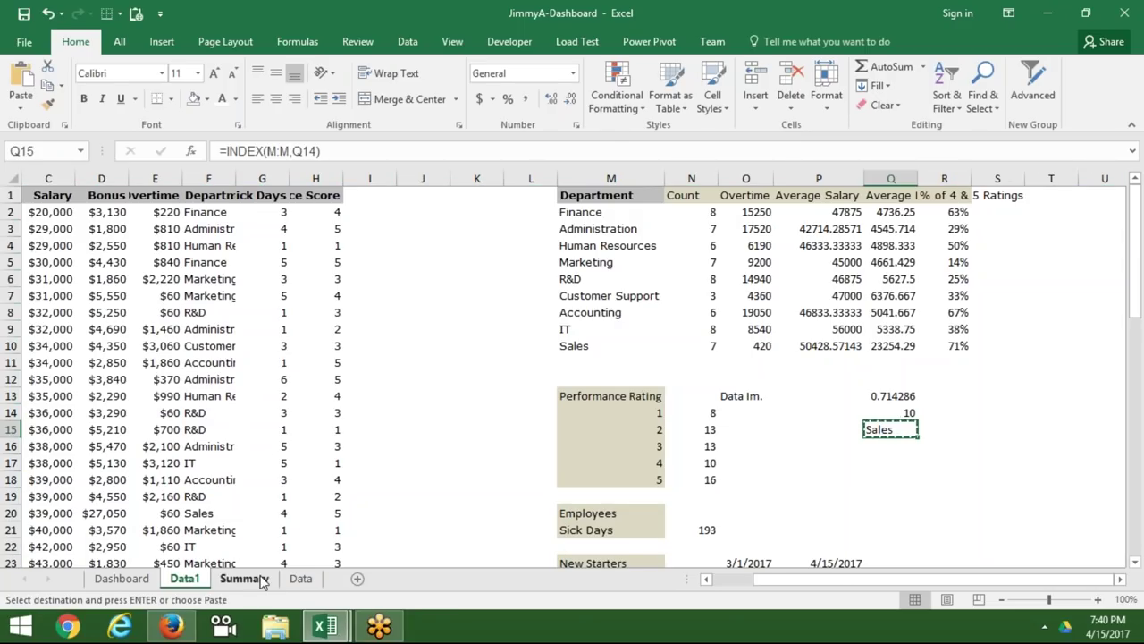
click(258, 579)
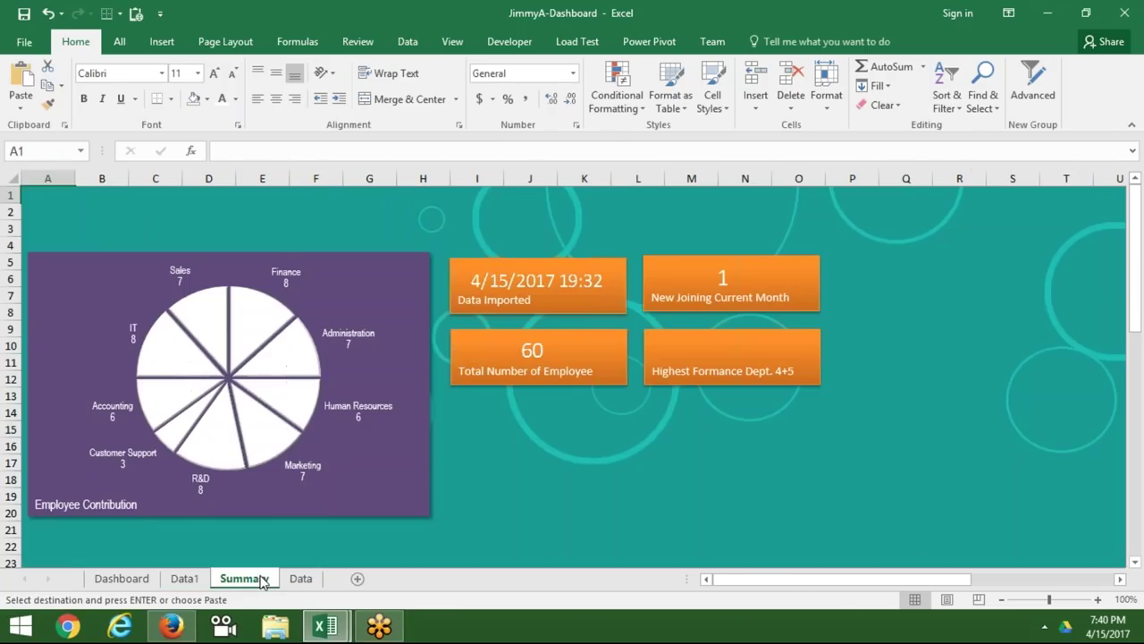
click(21, 106)
Paste Q15 as a linked picture, enlarge it and centre it in the Highest Formance Dept. box.
click(96, 259)
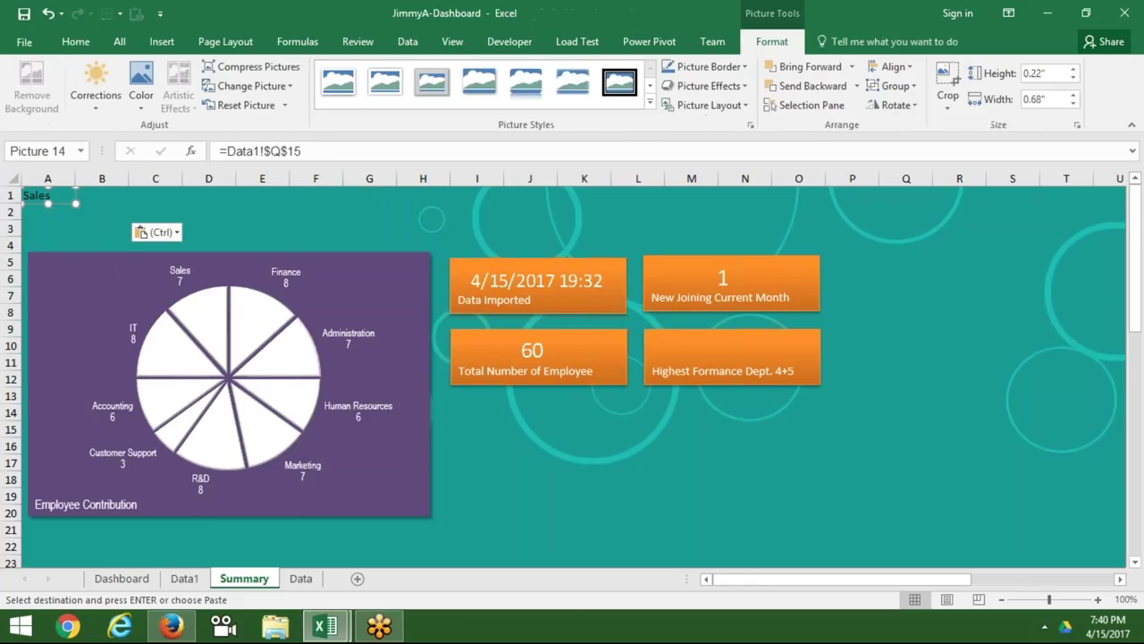
drag(74, 210, 750, 356)
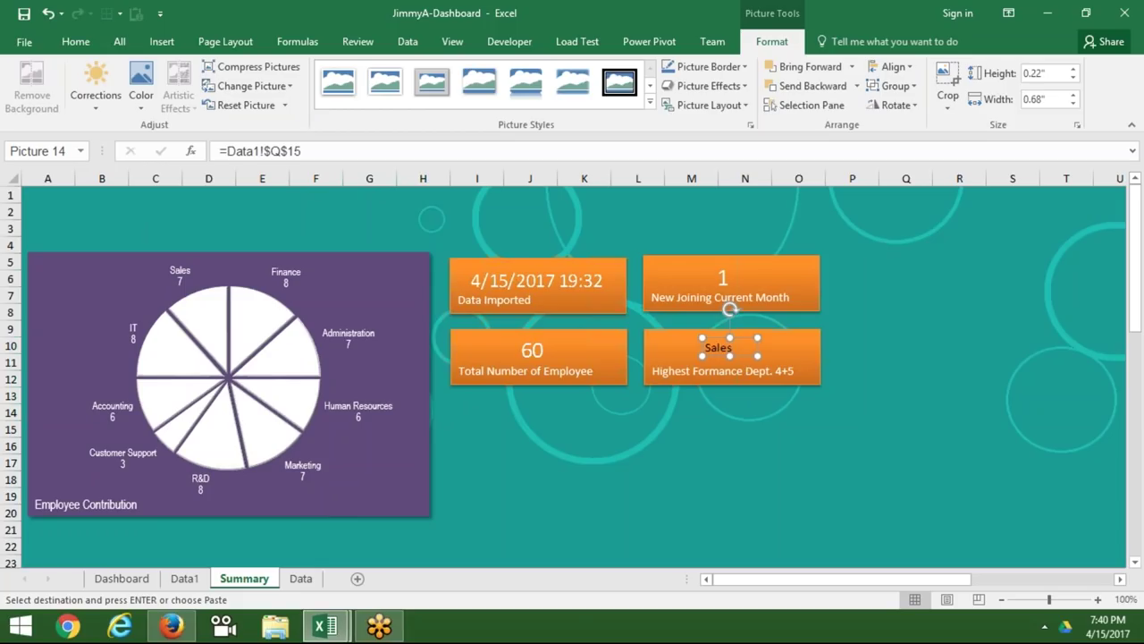
key(Down)
key(Right)
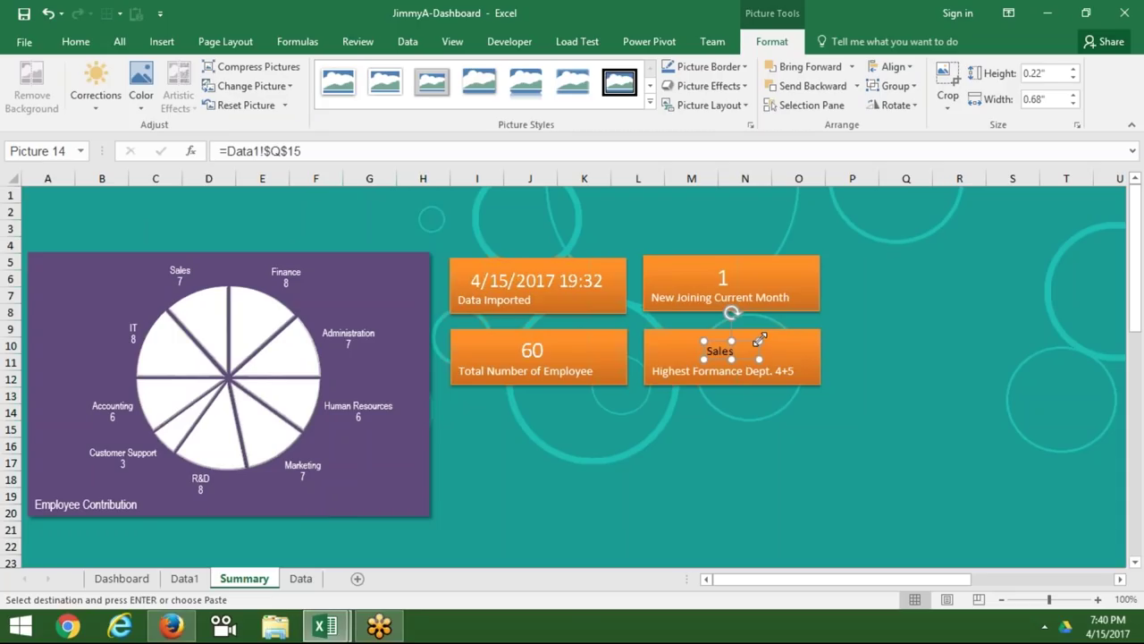
ctrl+drag(759, 340, 790, 331)
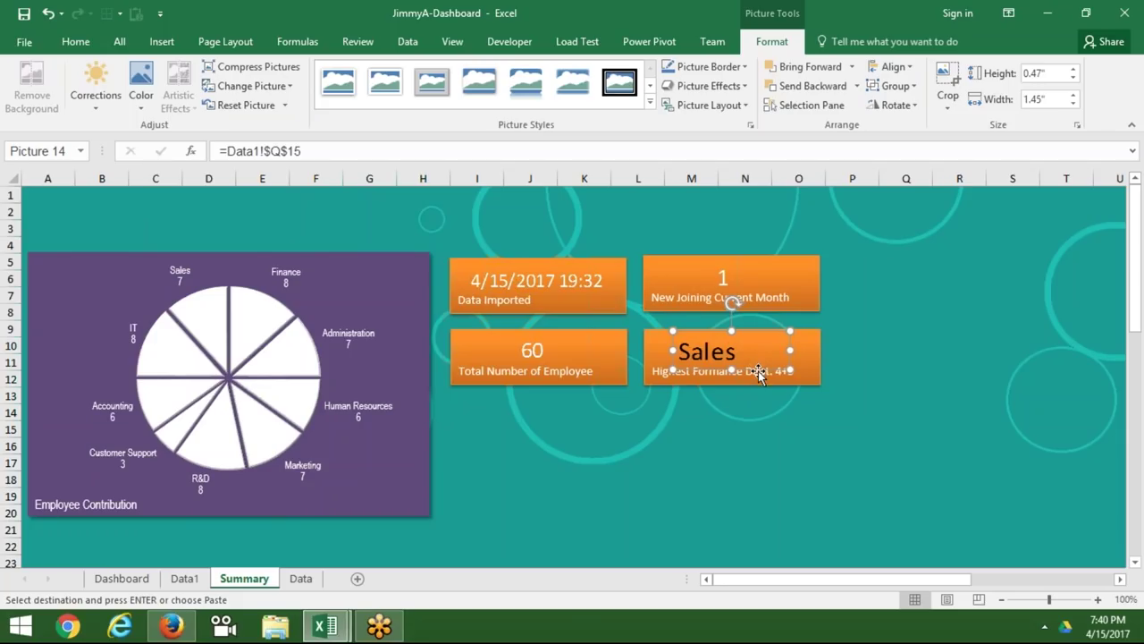
drag(758, 371, 768, 370)
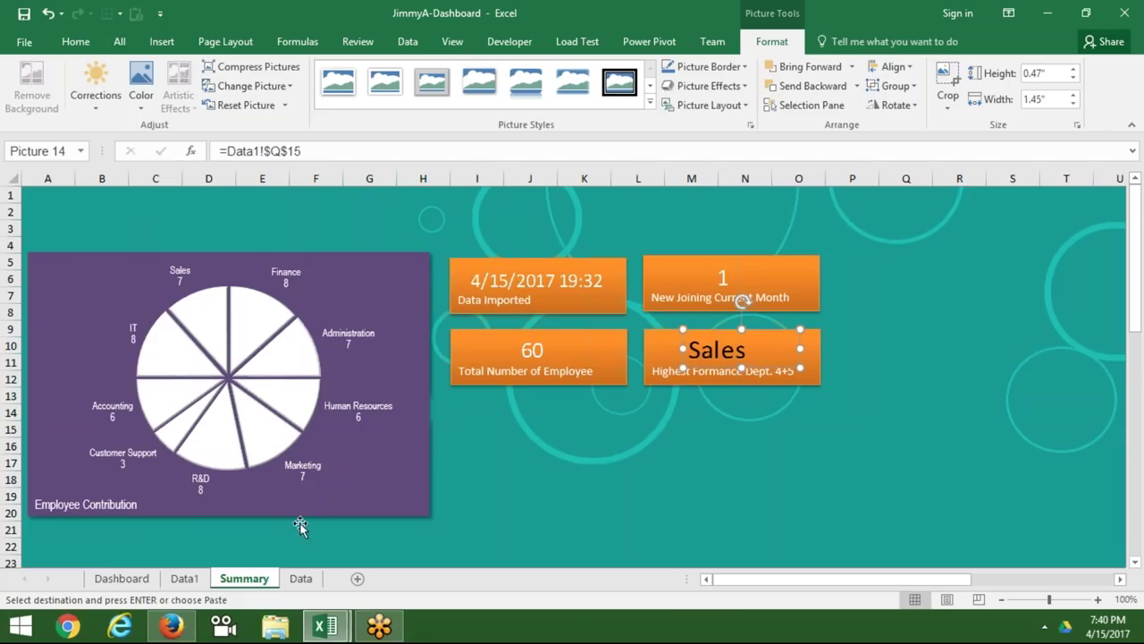
Make Q15's Sales text white on Data1, comparing with the Dashboard sheet.
click(302, 579)
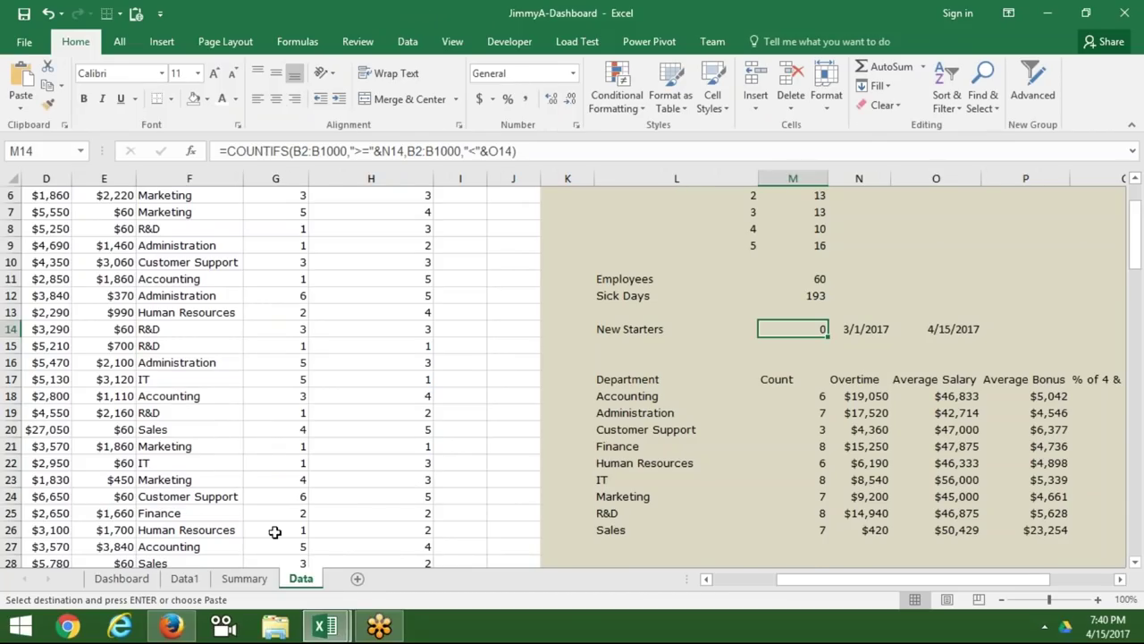
click(190, 581)
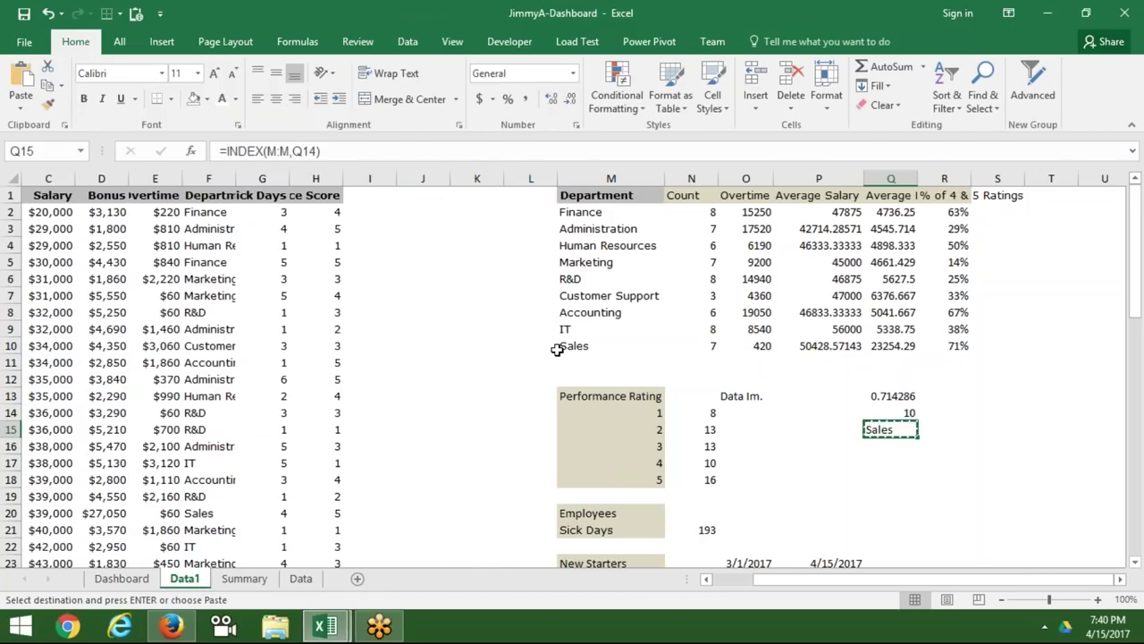
key(Escape)
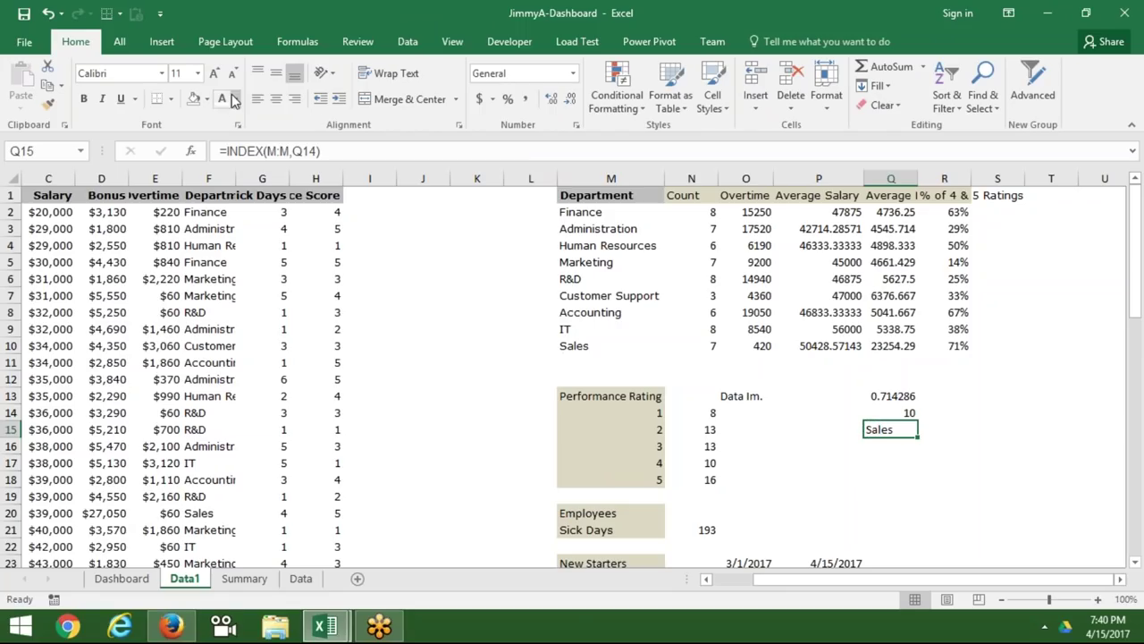
click(222, 98)
click(122, 579)
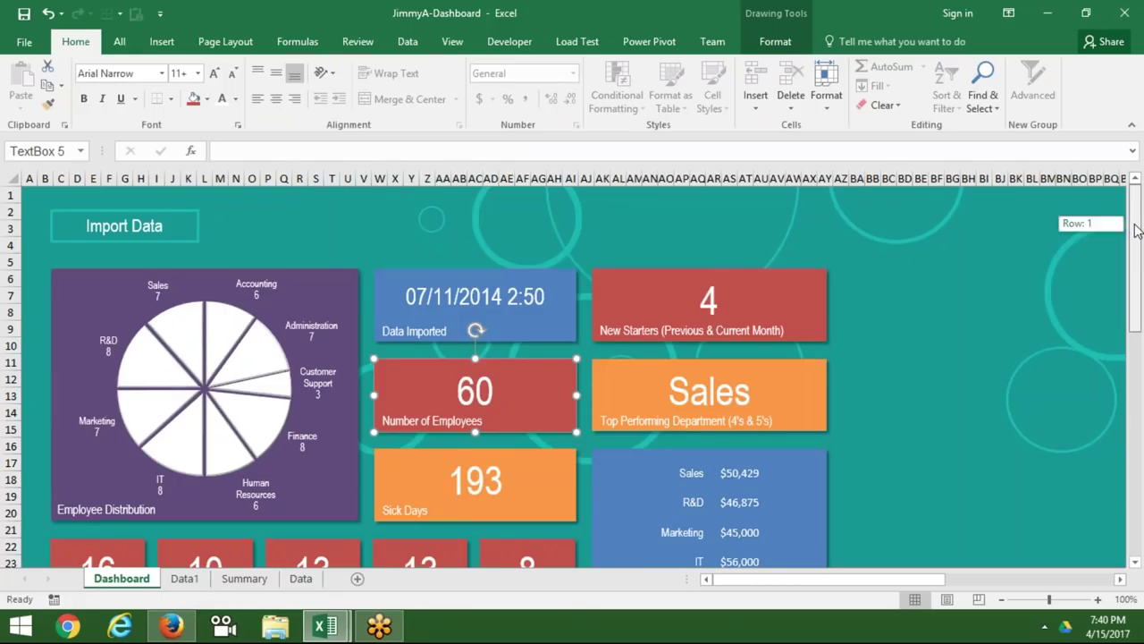
drag(1142, 217, 1142, 279)
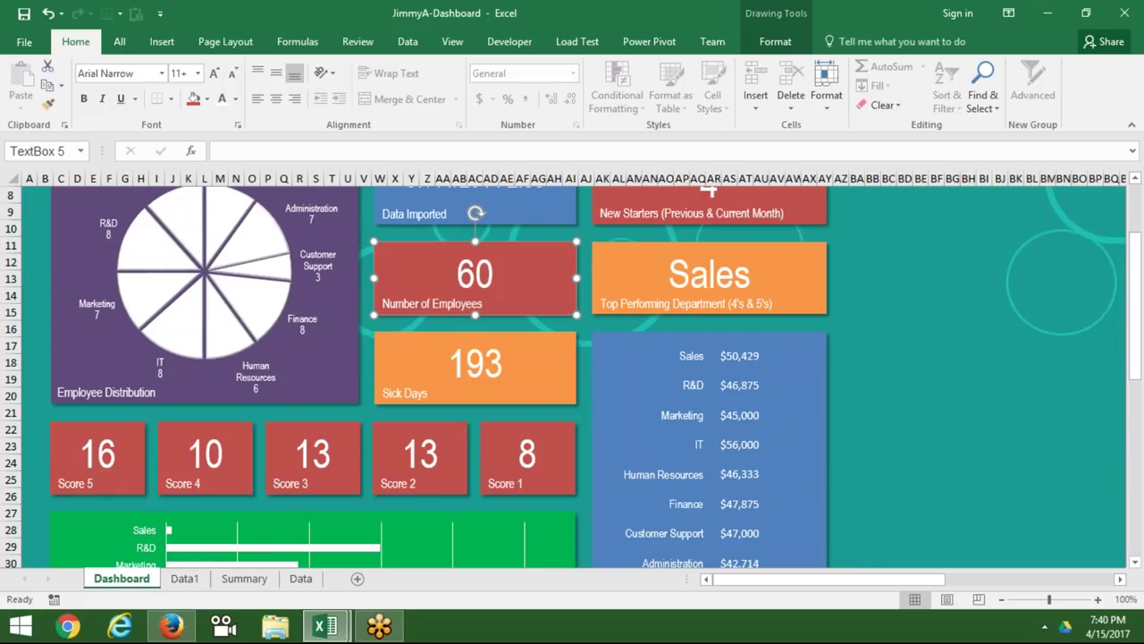
click(199, 578)
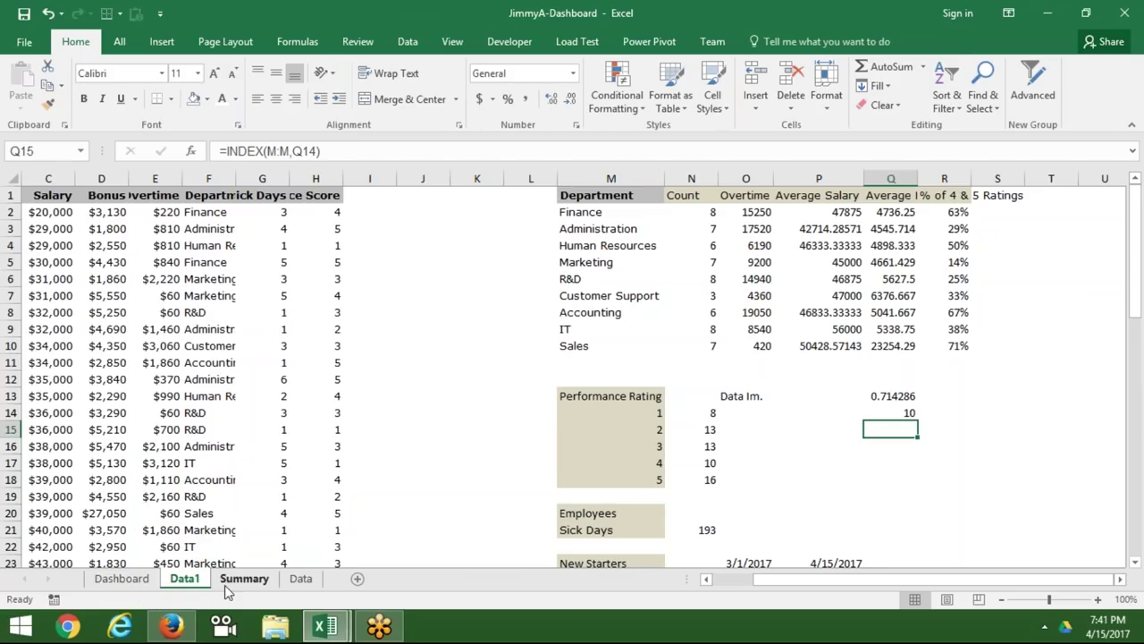
Ctrl-drag a duplicate of the 60 Total Number of Employee box directly beneath it.
click(226, 581)
click(491, 483)
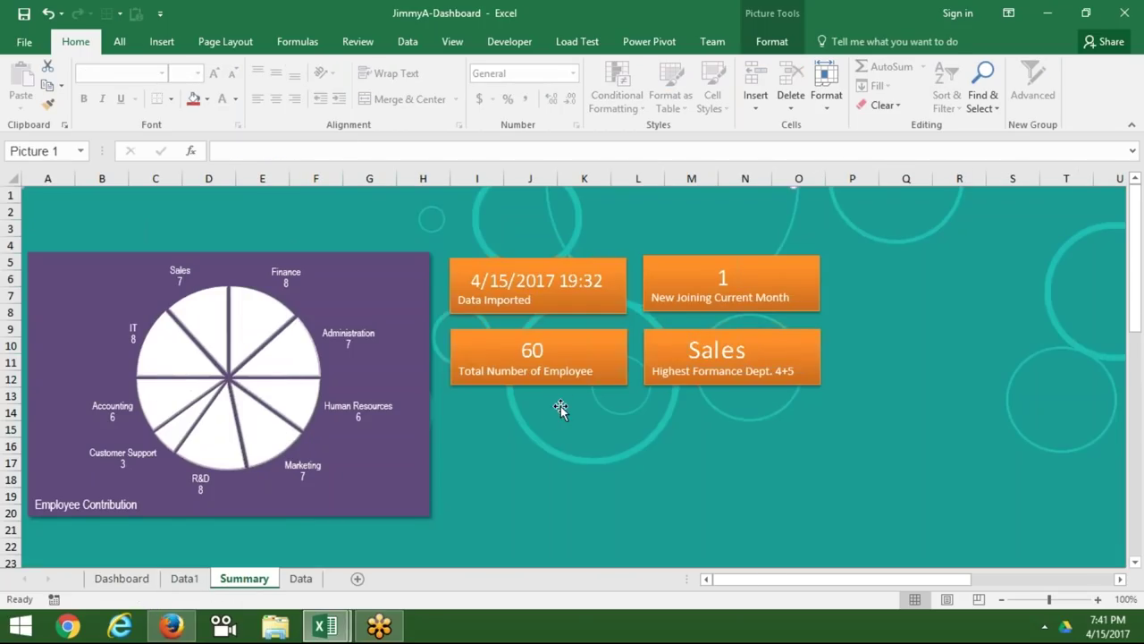
click(549, 358)
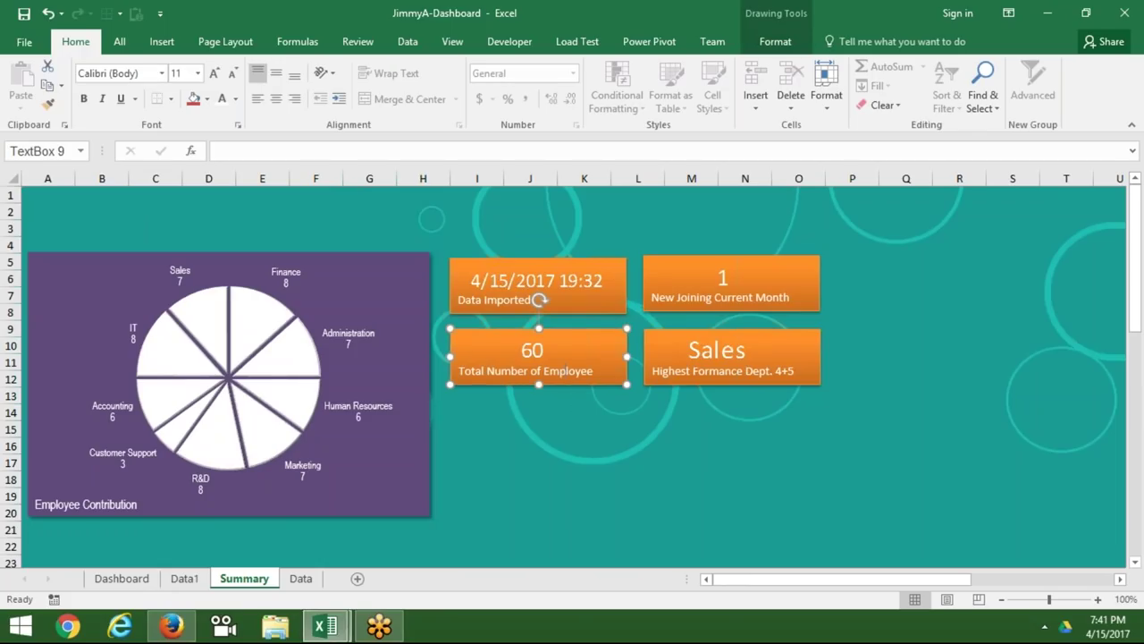
click(569, 416)
click(621, 382)
key(Escape)
click(620, 386)
drag(614, 387, 617, 456)
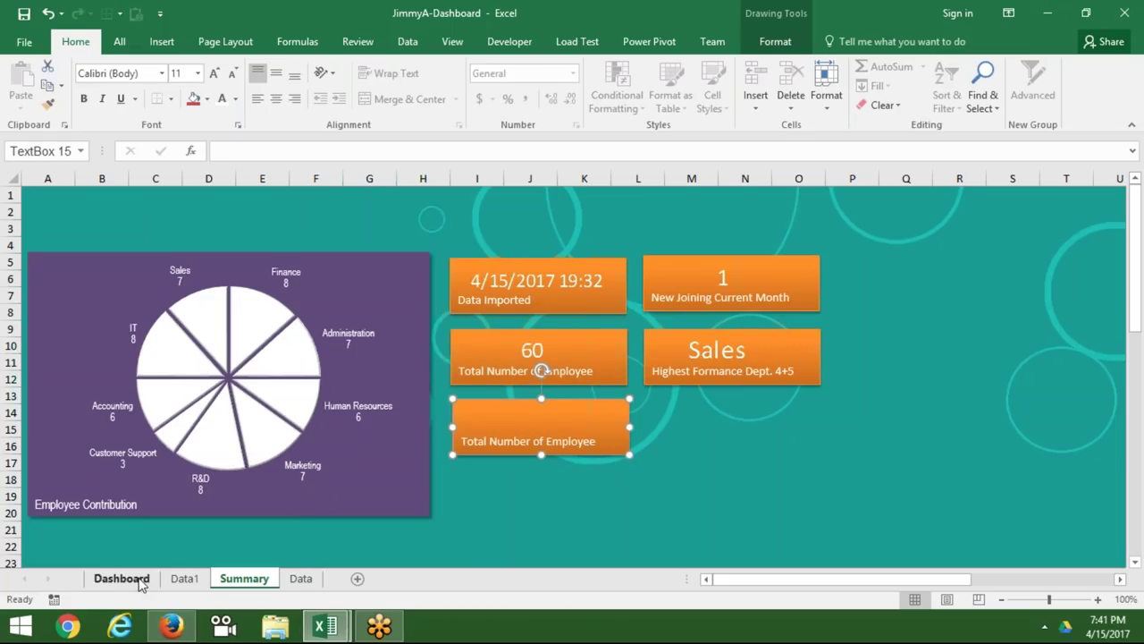
click(122, 578)
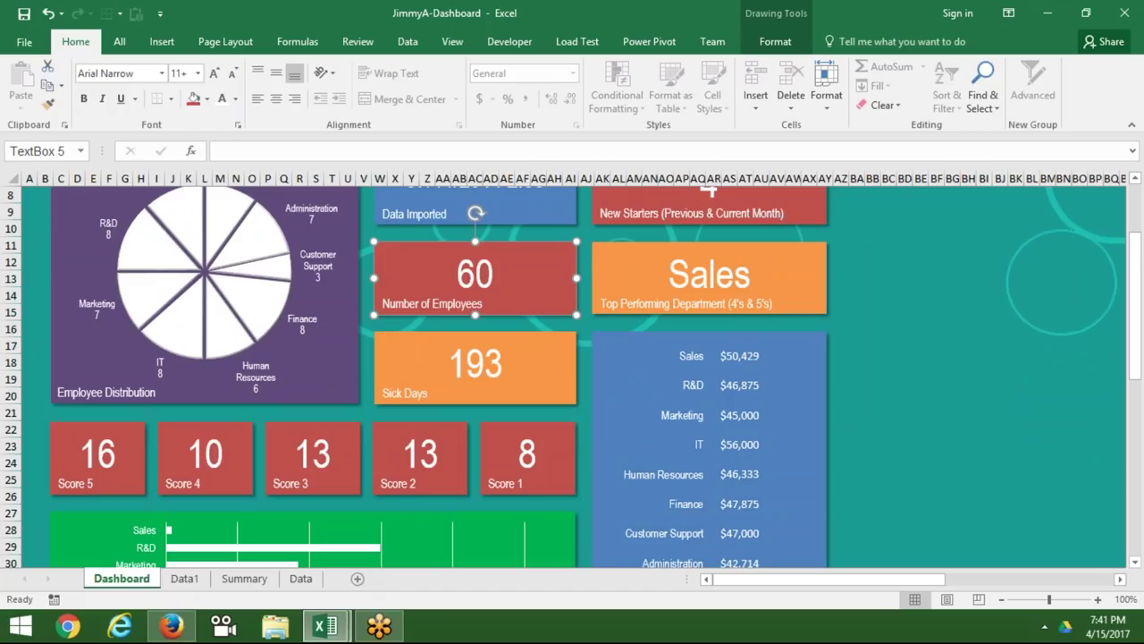
Copy the Sick Days total from the Data sheet's M12 and check the paste options on Summary.
click(297, 580)
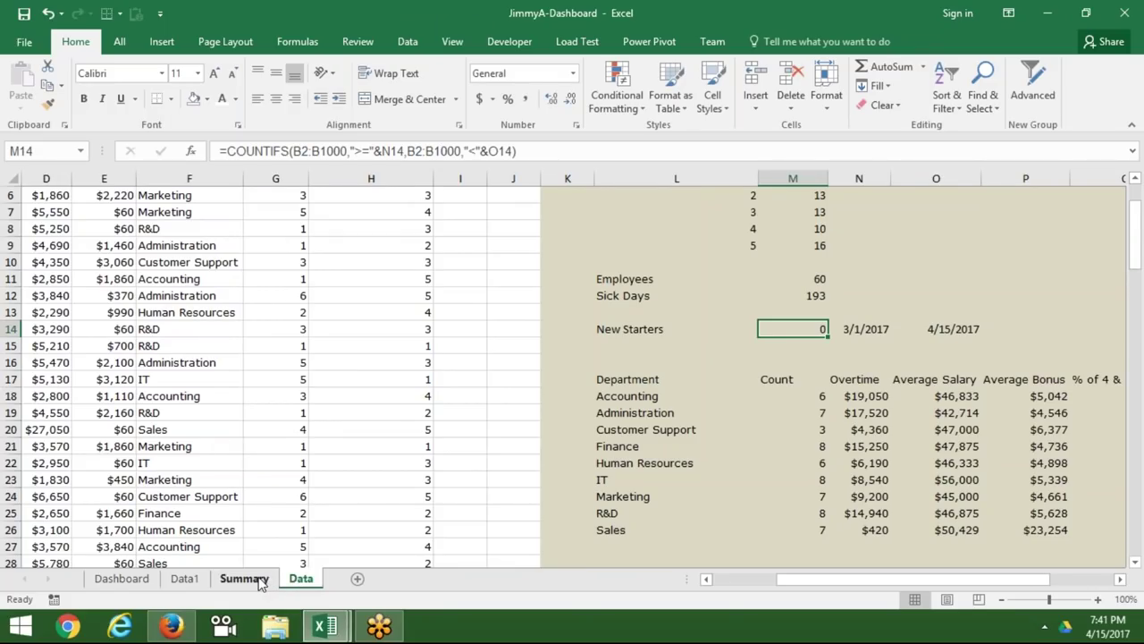
click(245, 580)
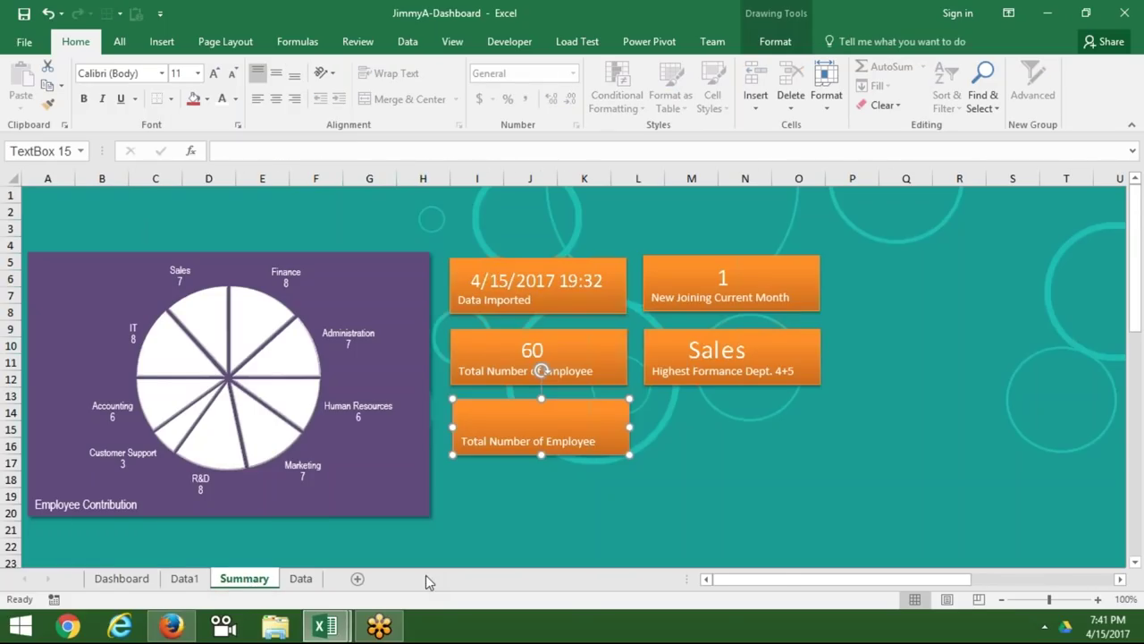
click(298, 579)
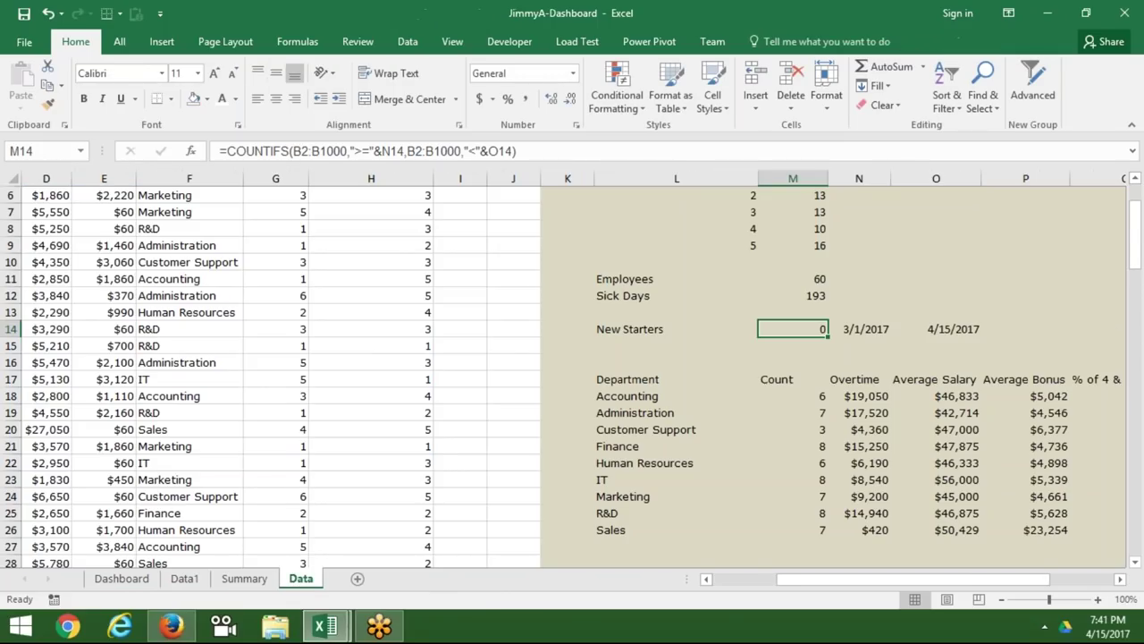
click(819, 294)
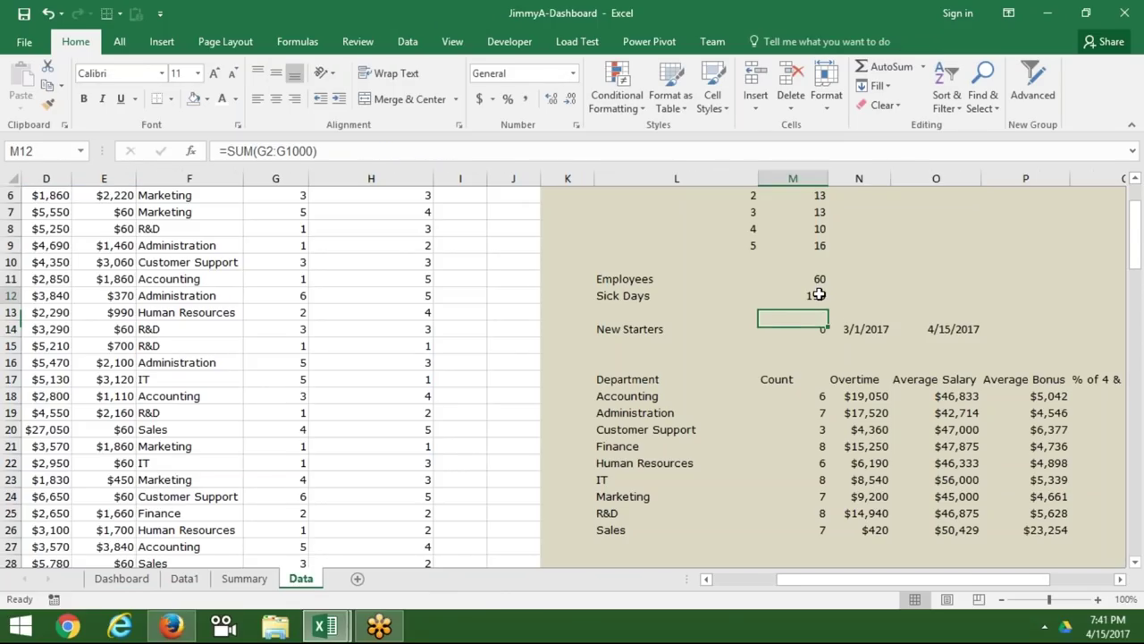
key(ctrl+c)
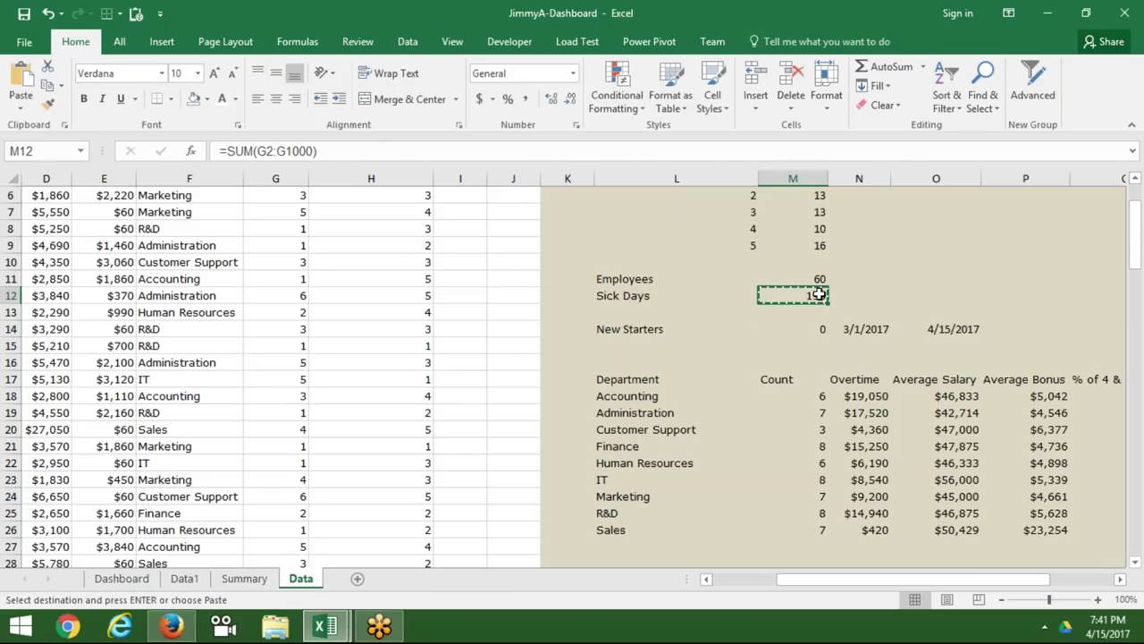
click(254, 579)
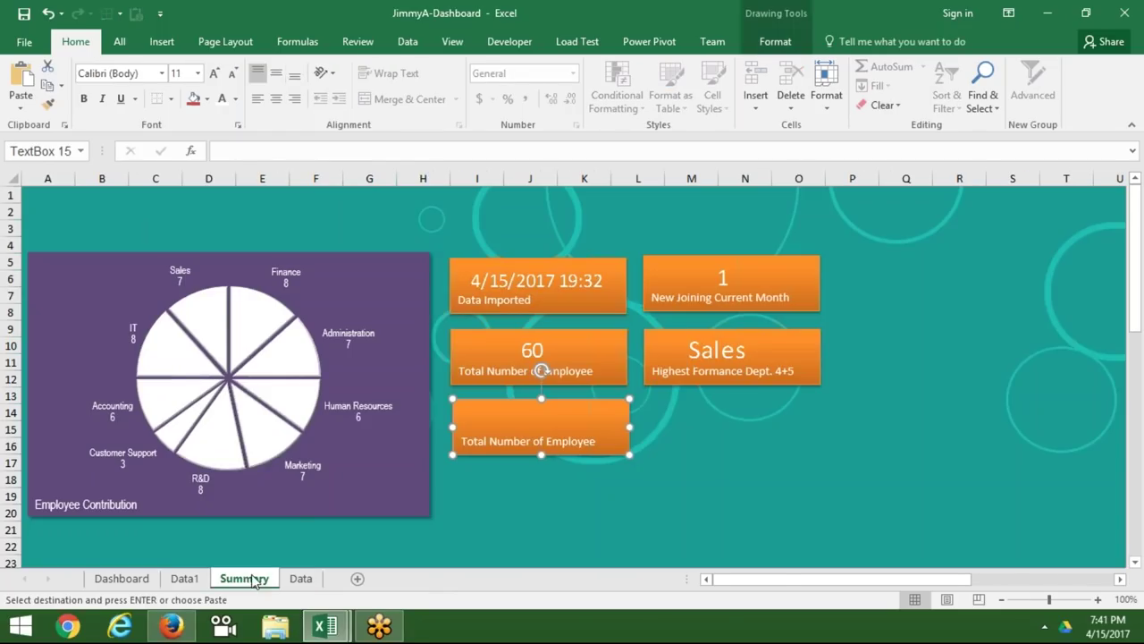
click(30, 110)
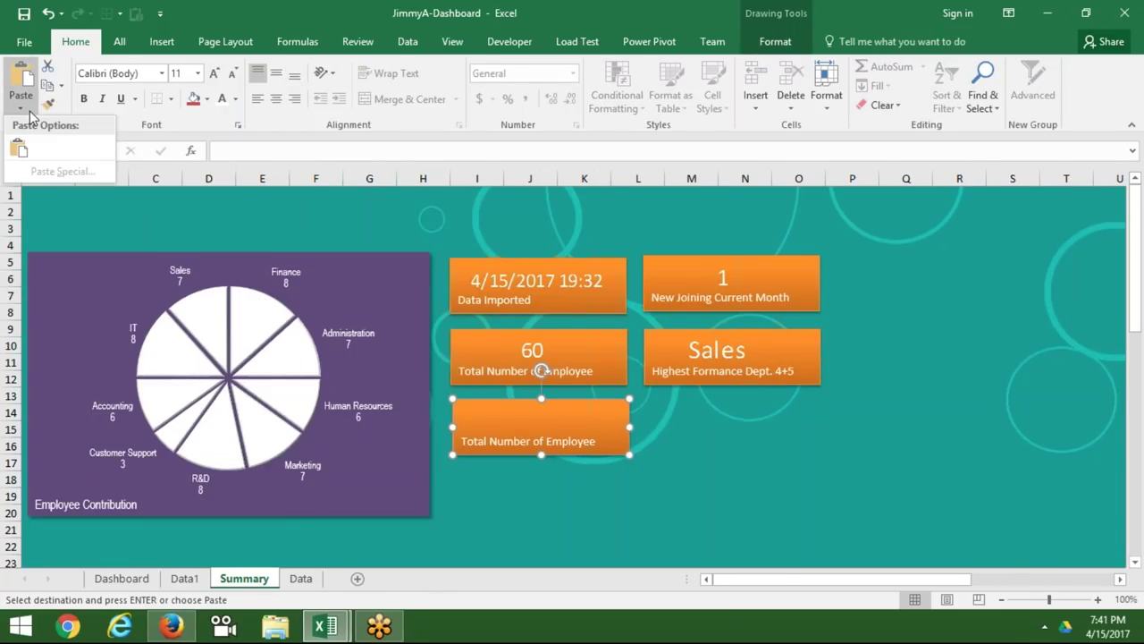
click(19, 149)
key(Escape)
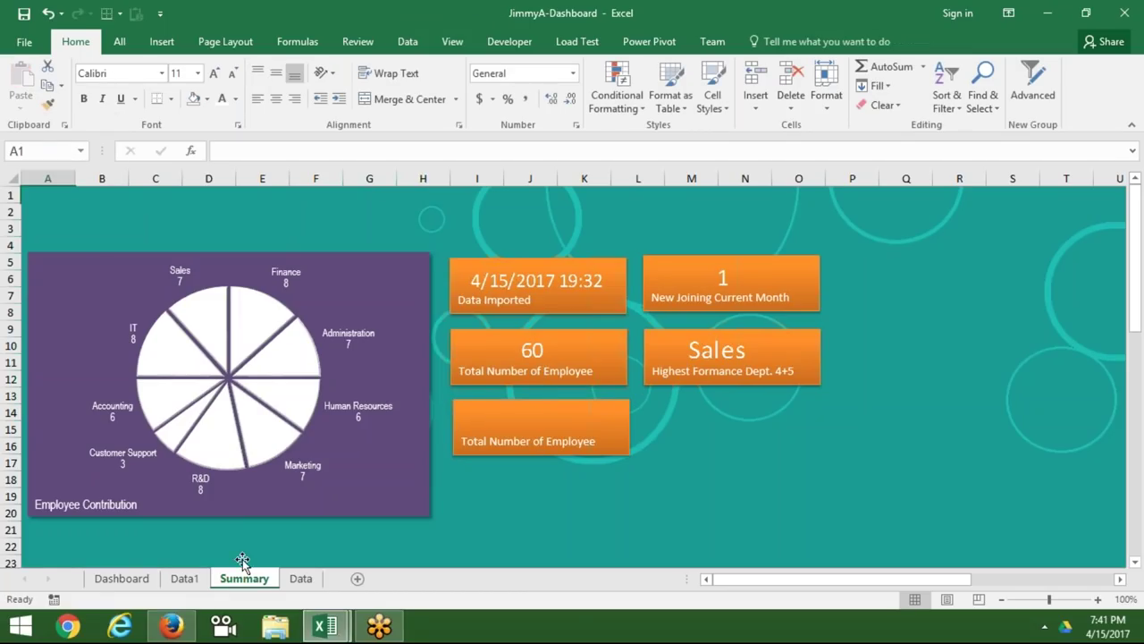
Copy the Sick Days total of 193 from Data1 cell N21 instead.
click(298, 581)
key(ctrl+c)
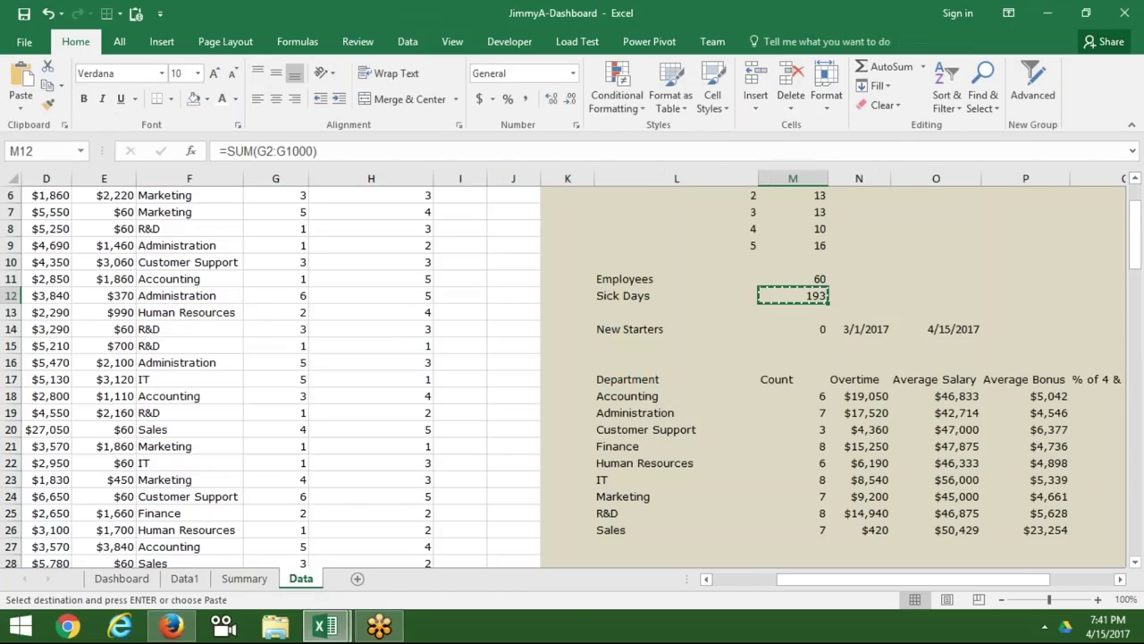
click(25, 108)
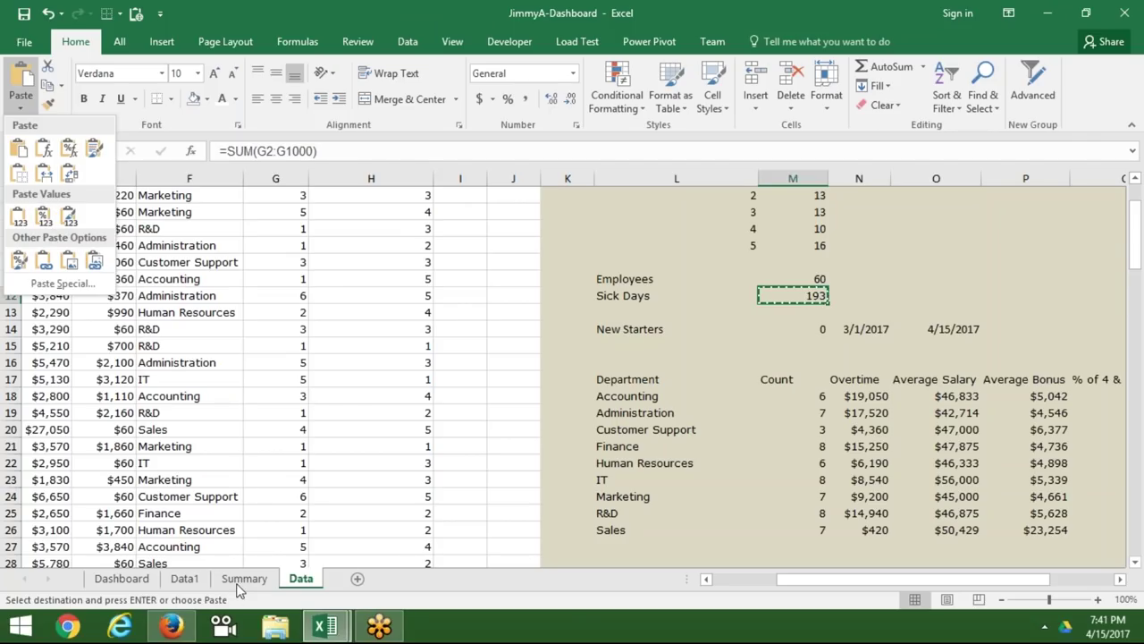
click(198, 582)
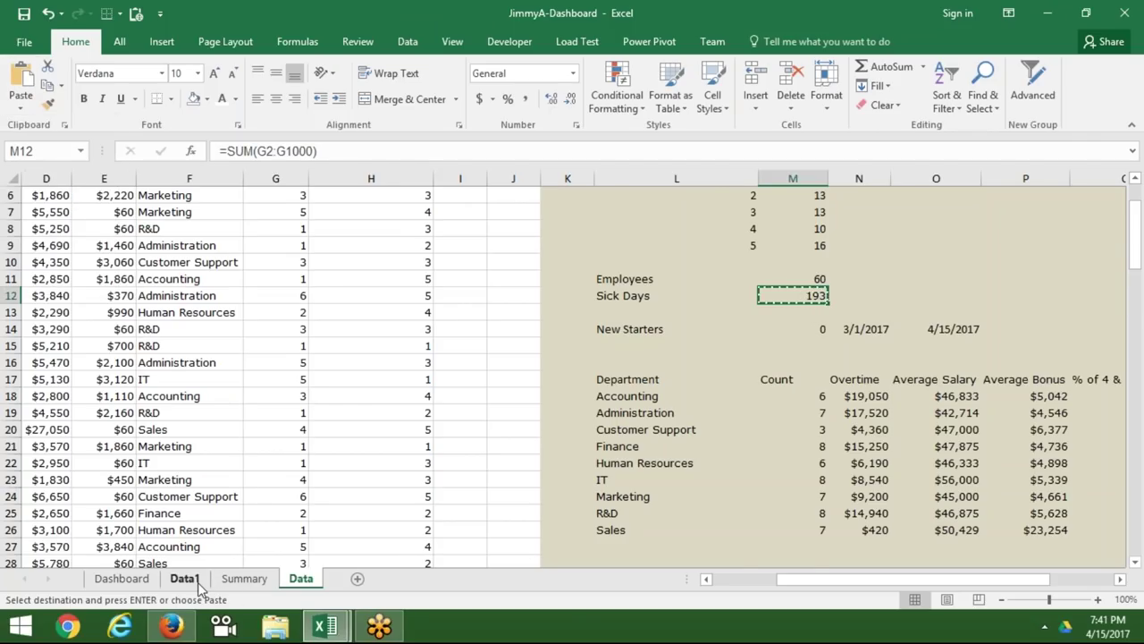
click(197, 582)
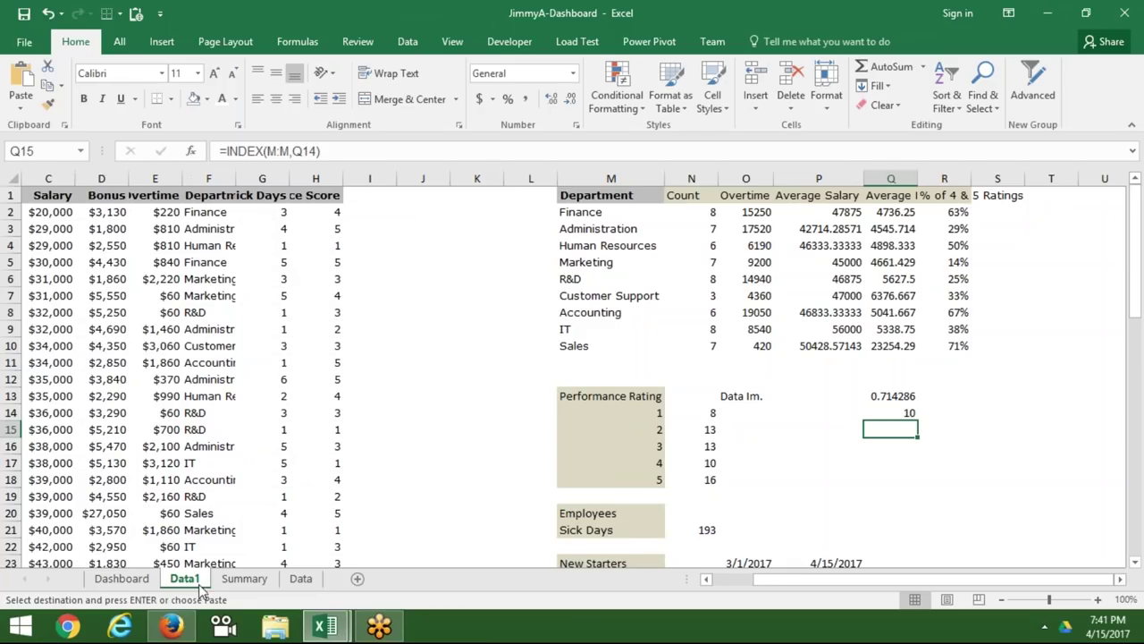
click(709, 529)
key(ctrl+c)
Paste N21 as a linked picture and enlarge the 193 across the top of the fifth orange box.
click(245, 578)
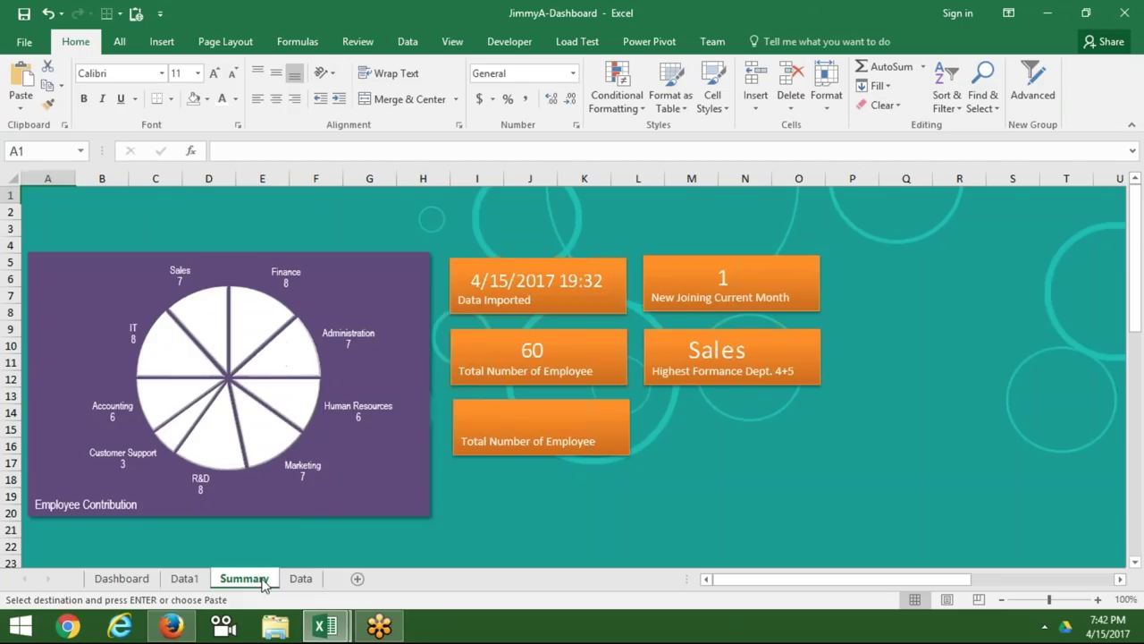
click(25, 106)
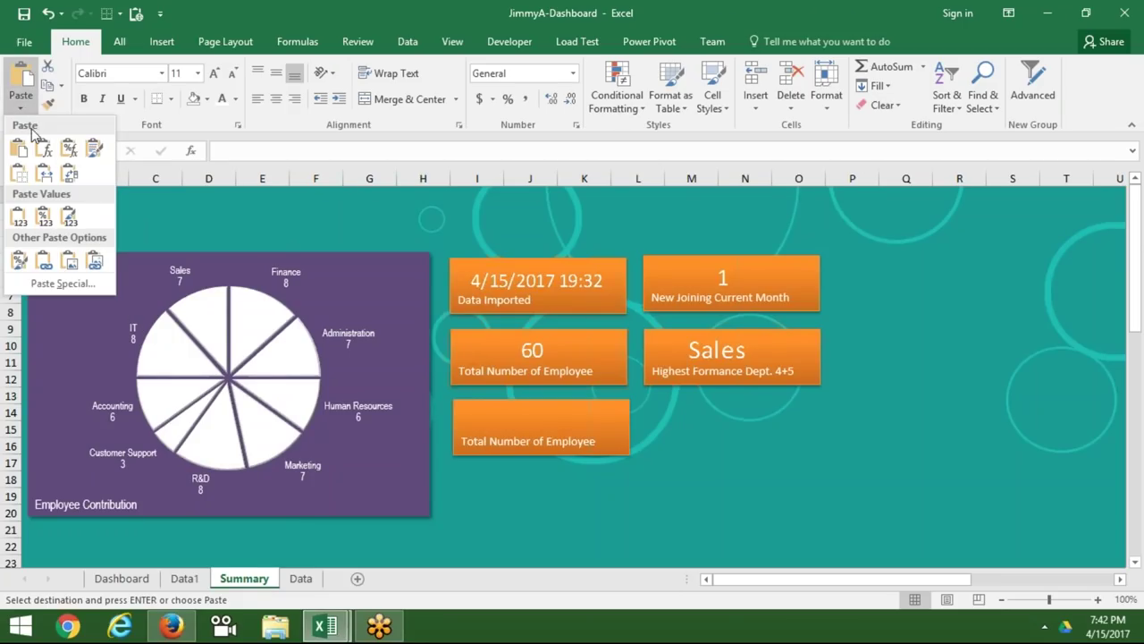
click(94, 261)
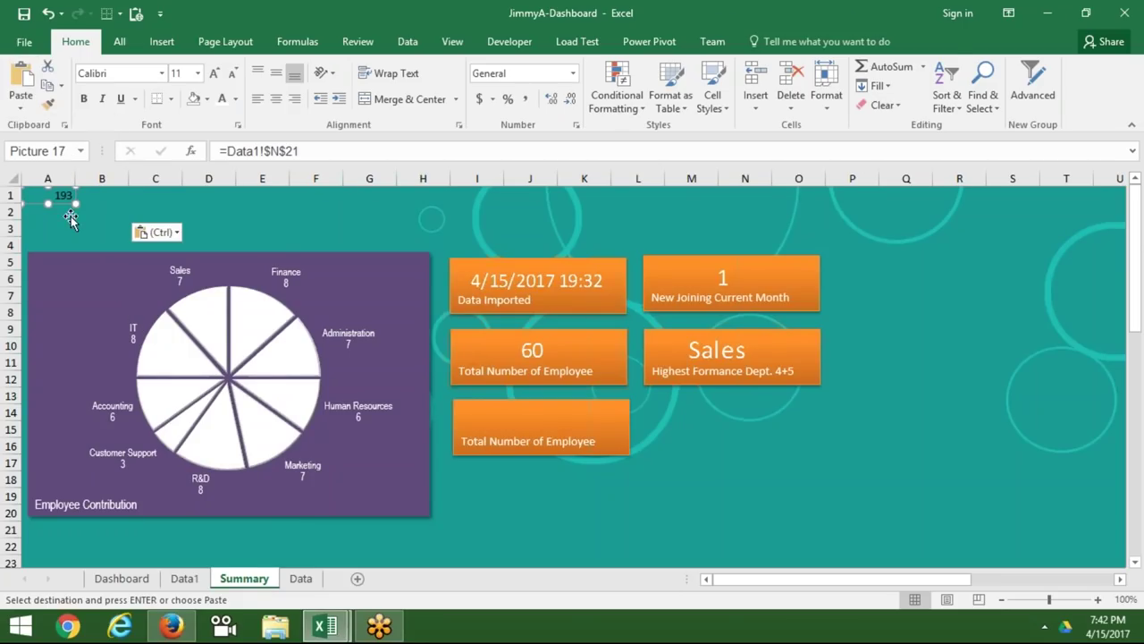
mouse_move(71, 219)
mouse_down()
mouse_move(543, 428)
mouse_move(463, 405)
mouse_up()
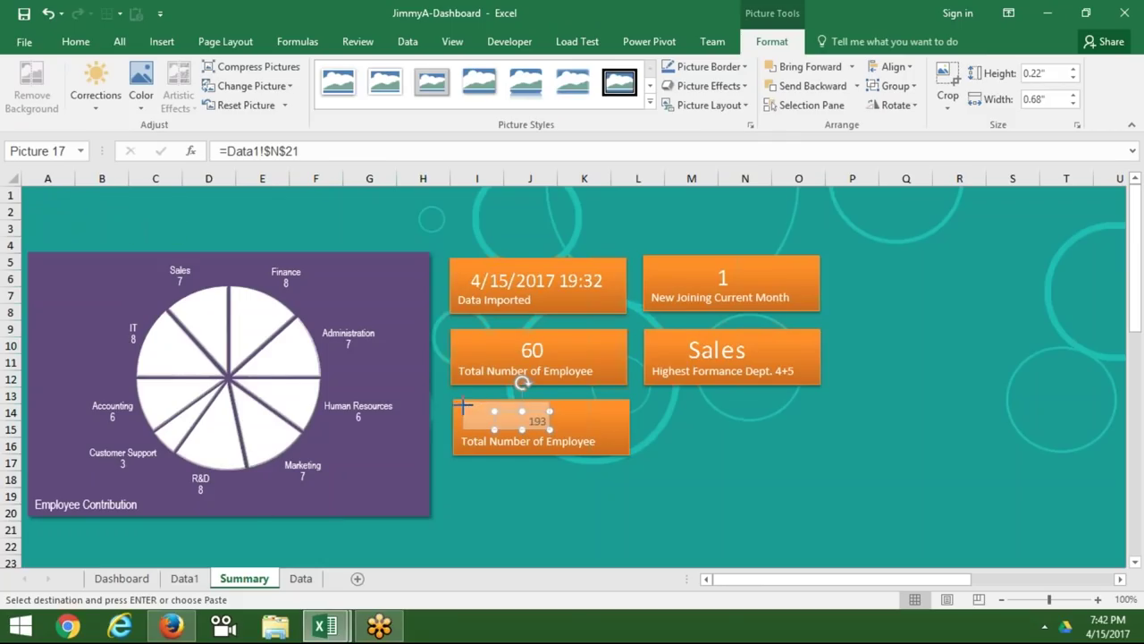
drag(553, 429, 566, 434)
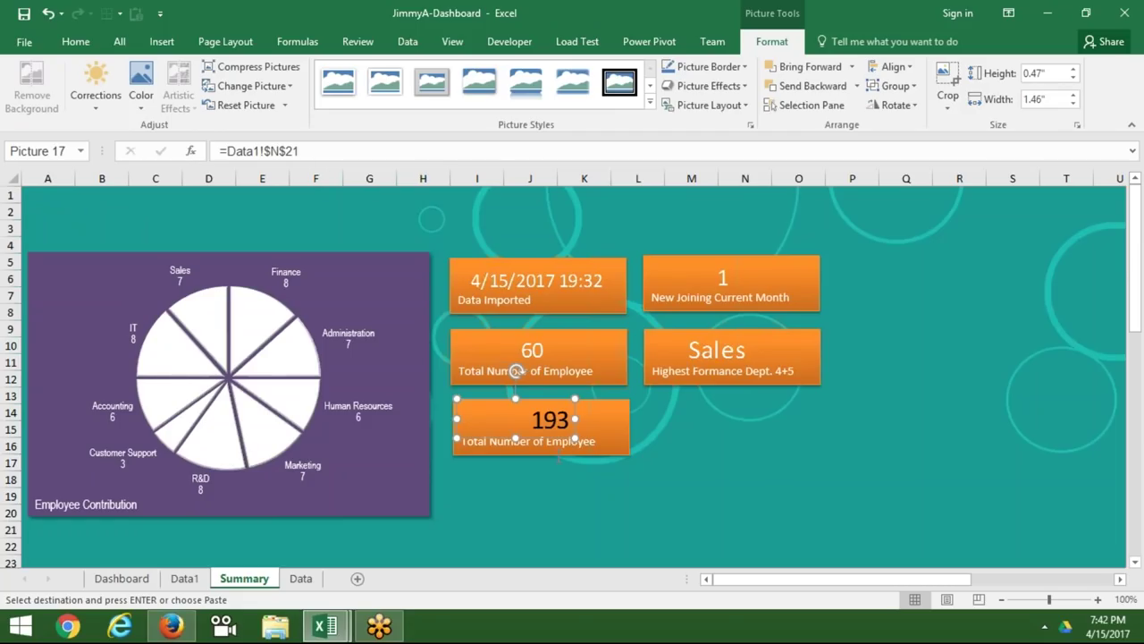
click(549, 461)
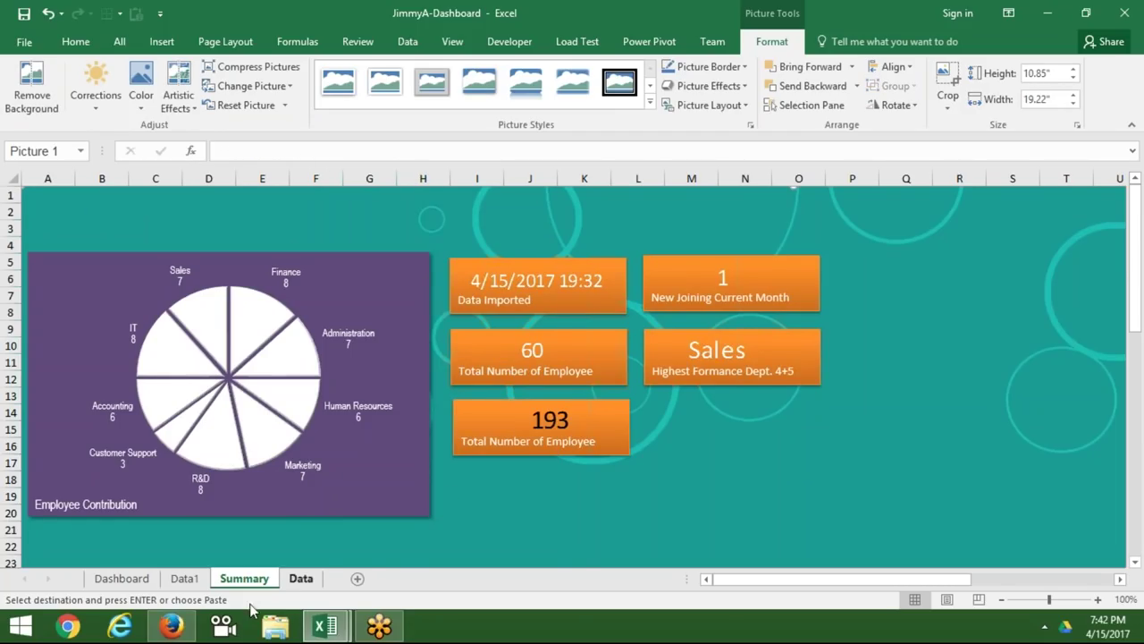
click(195, 583)
Replace the 193 box's 'Total Number of Employee' caption with 'Sick Days'.
key(Escape)
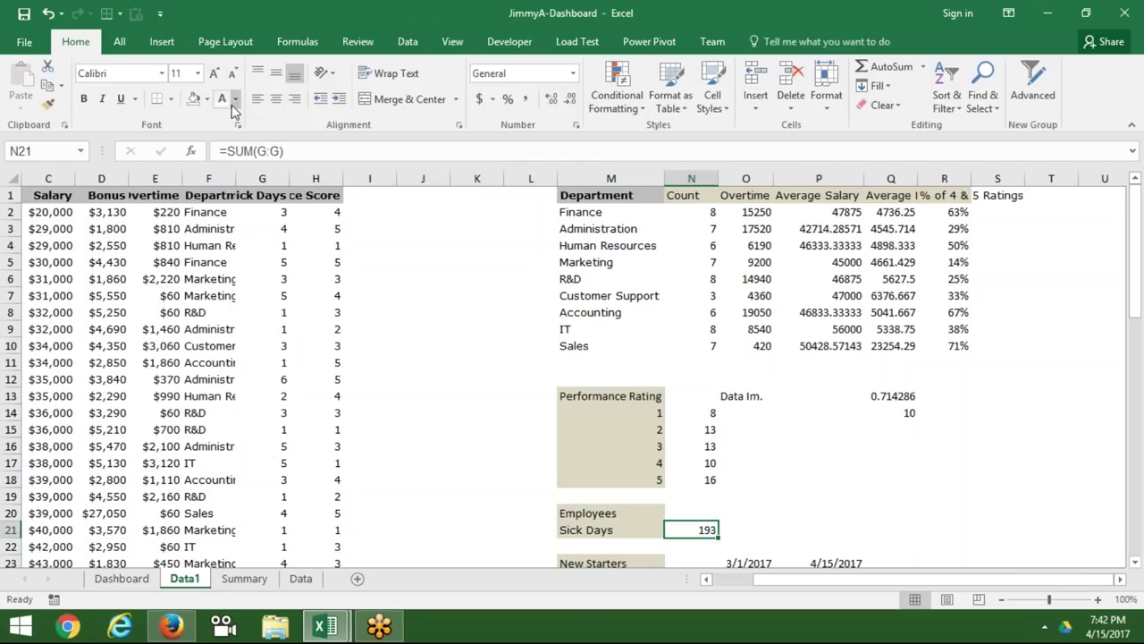
click(134, 582)
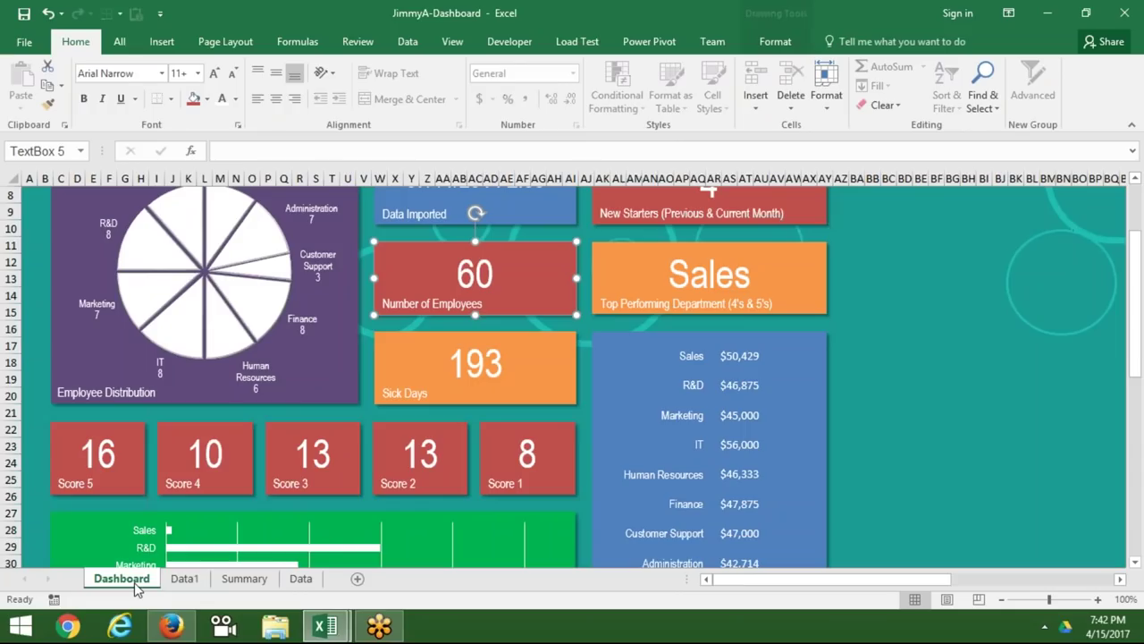
click(194, 583)
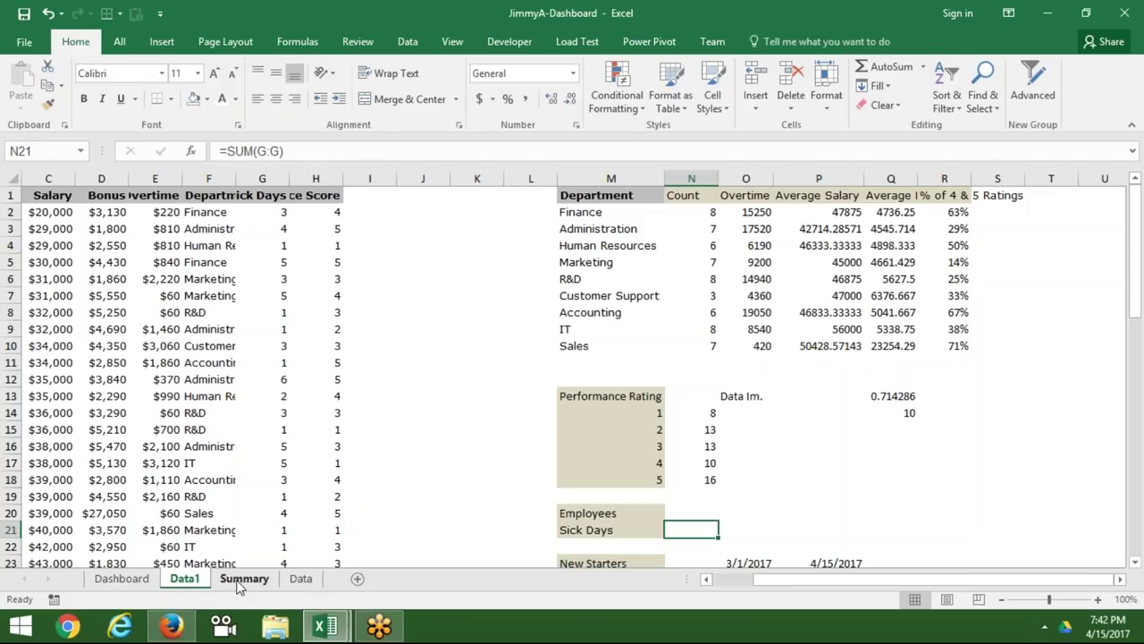
click(242, 581)
click(532, 437)
key(BackSpace)
key(BackSpace)
key(BackSpace)
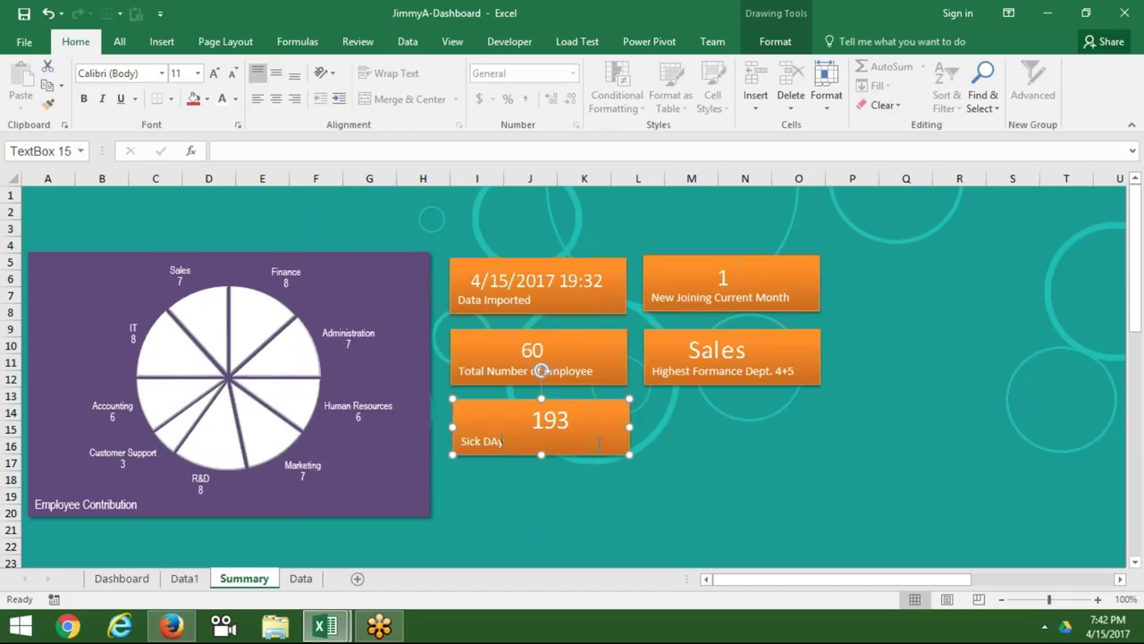
key(BackSpace)
key(BackSpace)
key(BackSpace)
text(ays)
click(497, 520)
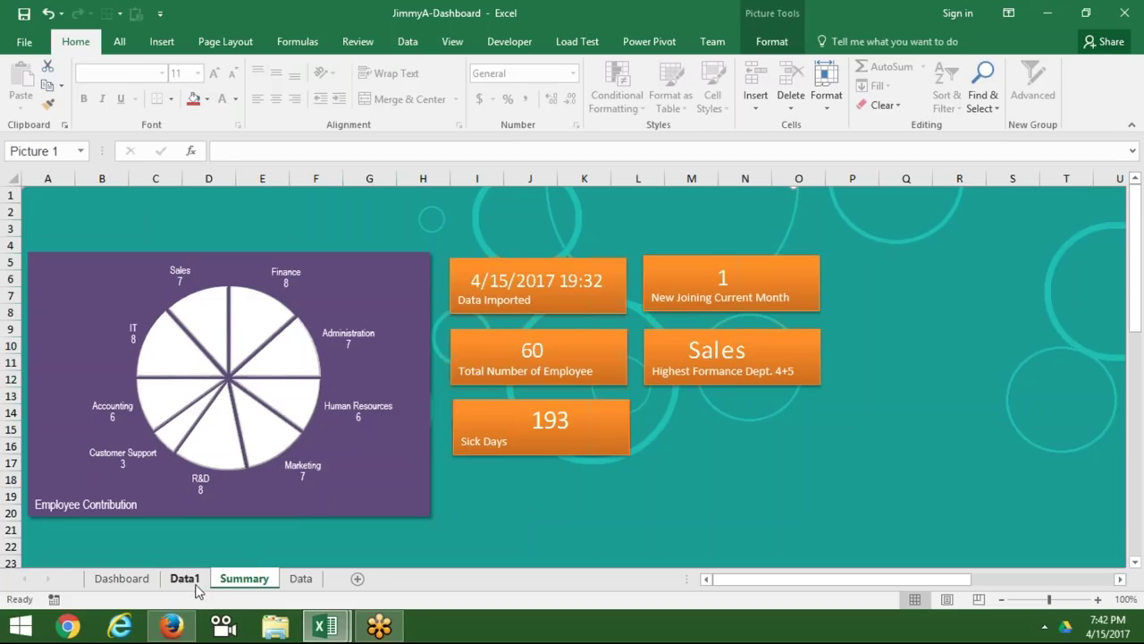
Check the New Starters value in N23 on Data1, then bring up the Dashboard sheet.
click(193, 586)
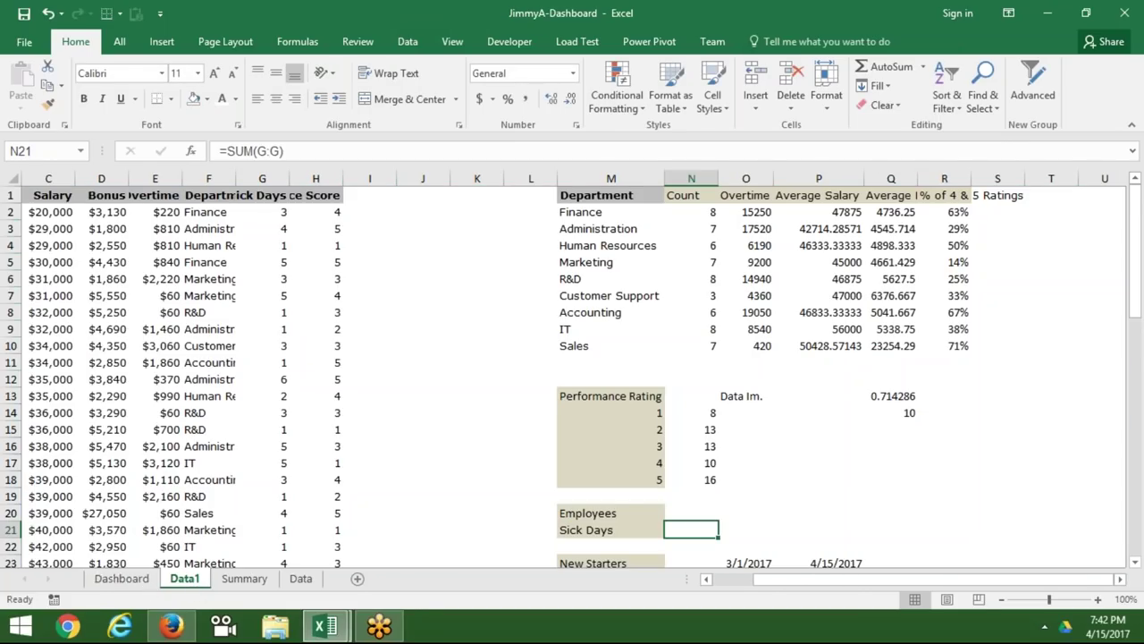
key(Down)
key(Down)
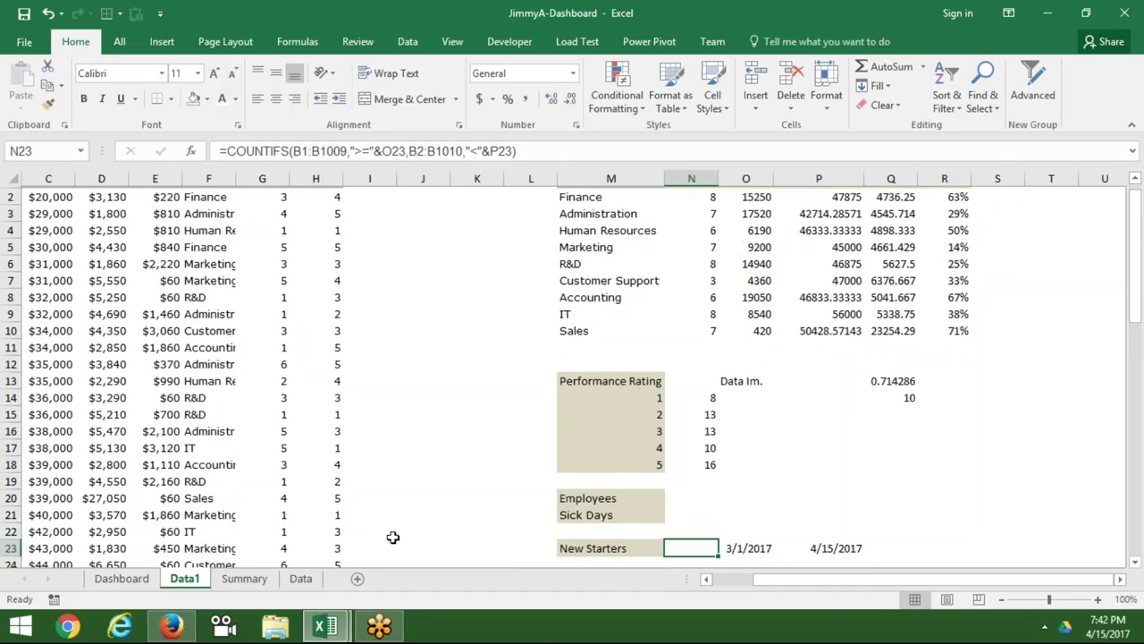
click(150, 577)
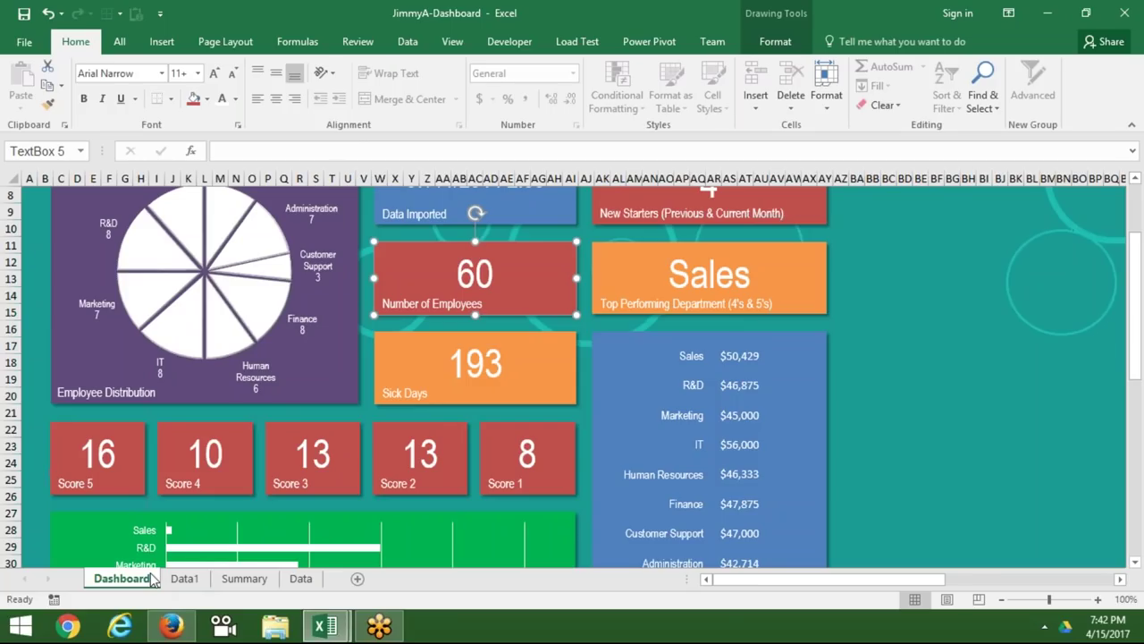
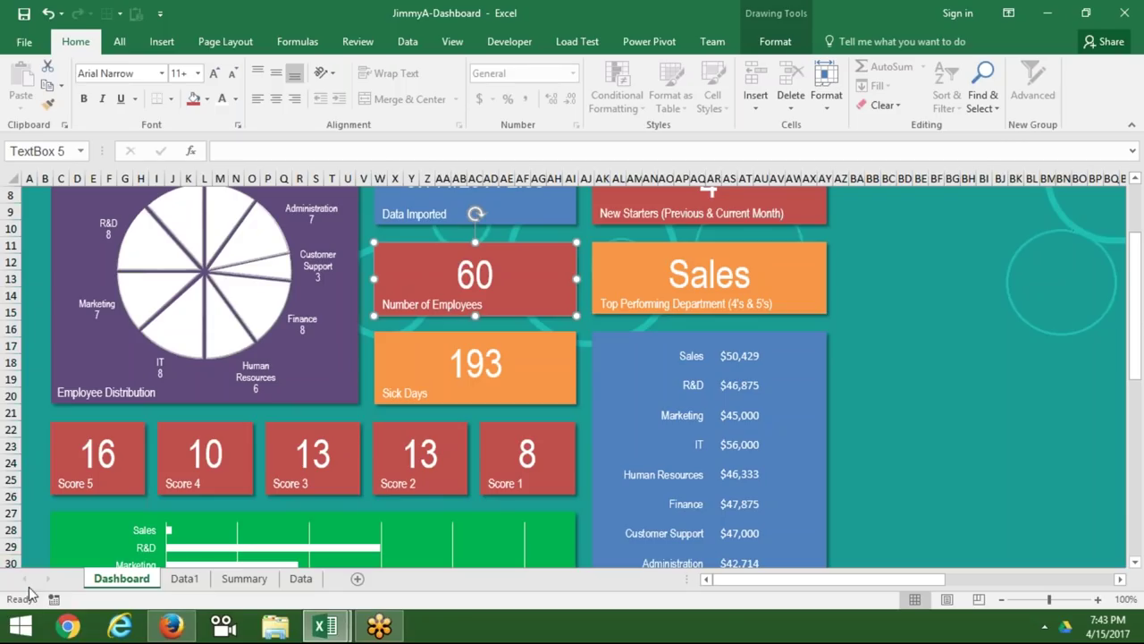
Switch to Data1 and check the department table's Count and Average Salary headings.
click(243, 581)
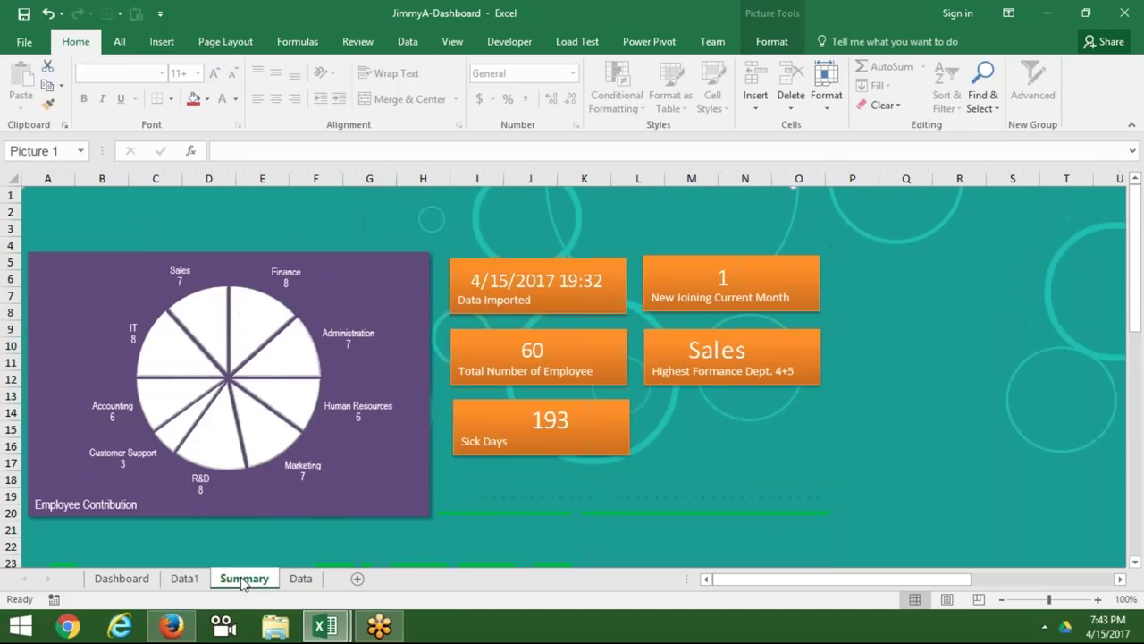
click(191, 583)
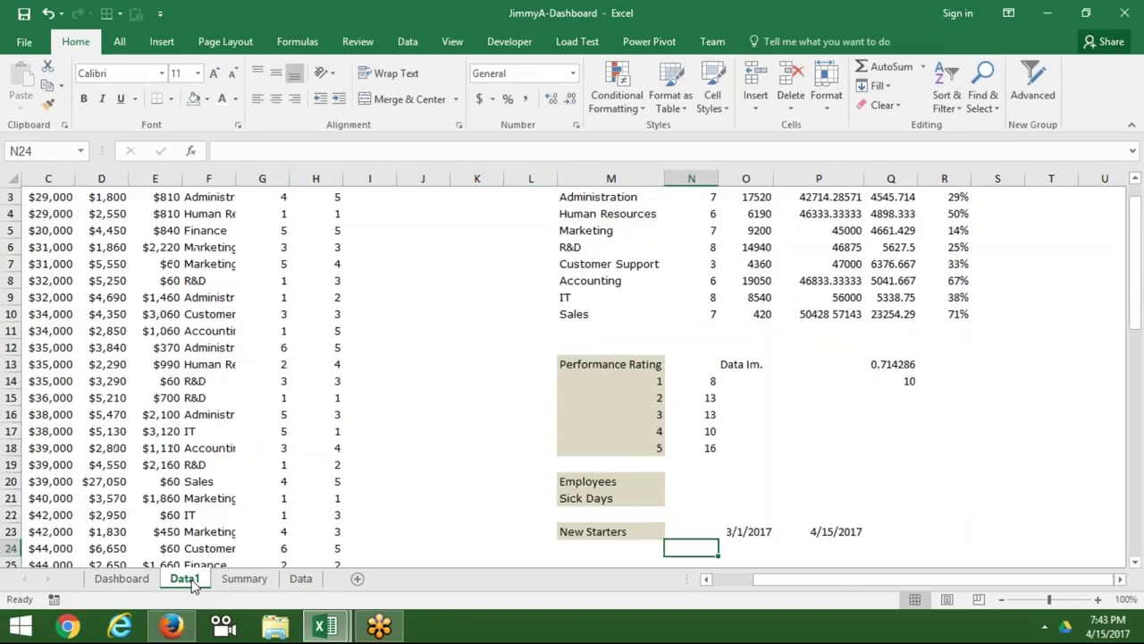
key(ctrl+Up)
key(ctrl+Up)
key(ctrl+Up)
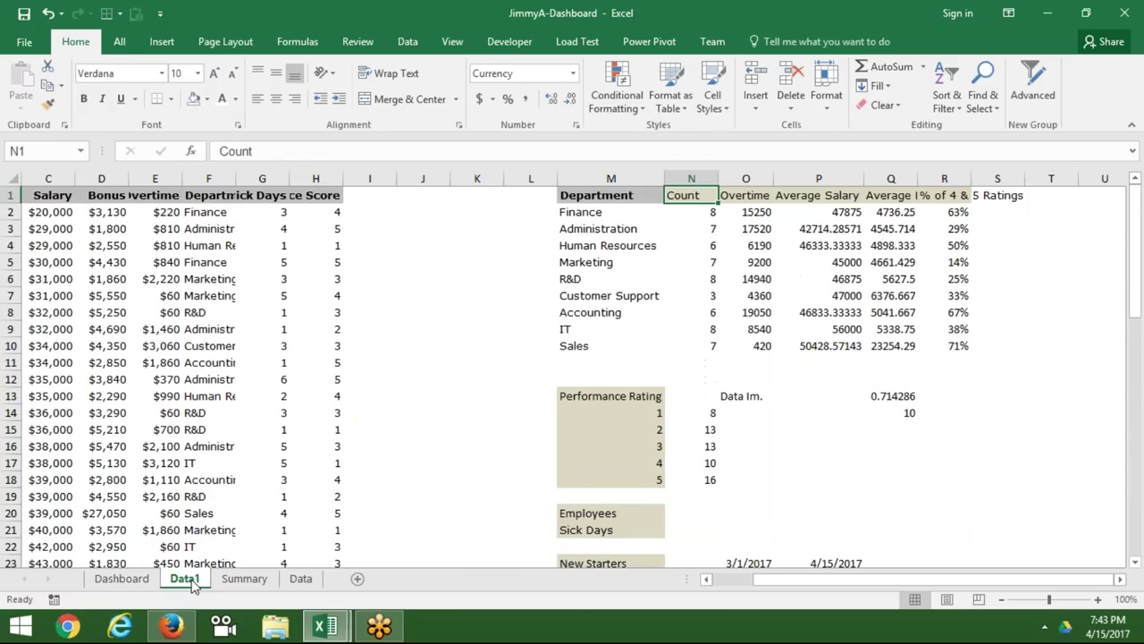
key(Right)
key(Right)
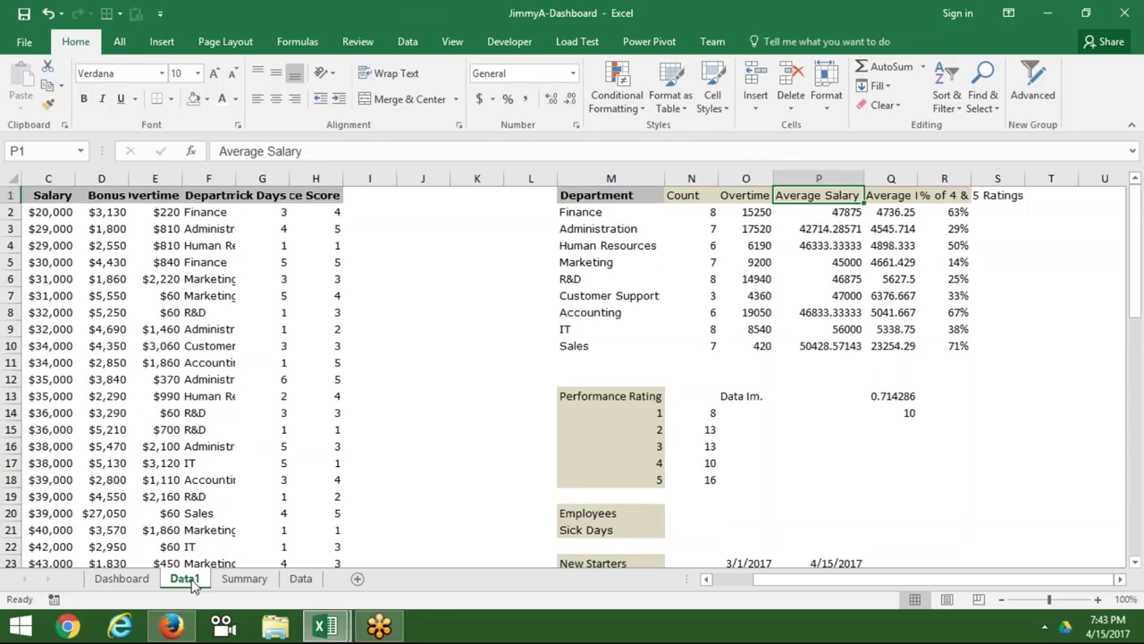
click(476, 293)
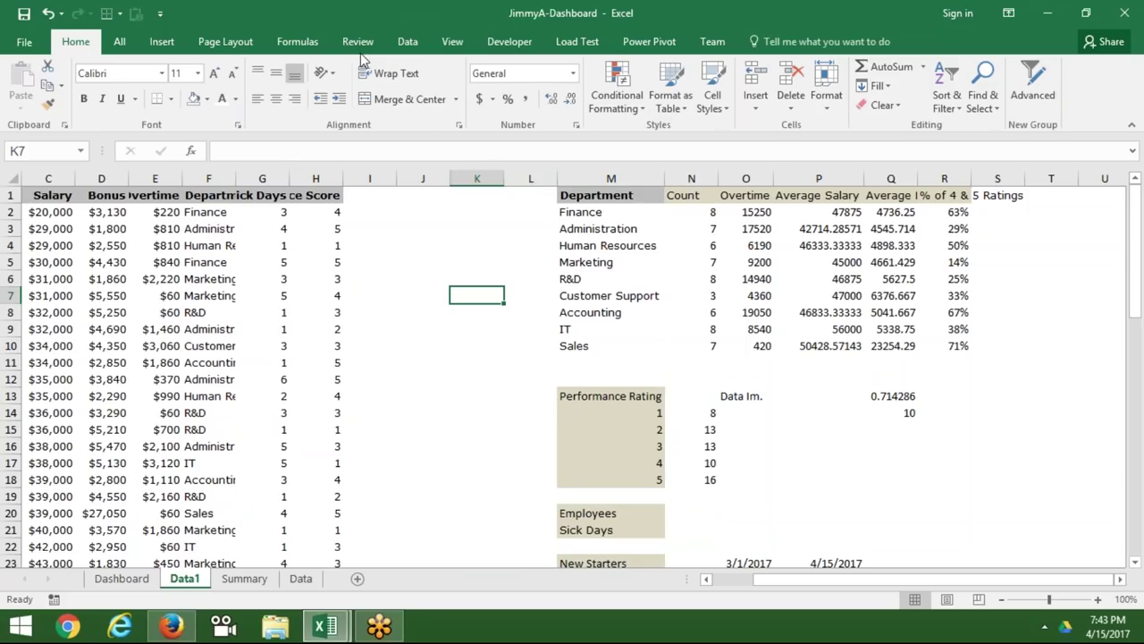
Insert a blank clustered column chart on Data1 and start a data series, discarding the first attempt.
click(162, 42)
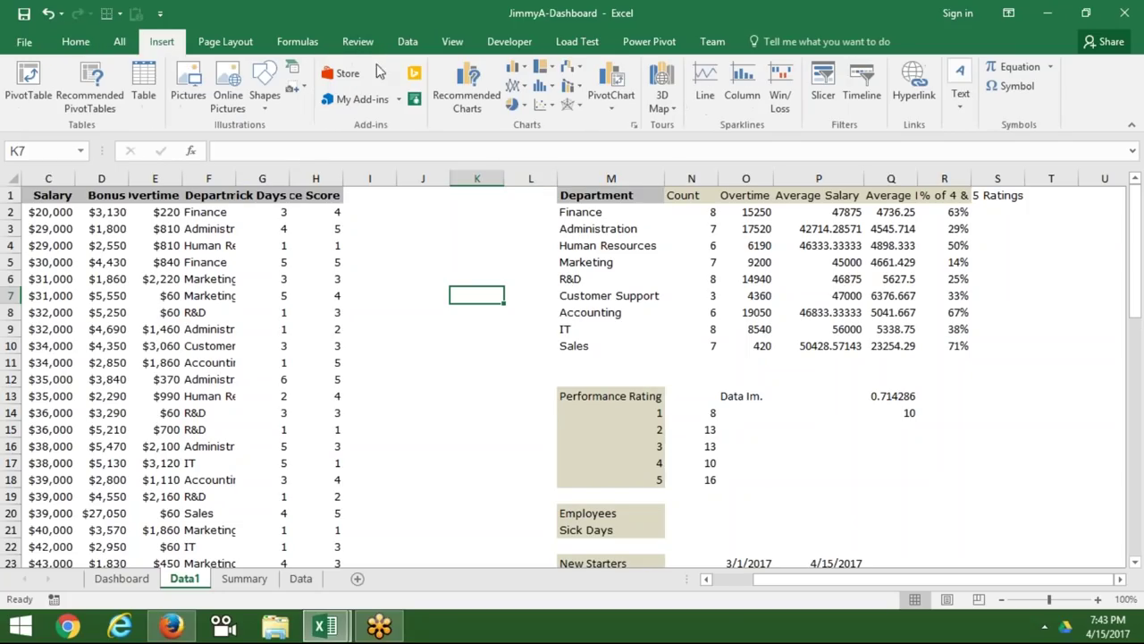
click(540, 70)
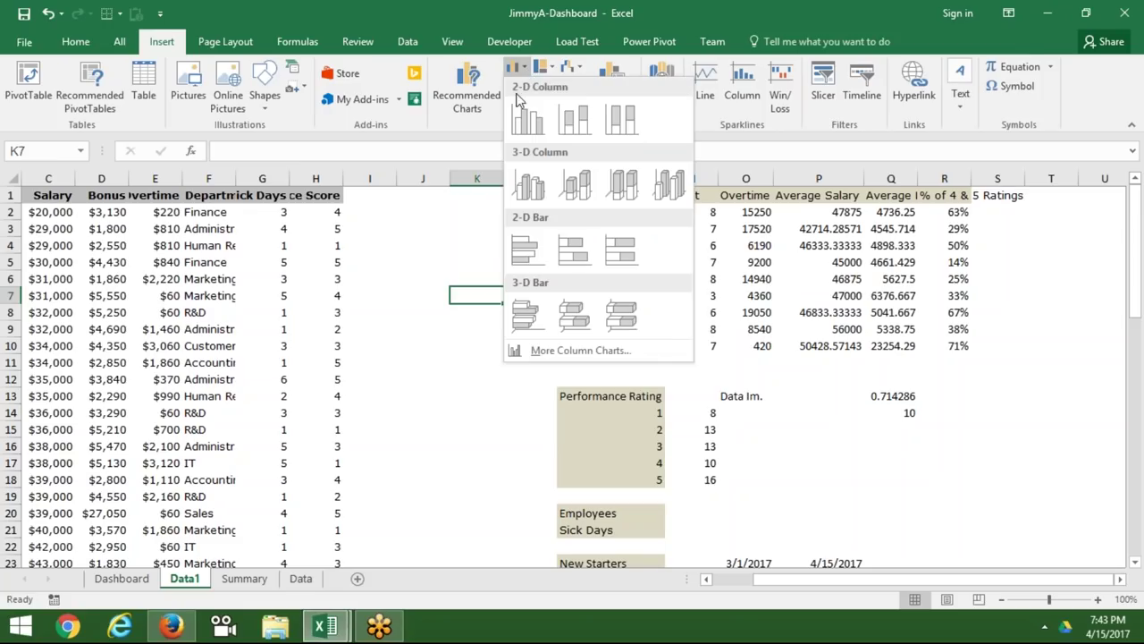
click(523, 119)
right_click(519, 309)
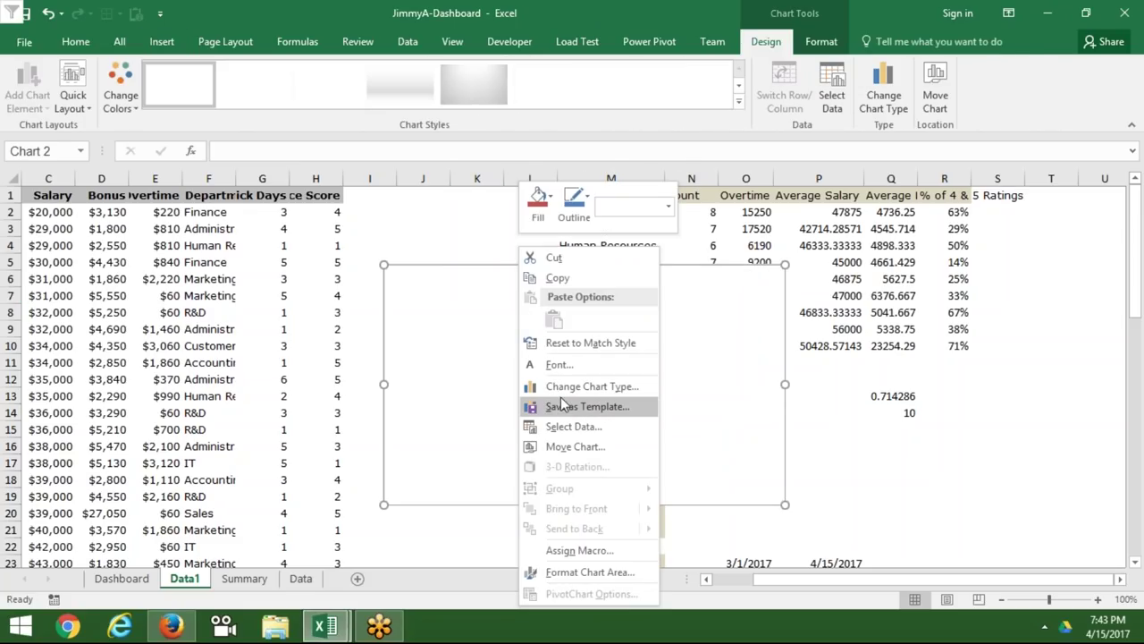
click(568, 426)
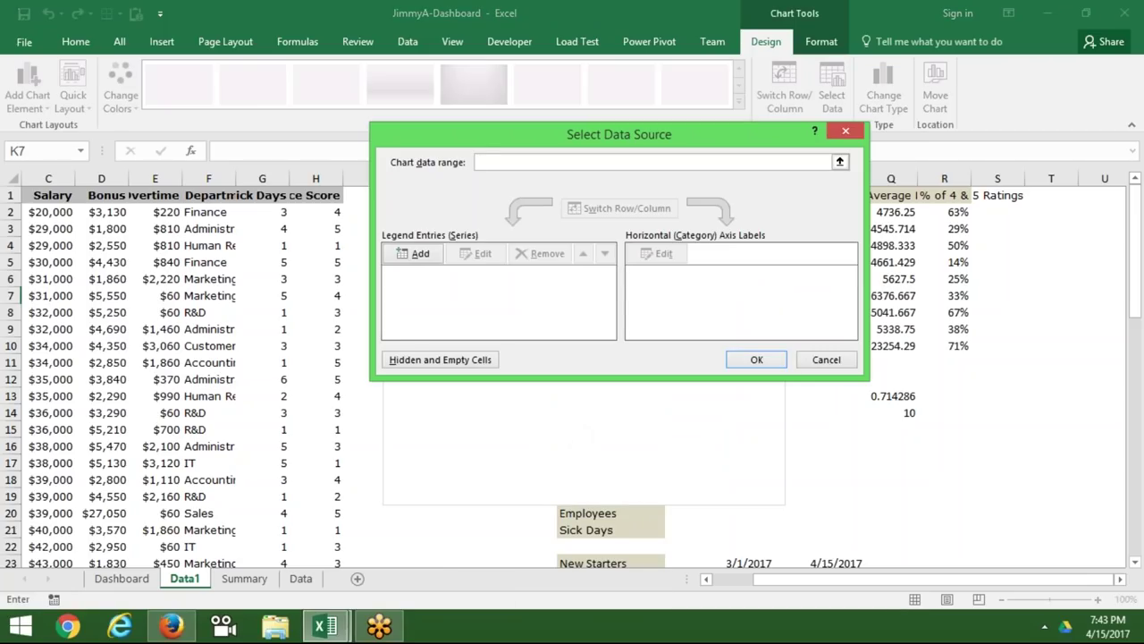
click(417, 254)
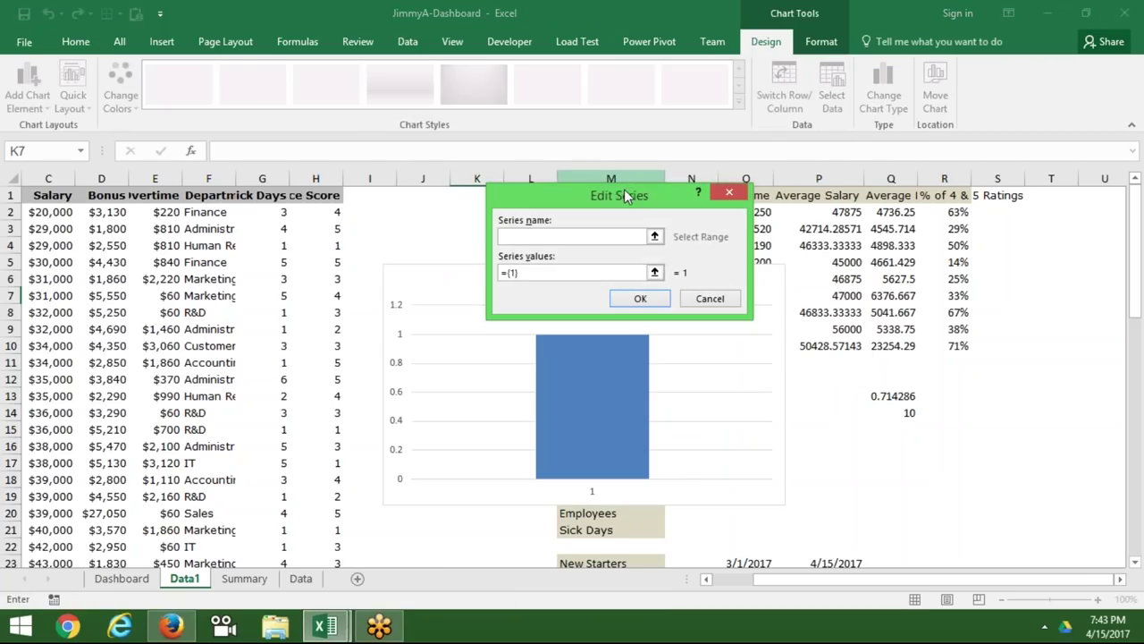
drag(623, 192, 445, 185)
drag(827, 210, 856, 345)
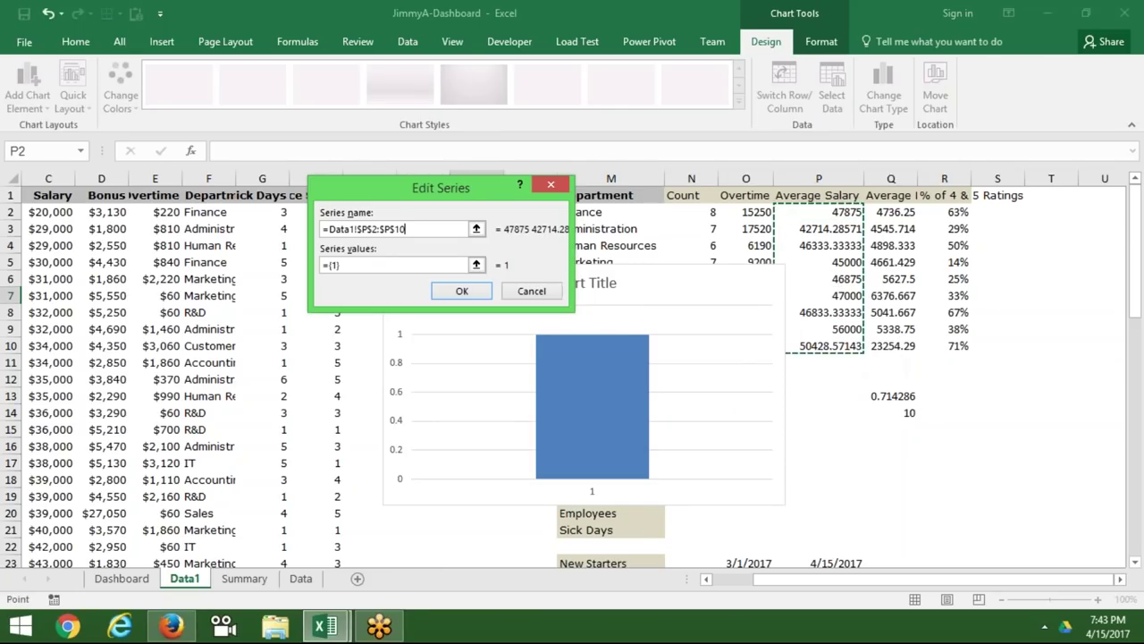
click(366, 266)
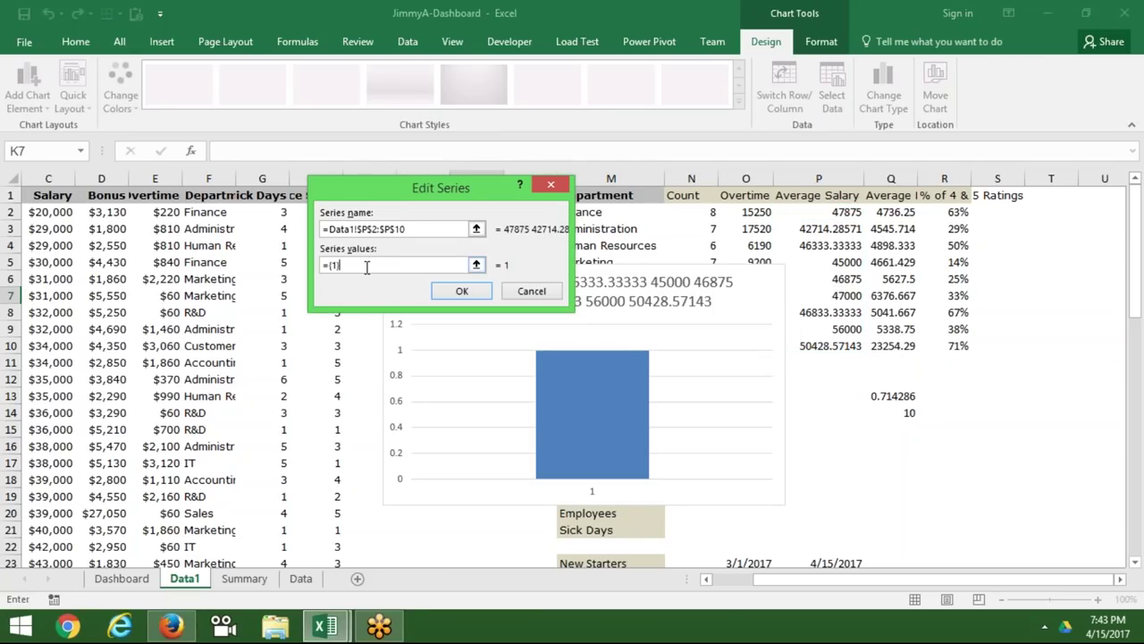
key(Escape)
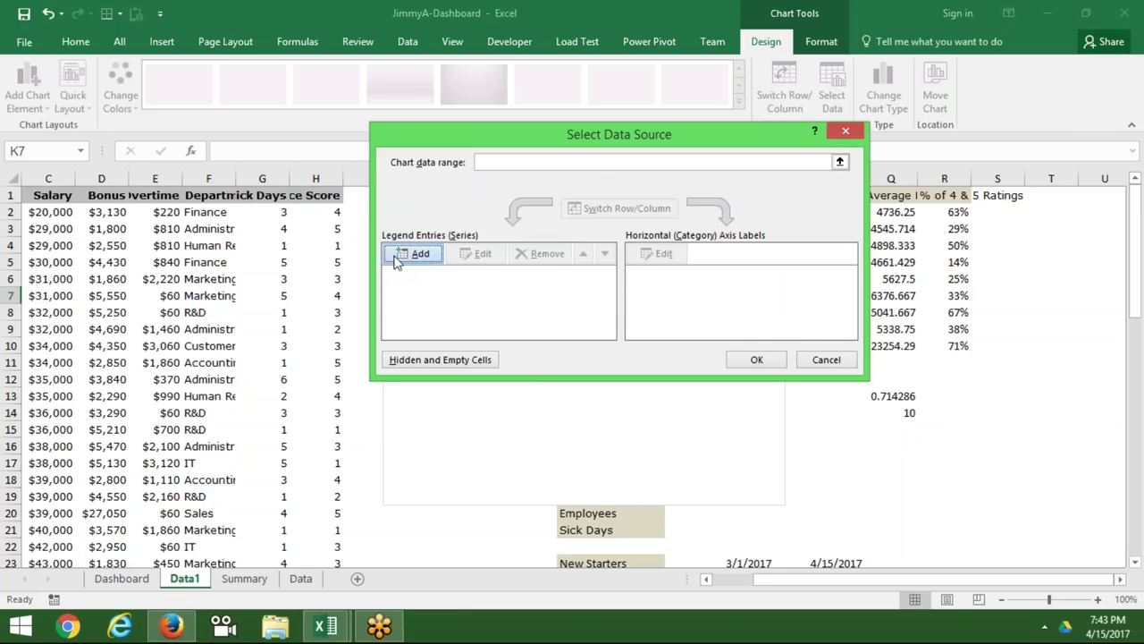
Add the Average Salary series (name P1, values P2:P10) with department axis labels M2:M10.
click(398, 253)
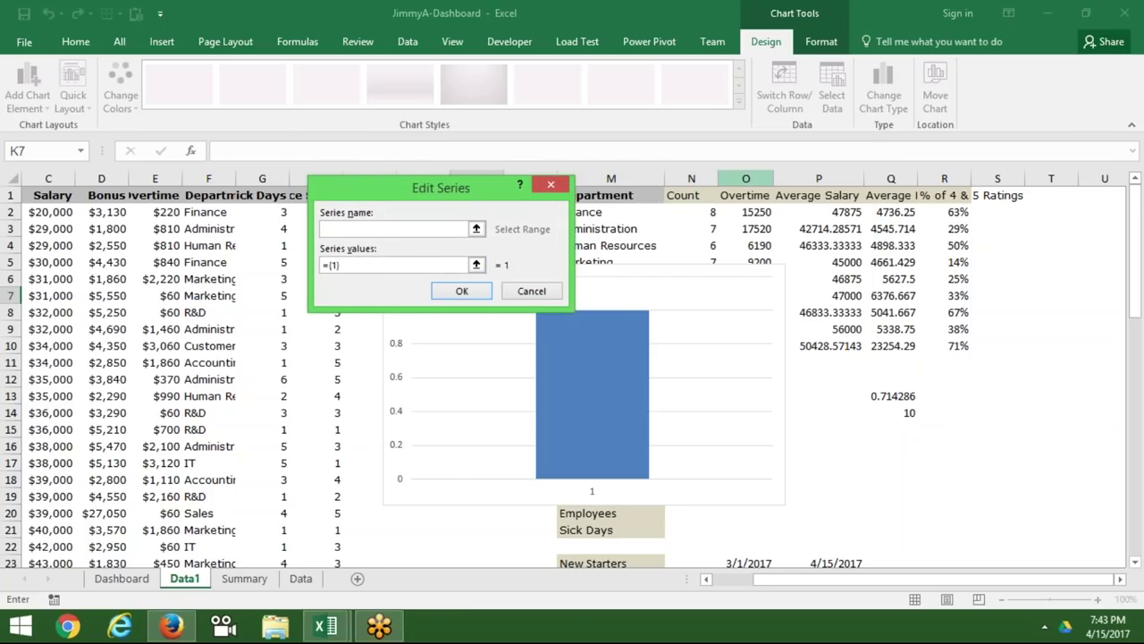
click(794, 195)
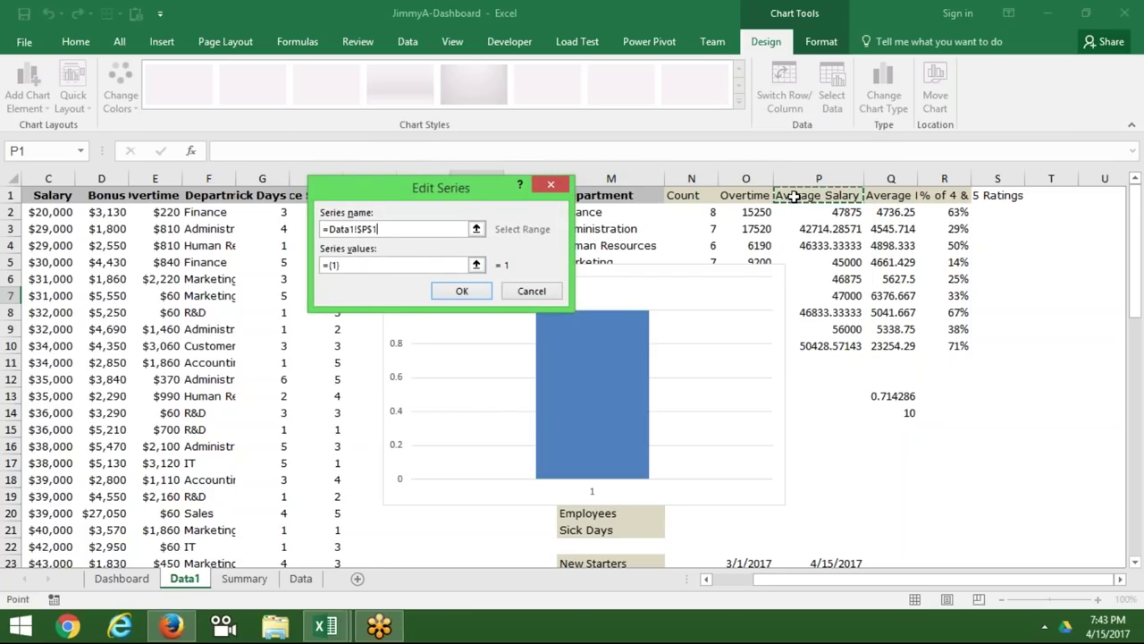
click(372, 264)
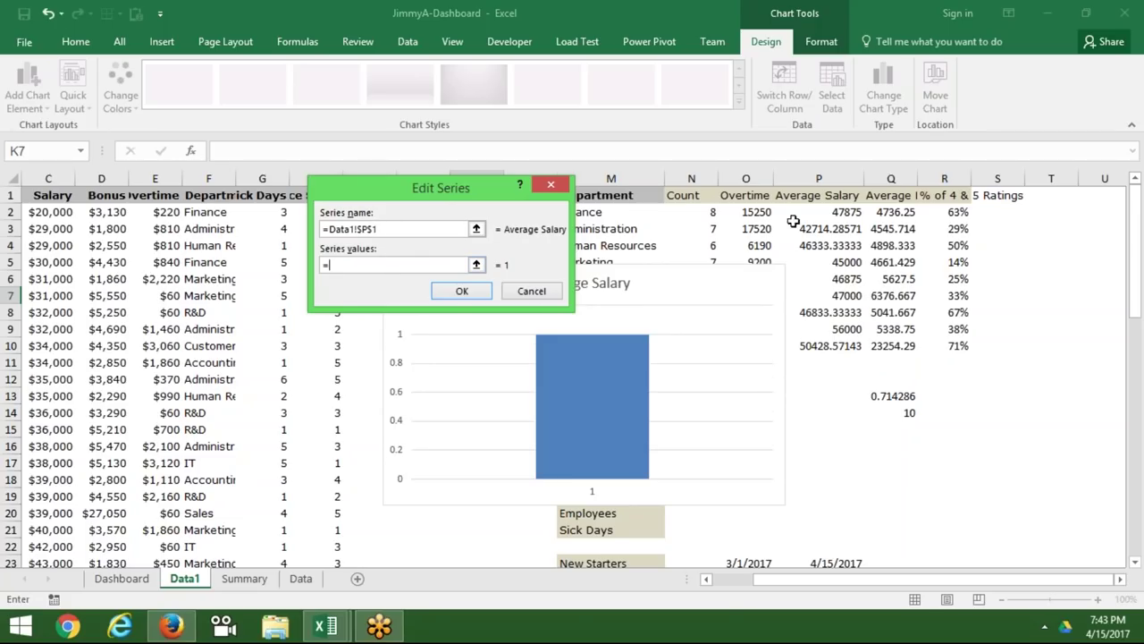
drag(822, 212, 841, 344)
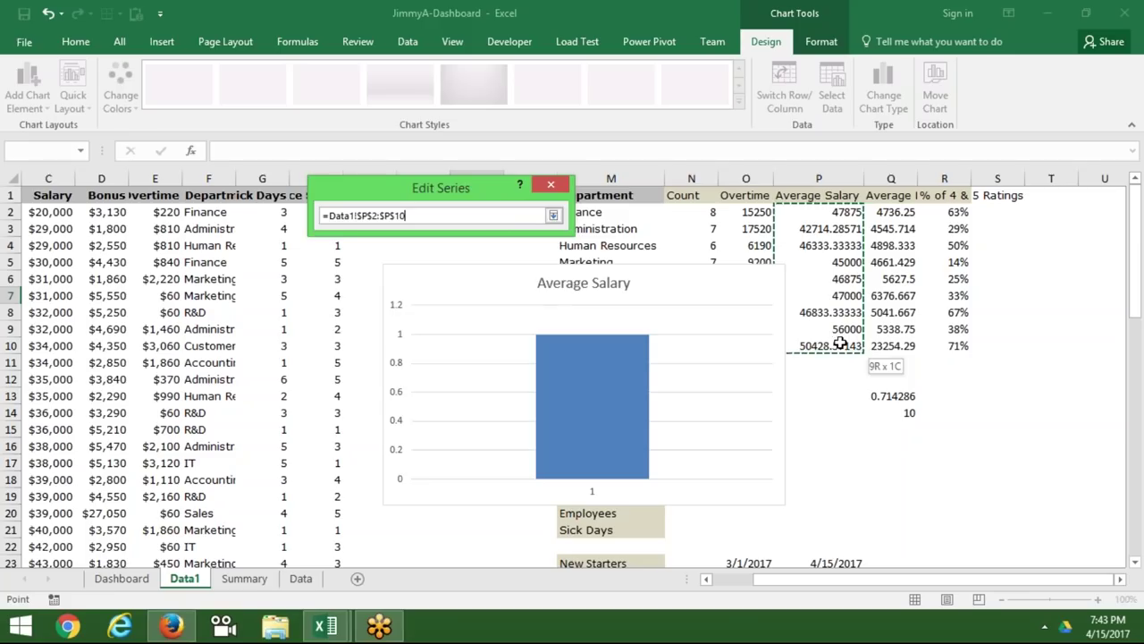
click(466, 294)
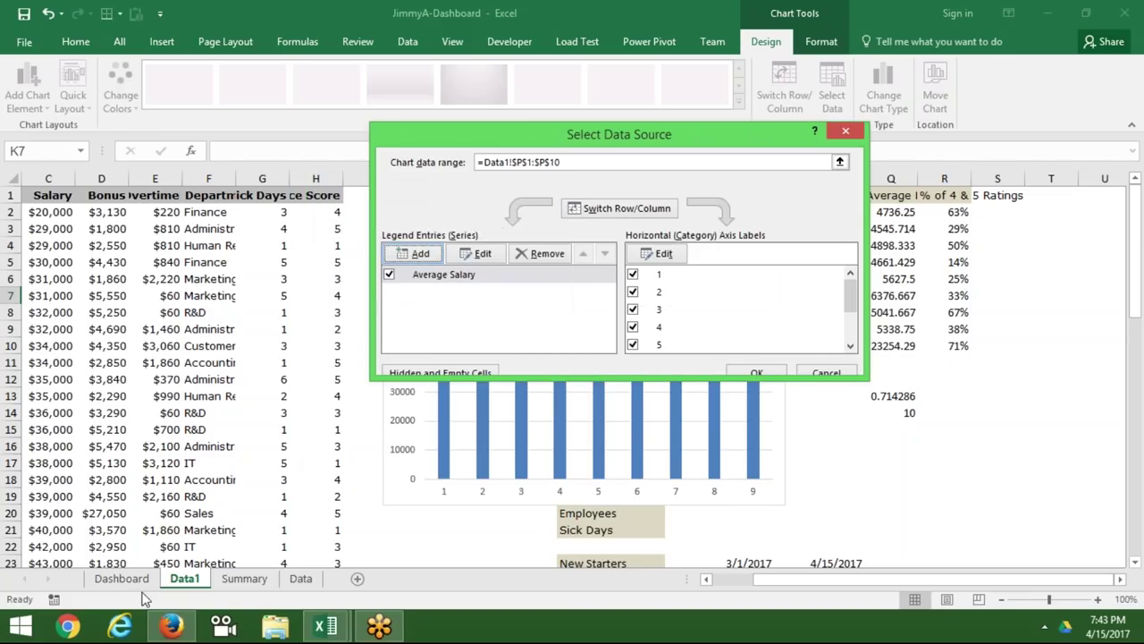
click(667, 259)
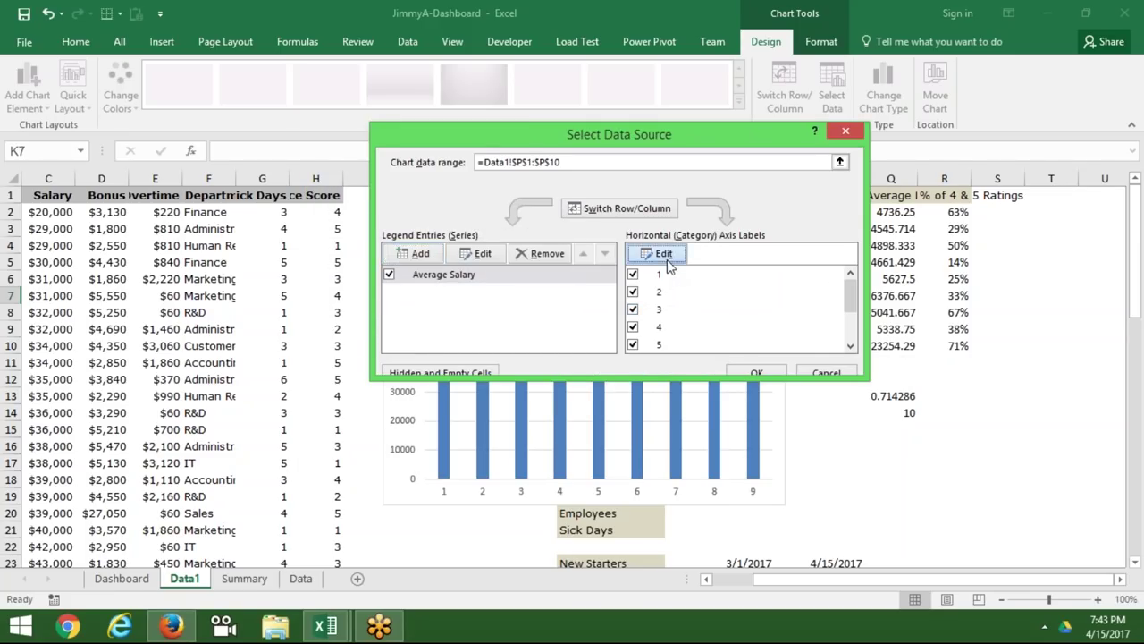
mouse_move(611, 223)
mouse_down()
mouse_move(608, 212)
mouse_move(645, 341)
mouse_up()
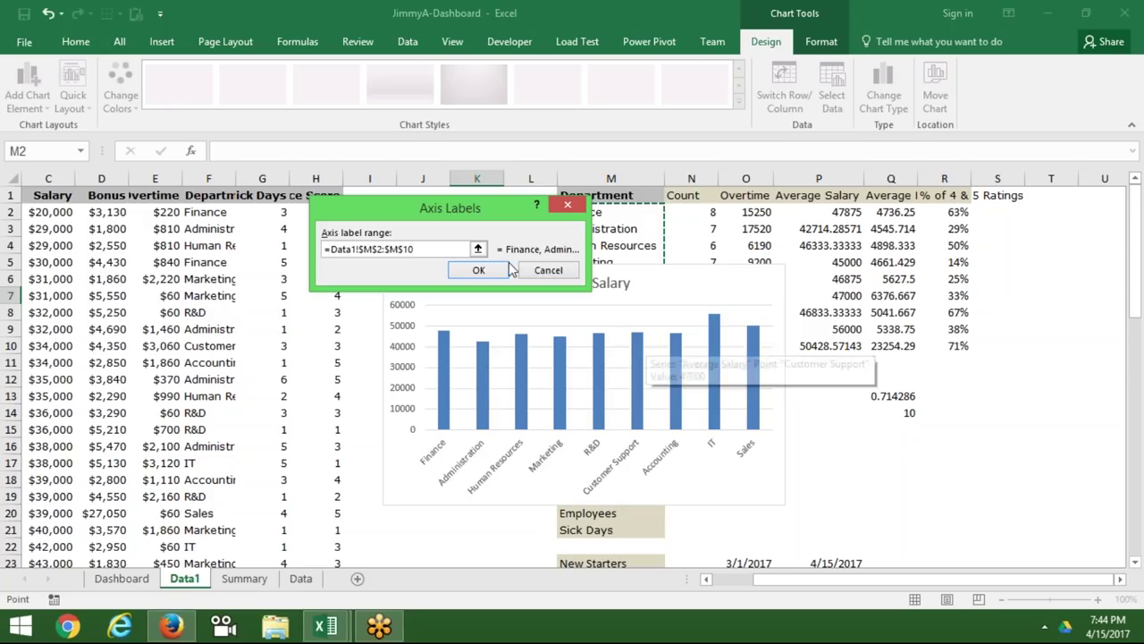
click(480, 271)
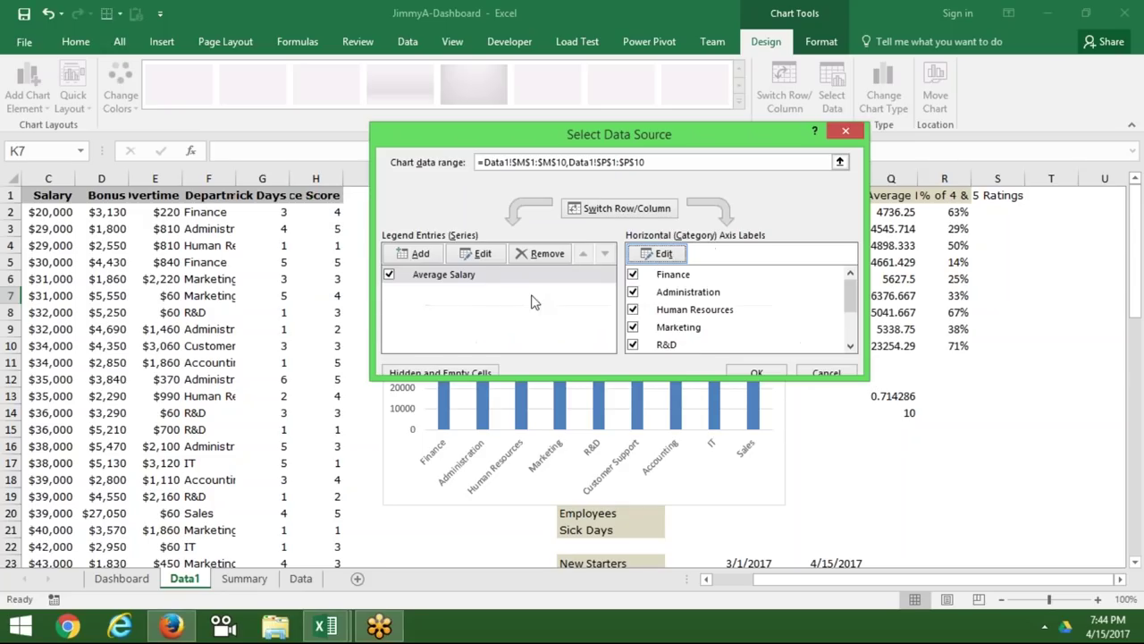
click(751, 372)
Move the chart to mid-sheet, change it to Clustered Bar, and switch to the Dashboard sheet.
drag(670, 345, 779, 551)
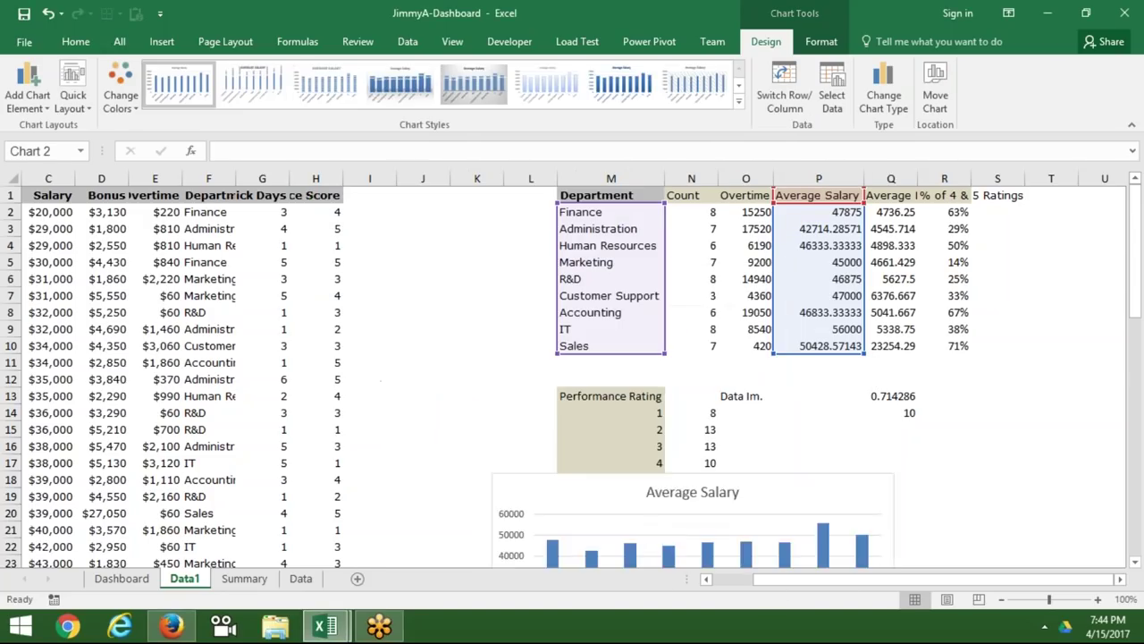
drag(750, 506, 659, 298)
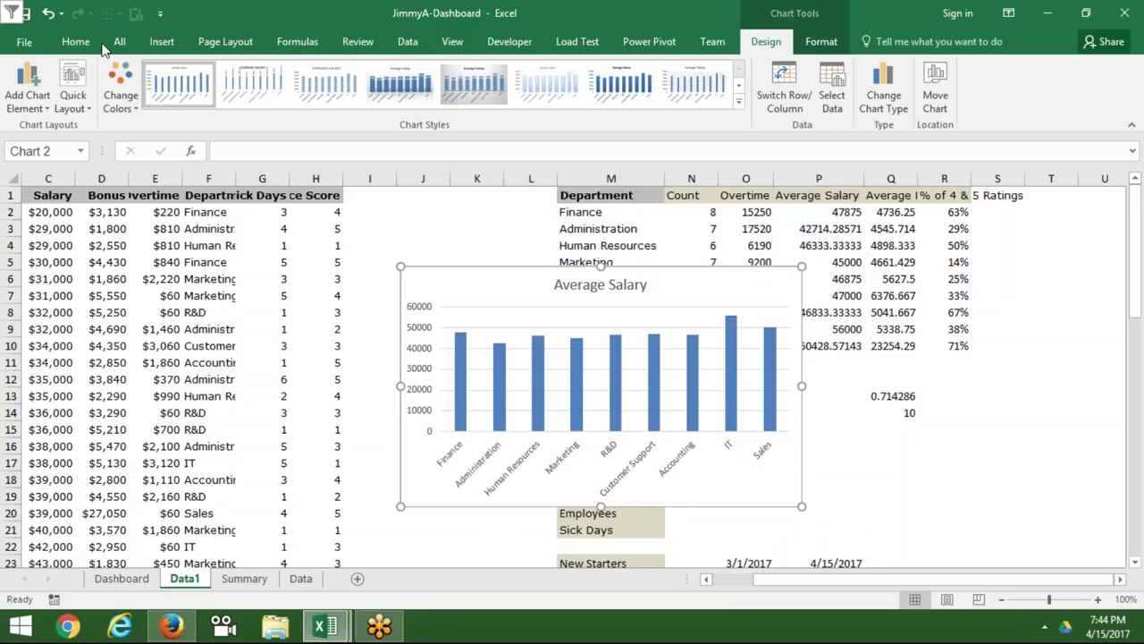
right_click(428, 315)
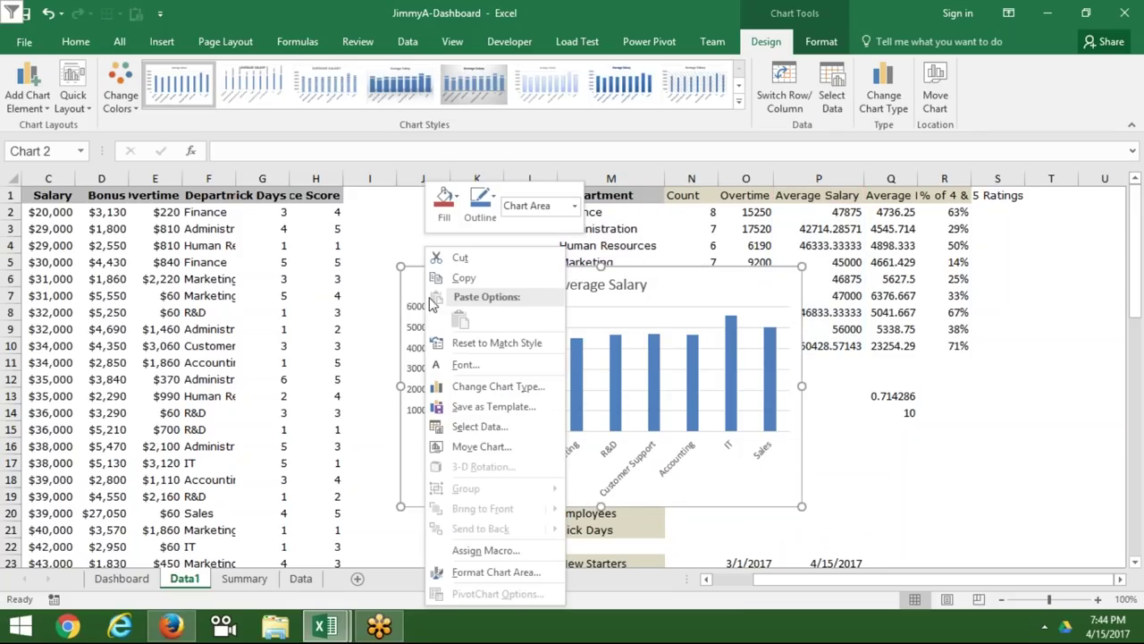
click(477, 386)
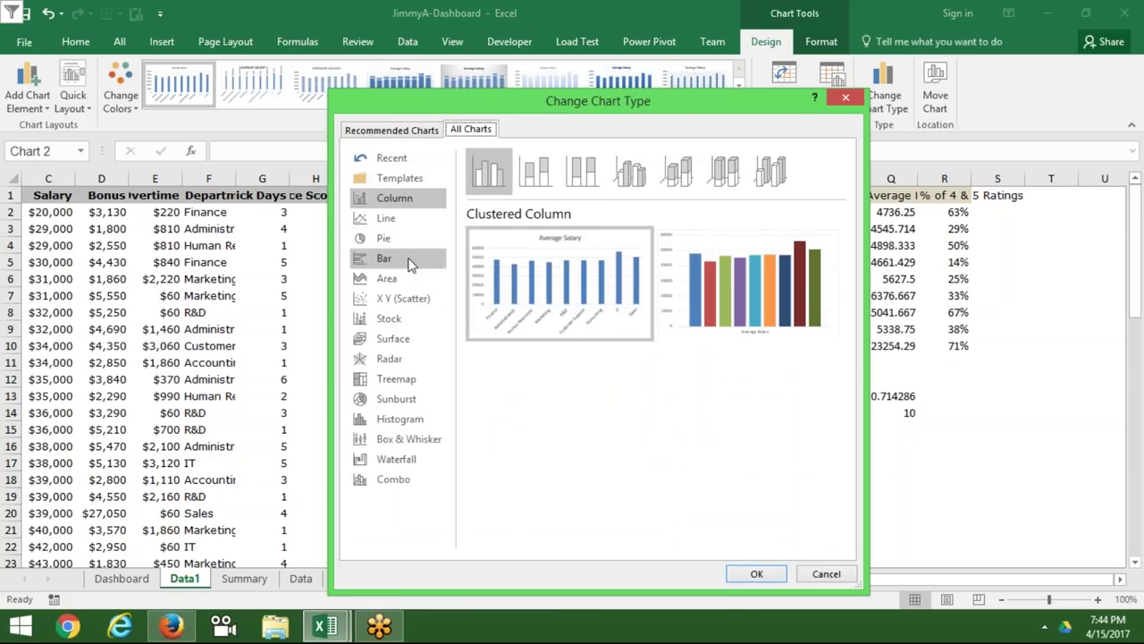
click(408, 258)
mouse_move(523, 280)
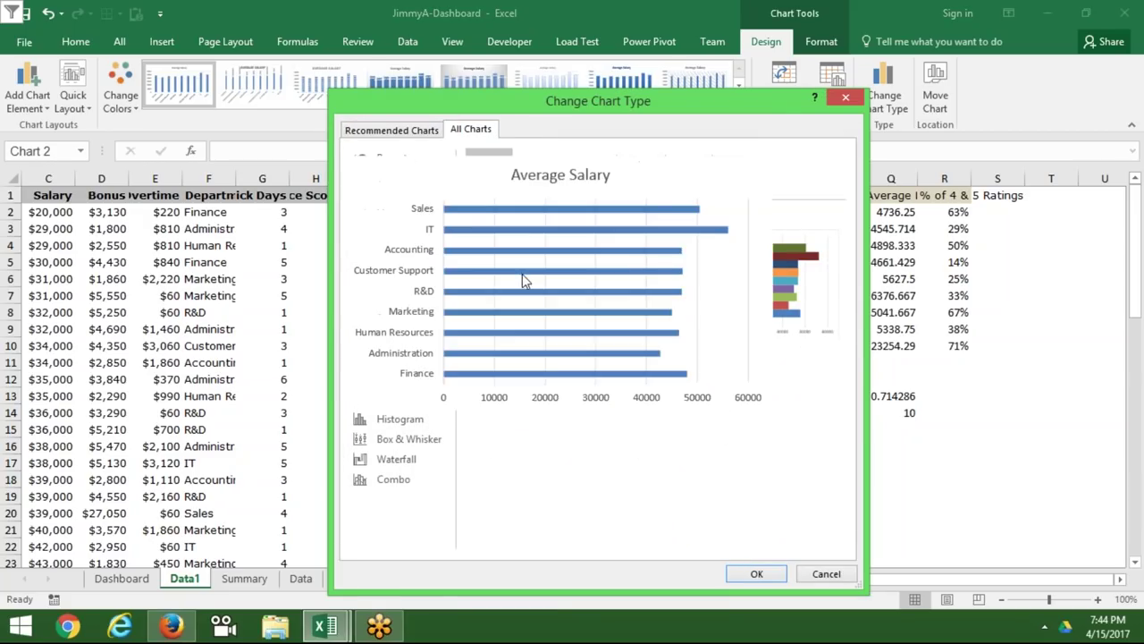
click(756, 575)
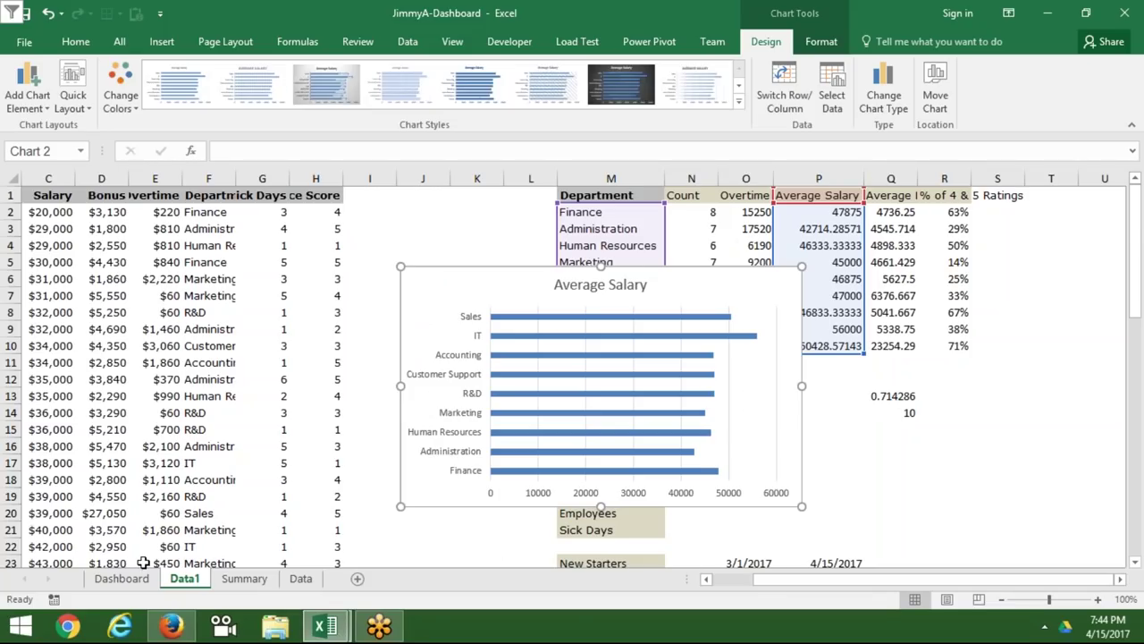
click(121, 579)
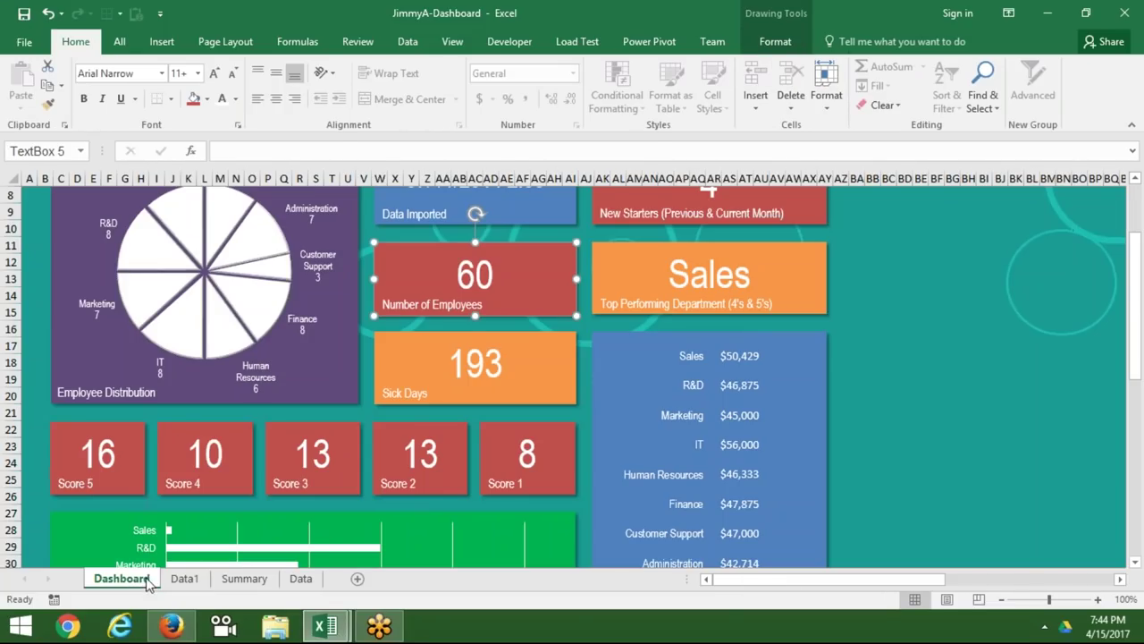
click(740, 415)
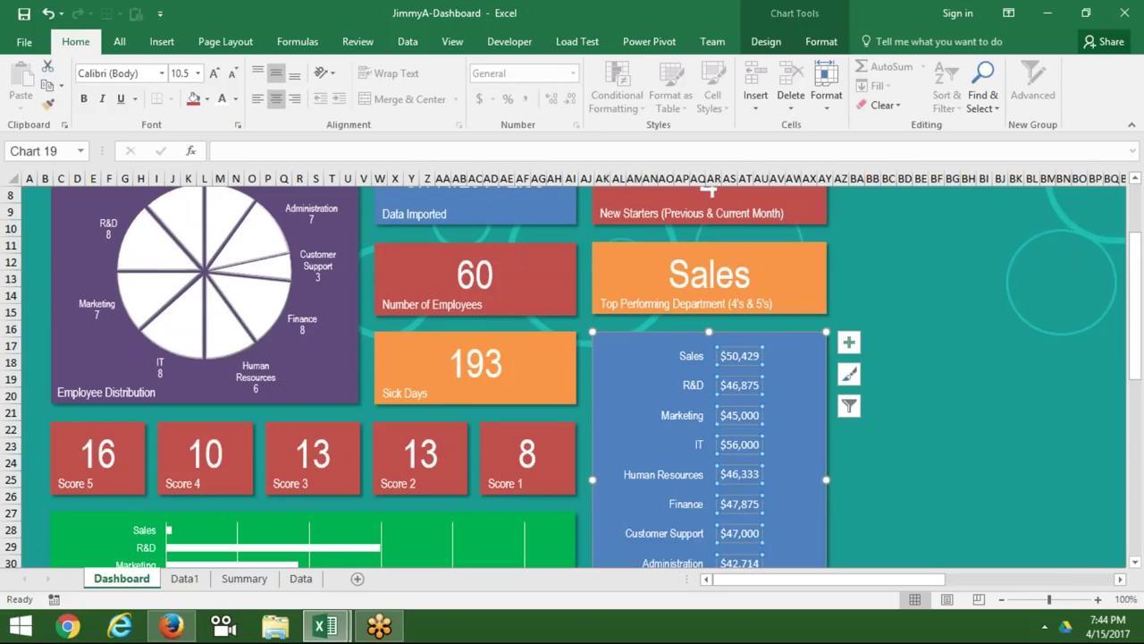
drag(1128, 363, 1137, 431)
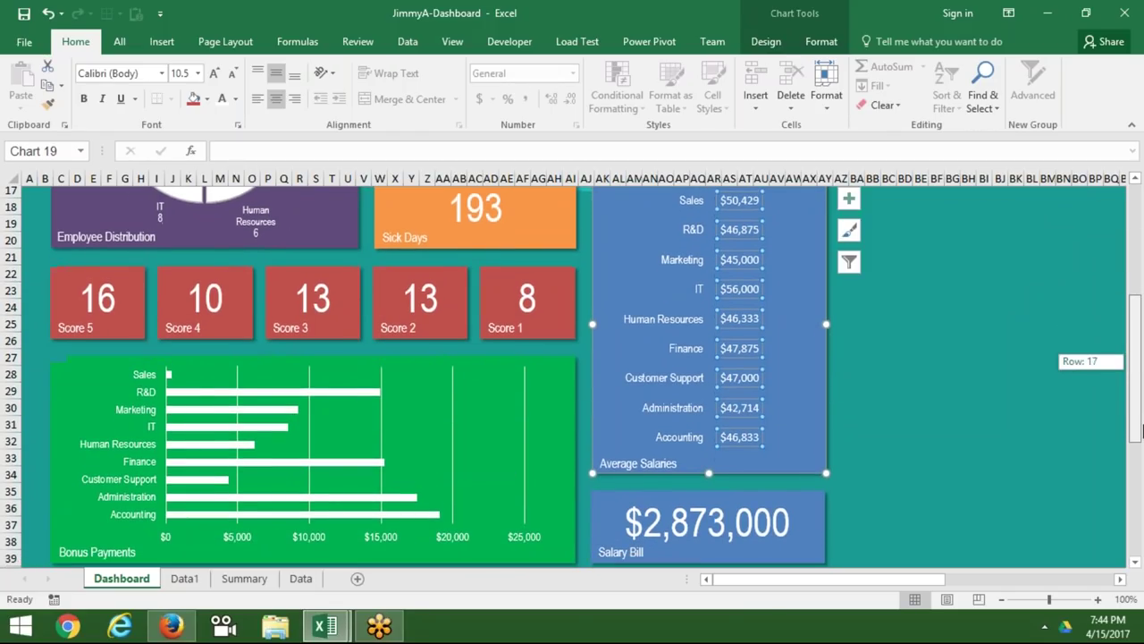
drag(1142, 432, 1138, 383)
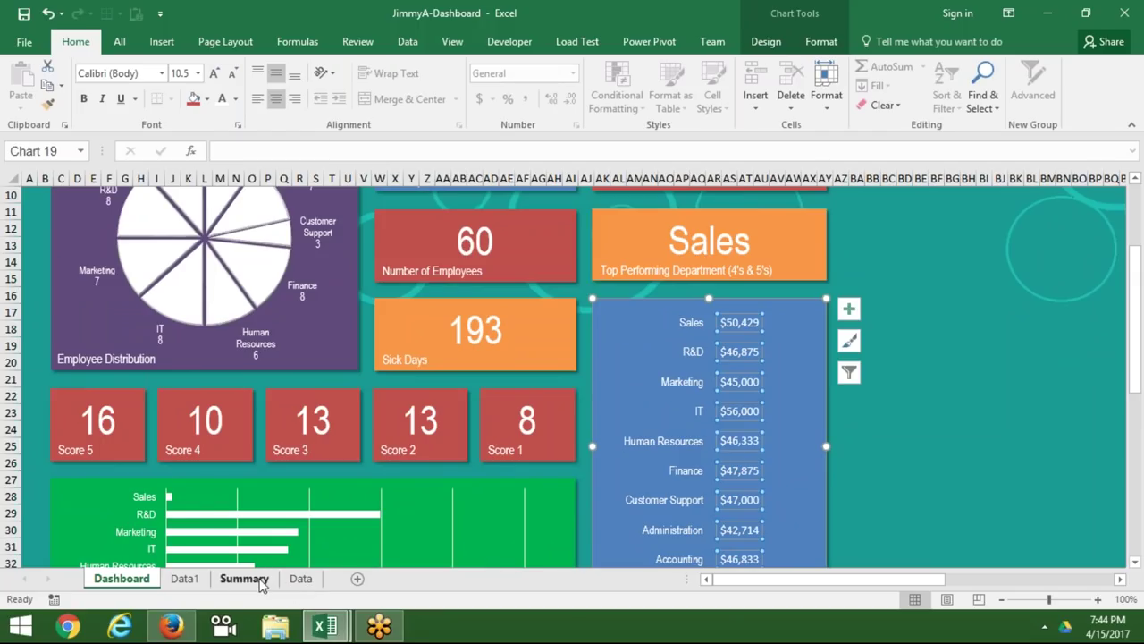
On Data1, repoint the chart series from column P to the Average Bonus column Q.
click(188, 581)
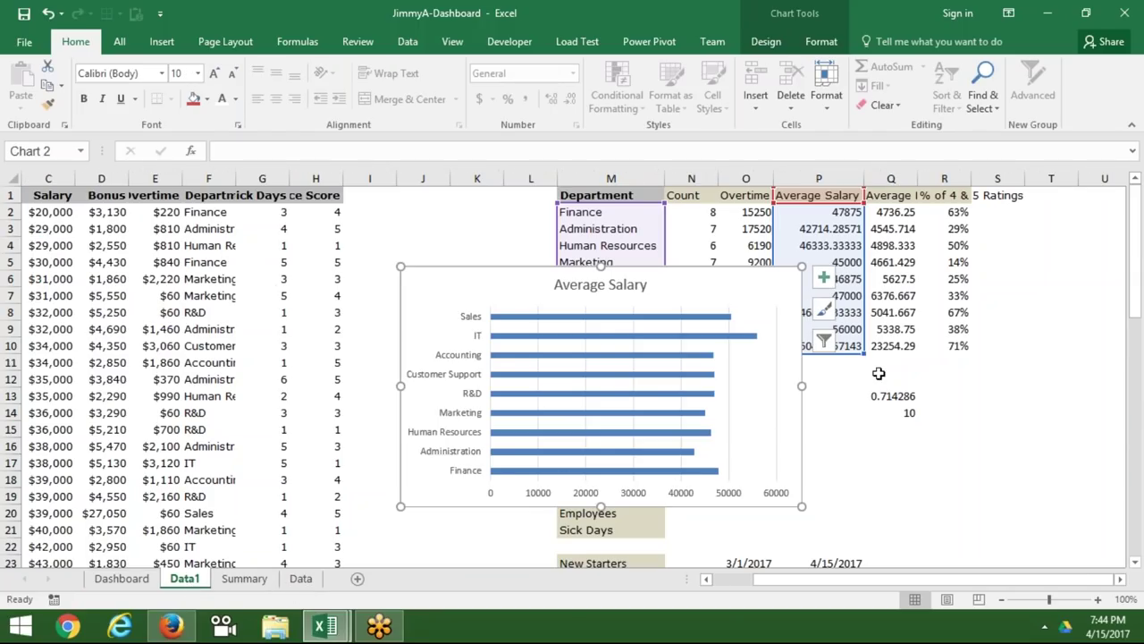
click(906, 193)
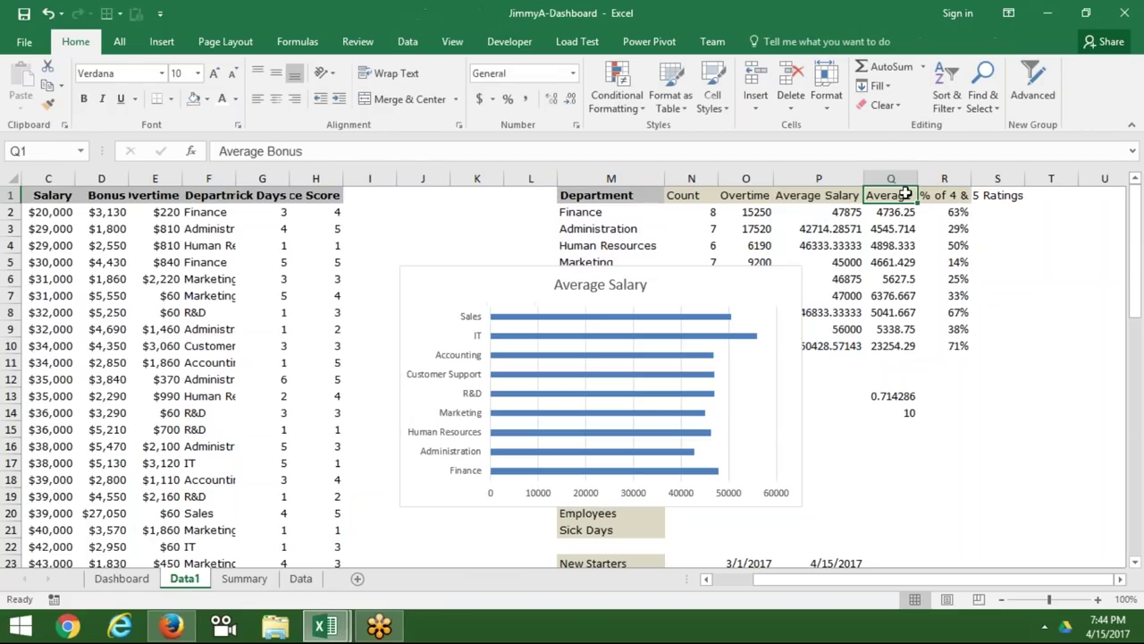
click(696, 343)
click(696, 342)
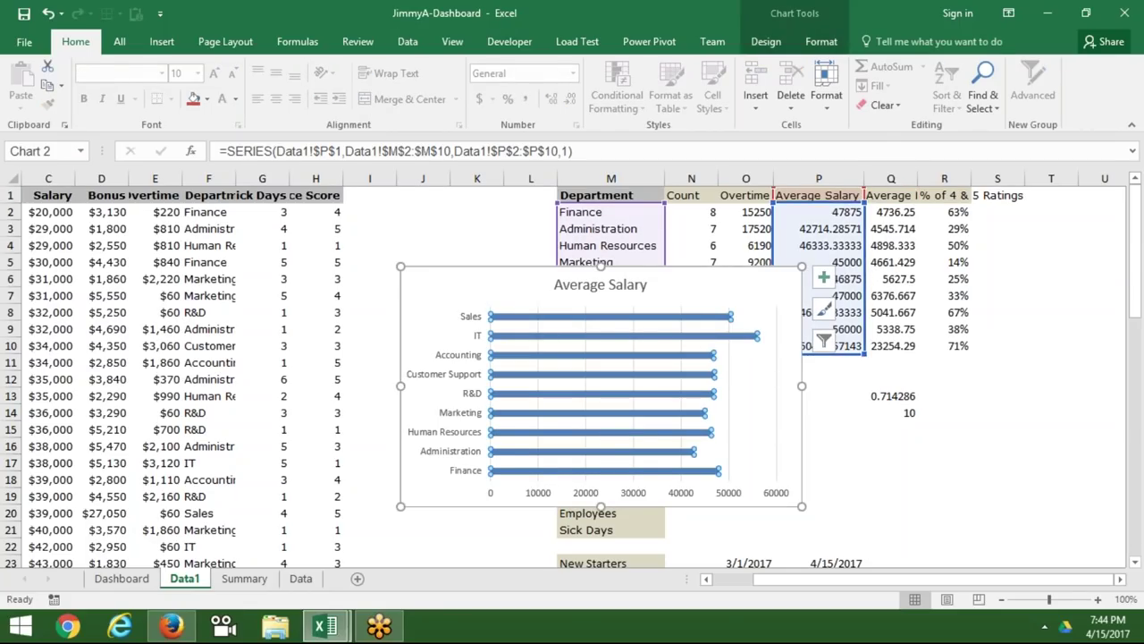
drag(874, 282, 880, 254)
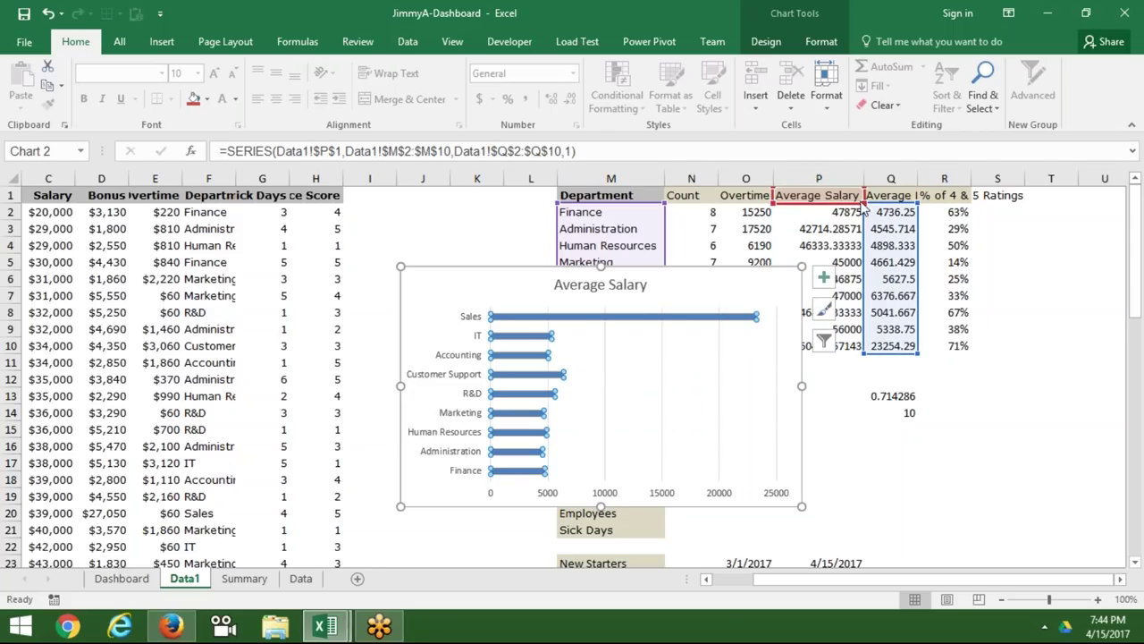
drag(840, 208, 878, 207)
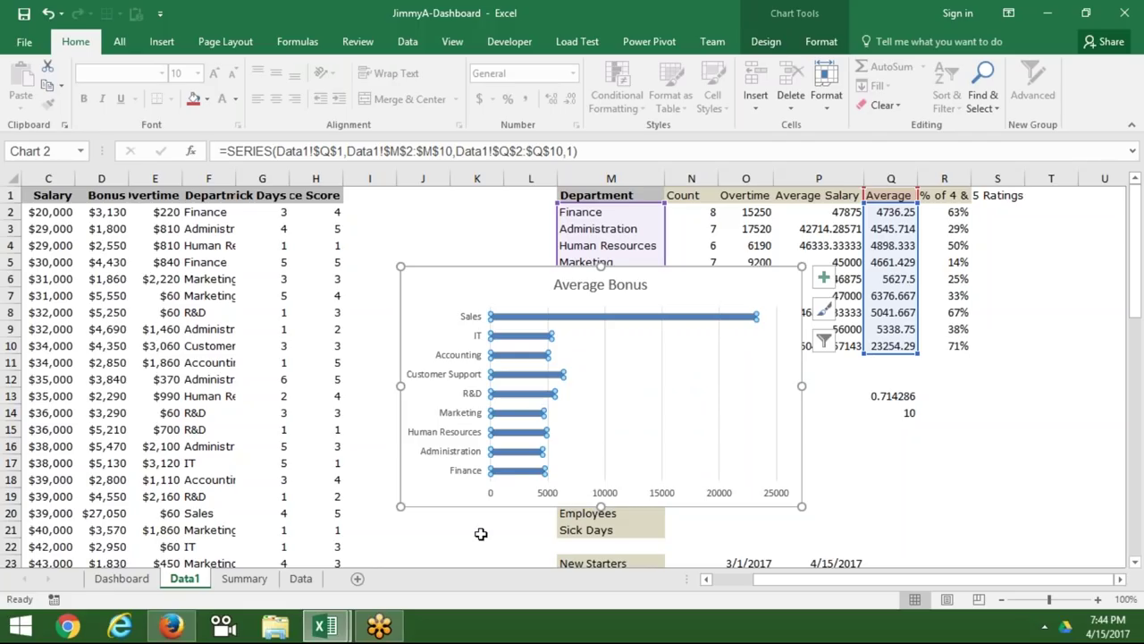
click(480, 534)
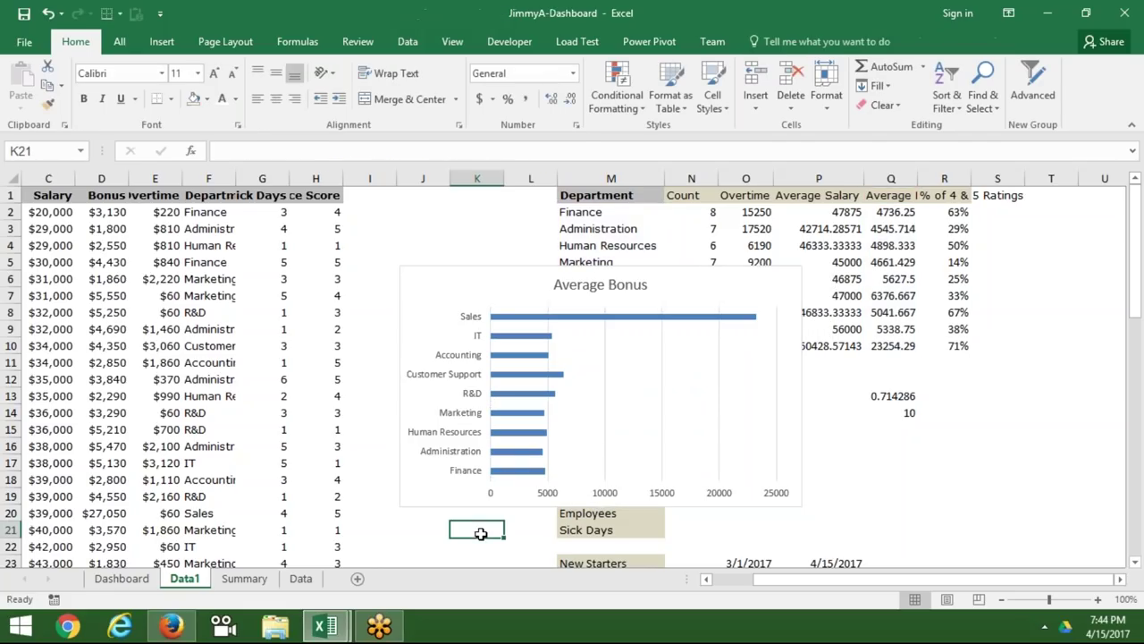
Cycle through the Dashboard, Data and Data1 sheets, ending on the Summary sheet.
click(108, 587)
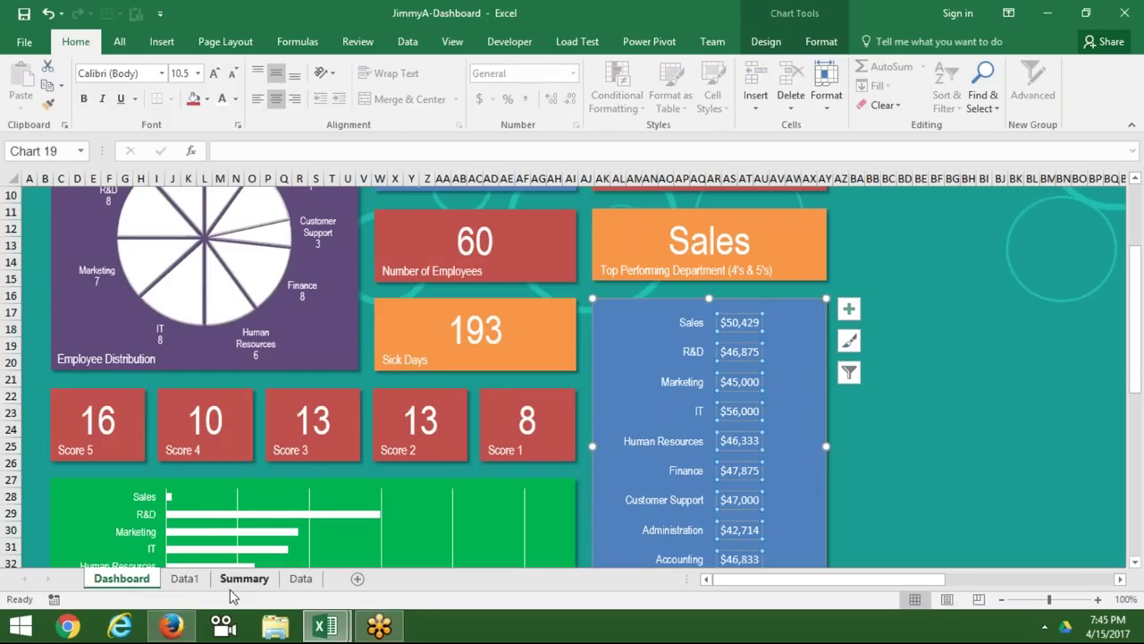
click(304, 581)
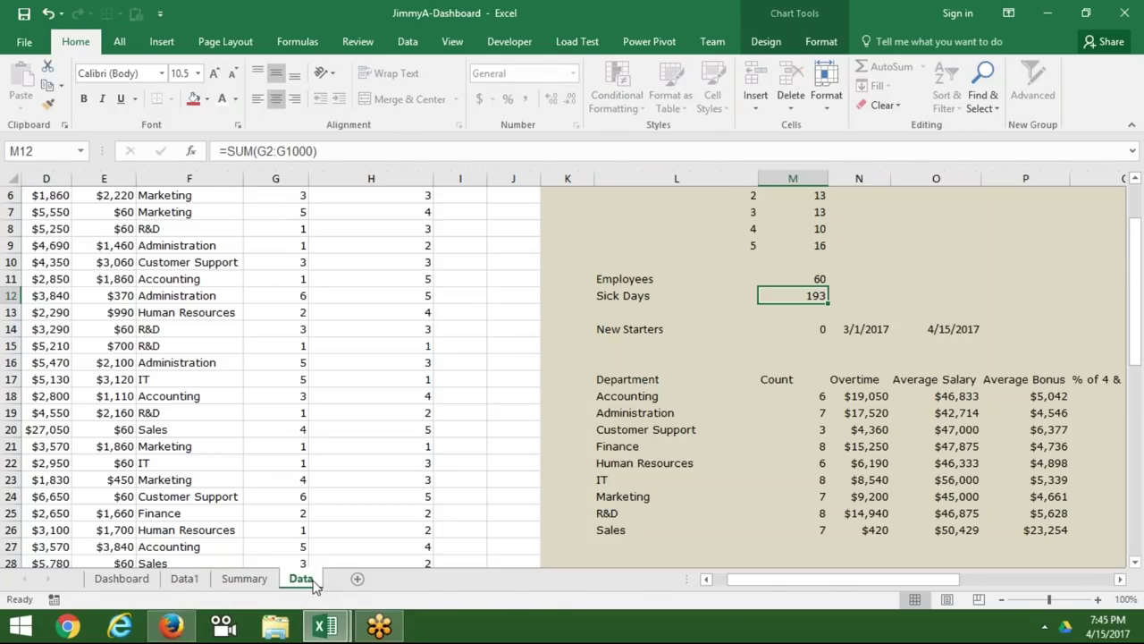
click(225, 581)
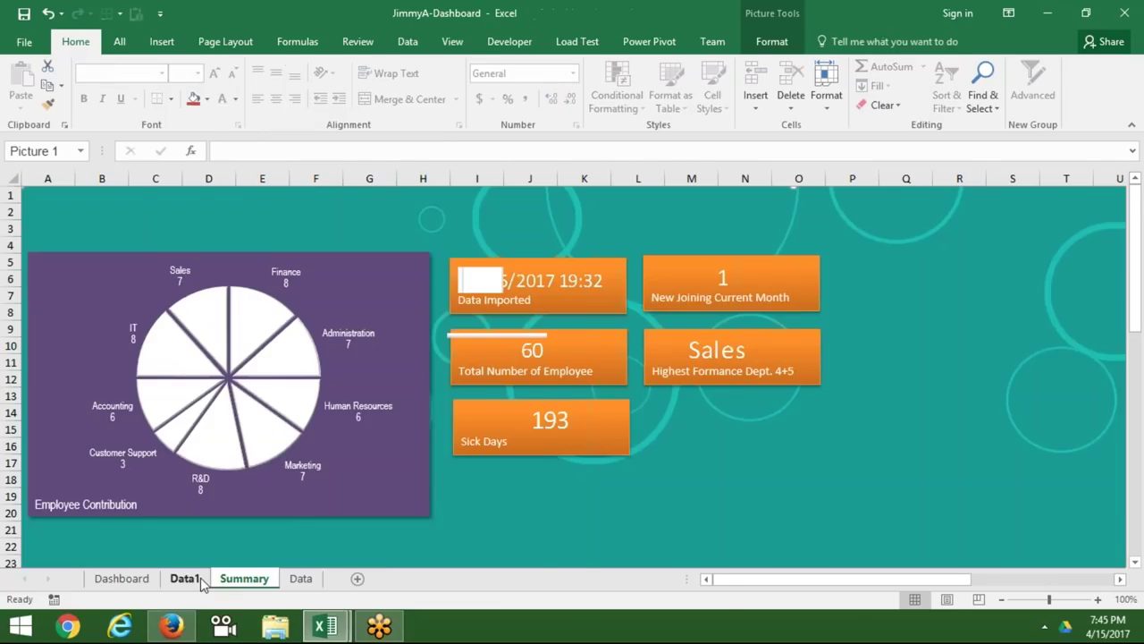
click(185, 581)
click(252, 583)
Give the Average Bonus chart a green background and white bars.
click(185, 579)
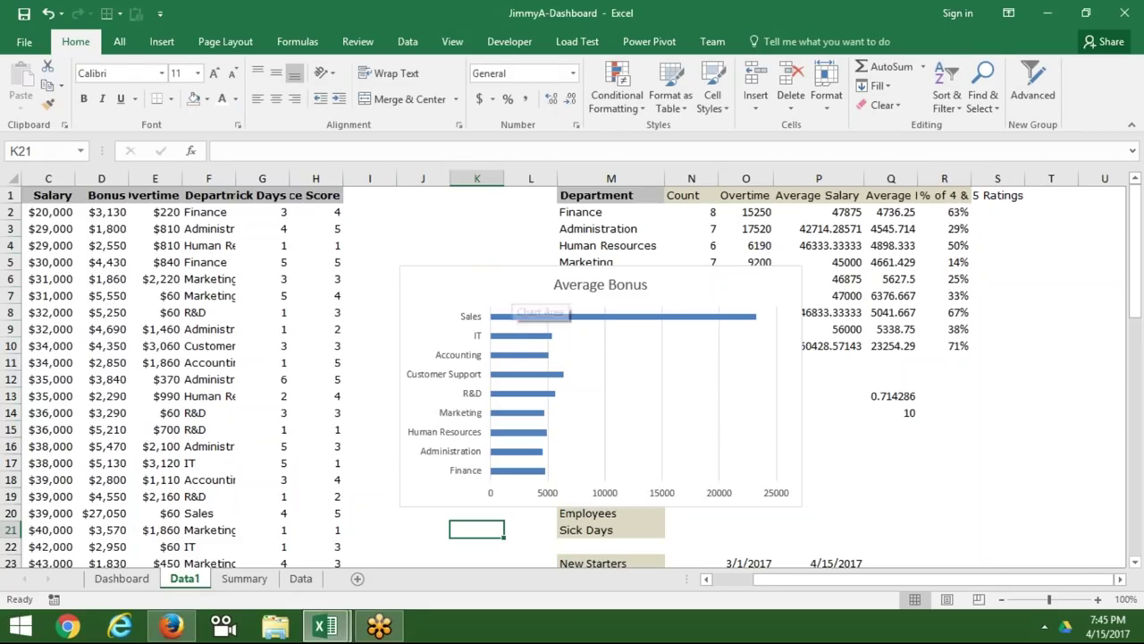
click(508, 288)
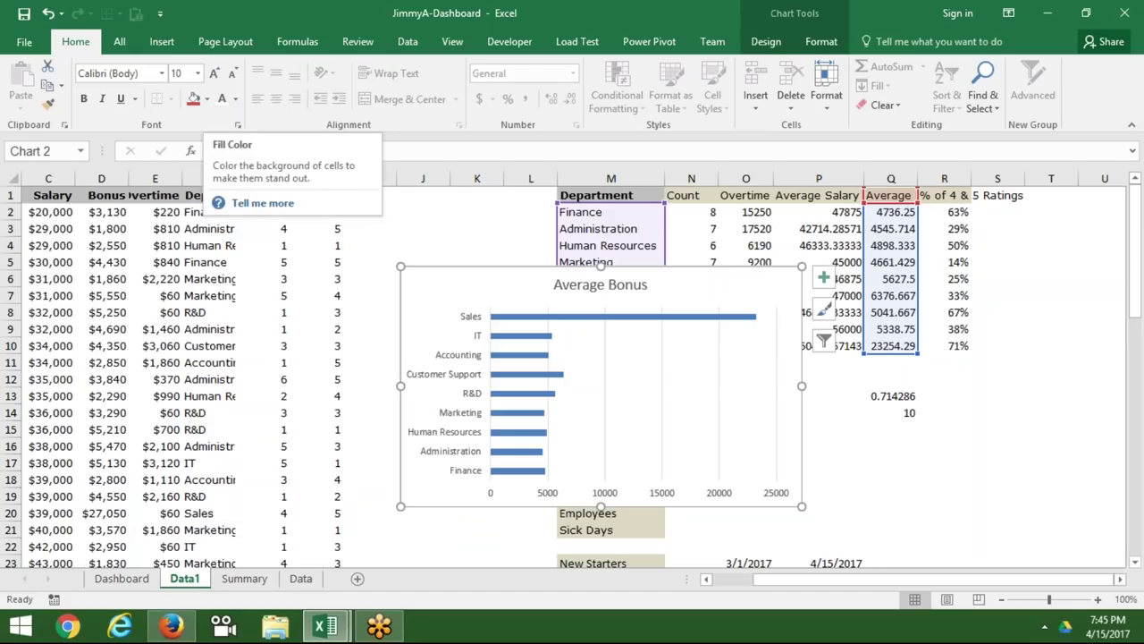
click(205, 100)
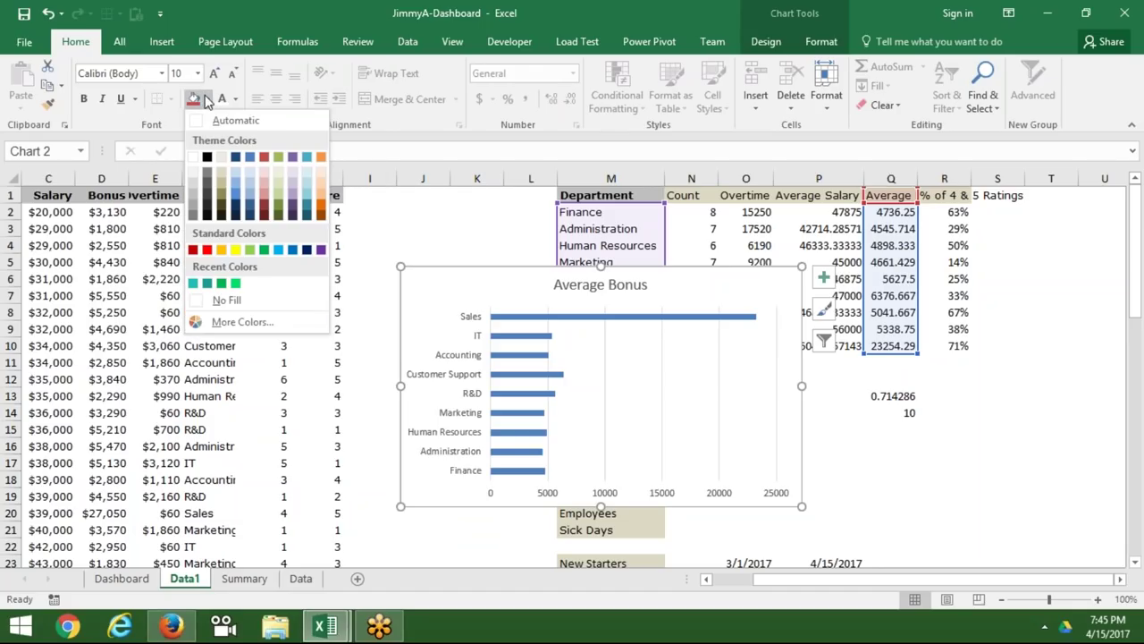
click(236, 283)
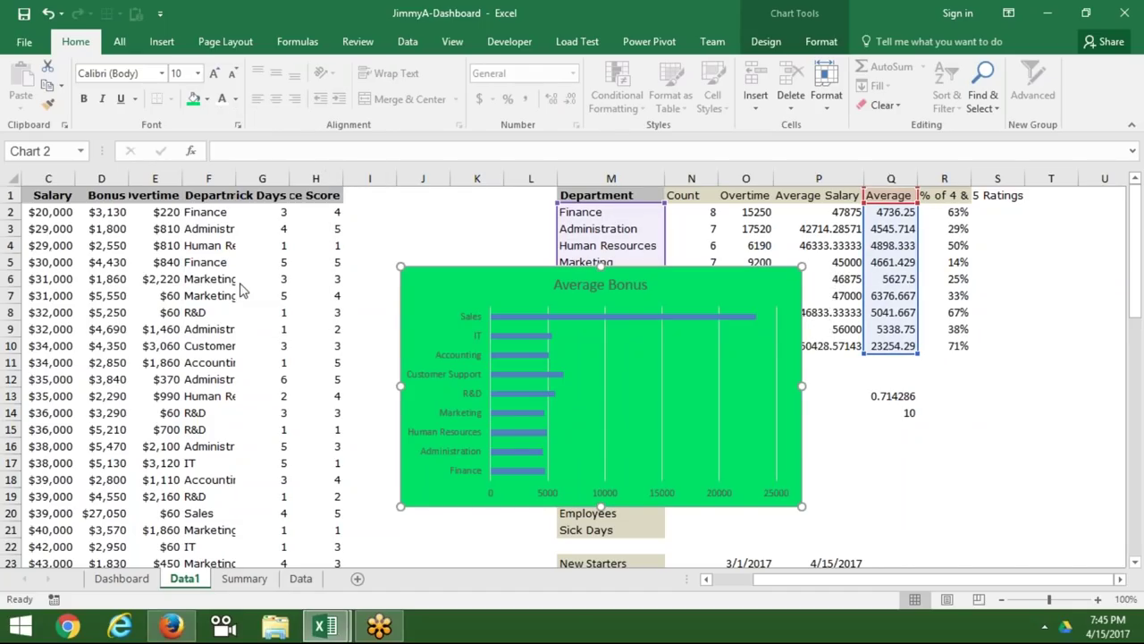
click(550, 318)
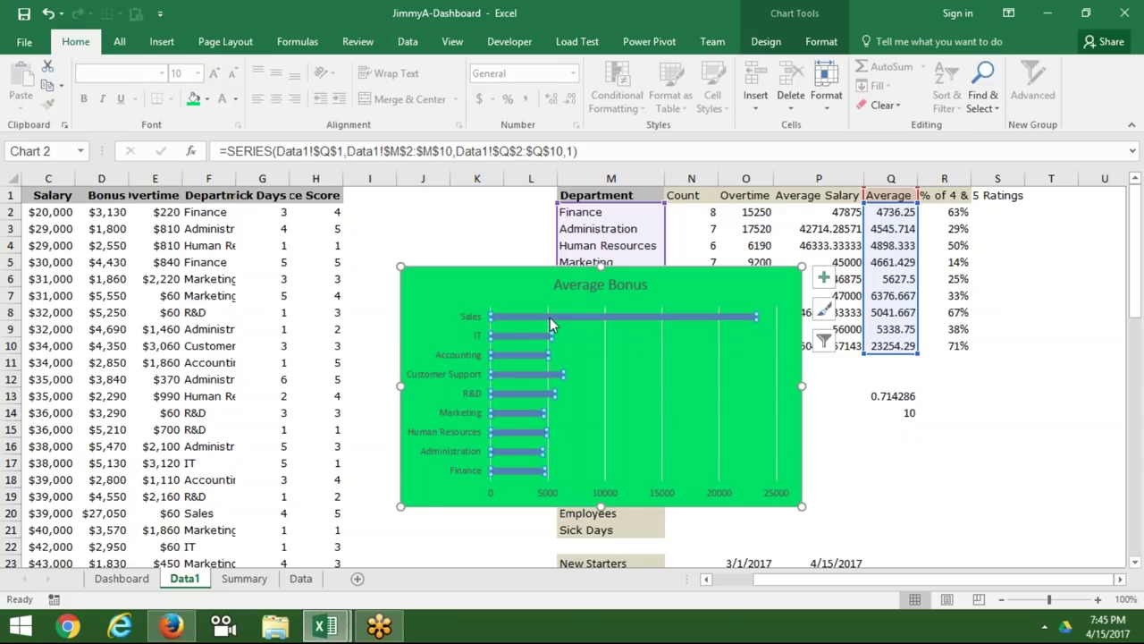
click(206, 101)
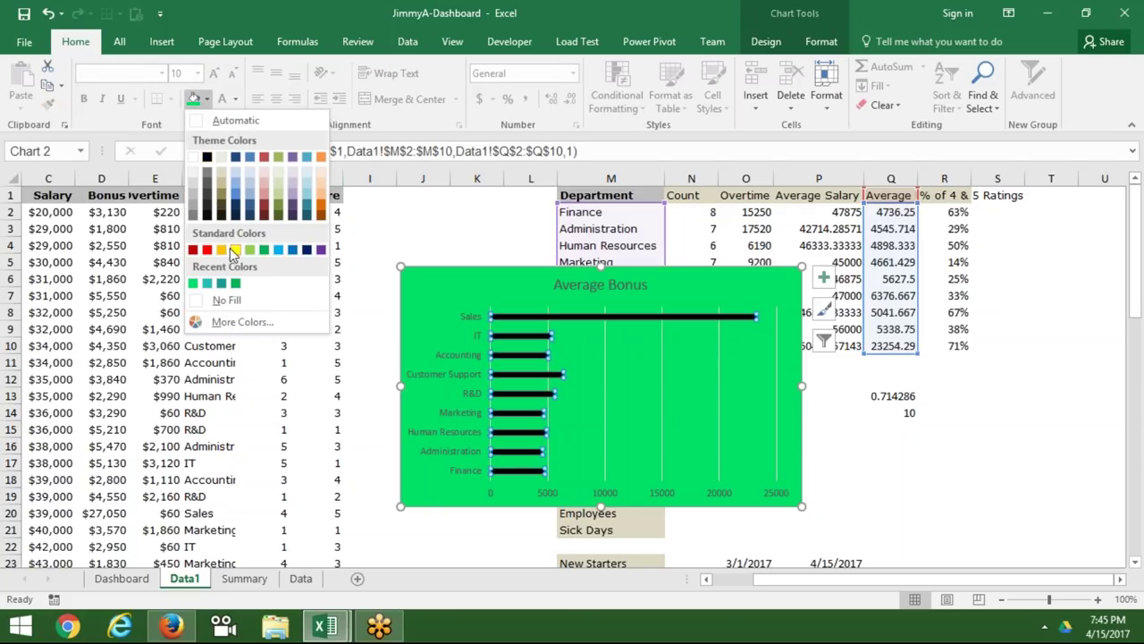
click(195, 157)
Make the axis label text white, undoing a mistaken white label fill, and select the whole chart.
click(447, 353)
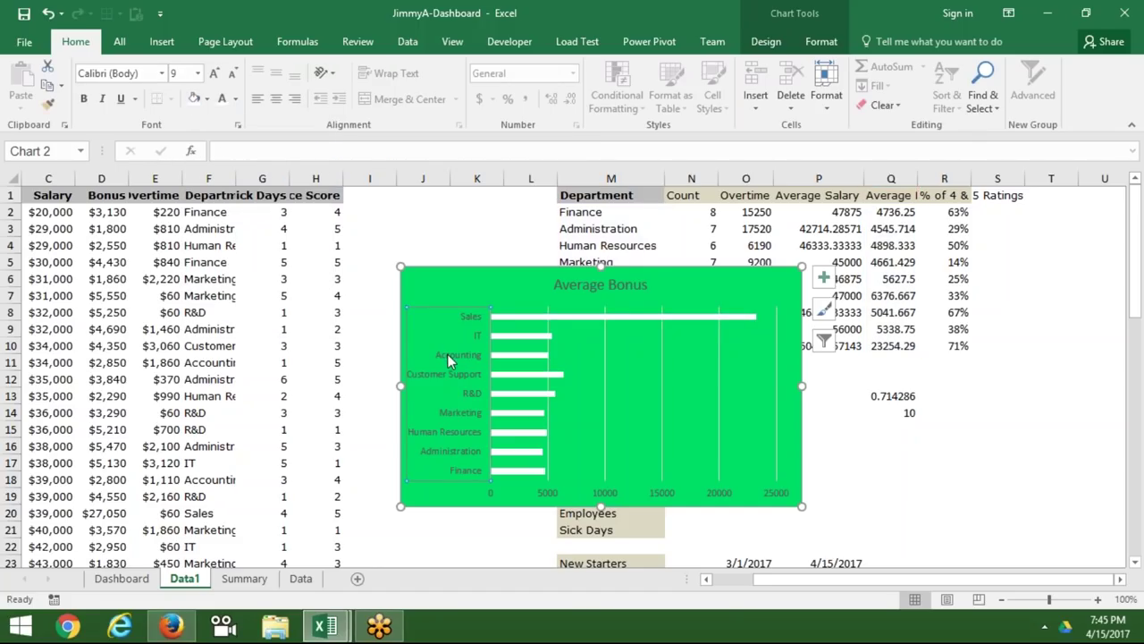
click(195, 100)
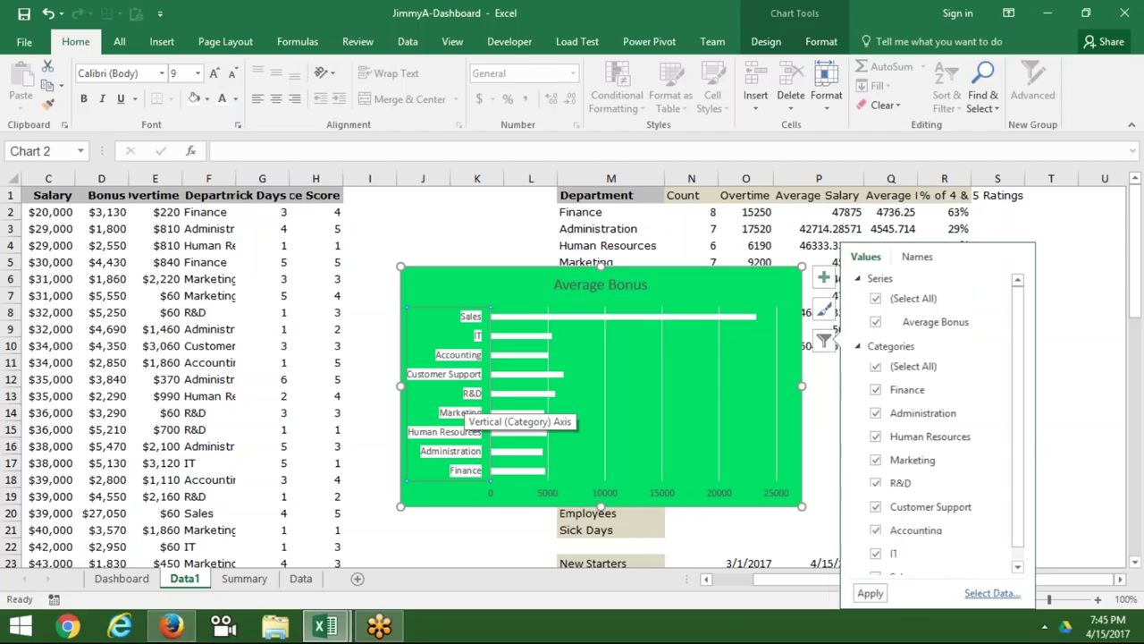
click(441, 543)
key(ctrl+z)
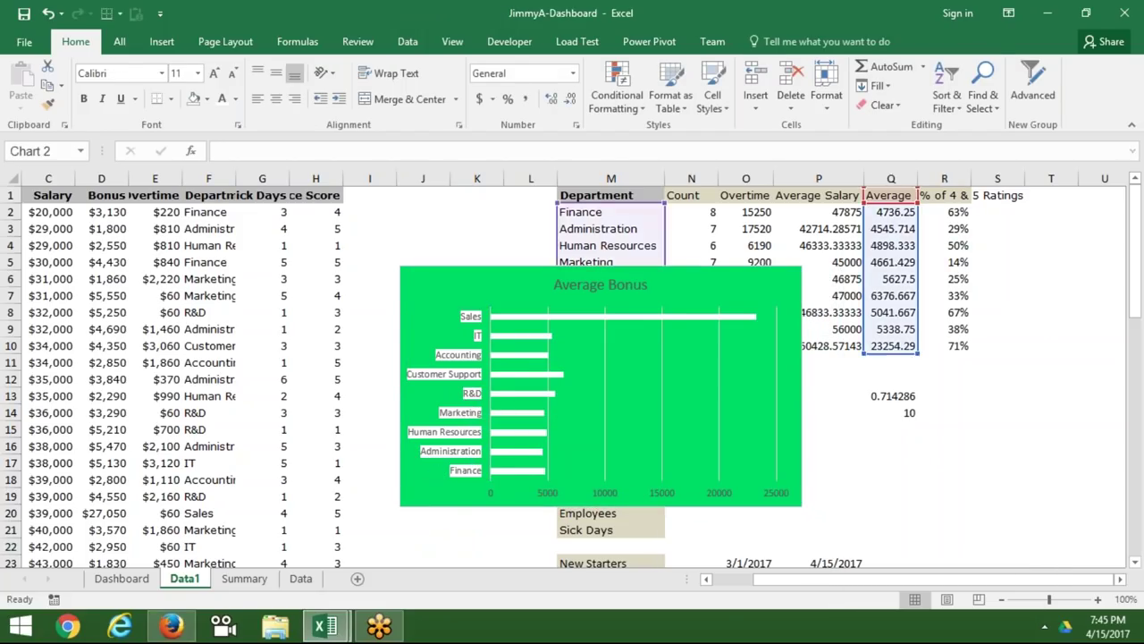
key(Down)
click(234, 99)
click(227, 105)
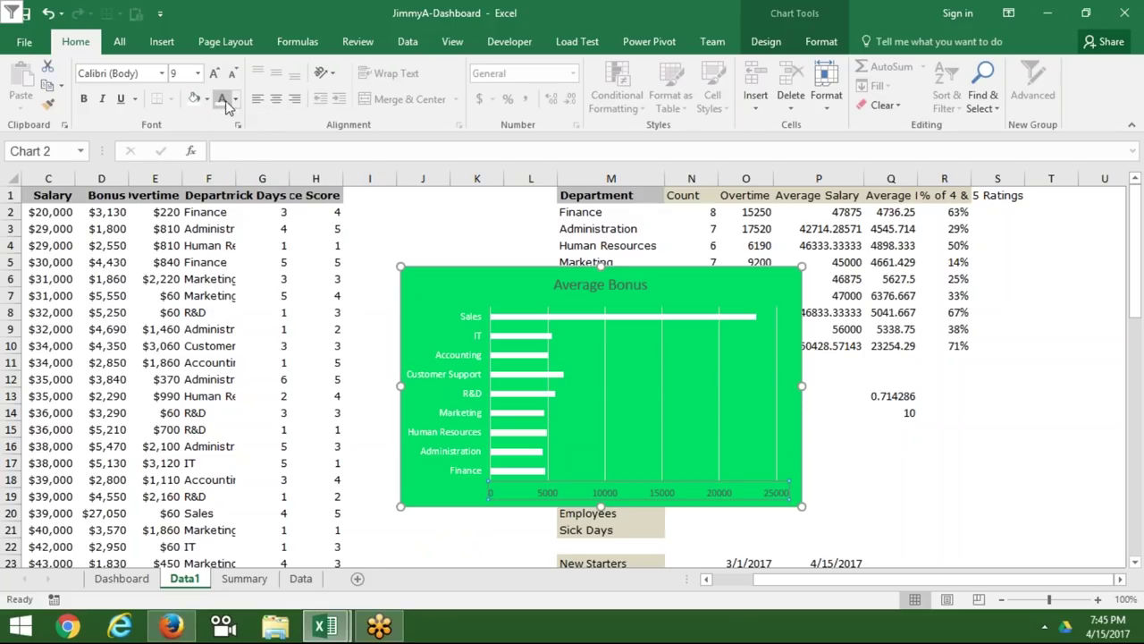
click(447, 282)
Cut the Average Bonus chart from Data1 and paste it onto the Summary sheet.
key(Delete)
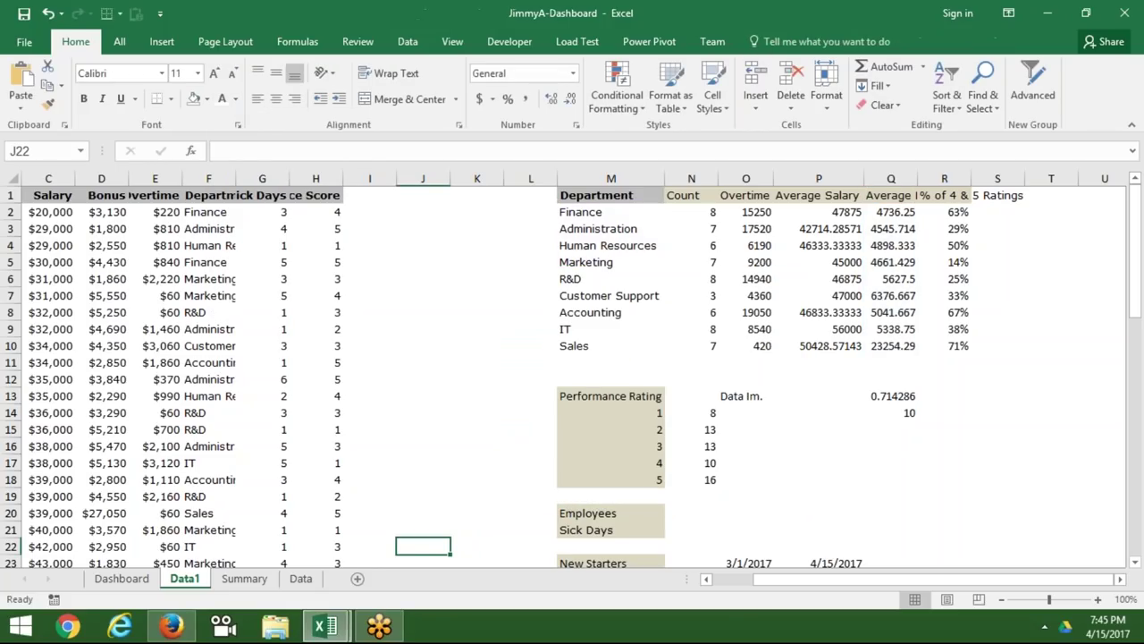
click(245, 578)
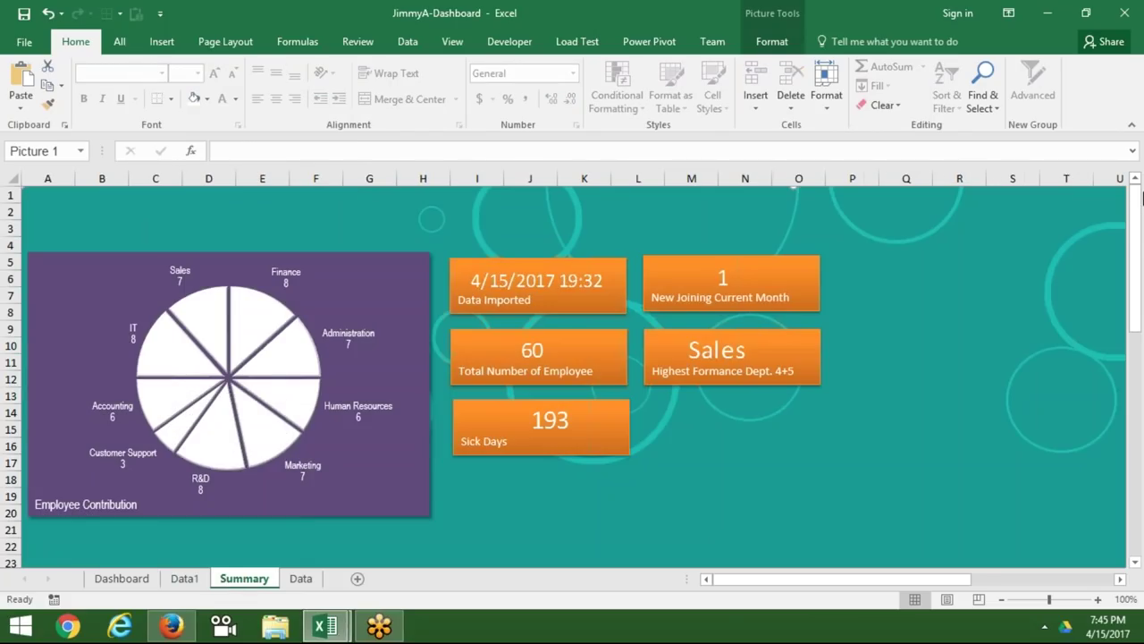
drag(1138, 241, 1140, 309)
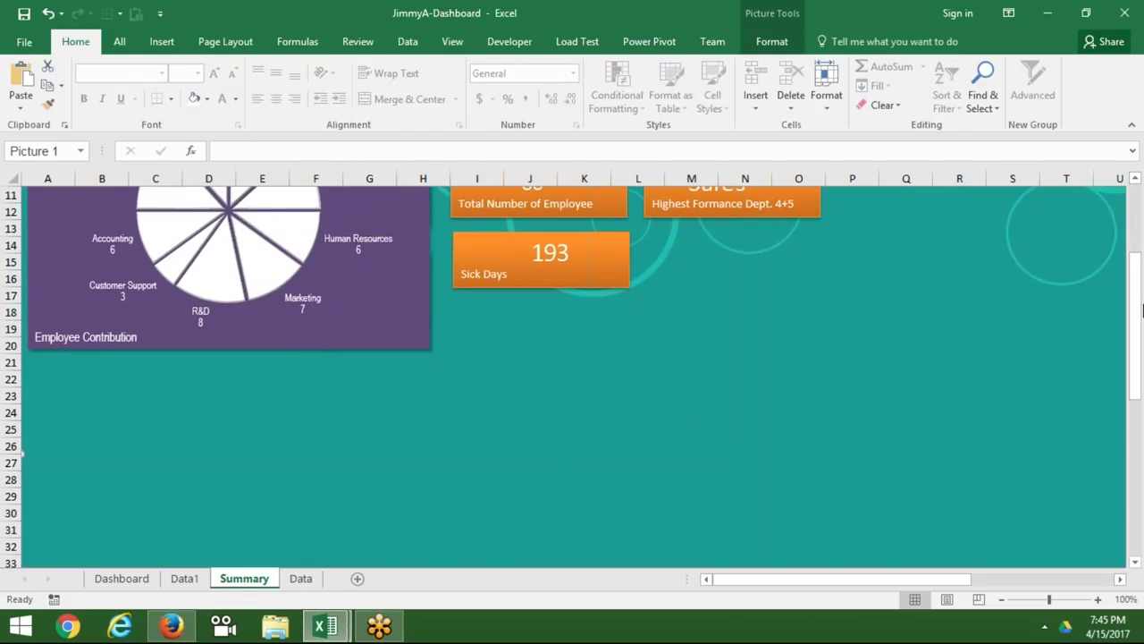
key(ctrl+v)
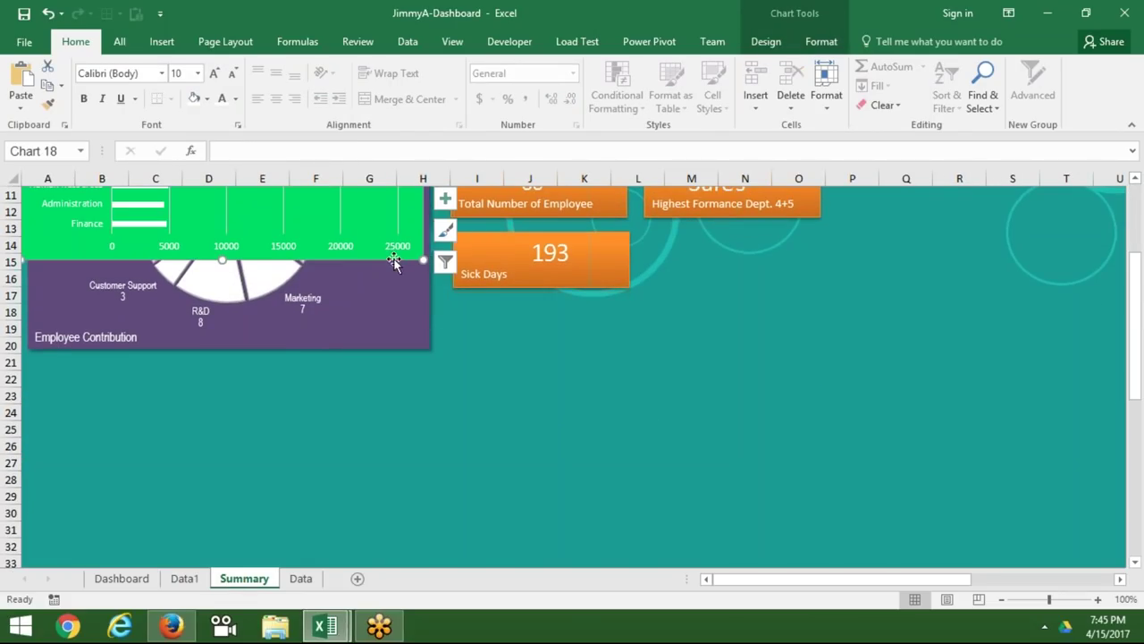
Place the chart below the pie chart at row 25, widen it, and return to Data1.
mouse_move(419, 257)
mouse_down()
mouse_move(411, 541)
mouse_move(386, 583)
mouse_up()
key(ctrl+z)
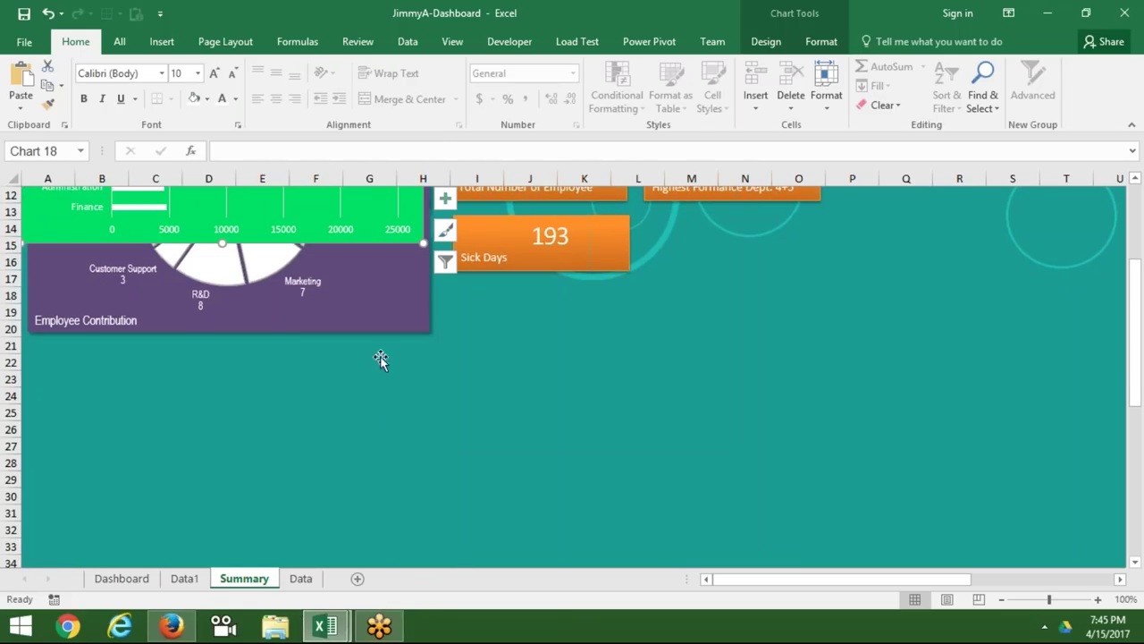
drag(377, 237, 399, 468)
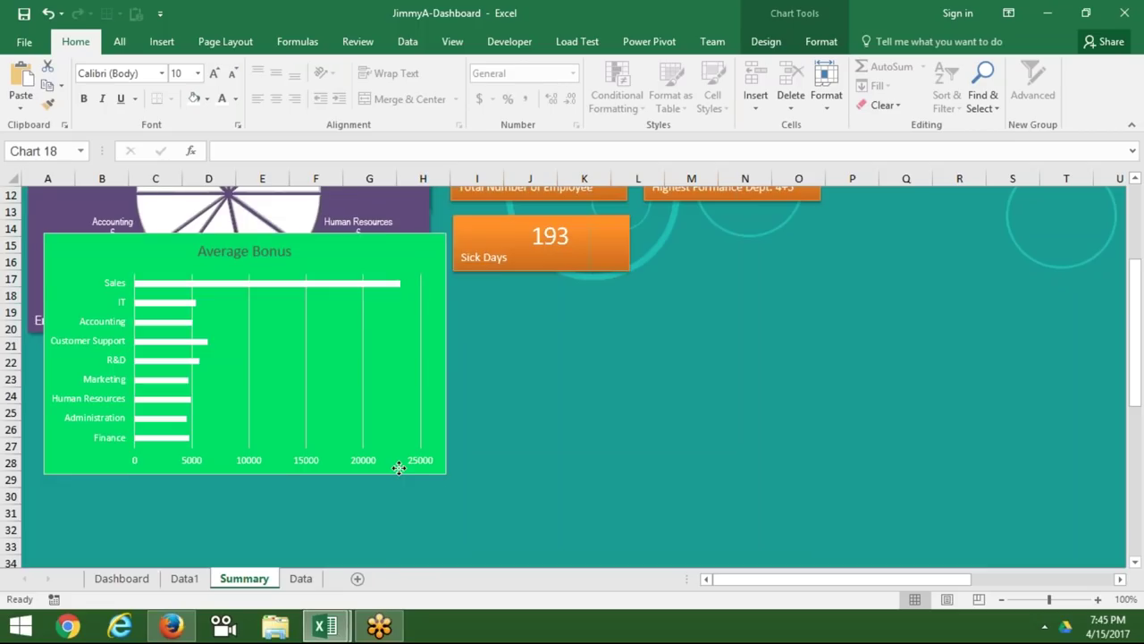
drag(379, 268, 363, 369)
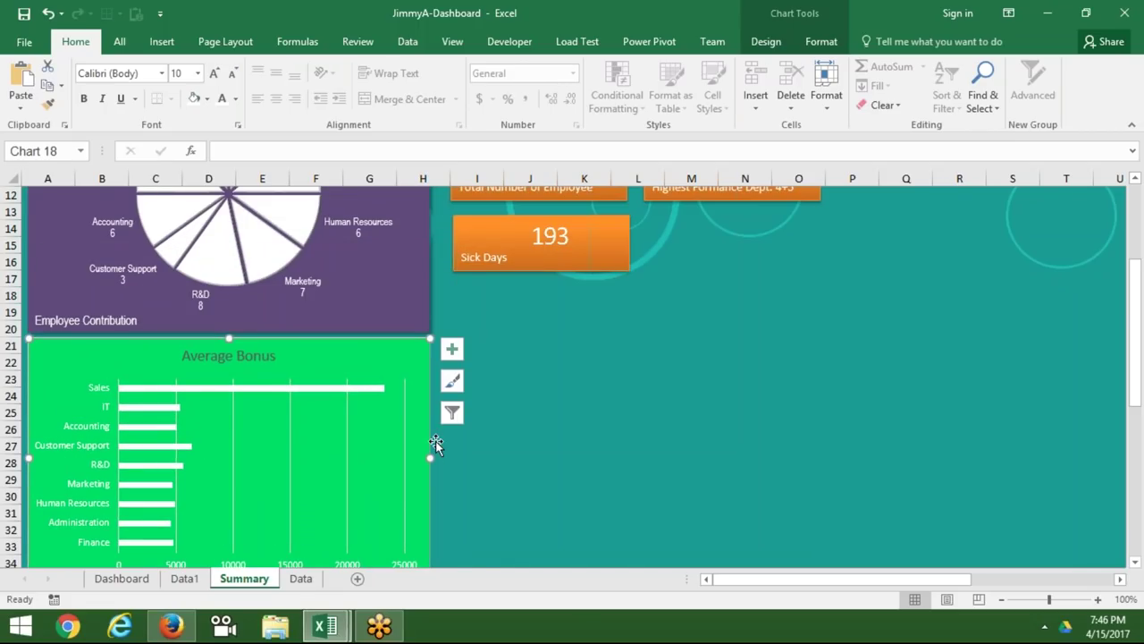
drag(431, 451, 583, 425)
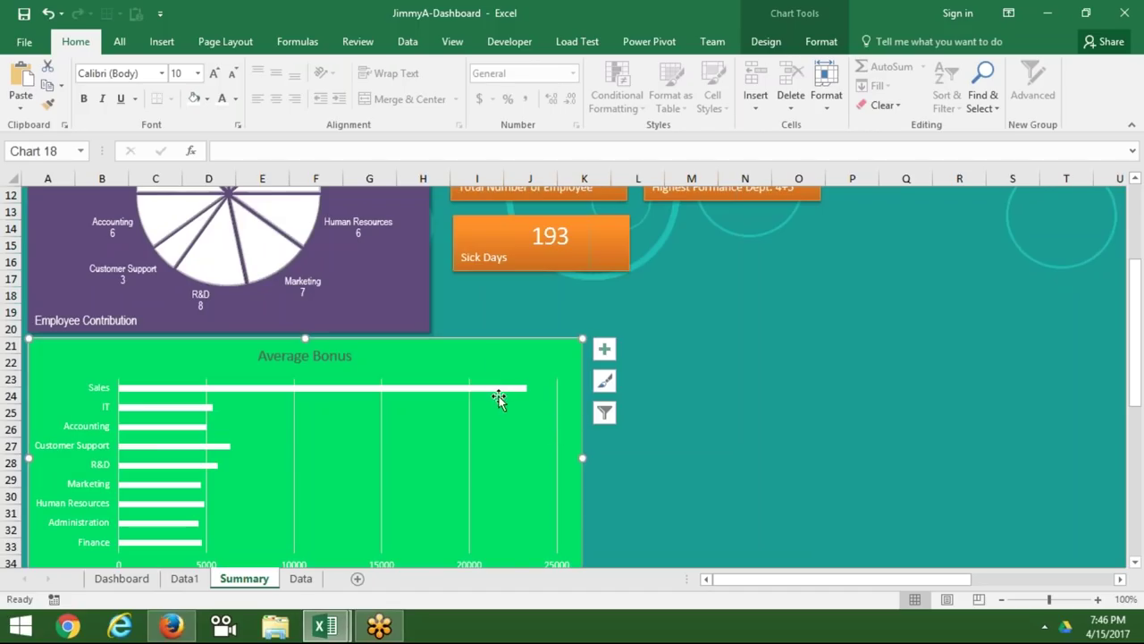
drag(492, 368, 494, 432)
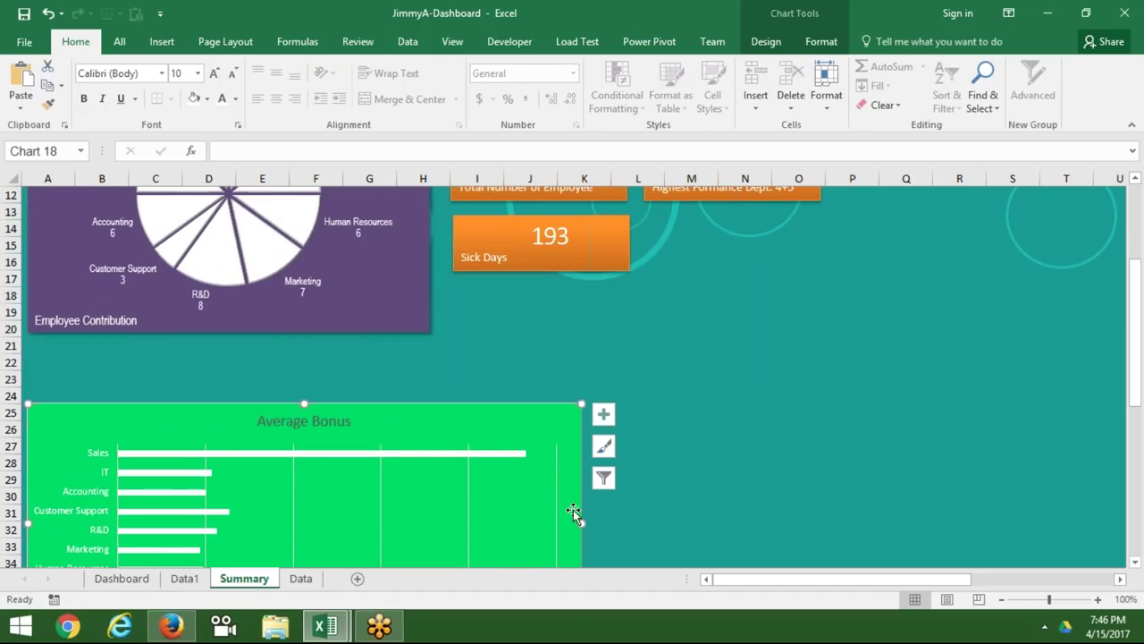
click(705, 450)
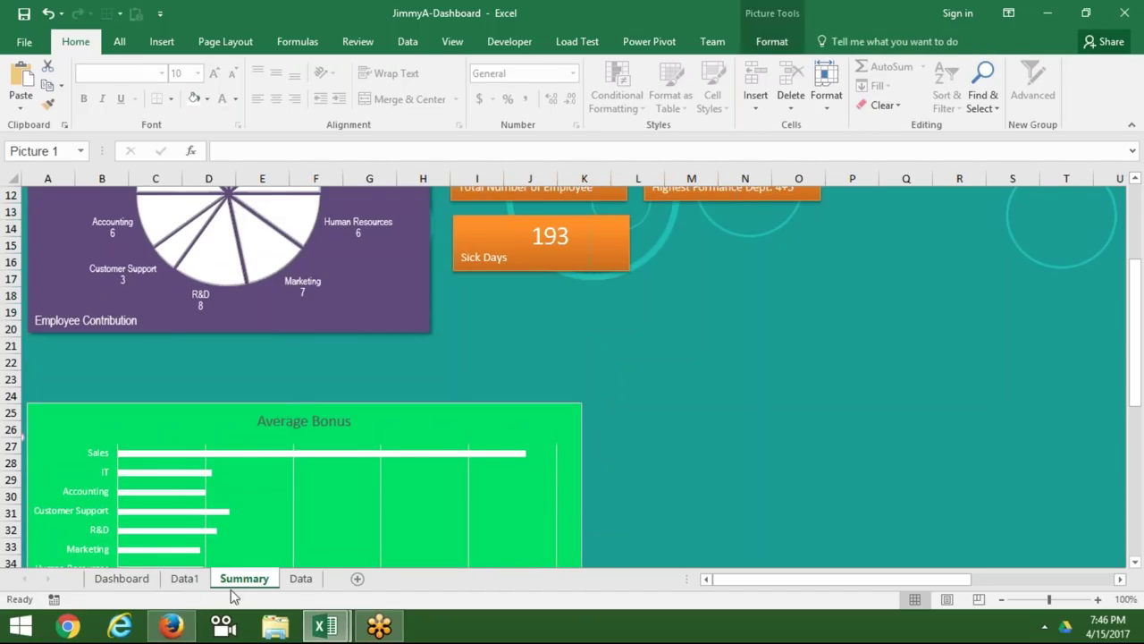
click(188, 581)
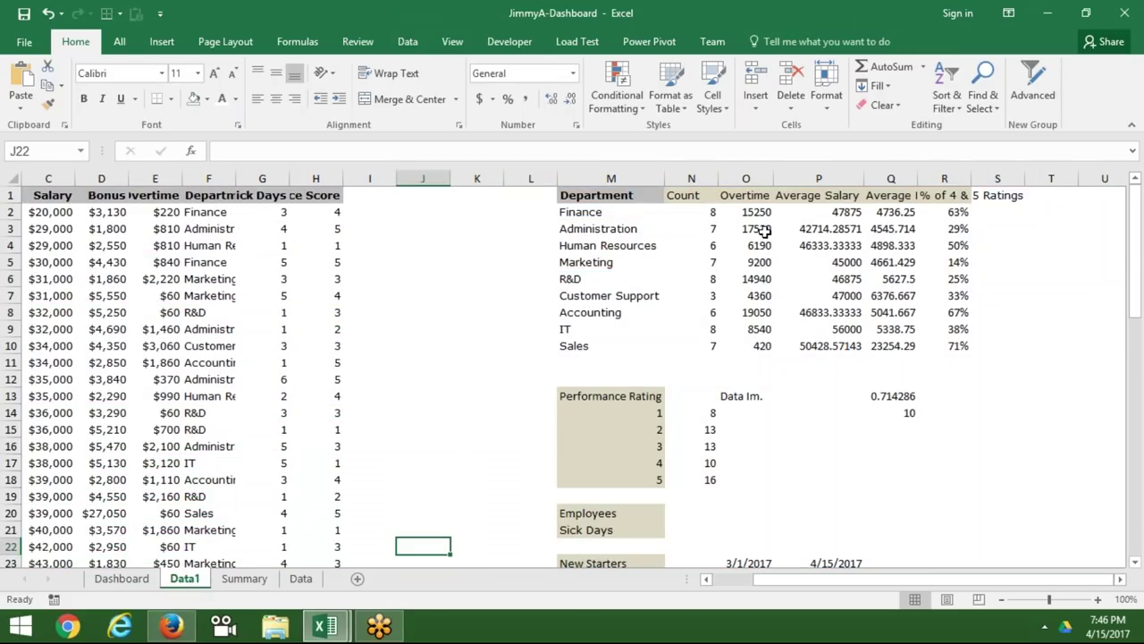
Check the Dashboard and Data1 sheets, then return to Summary with the Insert ribbon showing.
click(122, 579)
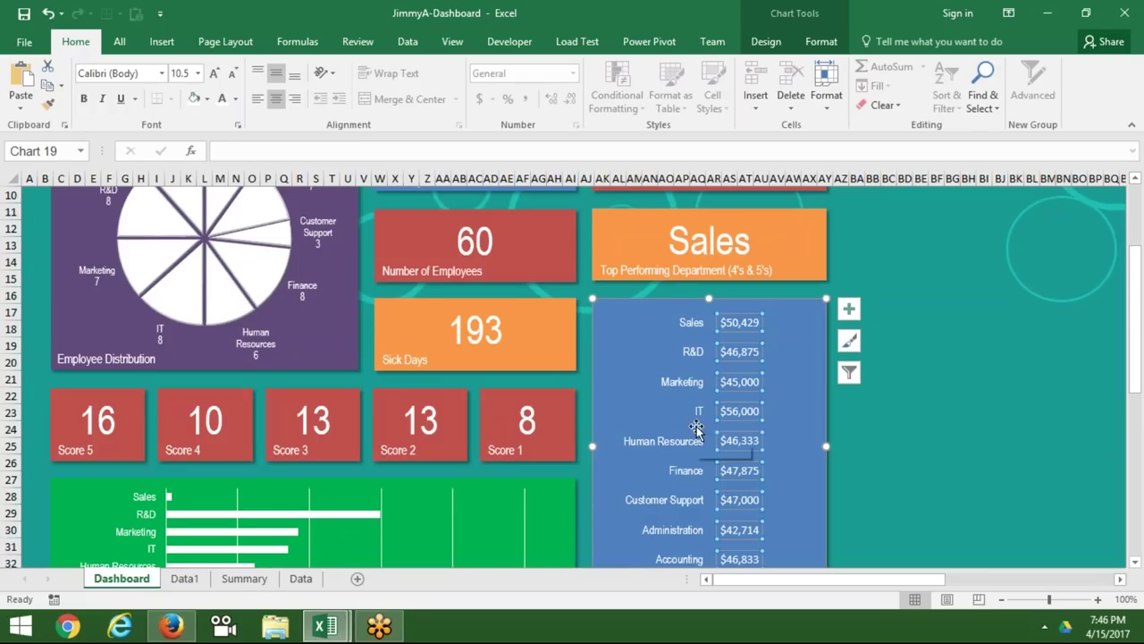
click(186, 580)
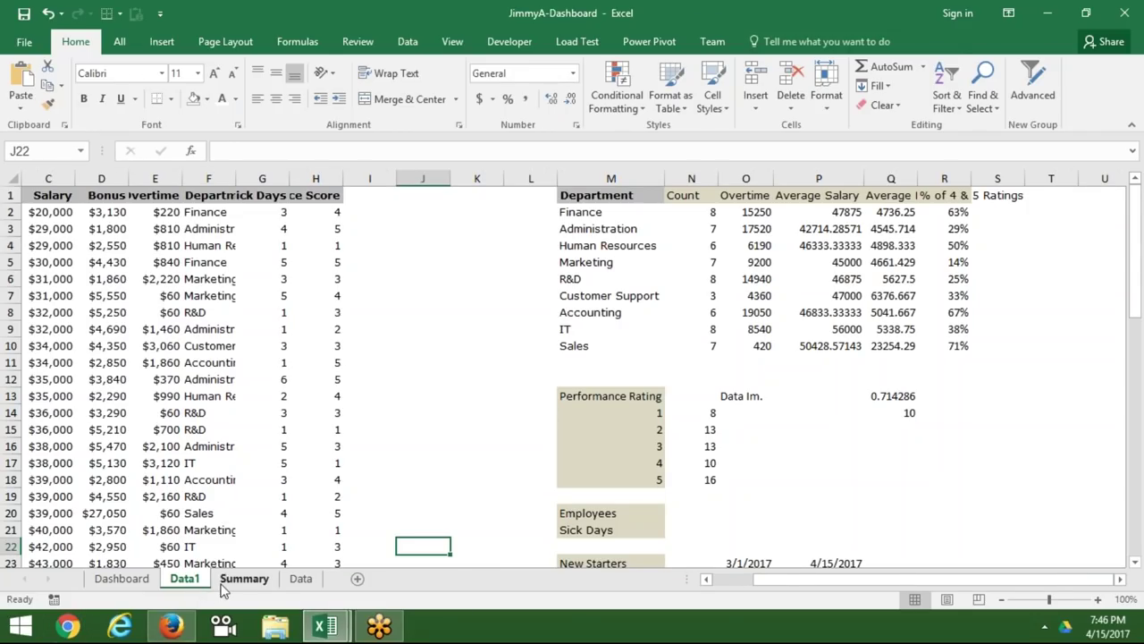
click(219, 586)
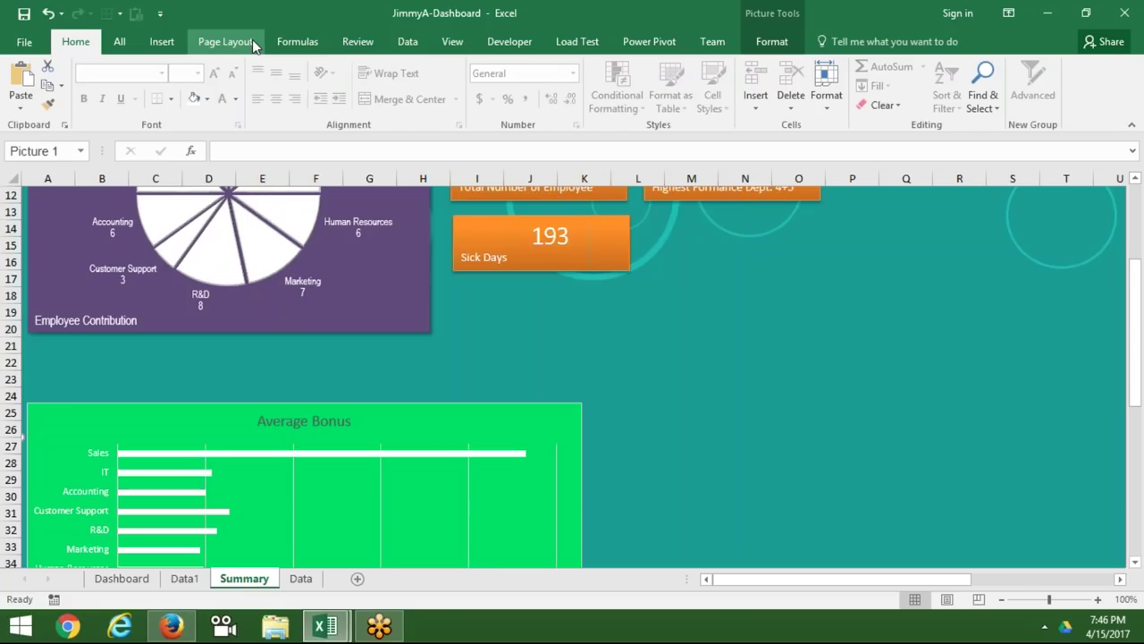
click(176, 43)
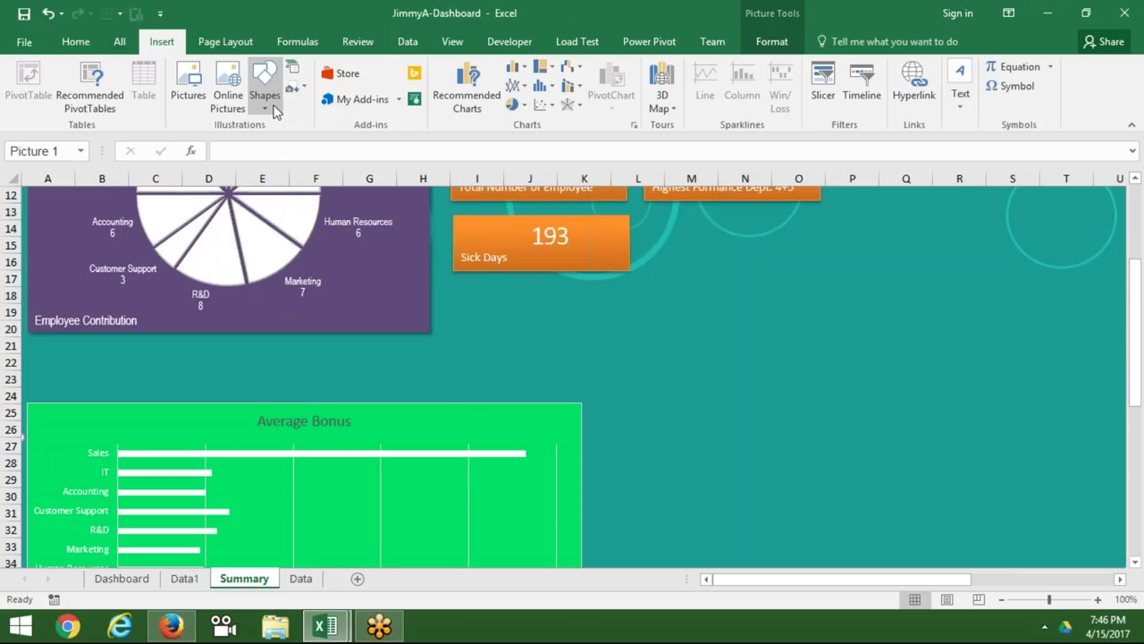
Draw a trial rounded rectangle beside the Sick Days box and widen the Average Bonus chart to column L.
click(265, 97)
click(342, 143)
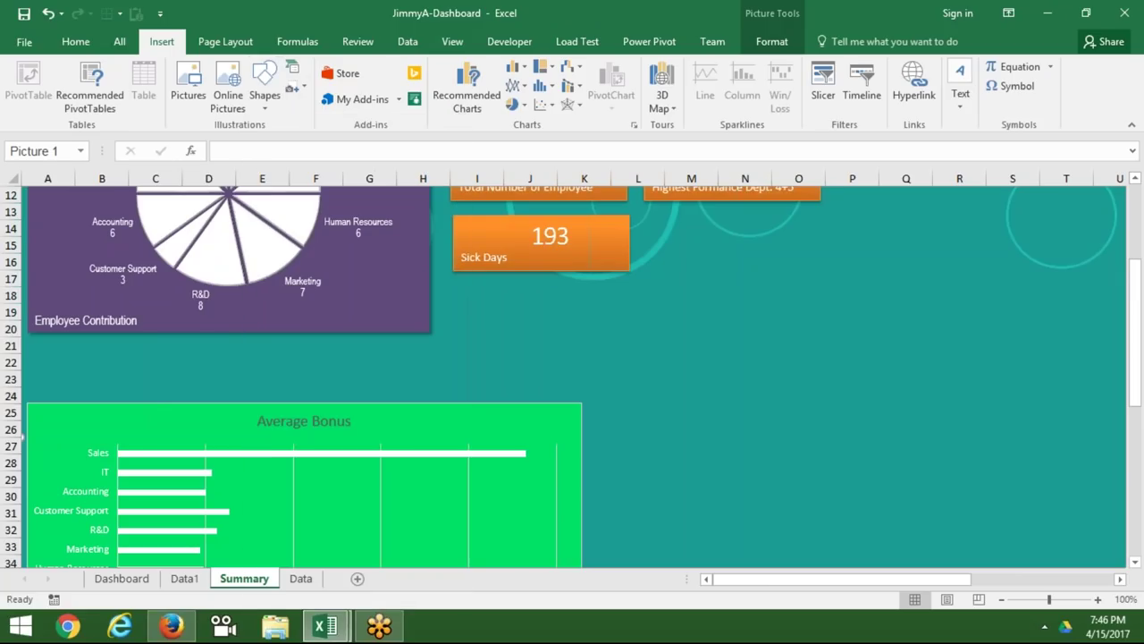
drag(677, 220, 861, 541)
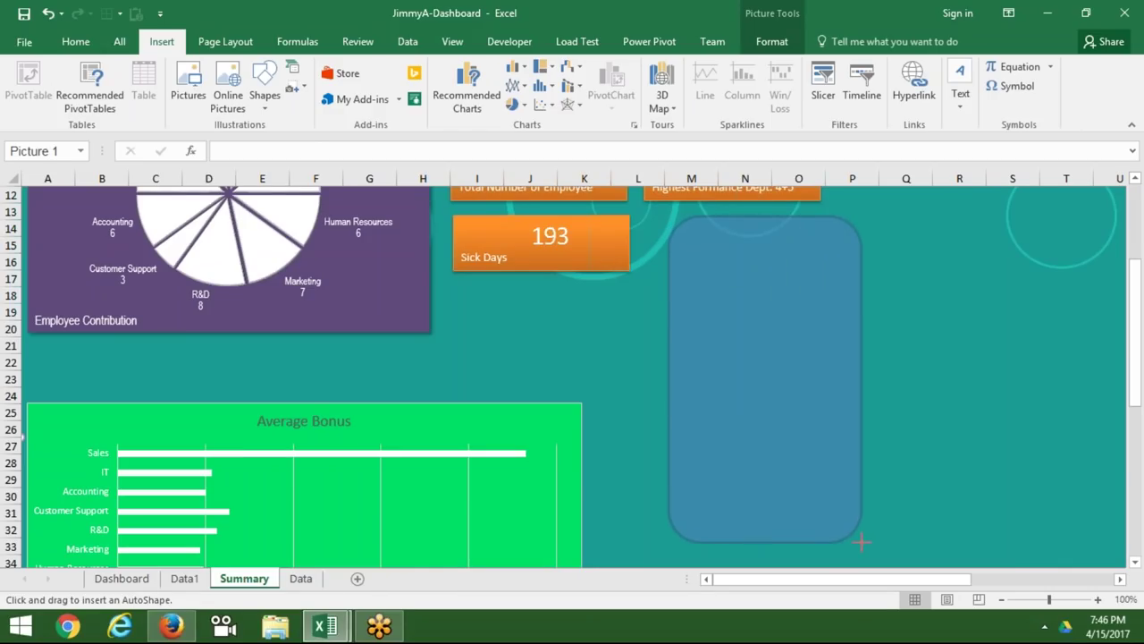
click(575, 498)
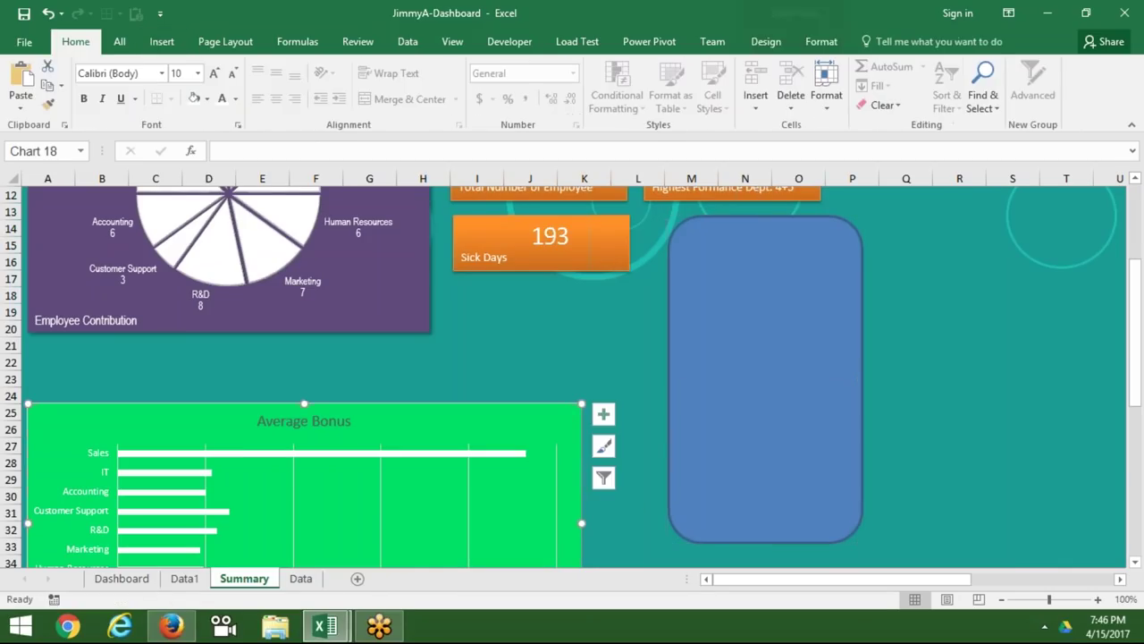
drag(582, 523, 665, 524)
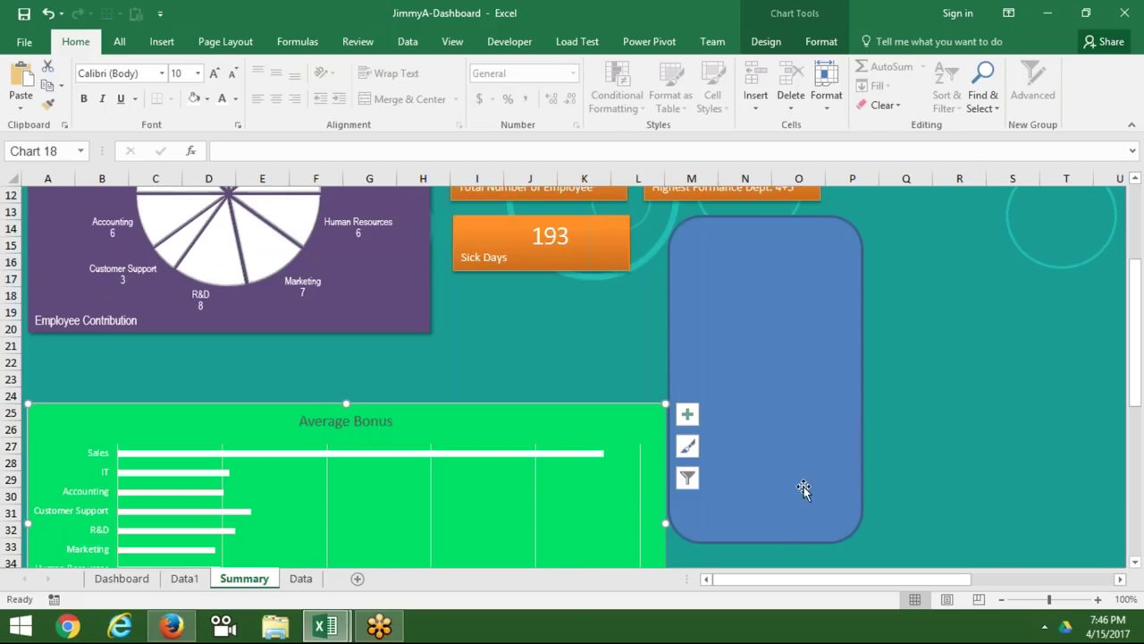
Delete the trial rounded rectangle.
drag(802, 487, 793, 476)
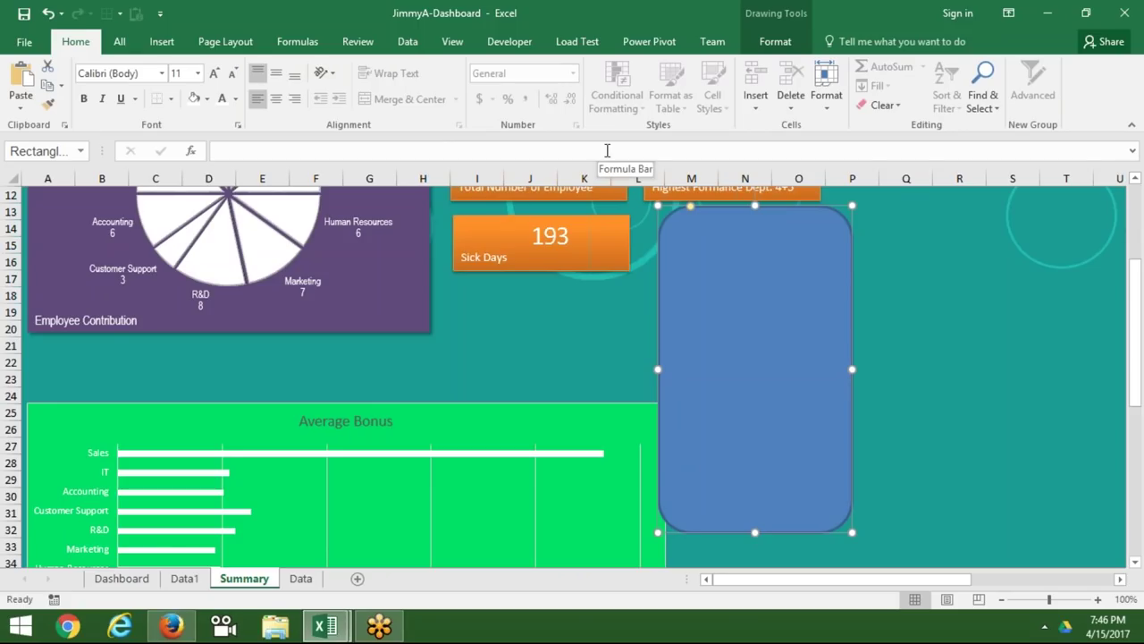
key(Delete)
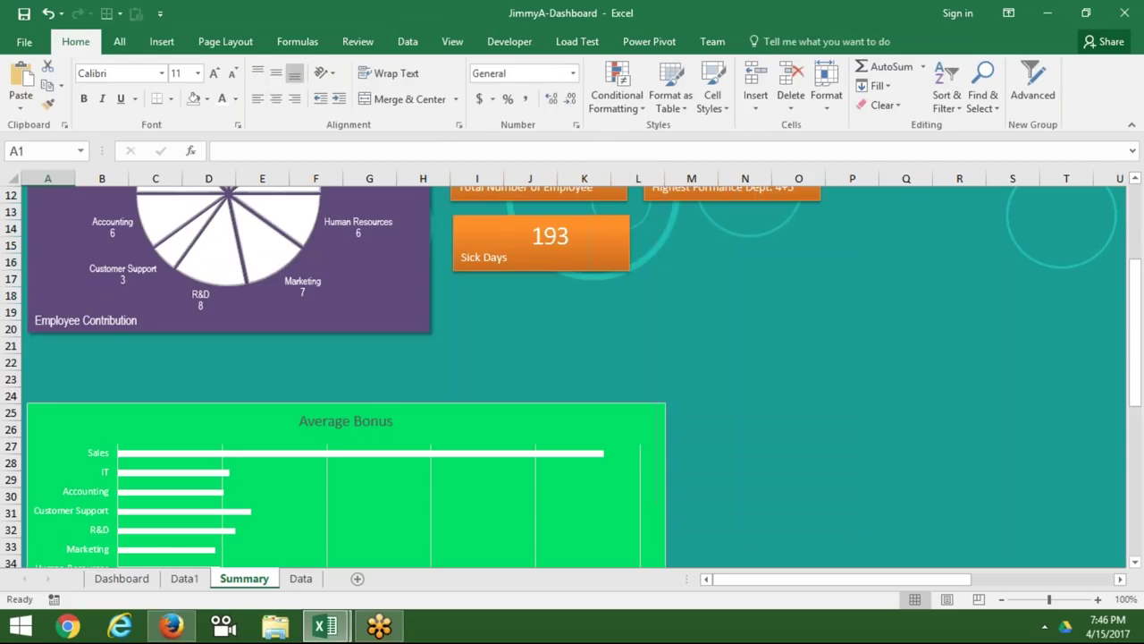
click(161, 41)
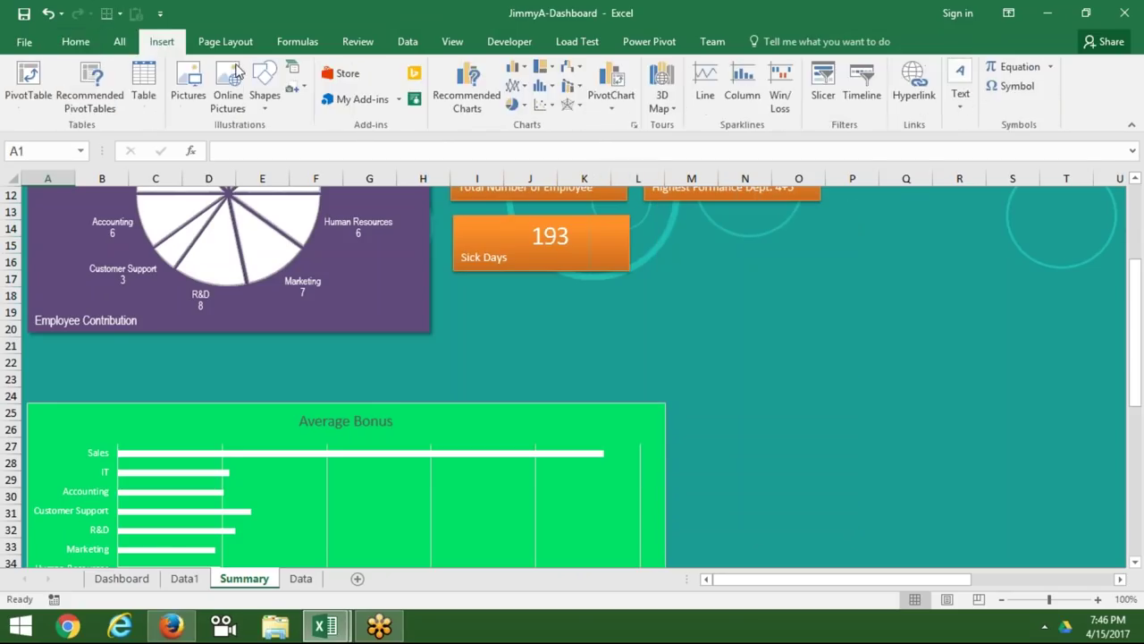
Draw a tall blue rectangle spanning columns M to P below the Sales box.
click(265, 105)
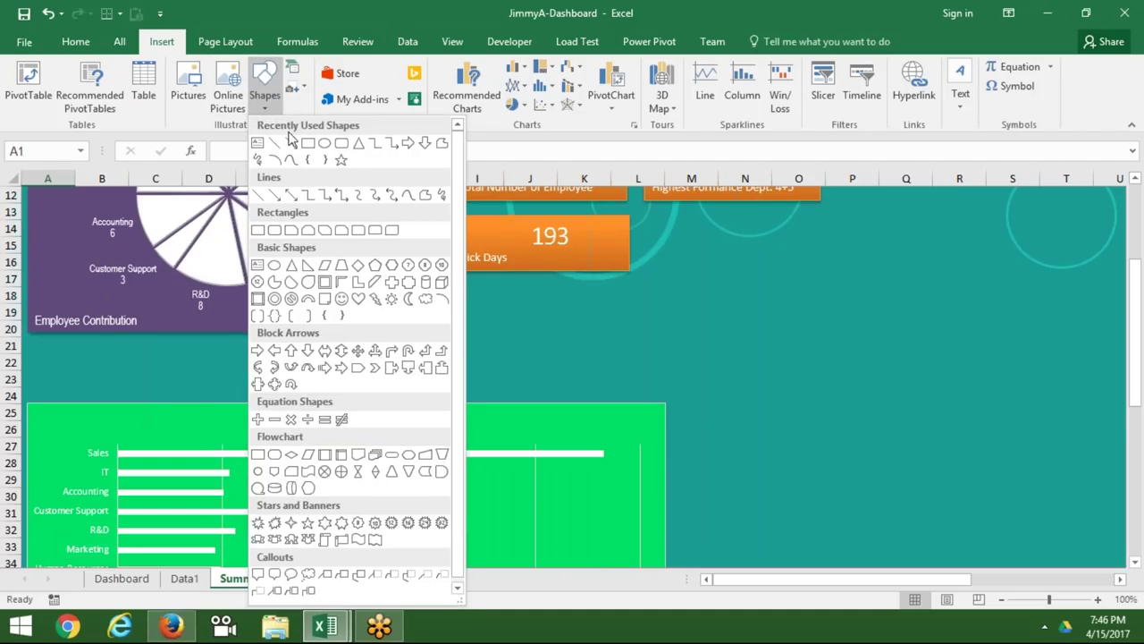
click(307, 143)
drag(678, 203, 848, 497)
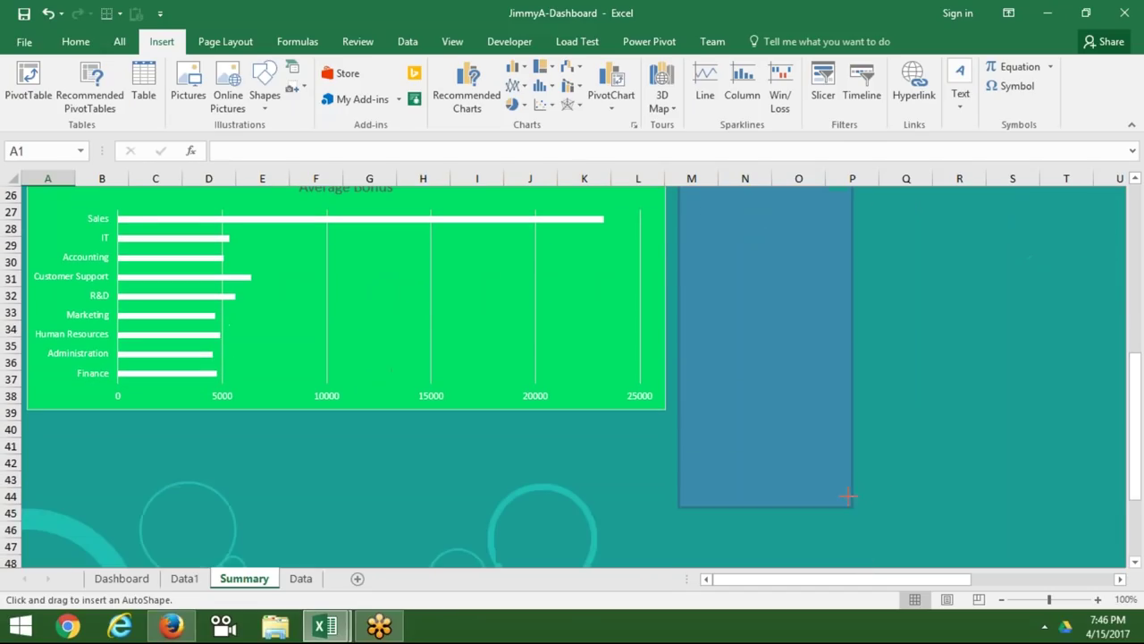
drag(848, 497, 854, 412)
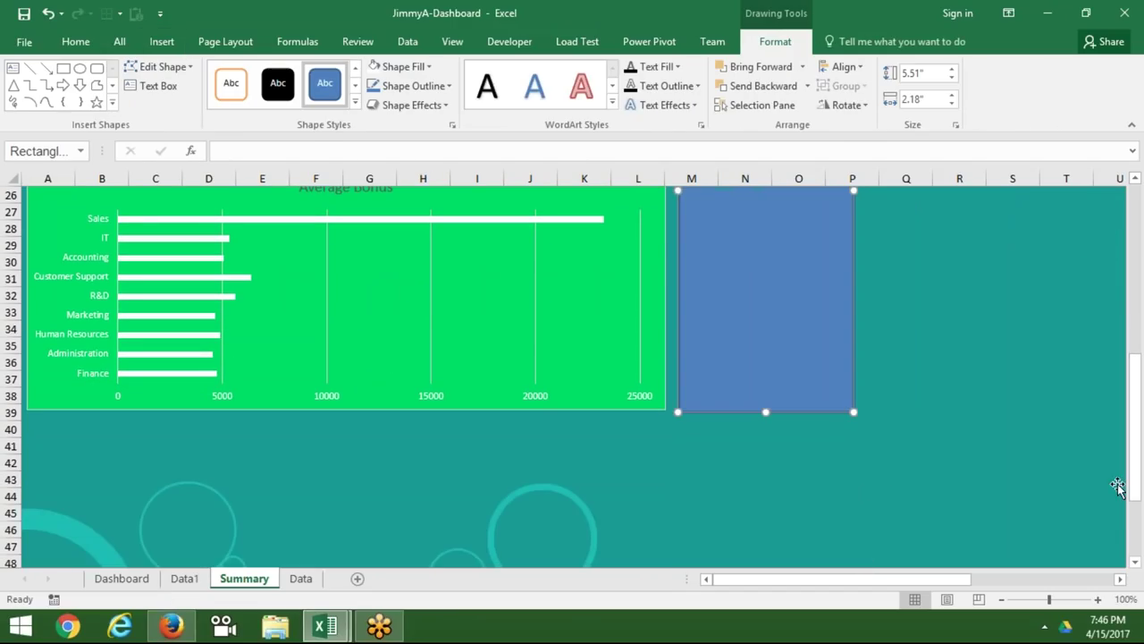
drag(1135, 487, 1112, 388)
click(762, 455)
click(762, 454)
mouse_move(678, 458)
mouse_down()
mouse_move(668, 458)
mouse_move(700, 447)
mouse_up()
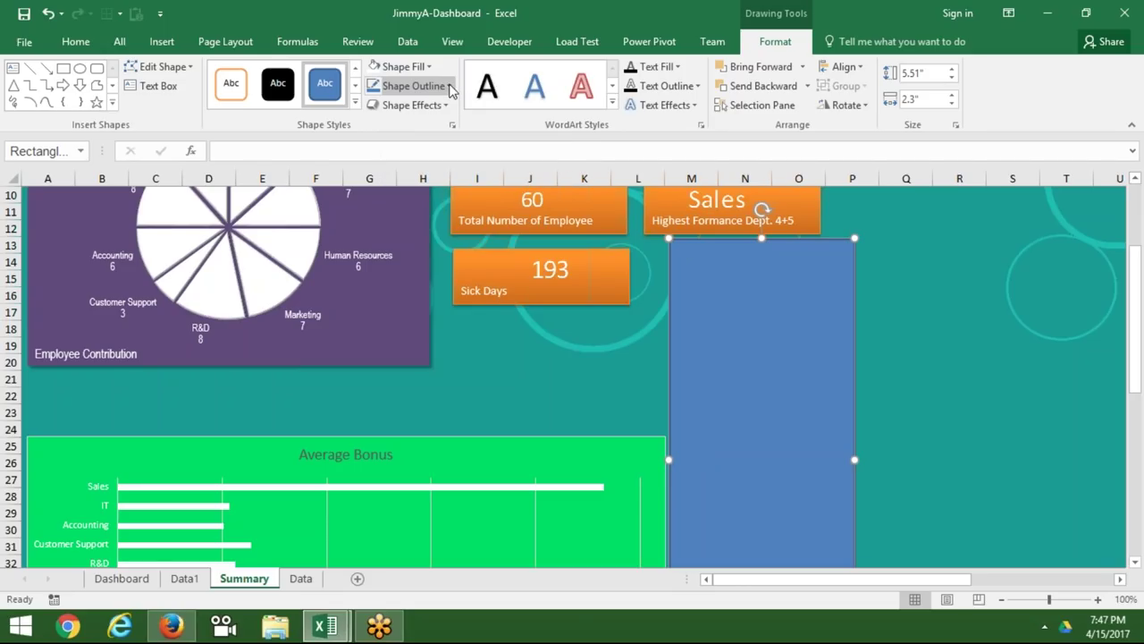
Set the blue rectangle to No Outline and leave the Summary sheet.
click(451, 86)
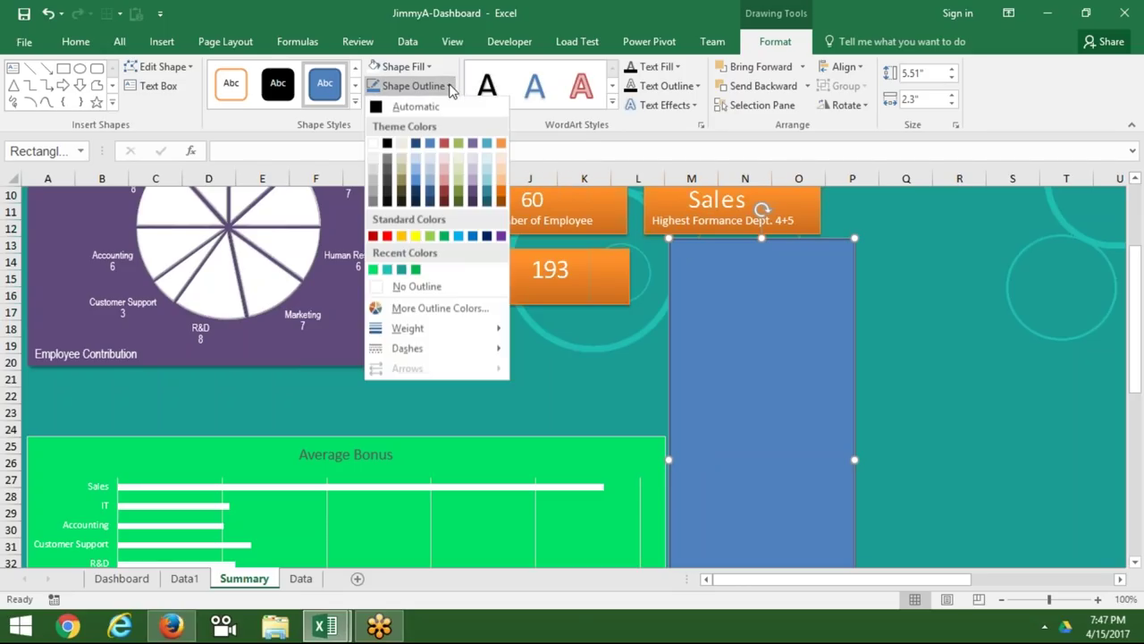
click(413, 286)
click(899, 368)
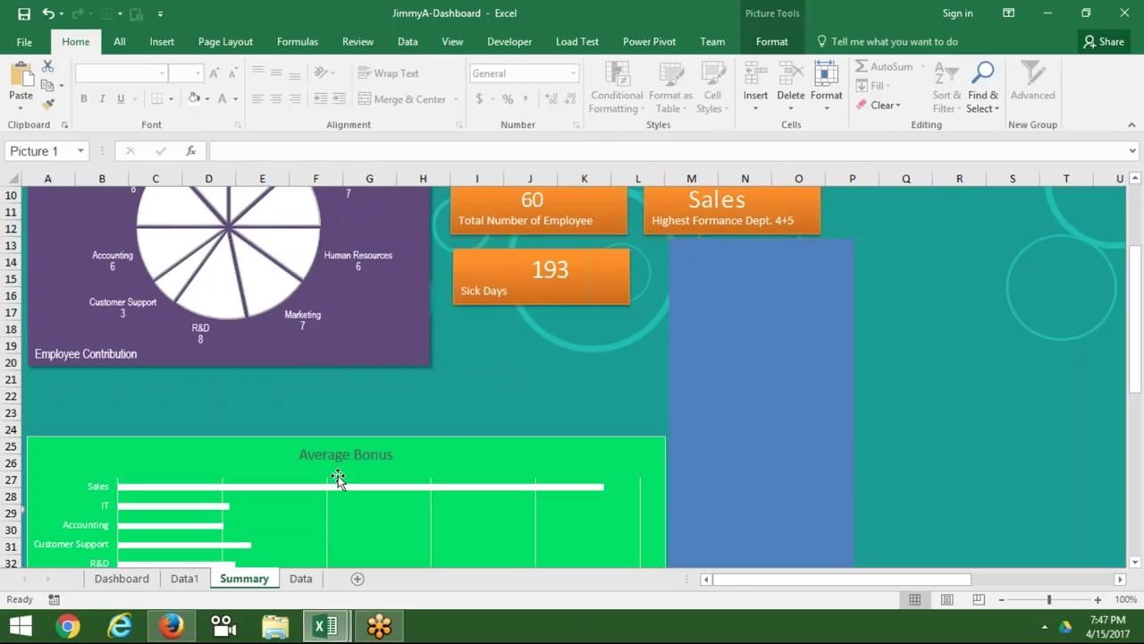
click(301, 580)
On Data1, select the department names and inspect the average salary formulas in P2 and P10.
click(198, 580)
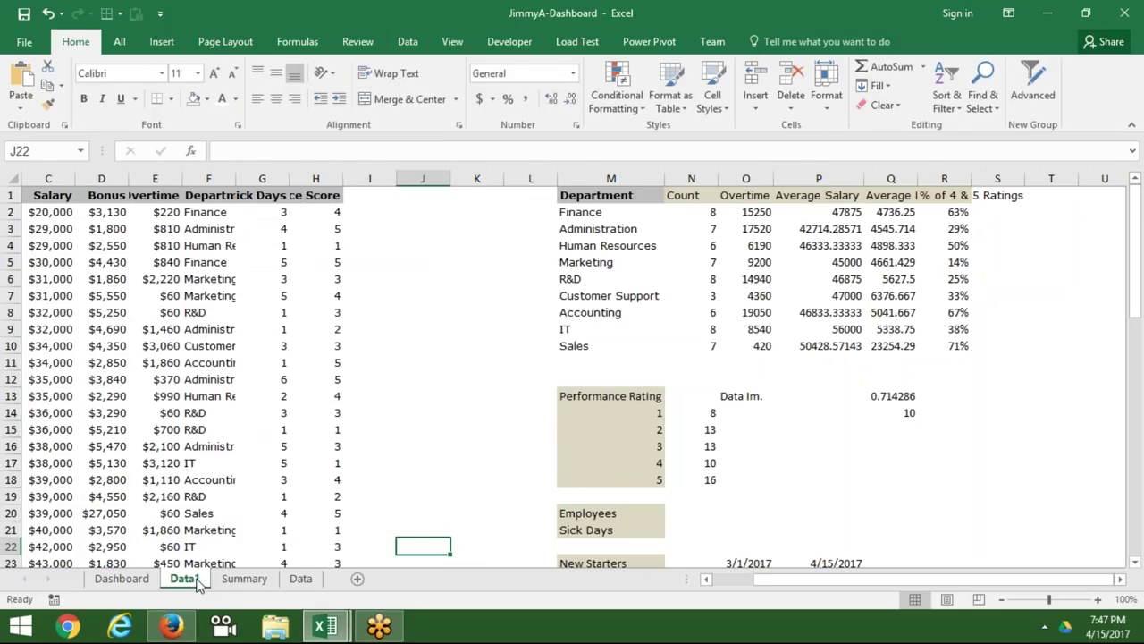
click(631, 211)
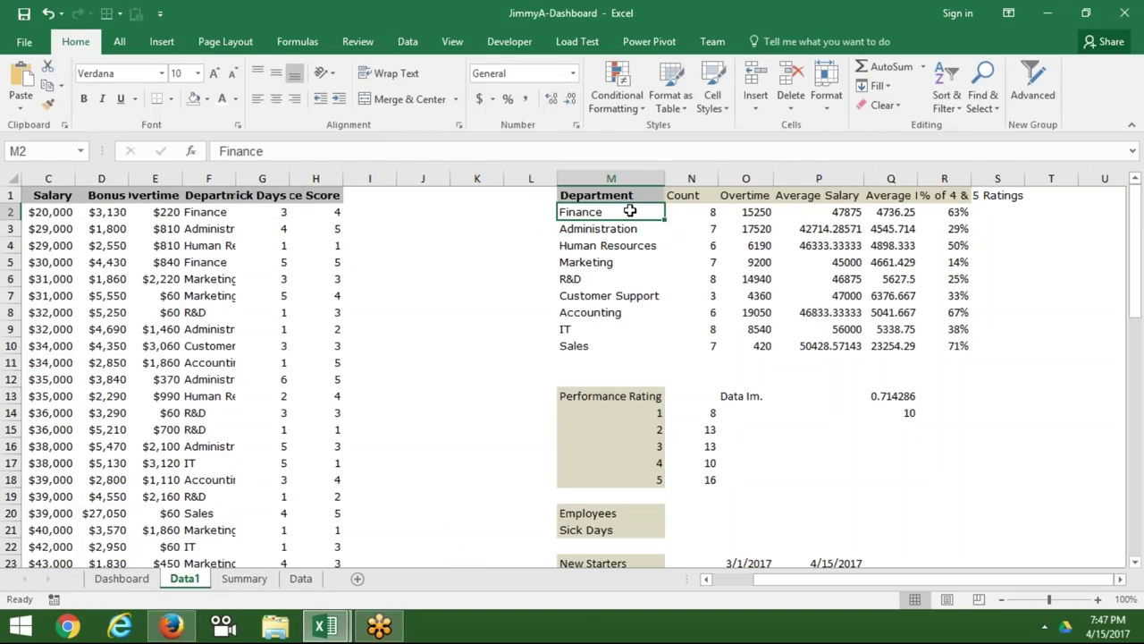
shift+click(604, 350)
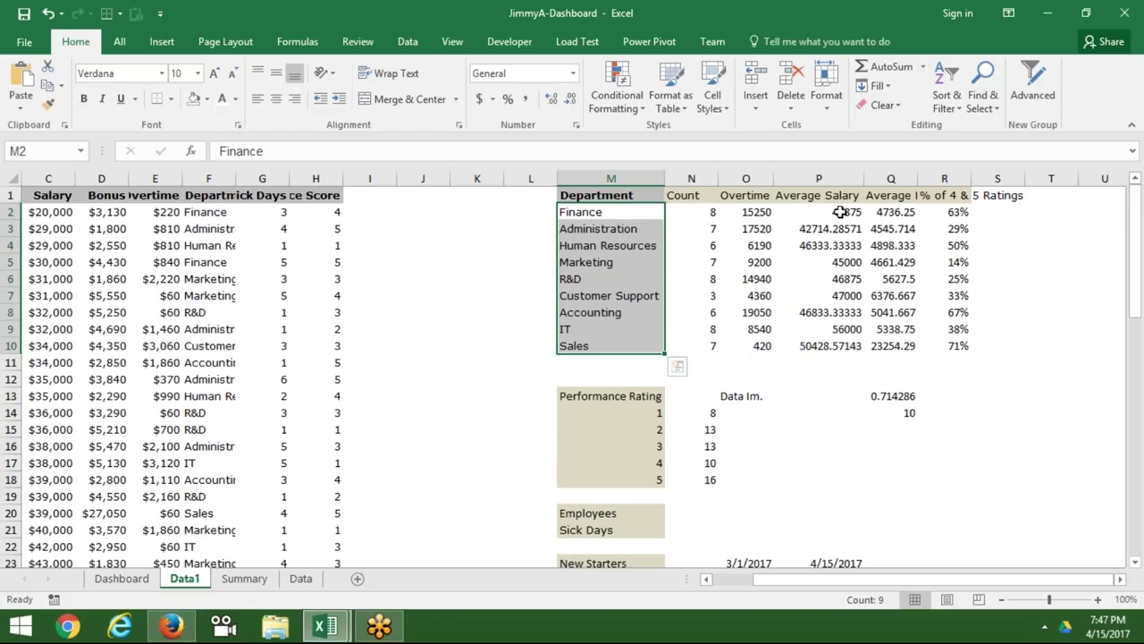
click(841, 212)
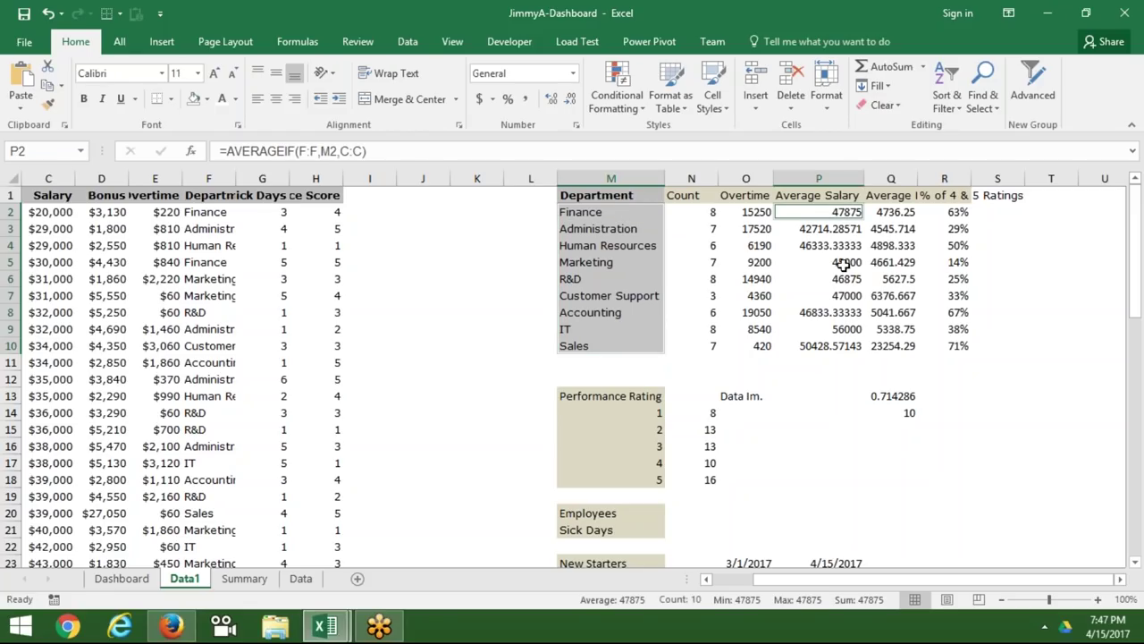
click(841, 345)
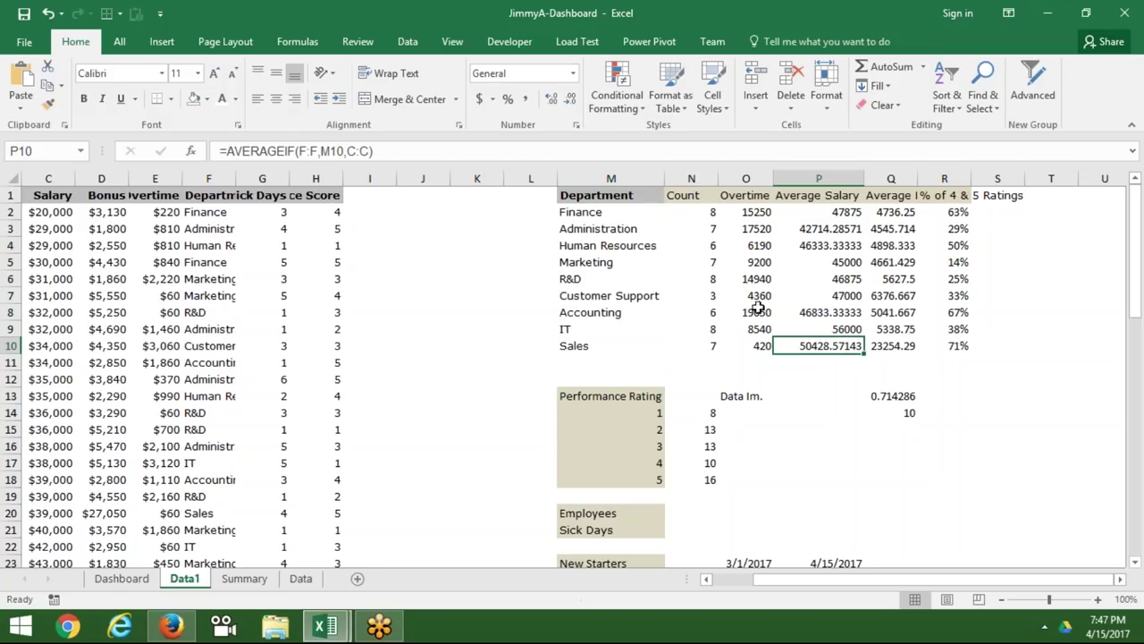
Select department names M2:M10 and copy them.
click(586, 212)
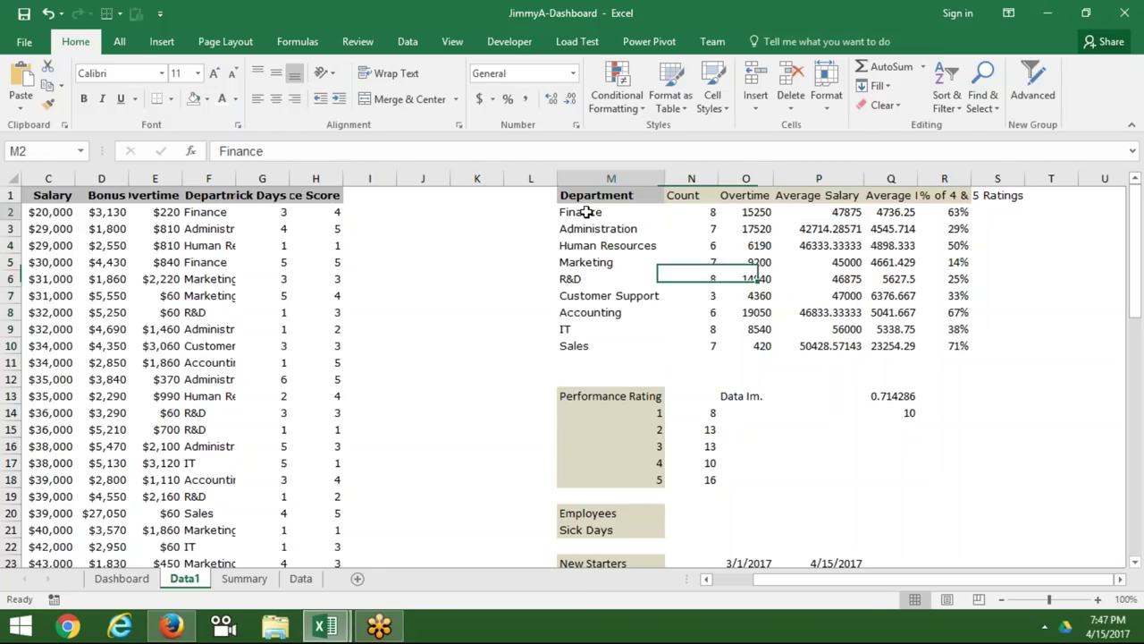
key(shift+Down)
key(shift+Down)
key(shift+Down)
key(shift+Down)
key(shift+Down)
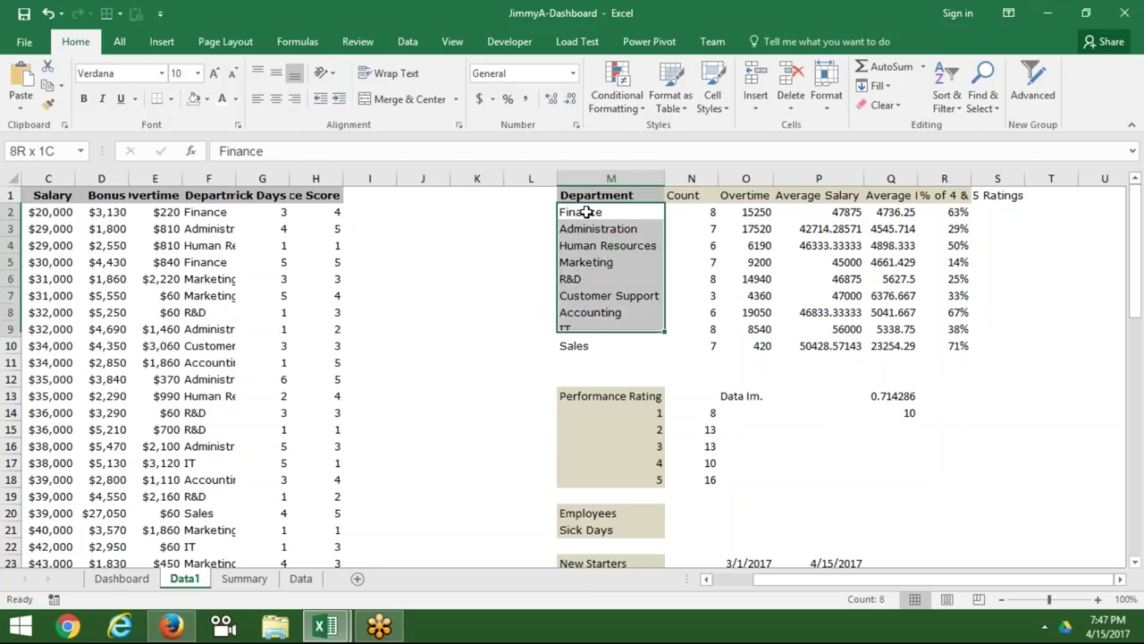
key(shift+Down)
key(shift+Down)
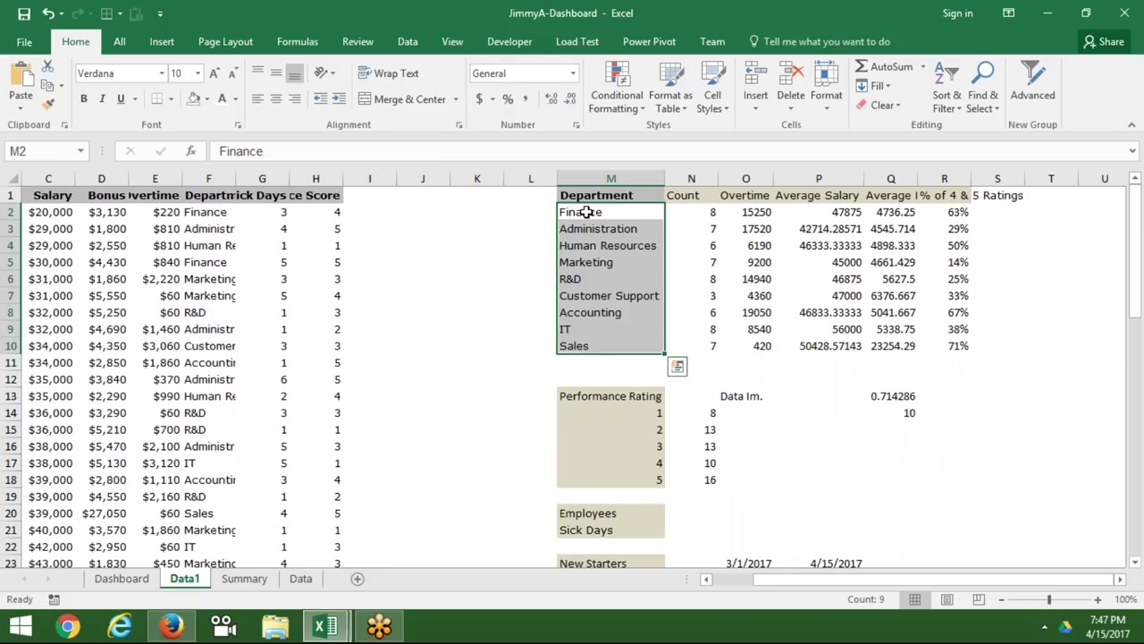
key(ctrl+c)
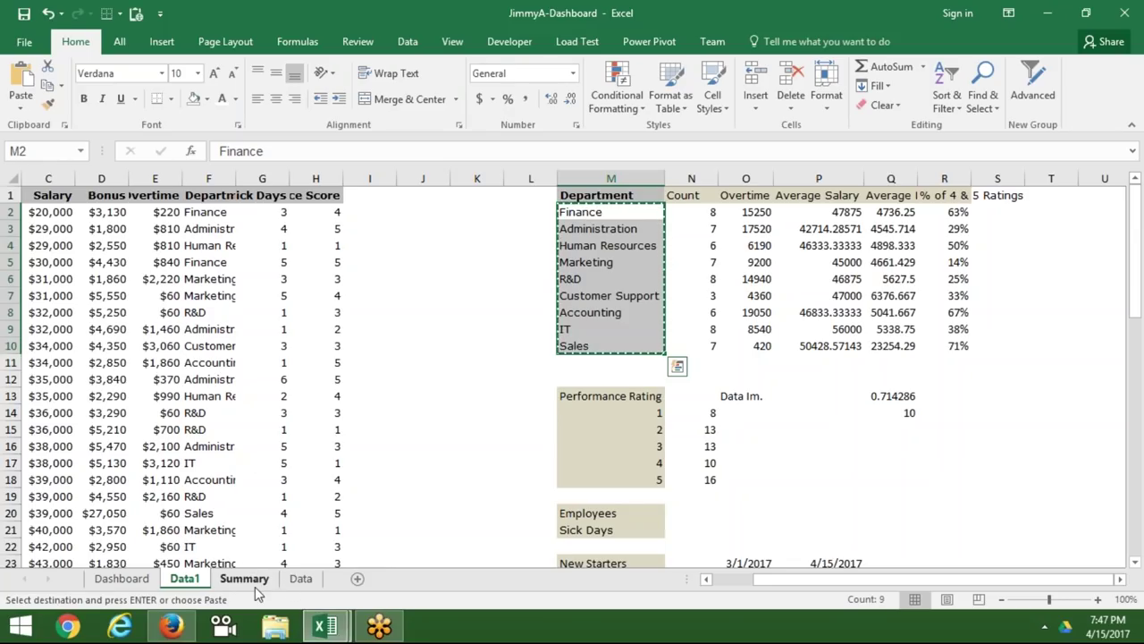
Check paste options on Summary, recopy M2:M10 from Data1, and return to Summary.
click(246, 578)
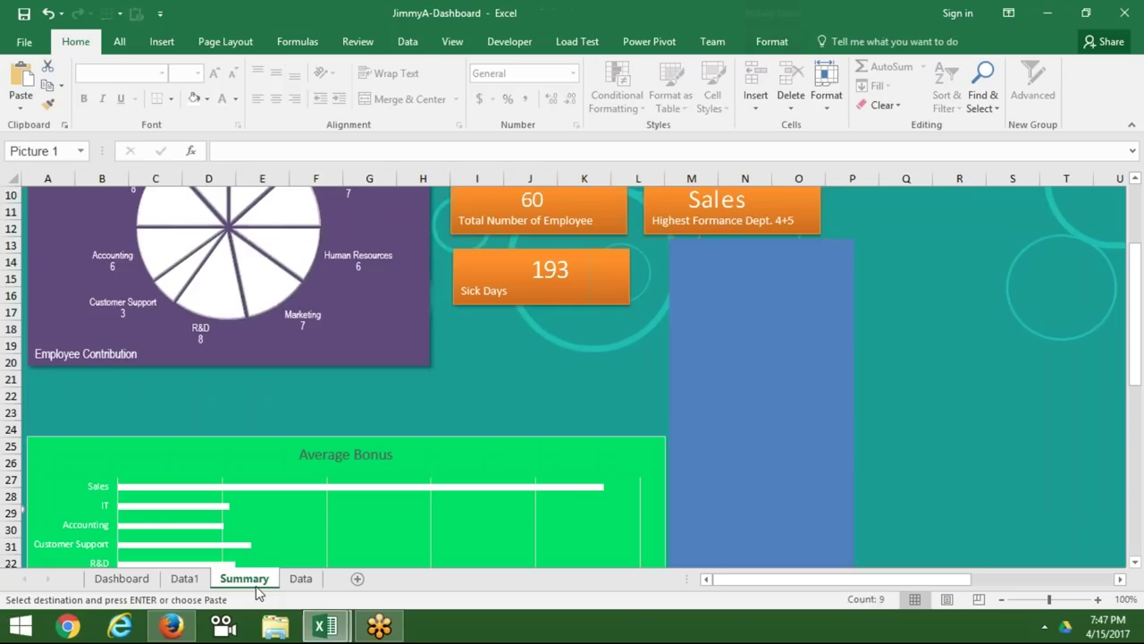
click(32, 105)
key(Escape)
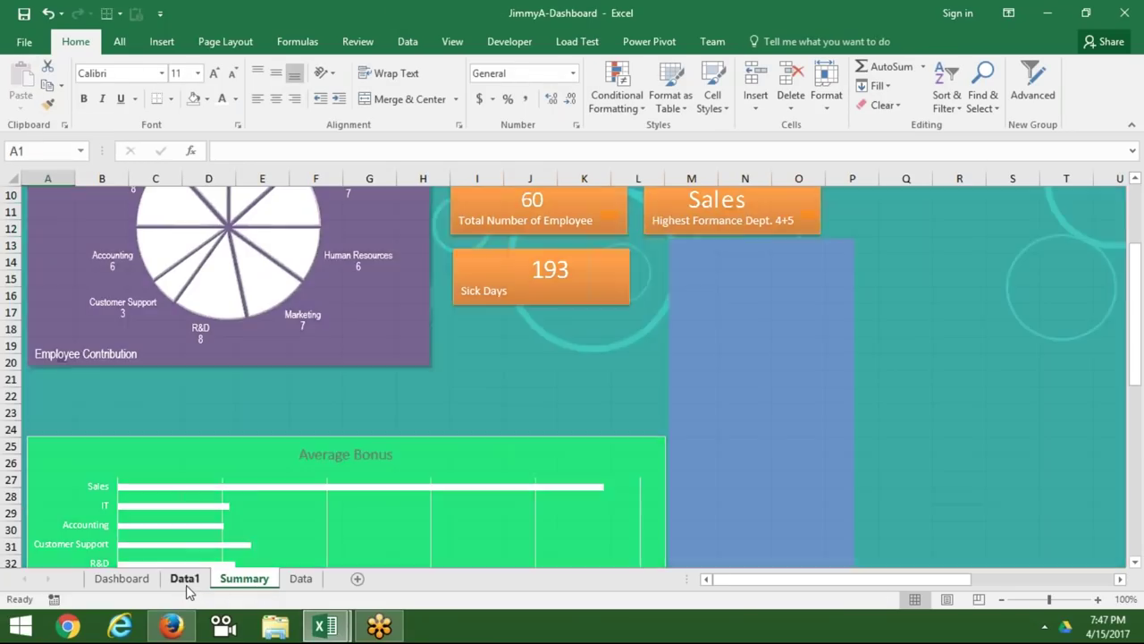
click(185, 578)
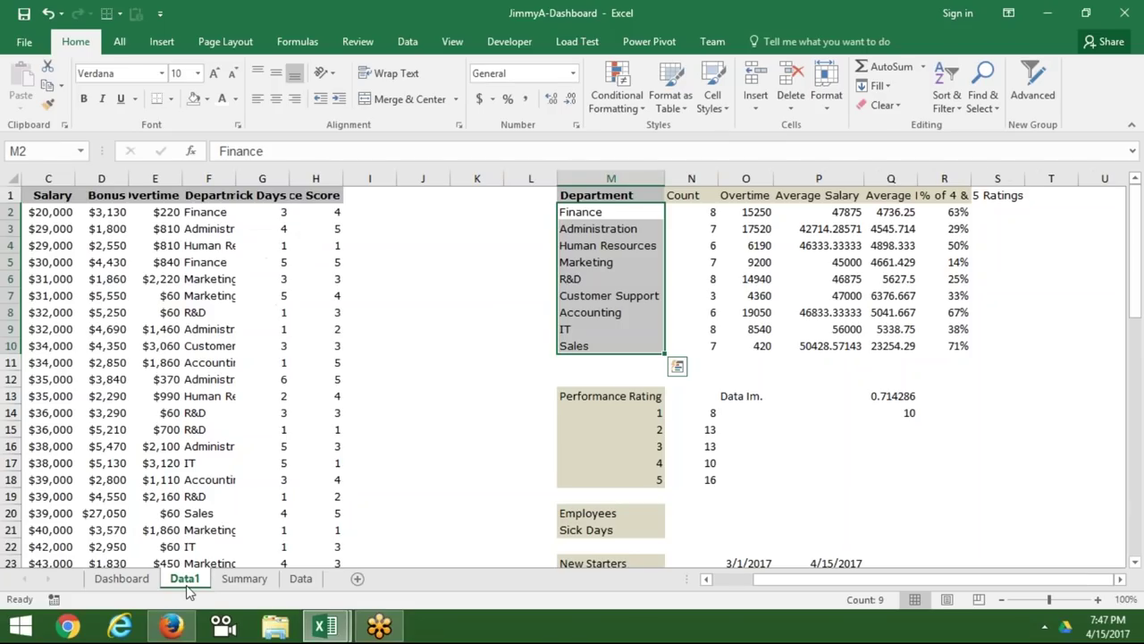
key(ctrl+c)
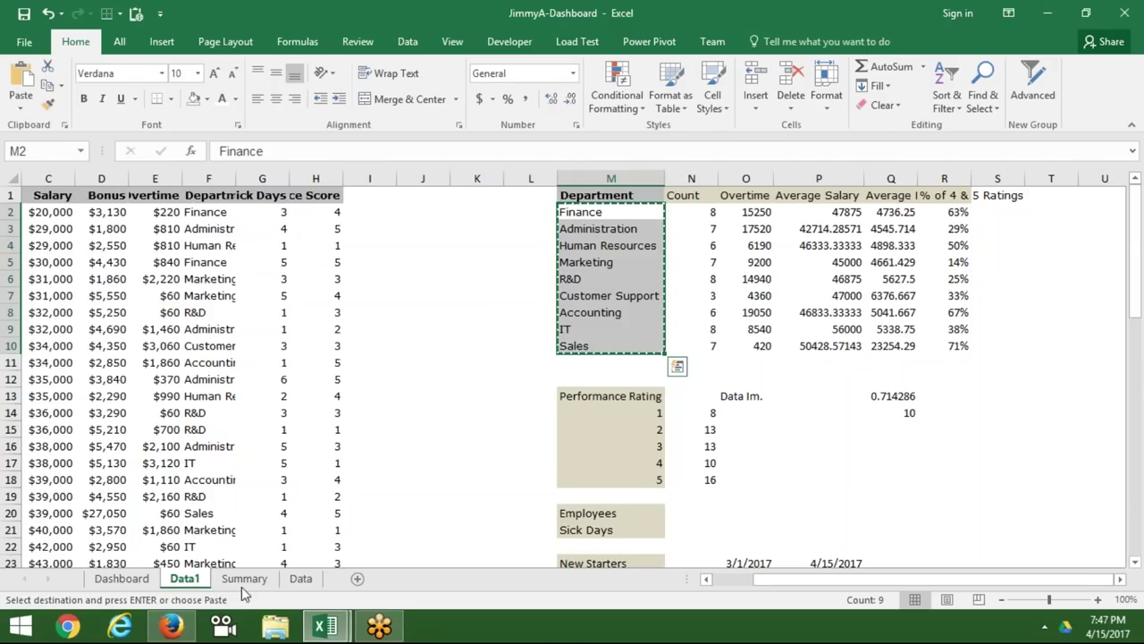
click(237, 581)
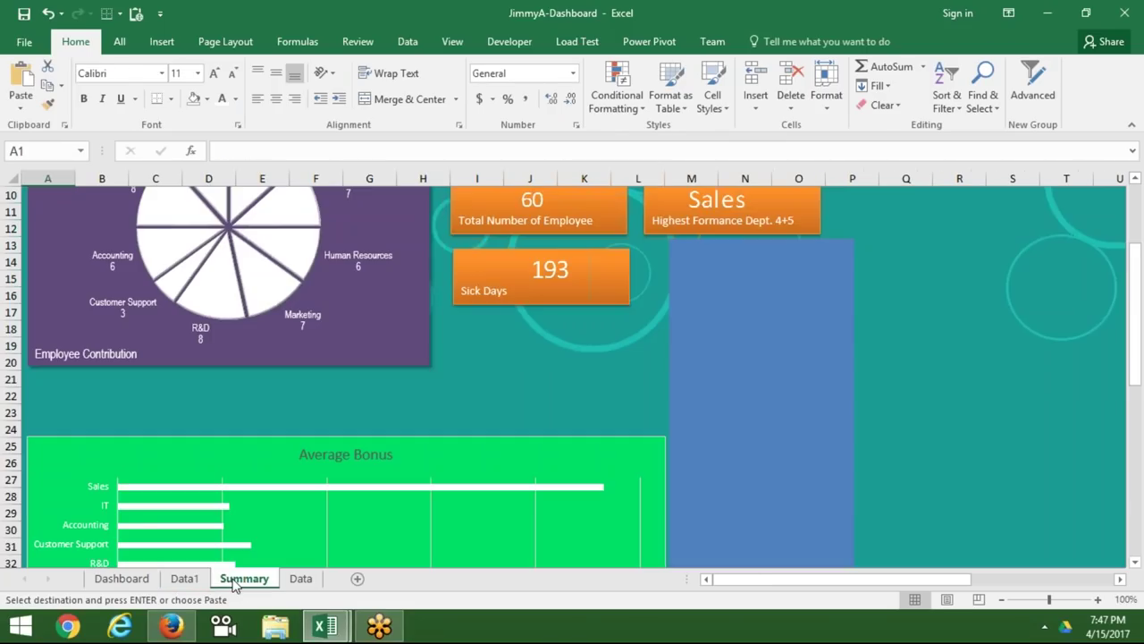
Paste the department list as a linked picture and move it onto the blue panel.
click(21, 106)
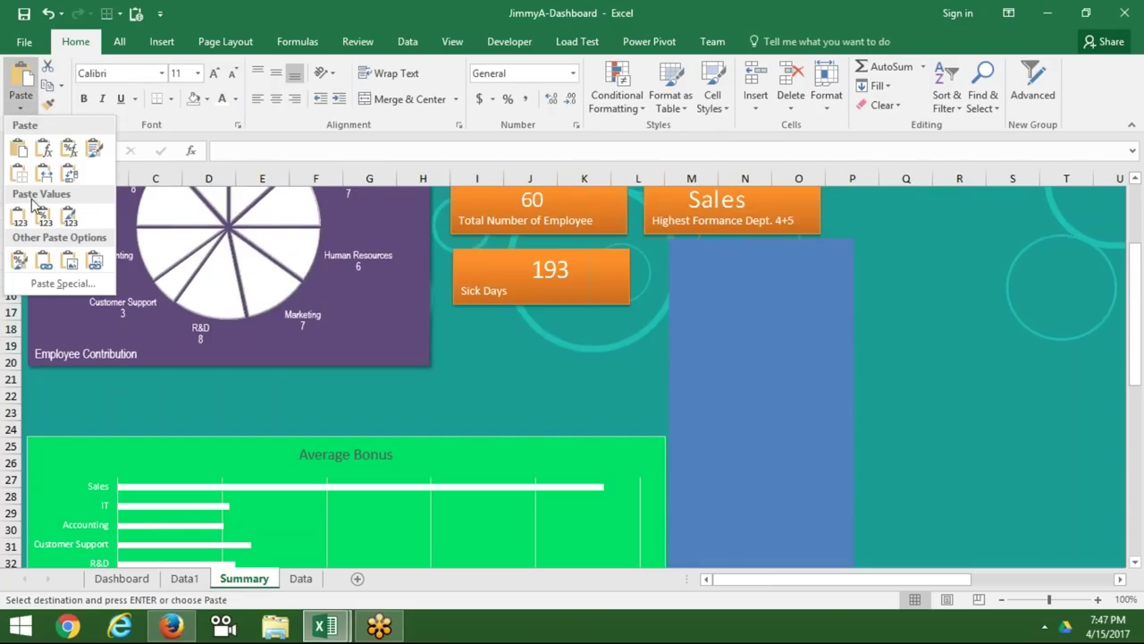
click(95, 260)
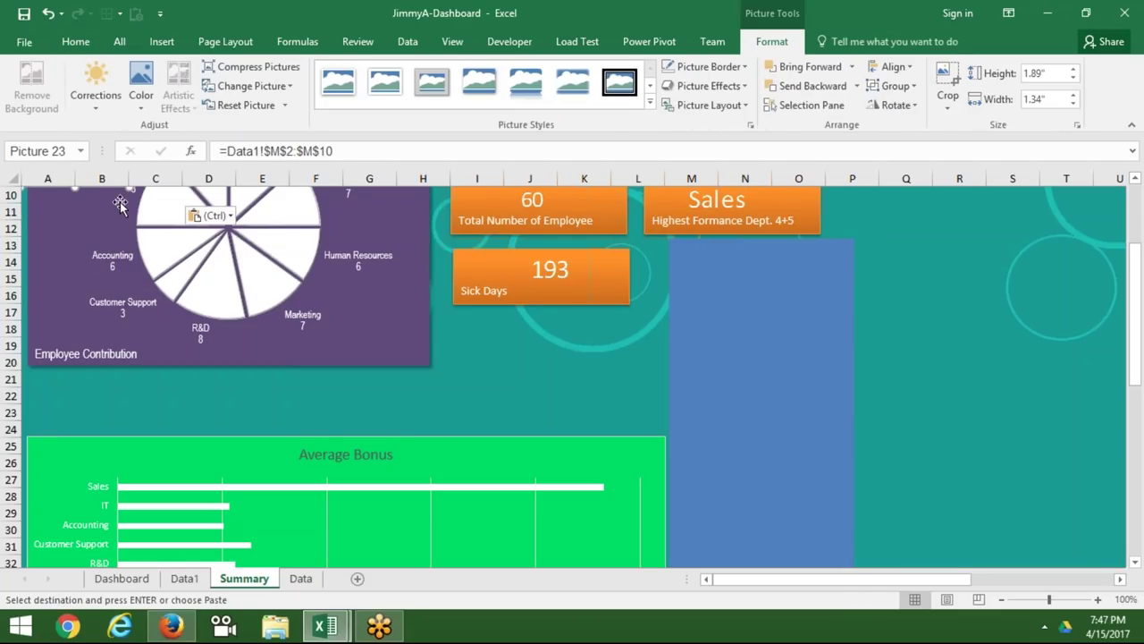
mouse_move(122, 198)
mouse_down()
mouse_move(145, 282)
mouse_move(134, 280)
mouse_up()
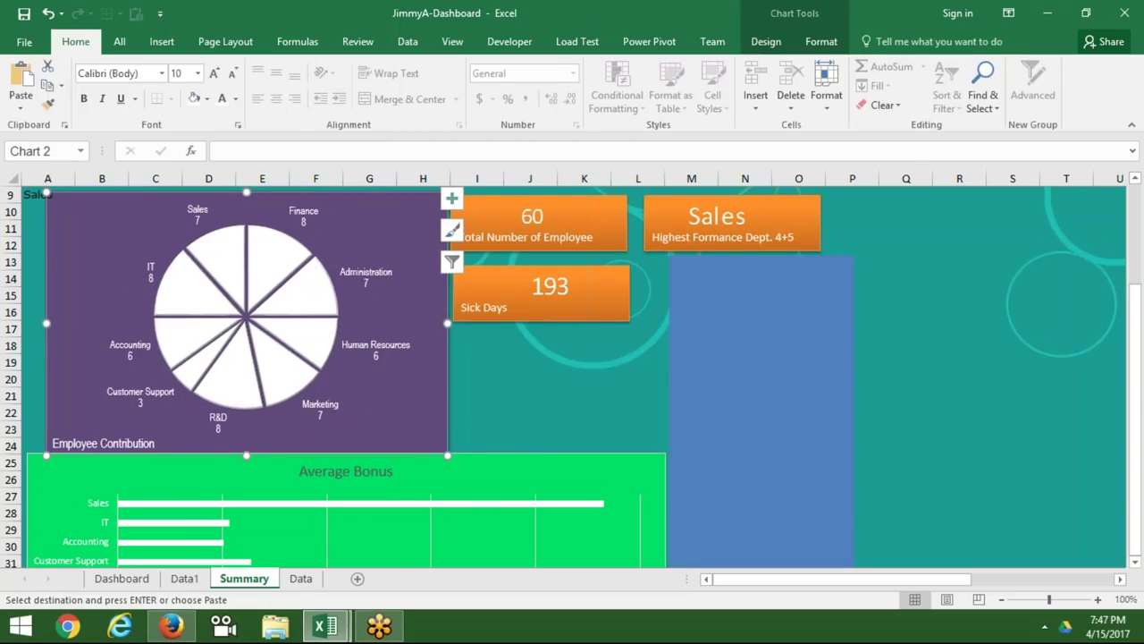
key(ctrl+z)
drag(1136, 402, 1136, 304)
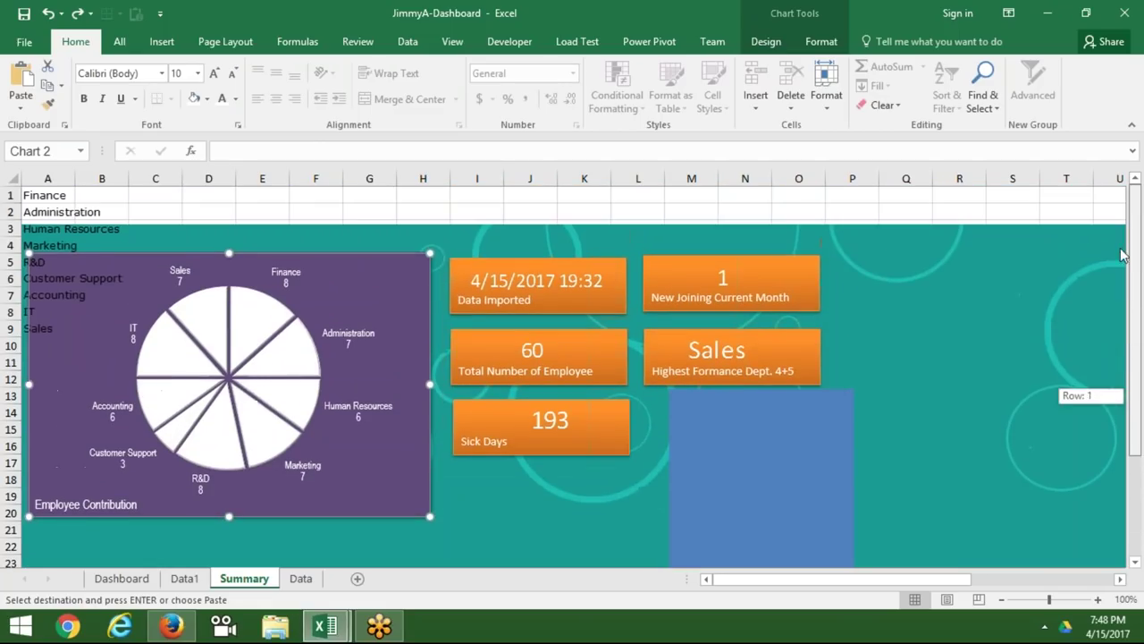
click(70, 219)
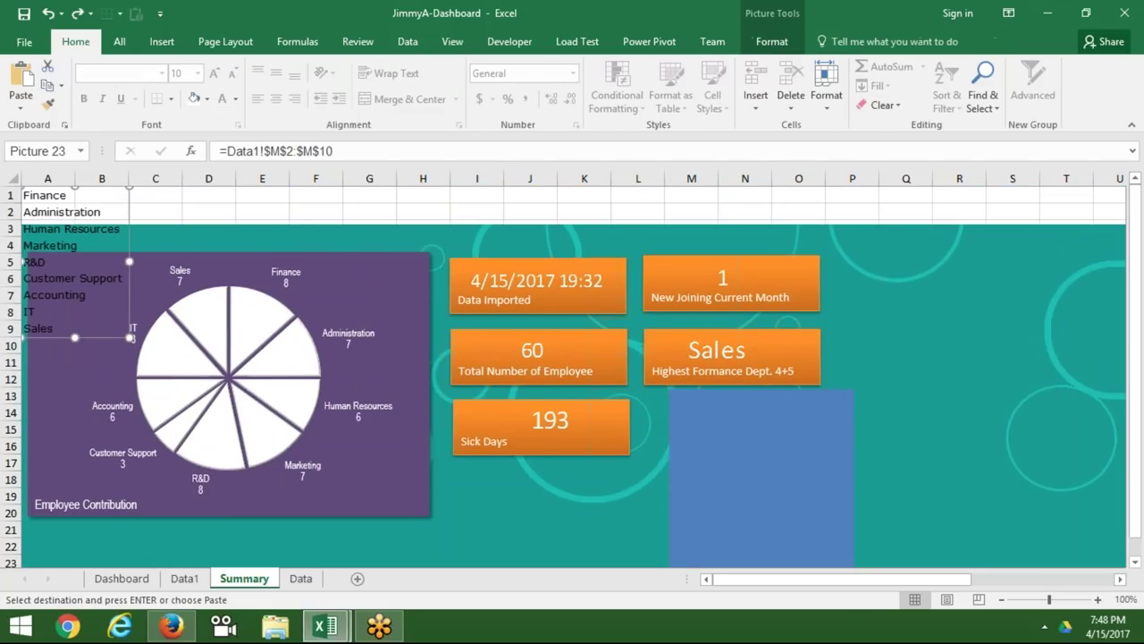
drag(125, 278, 787, 496)
Raise the teal background to row 1, stretch the department picture taller, then delete it.
click(326, 223)
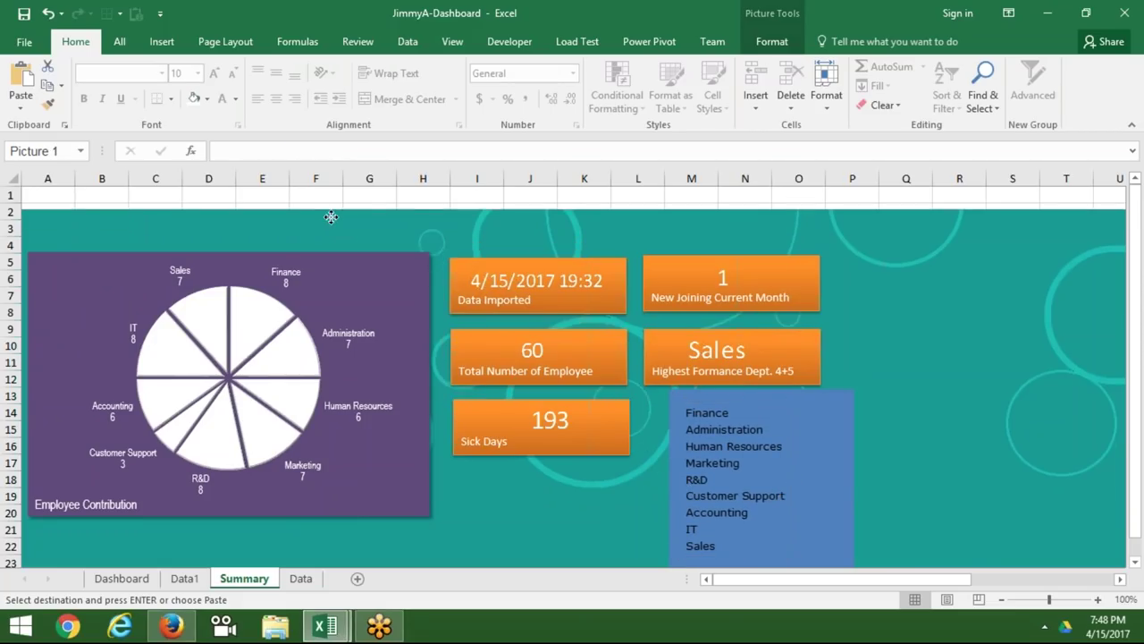
drag(938, 286, 926, 243)
mouse_move(1136, 329)
mouse_down()
mouse_move(1141, 407)
mouse_move(1125, 483)
mouse_up()
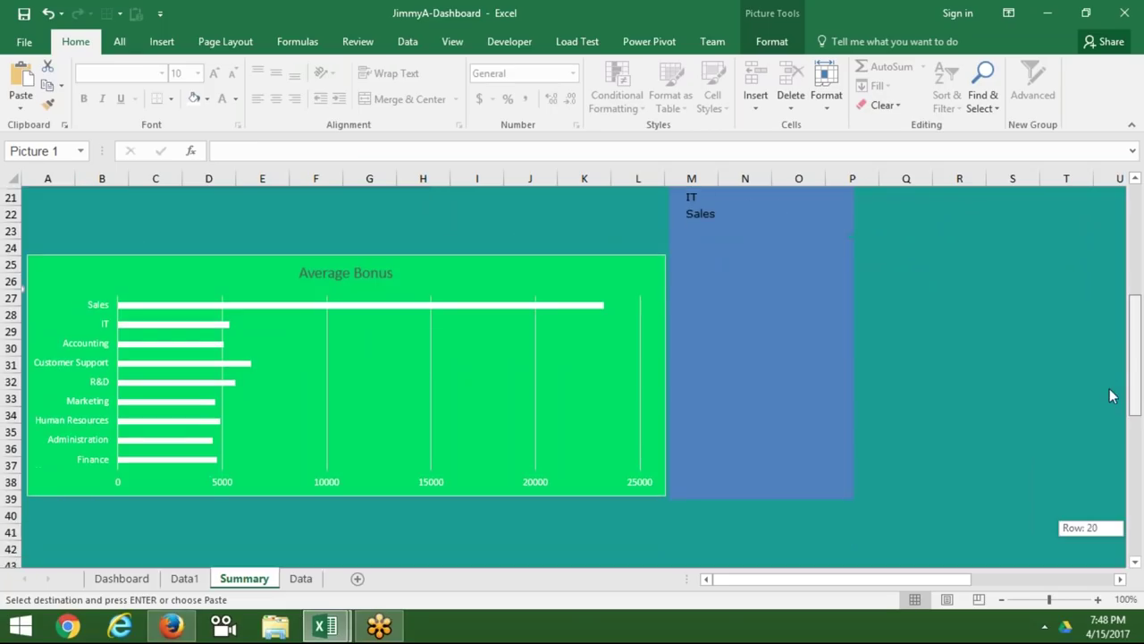
drag(1126, 483, 1096, 347)
click(767, 307)
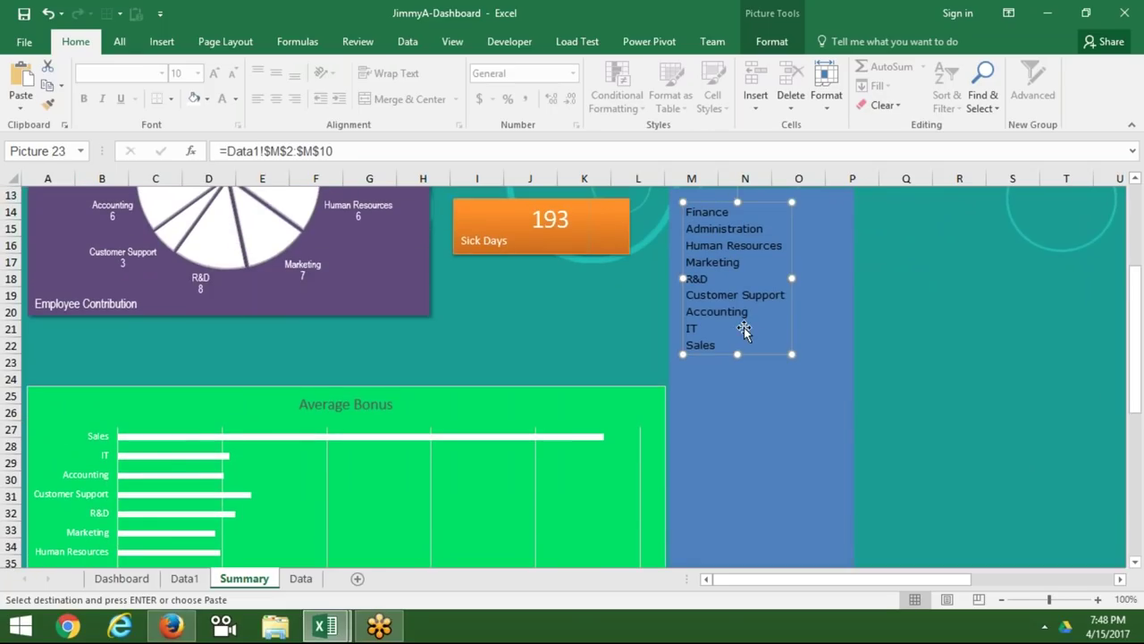
drag(737, 354, 747, 470)
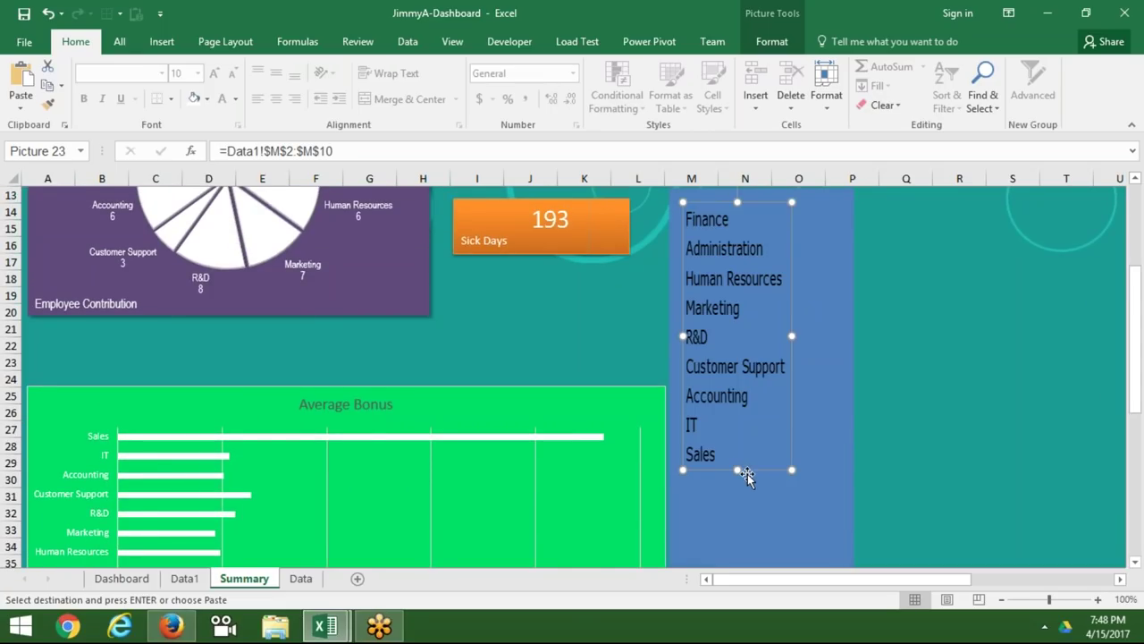
key(Delete)
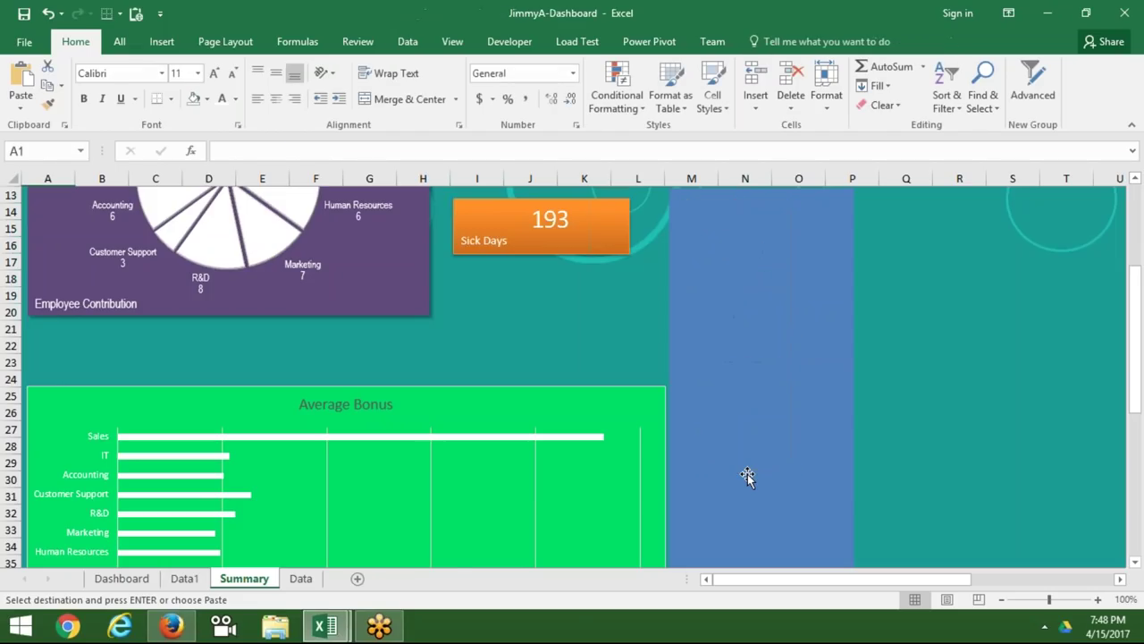
Go to the Data1 sheet, cancel the pending copy, and move to the Finance cell.
click(301, 583)
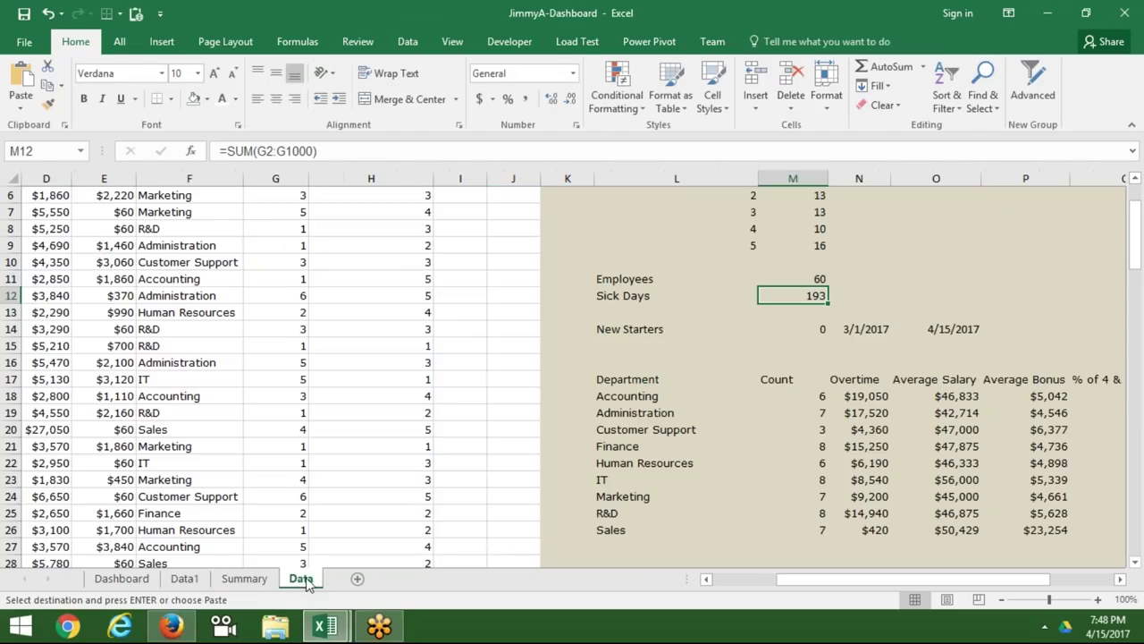
click(244, 581)
click(186, 582)
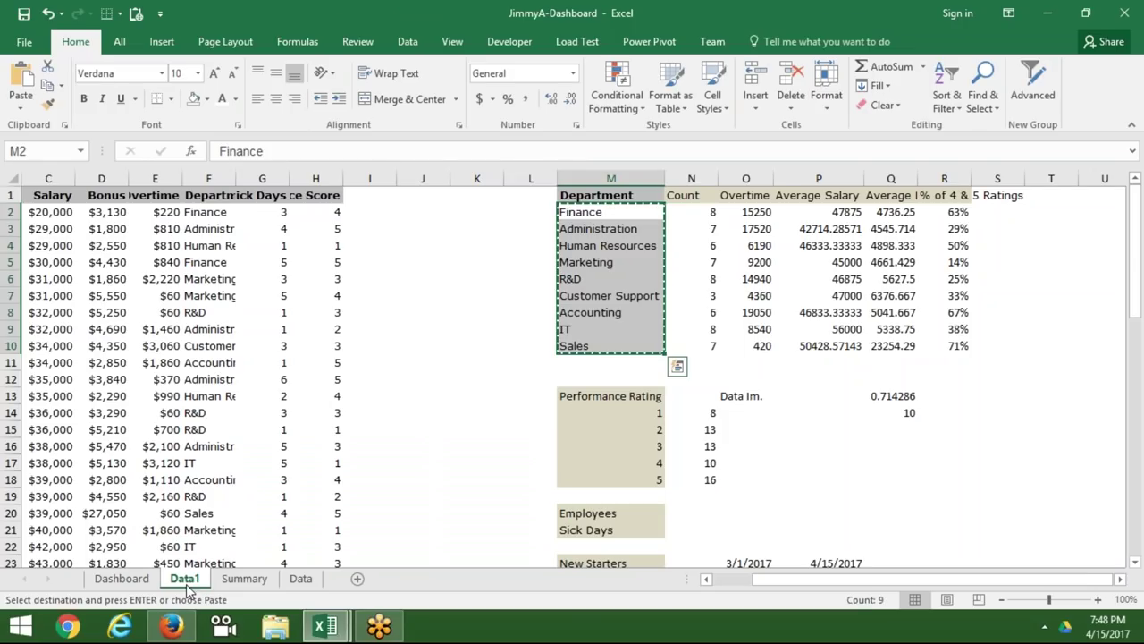
key(Escape)
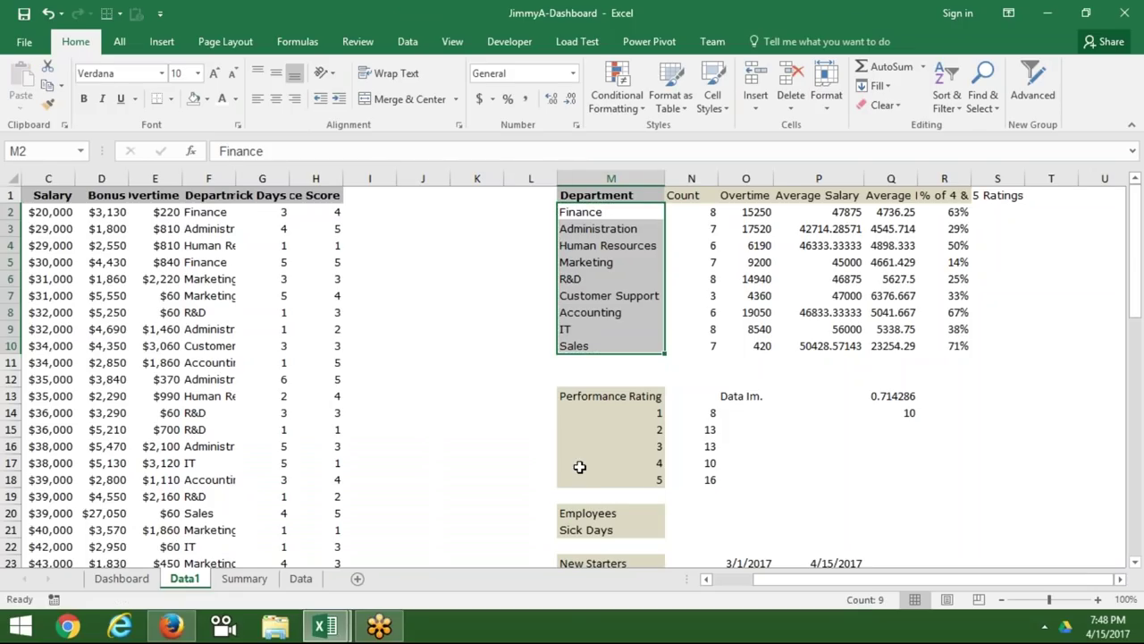
key(Up)
key(Down)
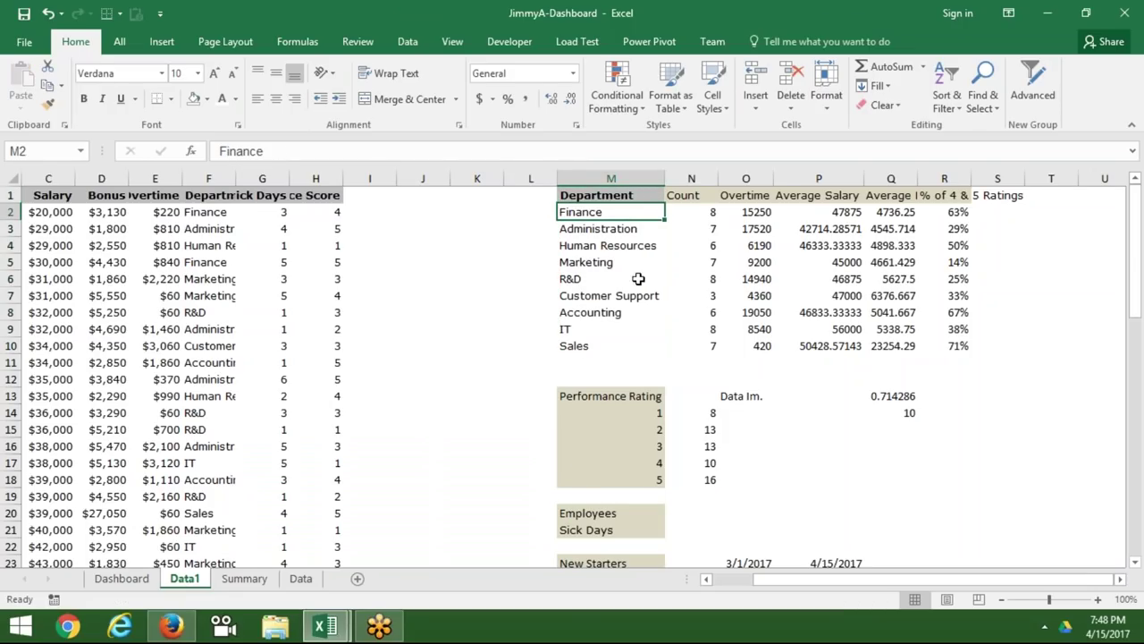
Select Data1's department names from Administration to Sales, then clear that selection.
ctrl+click(621, 229)
ctrl+click(618, 245)
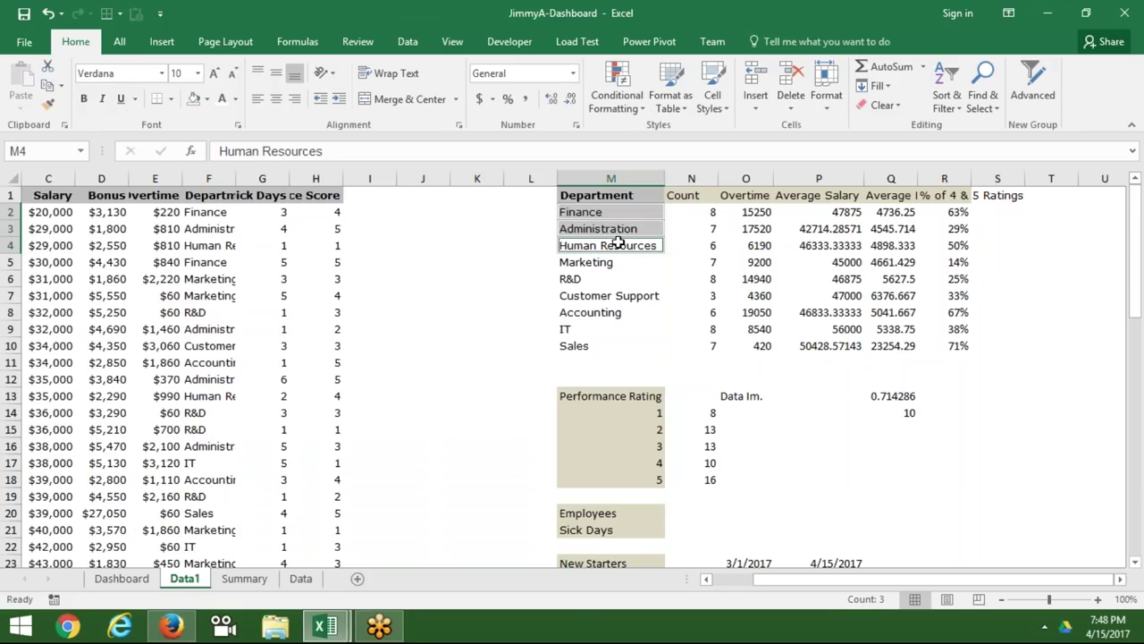
ctrl+click(613, 262)
ctrl+click(612, 279)
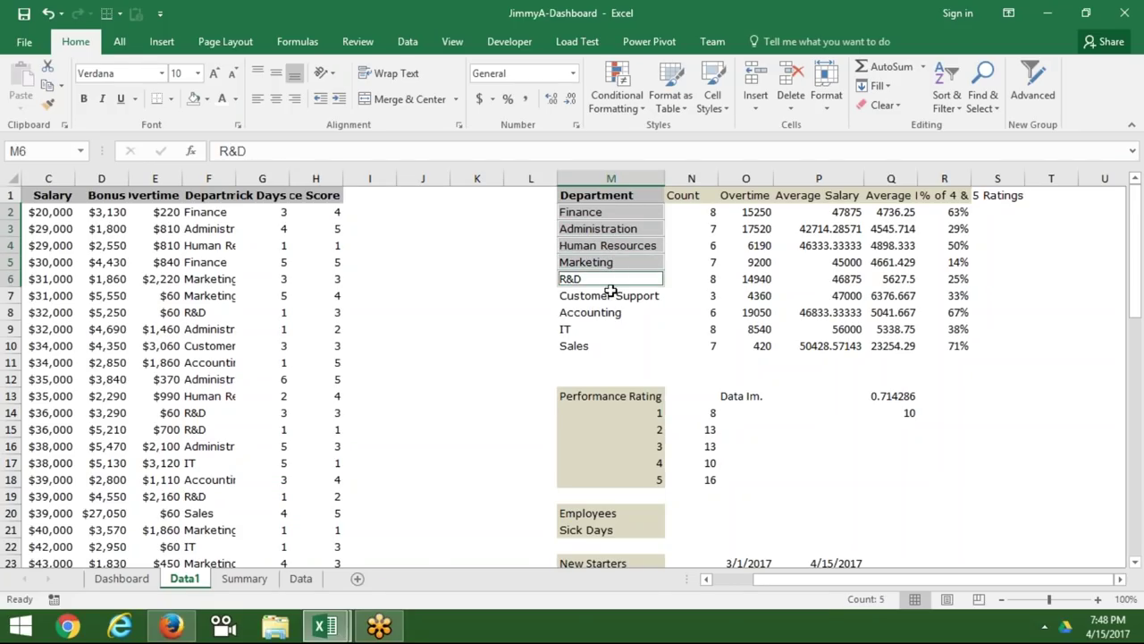
ctrl+click(610, 297)
ctrl+click(605, 324)
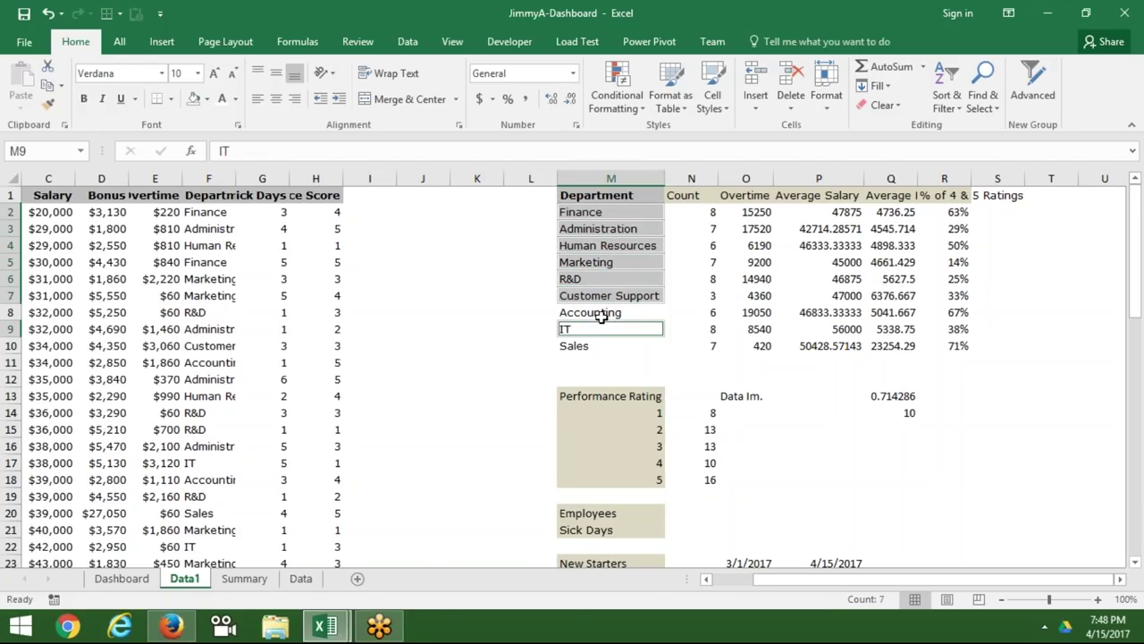
ctrl+click(601, 315)
ctrl+click(586, 358)
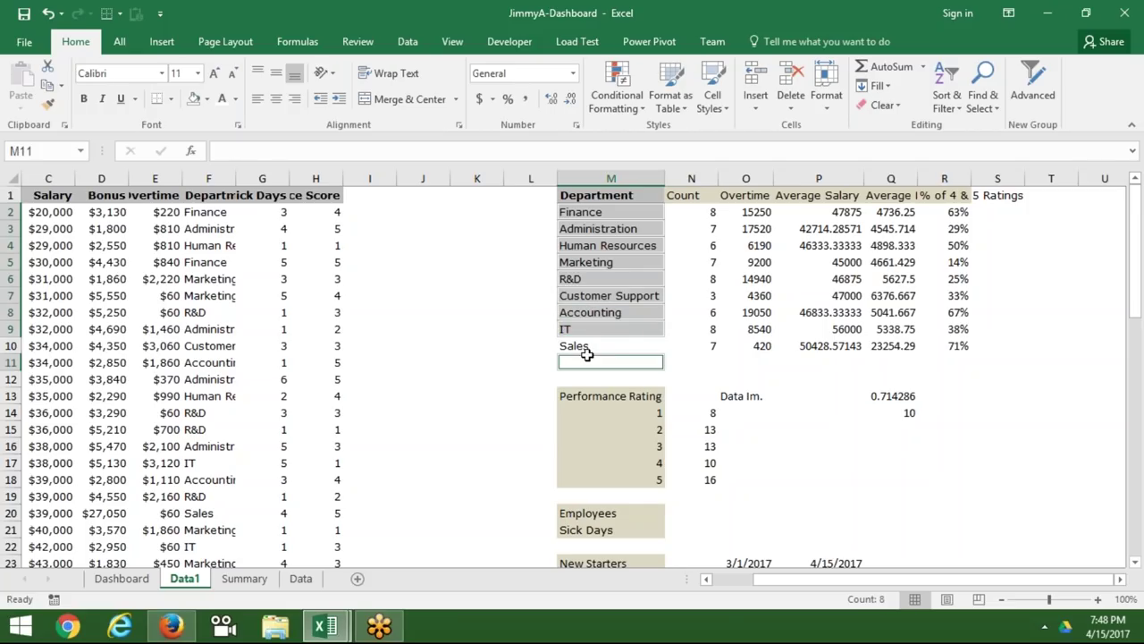
ctrl+click(587, 347)
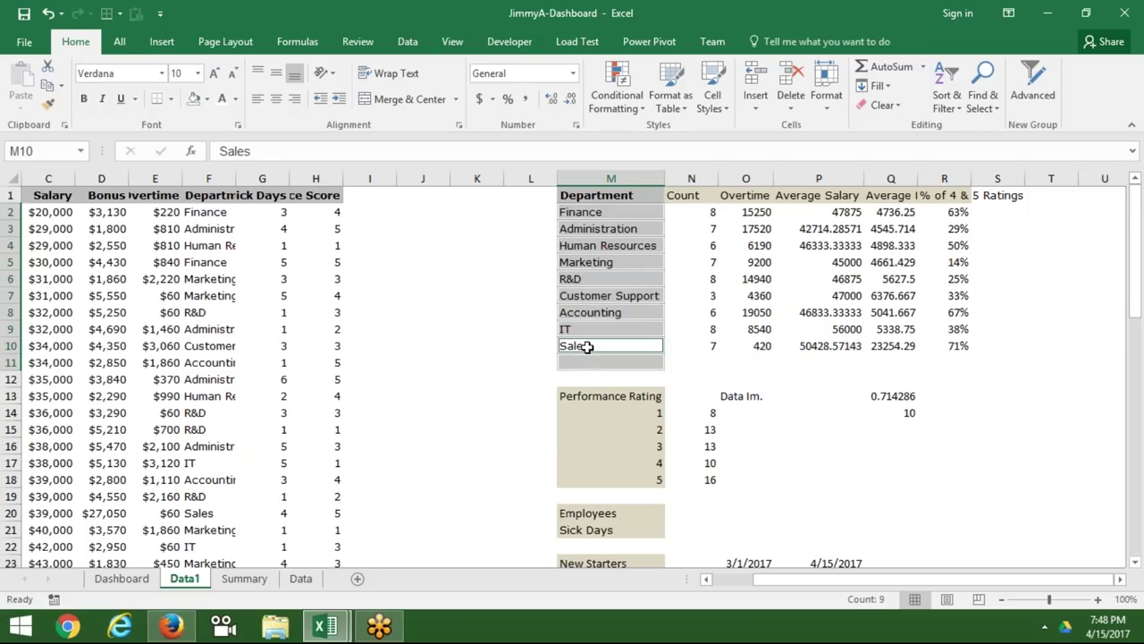
click(524, 360)
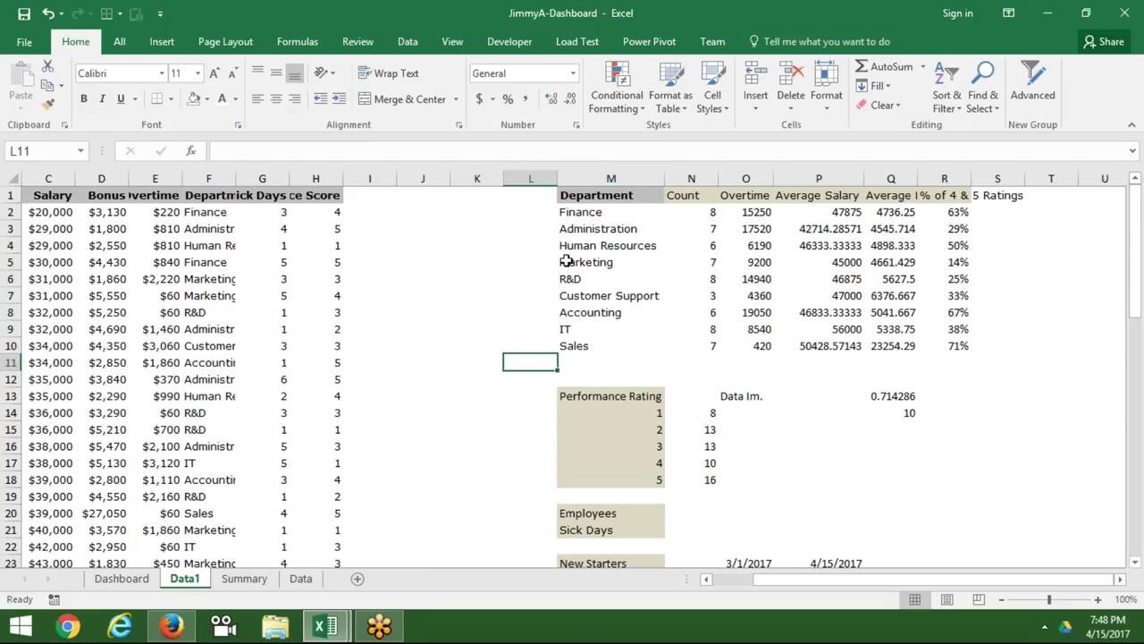
Copy the nine department names, Finance through Sales (M2:M10), and return to Summary.
click(598, 213)
ctrl+click(595, 228)
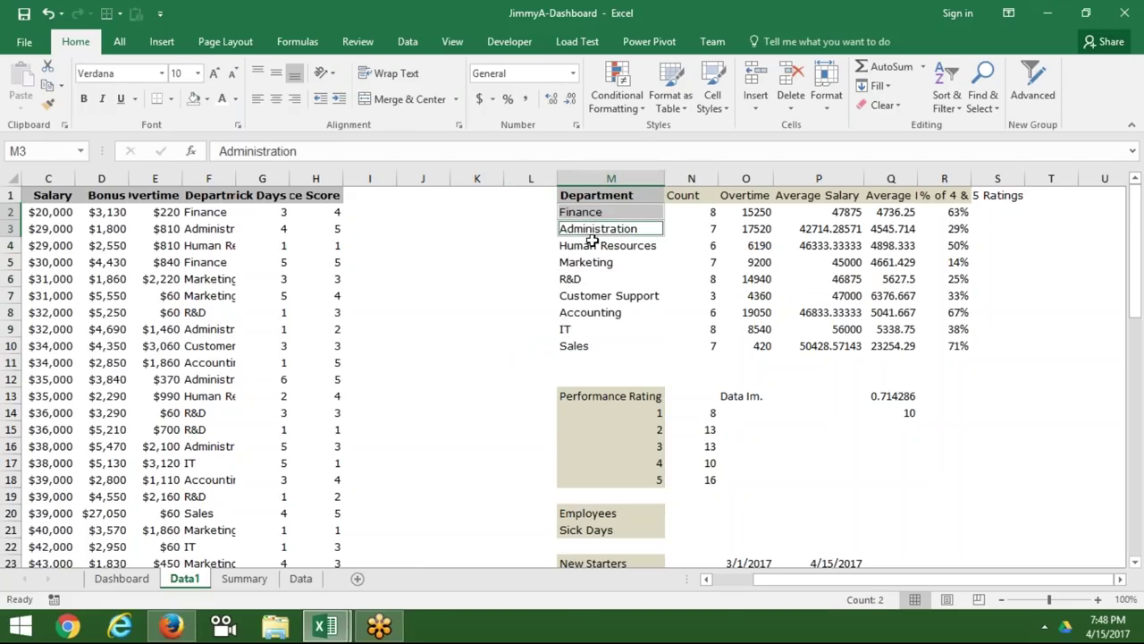
ctrl+click(592, 245)
ctrl+click(583, 260)
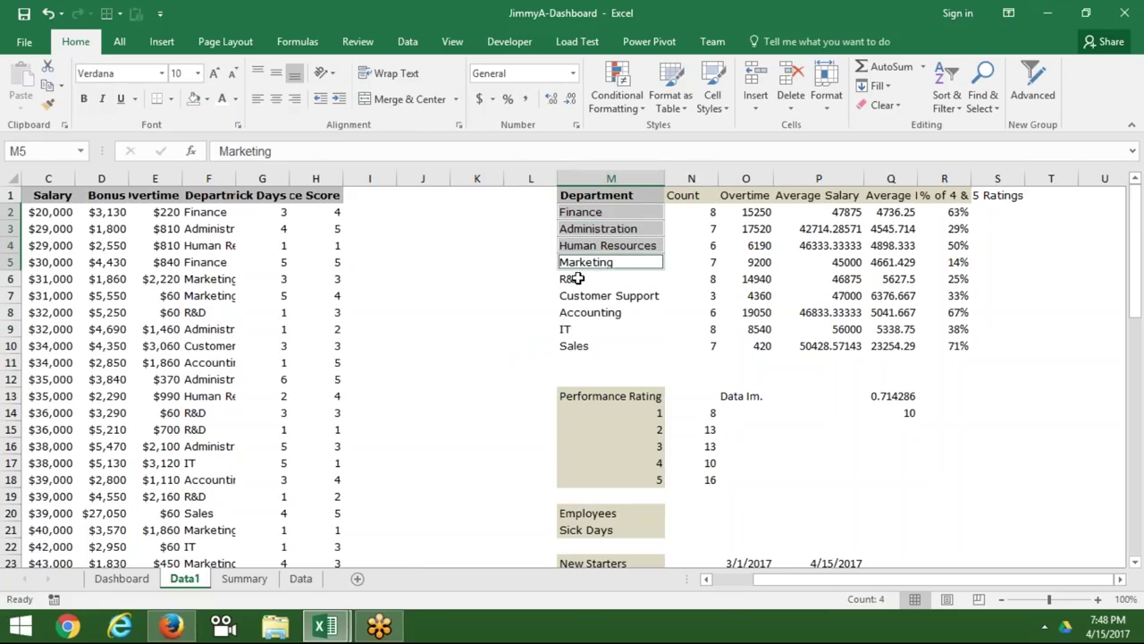
ctrl+click(580, 279)
ctrl+click(580, 295)
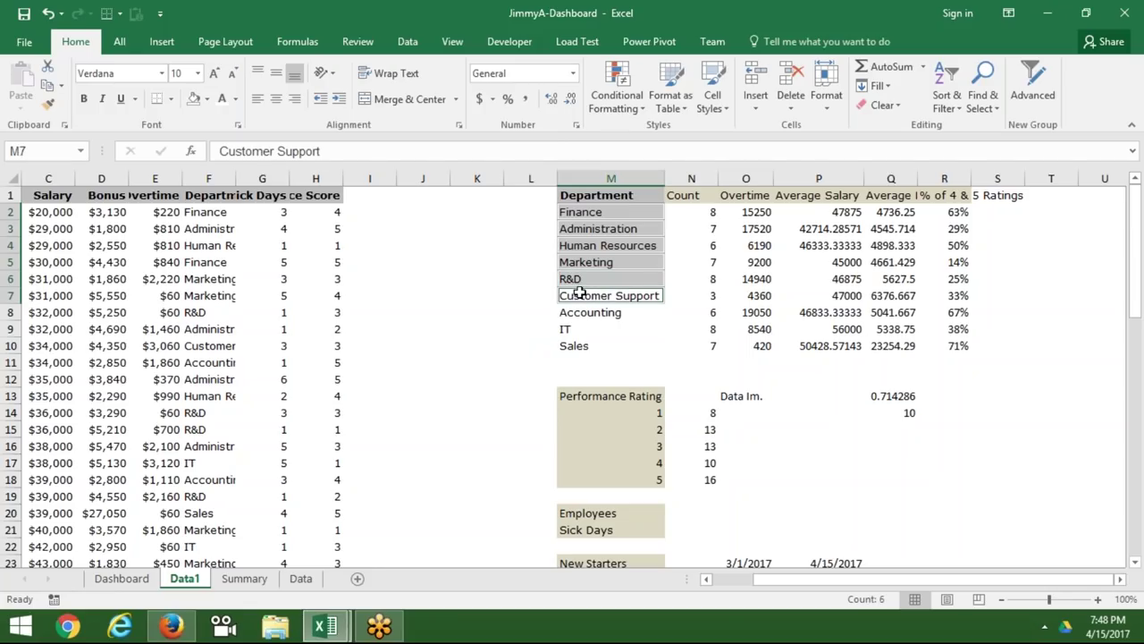
ctrl+click(581, 309)
ctrl+click(570, 329)
ctrl+click(573, 342)
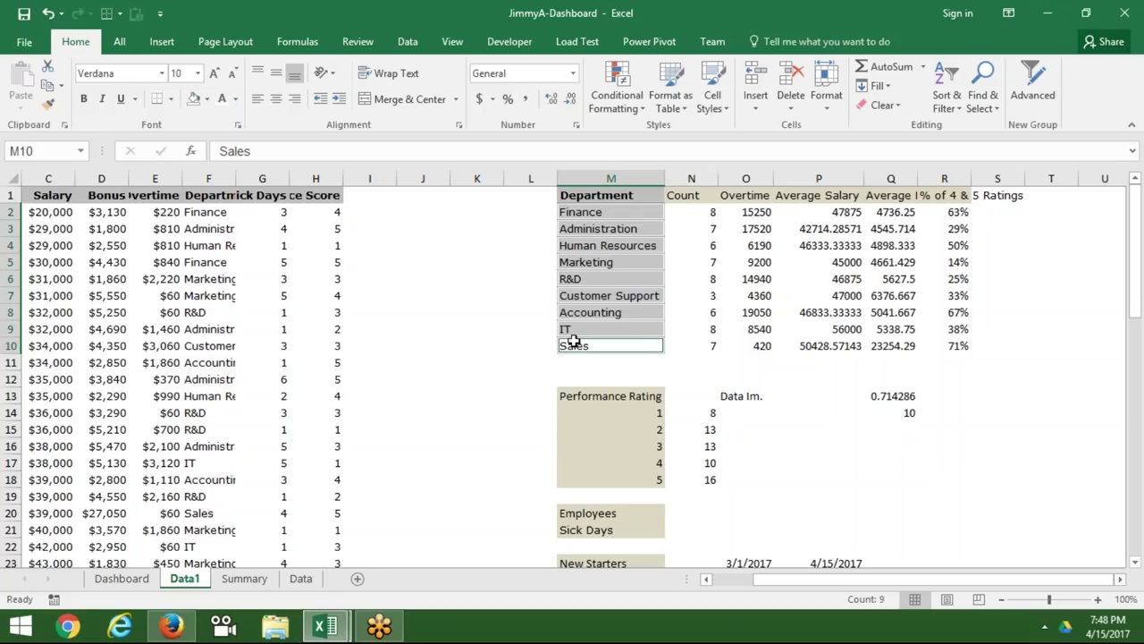
key(ctrl+c)
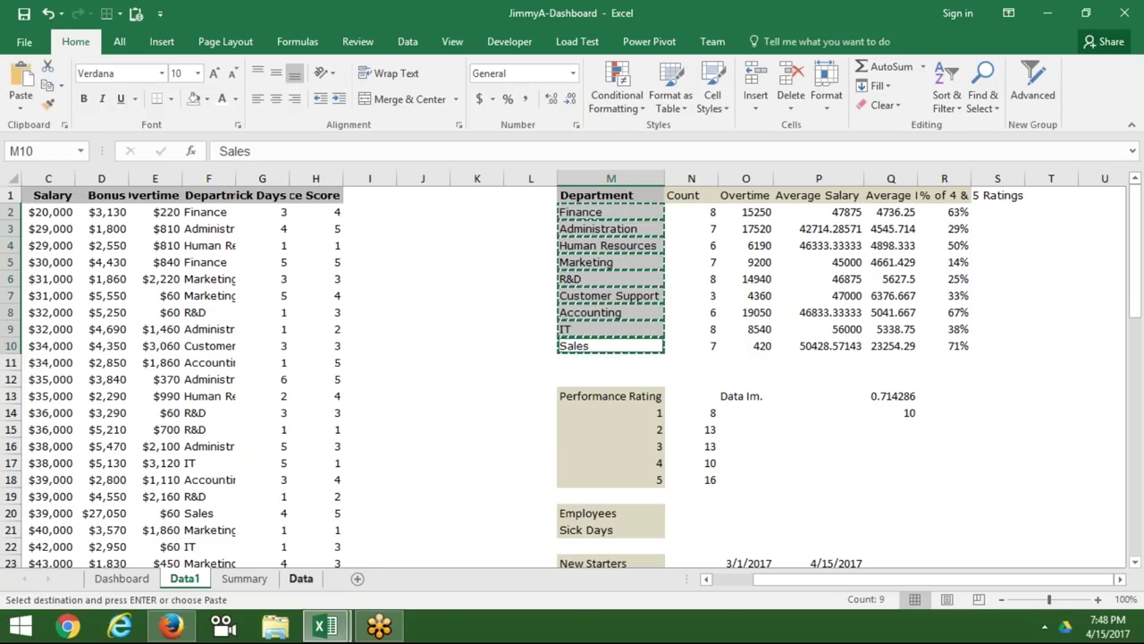
click(244, 579)
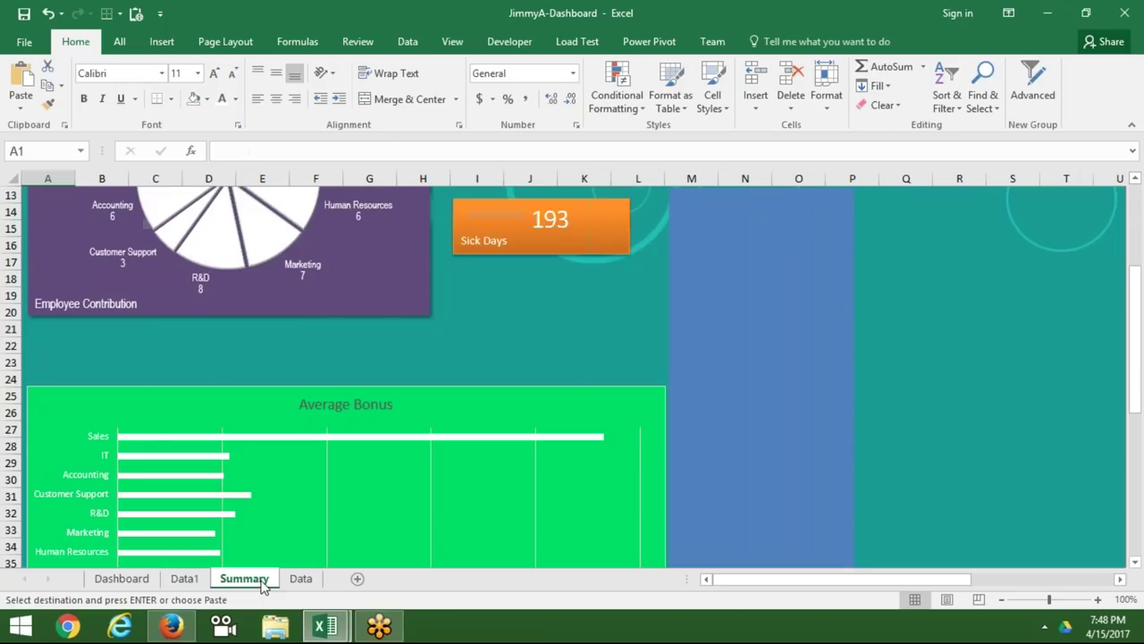
click(21, 103)
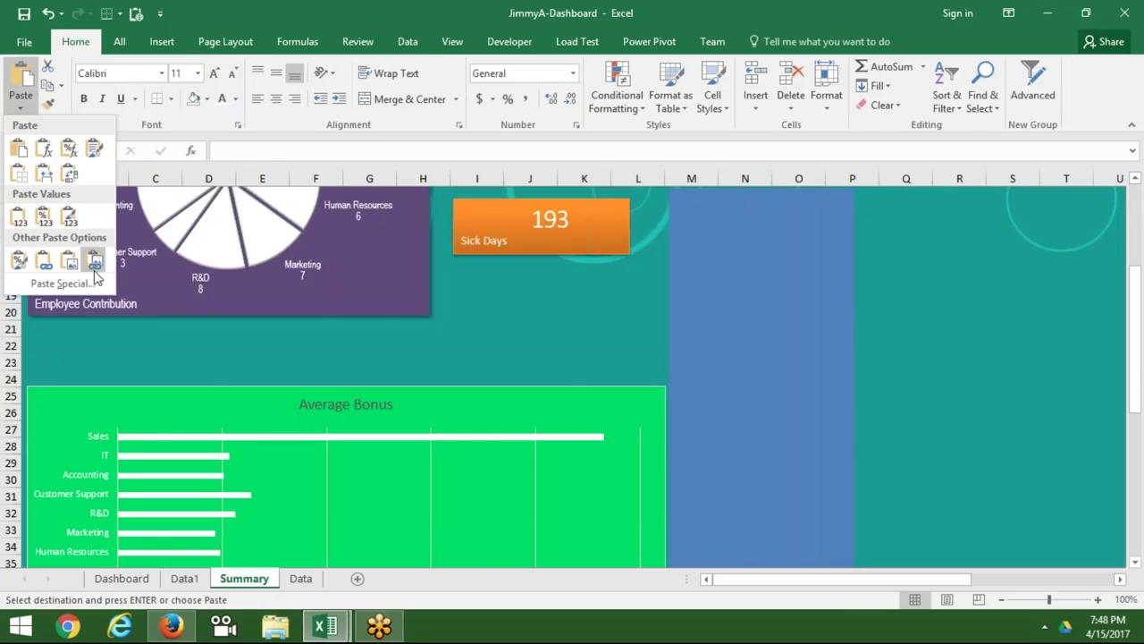
click(95, 263)
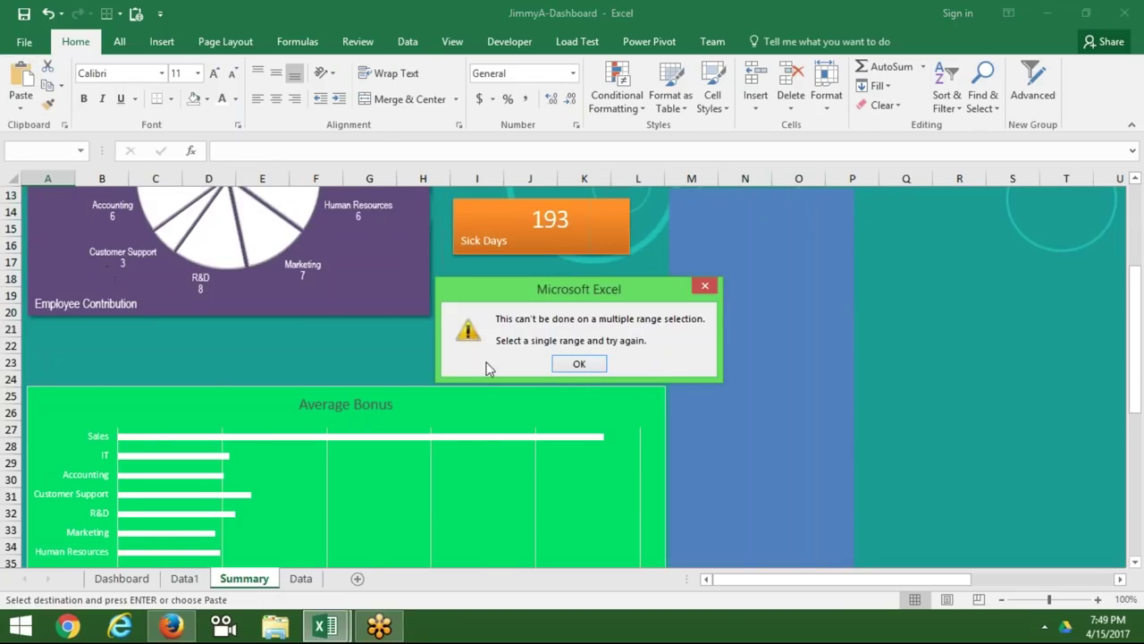
click(578, 364)
click(707, 311)
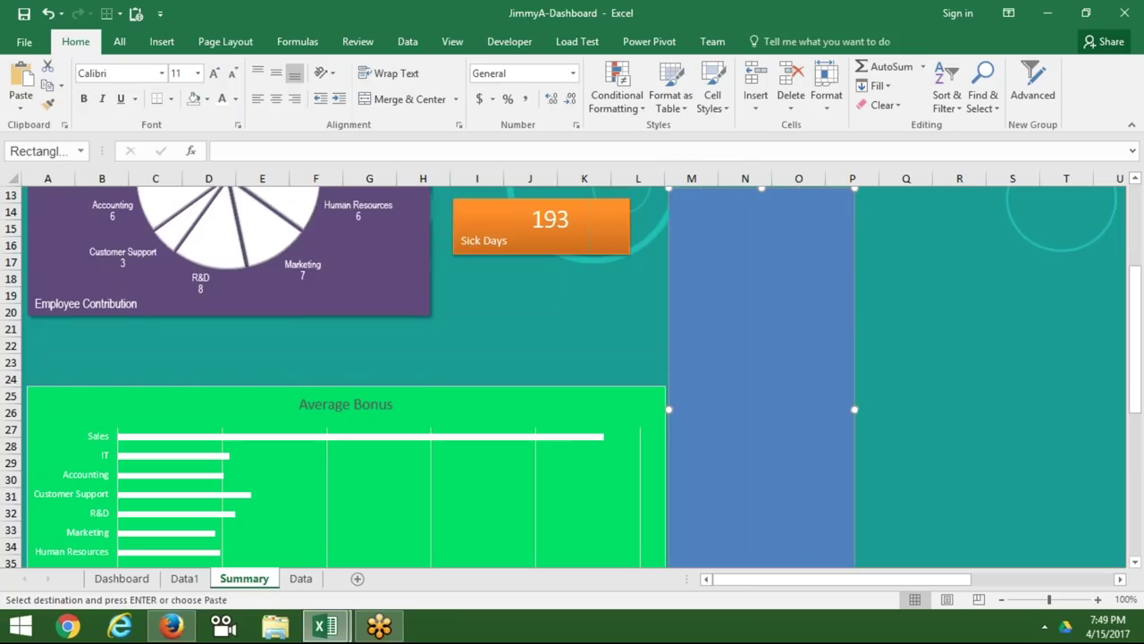
mouse_move(1134, 368)
mouse_down()
mouse_move(1125, 301)
mouse_move(1127, 319)
mouse_up()
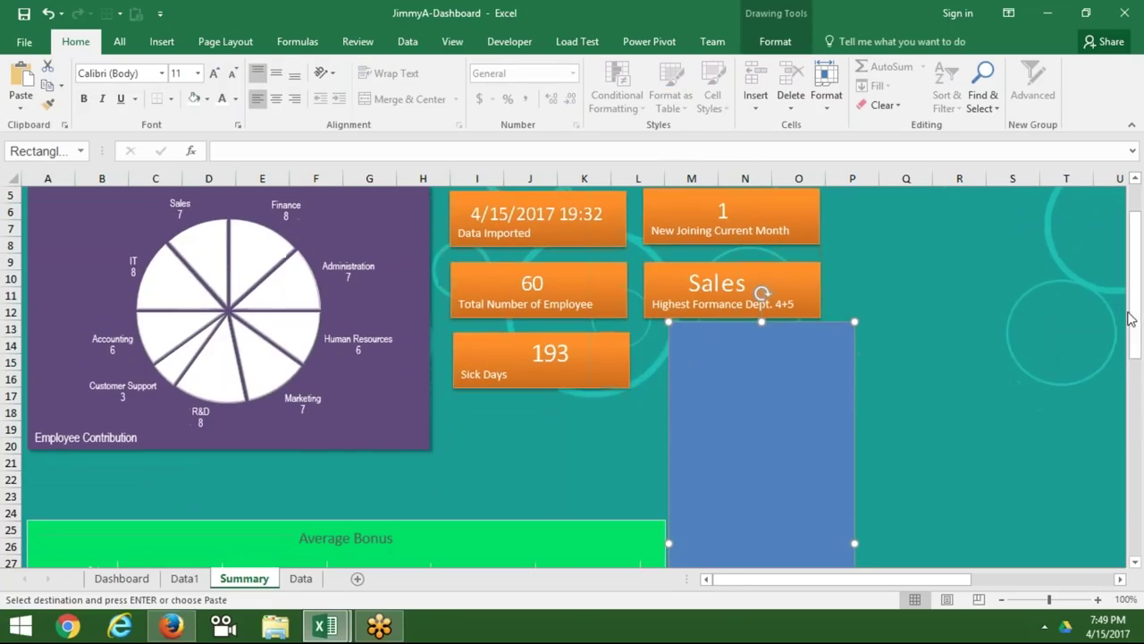
click(511, 42)
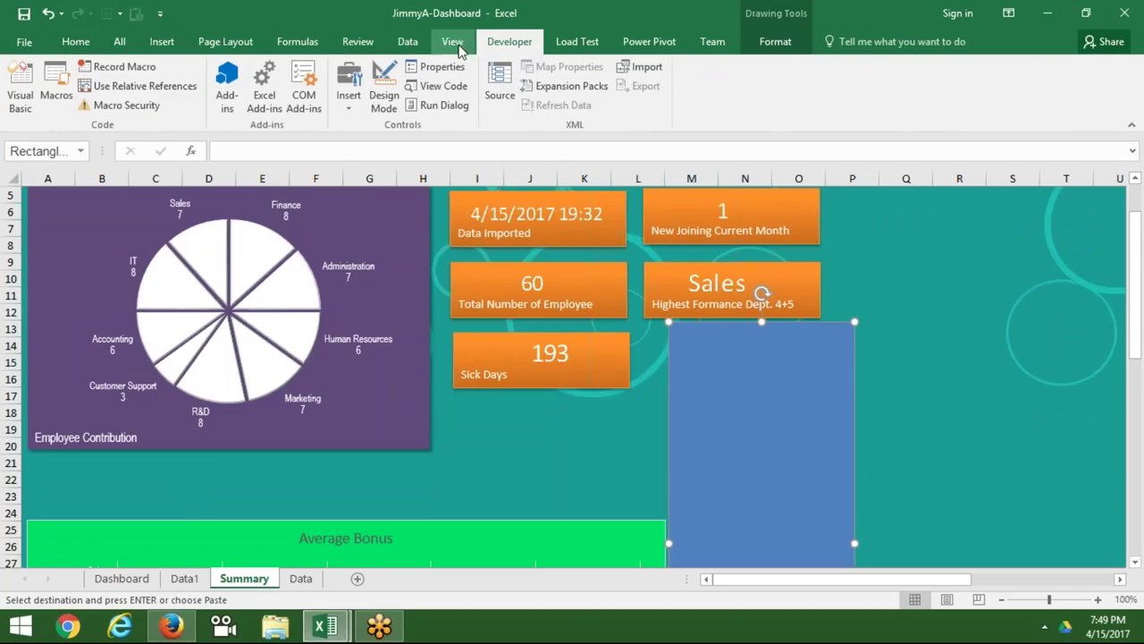
Draw a rectangle below the Employee Contribution chart, then delete it.
click(162, 42)
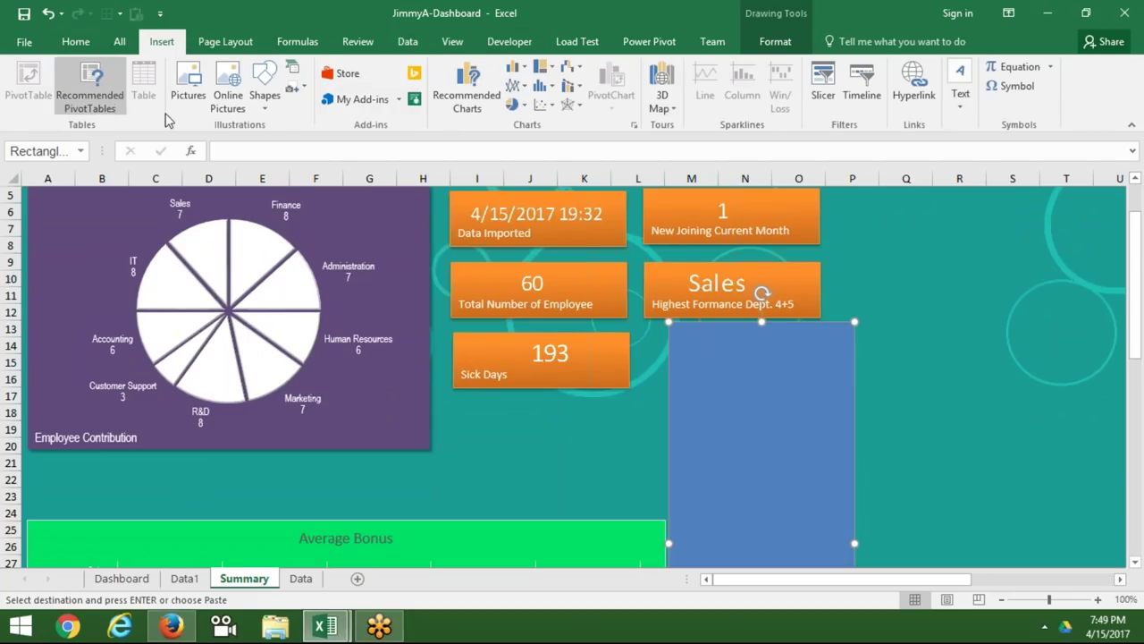
click(266, 97)
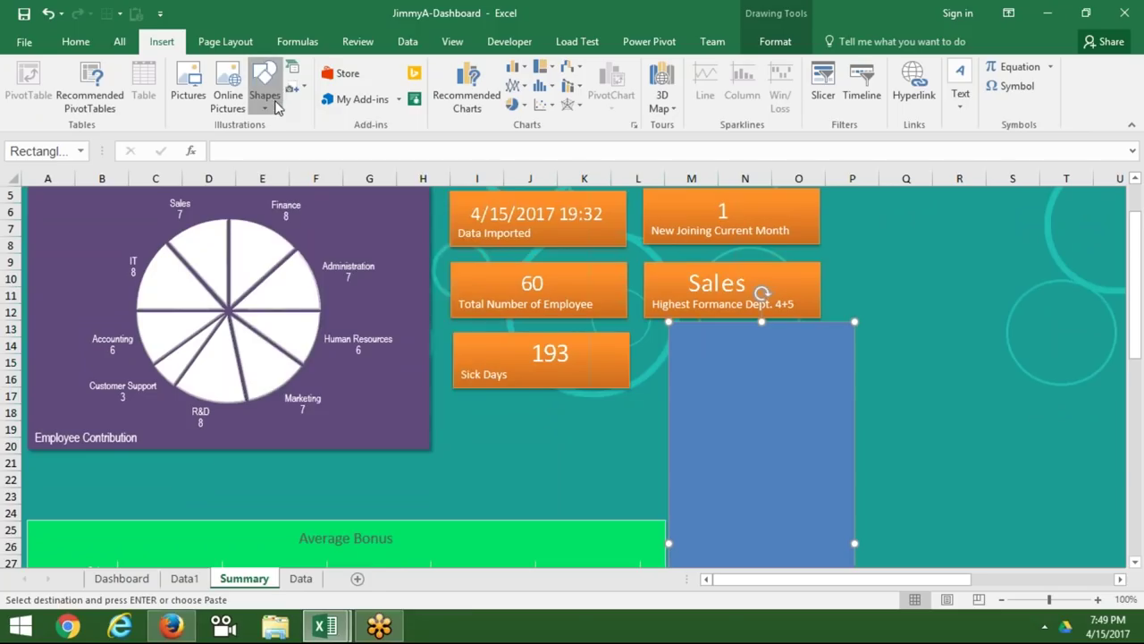
click(307, 144)
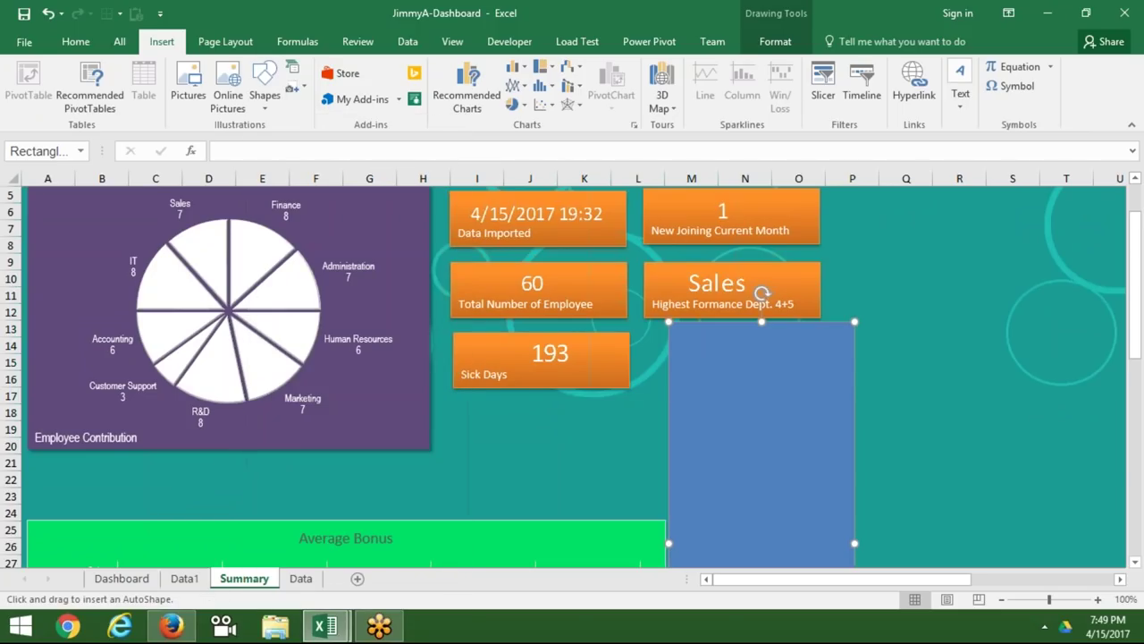
drag(40, 457, 145, 514)
key(Delete)
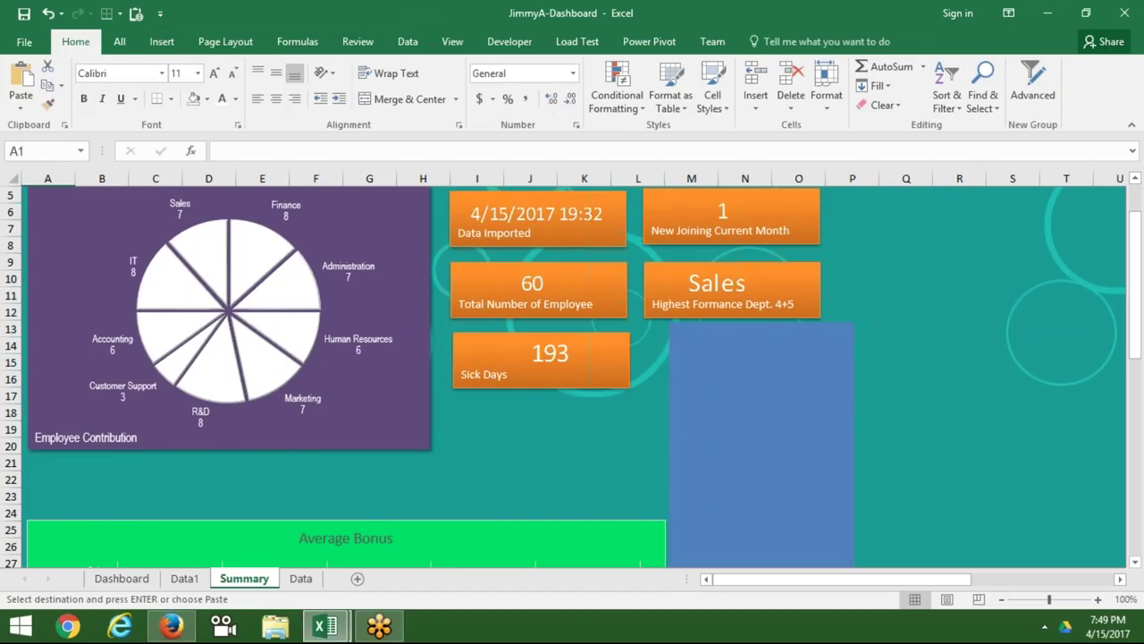
Duplicate the Sick Days tile into rows 21–24 and make the copy narrower.
click(517, 388)
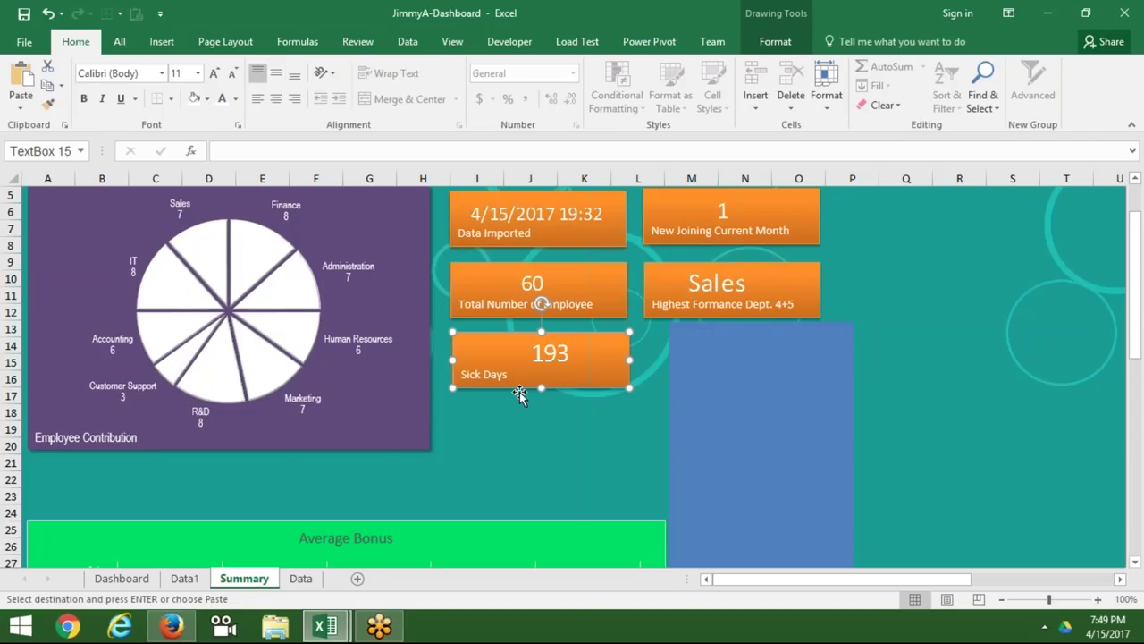
drag(519, 394, 101, 523)
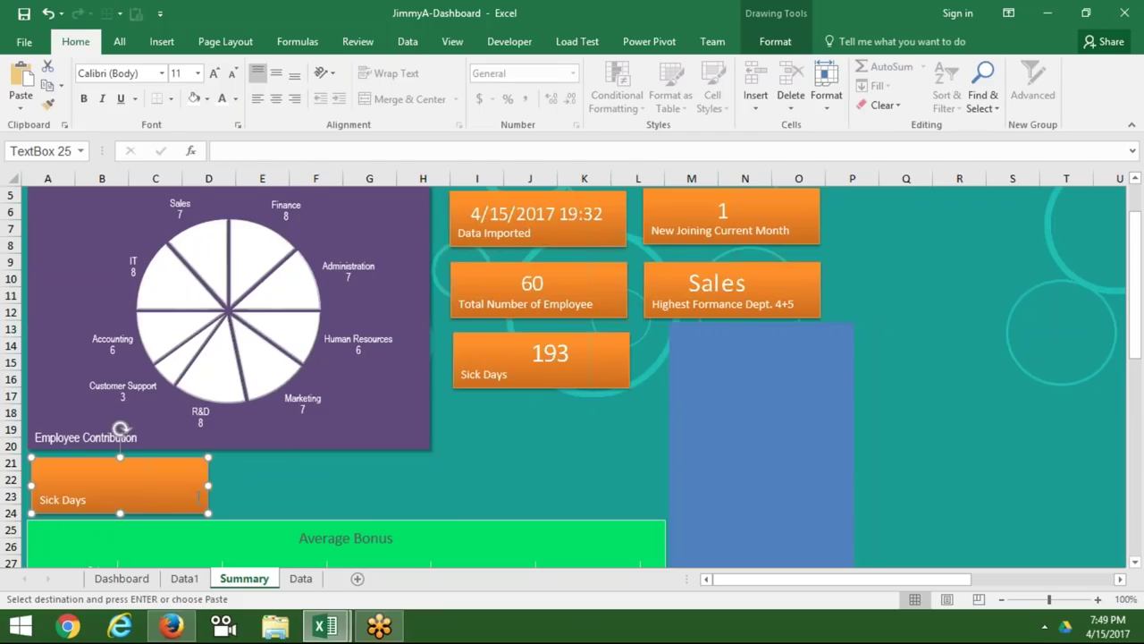
drag(211, 484, 110, 484)
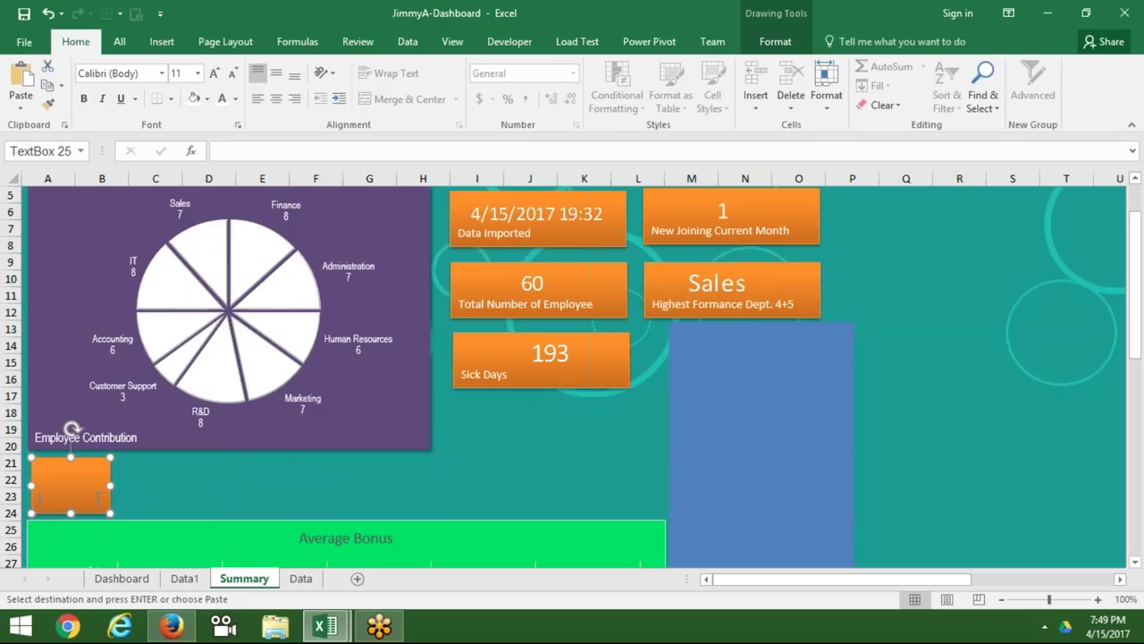
text(1)
click(141, 503)
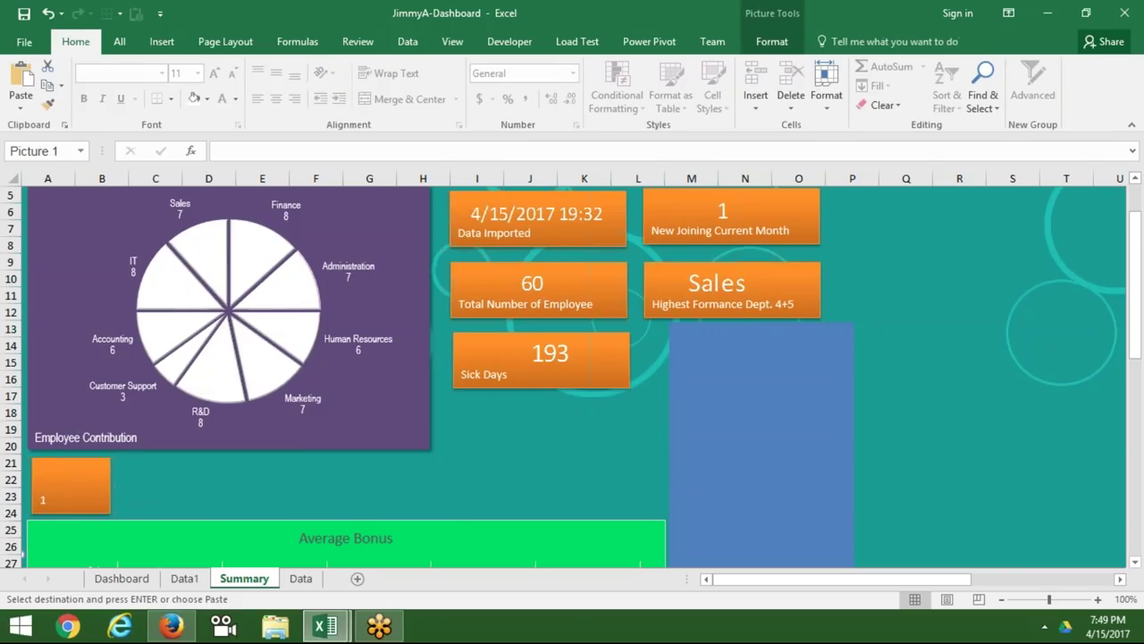
click(71, 485)
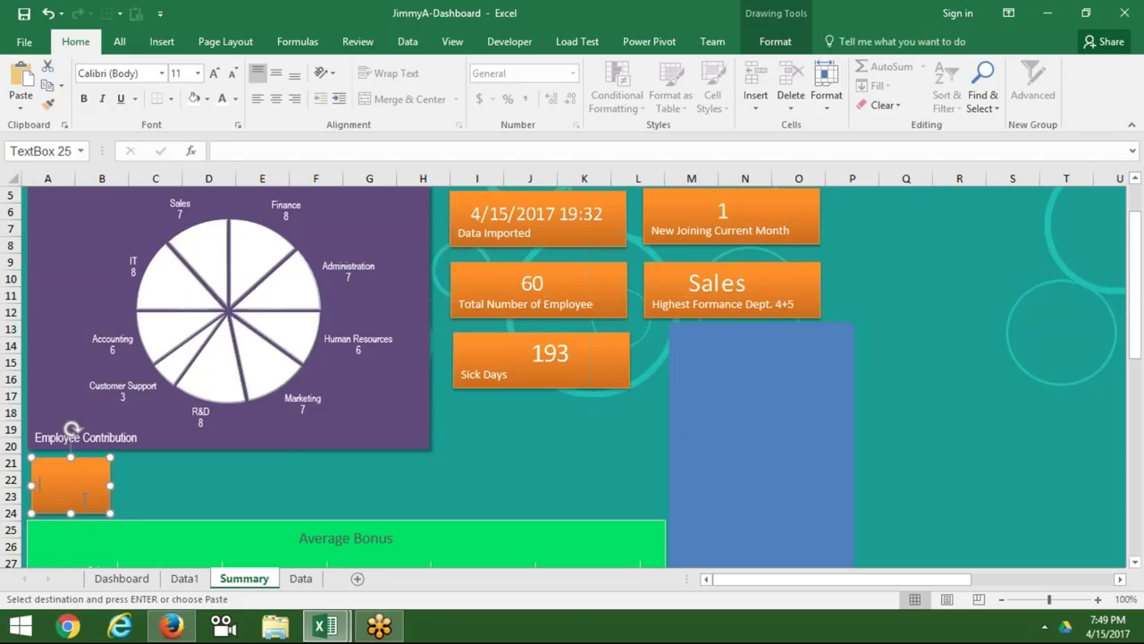
key(ctrl+v)
key(ctrl+z)
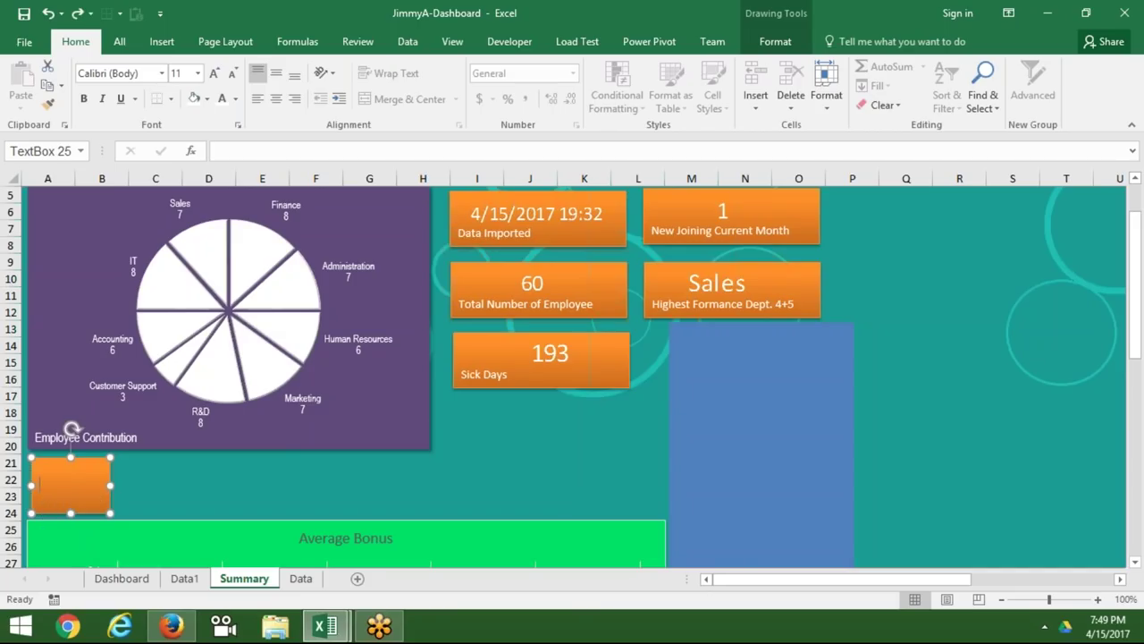
click(71, 453)
scroll(80, 503, up, 1)
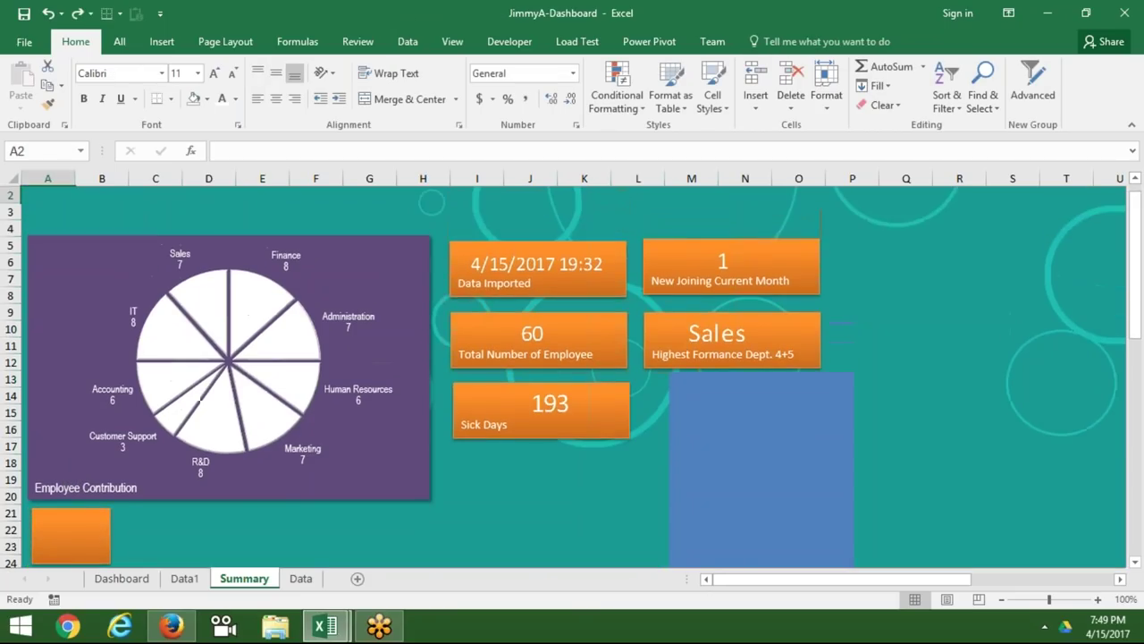
Label the small tile 'Score 1' and copy it rightward into five tiles across rows 21–24.
click(79, 530)
text(Score 1)
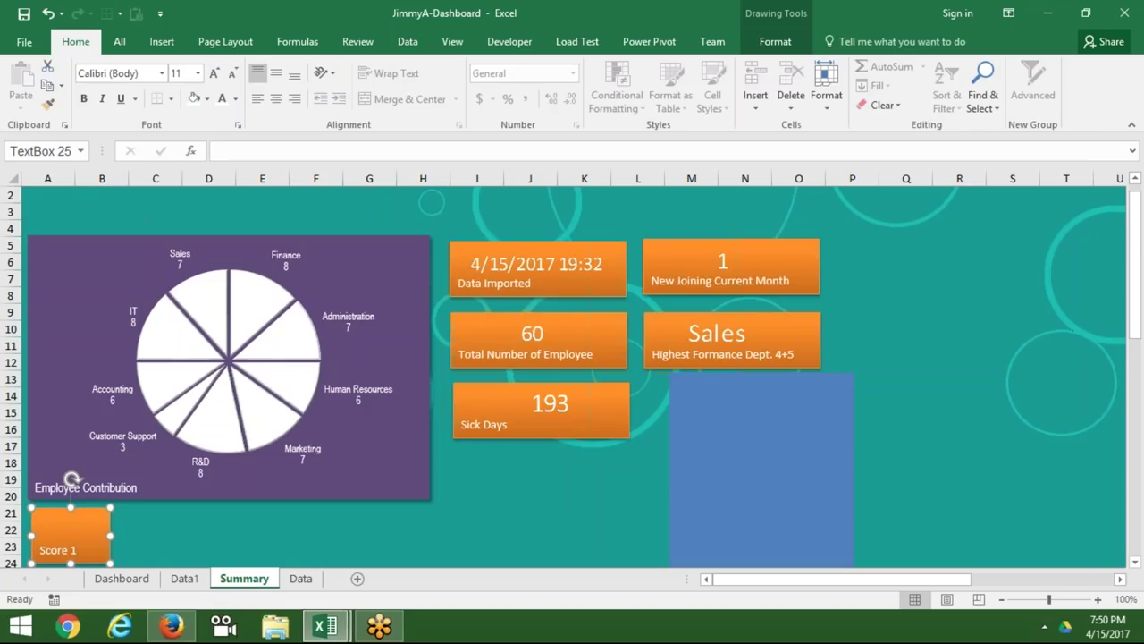
drag(108, 550, 447, 556)
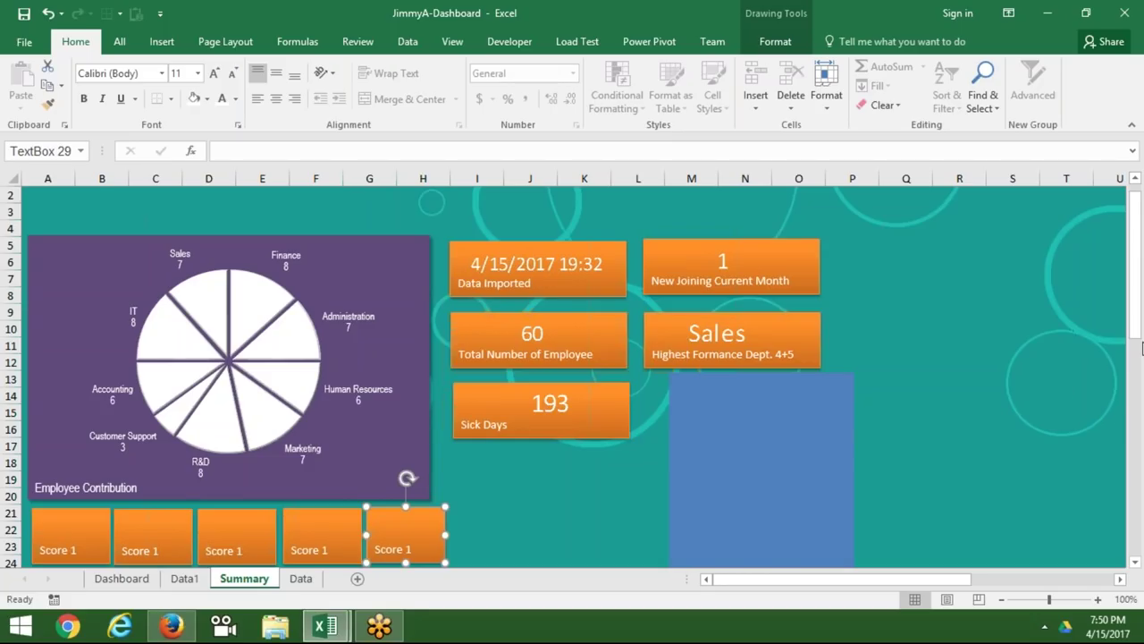
mouse_move(1138, 347)
mouse_down()
mouse_move(1136, 430)
mouse_move(1109, 281)
mouse_up()
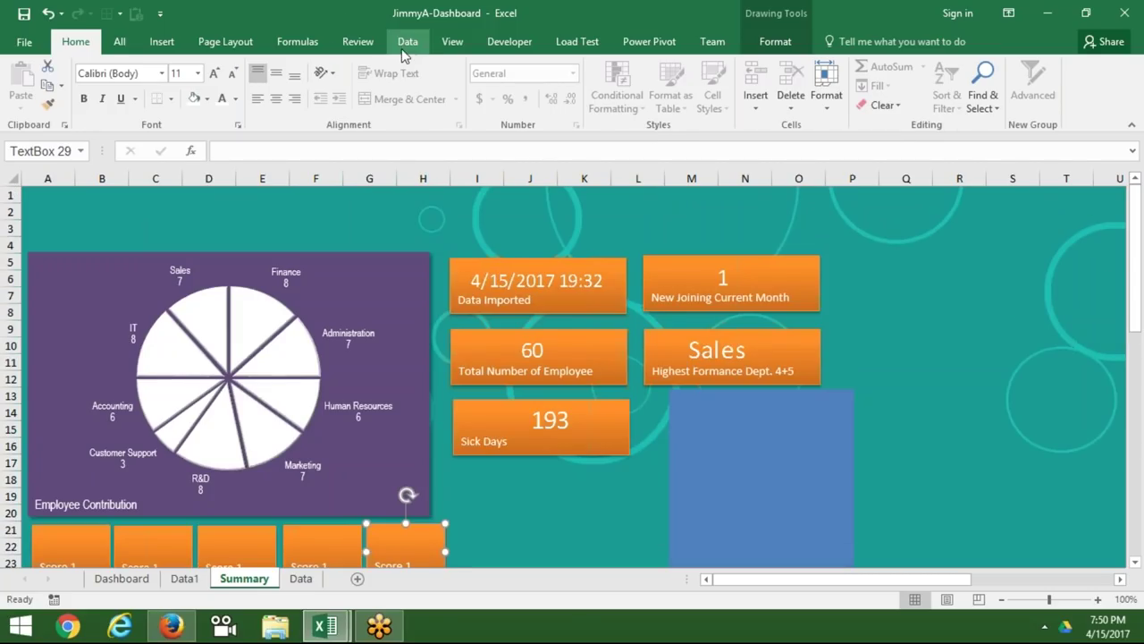
Deselect the Score 1 boxes and select an empty cell on the Data1 sheet.
click(126, 199)
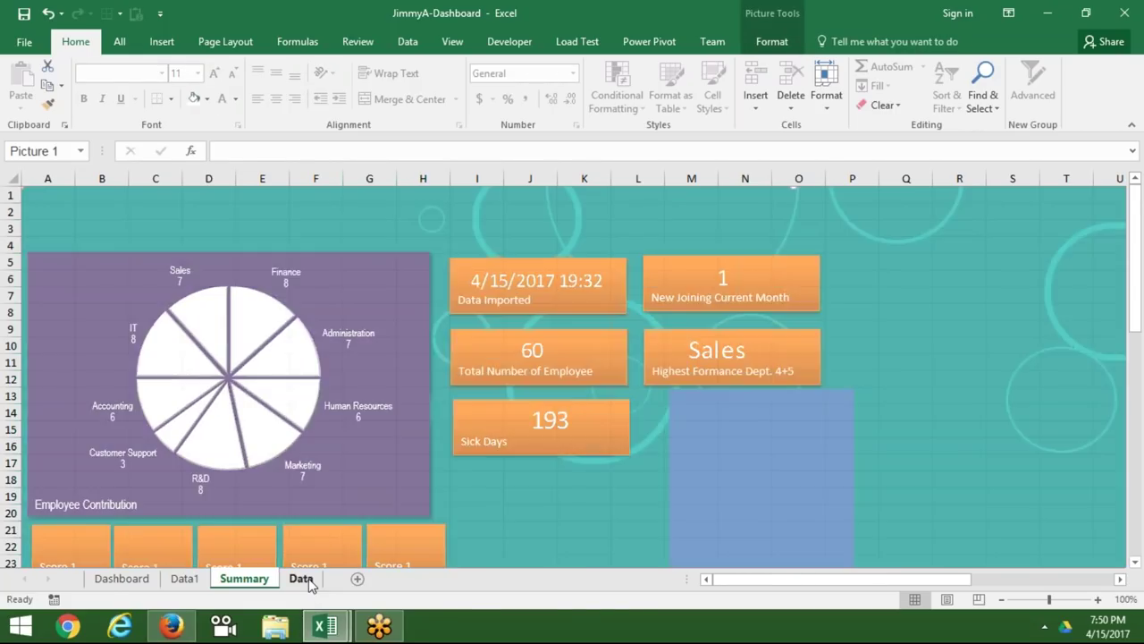
click(301, 581)
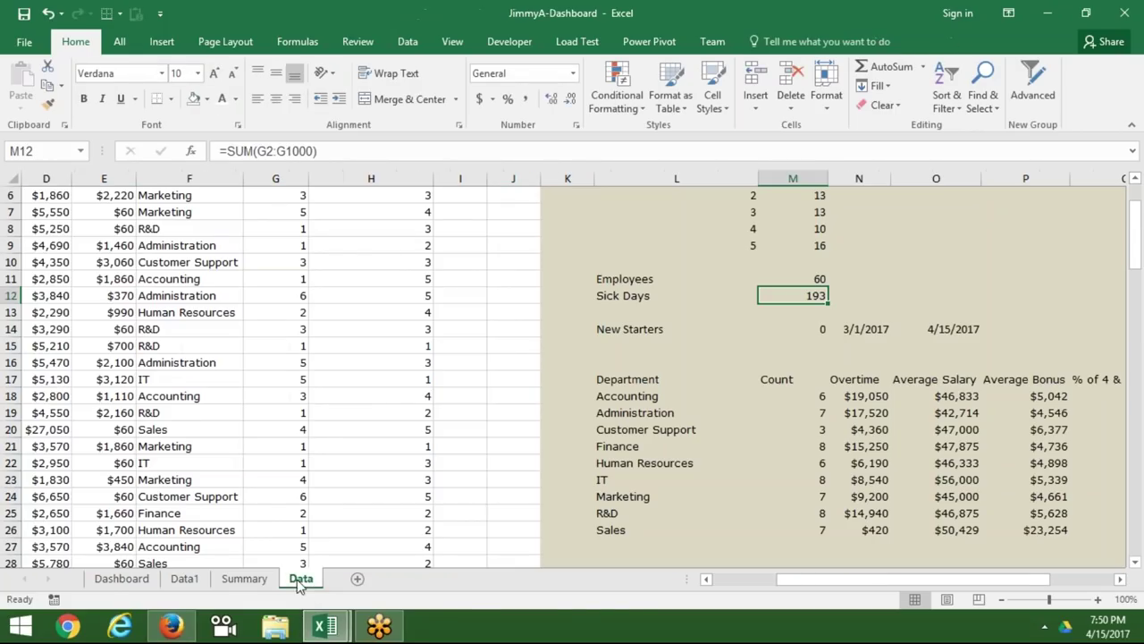
click(184, 581)
click(477, 362)
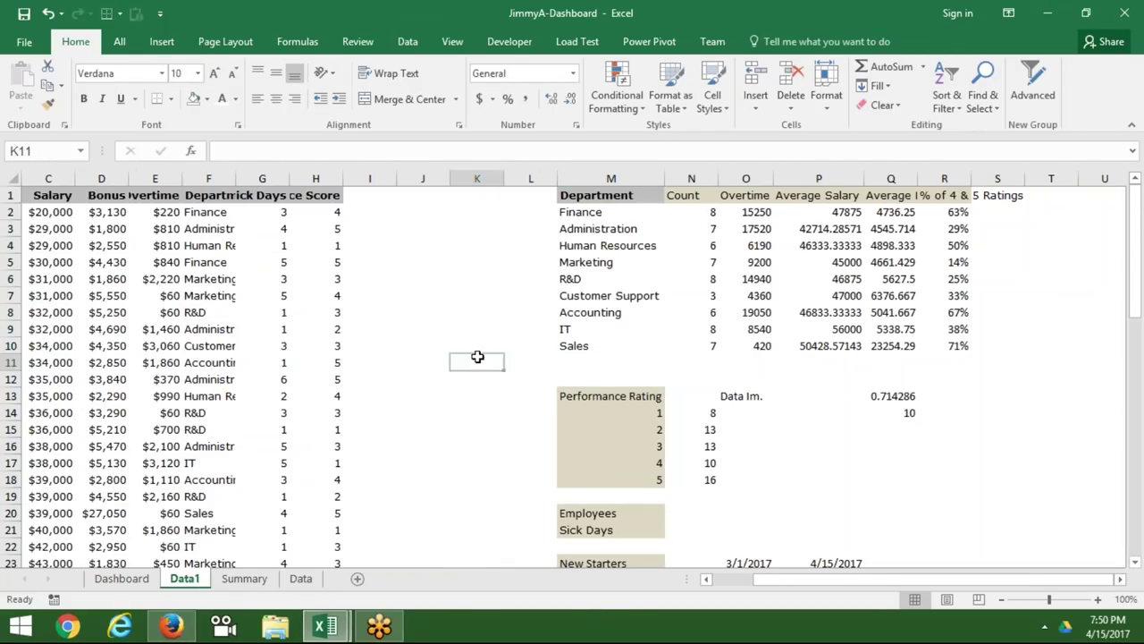
Open the Visual Basic editor maximised and insert a new code module.
click(509, 41)
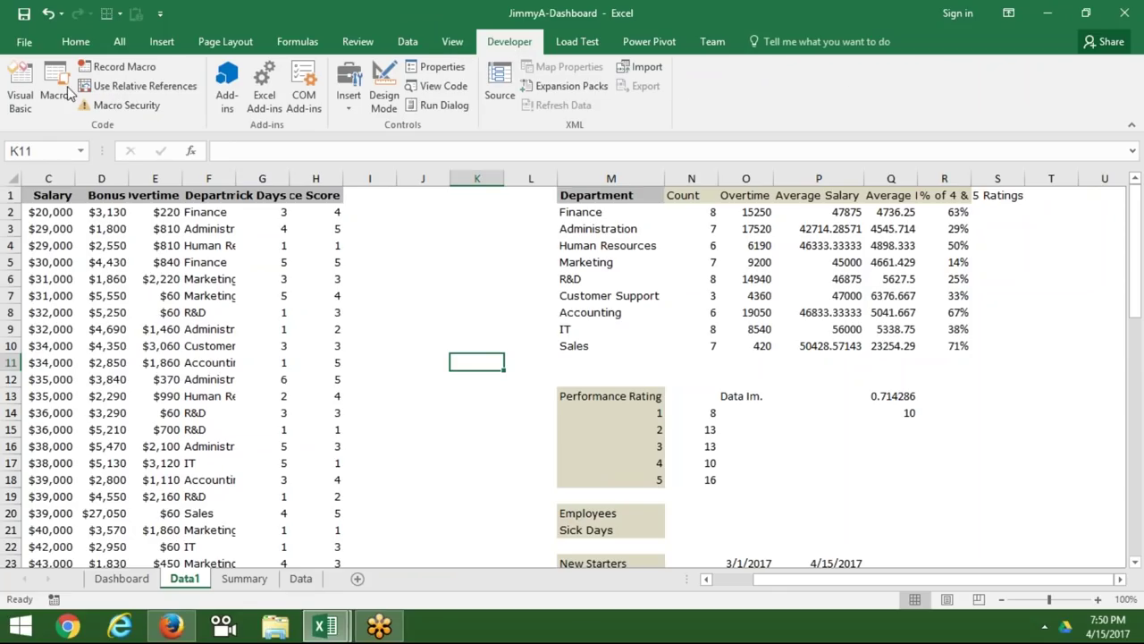
click(22, 90)
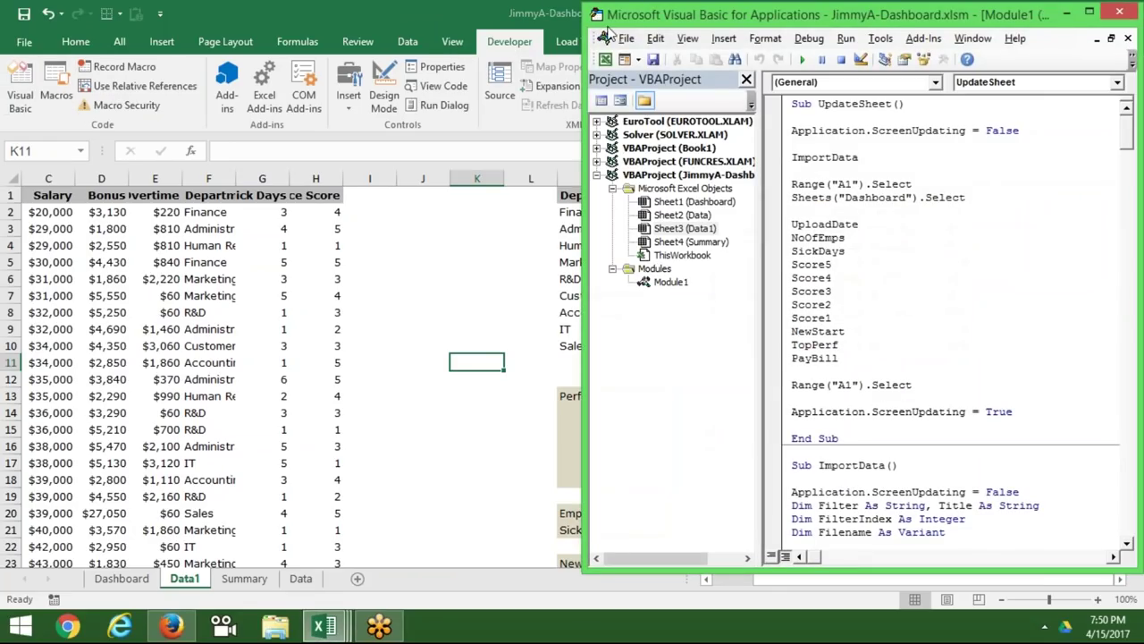
double_click(660, 16)
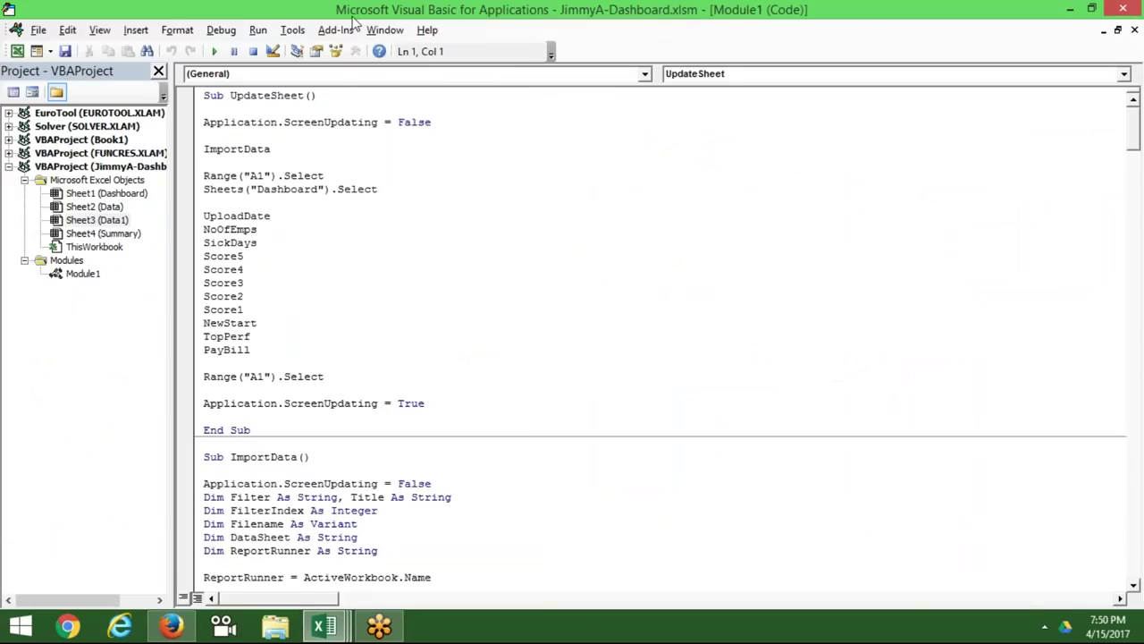
click(136, 29)
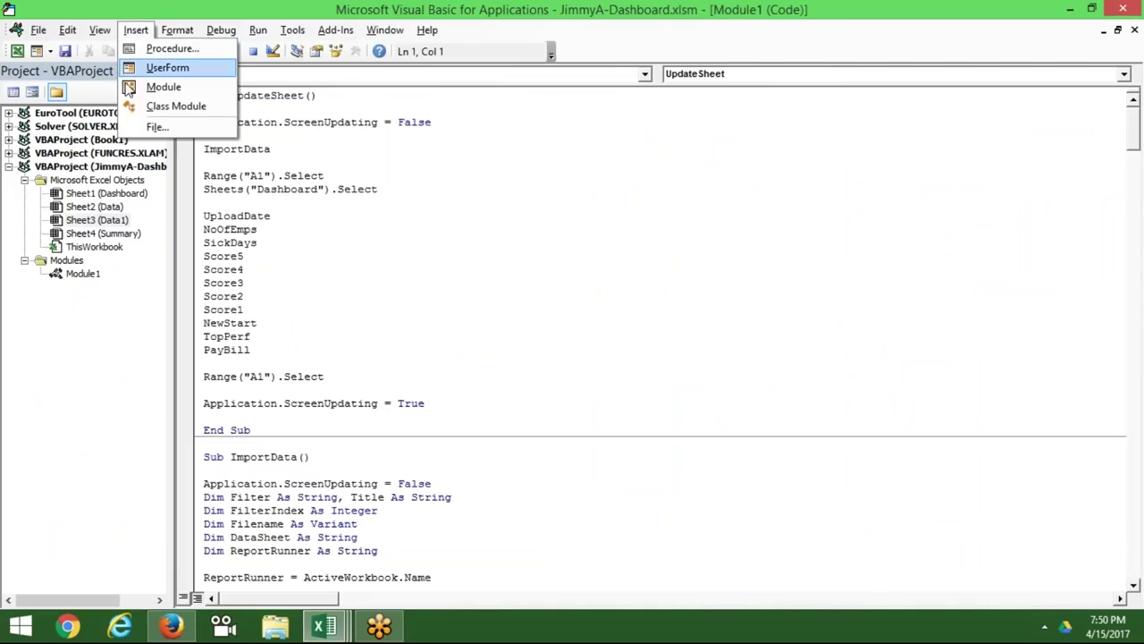
click(163, 87)
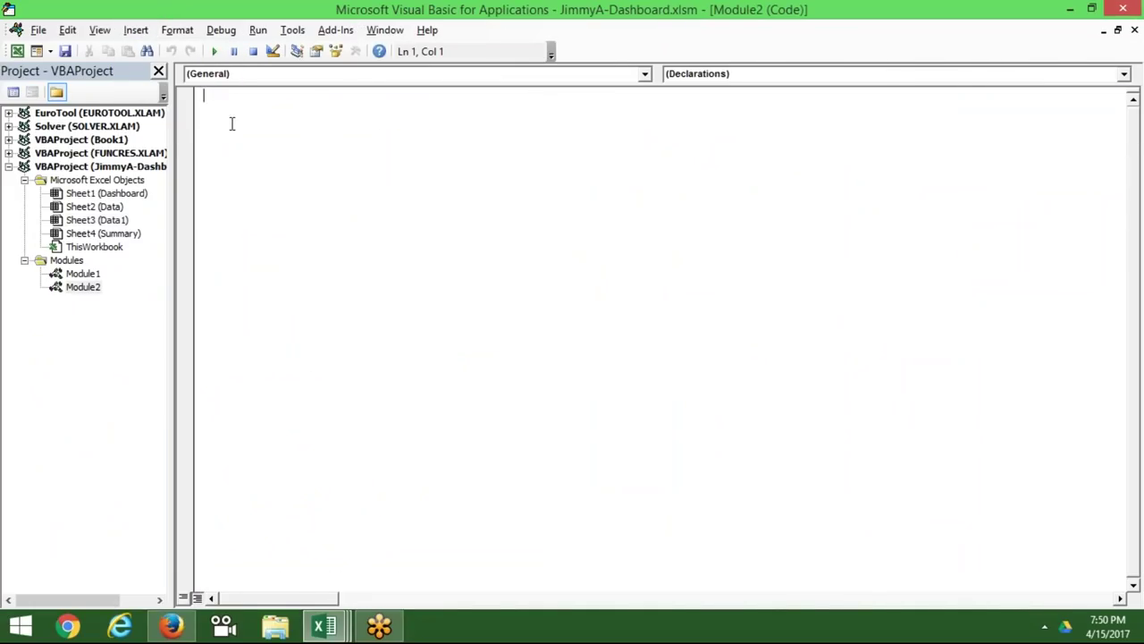
Write the Sub up() procedure header with blank lines inside it.
text(su)
text(up)
text(()
text())
key(Return)
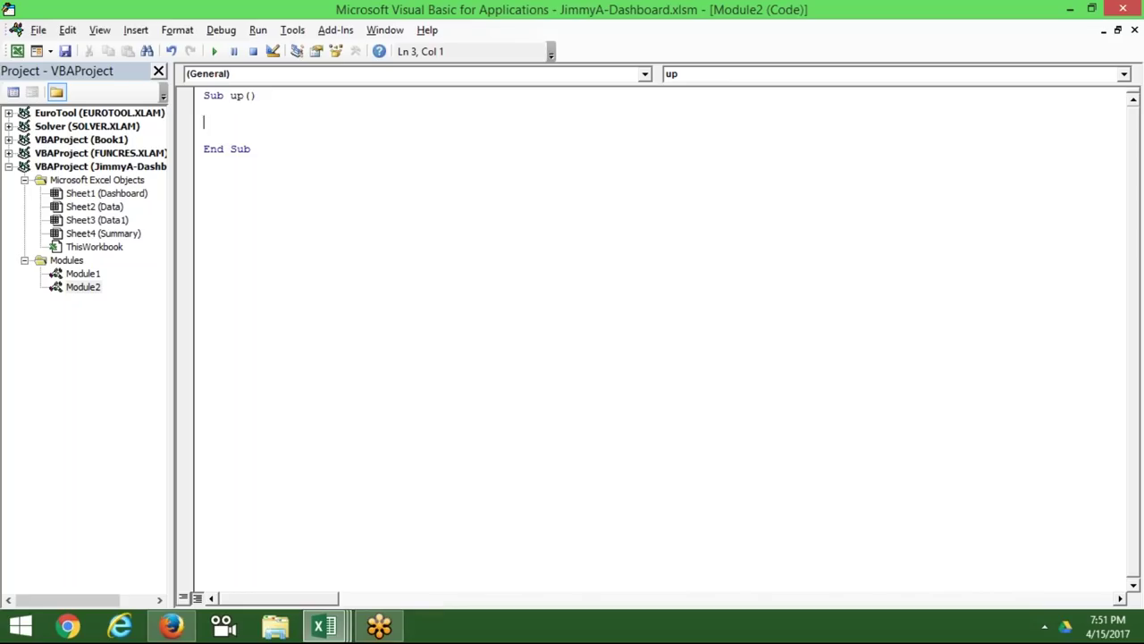
key(Return)
key(Up)
Declare fn As String and begin a 'With Application.Fi' line.
text(dim )
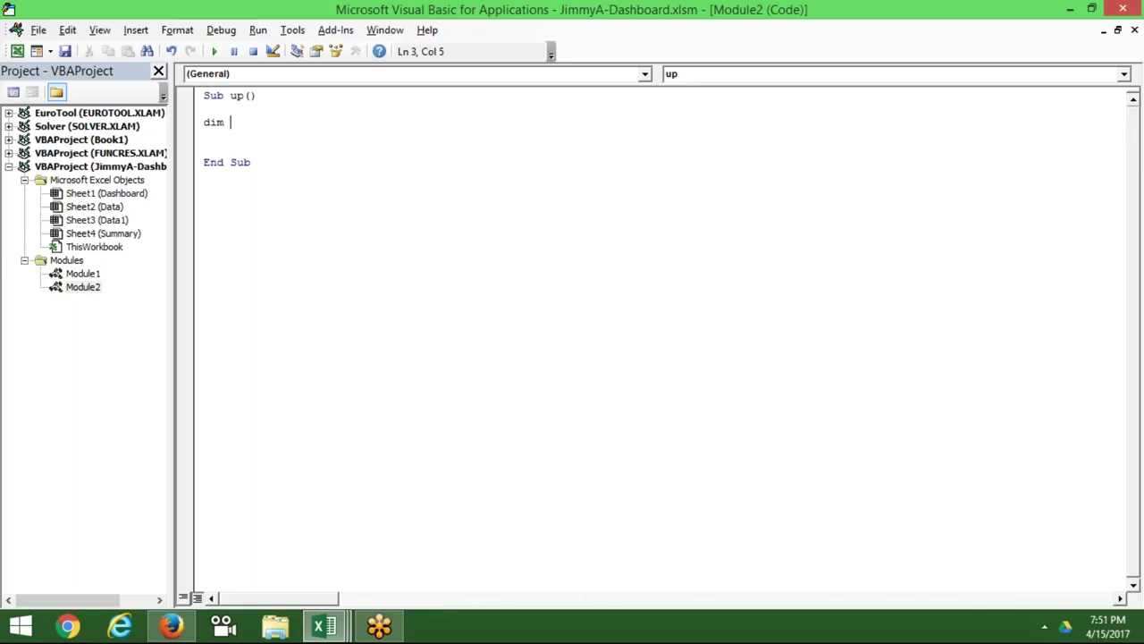
text(fn as)
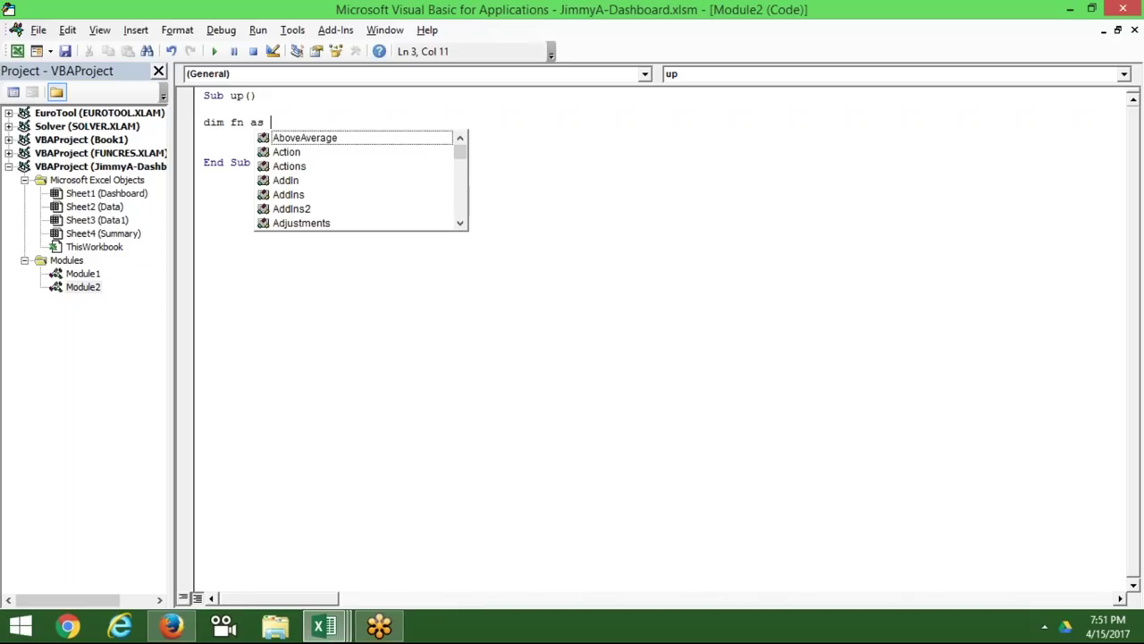
text(str)
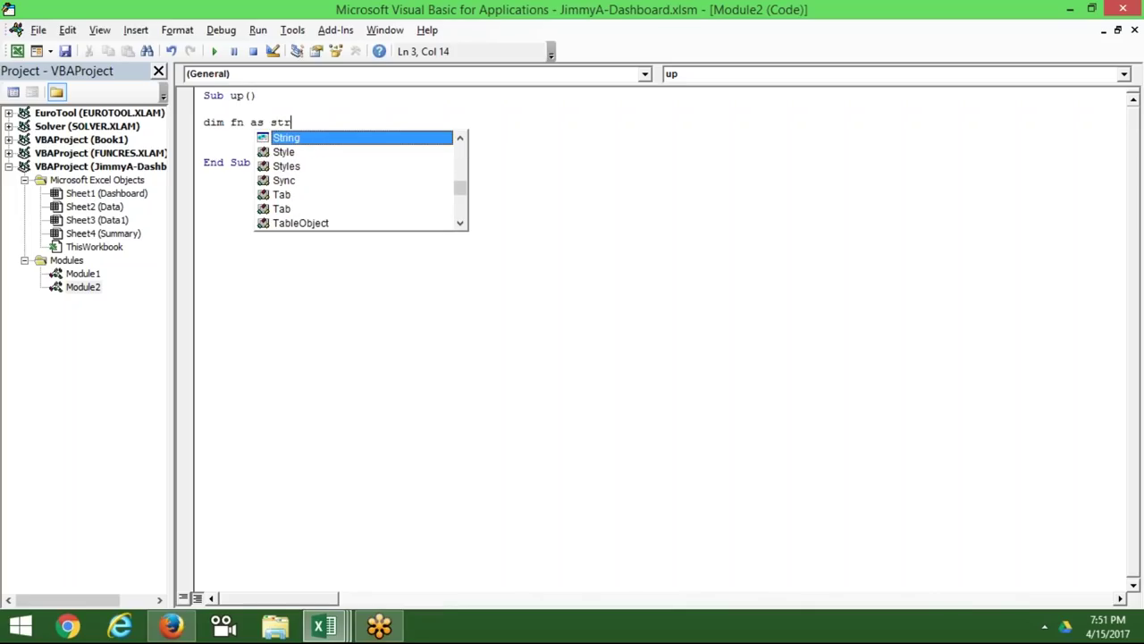
key(Tab)
key(Return)
key(Return)
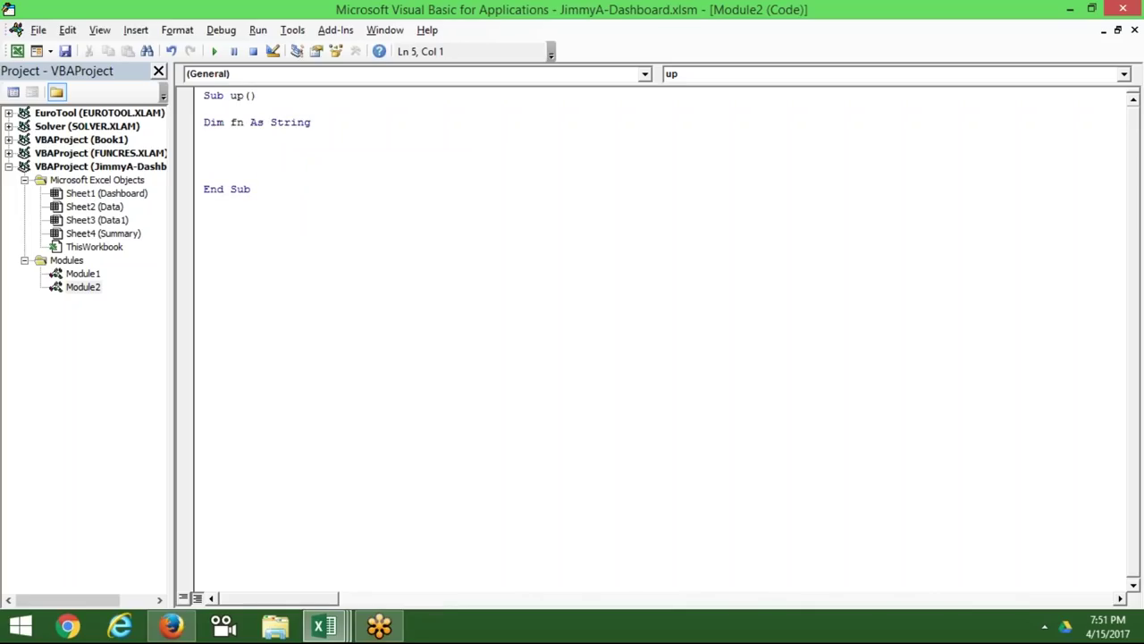
text(appl)
text(i)
key(BackSpace)
key(BackSpace)
key(BackSpace)
key(BackSpace)
key(BackSpace)
text(with application)
text(.)
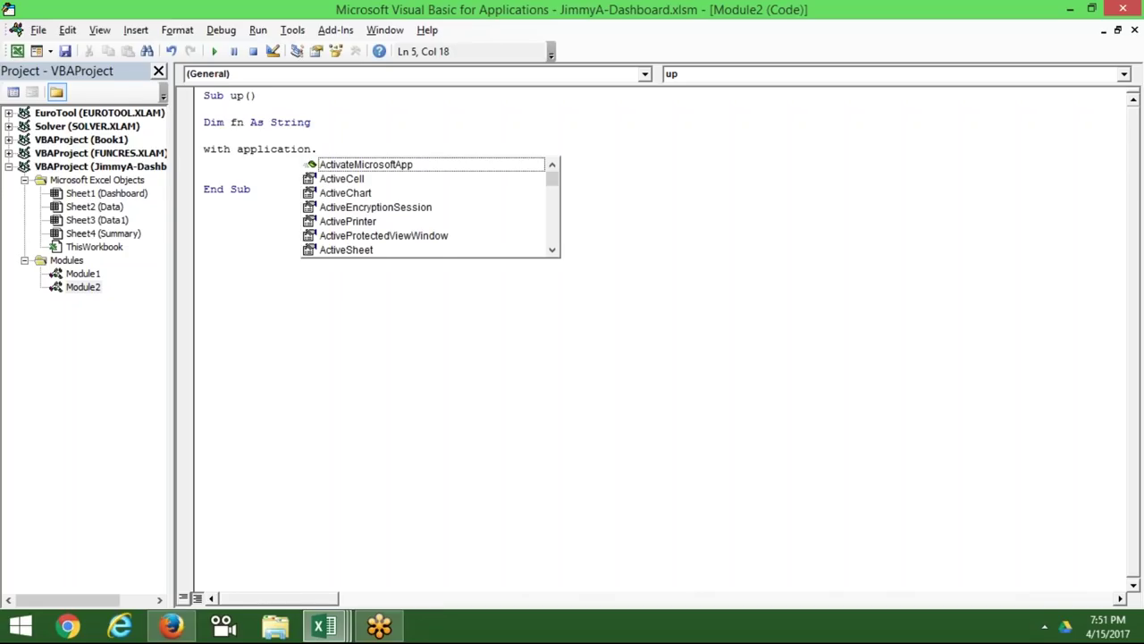
text(fi)
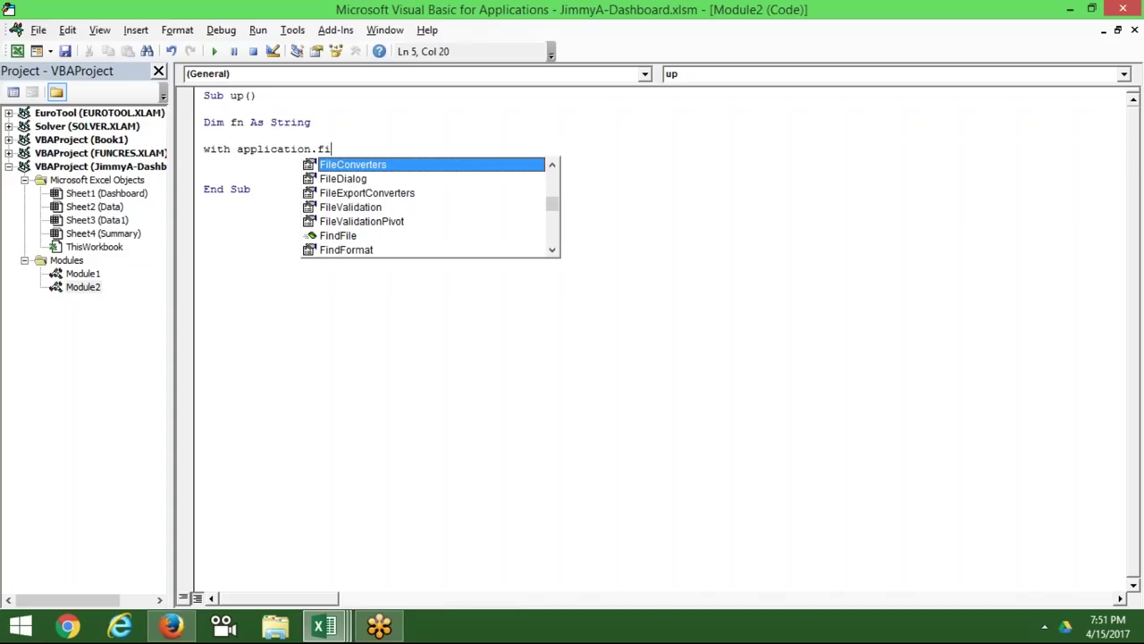
Complete the line With Application.FileDialog(msoFileDialogFilePicker).
key(Down)
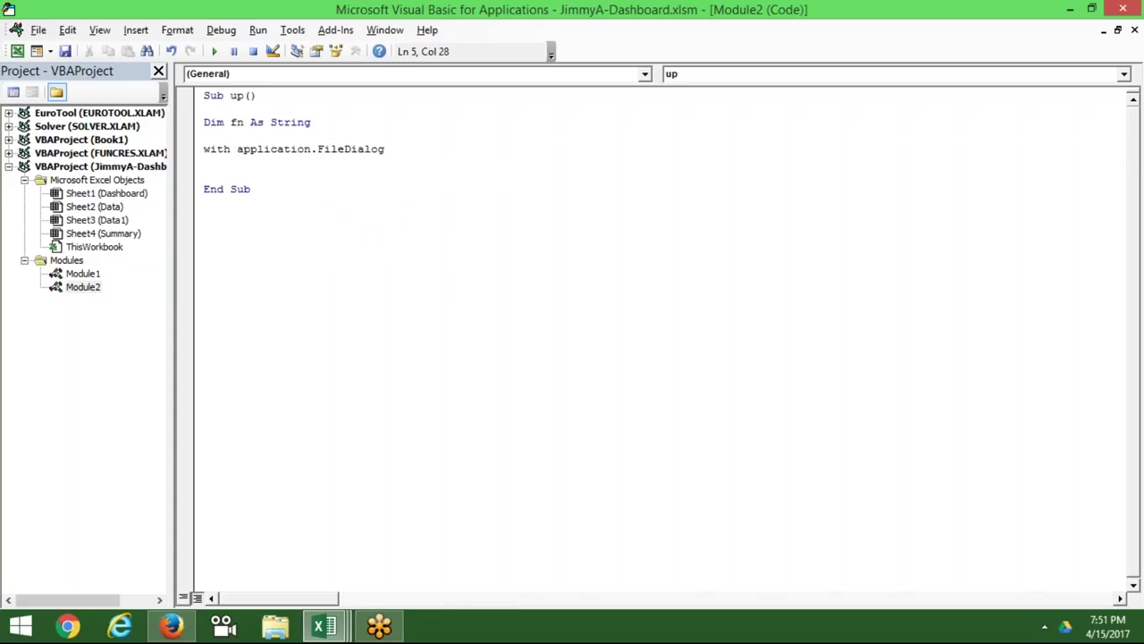
text(()
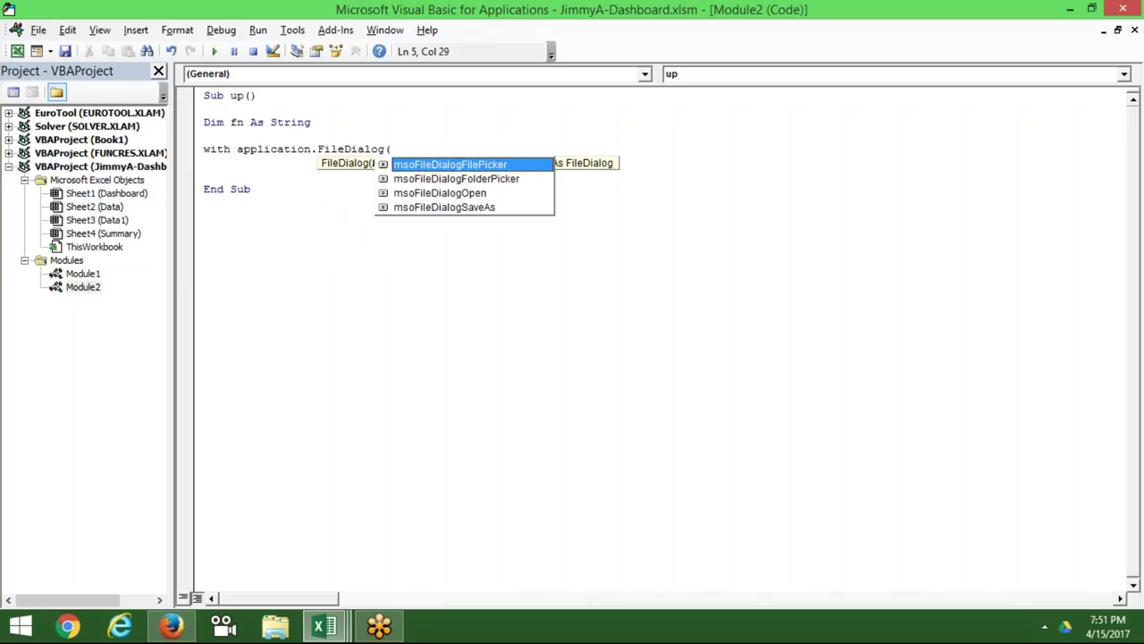
key(Tab)
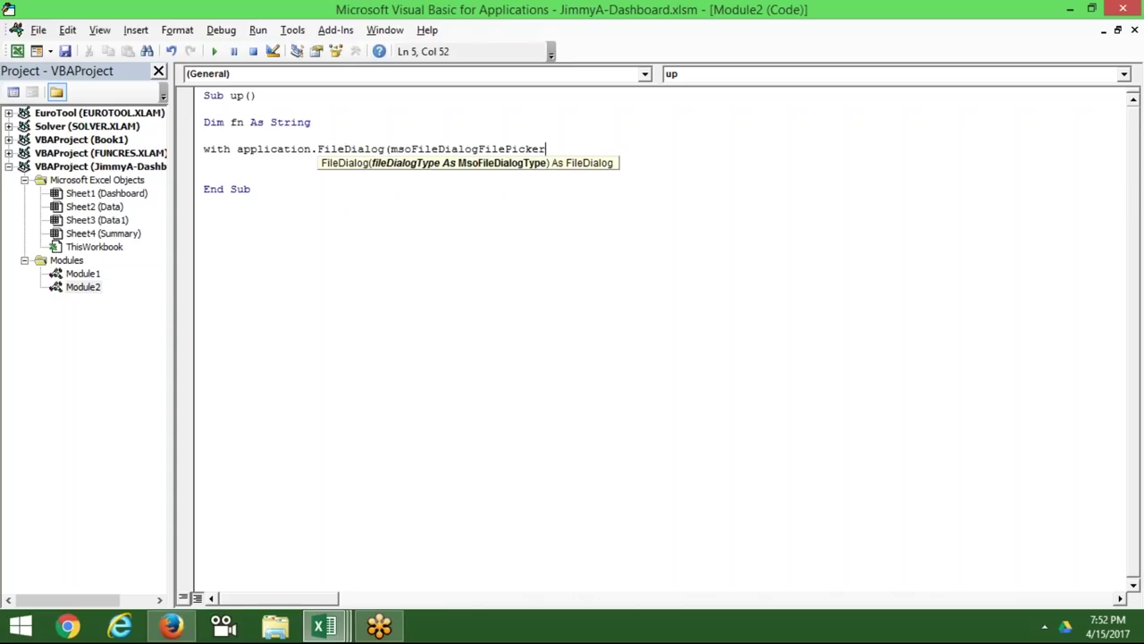
text())
key(Return)
Set the dialog's .InitialFileName to "E:\" and .Title to "Select Data File".
text(.i)
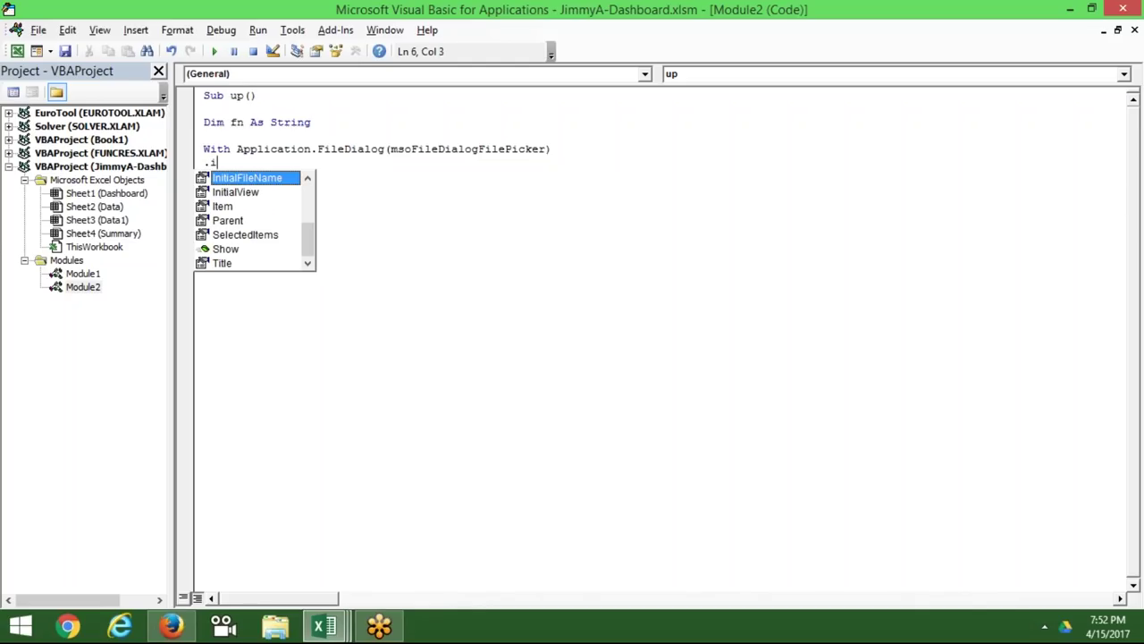
key(Tab)
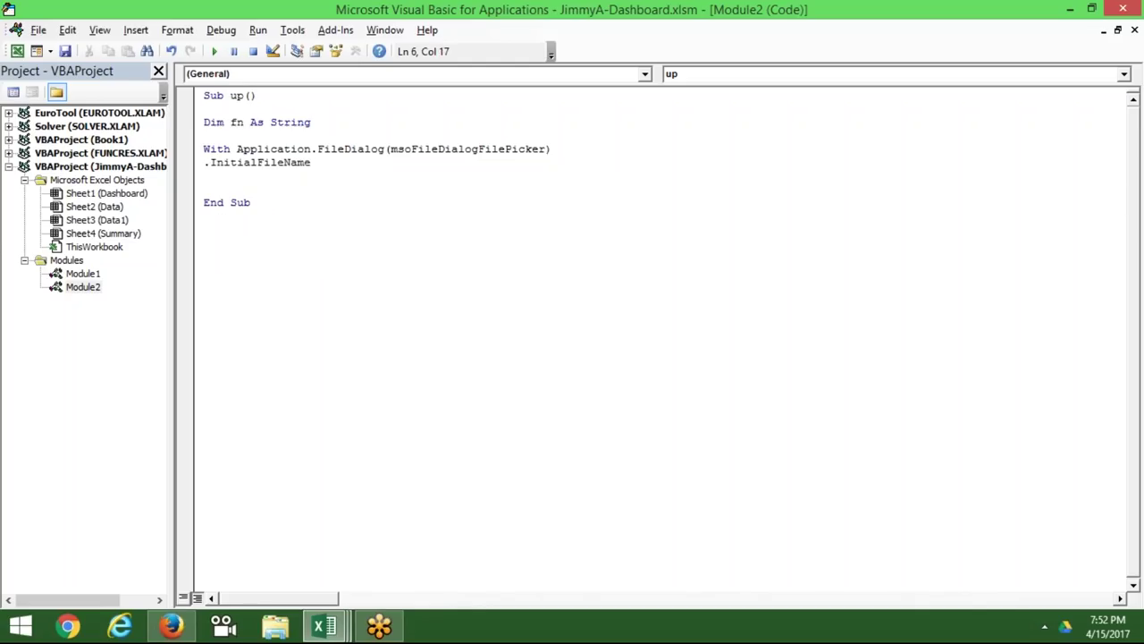
text("E:)
text(\")
key(Return)
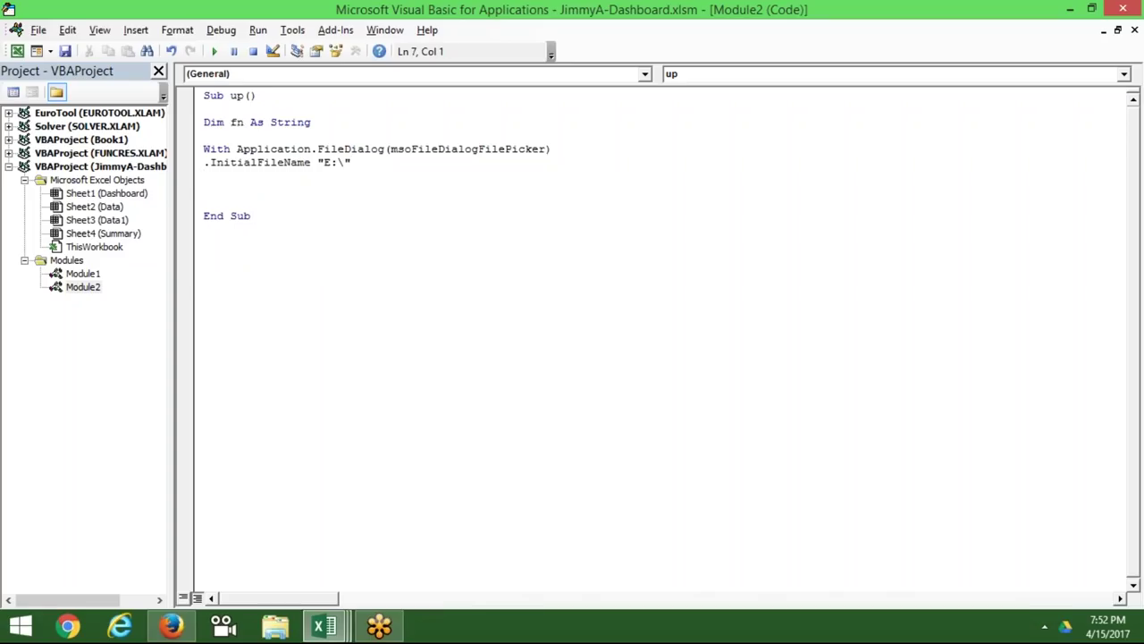
text(.)
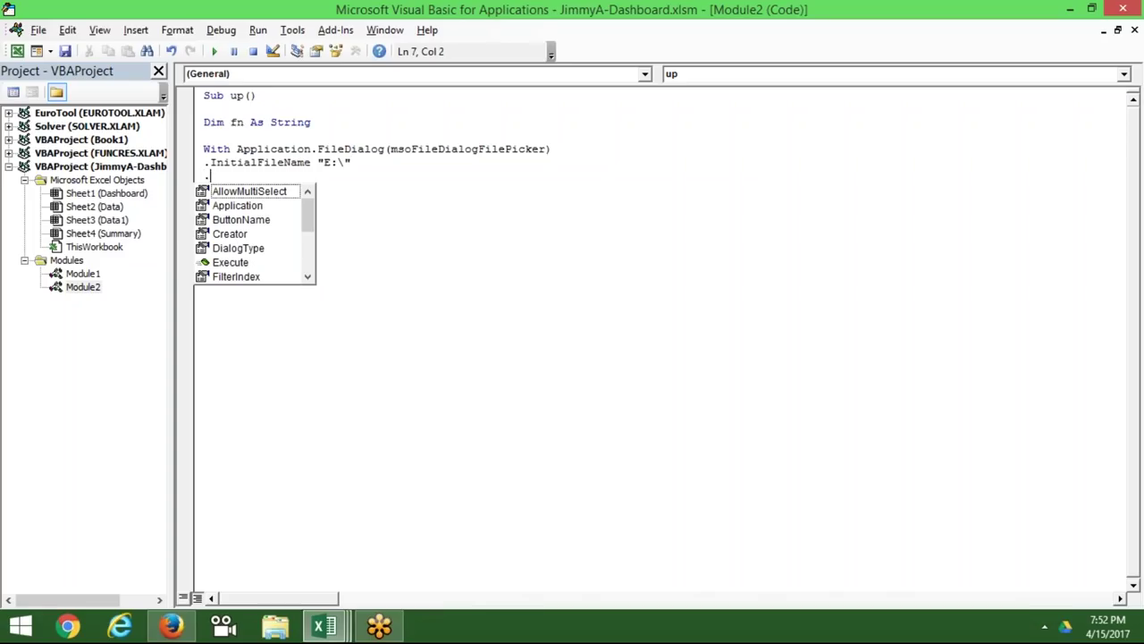
text(ti)
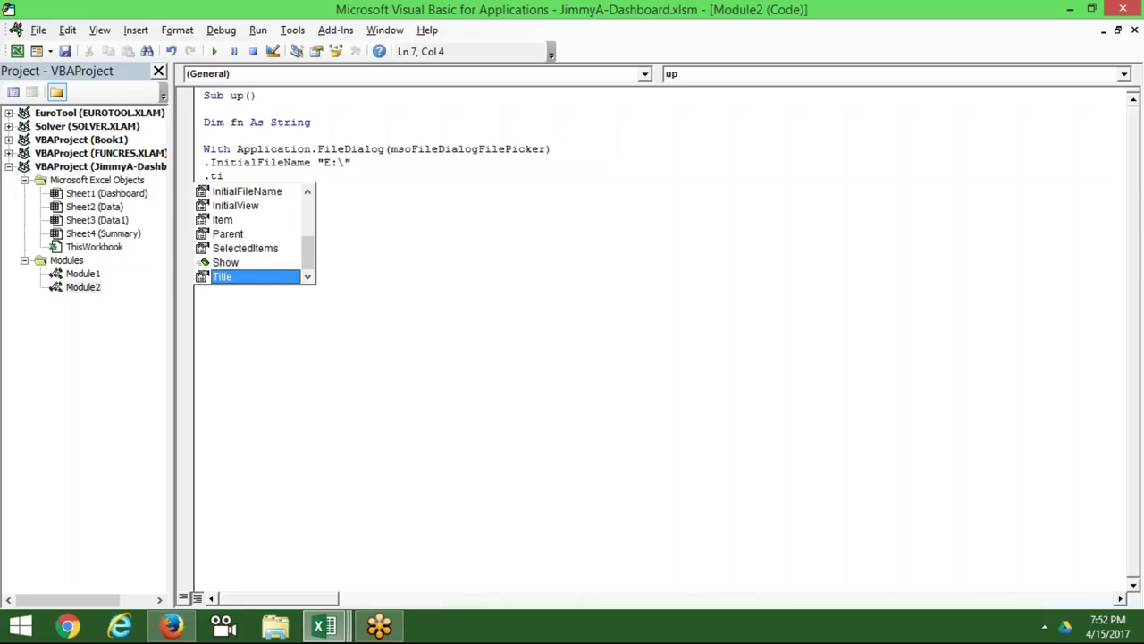
key(Tab)
text("Select Data File)
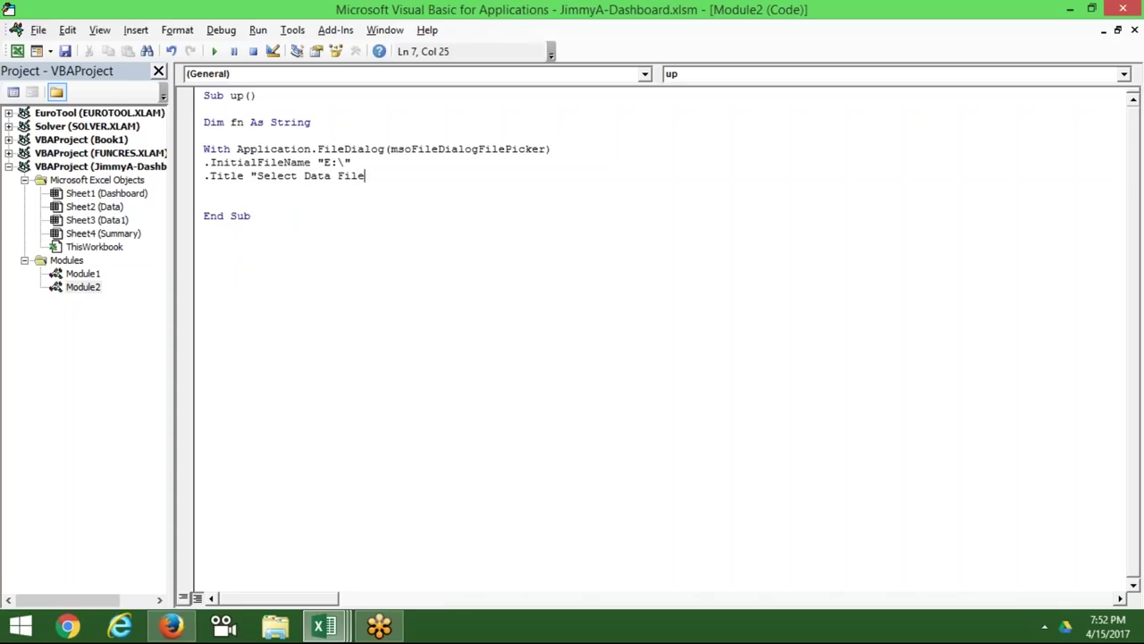
text(")
key(Return)
Assign fn = .SelectedItems(1), close with End With, and start an If line.
text(.s)
key(BackSpace)
key(BackSpace)
text(fn=)
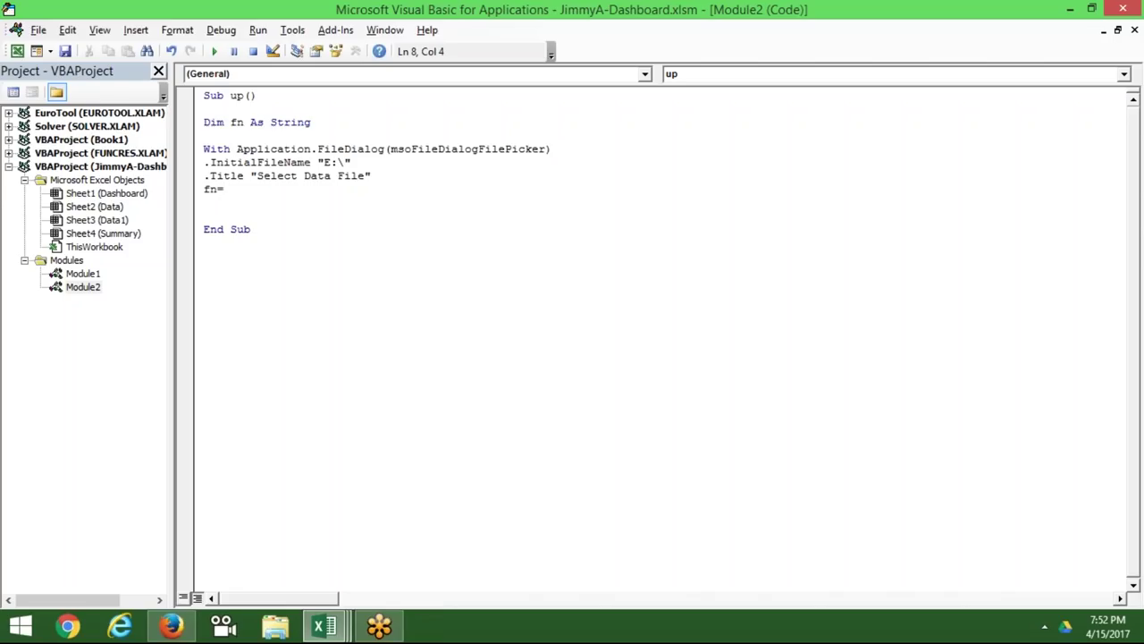
text(.se)
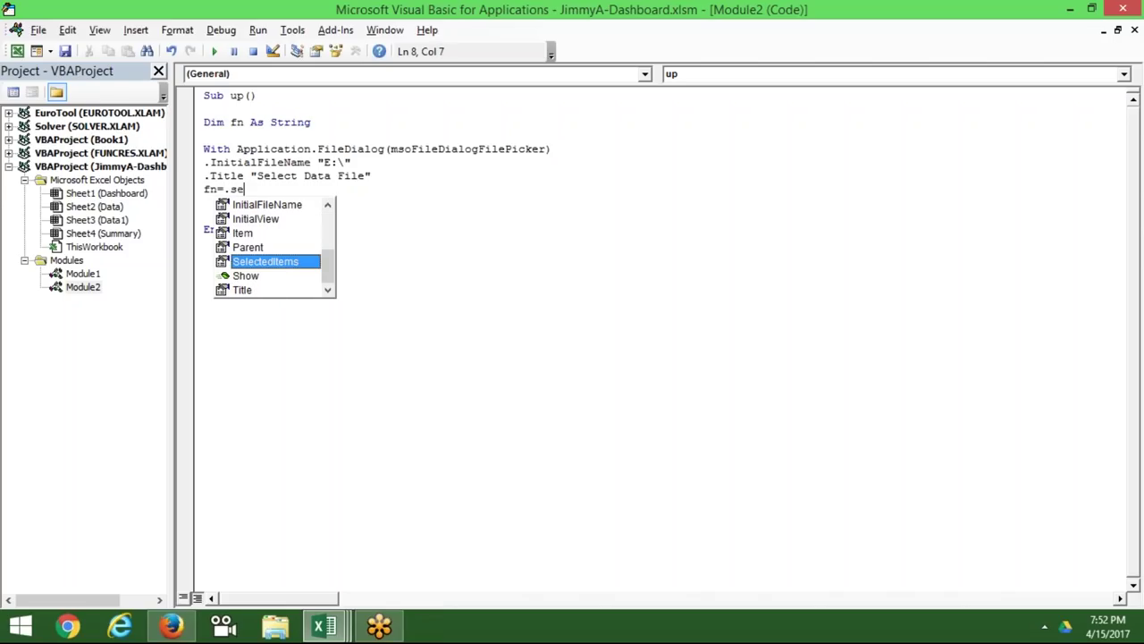
key(Tab)
text(()
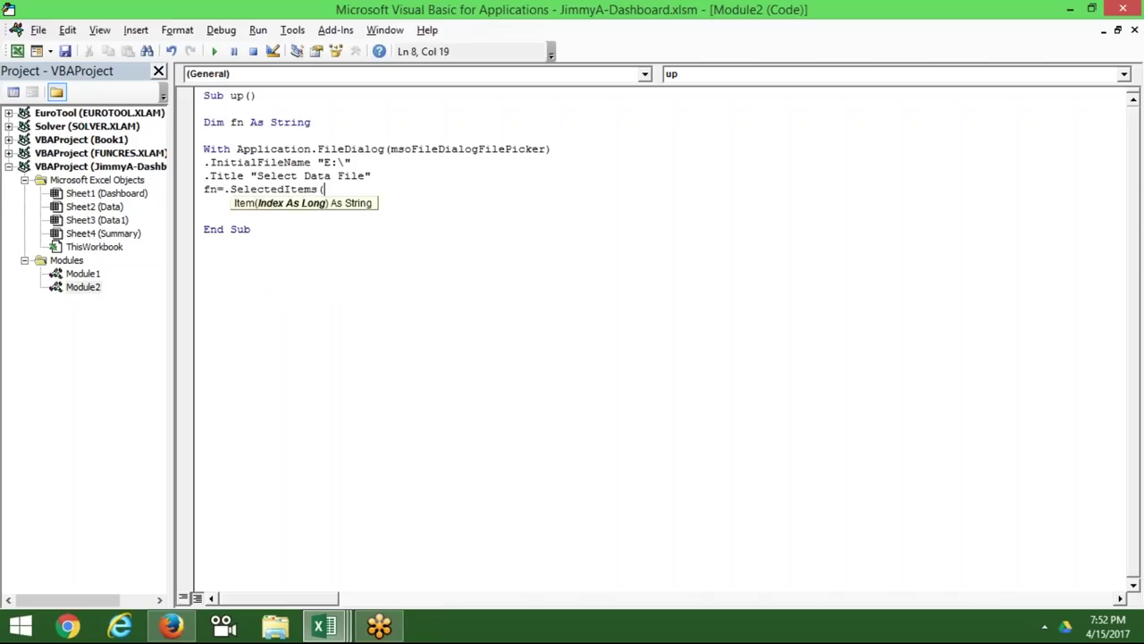
text(0)
key(BackSpace)
text(1)
text())
key(Return)
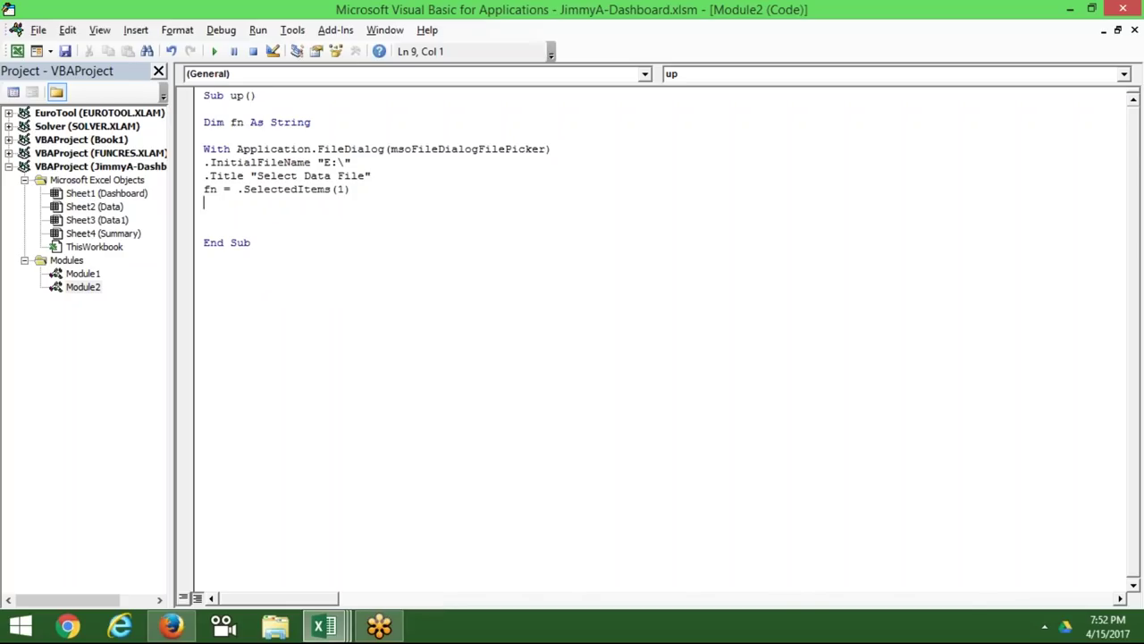
text(end with)
key(Return)
key(Return)
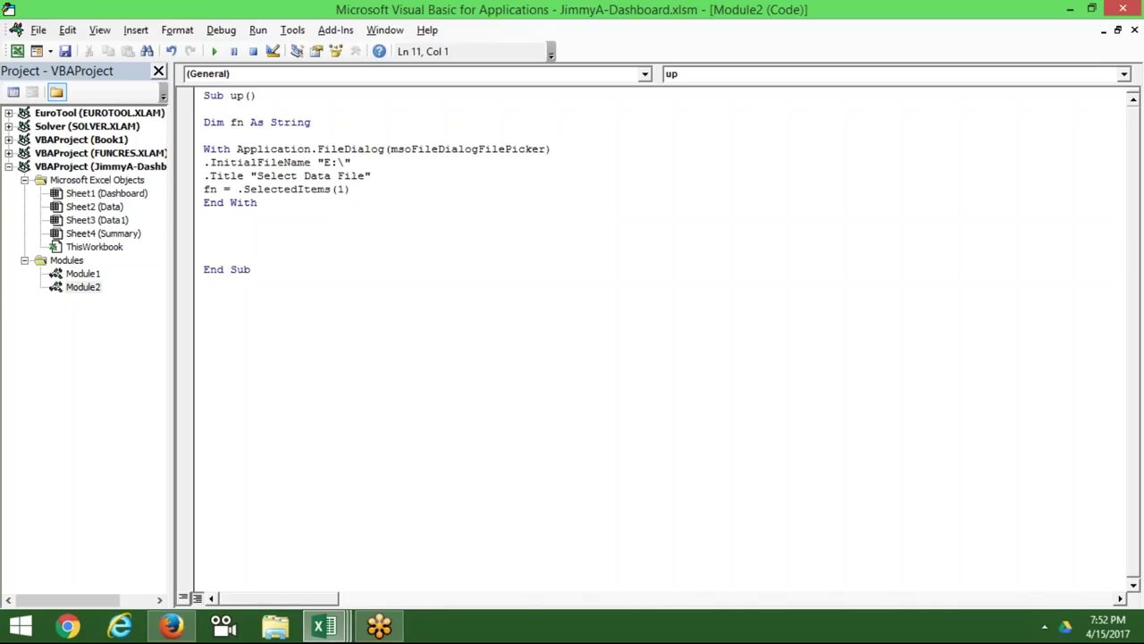
text(i)
text(f )
text(fn)
key(BackSpace)
key(BackSpace)
Write If Len(n) <= 1 Then with MsgBox "File Not Selected", Exit Sub and End If.
text(len)
text((n)
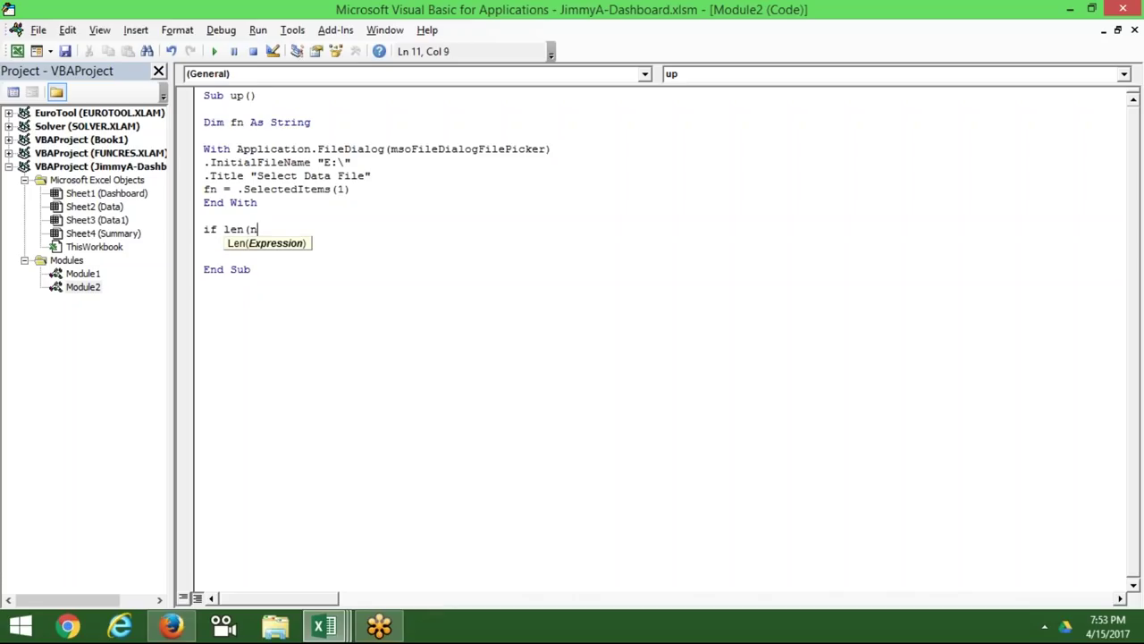
text())
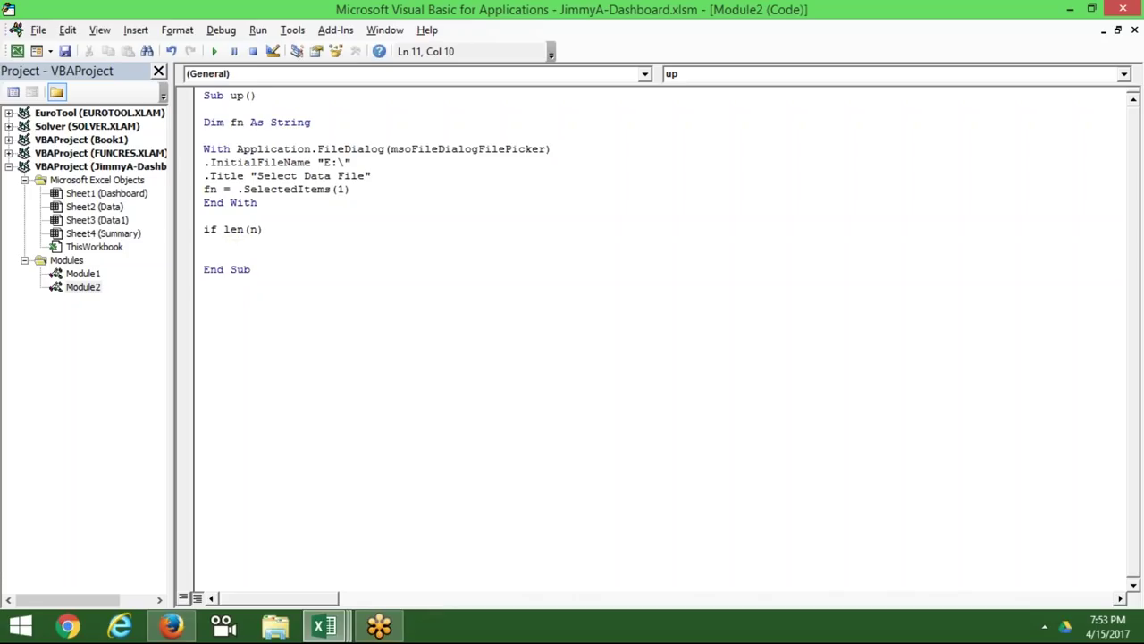
text(<= 1 then)
key(Return)
text(msgbox "File Not Selected")
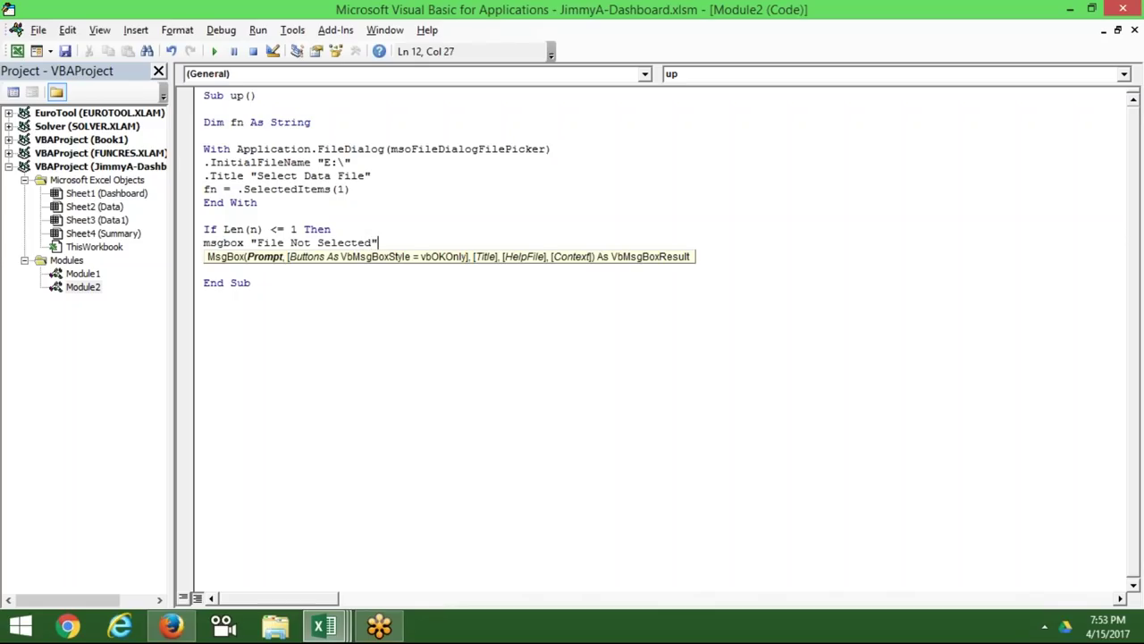
key(Return)
text(end i)
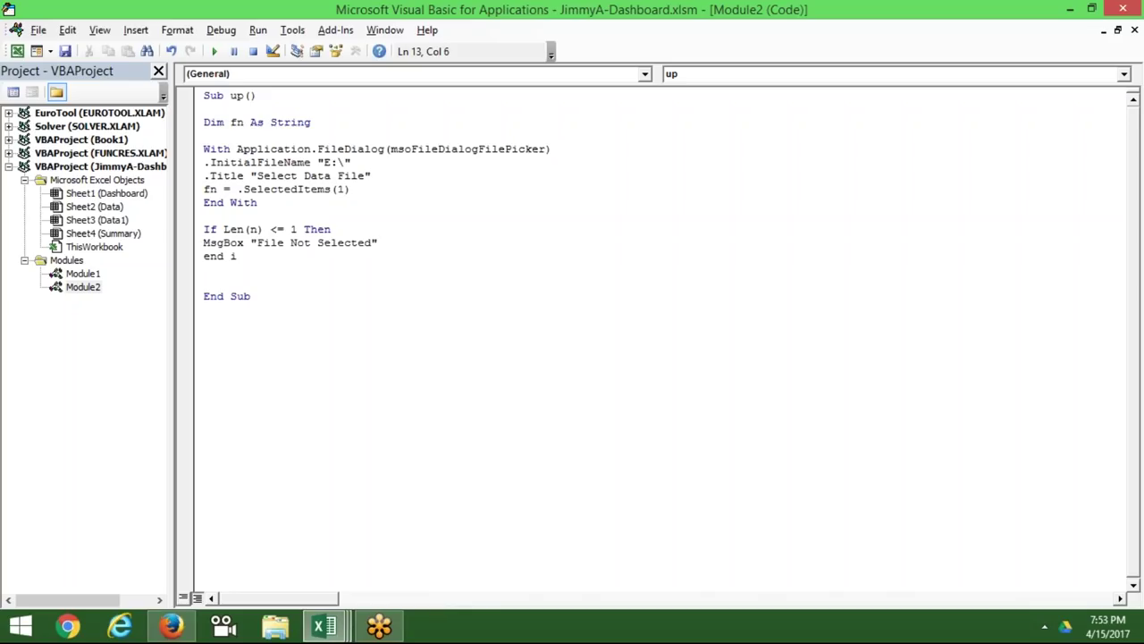
text(f)
key(Return)
key(Up)
key(Return)
key(Up)
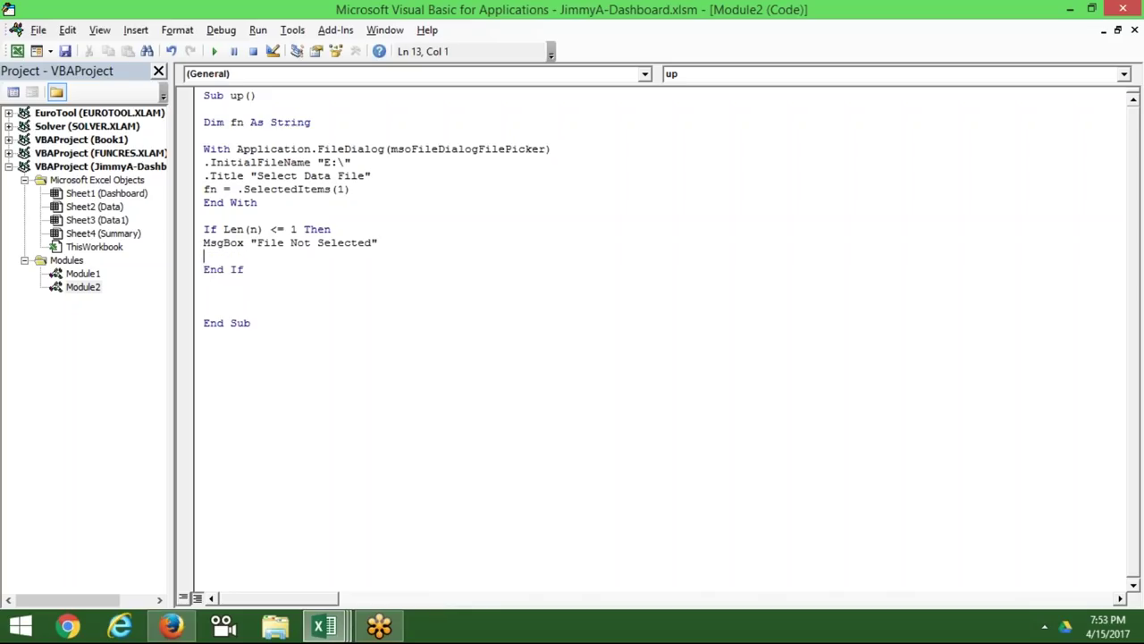
text(exit )
text(sub)
key(Down)
key(Down)
Correct Len(n) to Len(fn) and add a blank line below End If.
click(251, 228)
text(f)
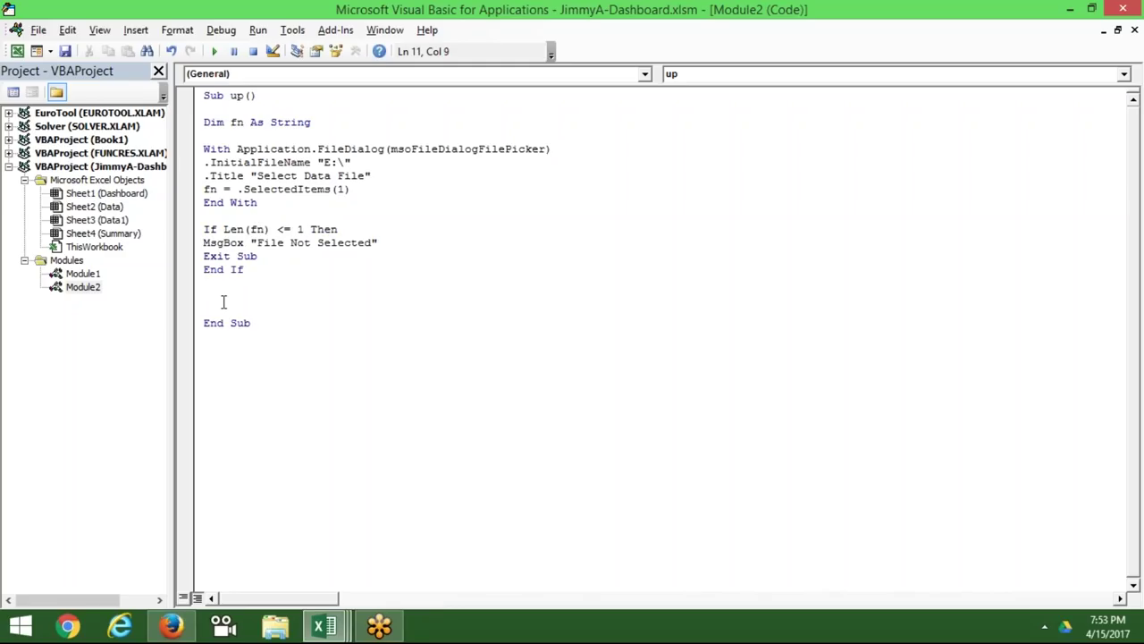
click(214, 296)
key(Return)
click(204, 296)
Add the line Workbooks.Open fn to open the chosen file.
text(workbook.)
key(BackSpace)
text(s)
text(.op)
key(Tab)
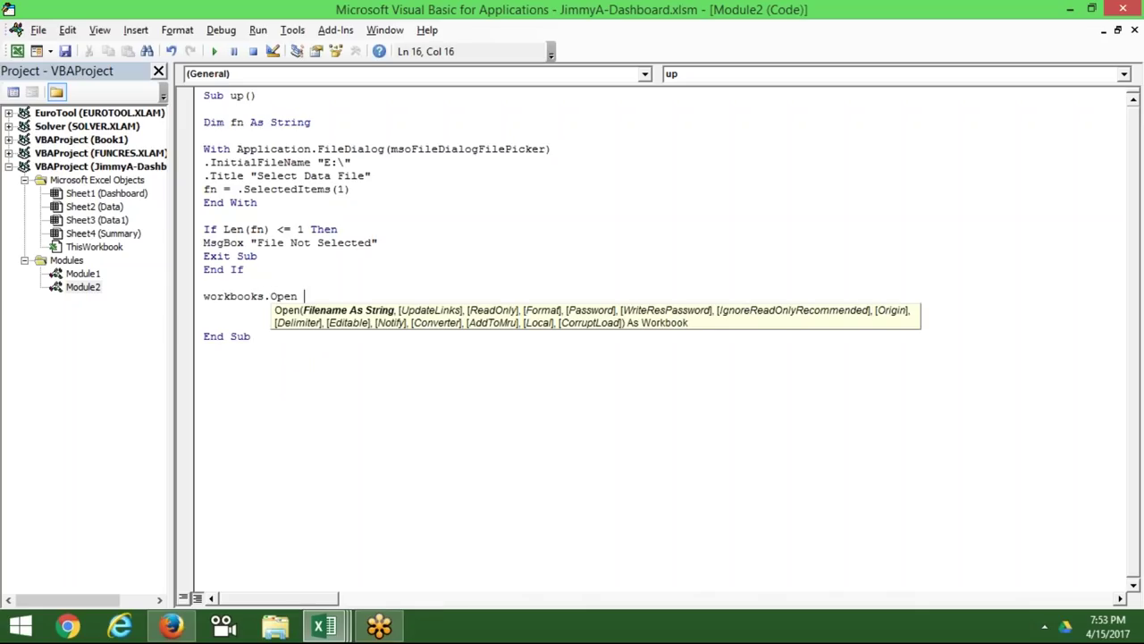
text(fn)
key(Return)
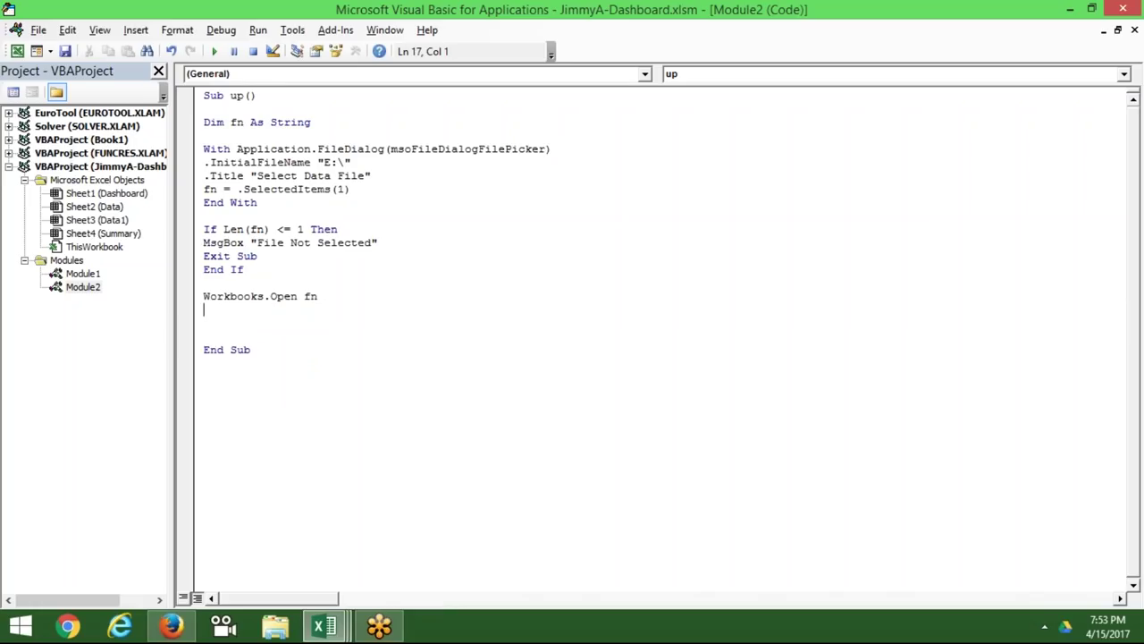
key(Return)
Add Sheets("Data").Select to select the opened file's Data sheet.
key(Up)
key(Down)
text(shee)
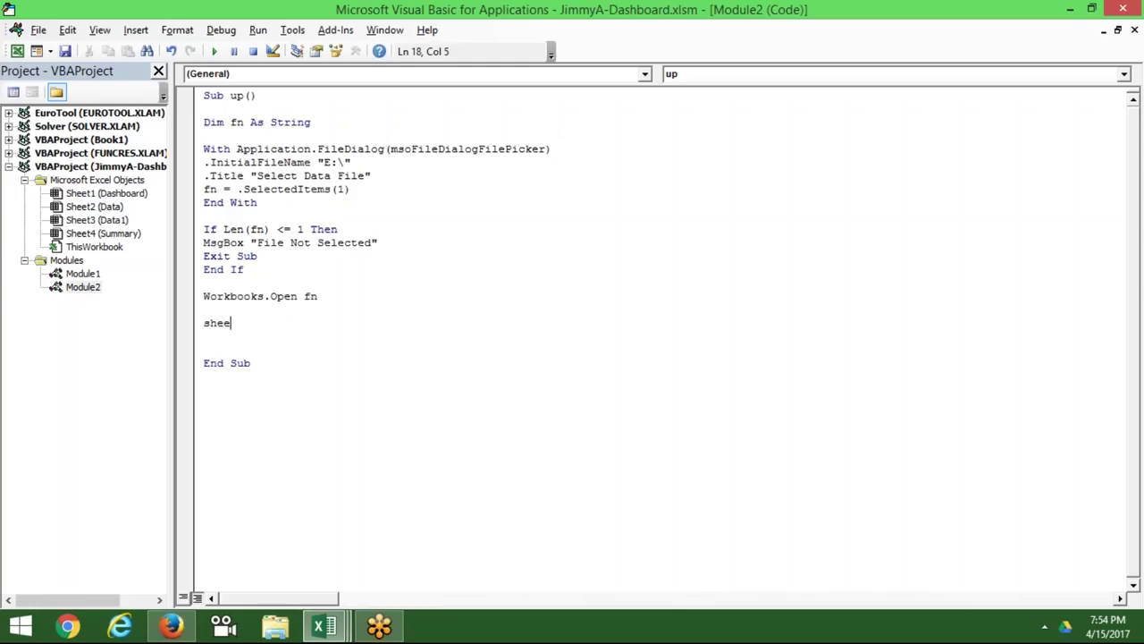
text(ts)
text(("Data")
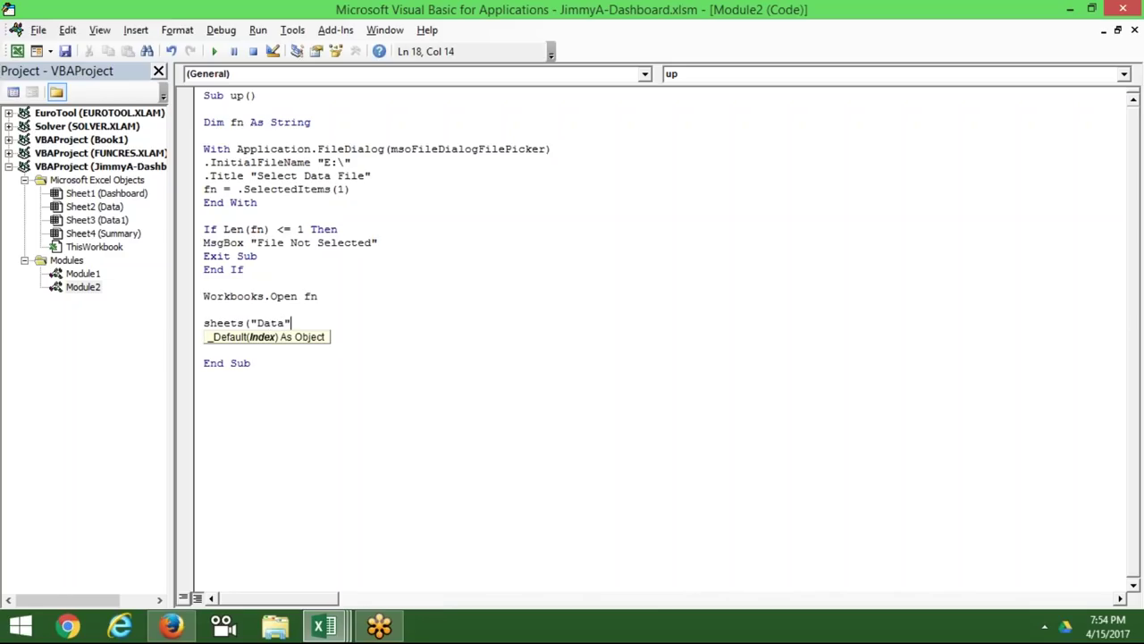
text(),)
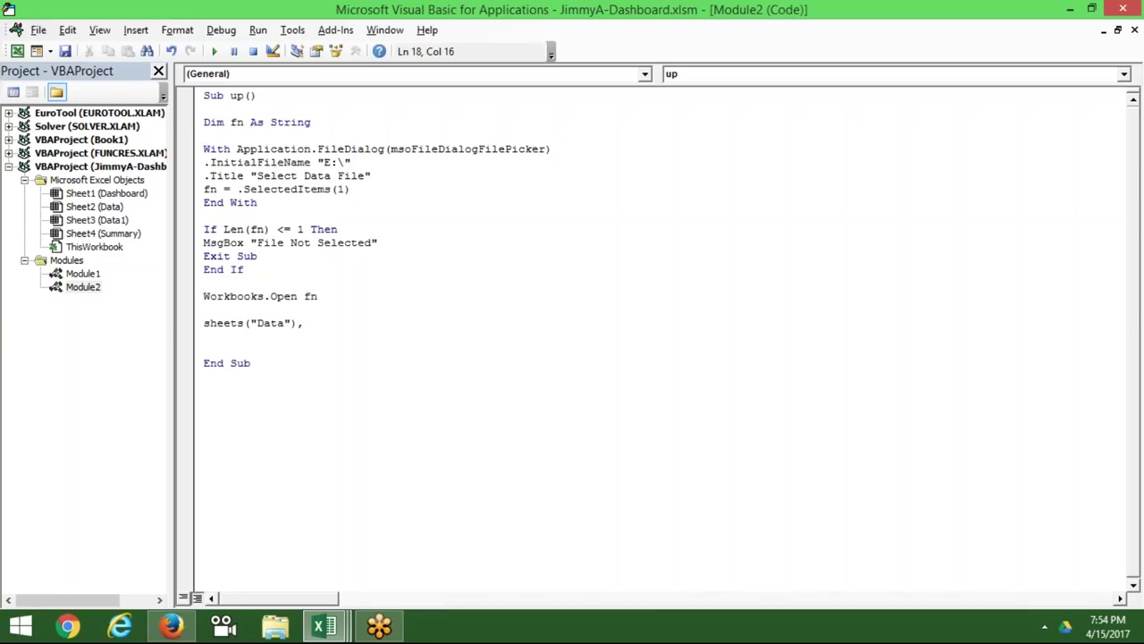
key(BackSpace)
key(BackSpace)
key(BackSpace)
text(").sel)
text(t)
key(Return)
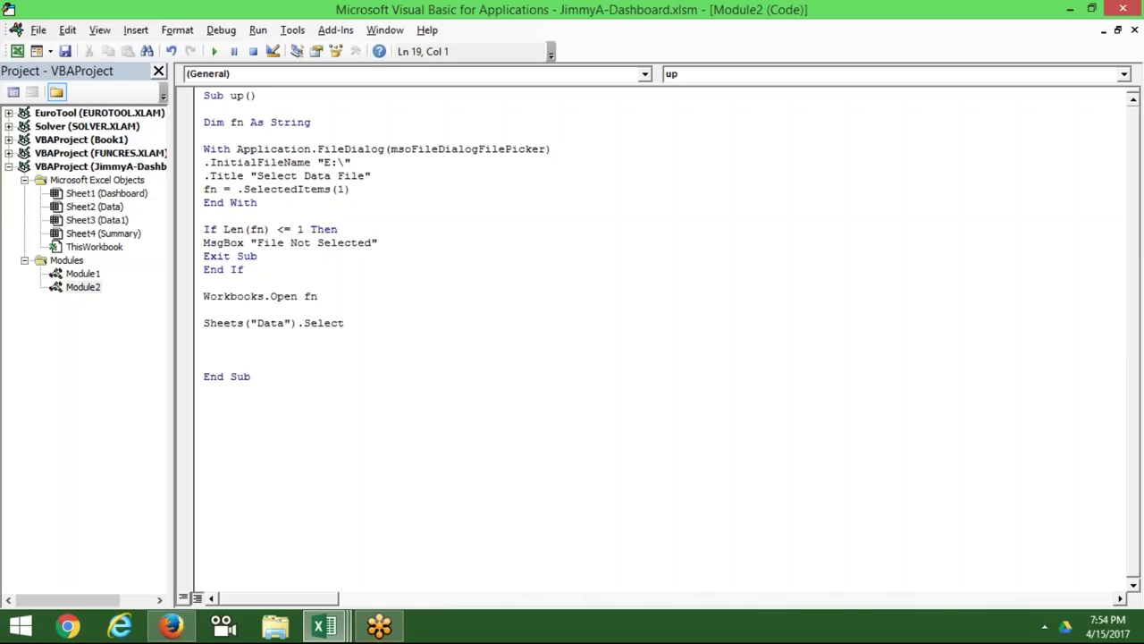
Add Range("a1").CurrentRegion.Copy to copy the data block.
text(range)
text(("a1")
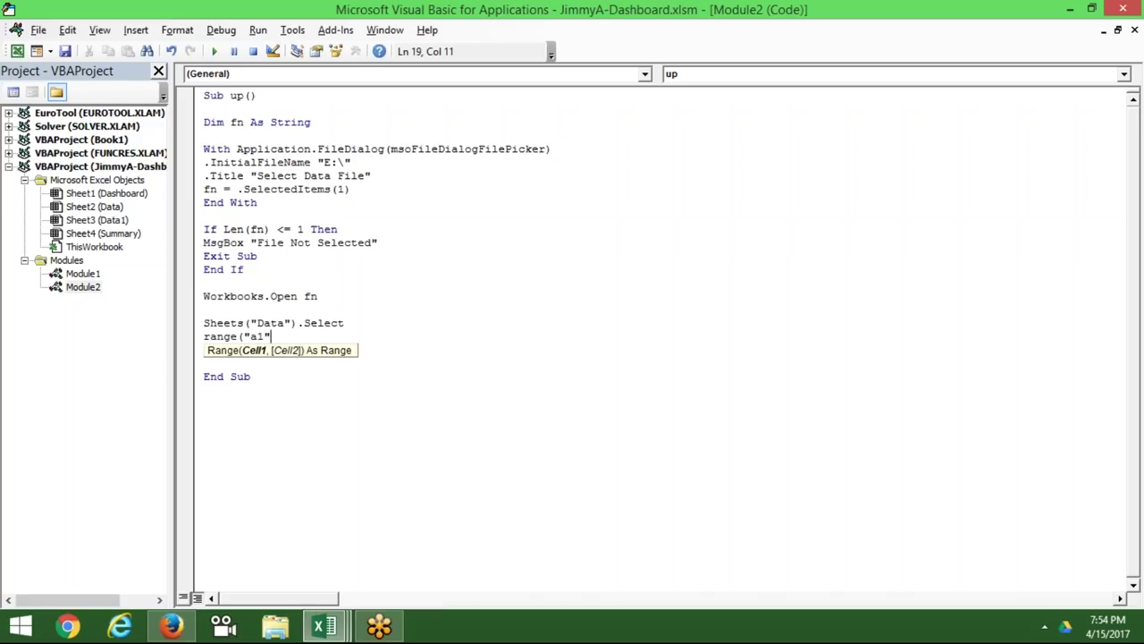
text().r)
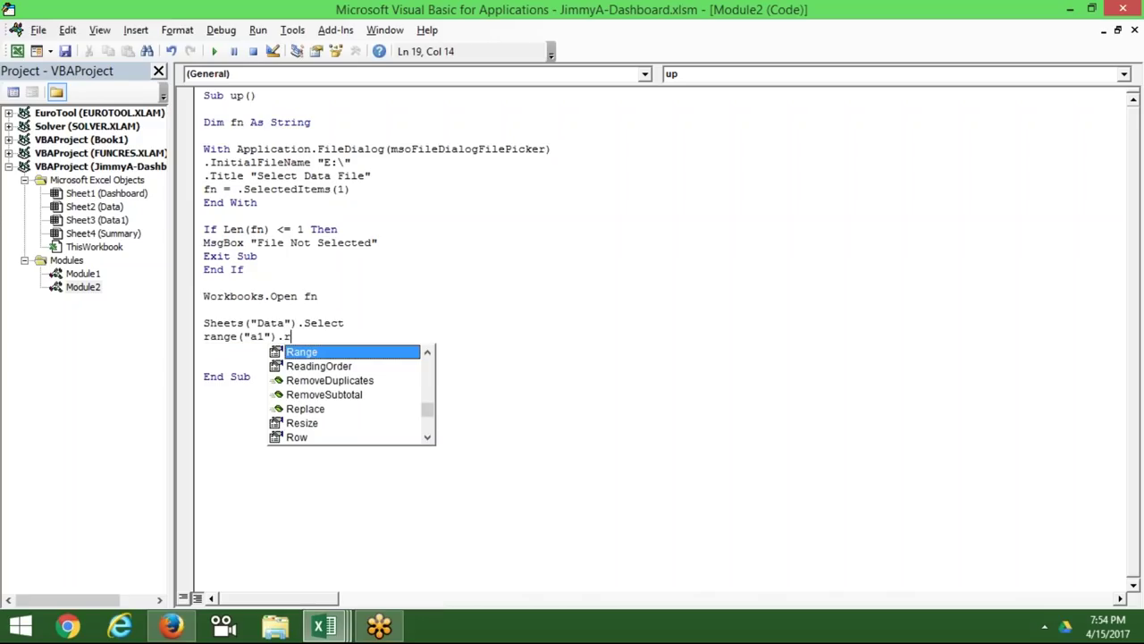
key(BackSpace)
text(cu)
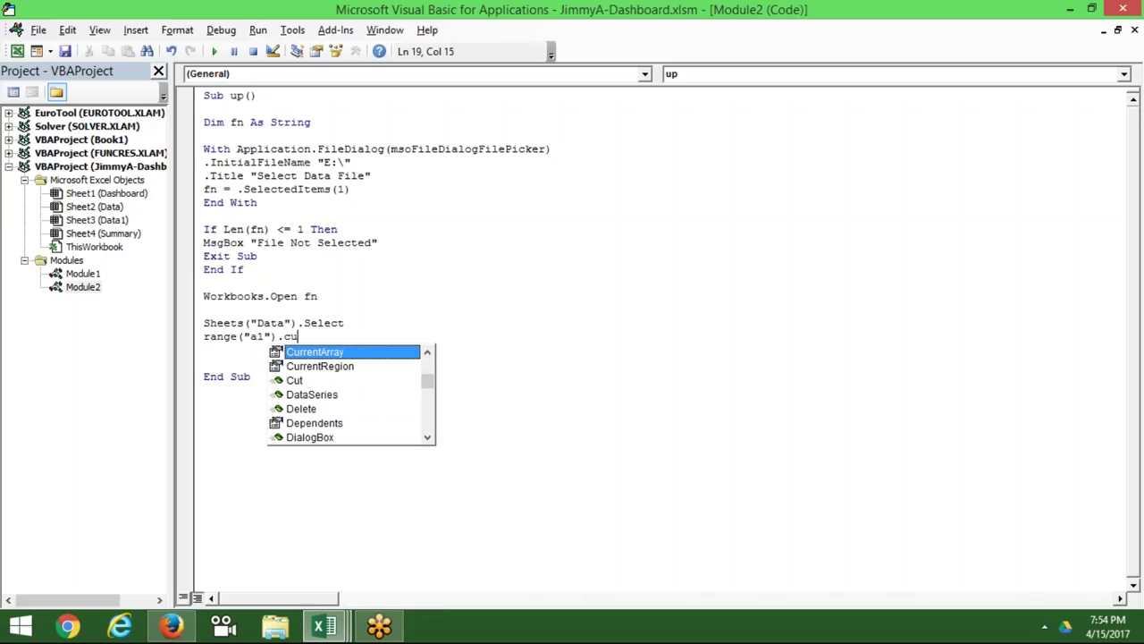
key(Down)
key(Tab)
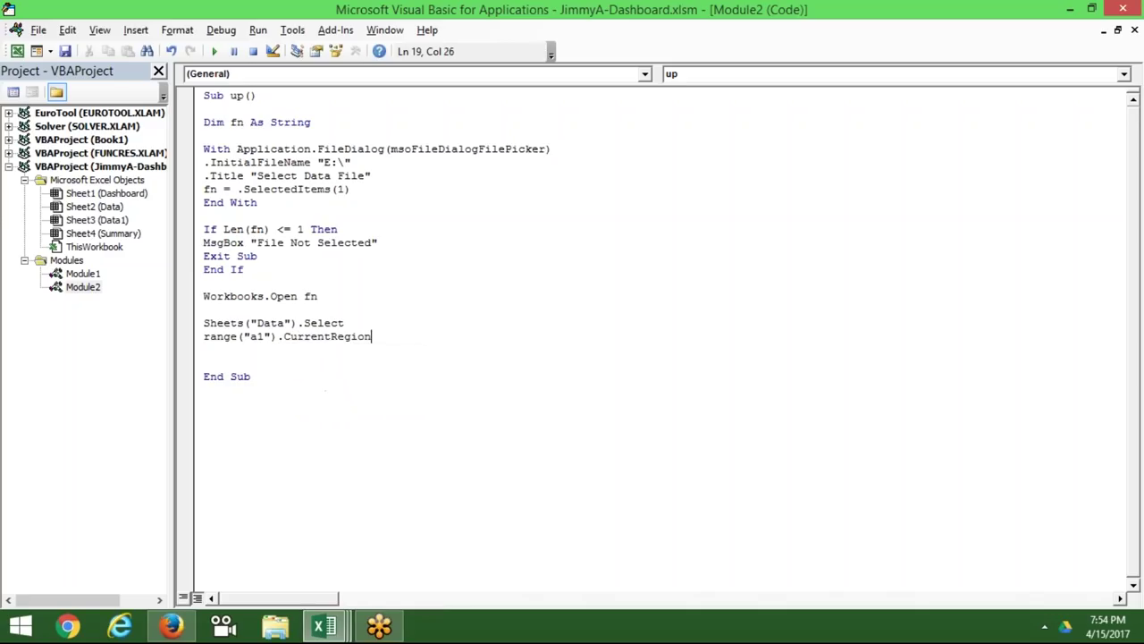
text(.cop)
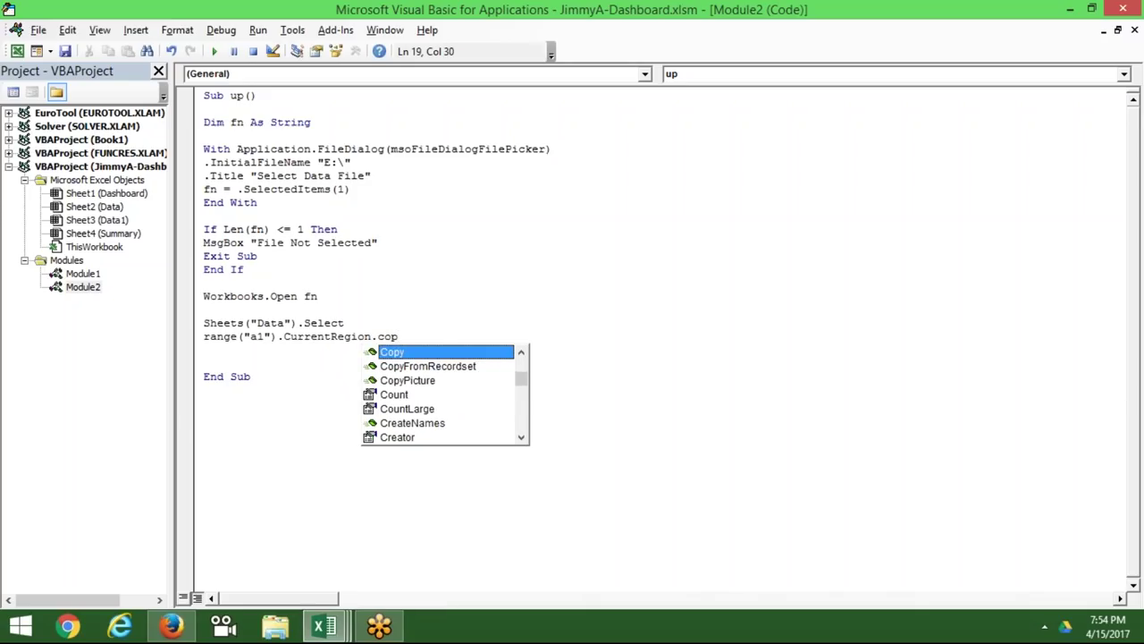
key(Tab)
key(Return)
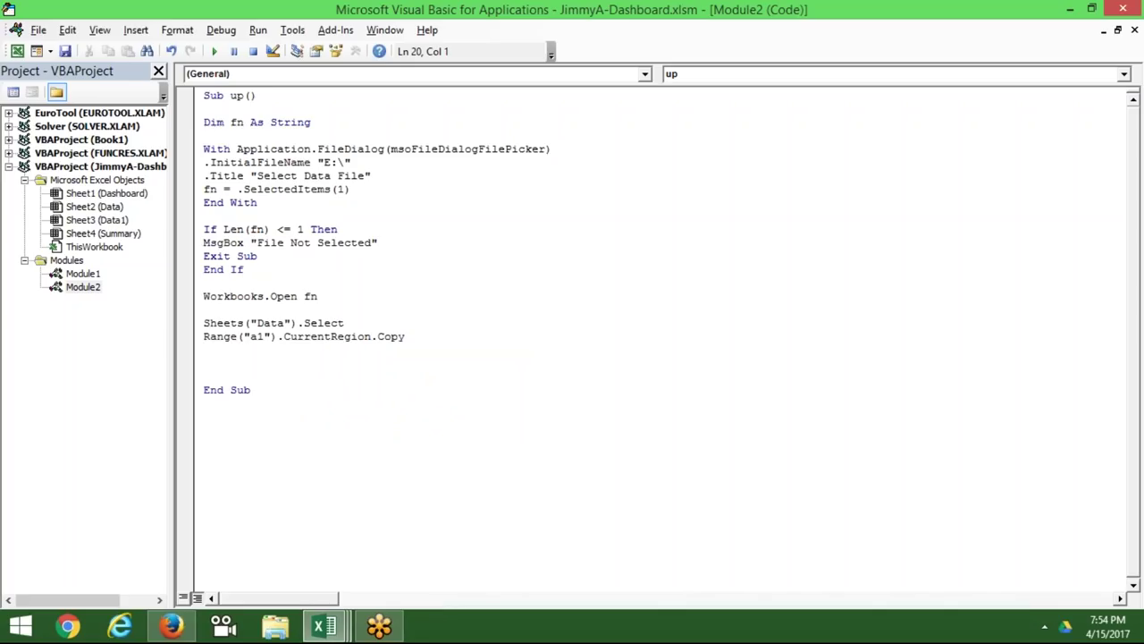
Draft a Workbooks("DS.xlsm") reference on the blank line before End Sub, then delete it.
key(Return)
key(Up)
click(204, 363)
text(workbooks)
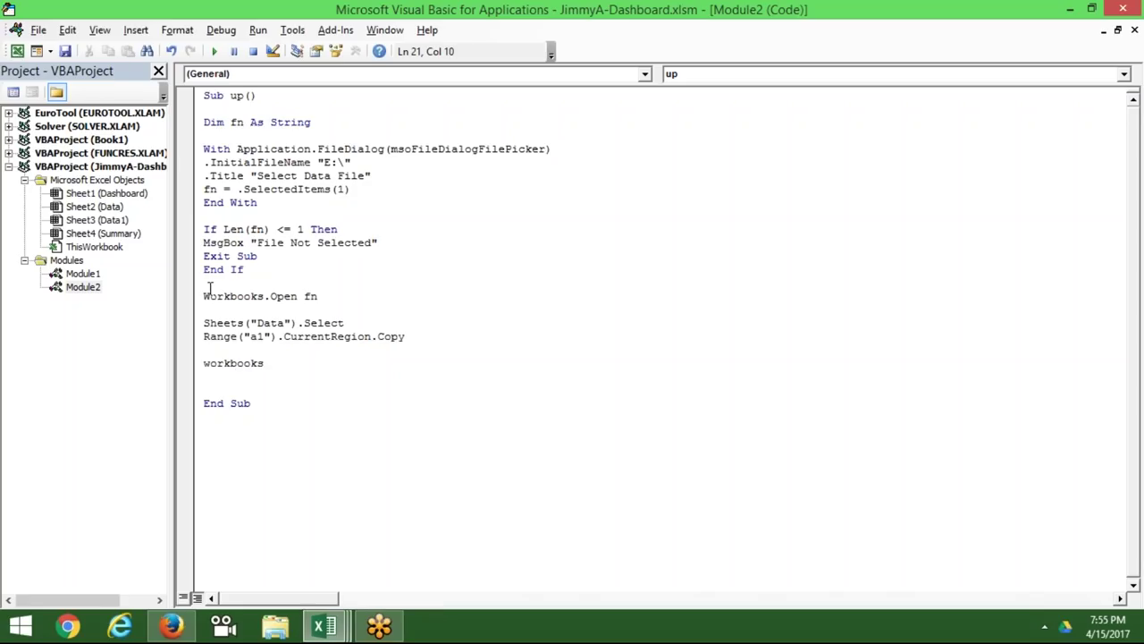
text(()
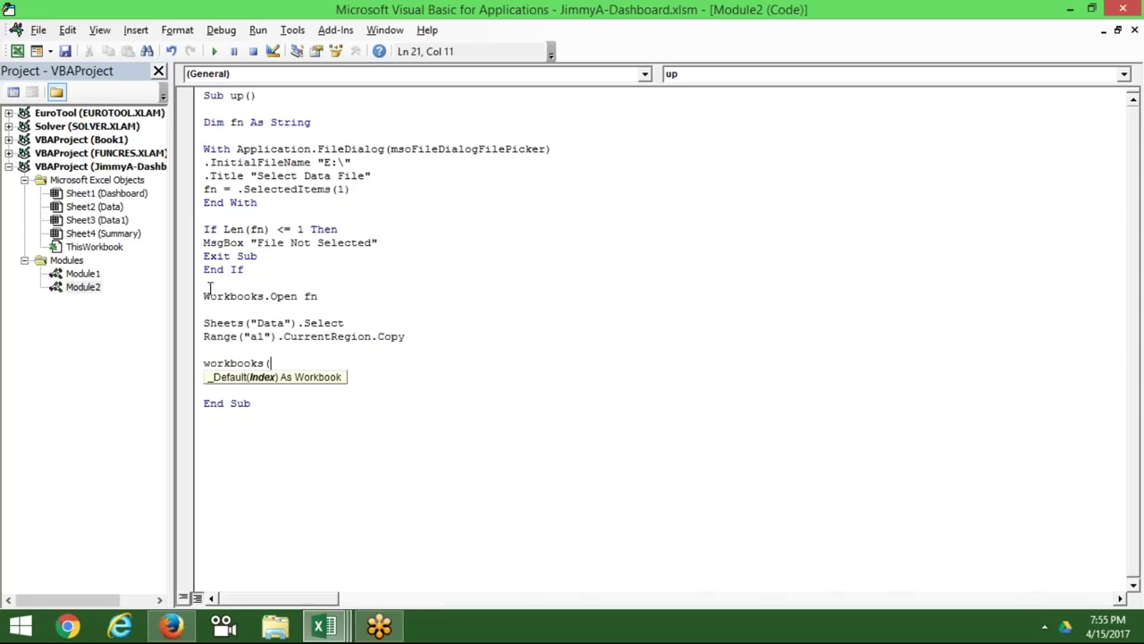
text(DS,)
key(BackSpace)
text(.xlsm")
key(Left)
key(Left)
key(Left)
key(Left)
key(Left)
key(Left)
key(Left)
text(")
key(Right)
key(Right)
key(Right)
key(Right)
key(Right)
key(Right)
key(Right)
key(BackSpace)
key(BackSpace)
key(BackSpace)
key(BackSpace)
key(BackSpace)
key(BackSpace)
key(BackSpace)
key(BackSpace)
key(BackSpace)
Add Dim cf As String under the fn declaration, followed by cf = ActiveWorkbook.Name.
key(Up)
key(Up)
key(Up)
key(Up)
key(Up)
key(Up)
key(Up)
key(Up)
key(Up)
key(Down)
key(Down)
key(Down)
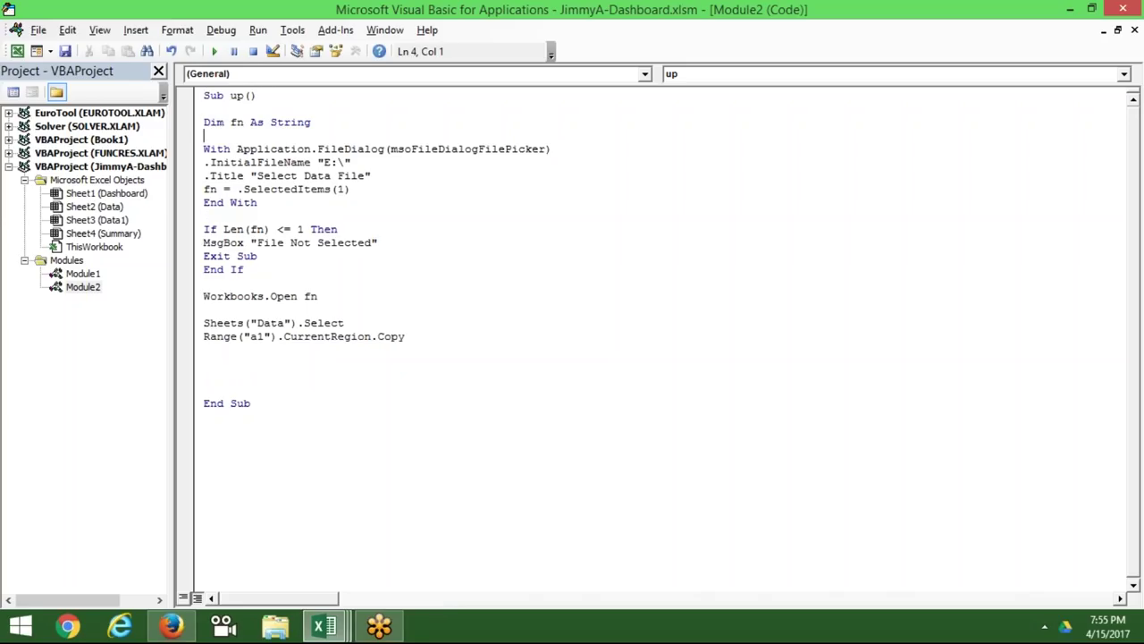
text(dim cf )
text(as )
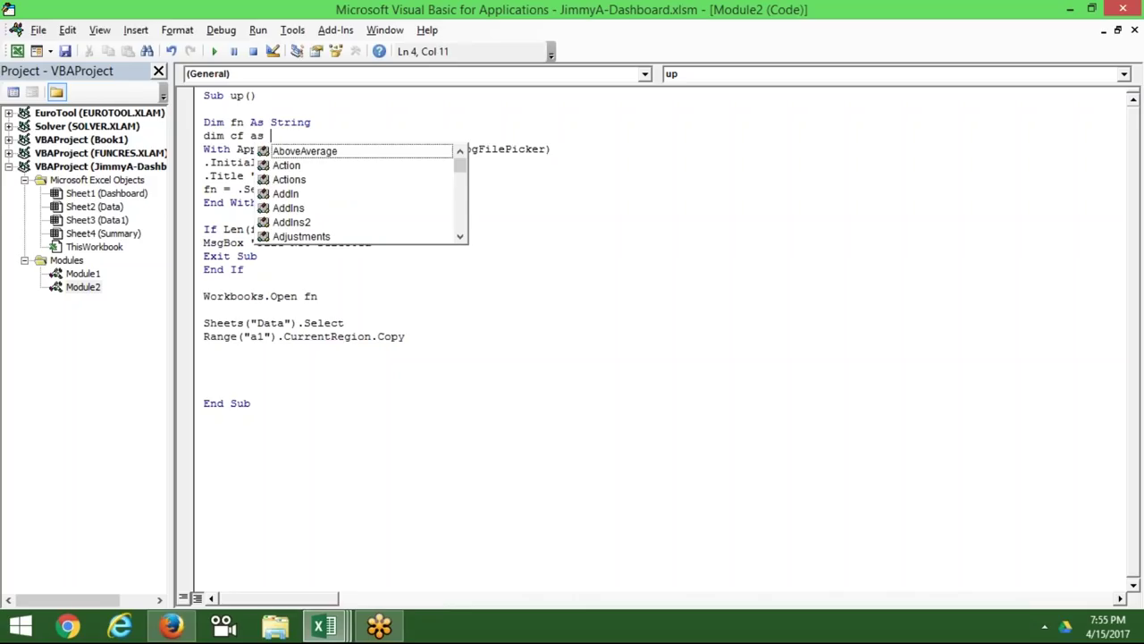
text(st)
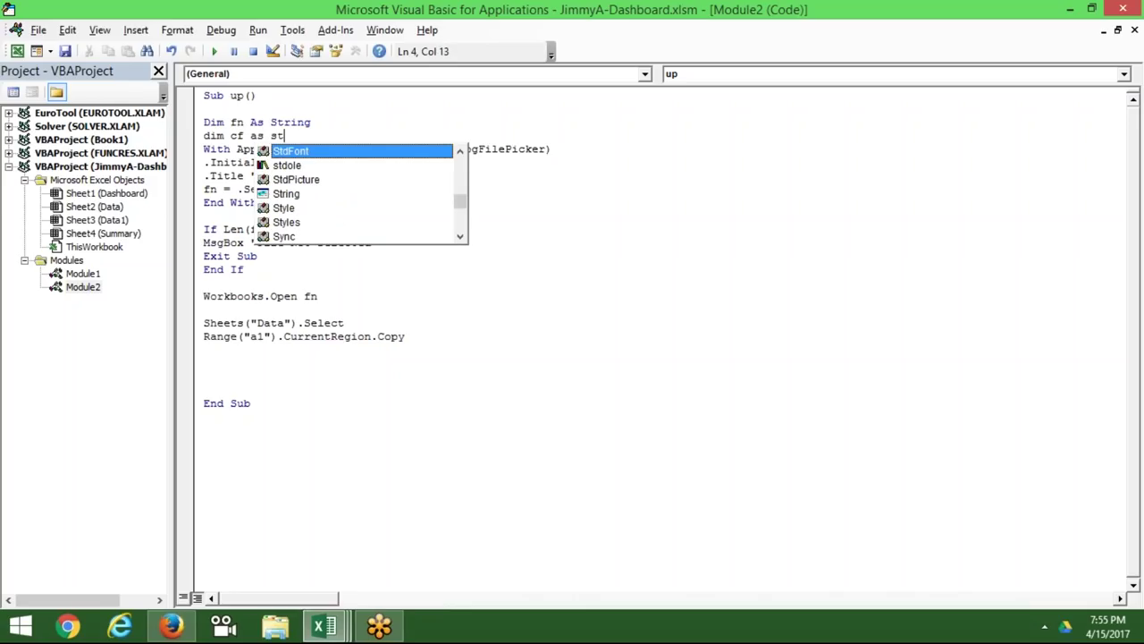
text(r)
key(Tab)
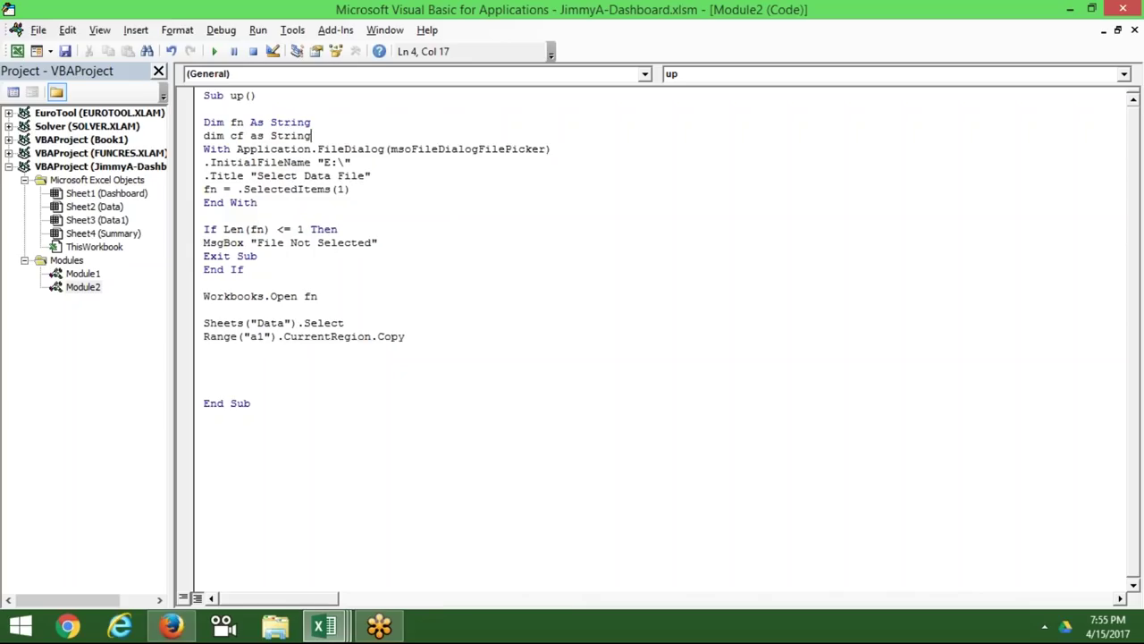
key(Return)
text(cf=a)
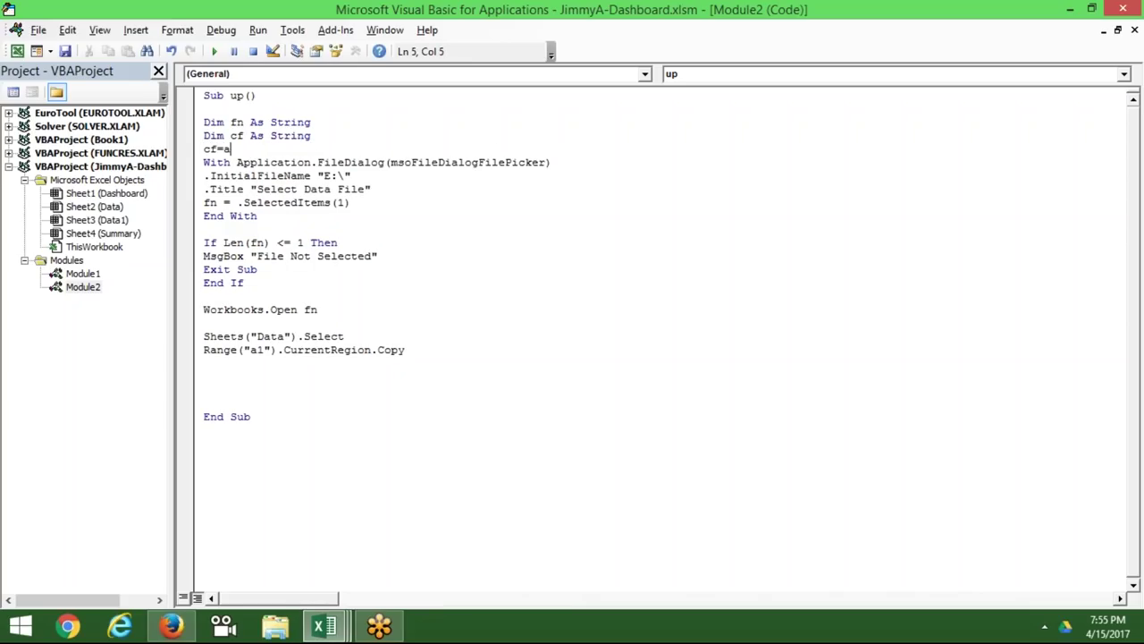
key(BackSpace)
text(activeworkbook.)
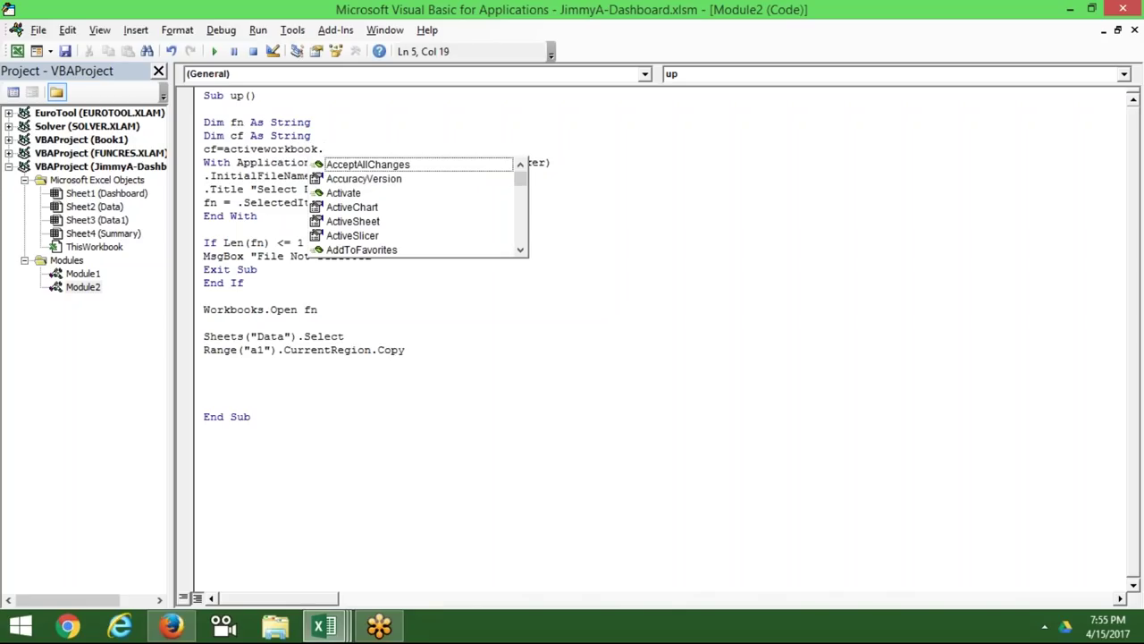
text(n)
key(Tab)
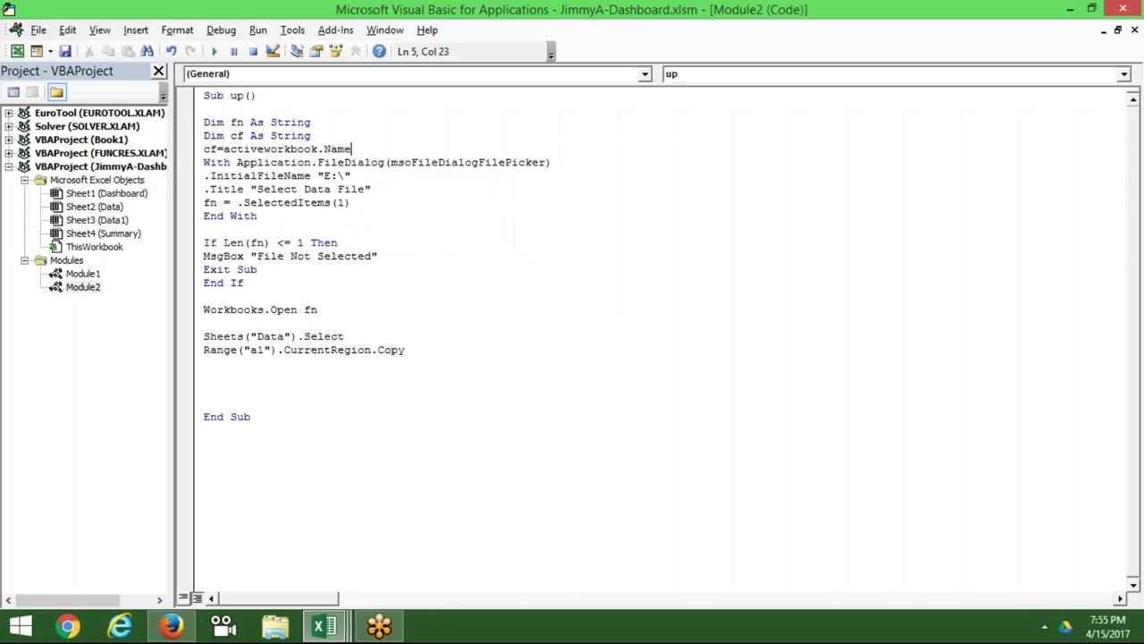
click(230, 401)
Below the copy line, type Workbooks(cf).Sheets( after dropping a draft Workbooks(cf).Activate ending.
click(228, 377)
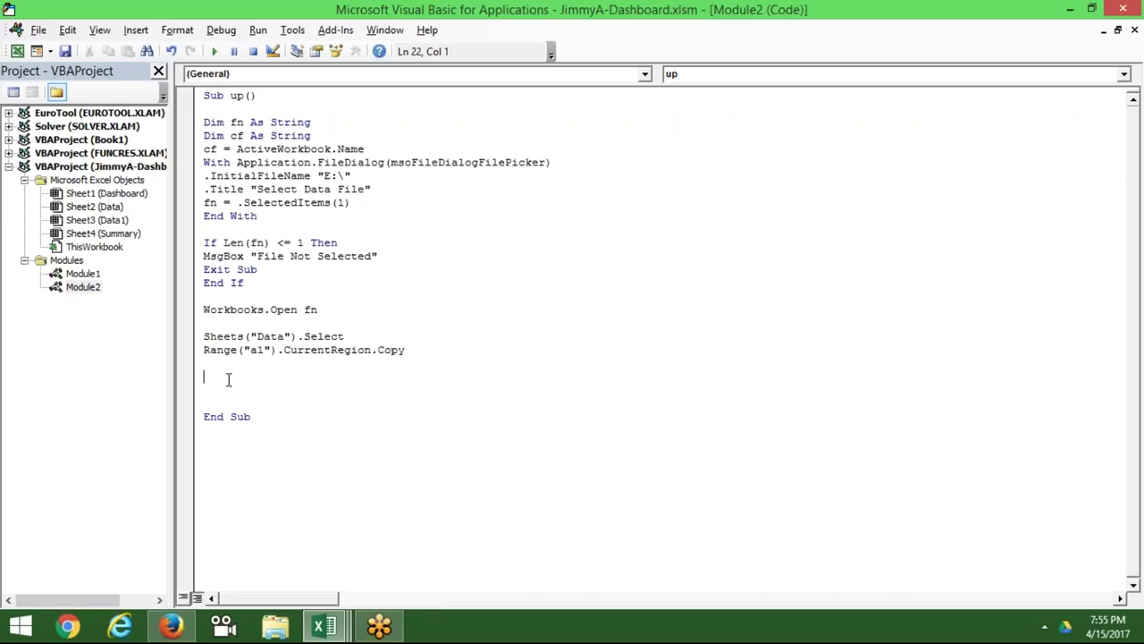
text(wo)
text(rkbio)
key(BackSpace)
key(BackSpace)
text(ook)
text(s()
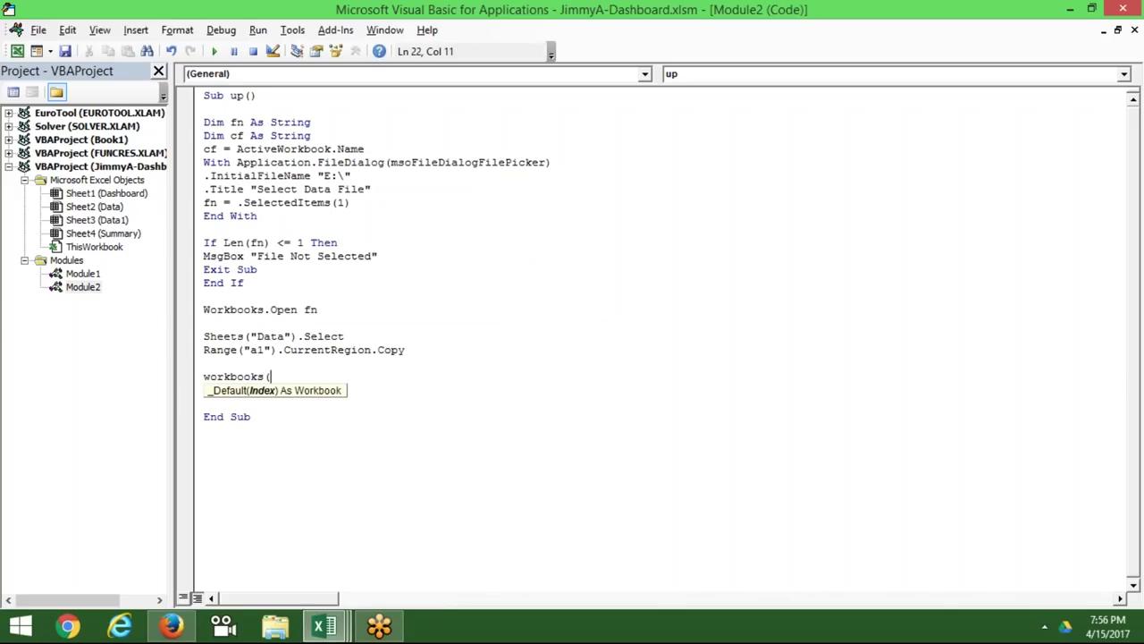
text(cf))
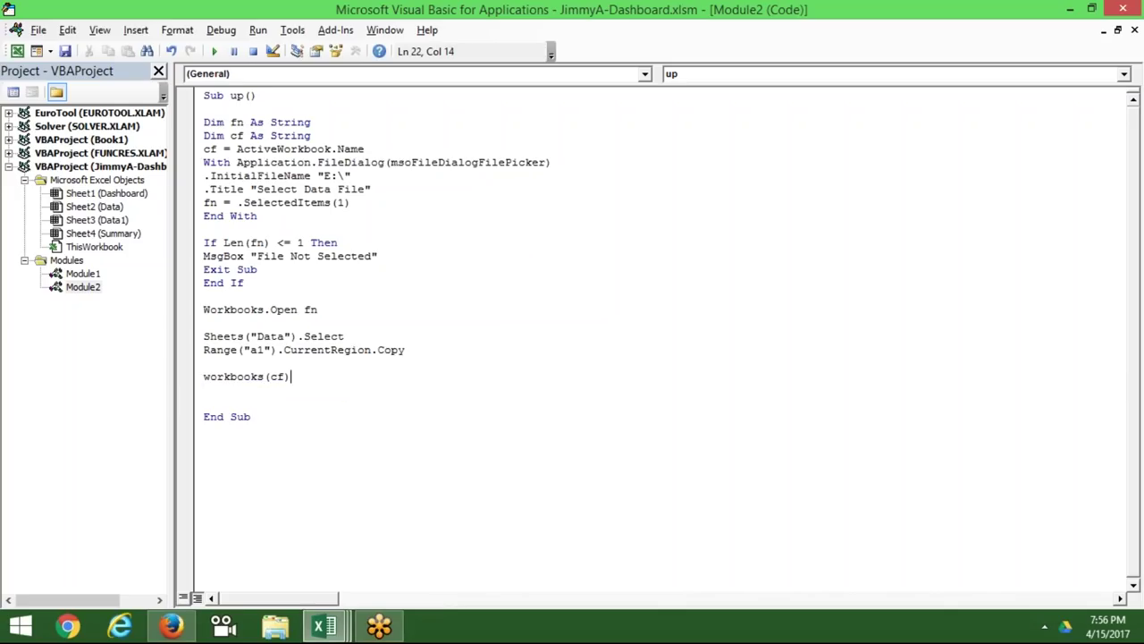
text(.Activa)
key(Down)
key(Down)
key(Return)
text(sheets)
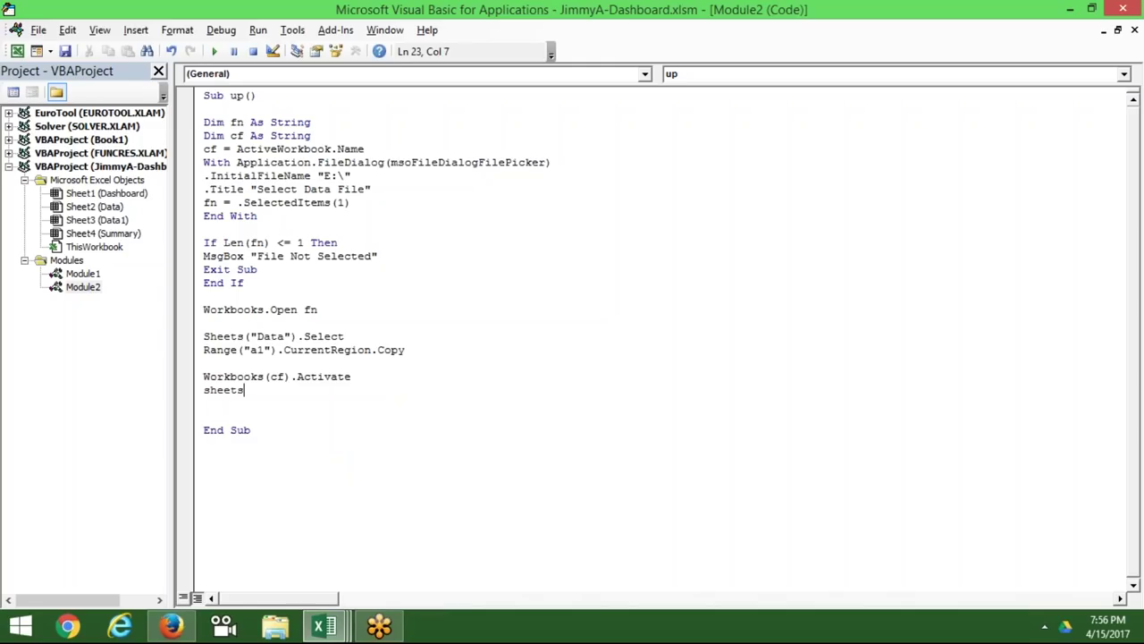
text(()
key(BackSpace)
key(BackSpace)
key(BackSpace)
key(BackSpace)
key(BackSpace)
key(BackSpace)
key(BackSpace)
key(BackSpace)
key(BackSpace)
key(BackSpace)
key(BackSpace)
key(BackSpace)
key(BackSpace)
key(BackSpace)
key(BackSpace)
key(BackSpace)
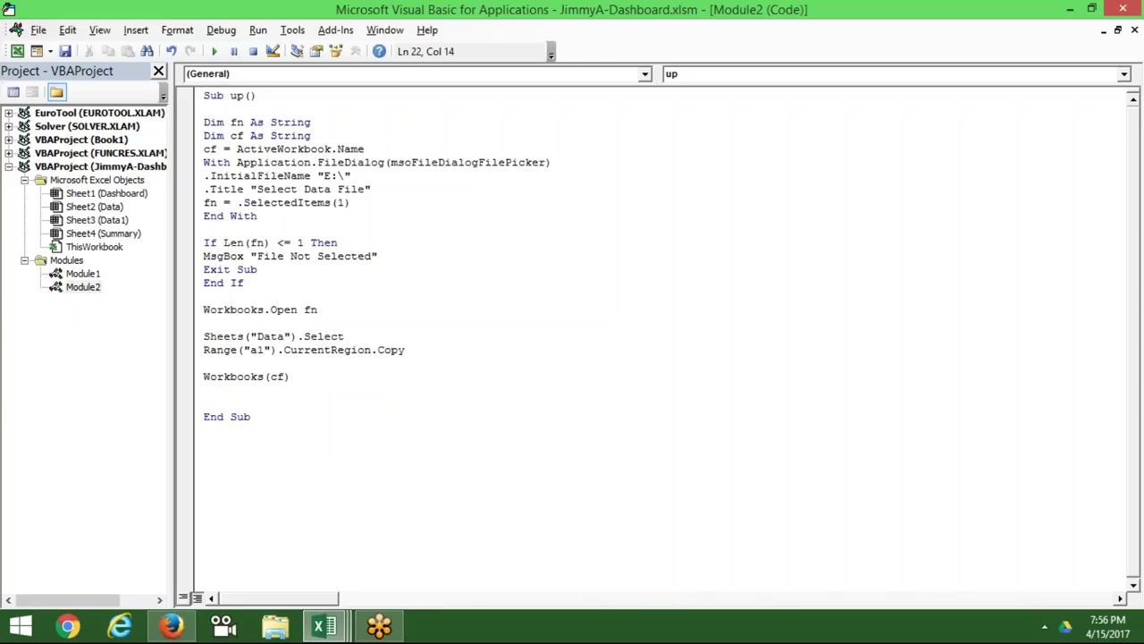
text(.sh)
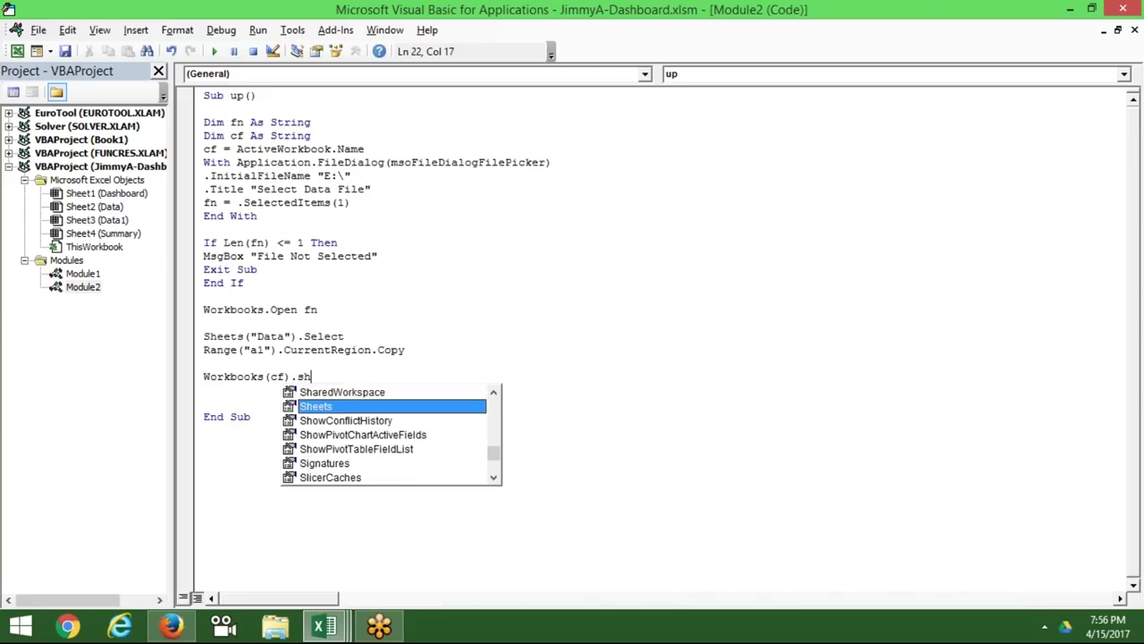
key(Tab)
text(()
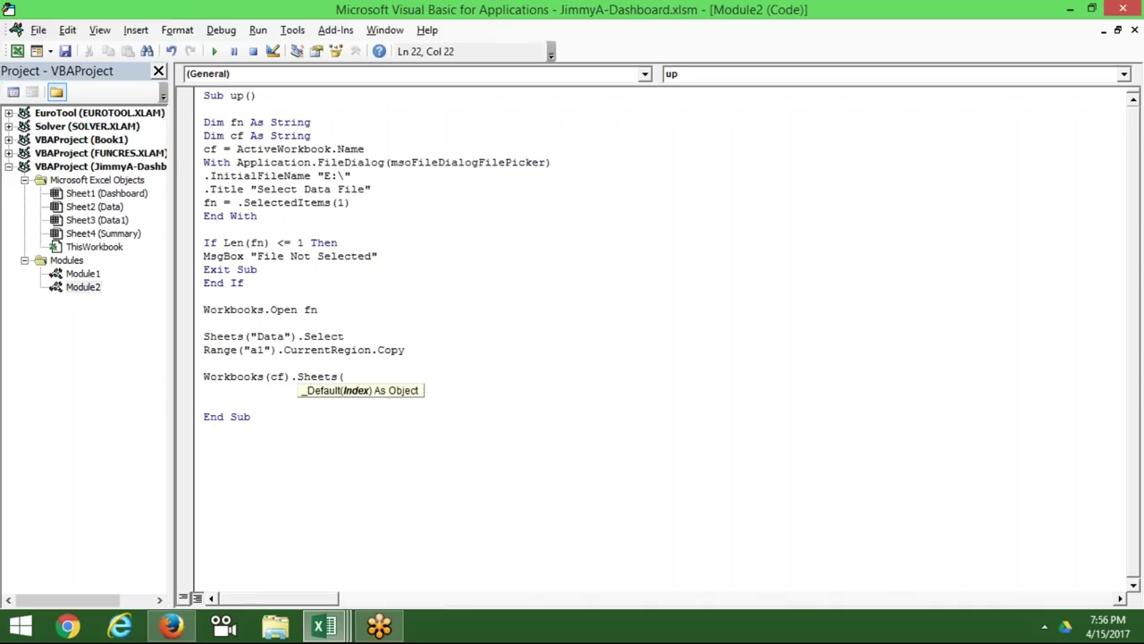
Change the unfinished Workbooks(cf).Sheets( reference to Workbooks(cf).Activate.
key(BackSpace)
key(BackSpace)
key(BackSpace)
key(BackSpace)
key(BackSpace)
key(BackSpace)
key(BackSpace)
key(BackSpace)
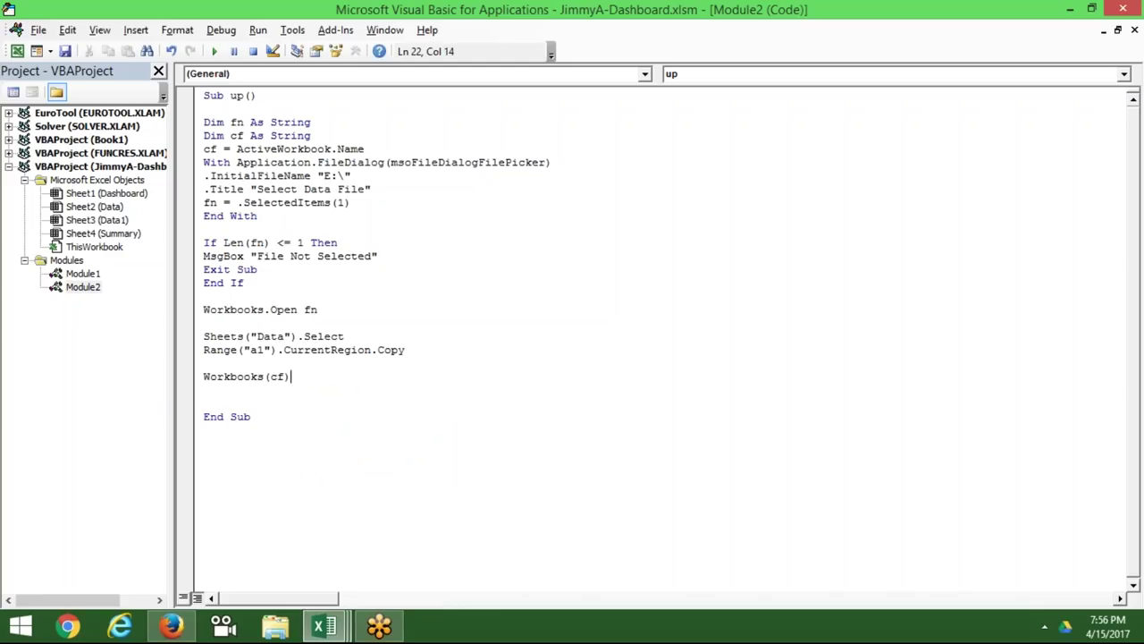
text(.ac)
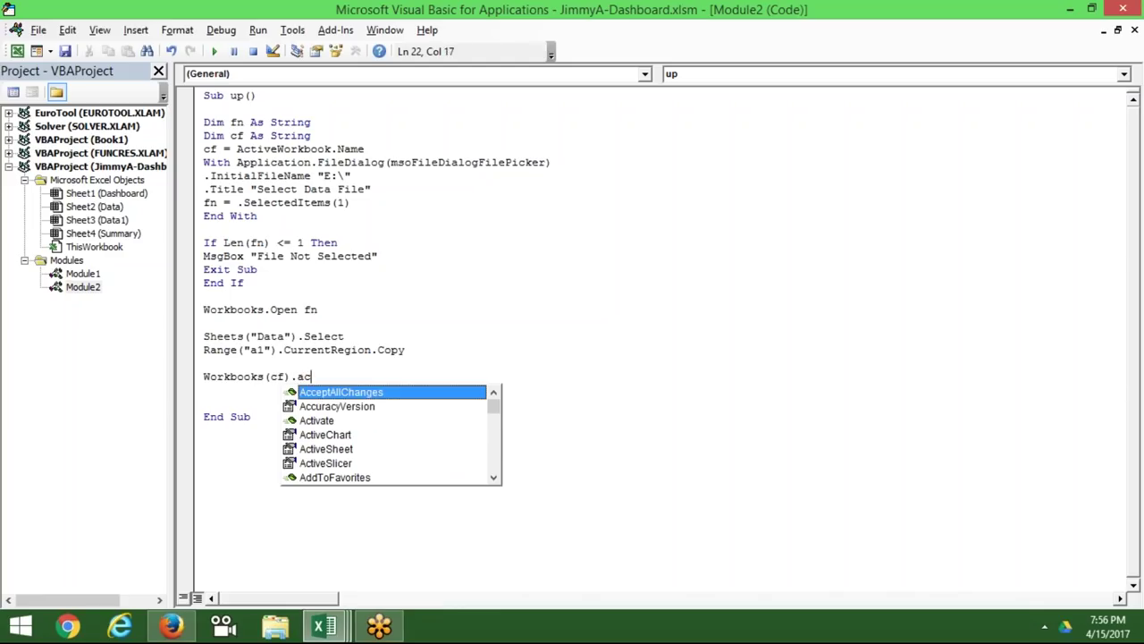
text(t)
key(Tab)
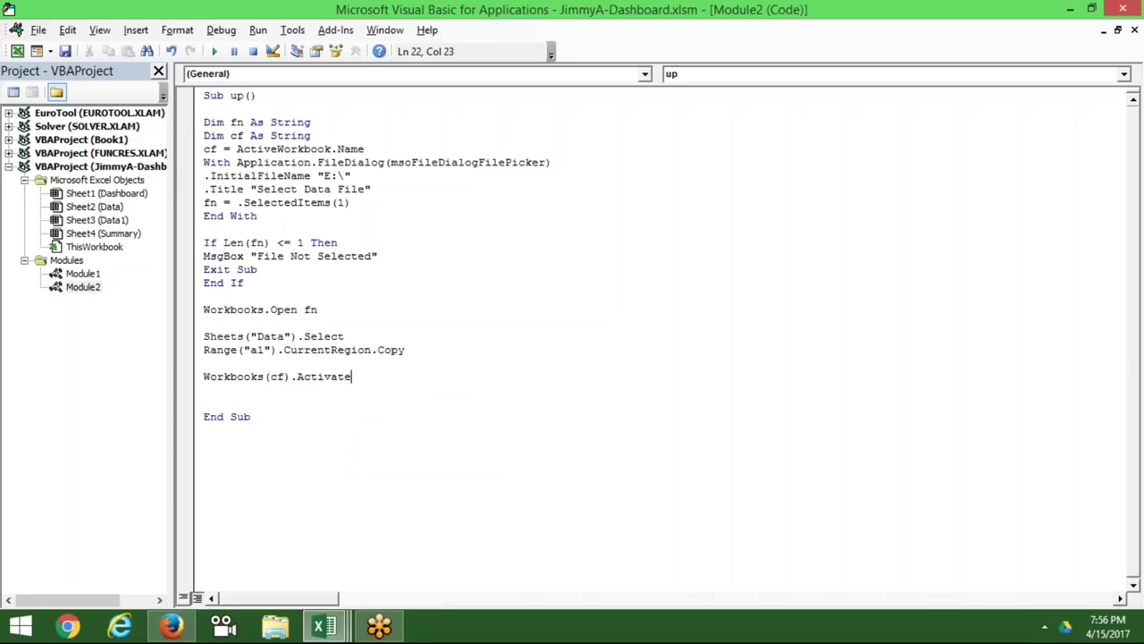
key(Return)
Write a trial Sheets("Data1").Select line, then cut it out and open a blank line after End If.
text(.)
key(BackSpace)
text(sheets("Data1").)
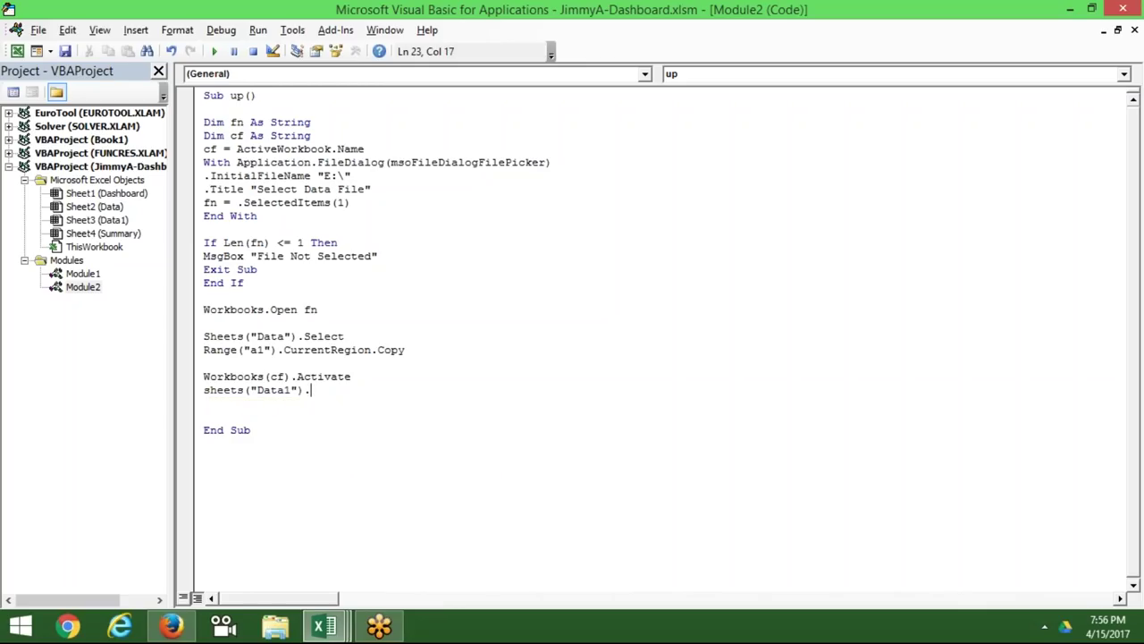
text(select)
key(Return)
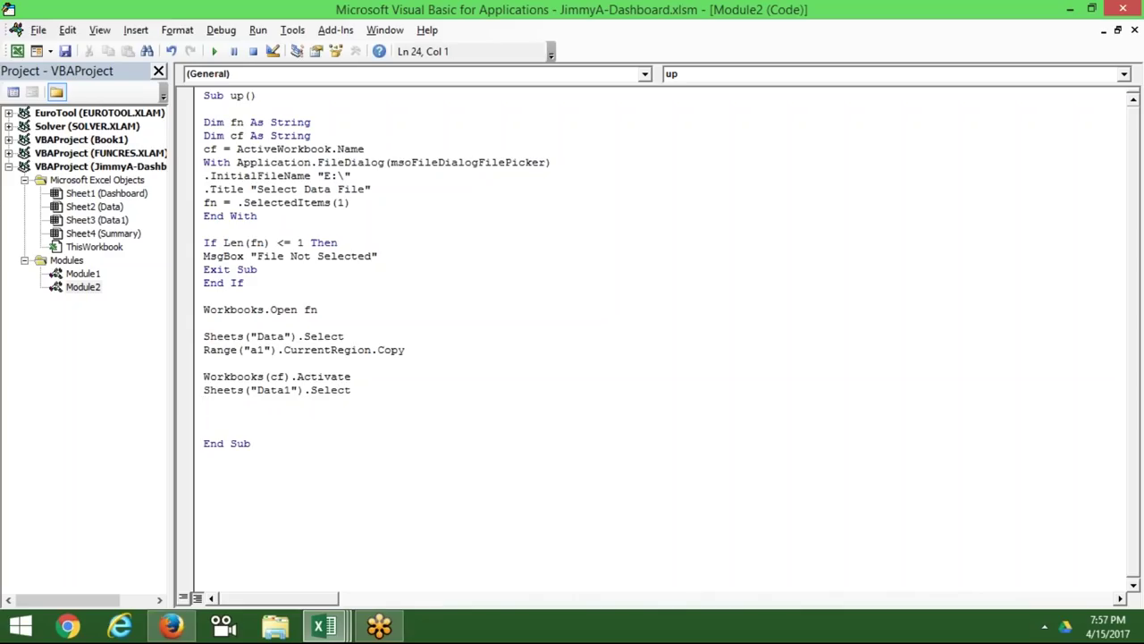
text(range)
key(BackSpace)
key(BackSpace)
key(BackSpace)
key(BackSpace)
key(BackSpace)
key(Up)
key(shift+Down)
key(ctrl+c)
key(Delete)
key(Up)
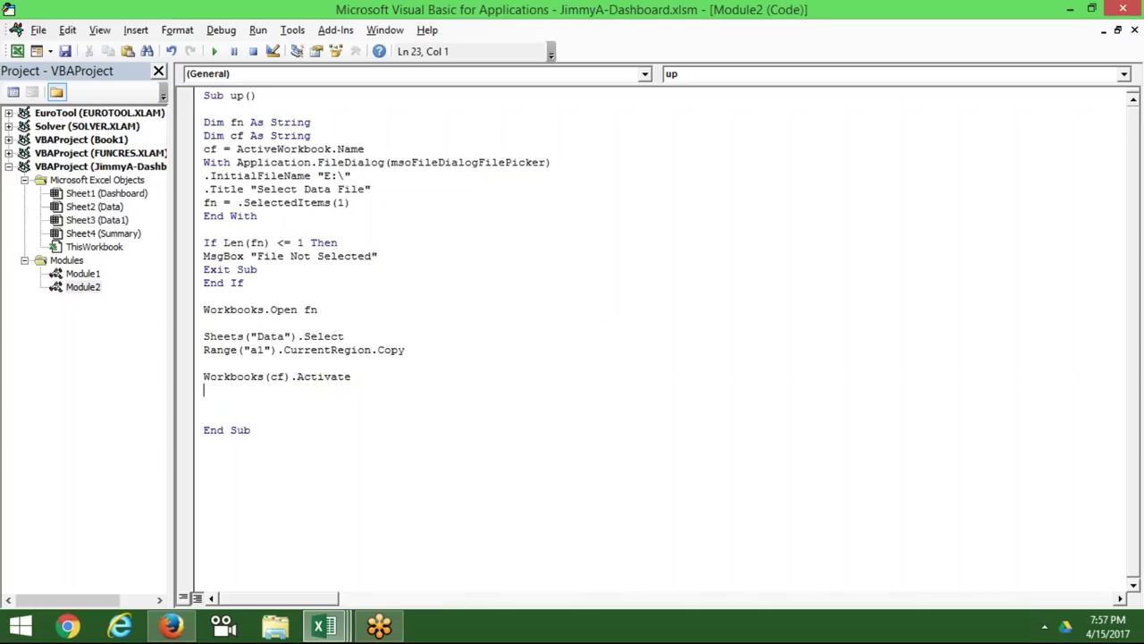
key(Up)
key(Up)
key(Up)
key(Up)
key(Up)
key(Up)
key(Return)
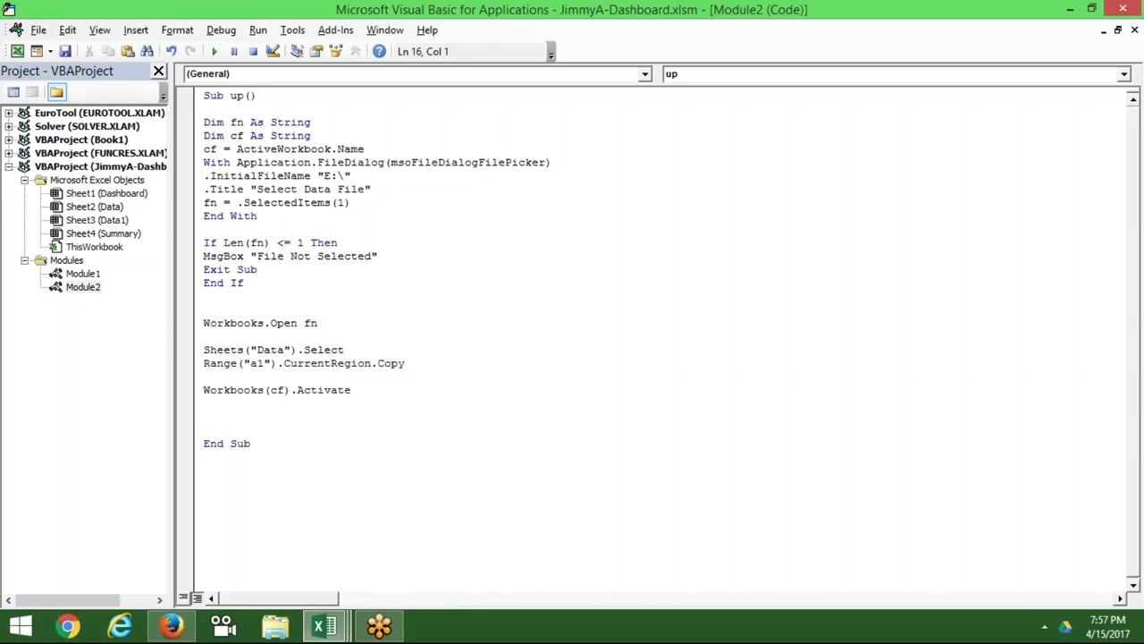
Paste Sheets("Data1").Select after End If and add Range("A:h").ClearContents, checking Data1 in Excel.
key(ctrl+v)
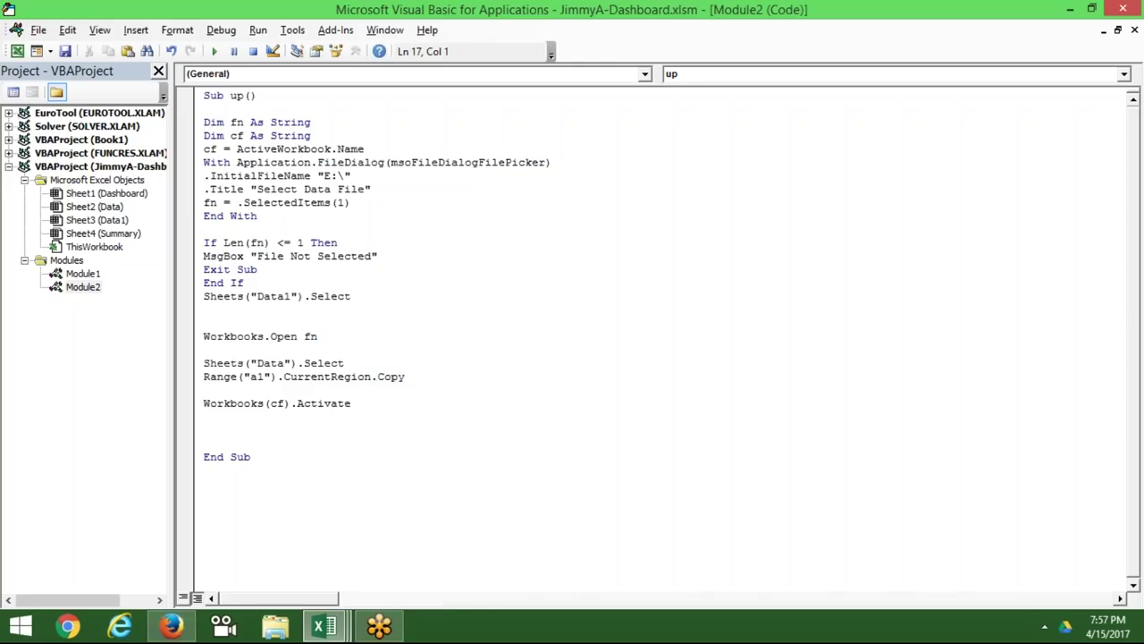
text(range)
text(("A)
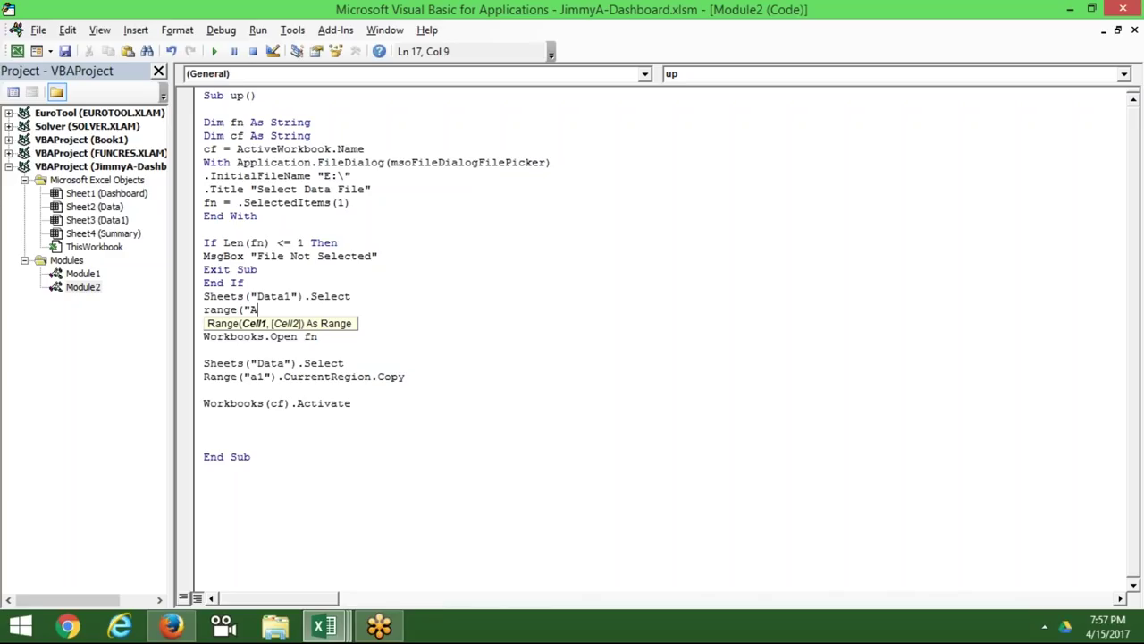
text(:f").c)
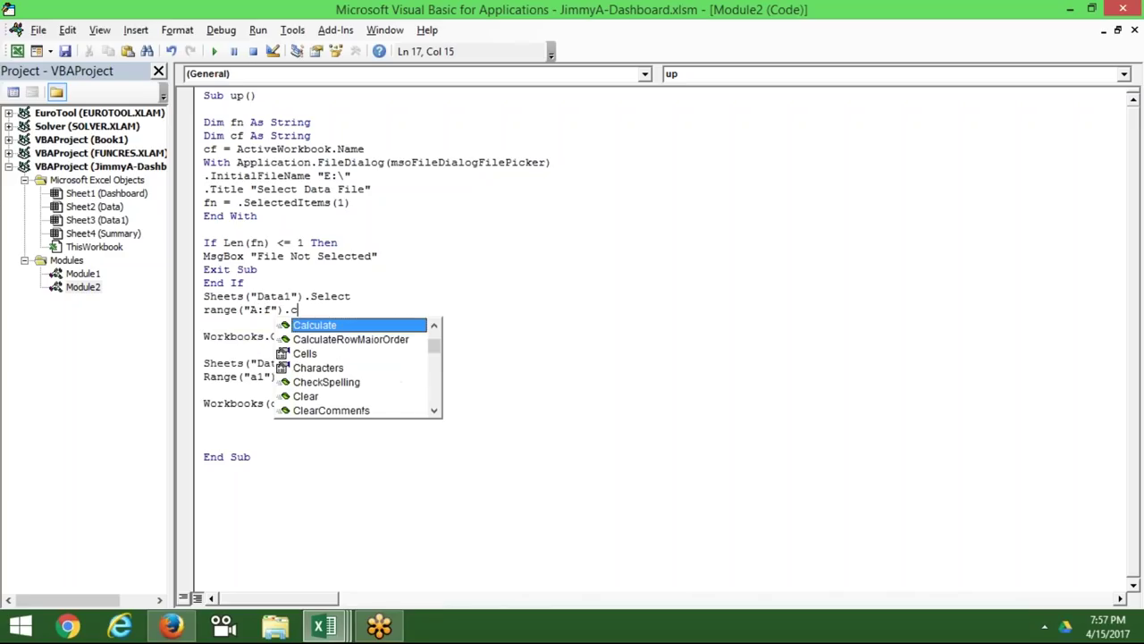
text(l)
key(Down)
key(Down)
key(Tab)
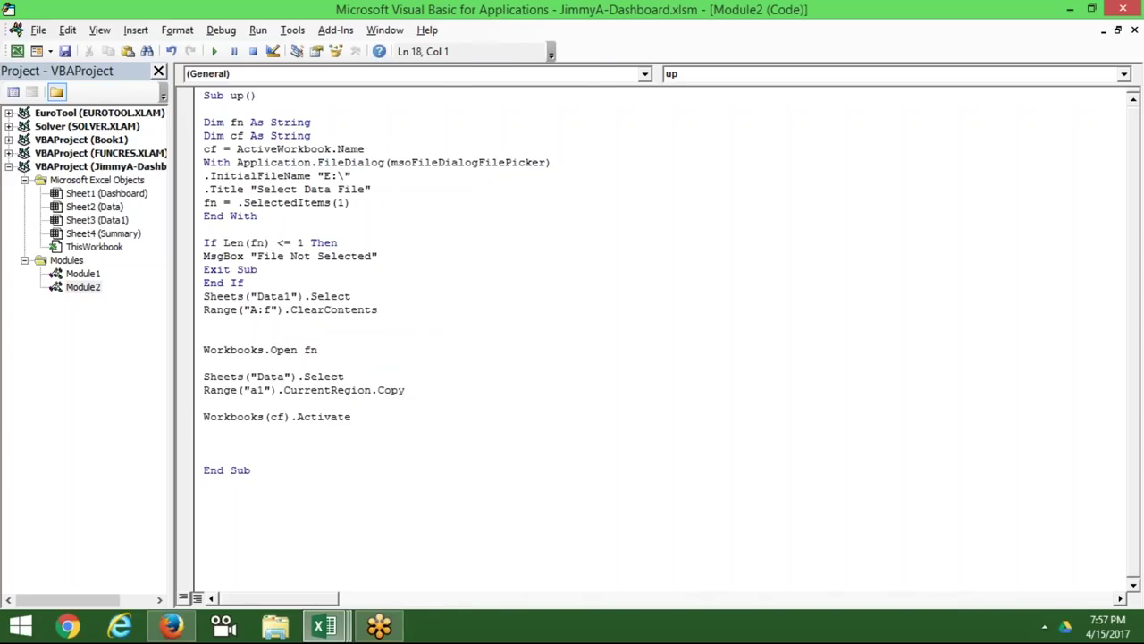
key(alt+F11)
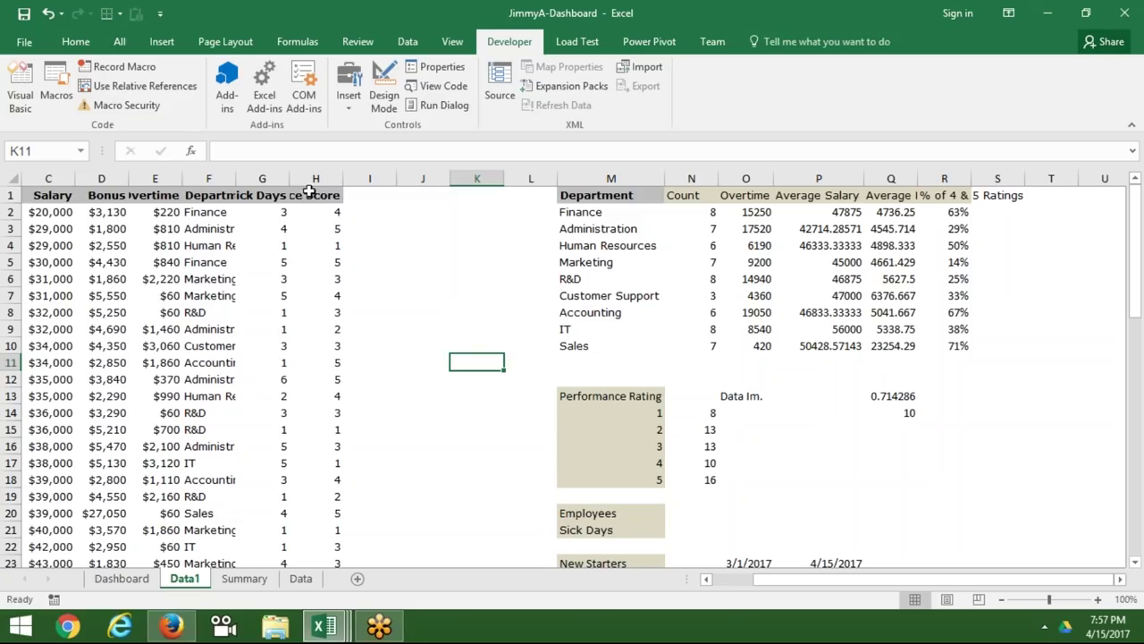
key(alt+F11)
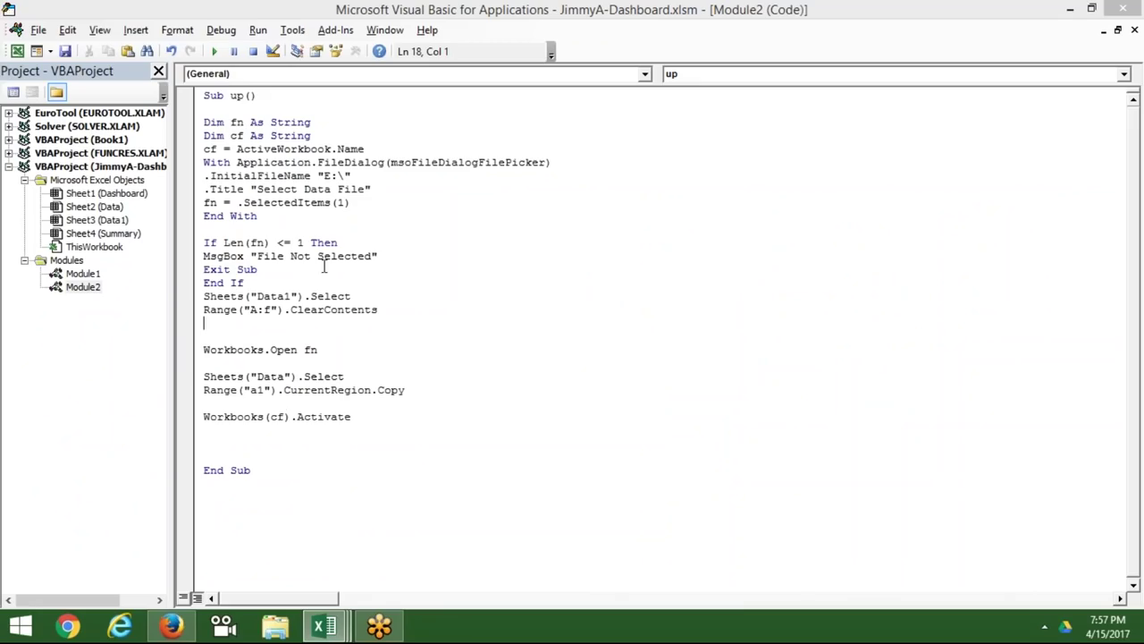
key(alt+F11)
key(alt+Tab)
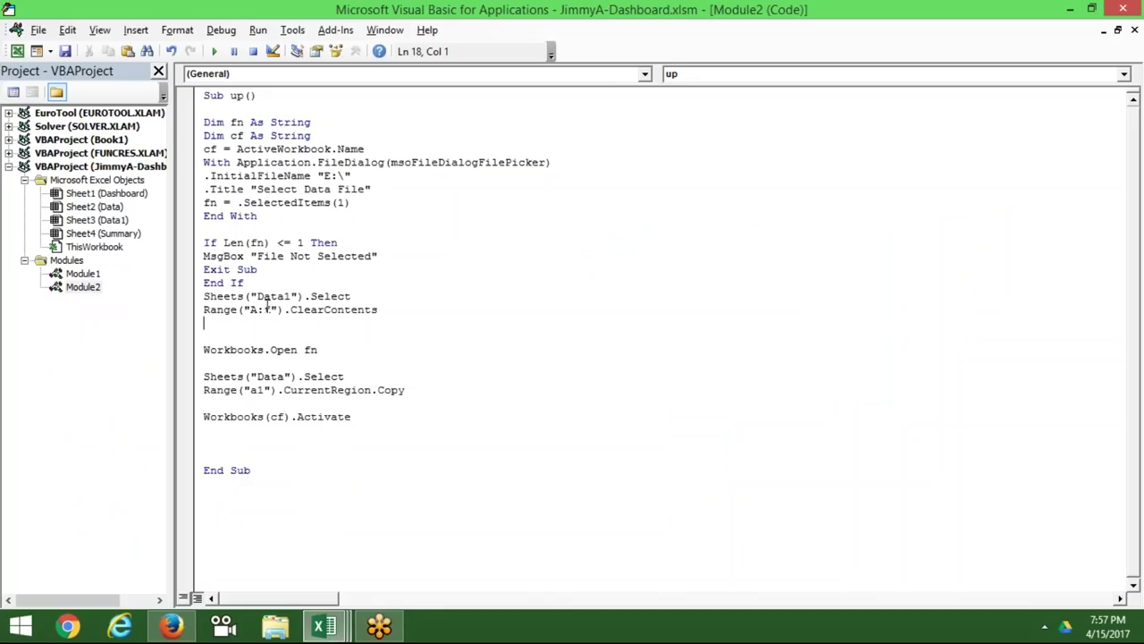
key(BackSpace)
text(h)
Remove the .Activate call from Workbooks(cf), leaving Workbooks(cf).sh to continue.
click(387, 418)
key(BackSpace)
key(BackSpace)
key(BackSpace)
key(BackSpace)
key(BackSpace)
key(BackSpace)
key(BackSpace)
key(BackSpace)
key(BackSpace)
text(.sha)
key(Tab)
key(BackSpace)
key(BackSpace)
key(BackSpace)
key(BackSpace)
key(BackSpace)
key(BackSpace)
key(BackSpace)
Complete the line Workbooks(cf).Sheets("Data1").Range("A1").PasteSpecial.
text(.sh)
key(Down)
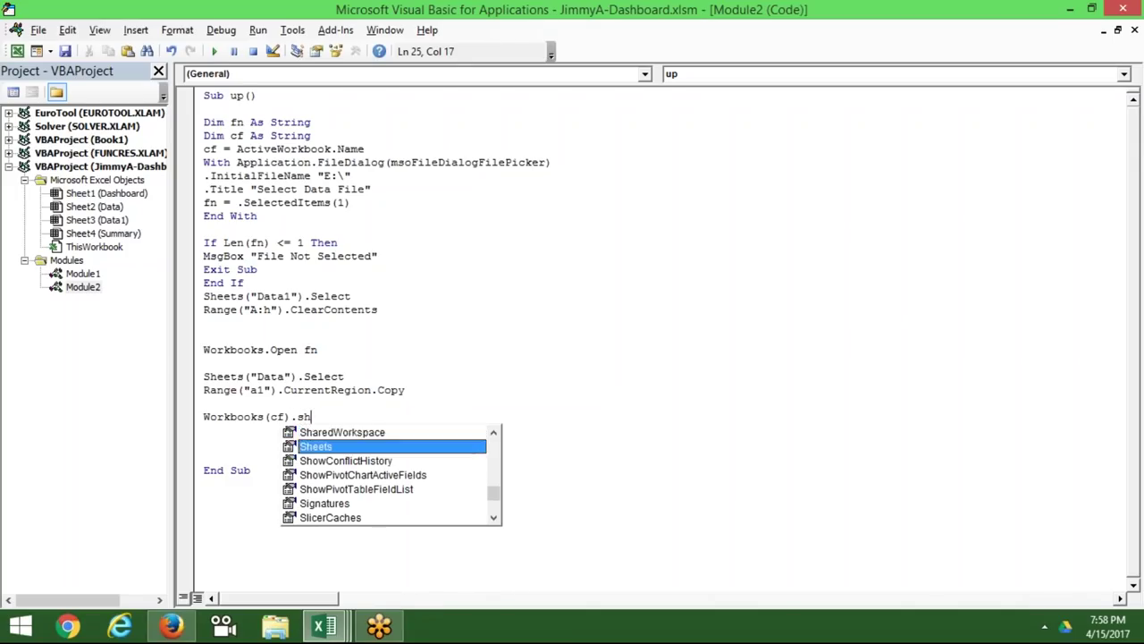
key(Tab)
text(("Data1"),)
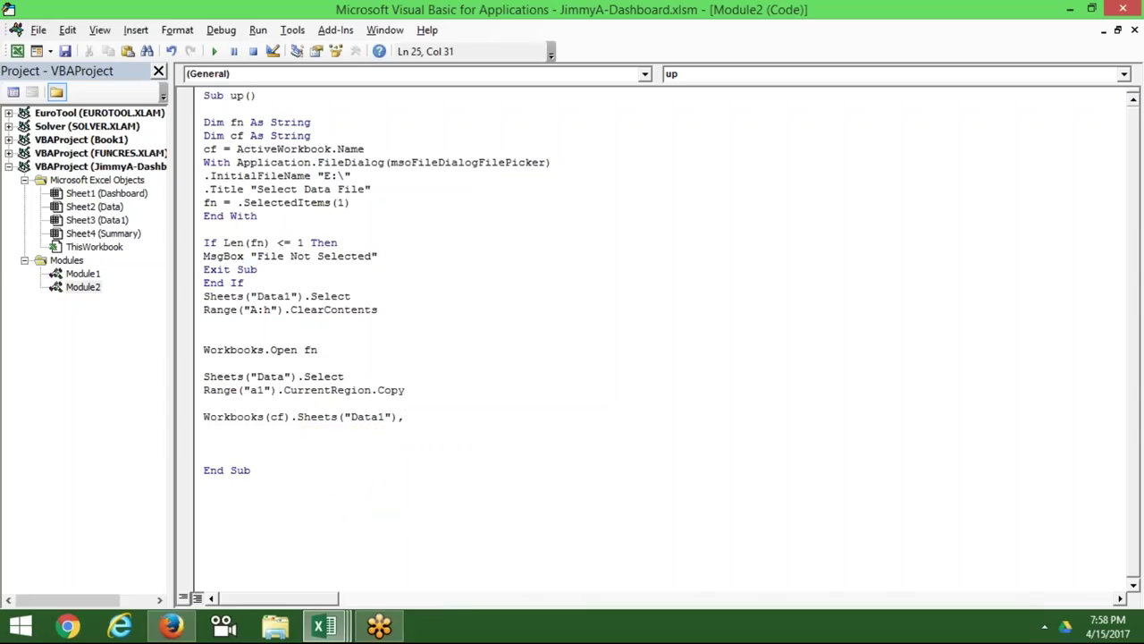
key(BackSpace)
text(.rangw)
key(BackSpace)
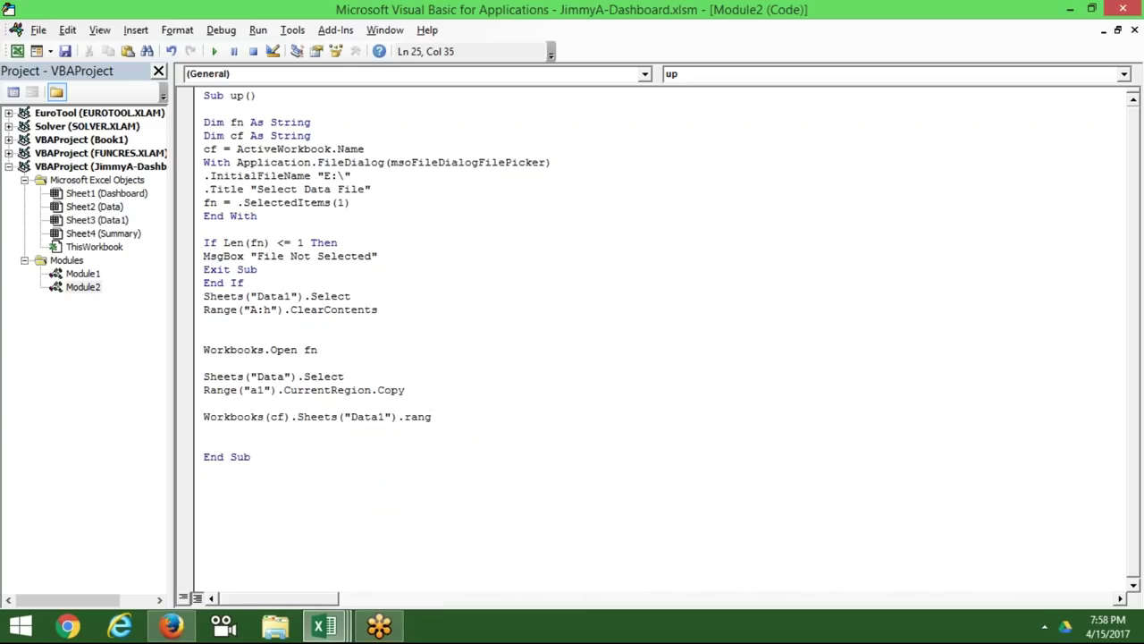
text(e("A)
text(1")
text().)
text(pastespecial)
key(Return)
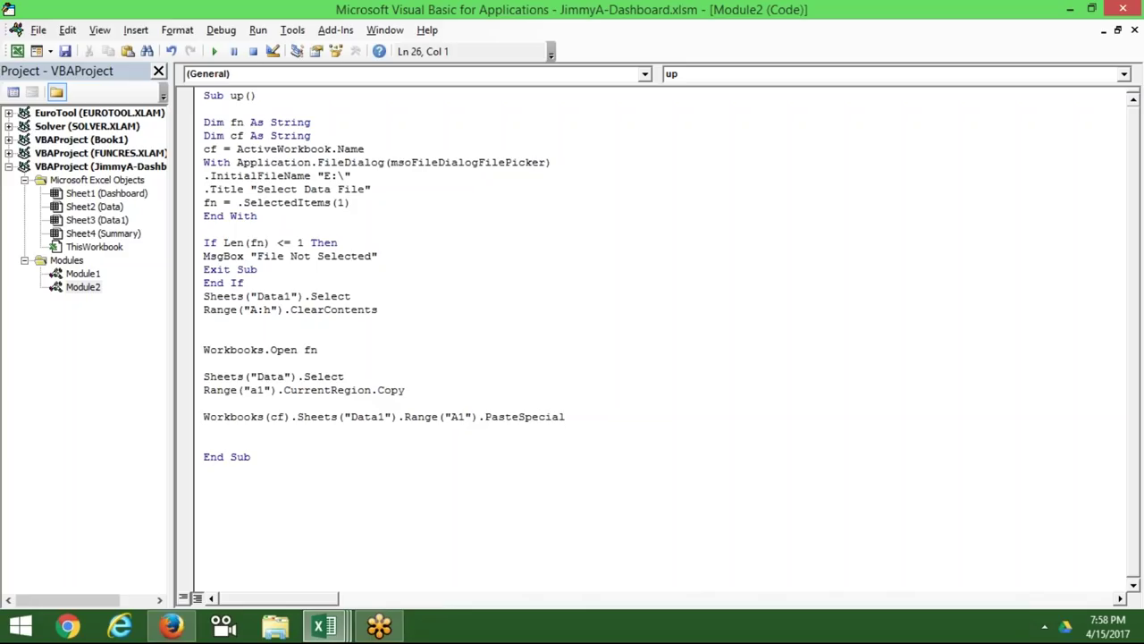
key(Return)
Add Application.CutCopyMode = False, then begin an ActiveWorkbook line.
key(Up)
key(Up)
key(Up)
key(Down)
key(Down)
text(application.)
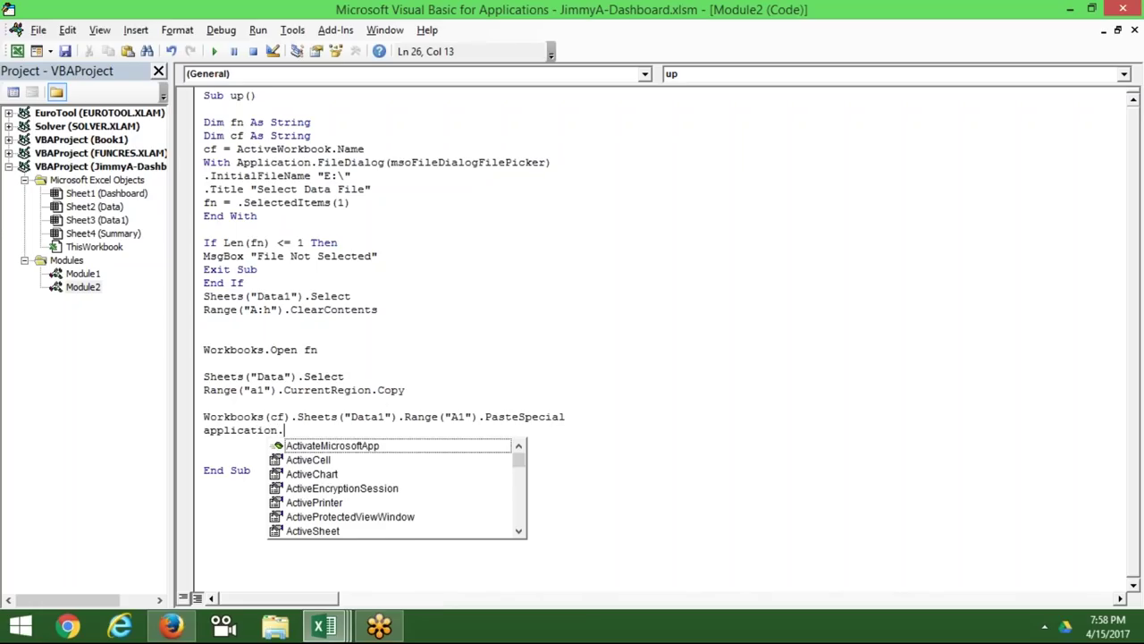
text(cut)
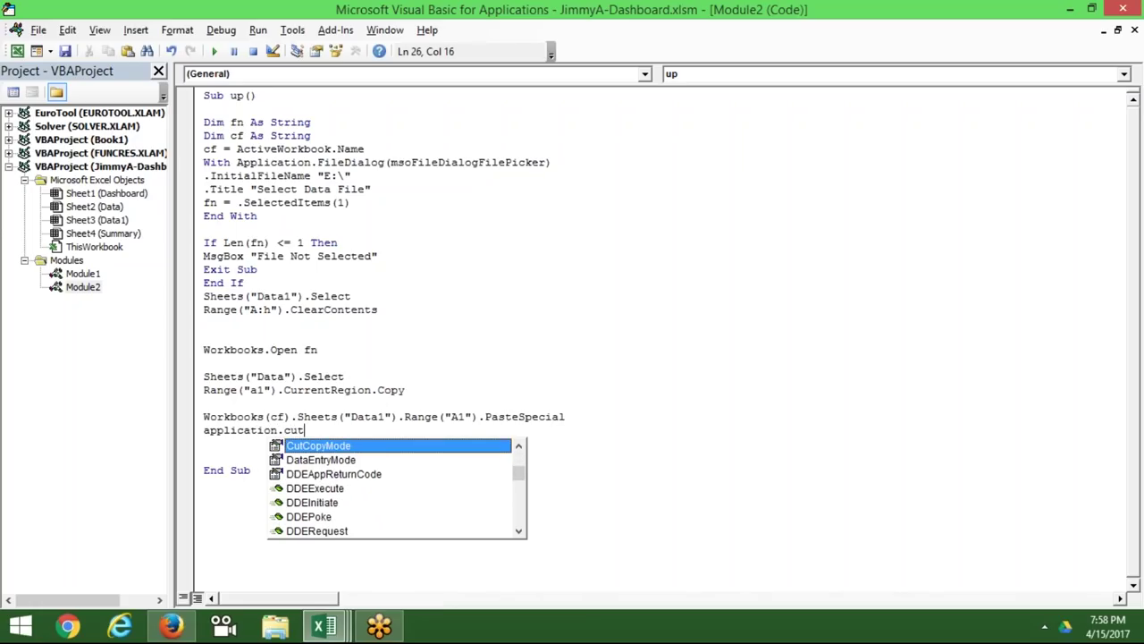
key(Tab)
text(=)
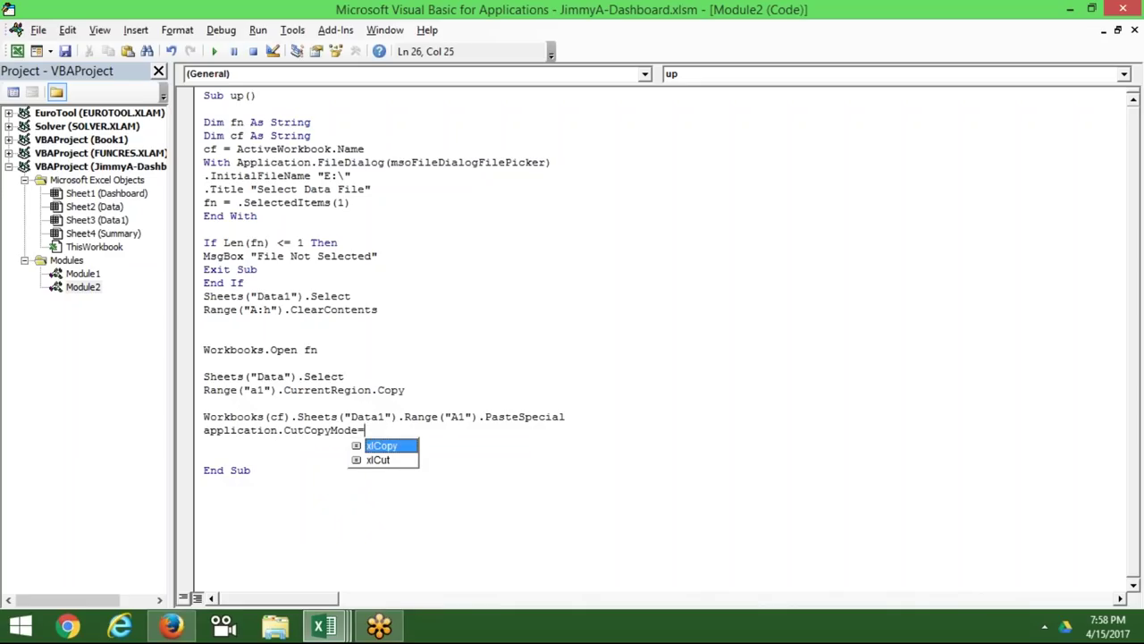
text(fal)
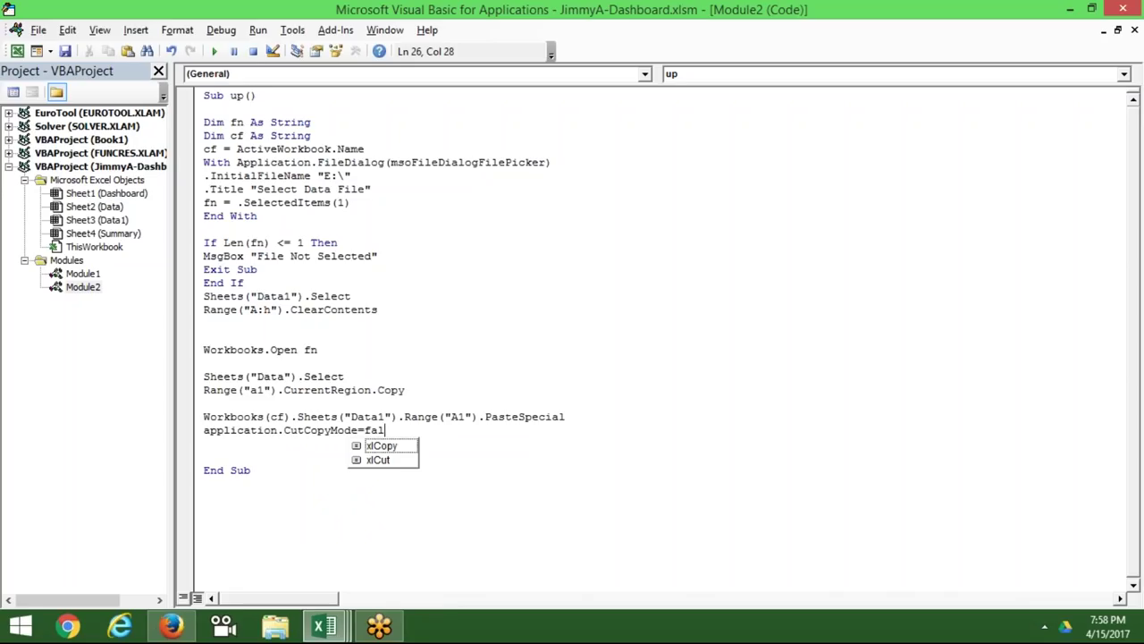
text(se)
key(Tab)
key(BackSpace)
key(BackSpace)
key(BackSpace)
key(BackSpace)
key(BackSpace)
key(BackSpace)
text(false)
key(Return)
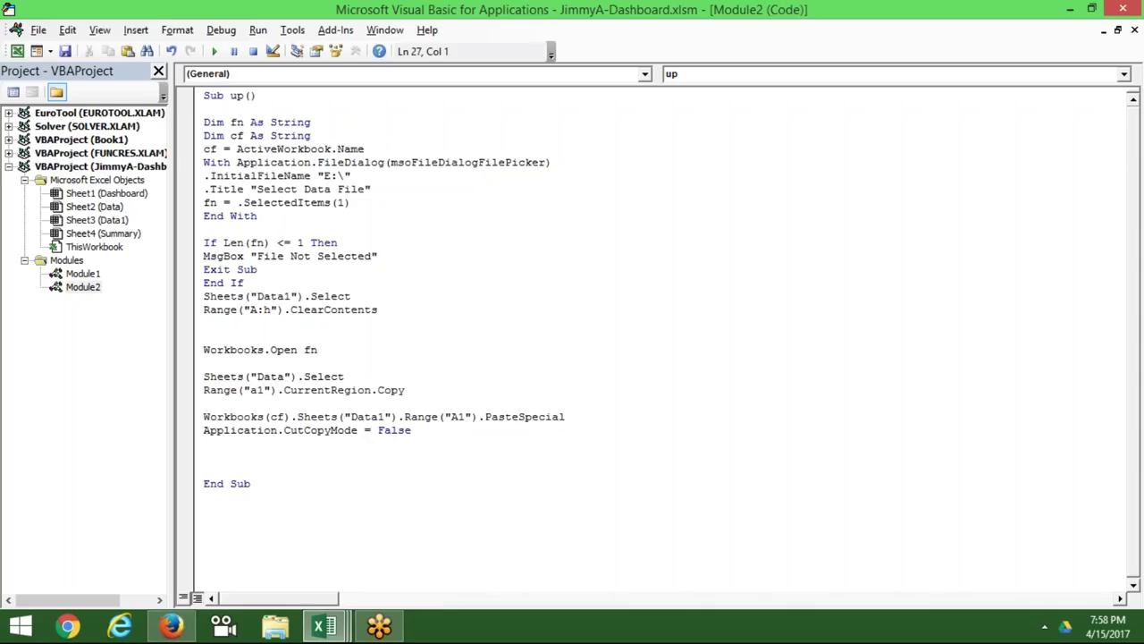
text(Activeworkbook)
text(s)
Close the data workbook without saving using ActiveWorkbook.Close False.
key(BackSpace)
key(BackSpace)
text(.clo)
key(Tab)
text(tre)
key(BackSpace)
key(BackSpace)
key(BackSpace)
text(false)
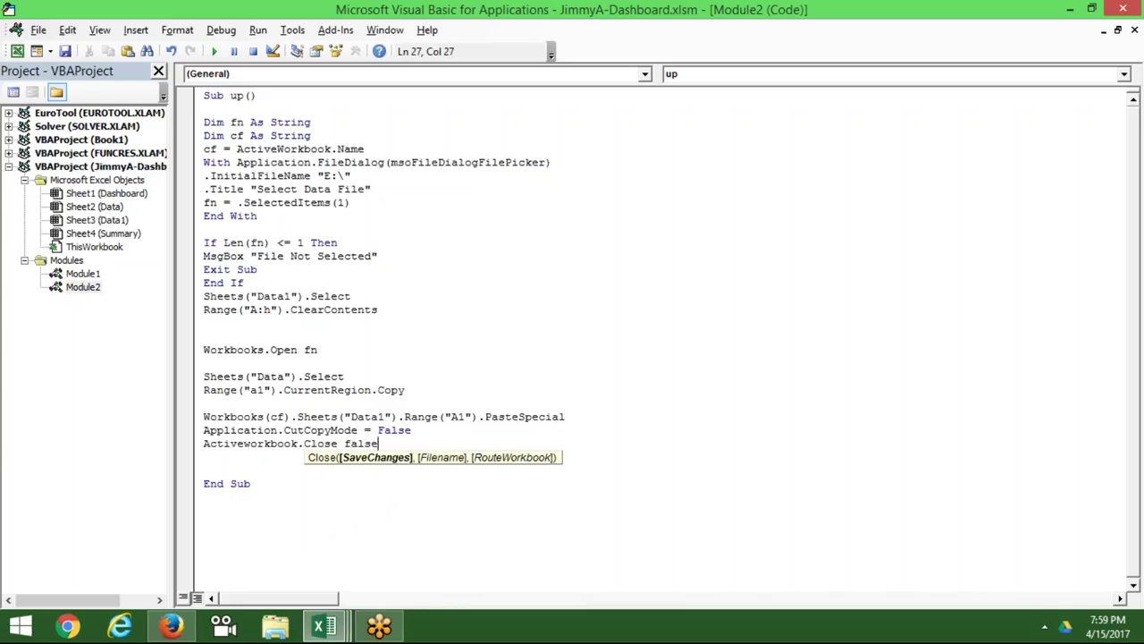
key(Return)
key(Return)
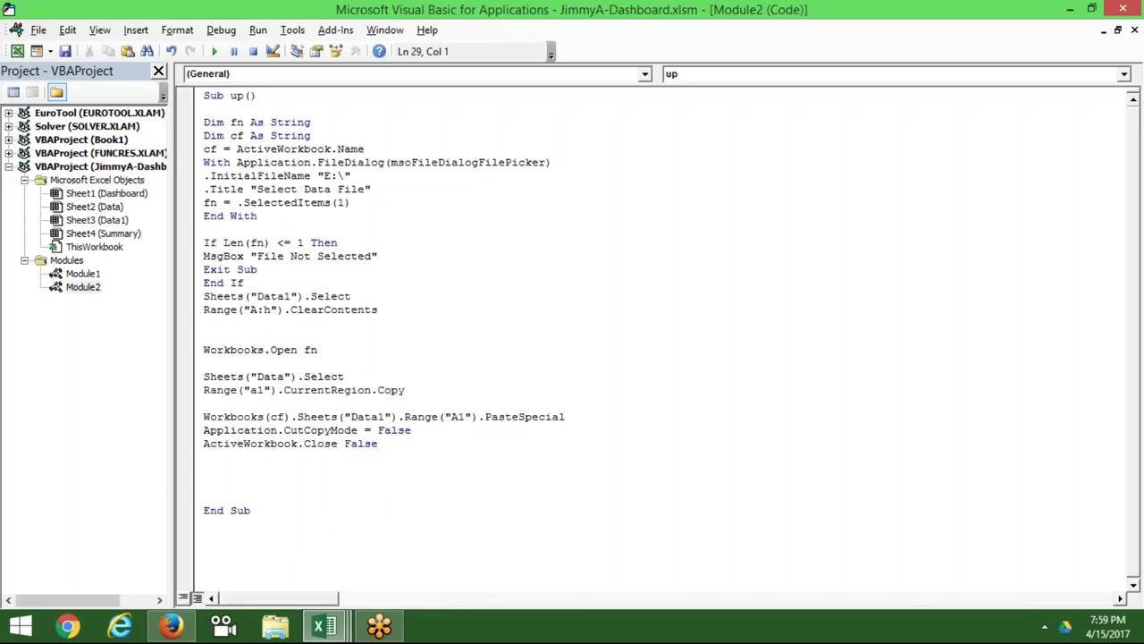
Add Sheets("Summary").Select, fixing the missing closing quote after a compile error.
text(sheets)
text(("Summary").select)
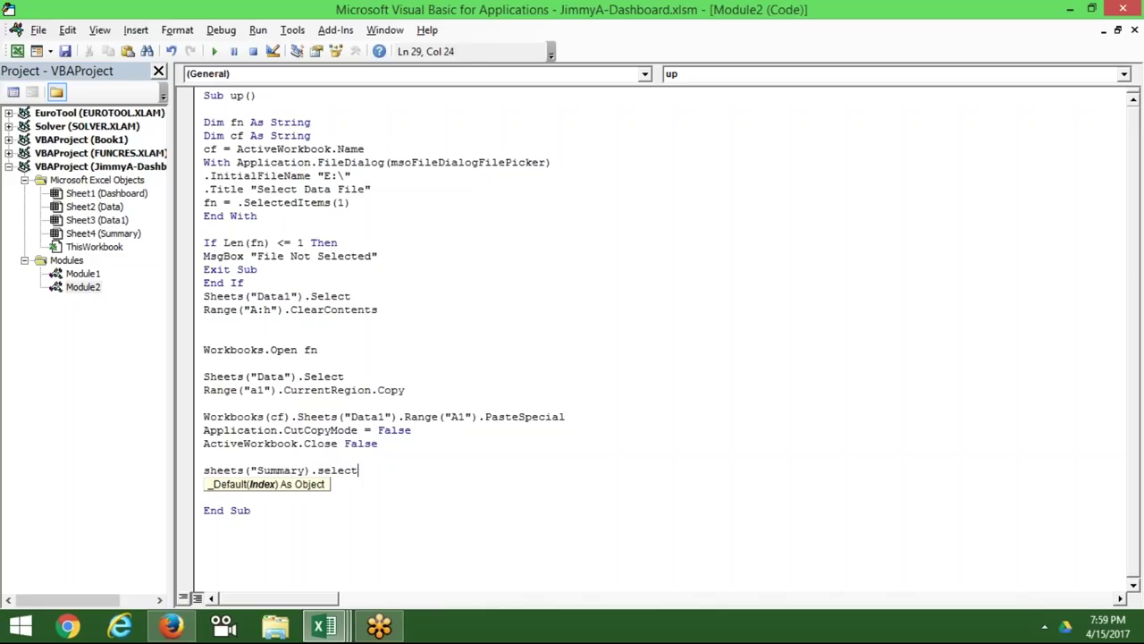
key(Return)
key(Return)
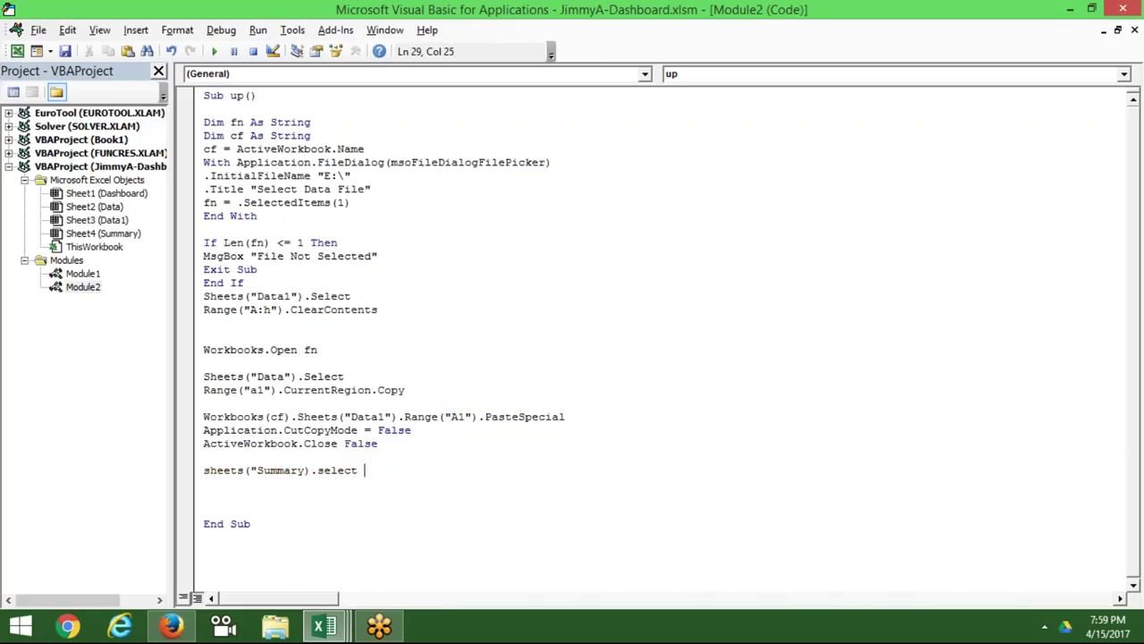
key(Down)
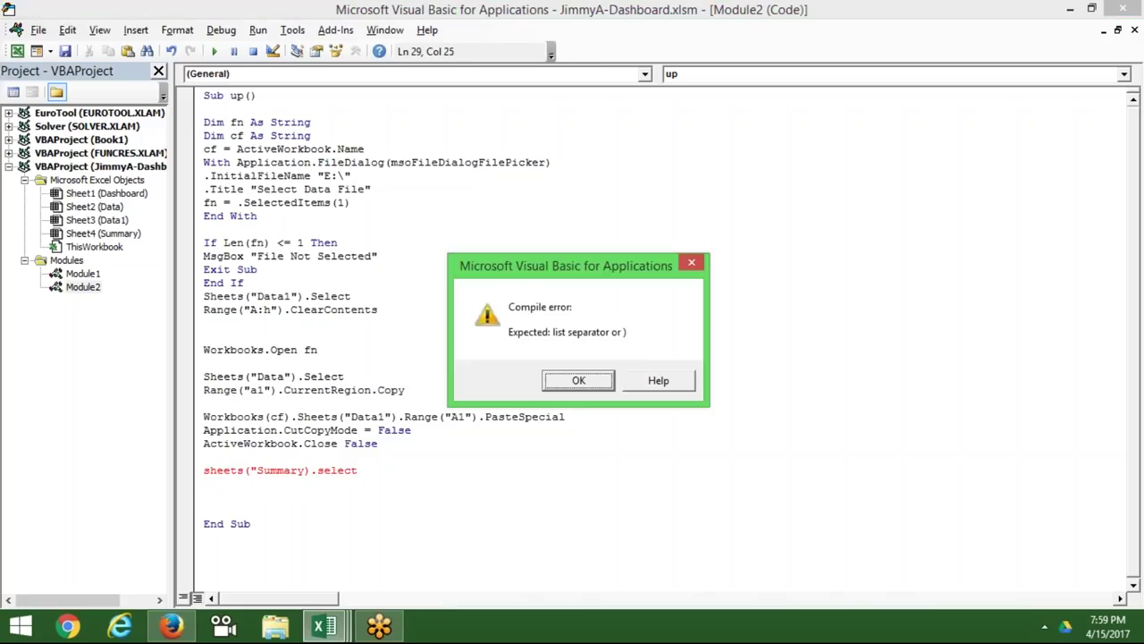
key(Return)
key(Left)
key(Left)
key(Left)
key(Left)
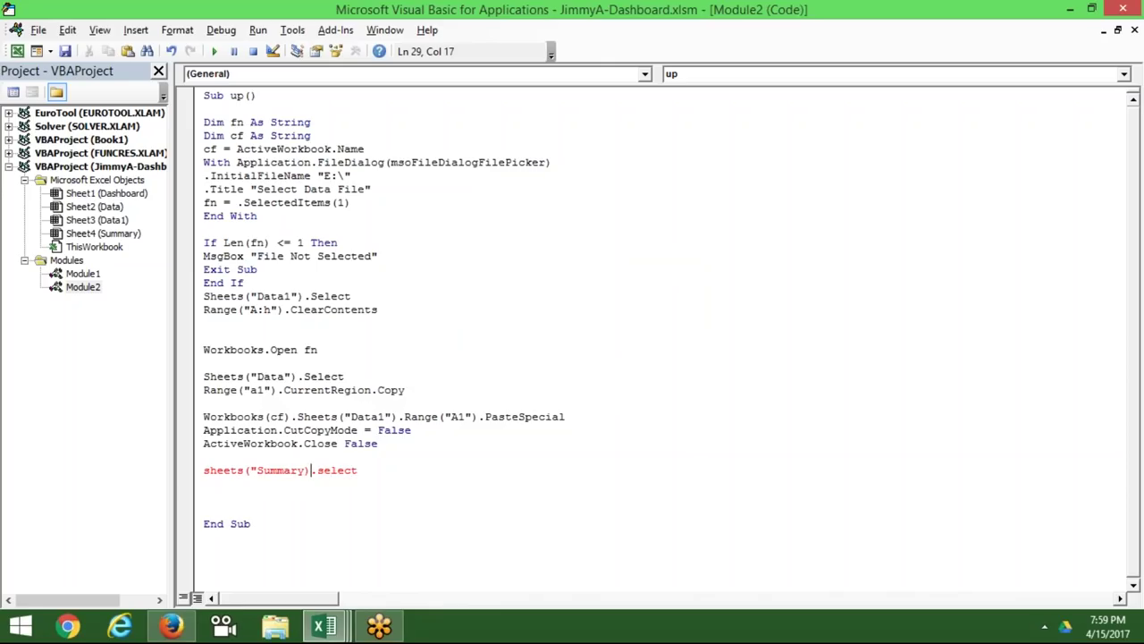
text(")
key(Down)
drag(358, 175, 327, 175)
click(372, 163)
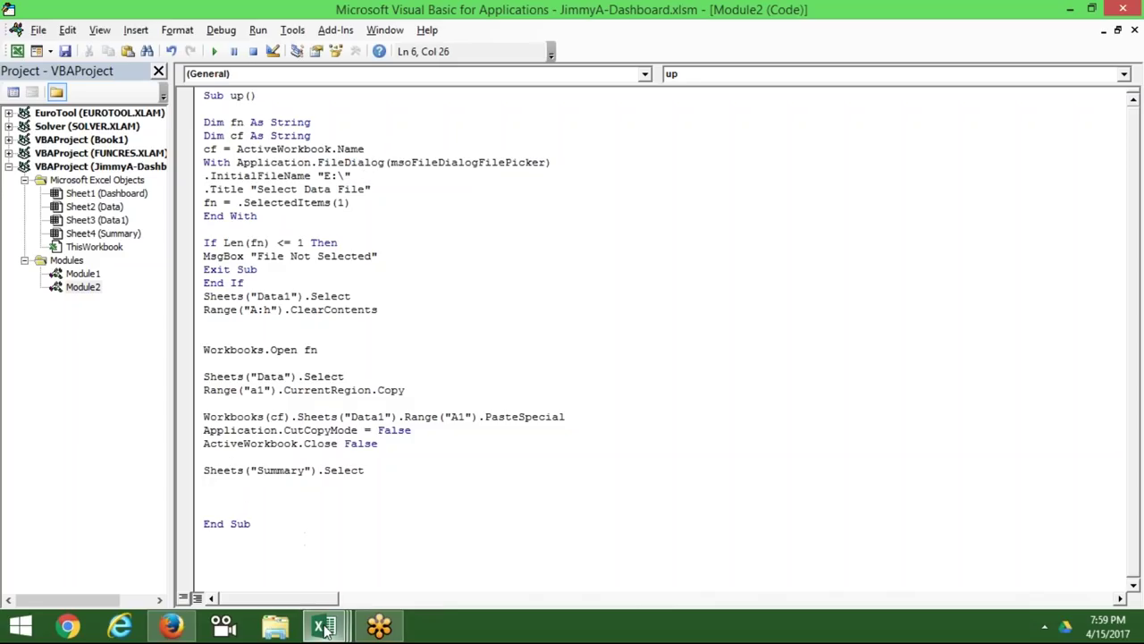
Test-run the macro, then add the missing = after .InitialFileName and .Title.
click(291, 256)
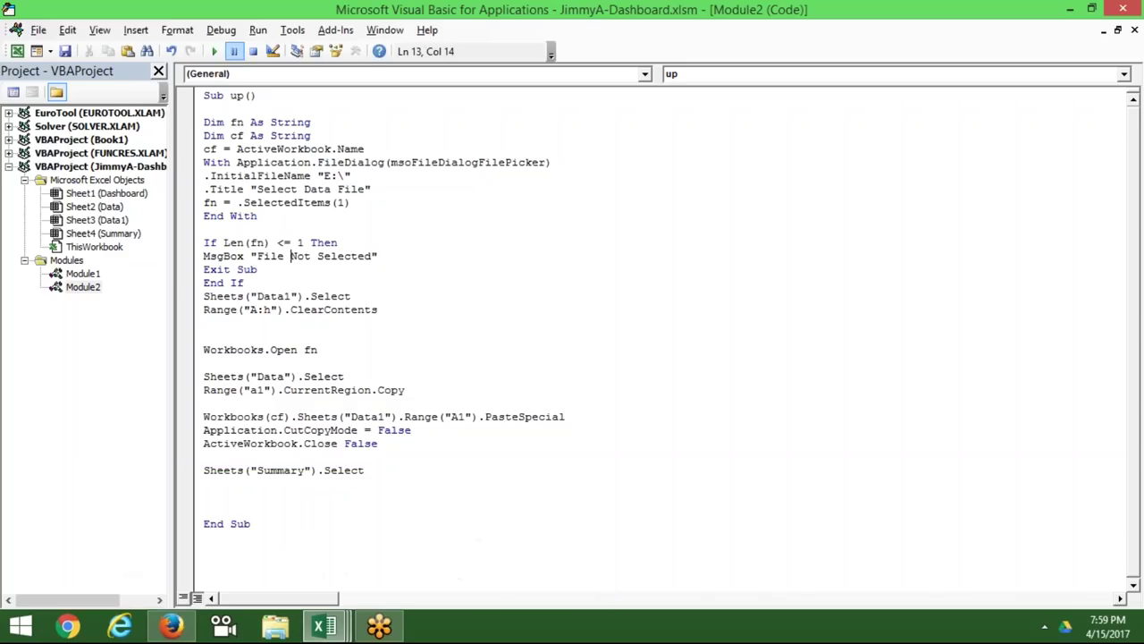
click(216, 52)
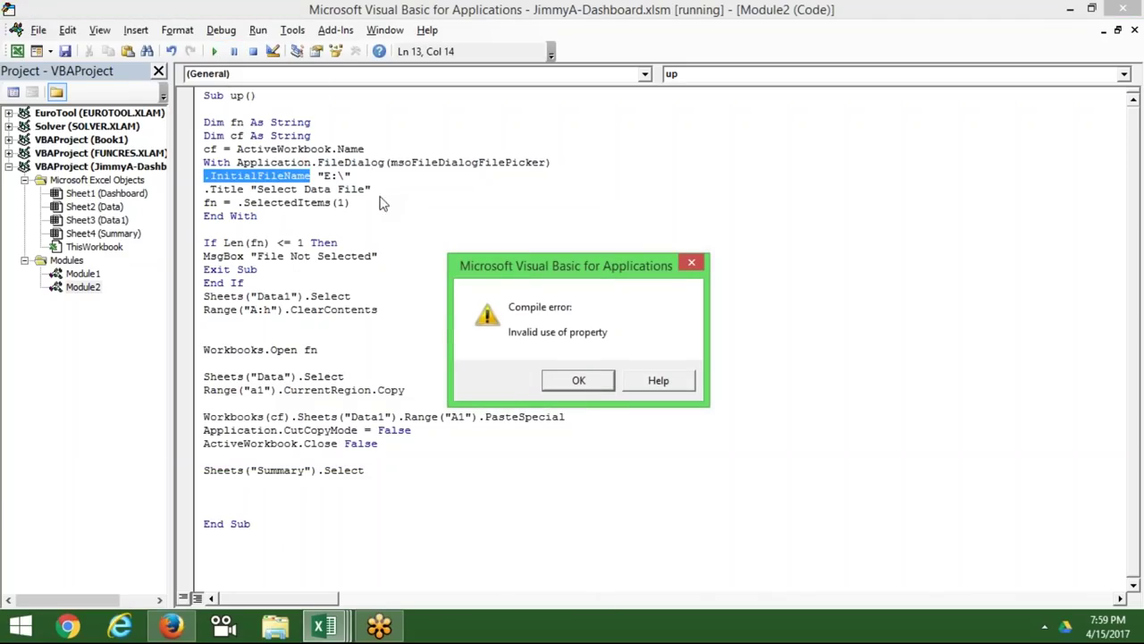
click(580, 380)
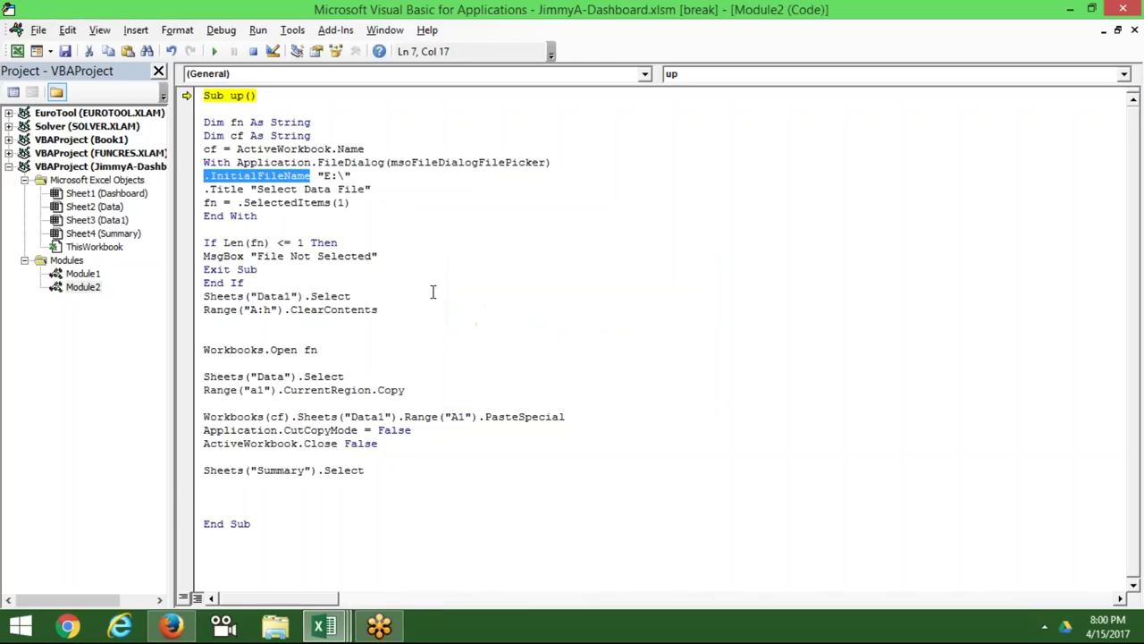
click(323, 176)
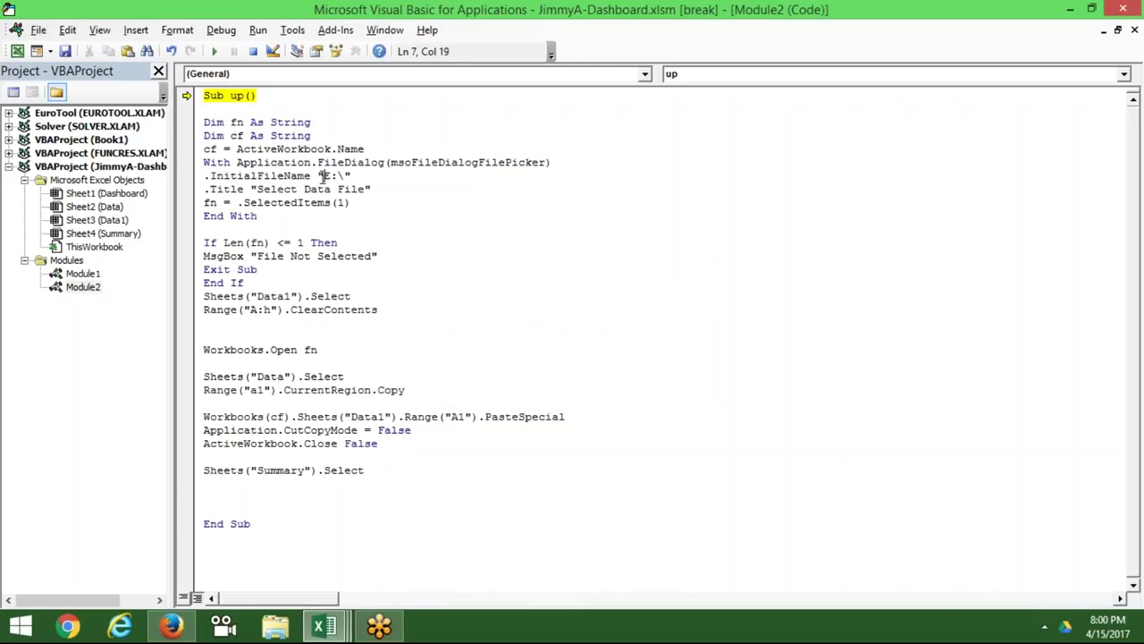
text(=)
click(317, 203)
click(247, 188)
text(=)
click(279, 242)
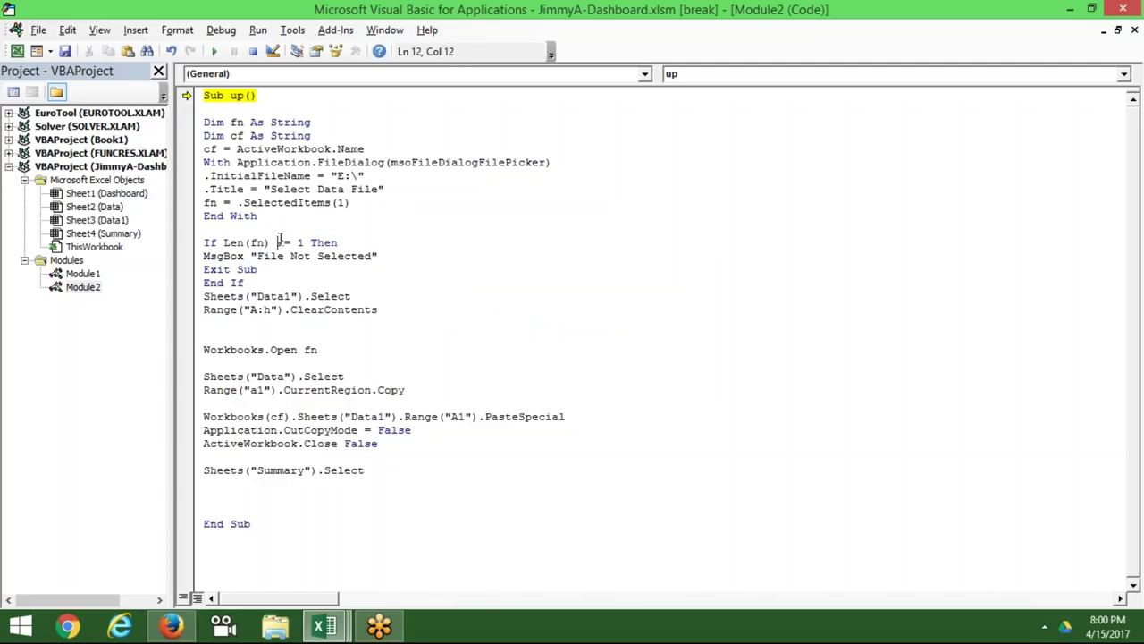
click(253, 51)
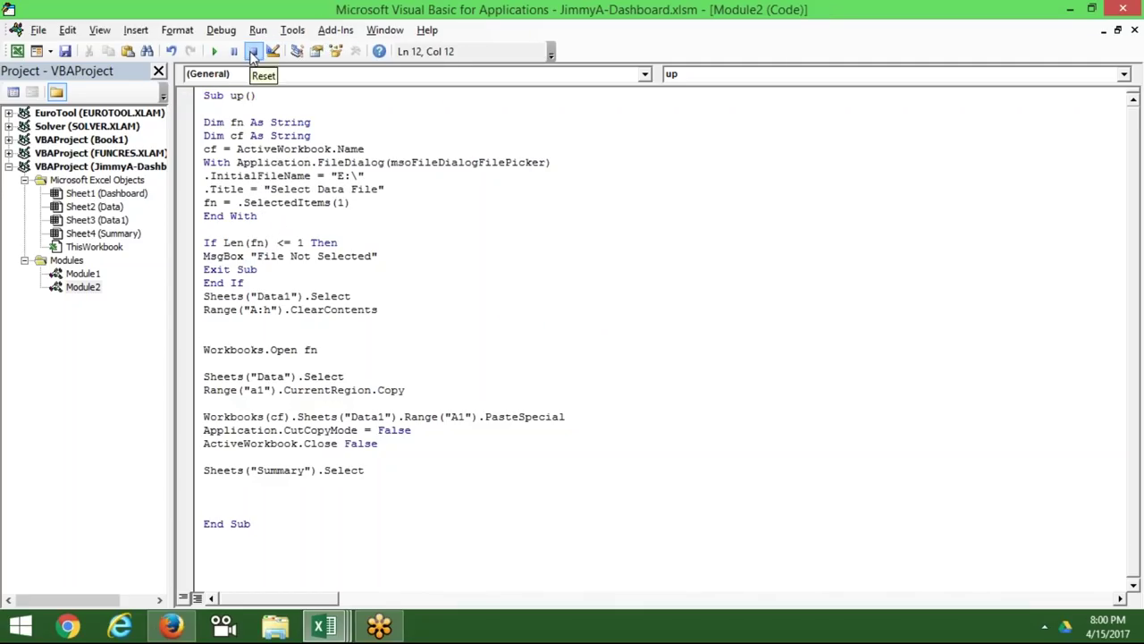
Change SelectedItems(1) to SelectedItems(0) and rerun the macro to check it.
click(284, 202)
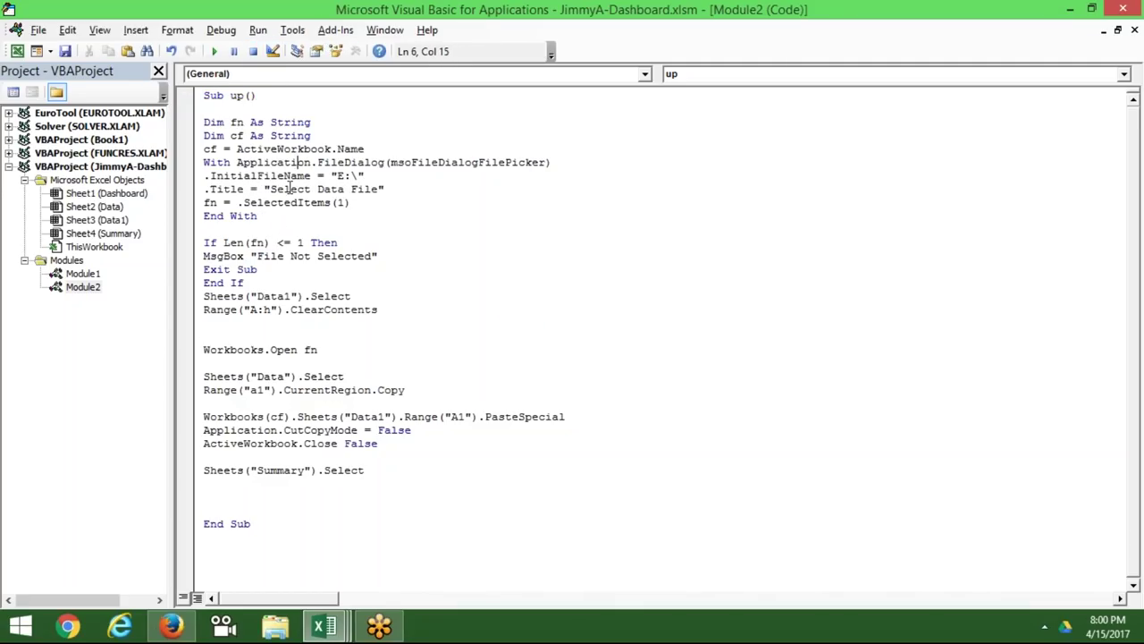
click(215, 54)
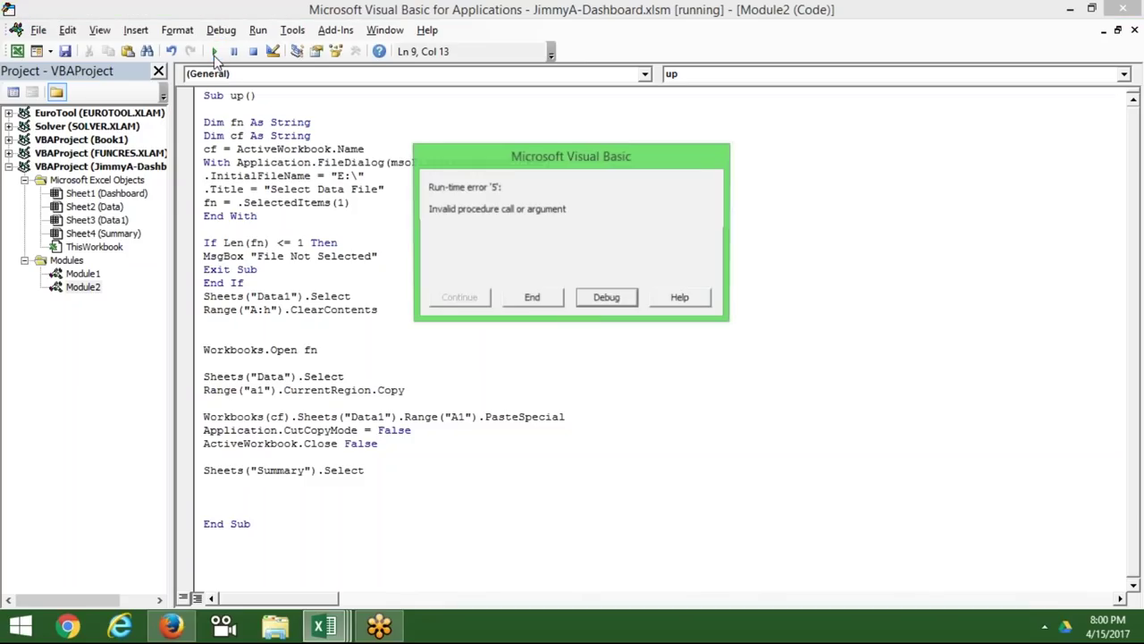
click(612, 303)
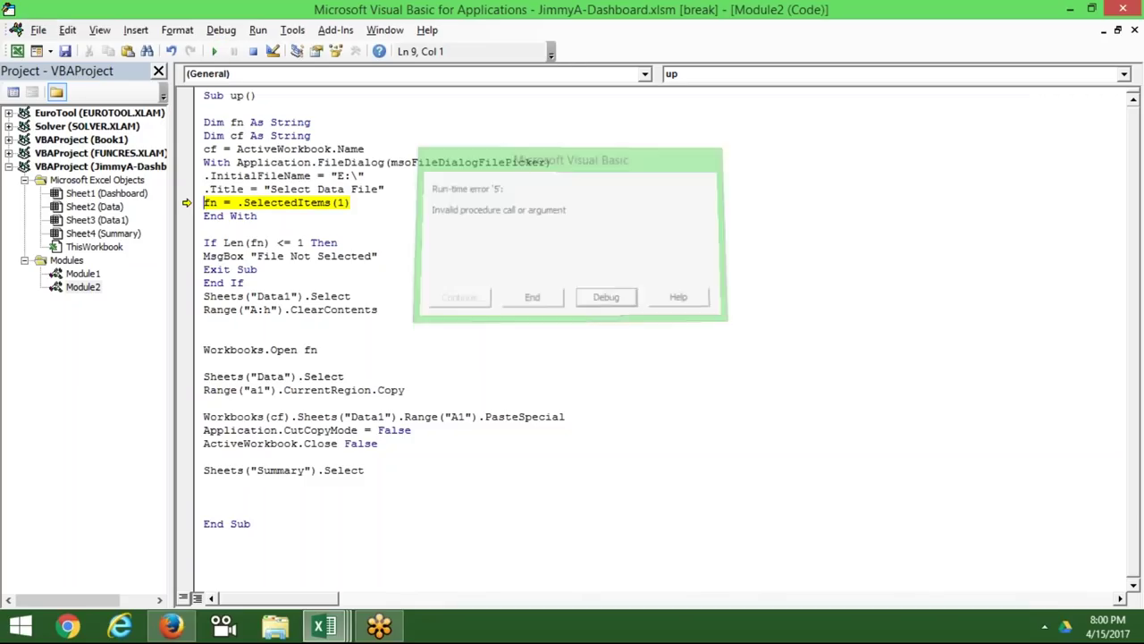
click(342, 204)
key(BackSpace)
text(0)
click(409, 260)
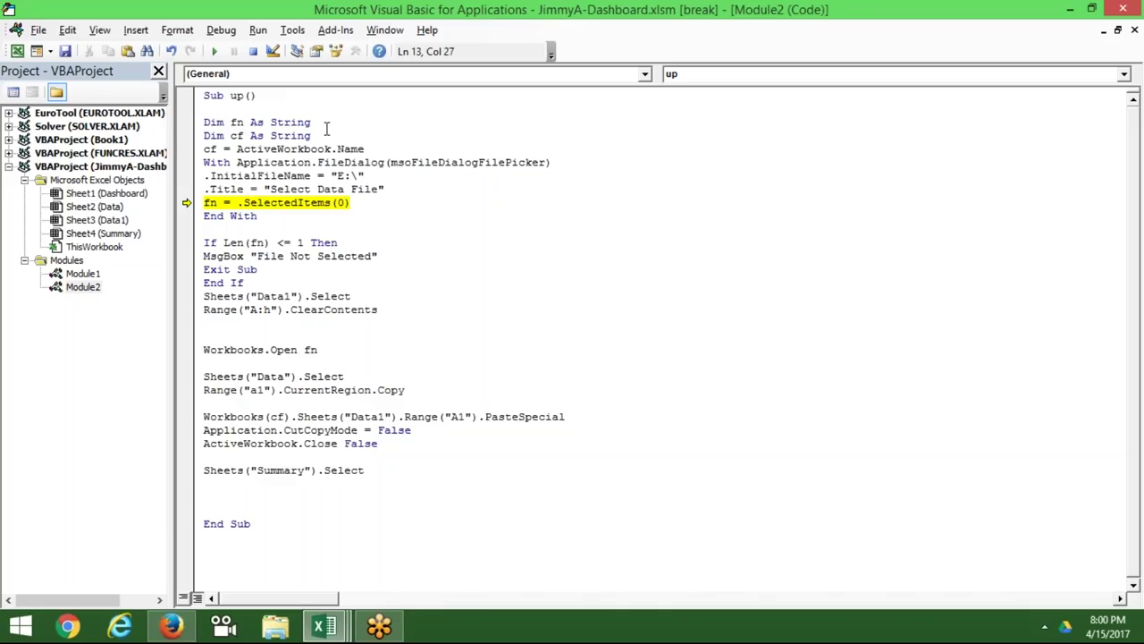
click(272, 51)
click(278, 148)
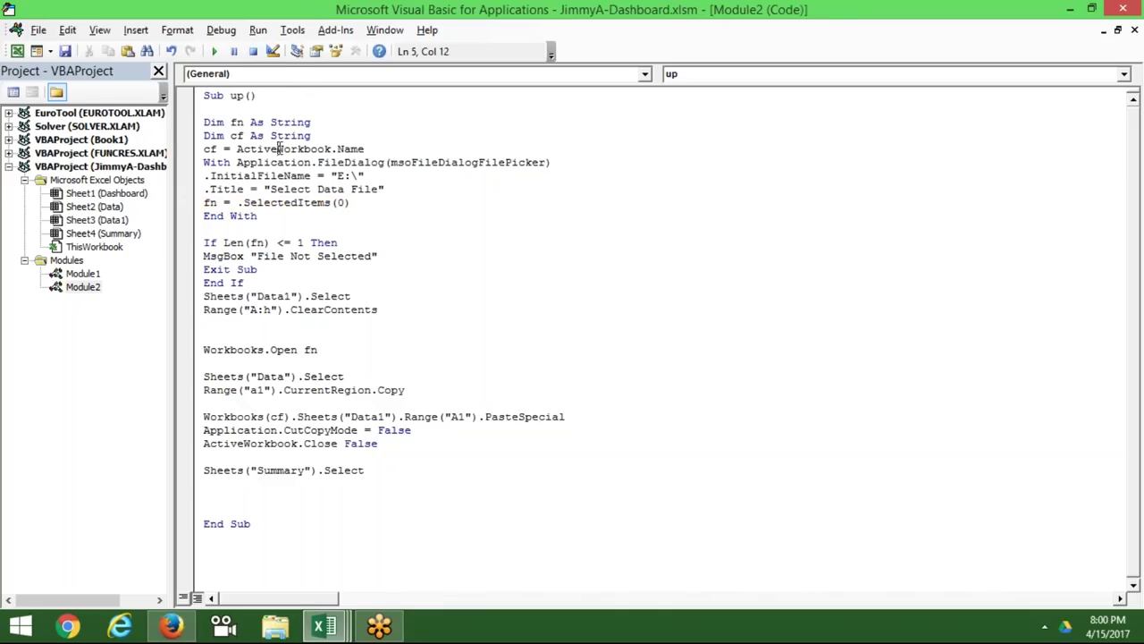
click(214, 51)
click(602, 299)
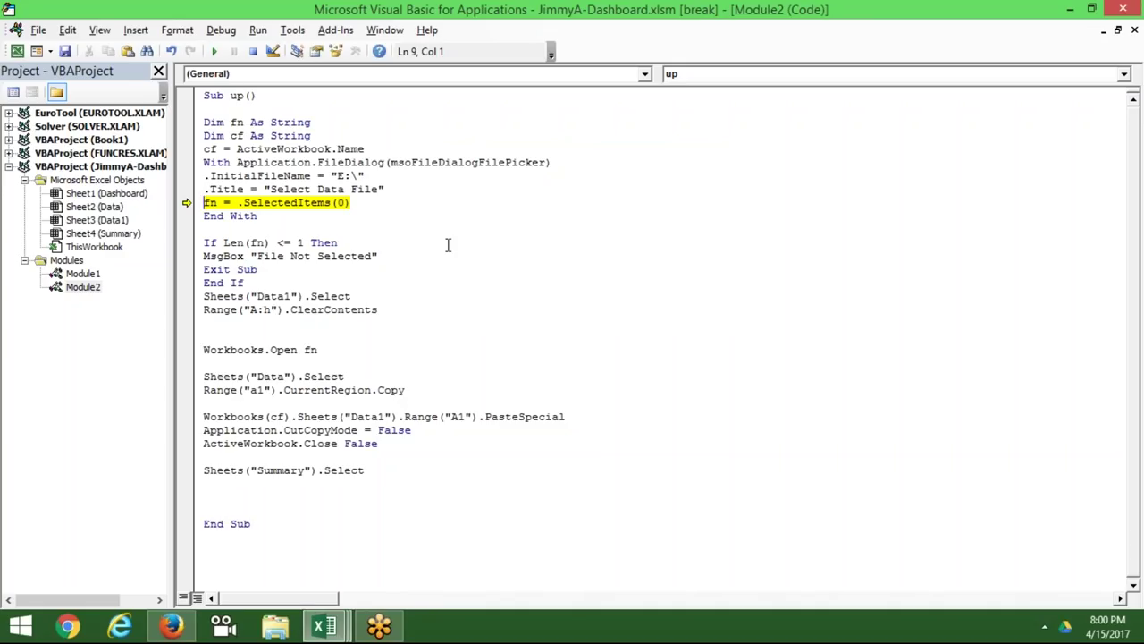
click(253, 51)
Insert a .Show line above the fn assignment so the file picker appears.
key(Return)
key(Up)
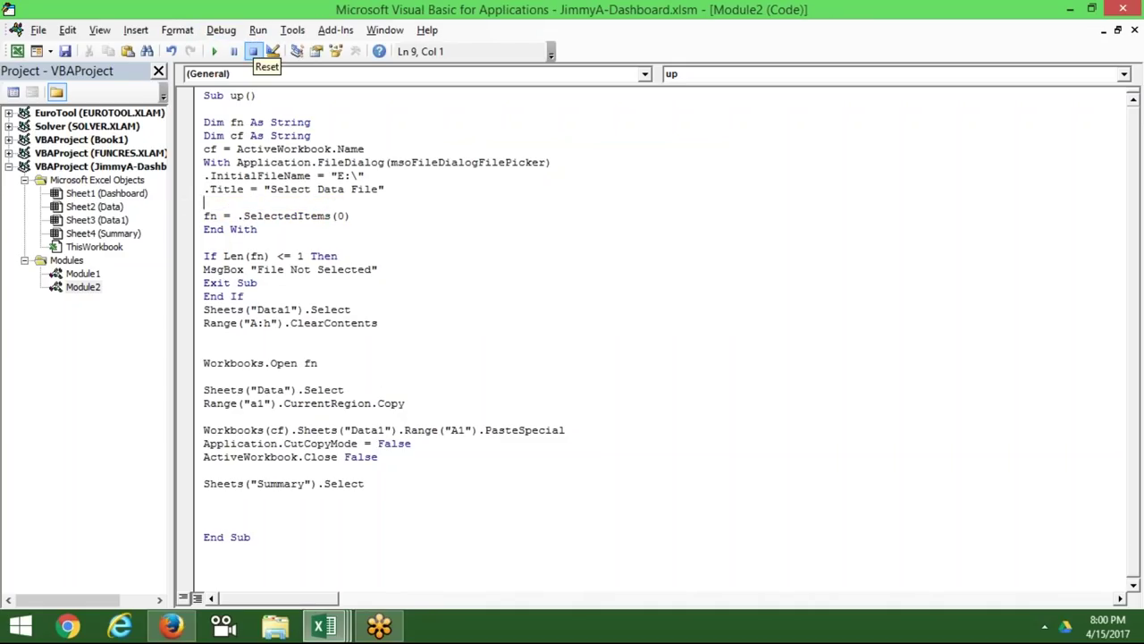
text(.s)
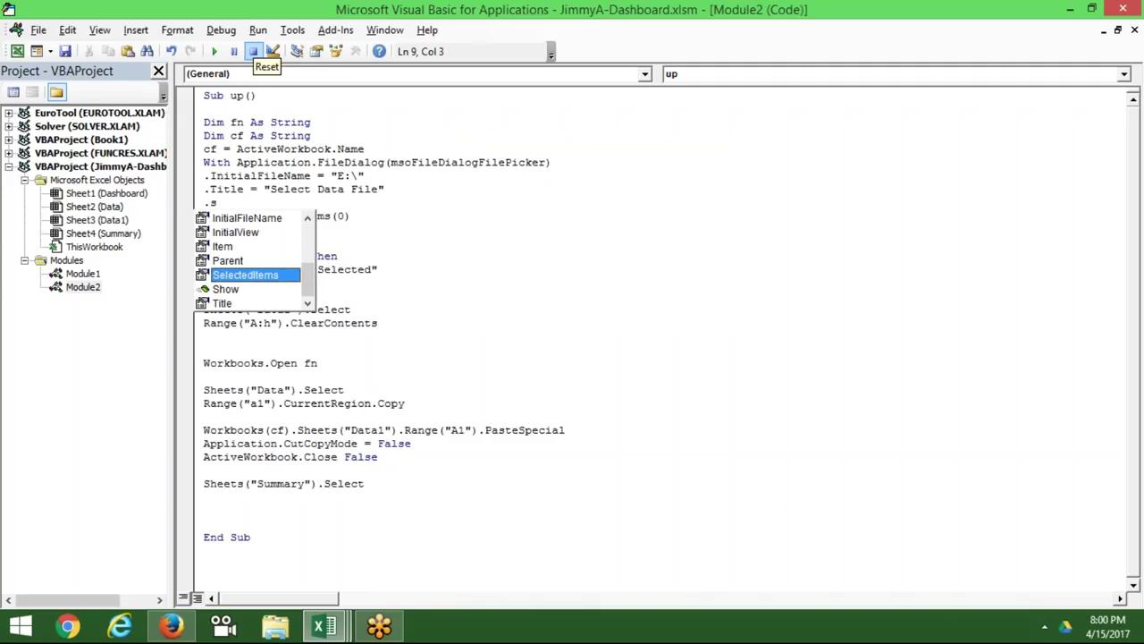
key(Down)
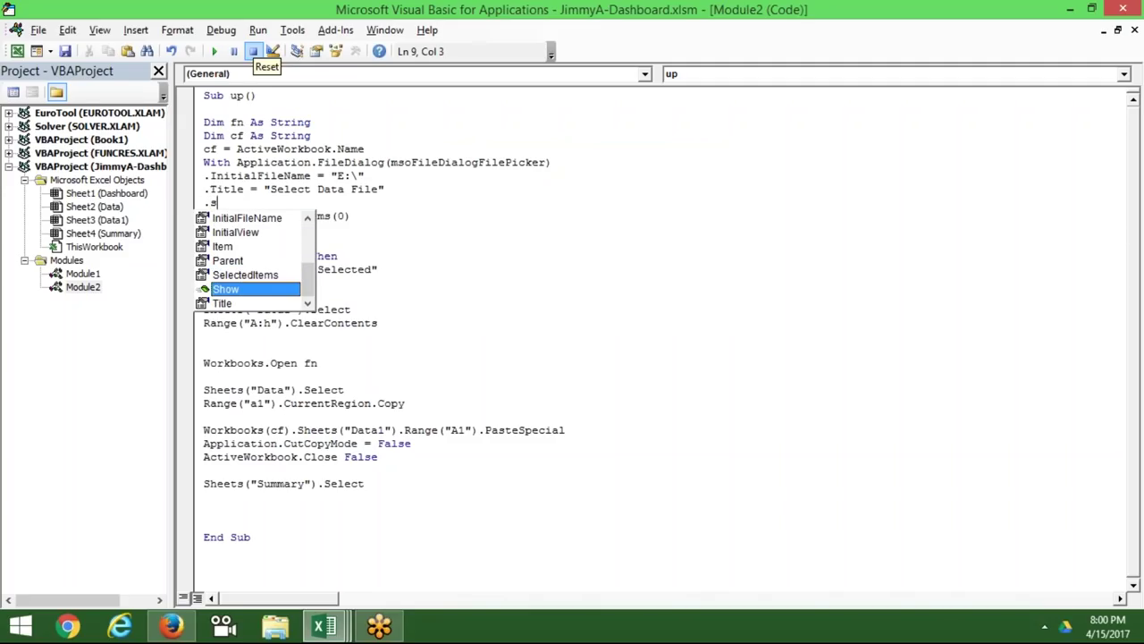
key(Tab)
key(Down)
key(Down)
key(Down)
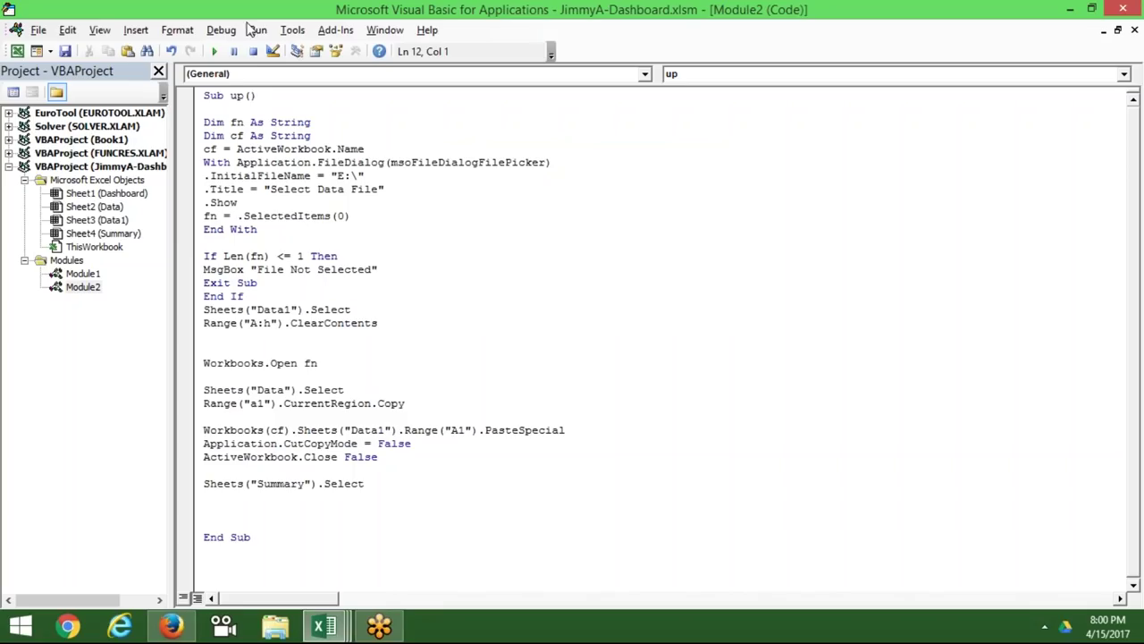
Run the macro, cancel the Select Data File picker, and end at run-time error 5.
click(258, 135)
click(215, 51)
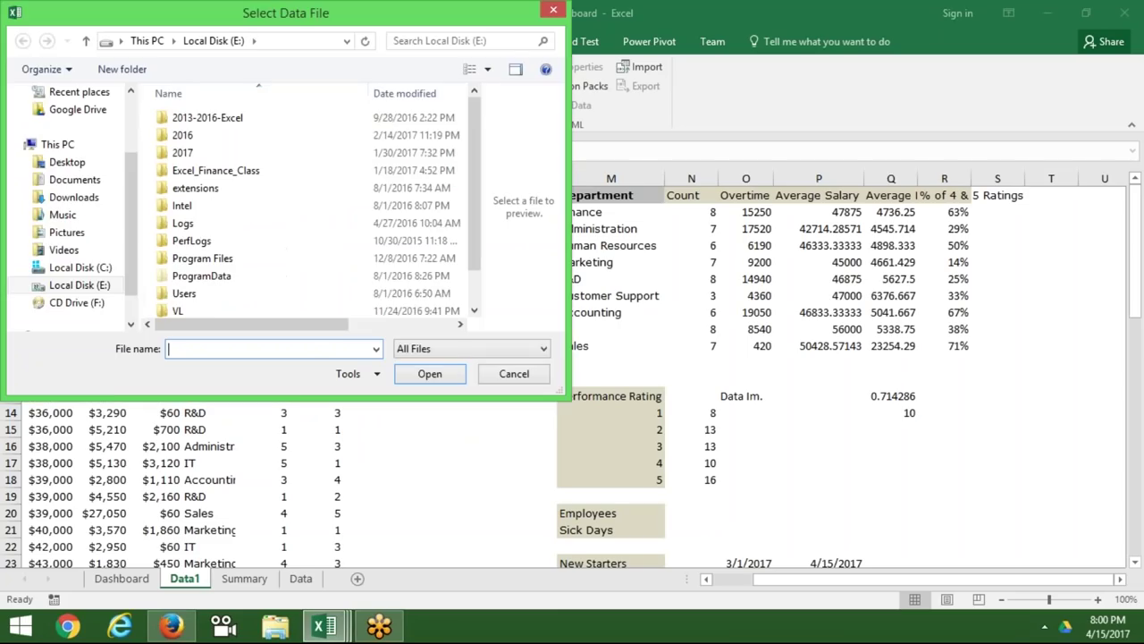
mouse_move(299, 9)
mouse_down()
mouse_move(467, 86)
mouse_move(466, 109)
mouse_up()
click(250, 261)
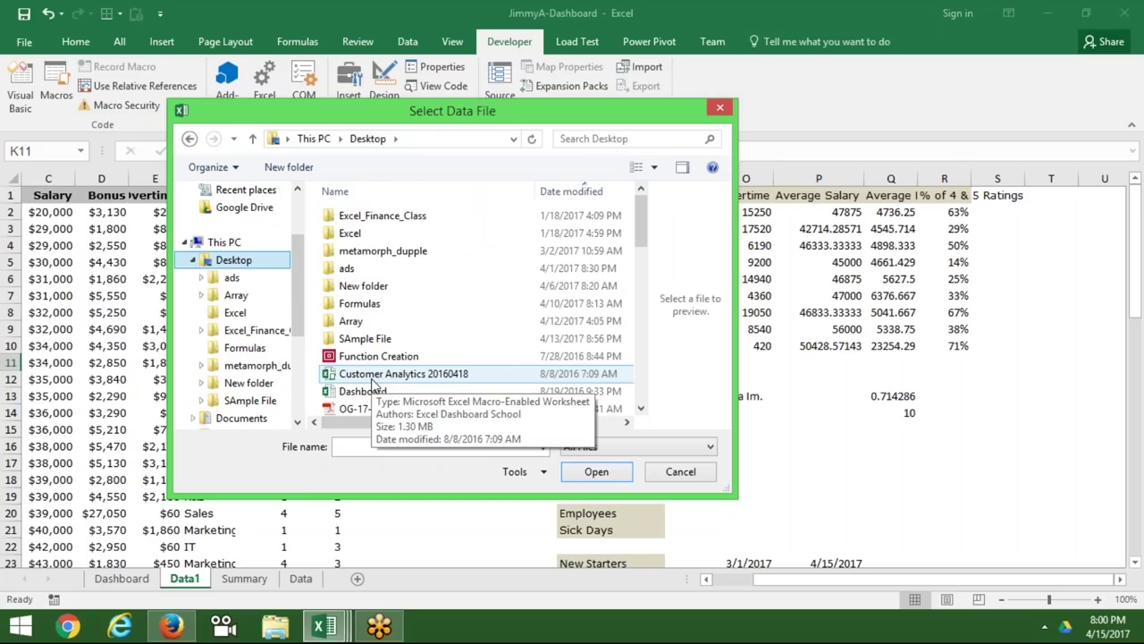
click(695, 475)
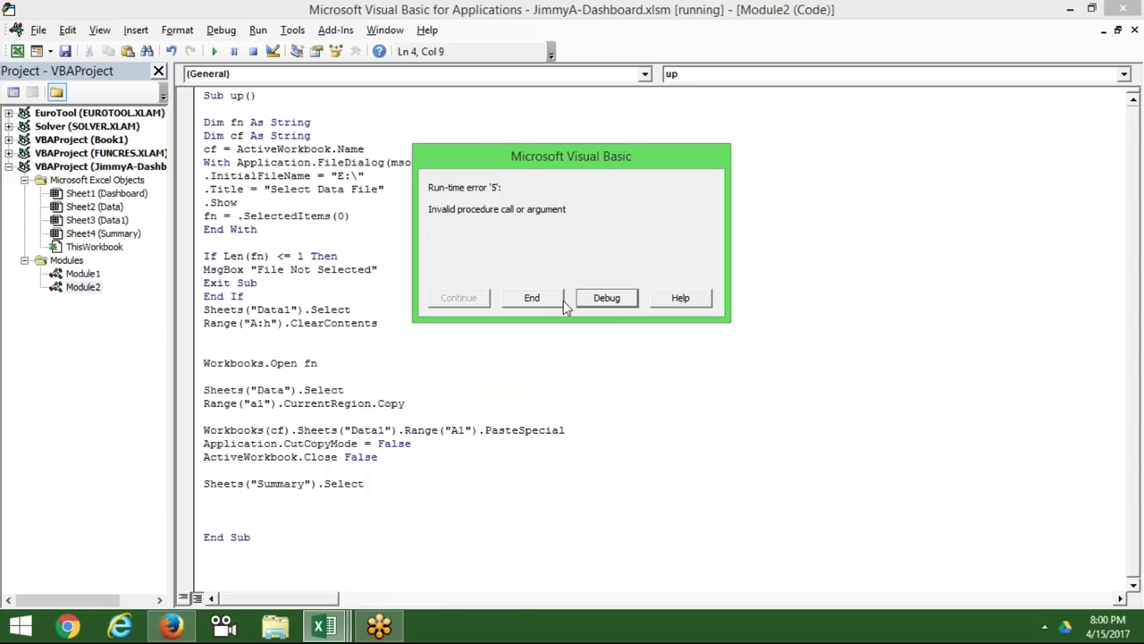
click(537, 298)
click(452, 281)
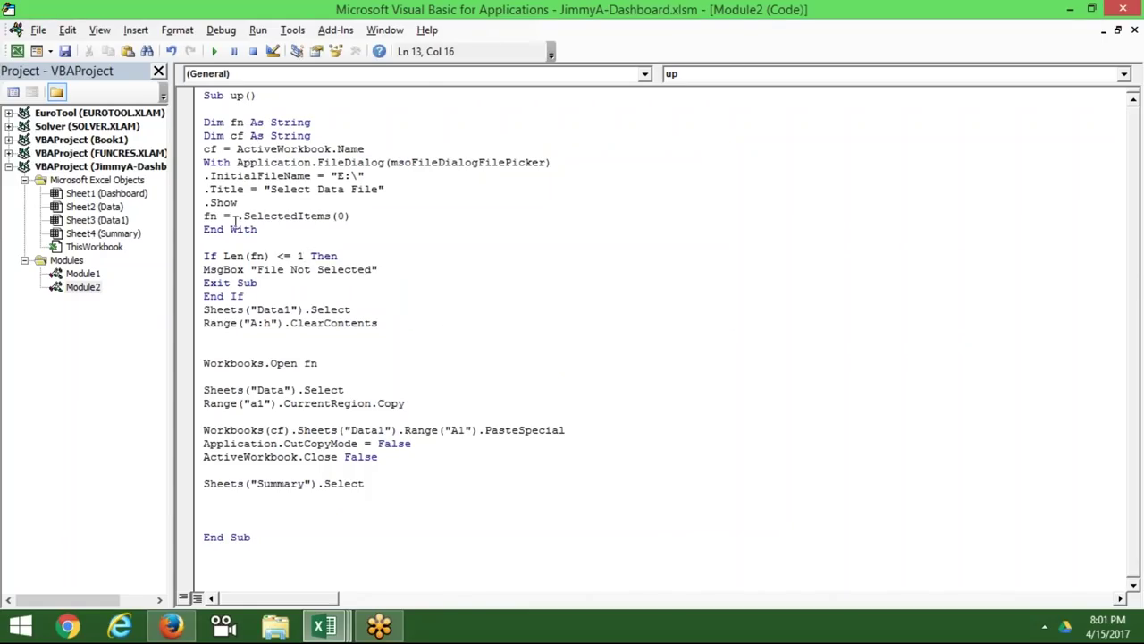
double_click(218, 216)
click(225, 255)
drag(302, 256, 230, 255)
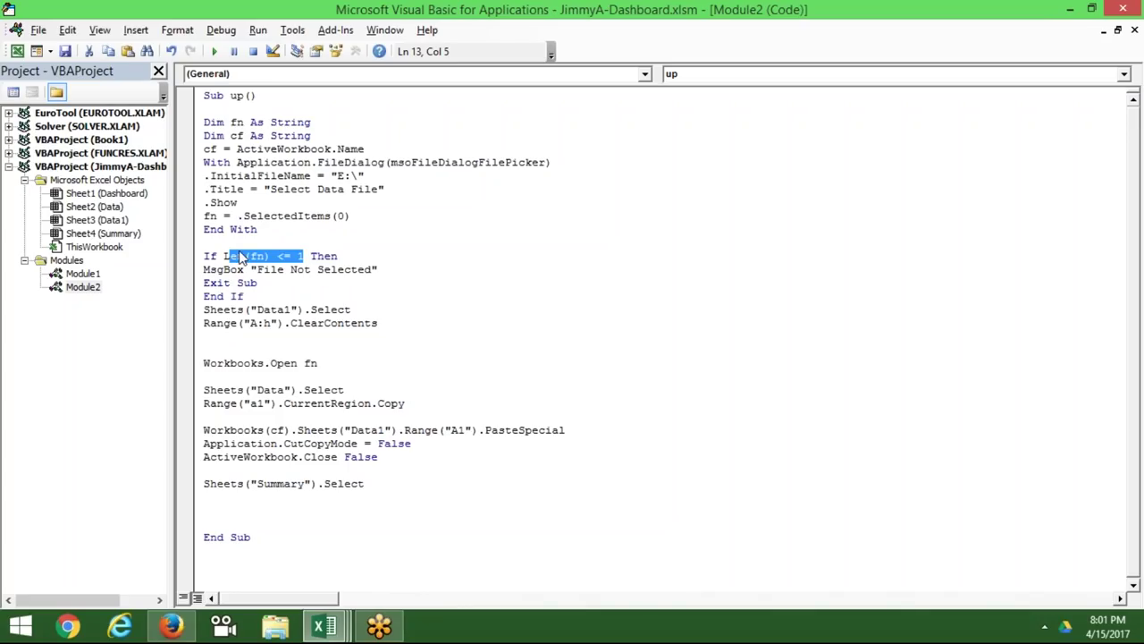
double_click(206, 404)
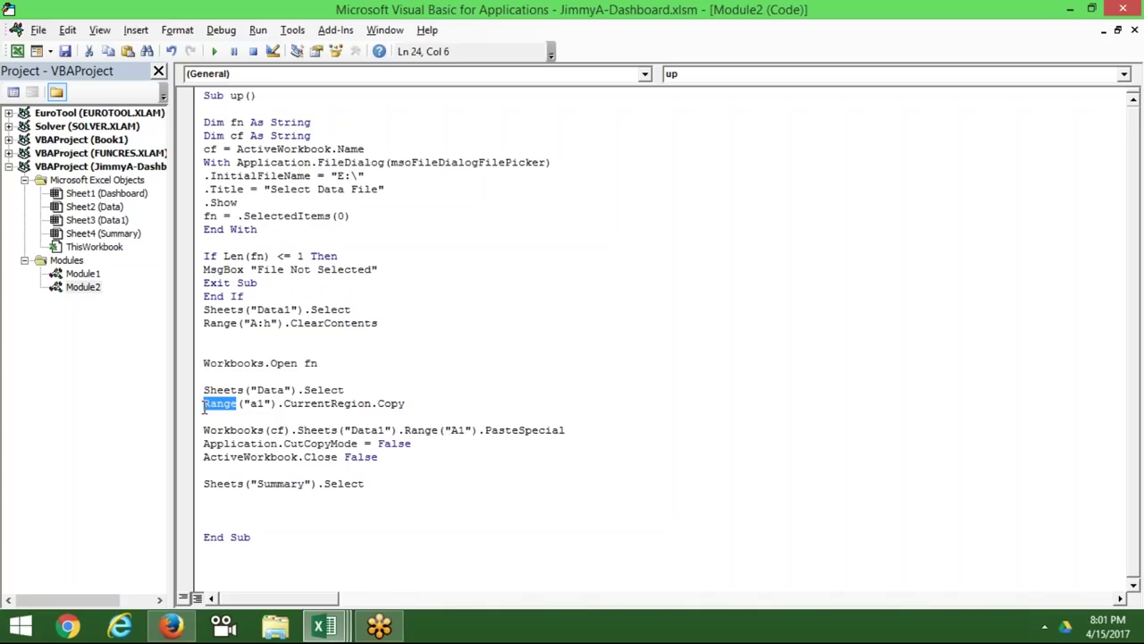
double_click(228, 430)
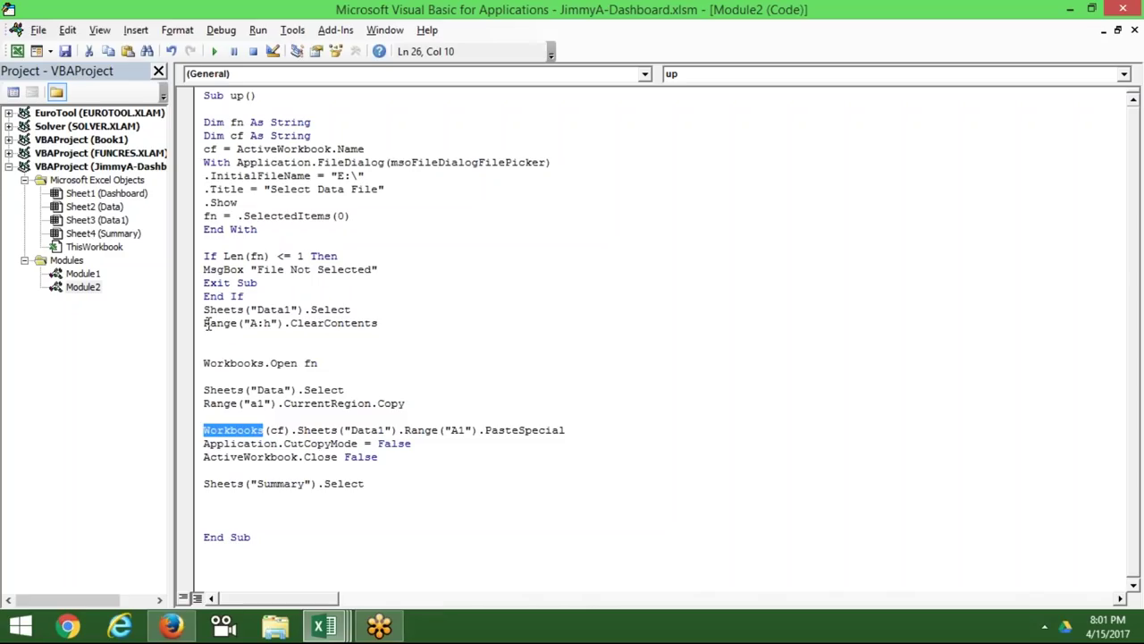
click(204, 444)
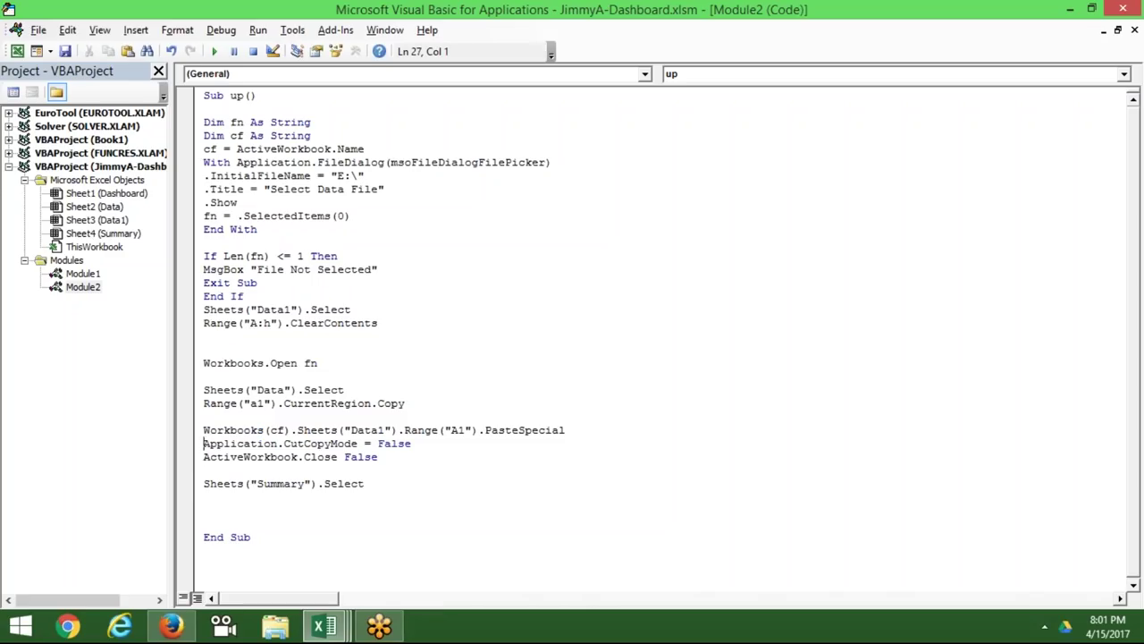
click(203, 458)
click(204, 483)
click(325, 627)
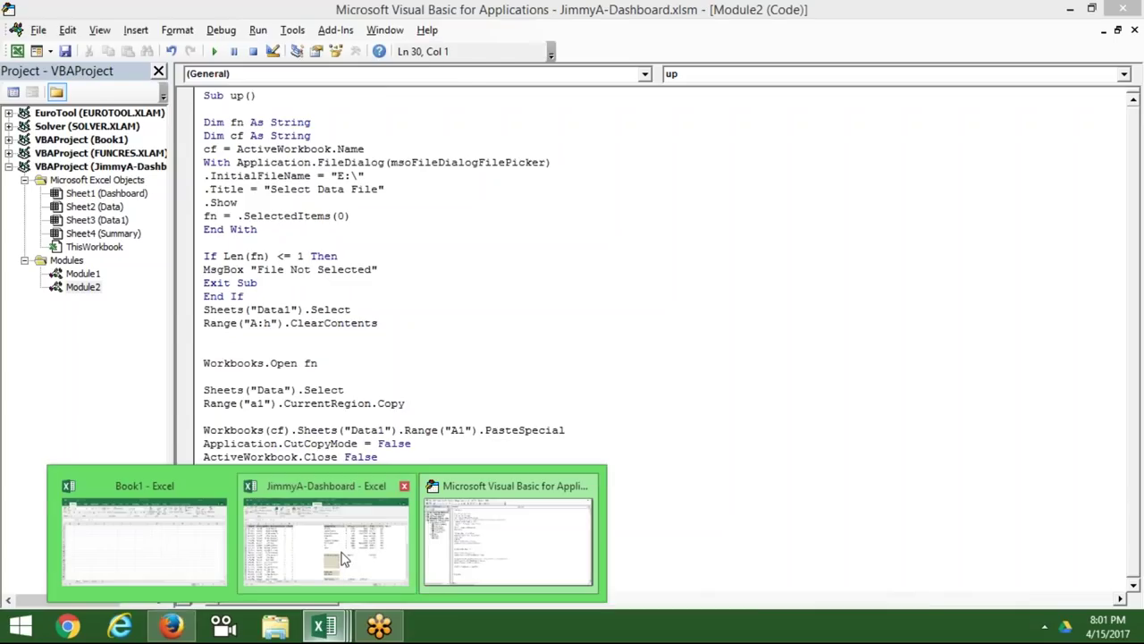
Inspect the overtime SUMIF, average salary and rating COUNTIF formulas on Data1.
click(345, 547)
click(736, 296)
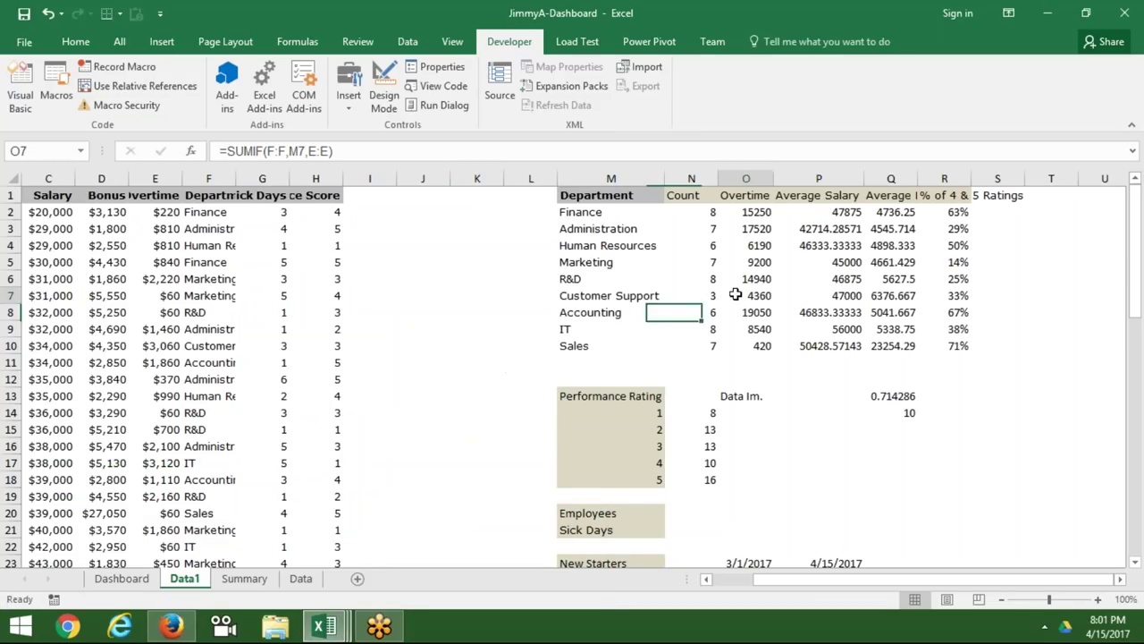
click(814, 313)
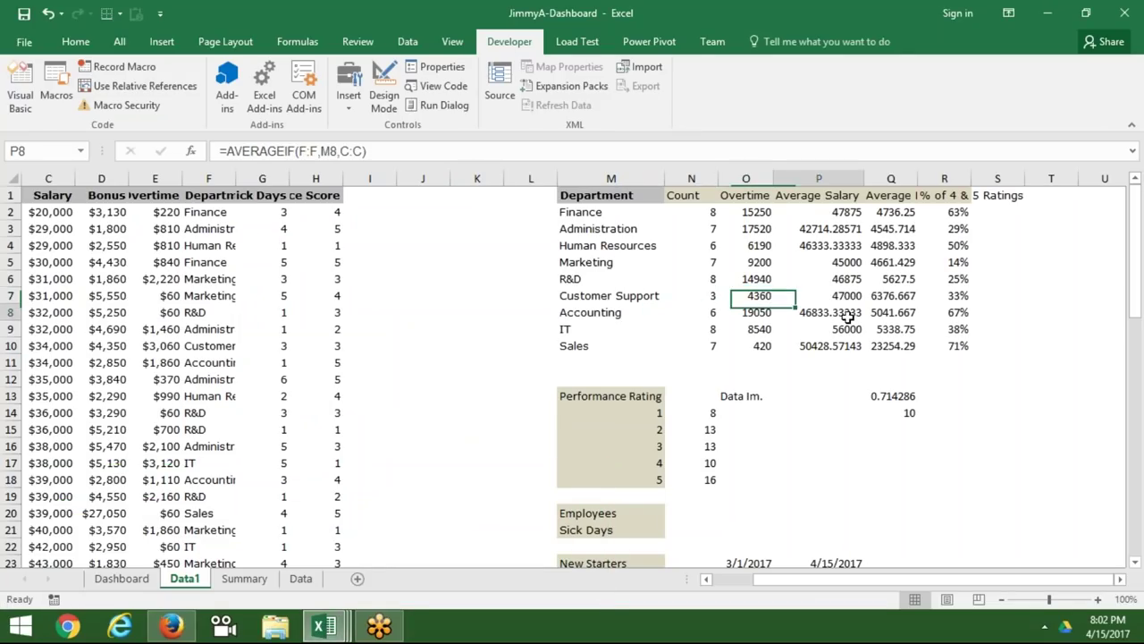
click(718, 433)
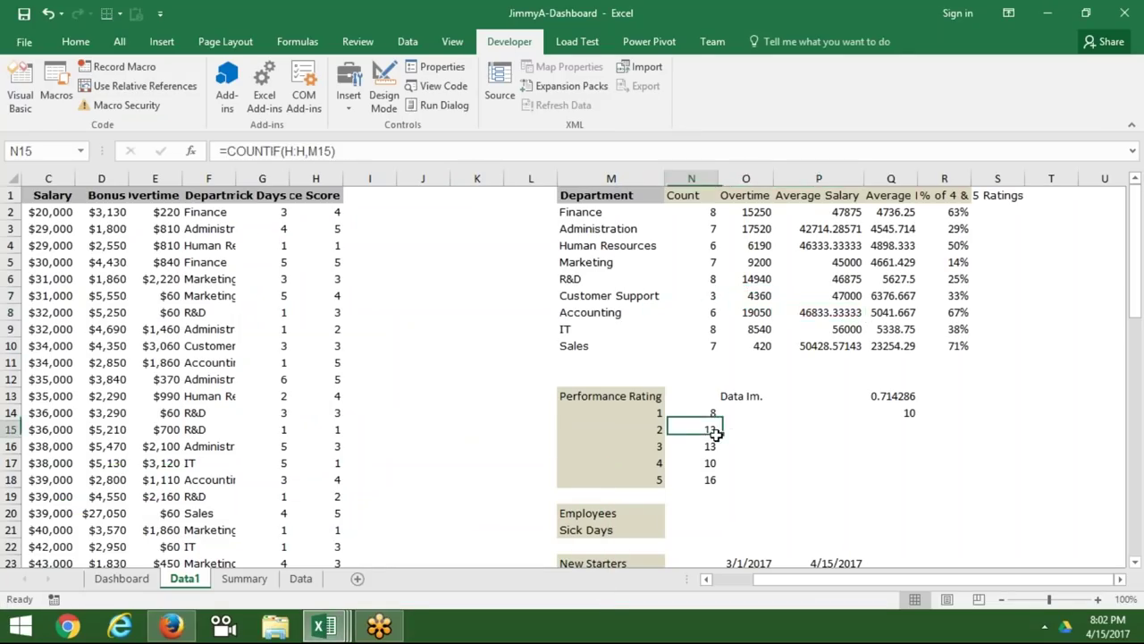
click(710, 480)
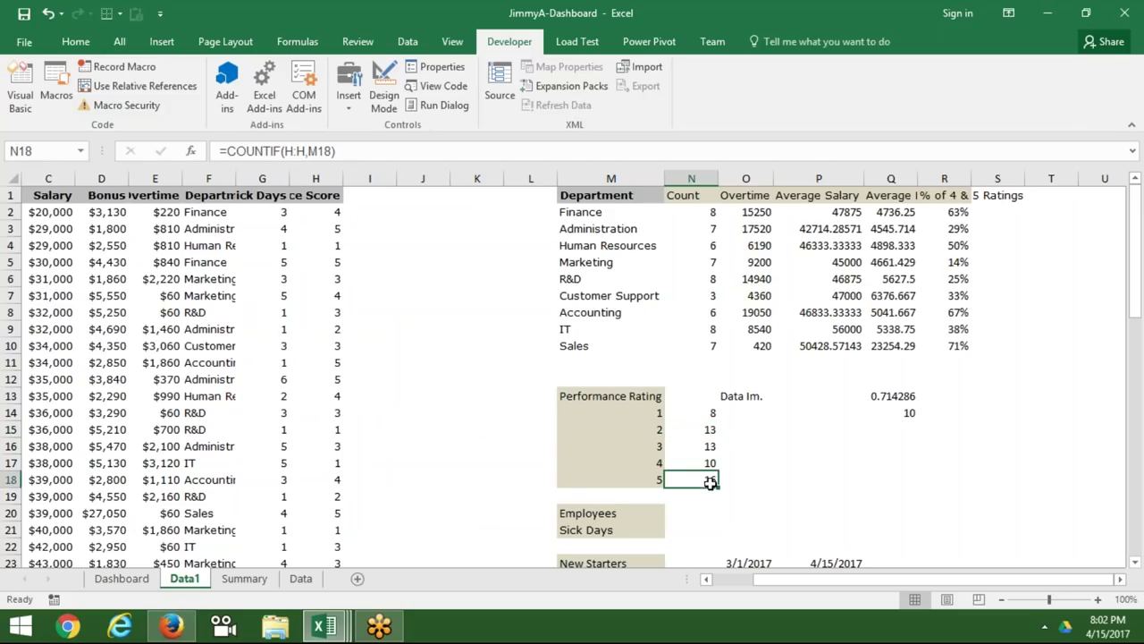
Switch to the Summary dashboard sheet and save the workbook.
click(253, 583)
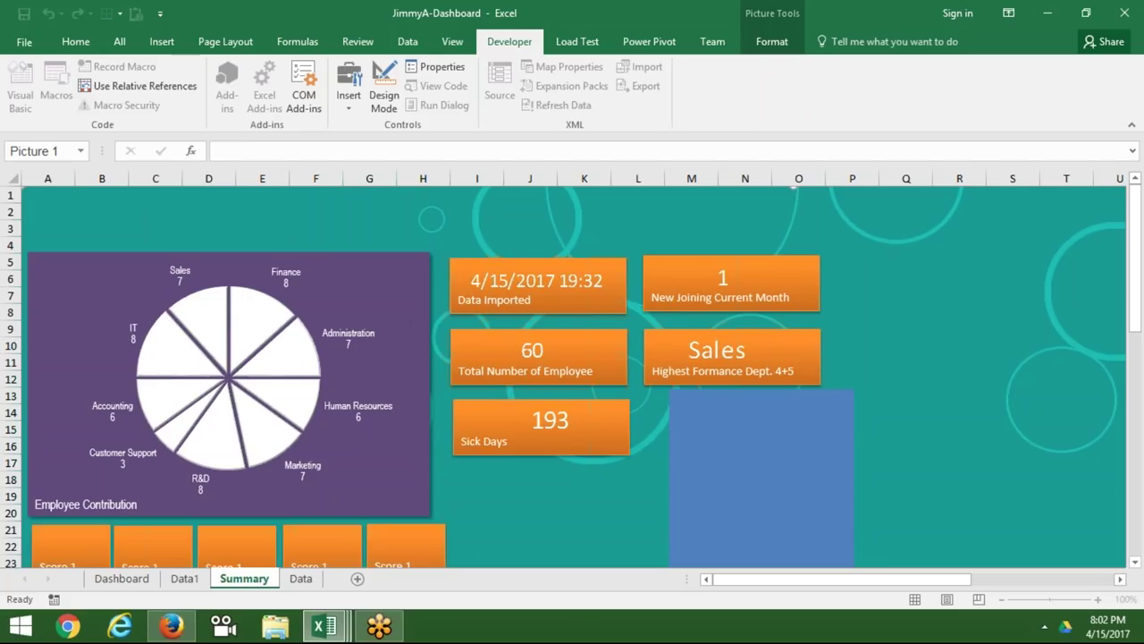
click(409, 44)
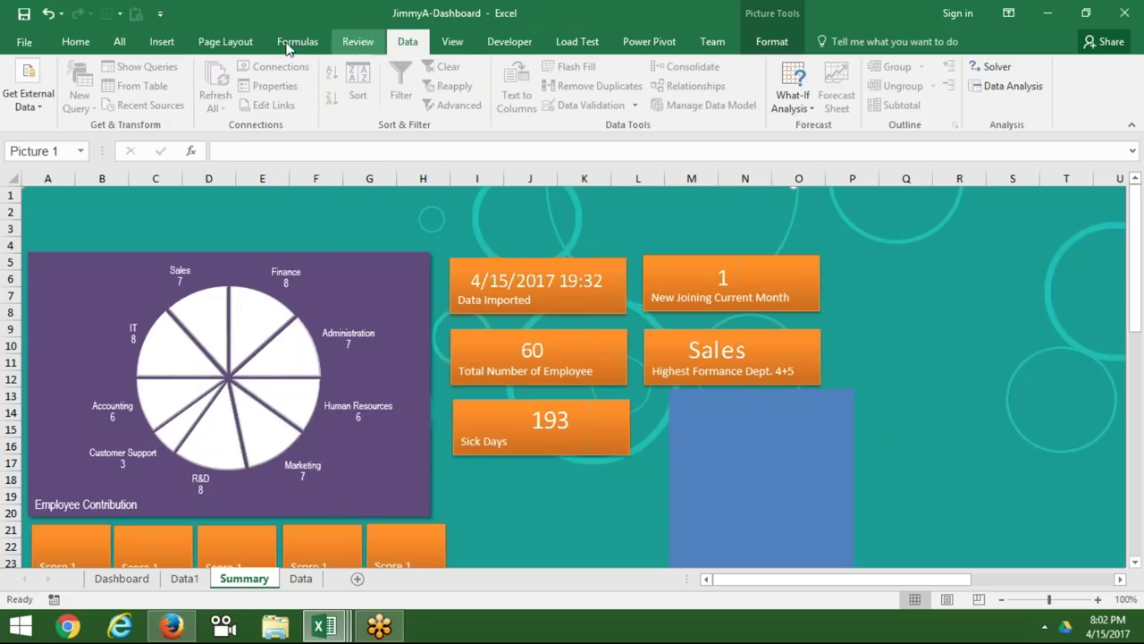
click(88, 42)
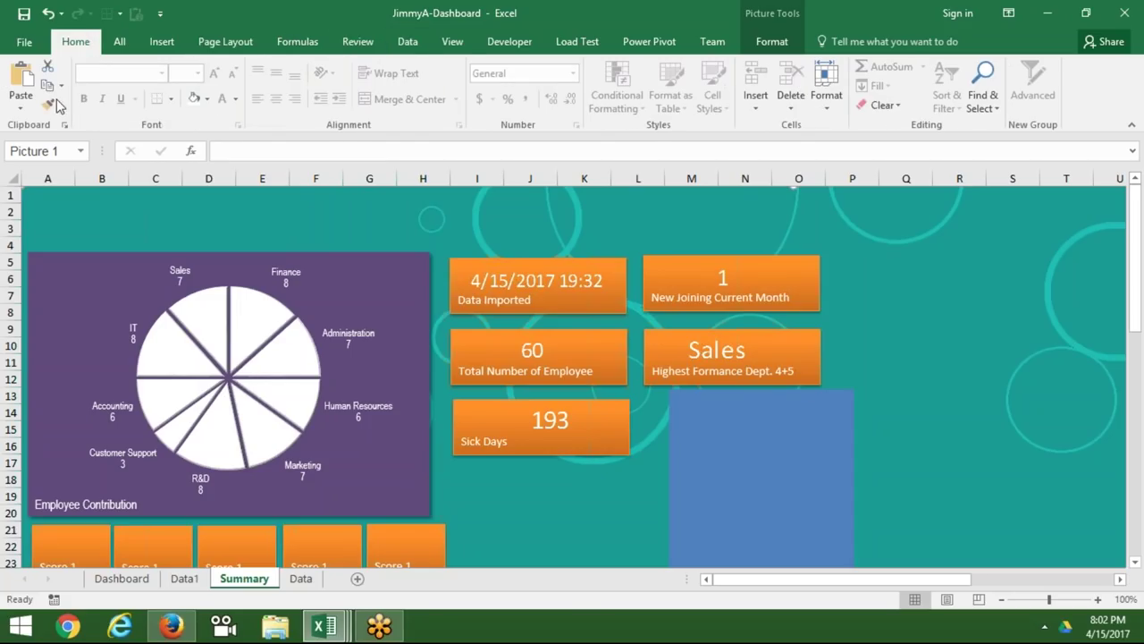
click(25, 13)
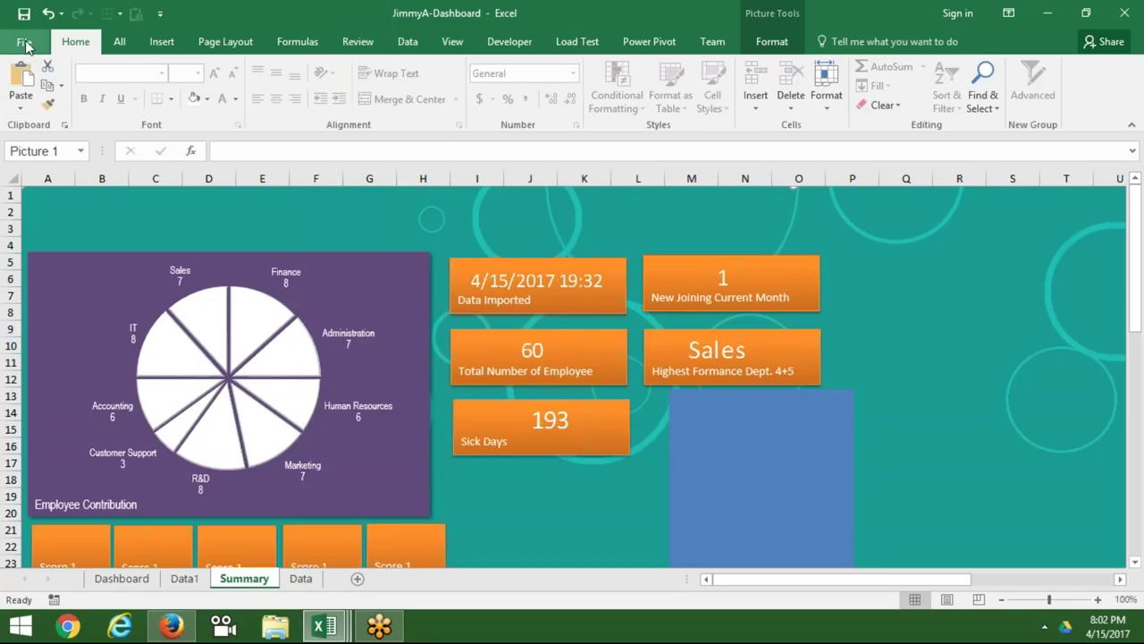
click(25, 45)
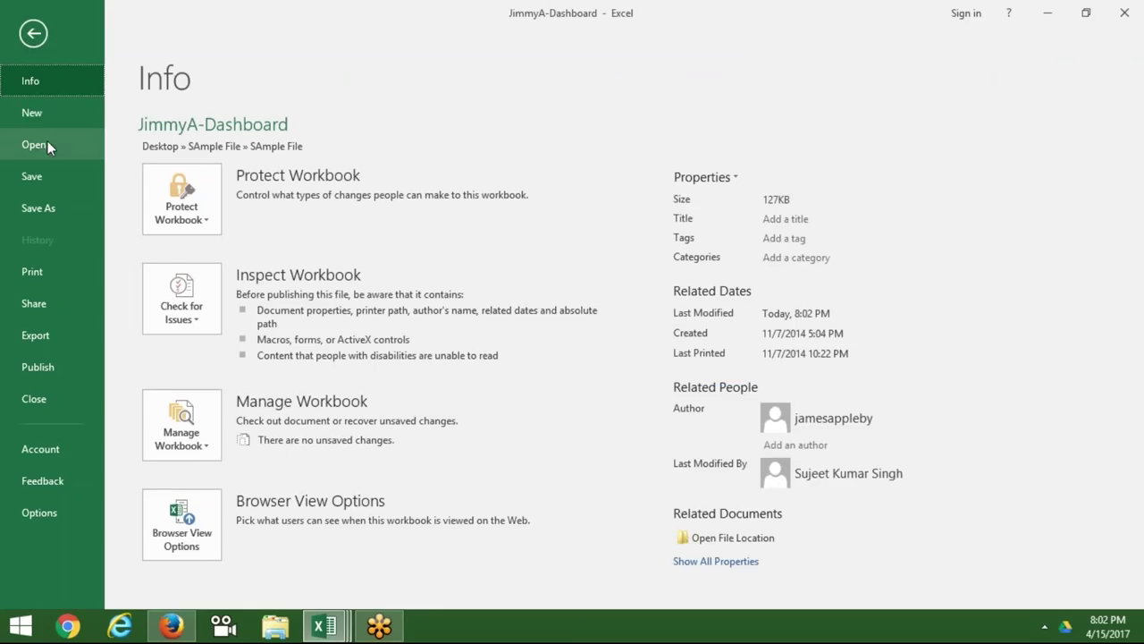
click(47, 144)
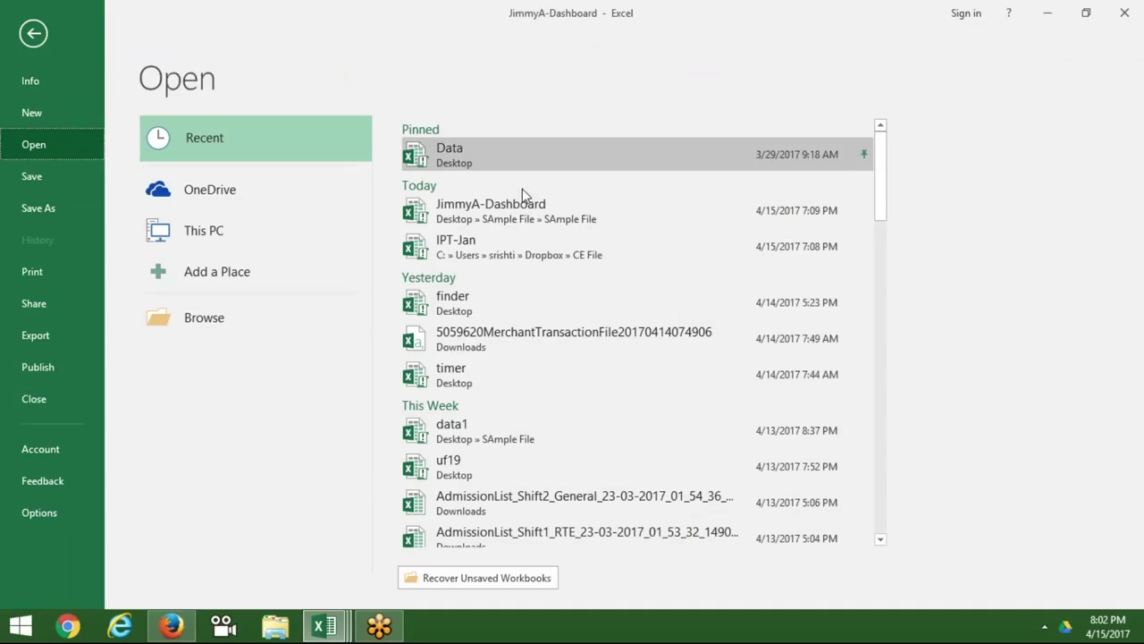
right_click(516, 220)
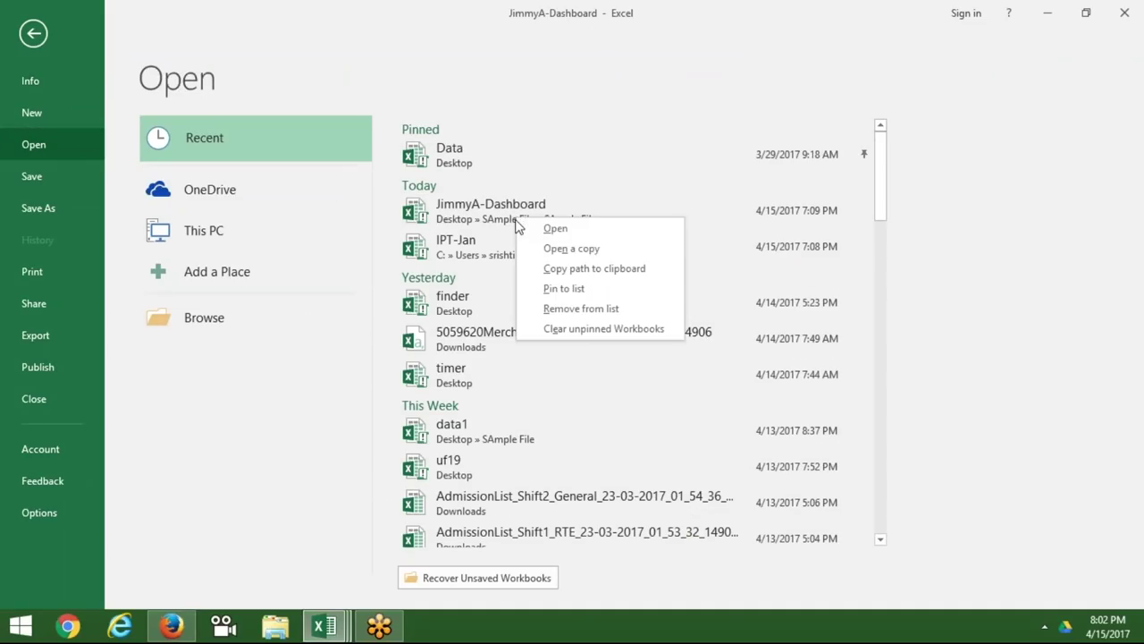
click(552, 269)
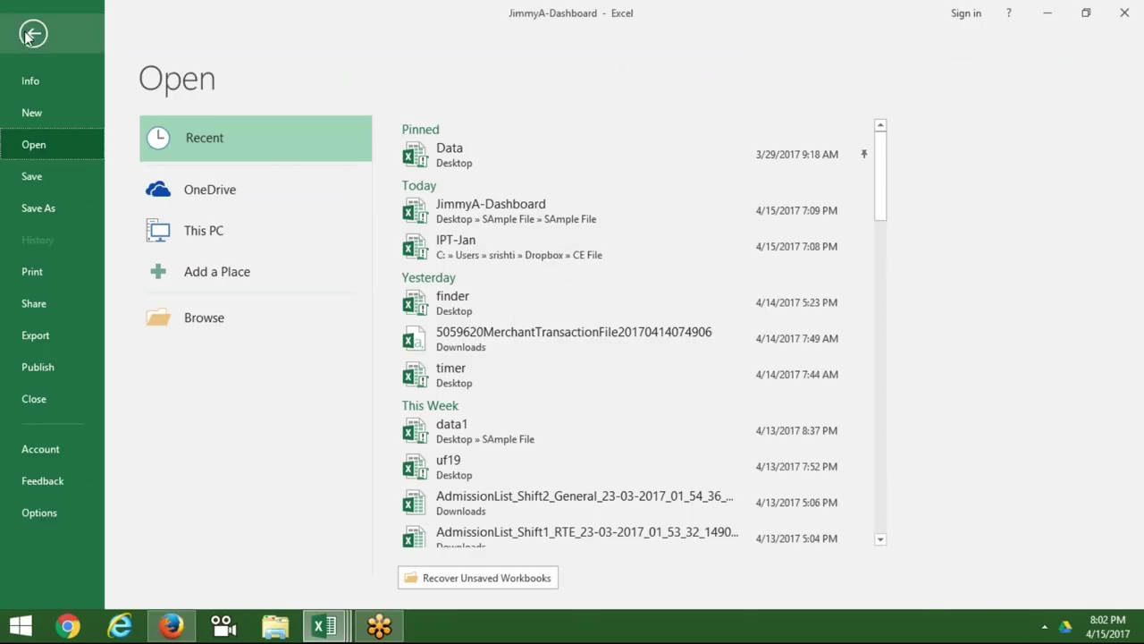
click(25, 39)
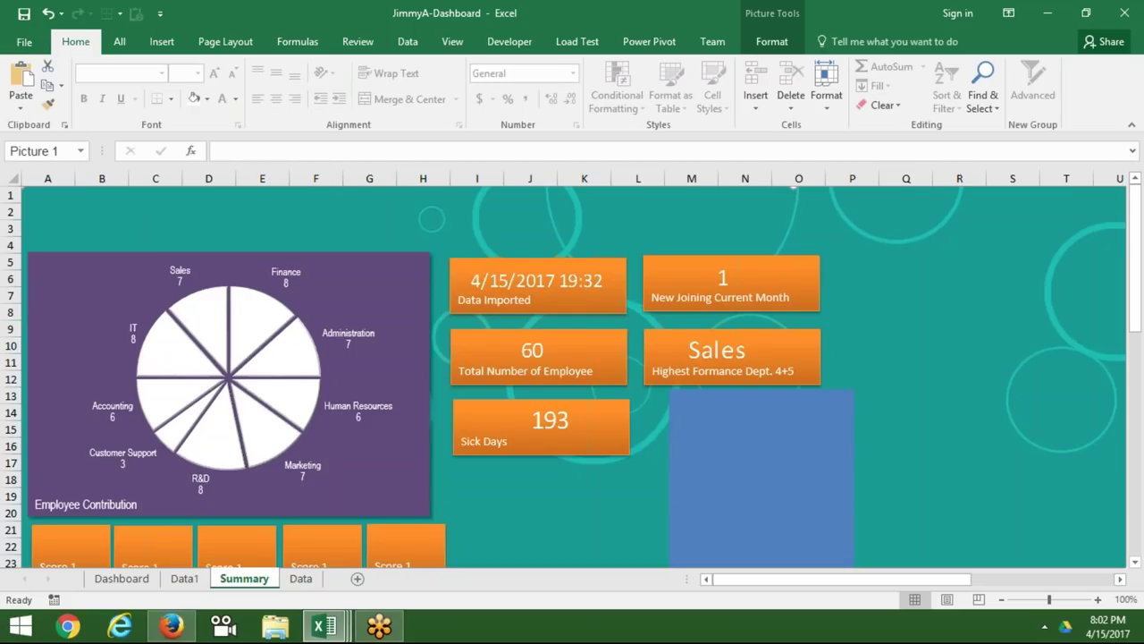
click(112, 585)
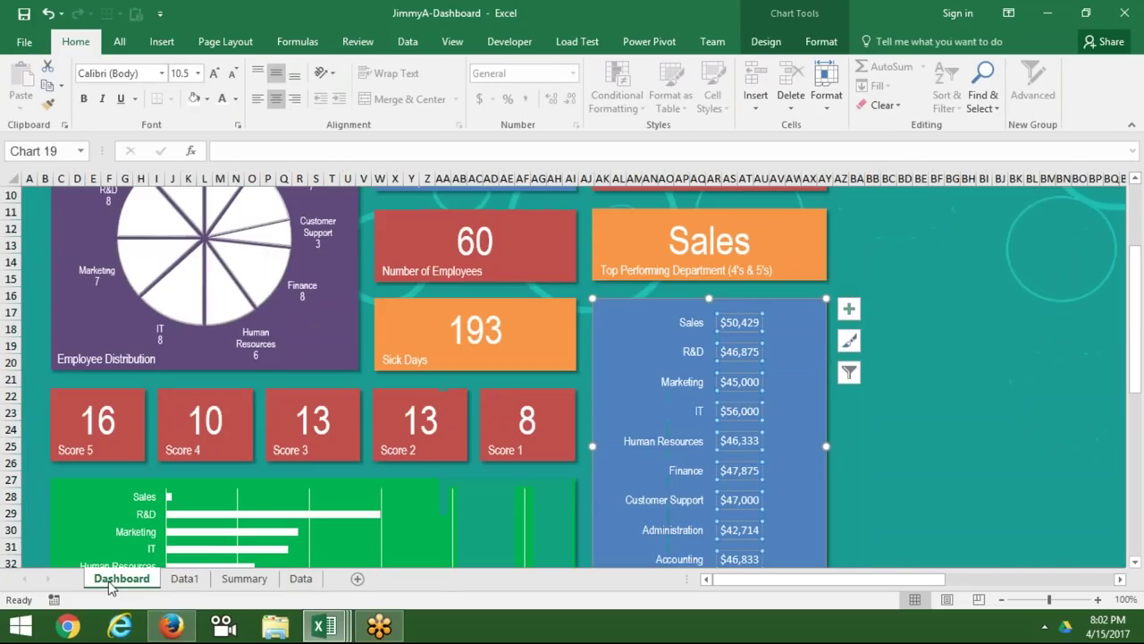
scroll(1140, 205, up, 3)
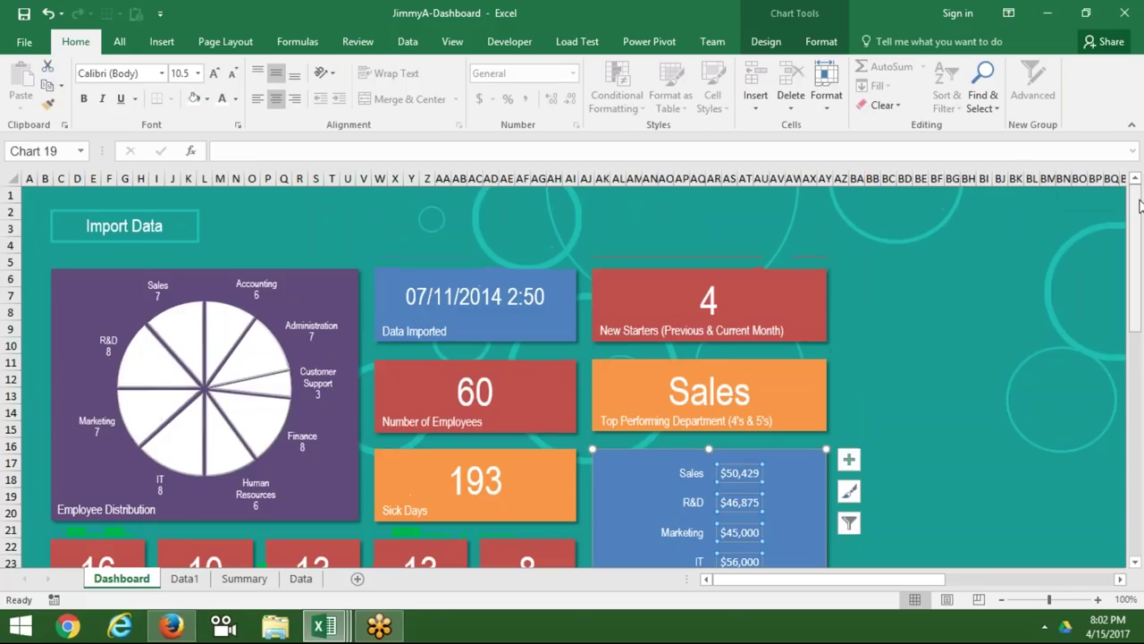
click(1059, 305)
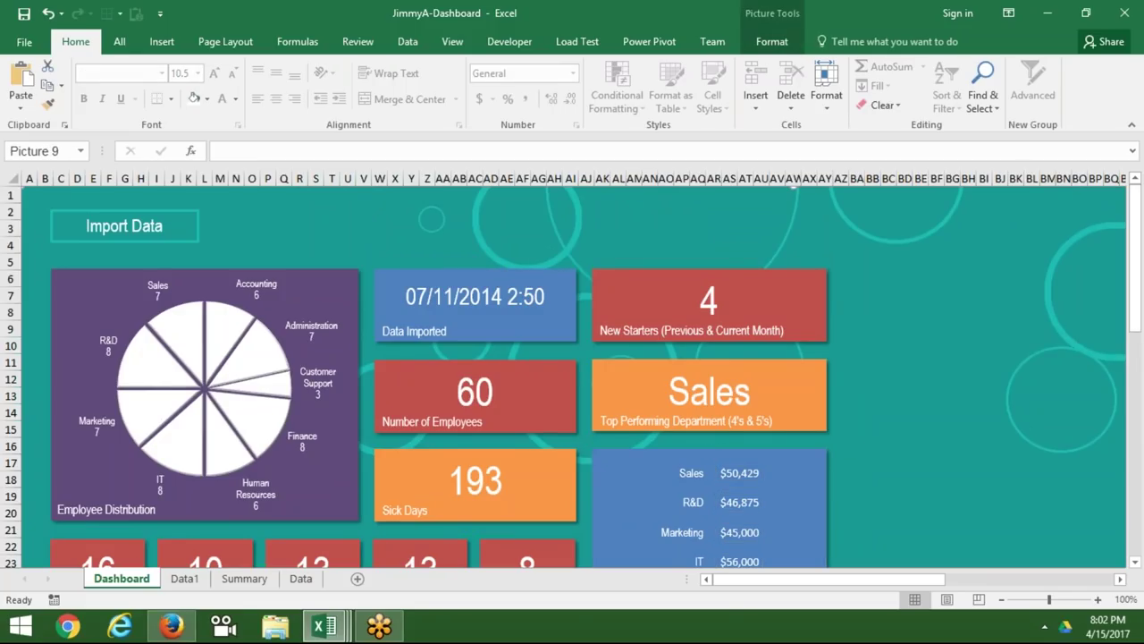
click(483, 383)
double_click(487, 393)
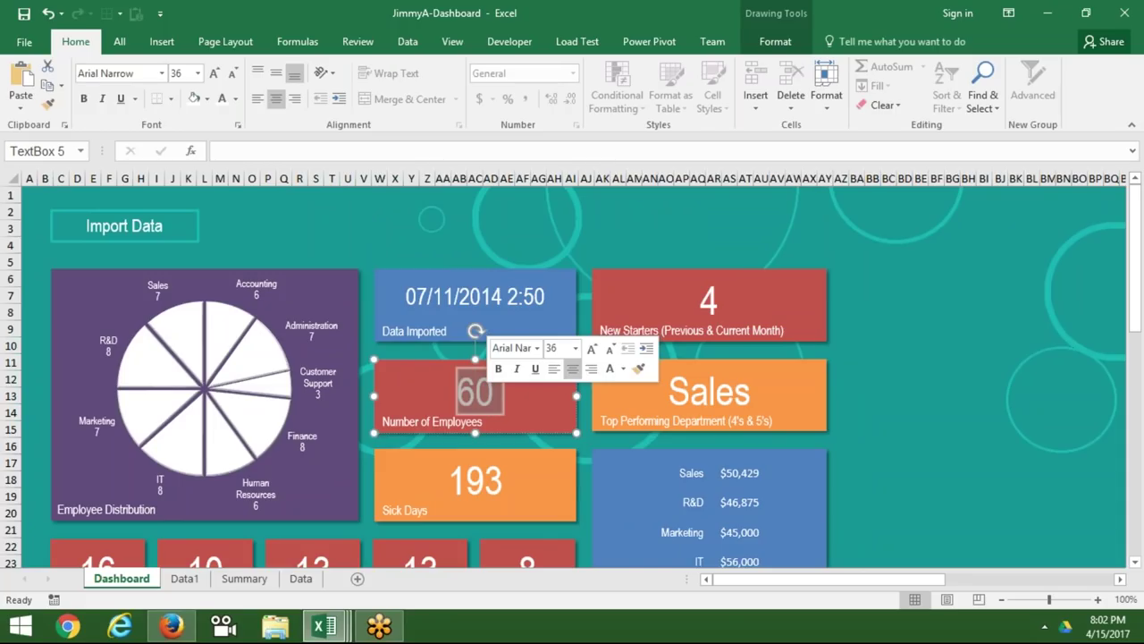
click(244, 579)
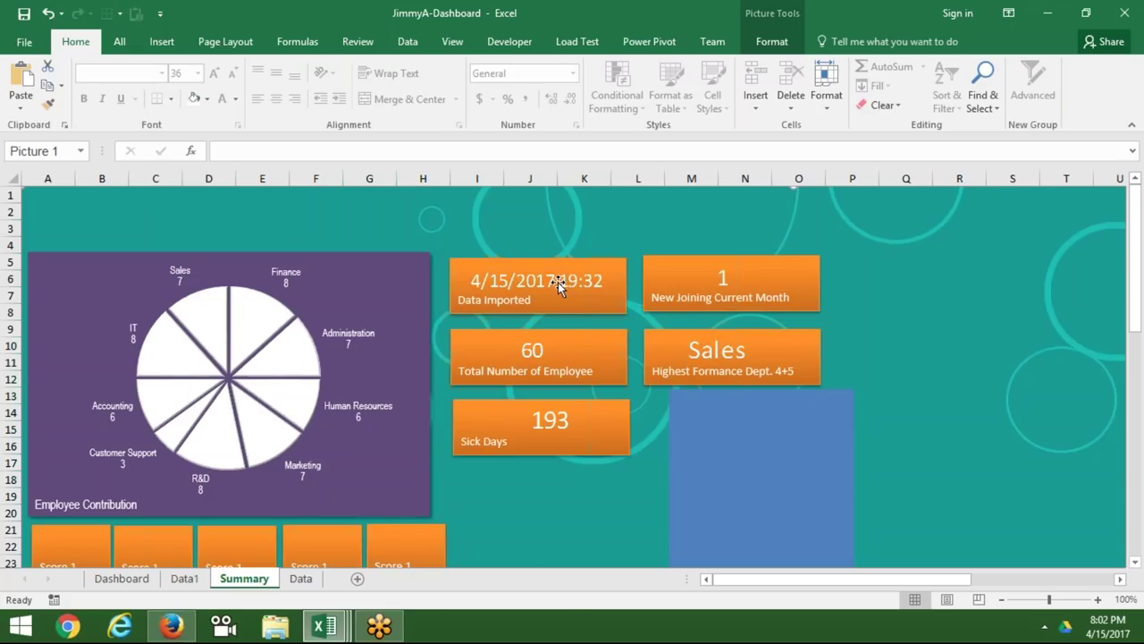
click(122, 580)
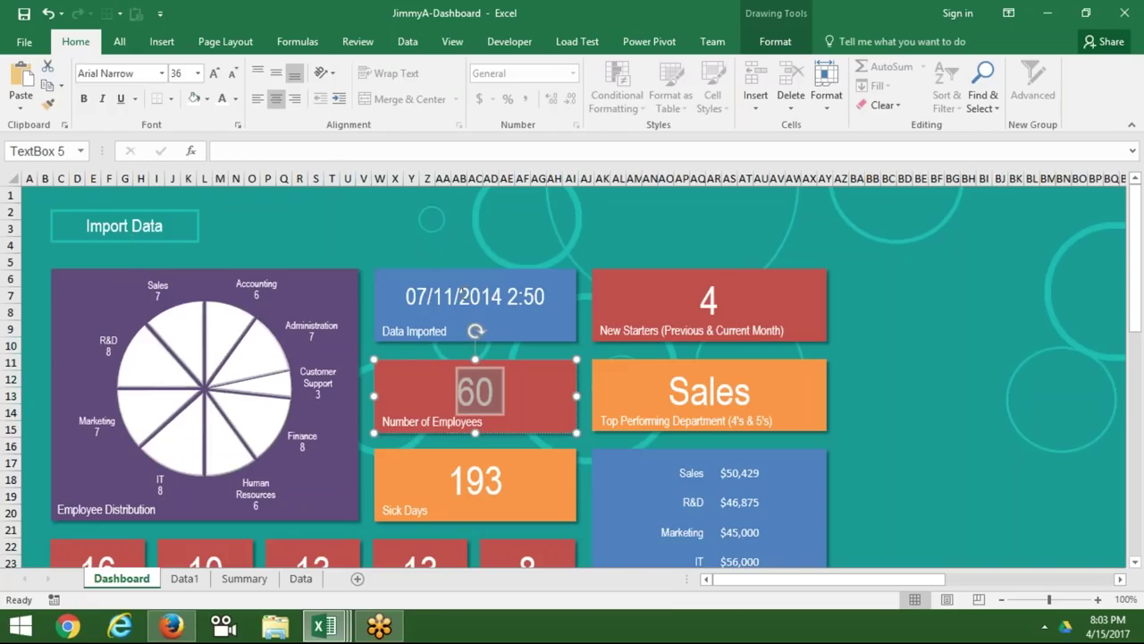
click(302, 583)
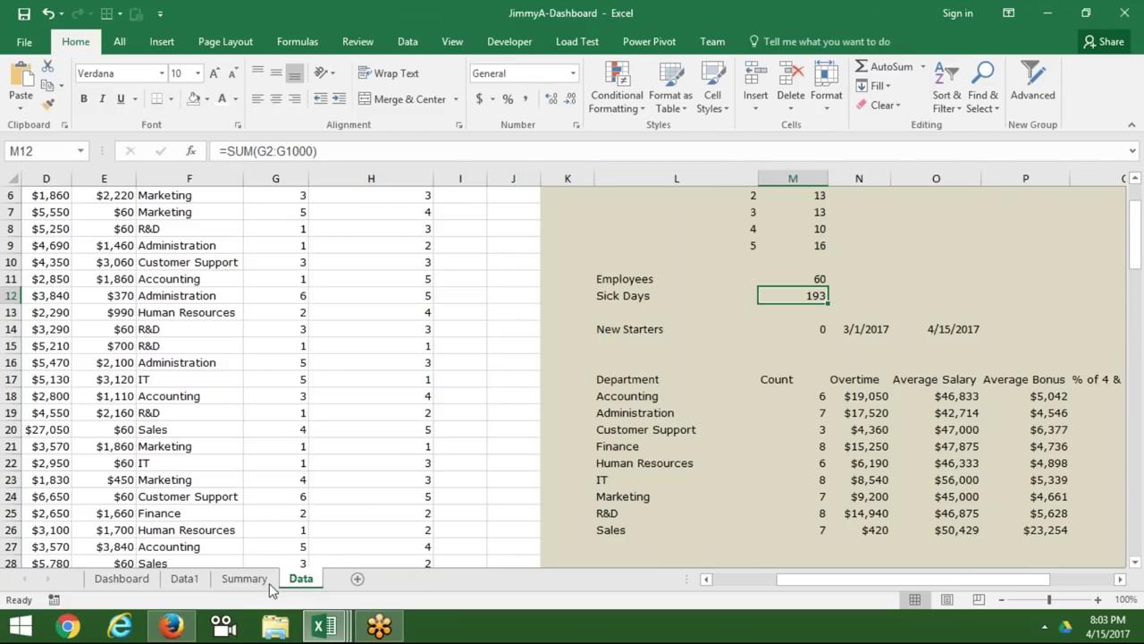
click(244, 579)
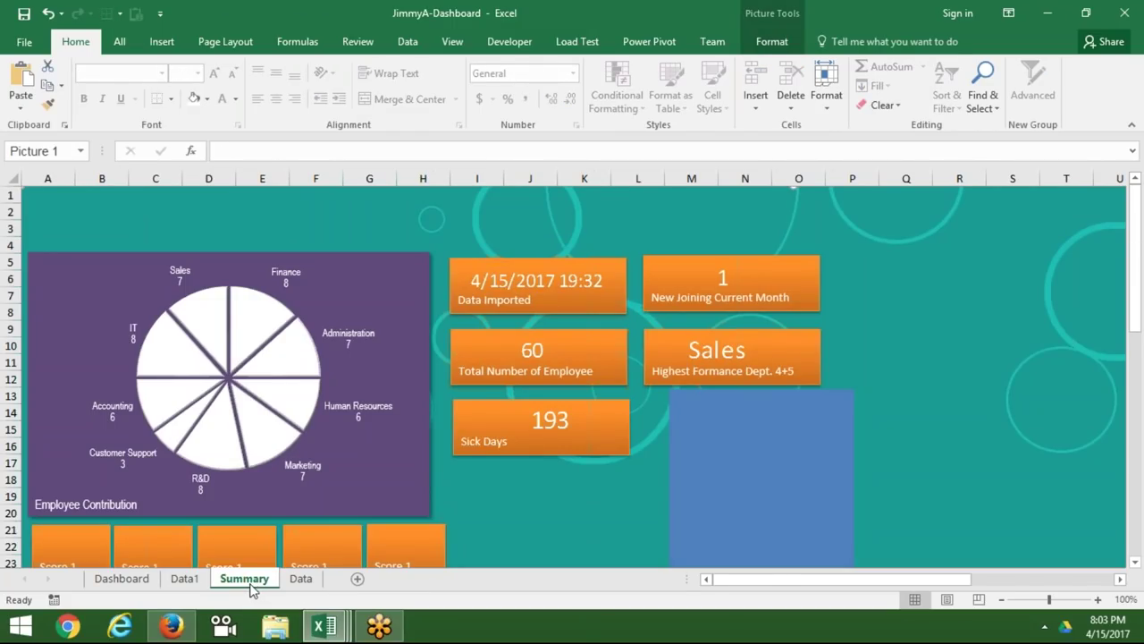
Open a copy of JimmyA-Dashboard from the recent workbooks list.
click(31, 51)
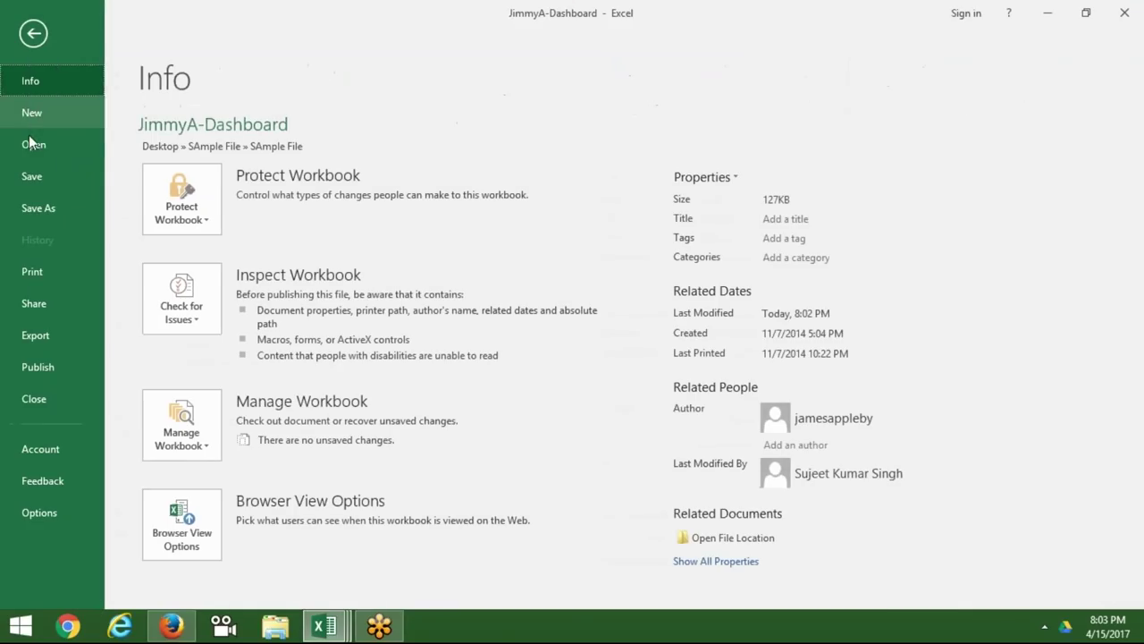
click(34, 148)
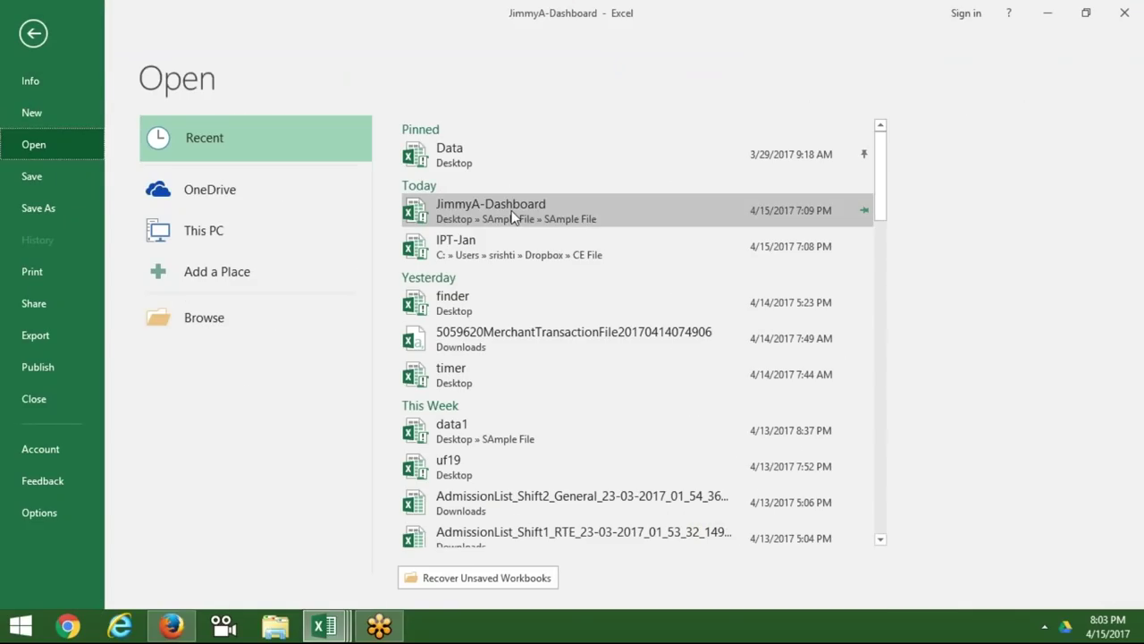
right_click(513, 215)
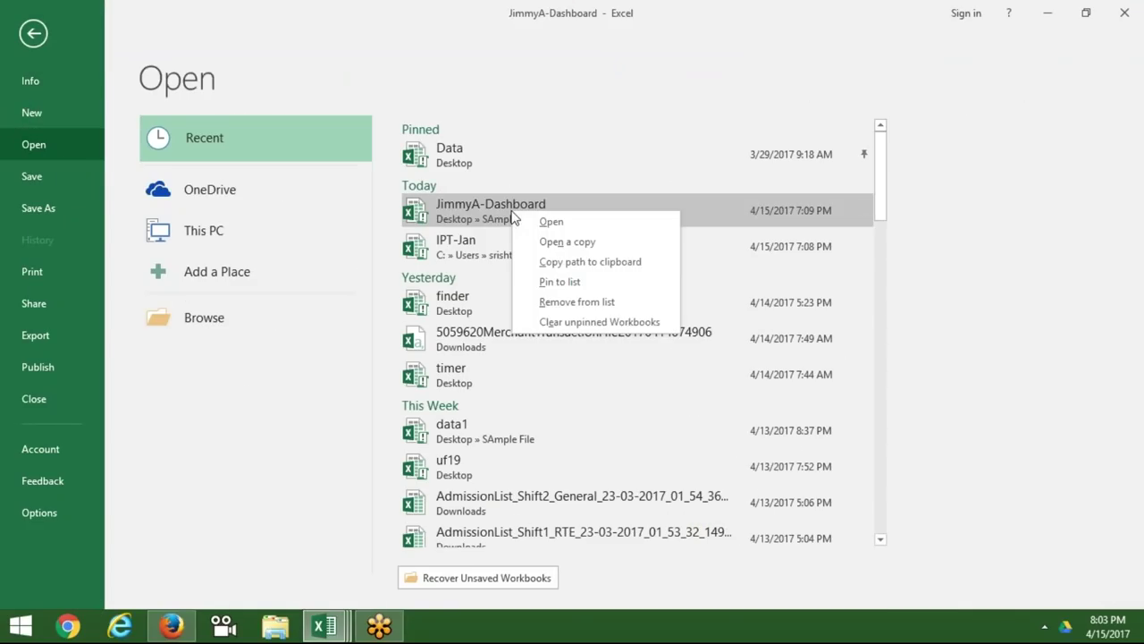
click(561, 252)
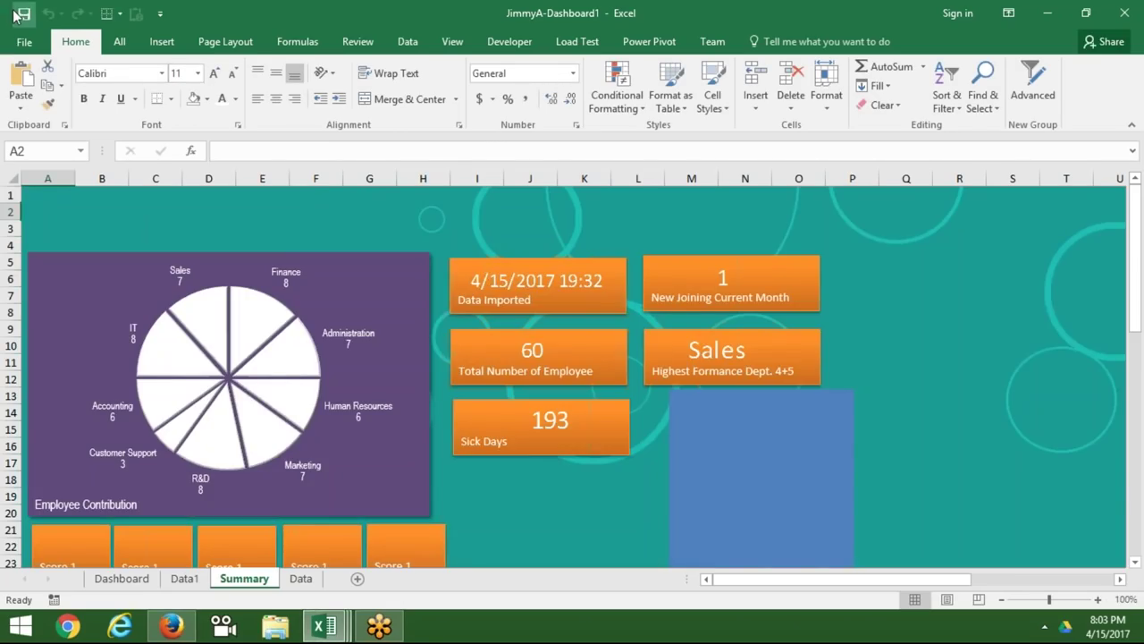
Copy the JimmyA-Dashboard file path to the clipboard and launch Chrome.
click(24, 41)
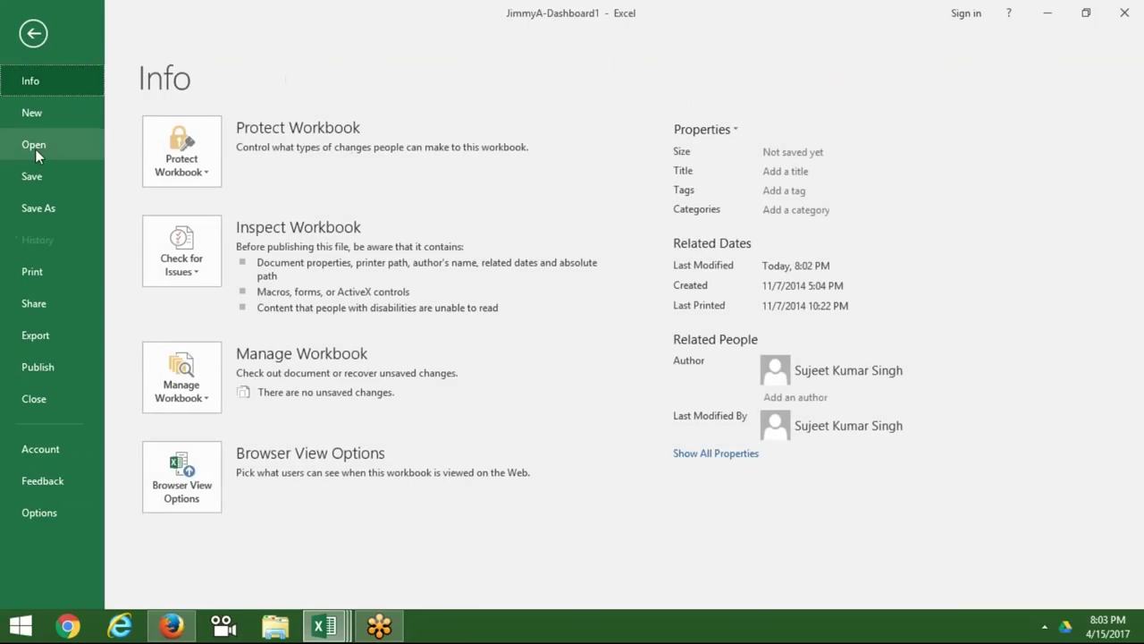
click(40, 148)
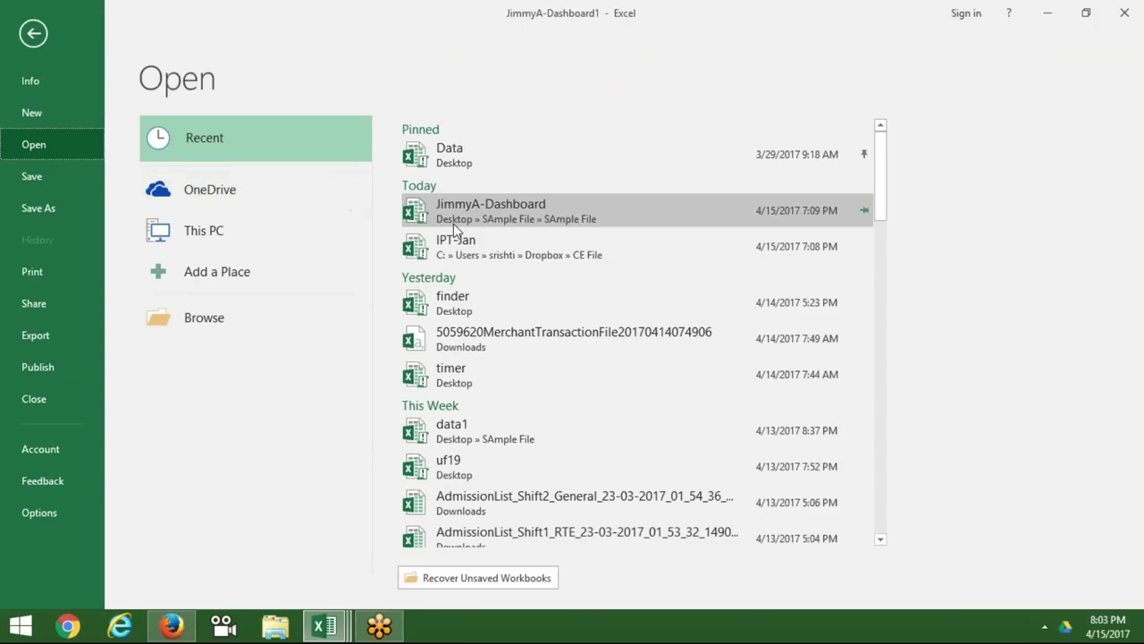
right_click(454, 223)
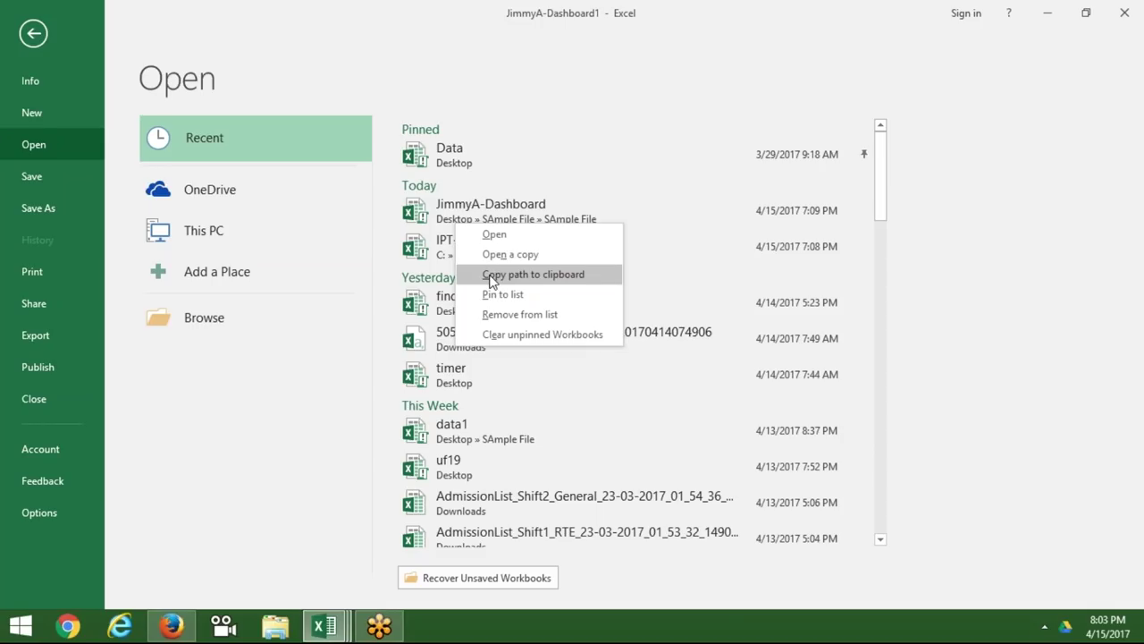
click(491, 282)
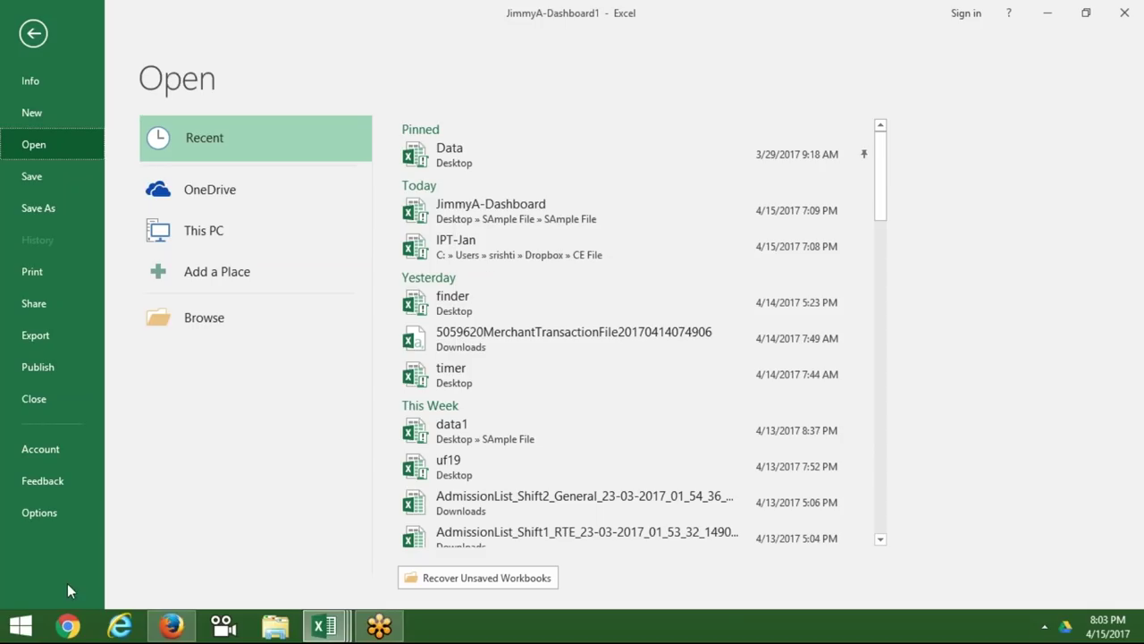
click(67, 626)
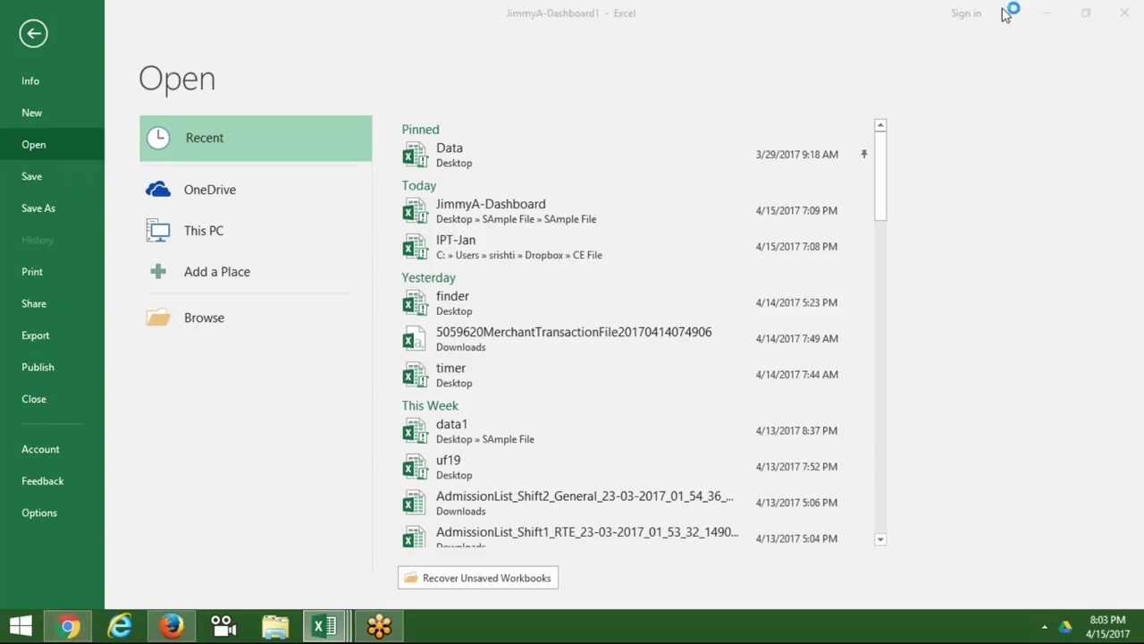